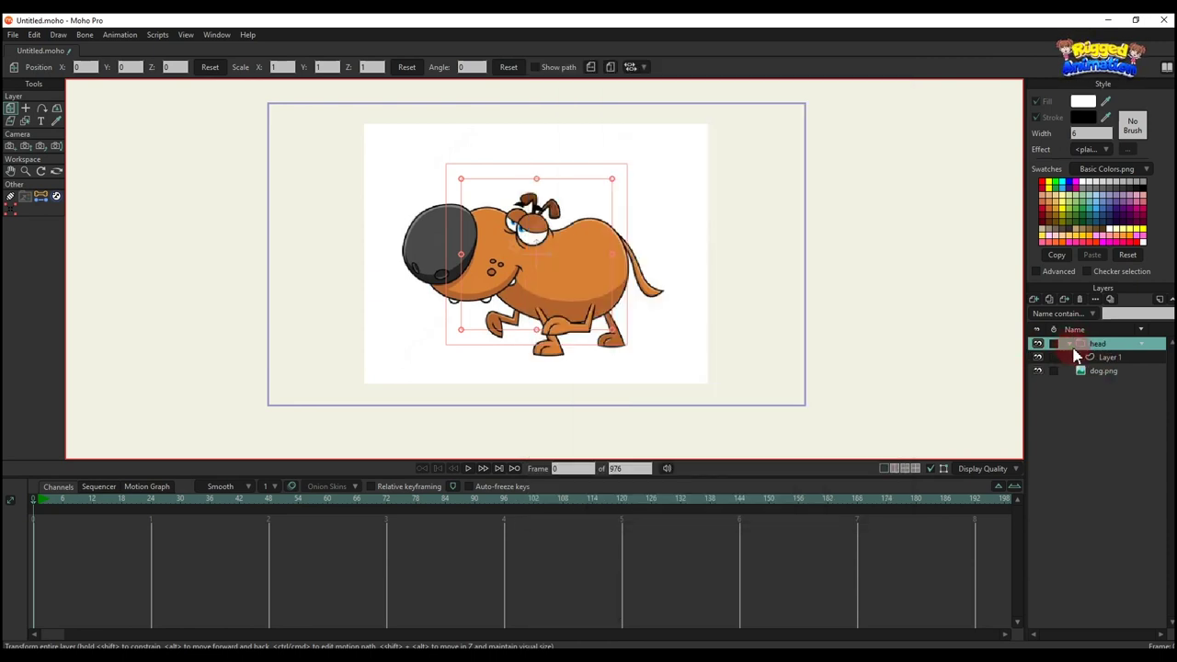
Rename the vector layer inside the head group as face
left_click(1105, 359)
double_click(1106, 358)
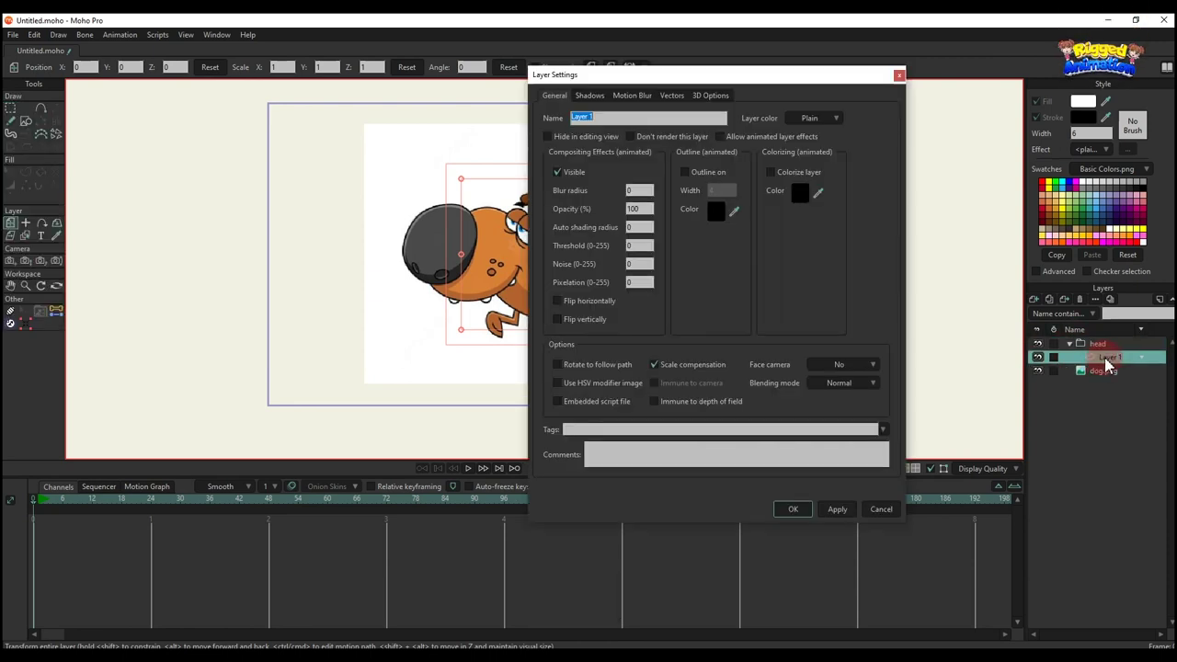
type("face")
key("Return")
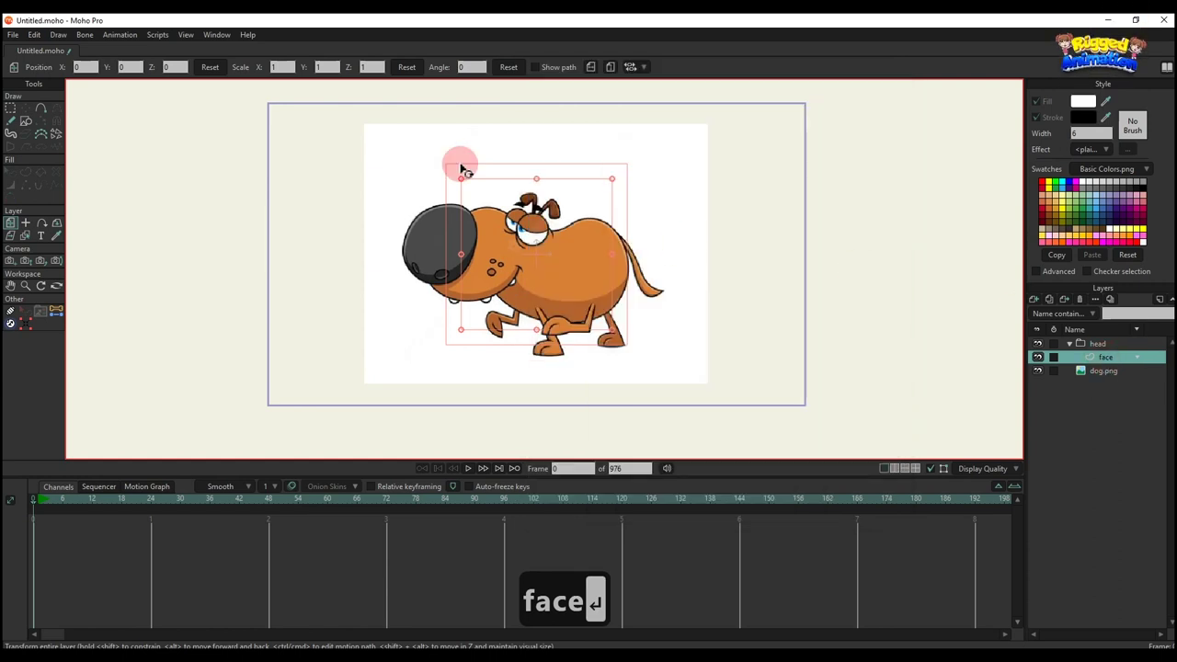
Draw a rough closed outline with the Add Point tool around the dog's face on the face layer
scroll(515, 230, "up", 5)
key("a")
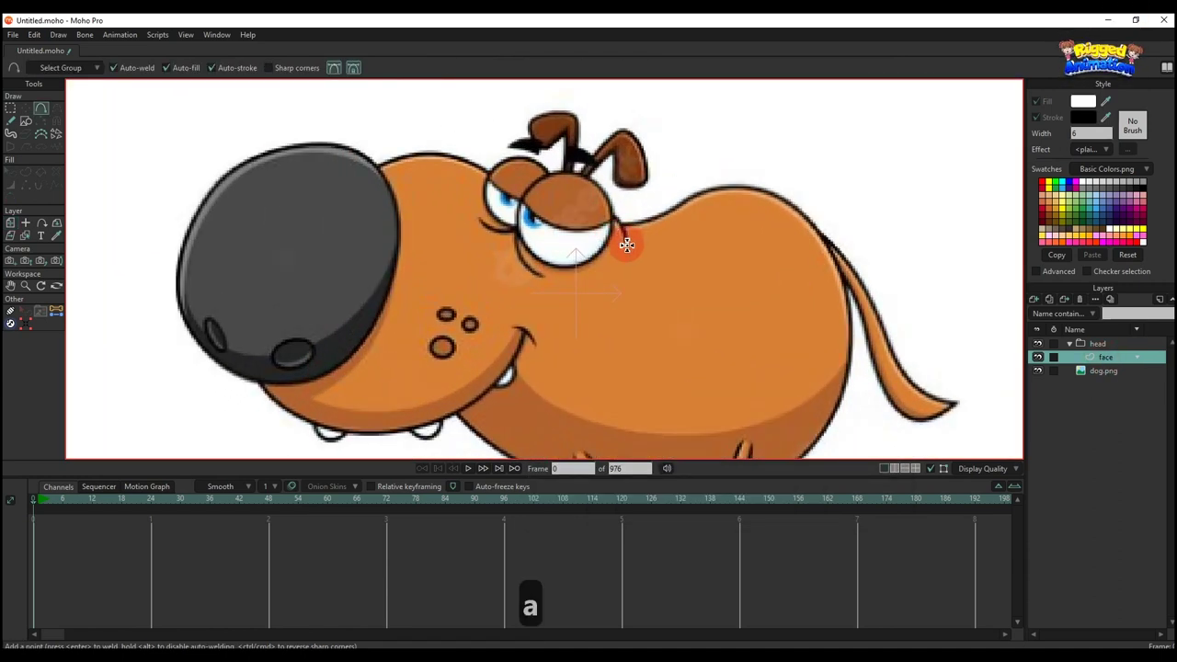
mouse_move(627, 244)
left_mouse_down()
mouse_move(449, 151)
mouse_move(428, 152)
mouse_move(374, 190)
mouse_move(243, 375)
mouse_move(420, 420)
mouse_move(626, 246)
left_mouse_up()
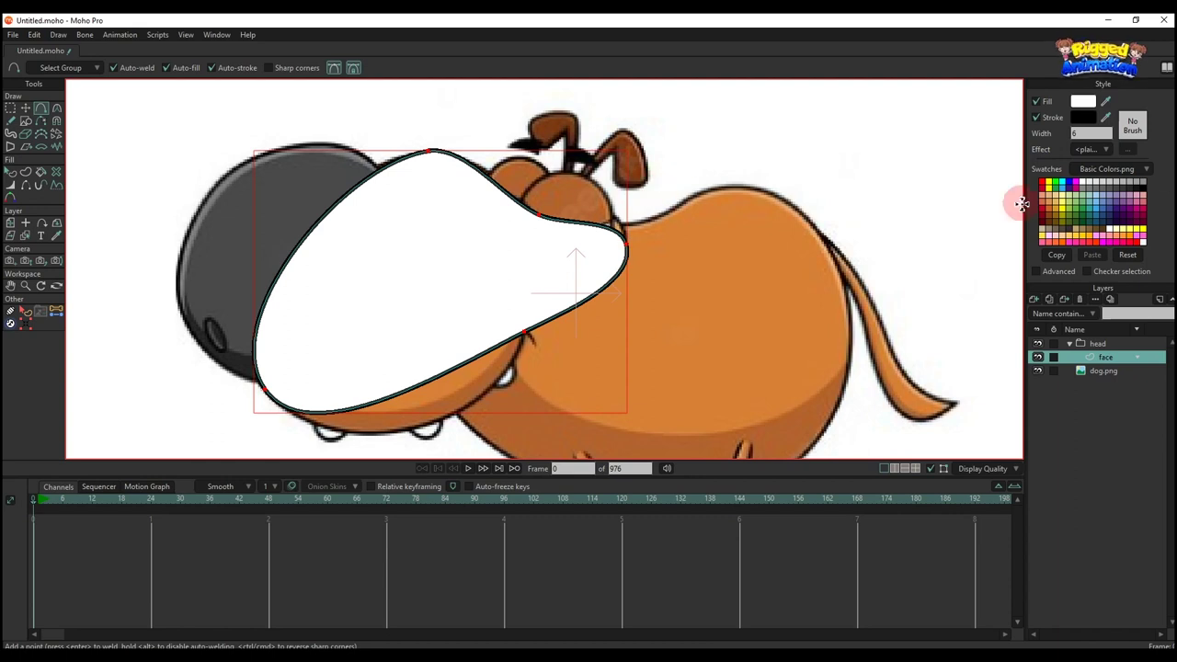
Hide the head group and adjust the face outline's curve handles to follow the forehead, the eye area and behind the nose
left_click(1037, 344)
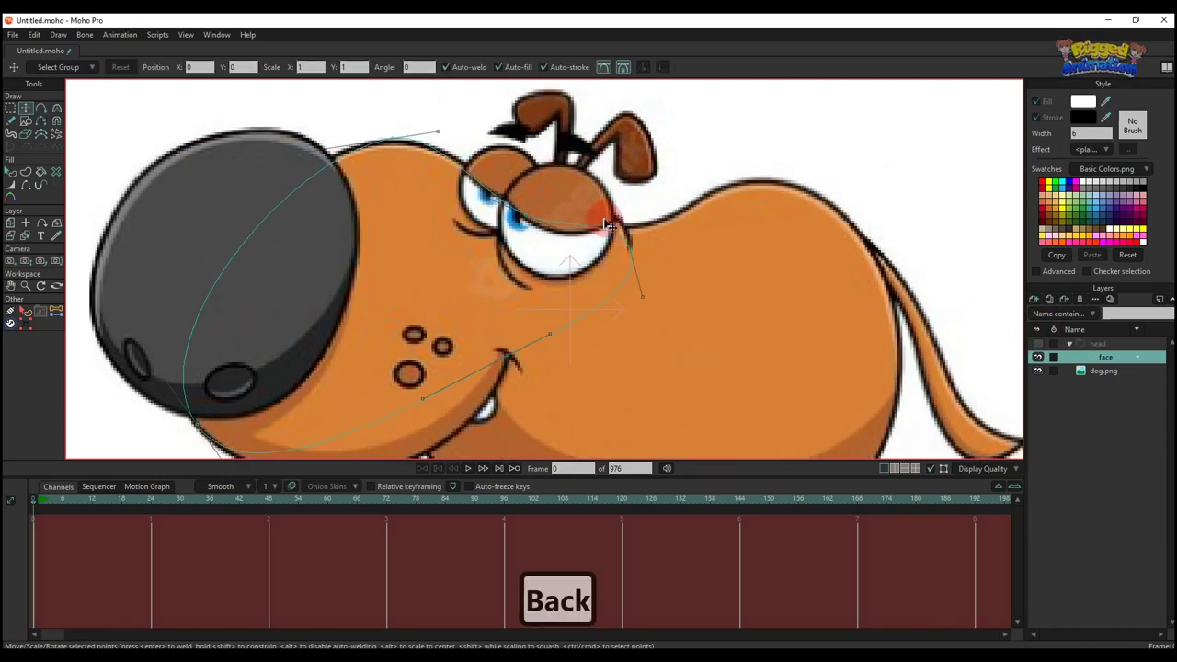
left_click_drag(563, 224, 626, 211)
key("ctrl+z")
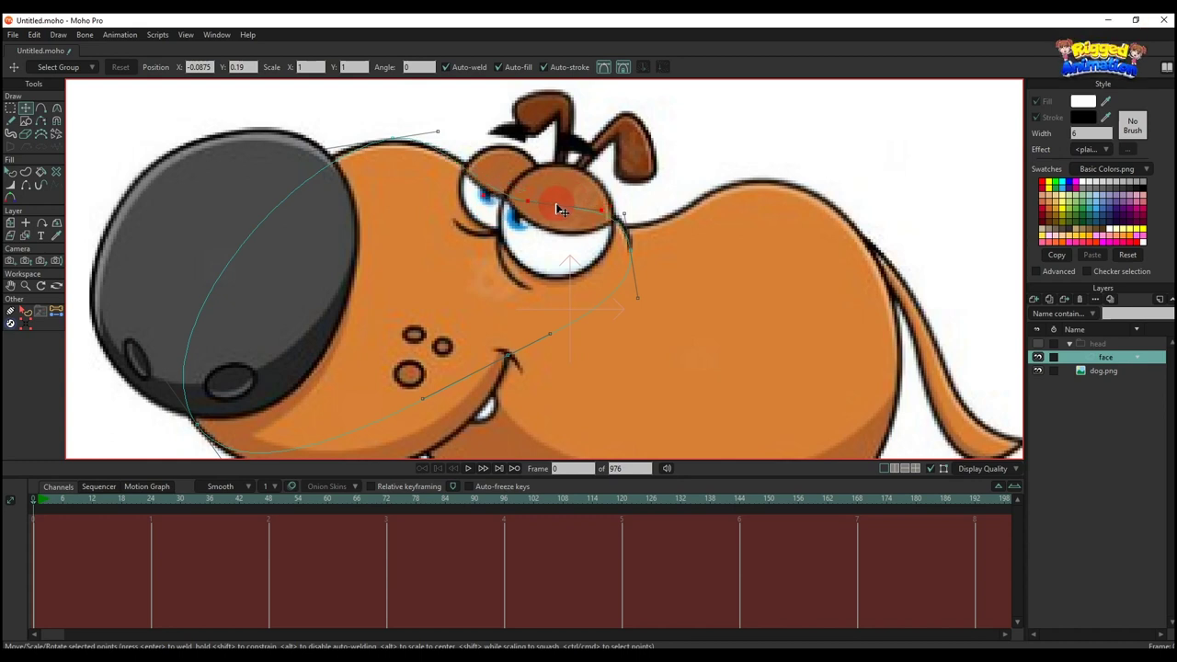
left_click(609, 204)
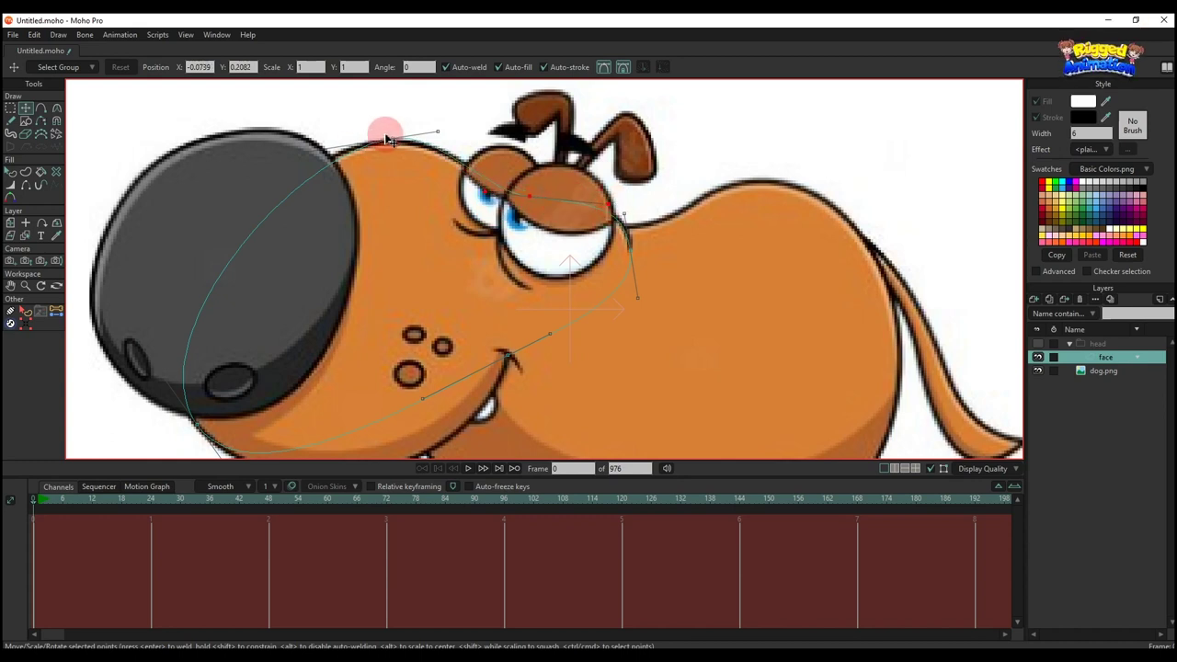
left_click_drag(389, 137, 433, 130)
left_click_drag(294, 240, 323, 190)
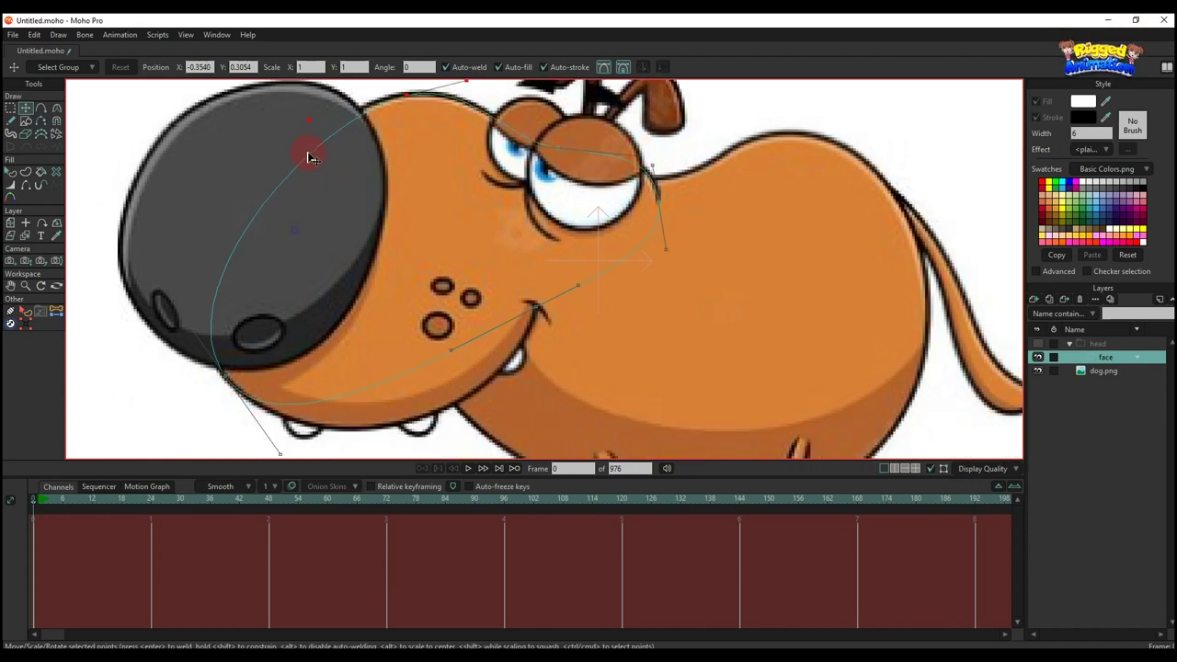
left_click_drag(291, 132, 262, 133)
left_click_drag(398, 107, 397, 105)
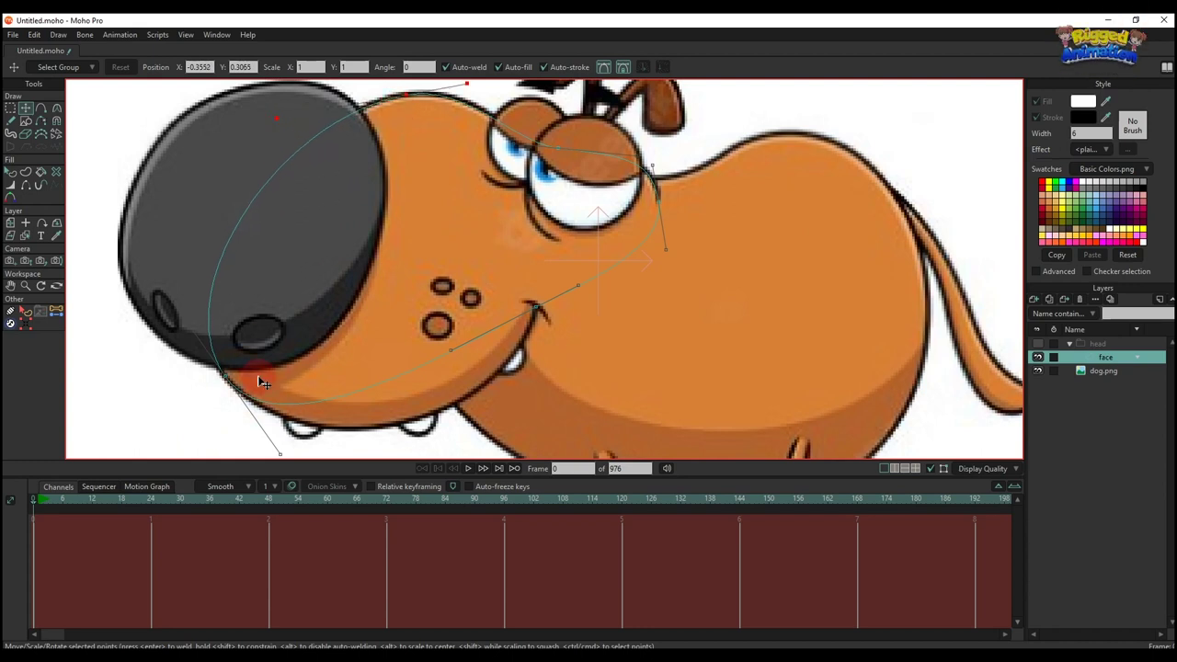
Adjust the lower face outline's curve handles to follow the dog's chin and jaw up to the mouth corner
left_click_drag(277, 370, 253, 316)
left_click_drag(255, 405, 325, 445)
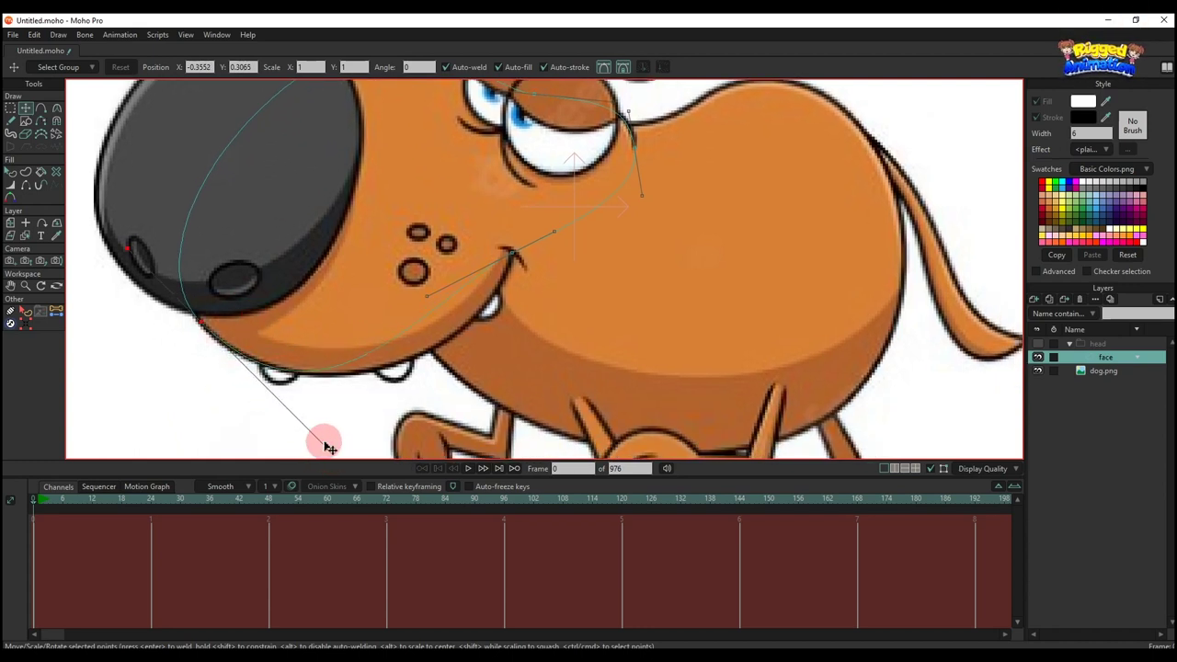
left_click_drag(405, 318, 472, 331)
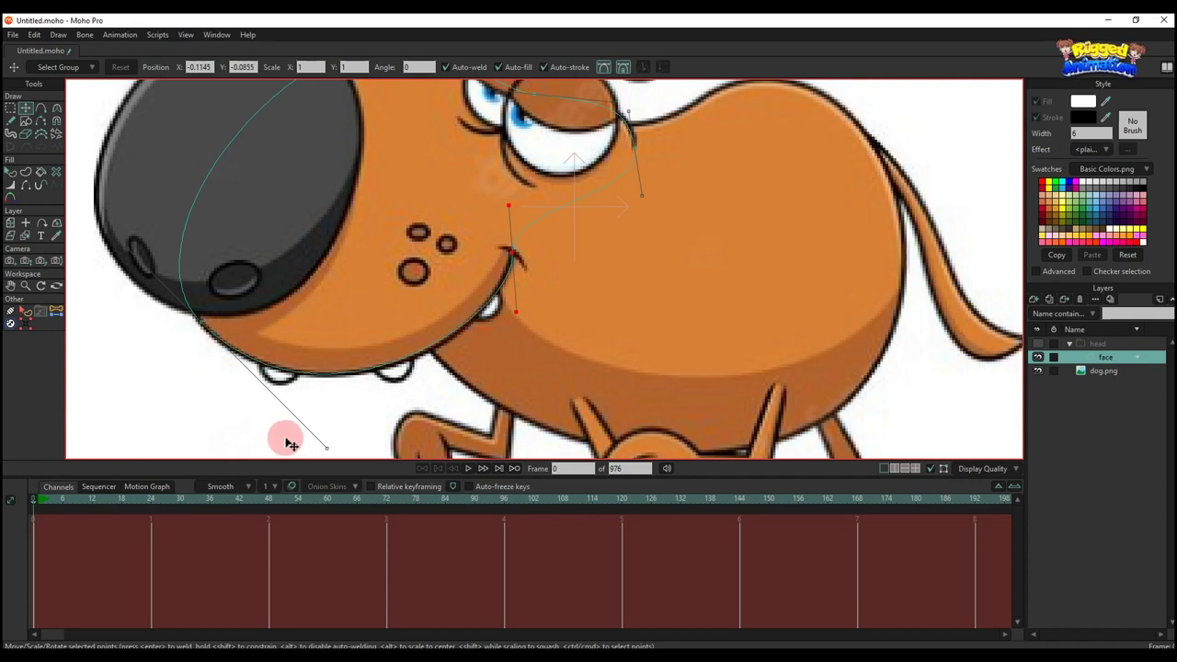
left_click_drag(285, 438, 290, 440)
scroll(316, 363, "down", 2)
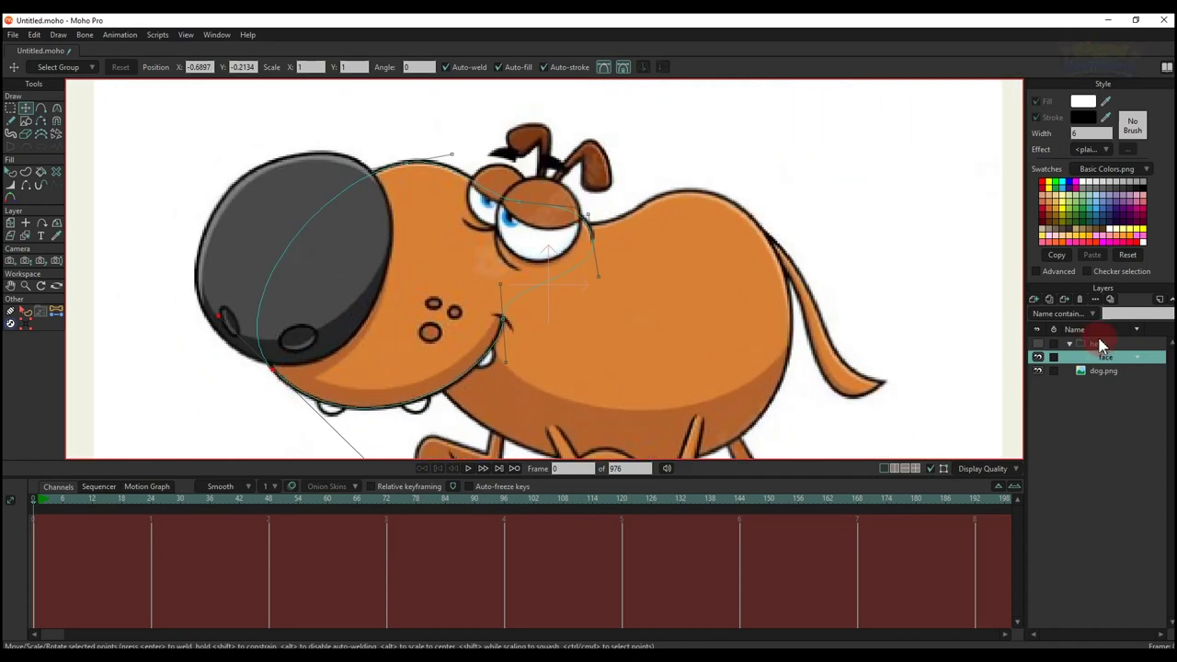
Show the head group again and fill the face shape with the orange sampled from the dog's body
left_click(1037, 343)
key("q")
left_click(460, 280)
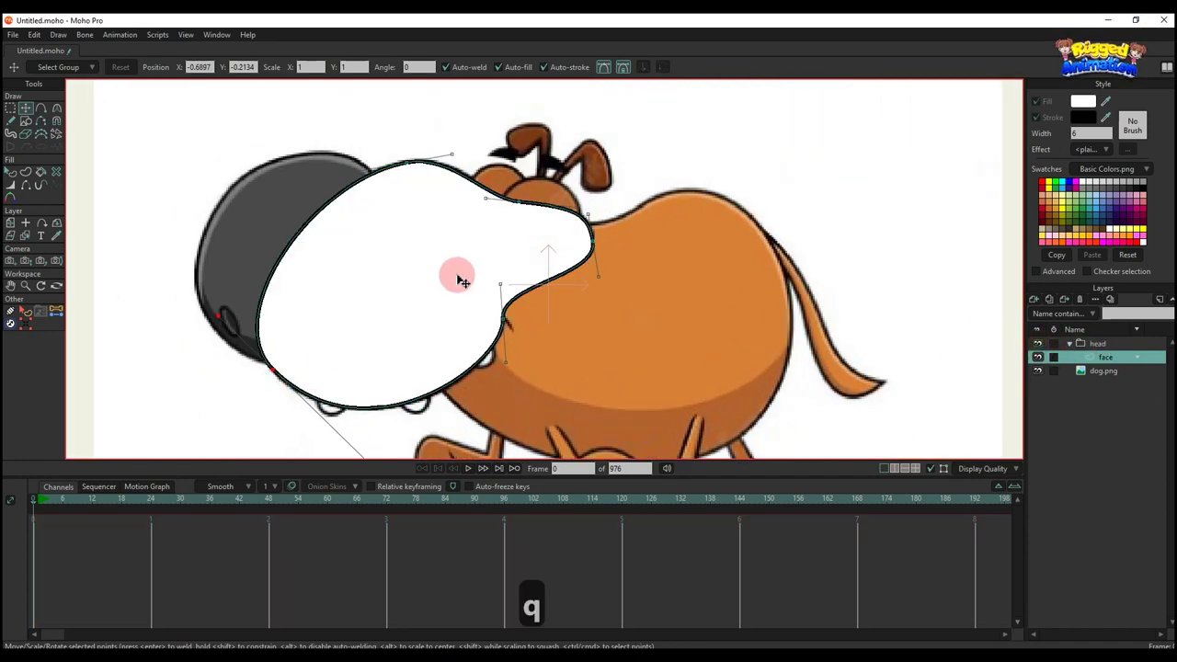
key("q")
left_click(457, 276)
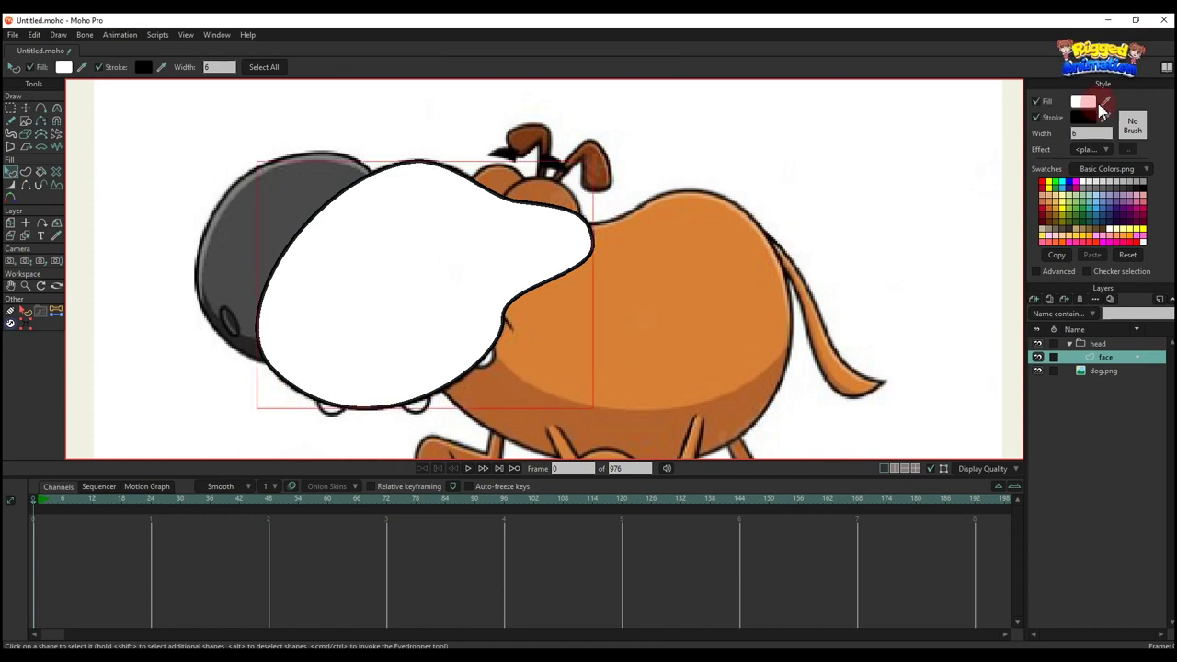
left_click(663, 269, "ctrl")
scroll(634, 245, "down", 1)
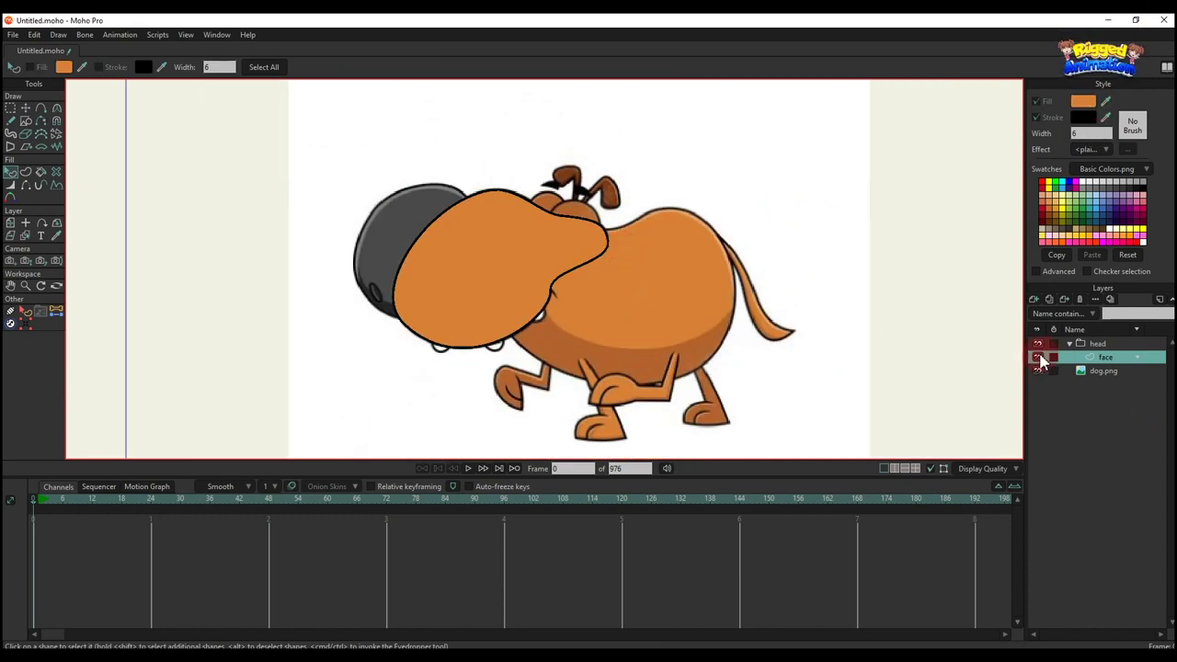
Hide the face outline segment between the back of the head and the mouth corner, and hide the head group
left_click(25, 185)
scroll(607, 267, "up", 1)
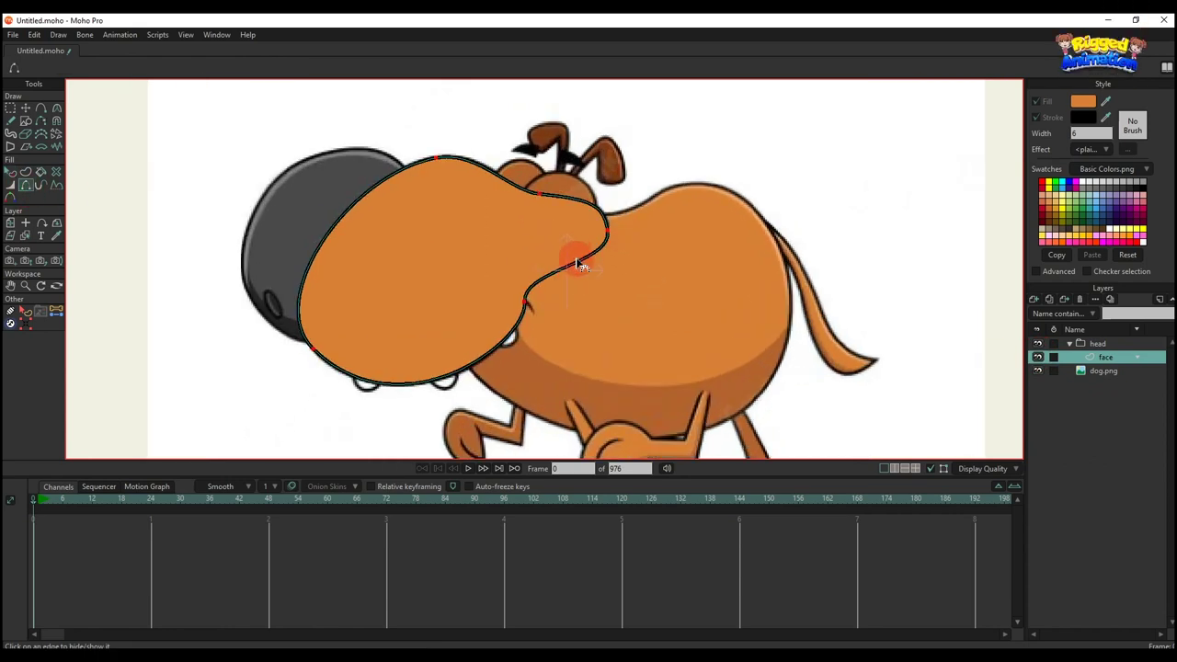
key("q")
scroll(764, 171, "down", 1)
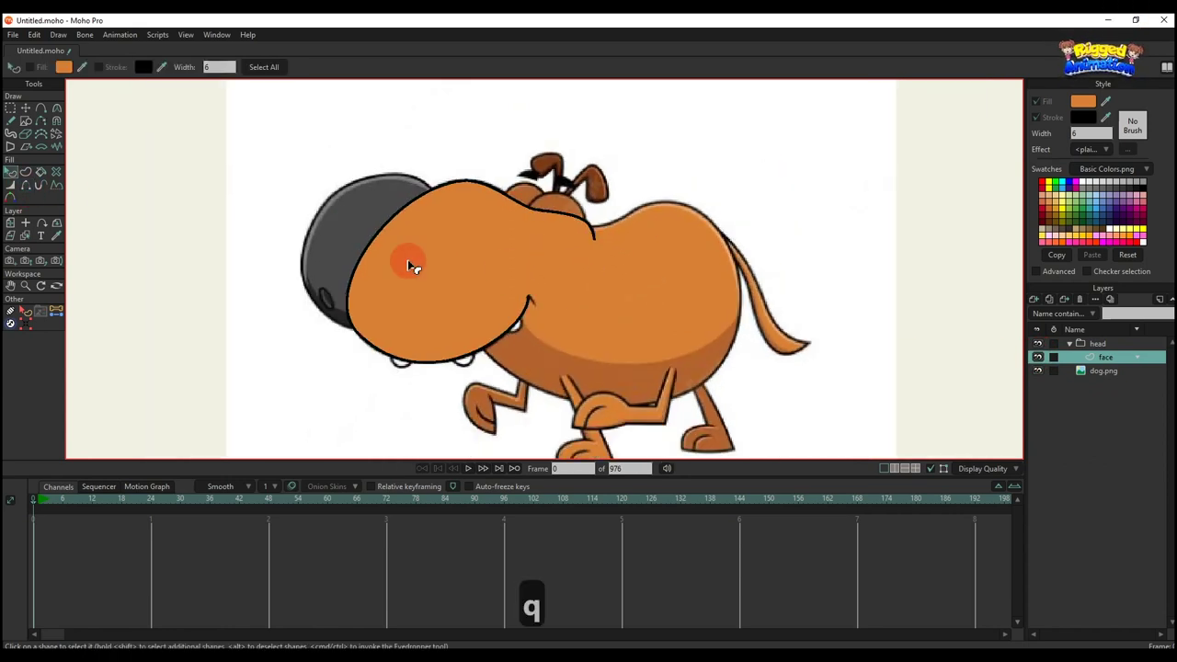
left_click(1039, 346)
left_click(1039, 346)
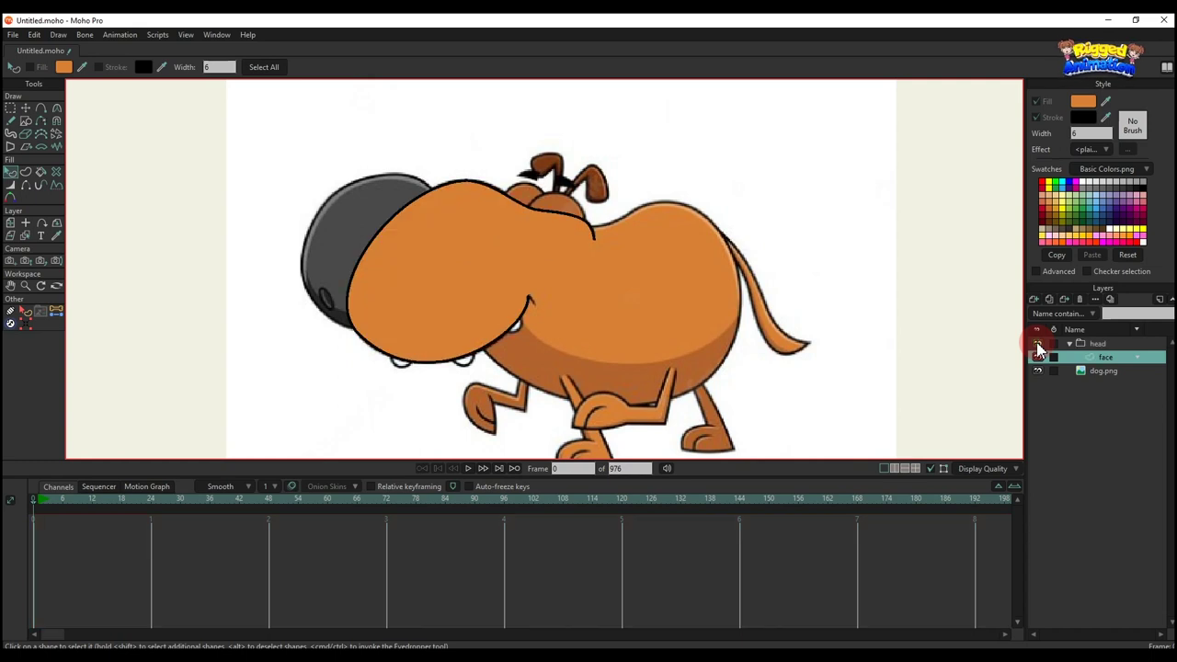
left_click(1039, 346)
Add a new vector layer above the face layer and group both layers together
left_click(1035, 300)
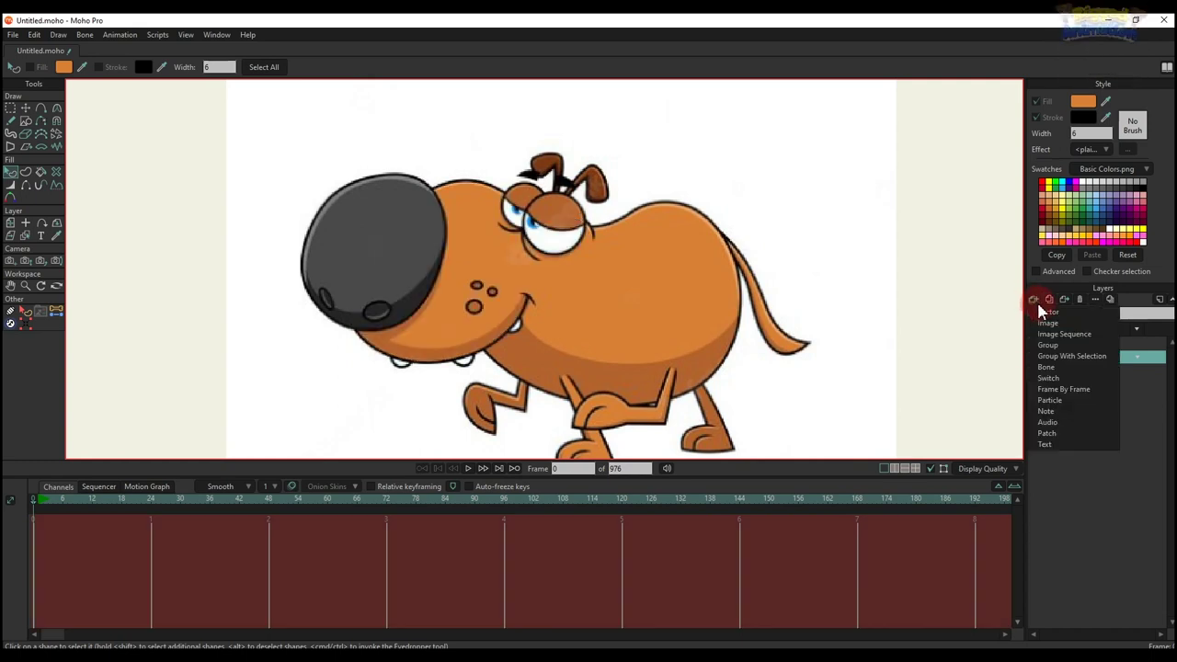
left_click(1046, 312)
left_click(1112, 370, "shift")
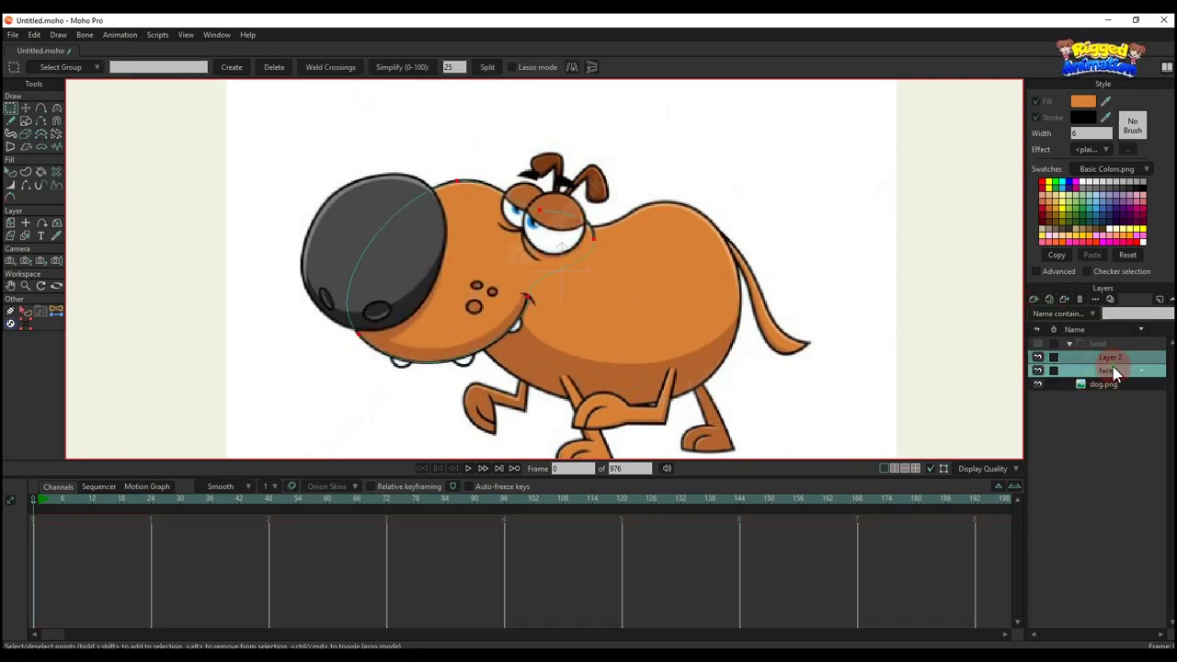
right_click(1113, 370)
left_click(1091, 369)
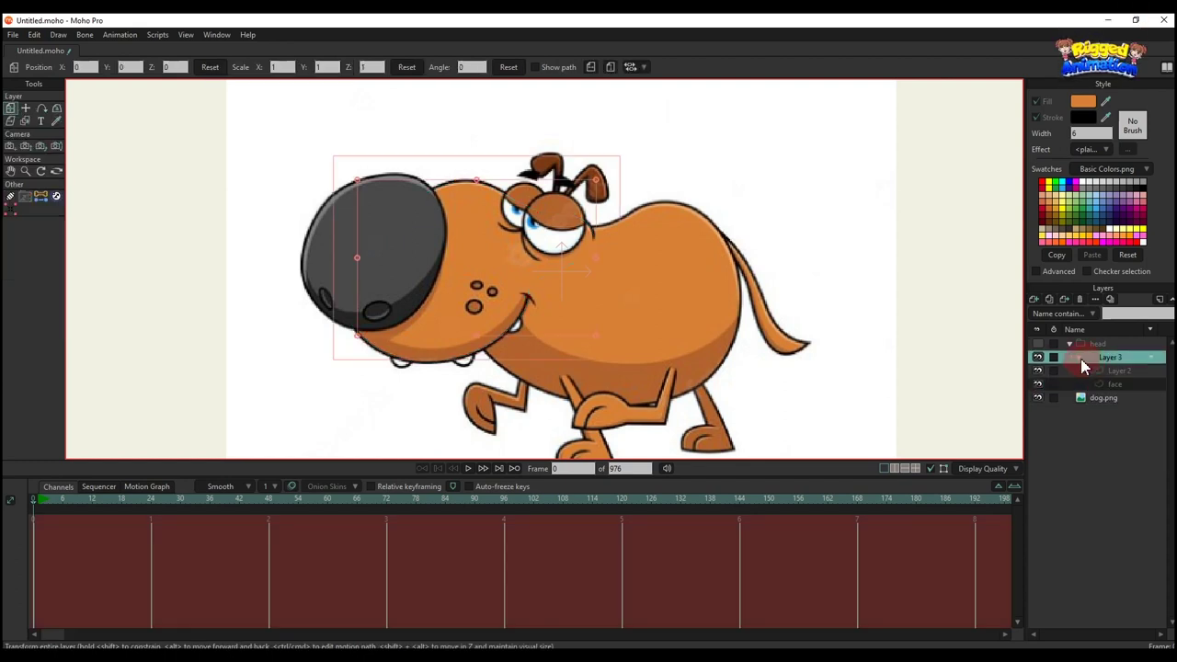
Rename the original face layer as mask and the new vector layer as shadow
double_click(1115, 384)
type("mask")
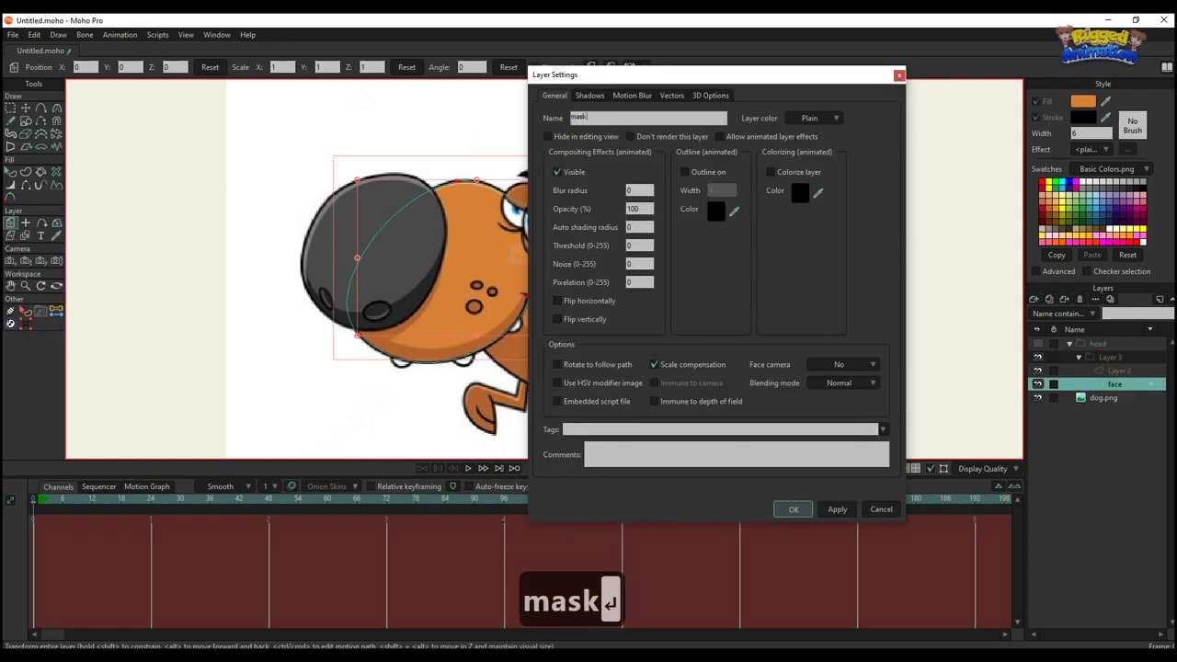
key("Return")
double_click(1117, 372)
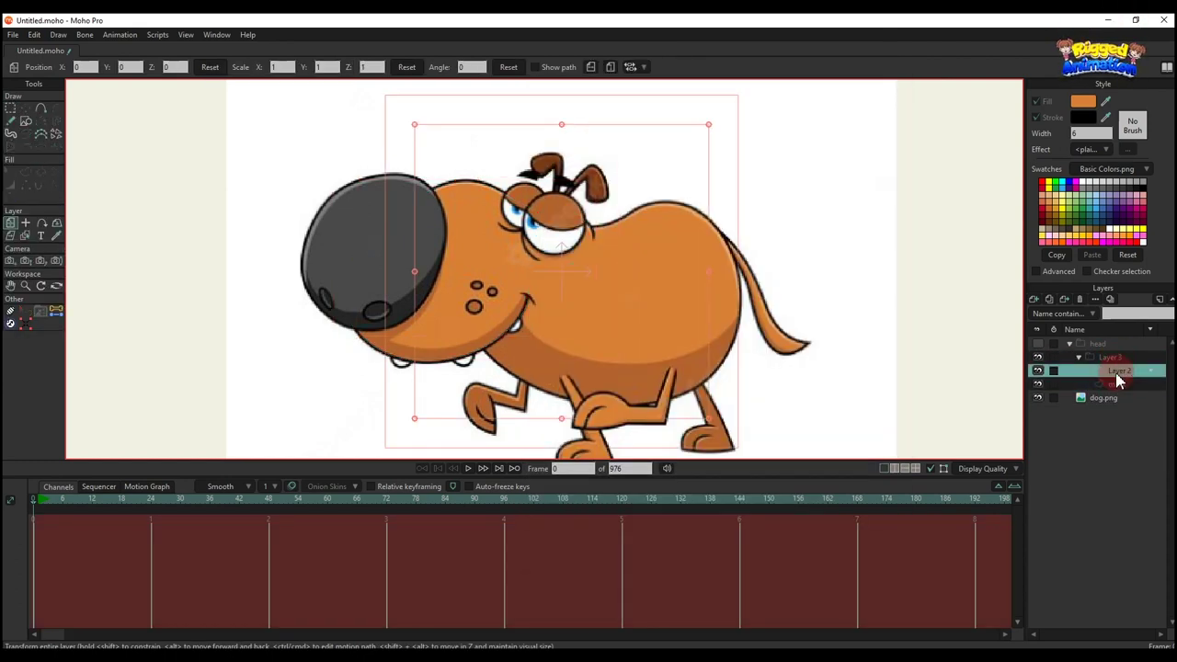
type("sha")
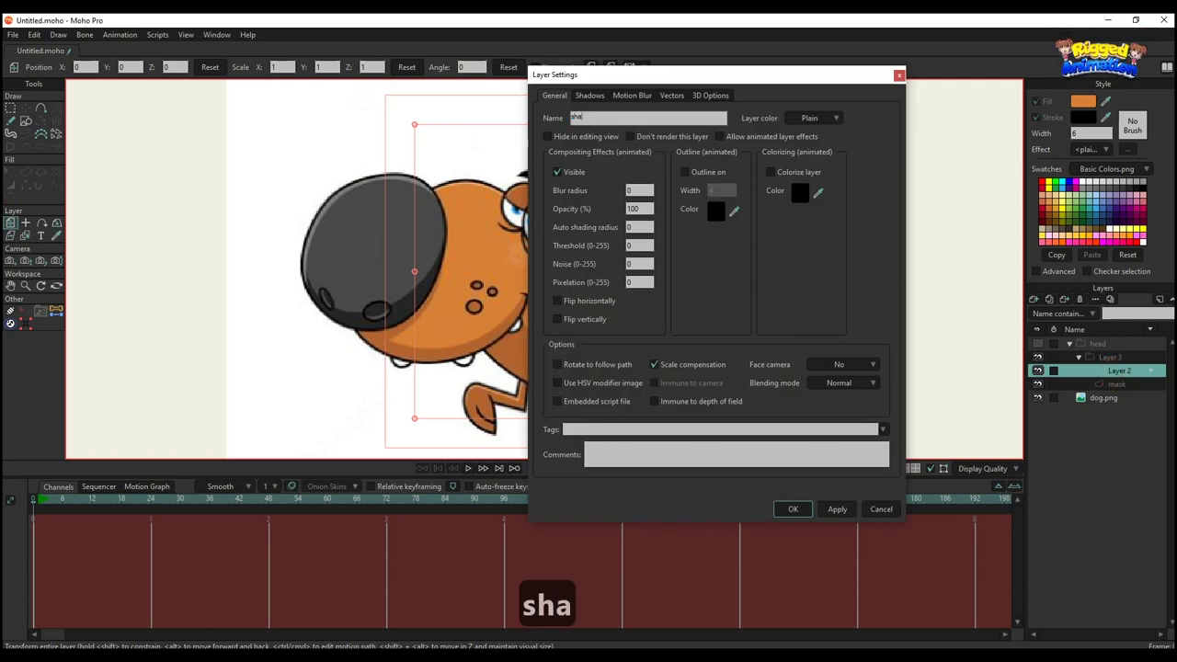
type("dow")
key("Return")
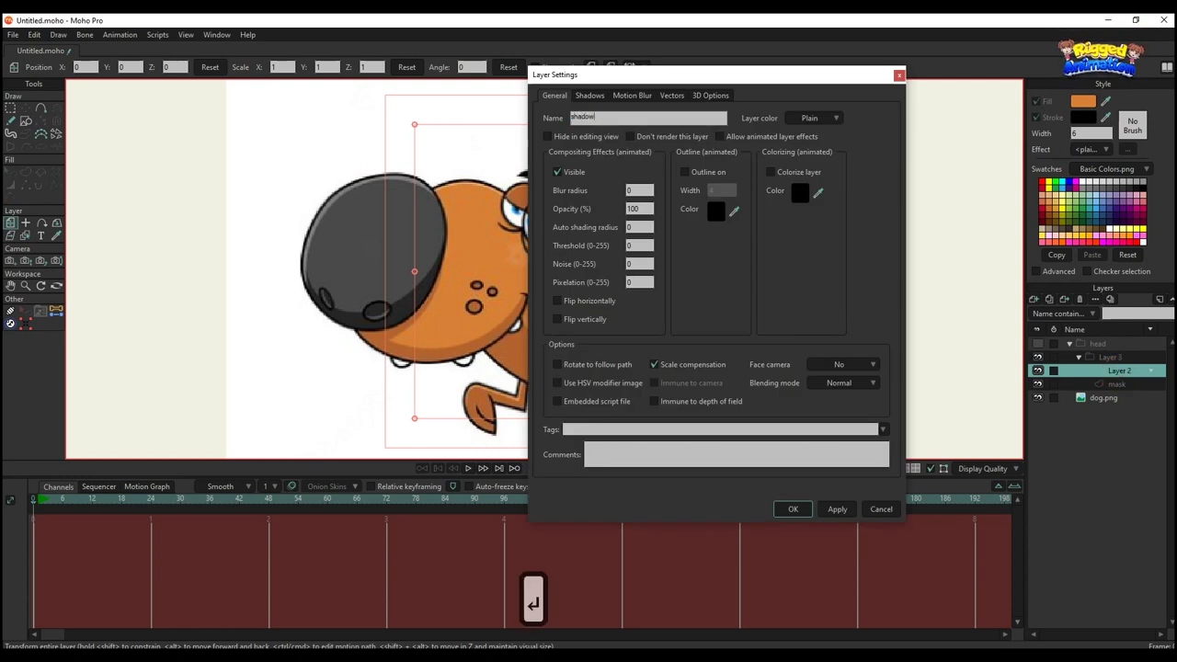
Rename the group containing the mask and shadow layers as face
double_click(1111, 359)
type("face")
key("Return")
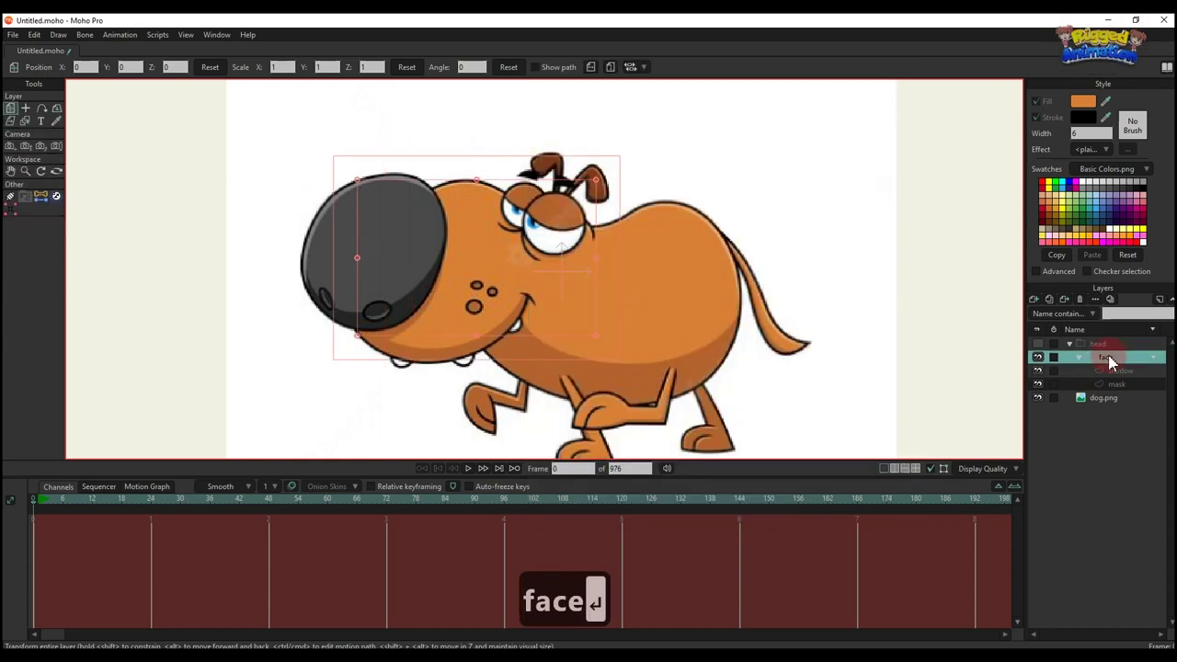
Draw a closed shape on the shadow layer along the muzzle's shadow edge, looping below the chin and back over the nose
left_click(1119, 373)
left_click(41, 108)
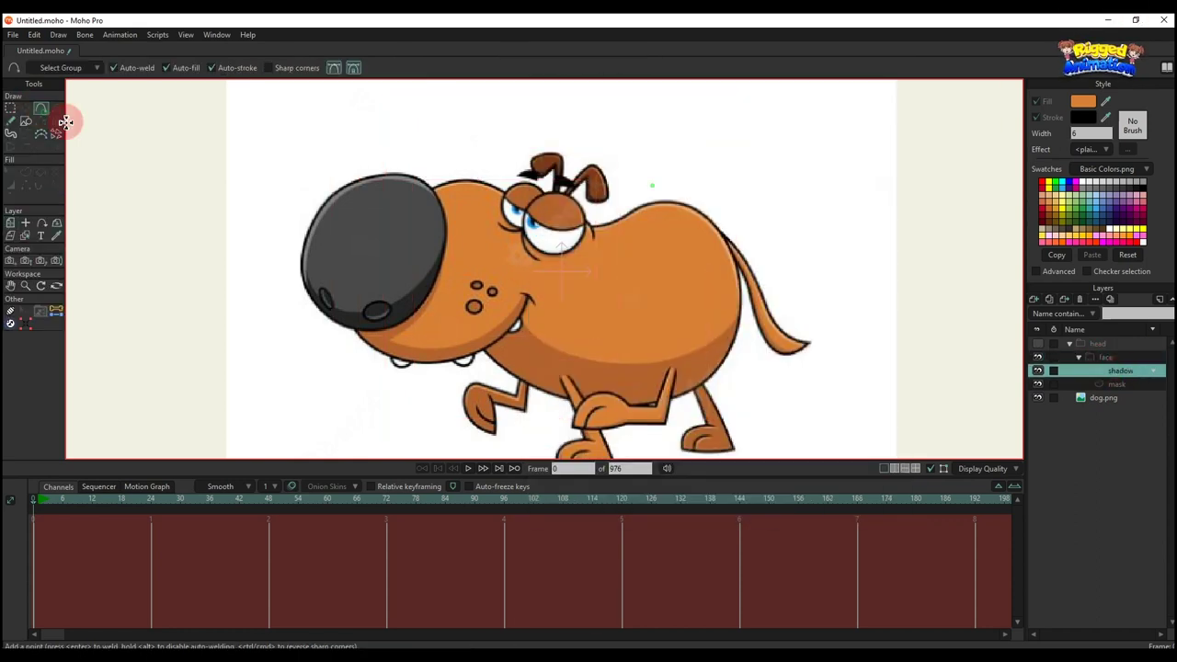
scroll(457, 301, "up", 2)
scroll(457, 300, "down", 2)
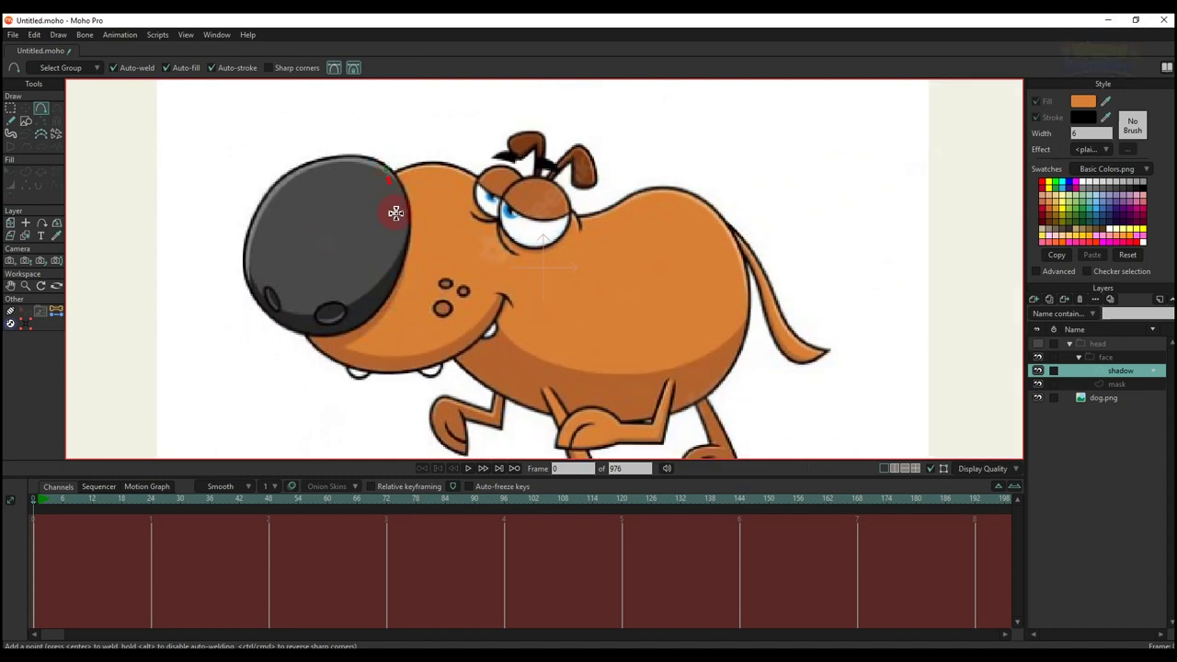
left_click(366, 283)
left_click(347, 346)
left_click(498, 300)
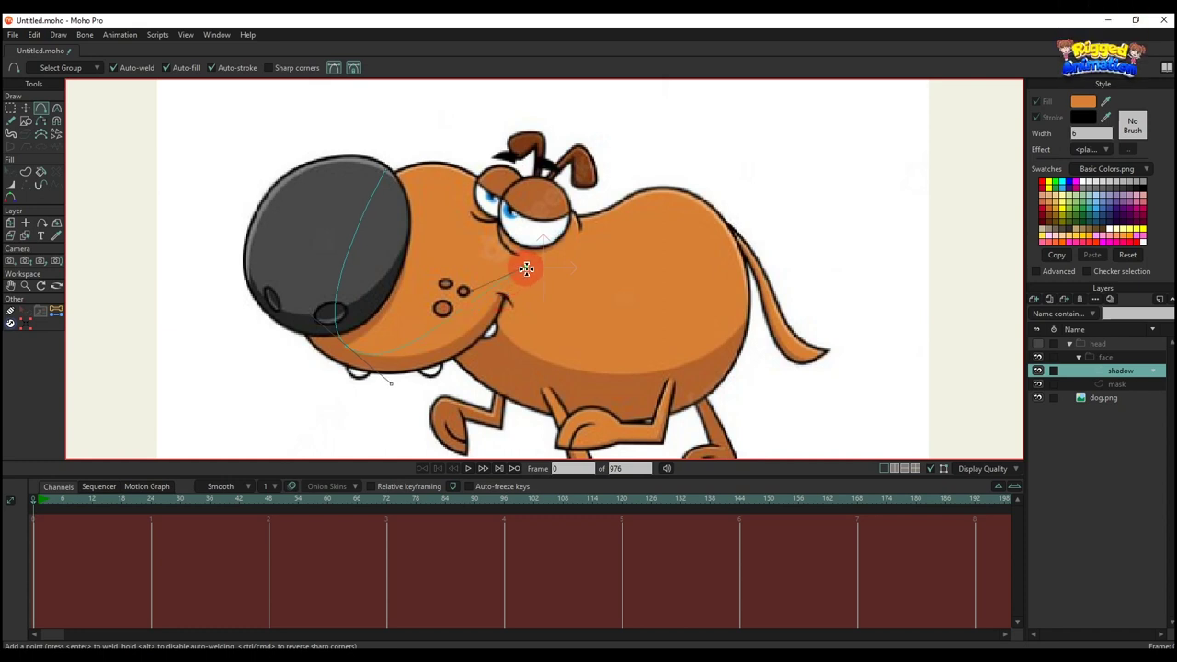
left_click_drag(488, 361, 374, 409)
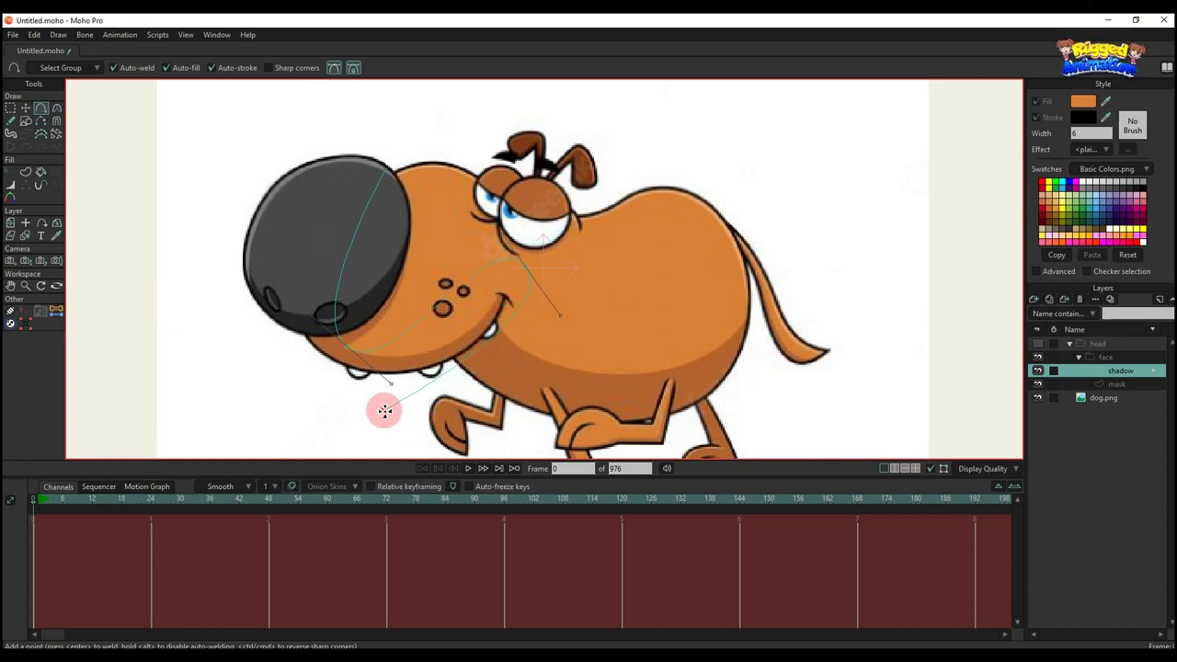
left_click(384, 411)
left_click(259, 323)
left_click(387, 170)
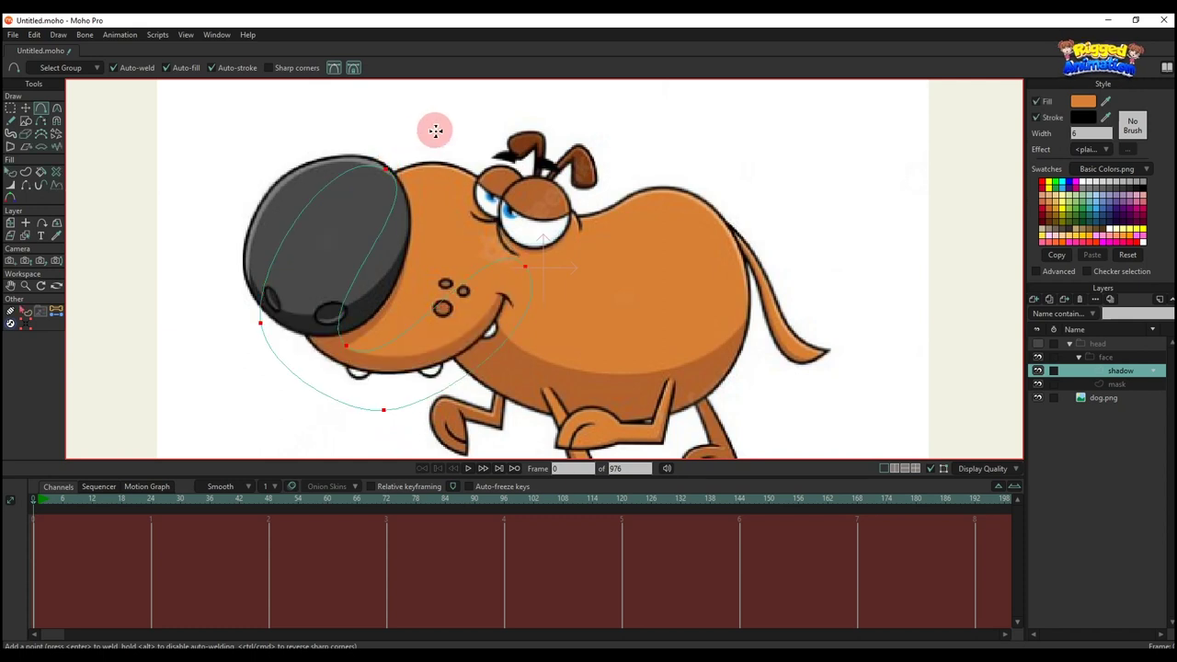
Bend the shadow shape's upper edge along the muzzle's shadow line and move its end point just above the mouth corner
key("t")
scroll(349, 244, "up", 1)
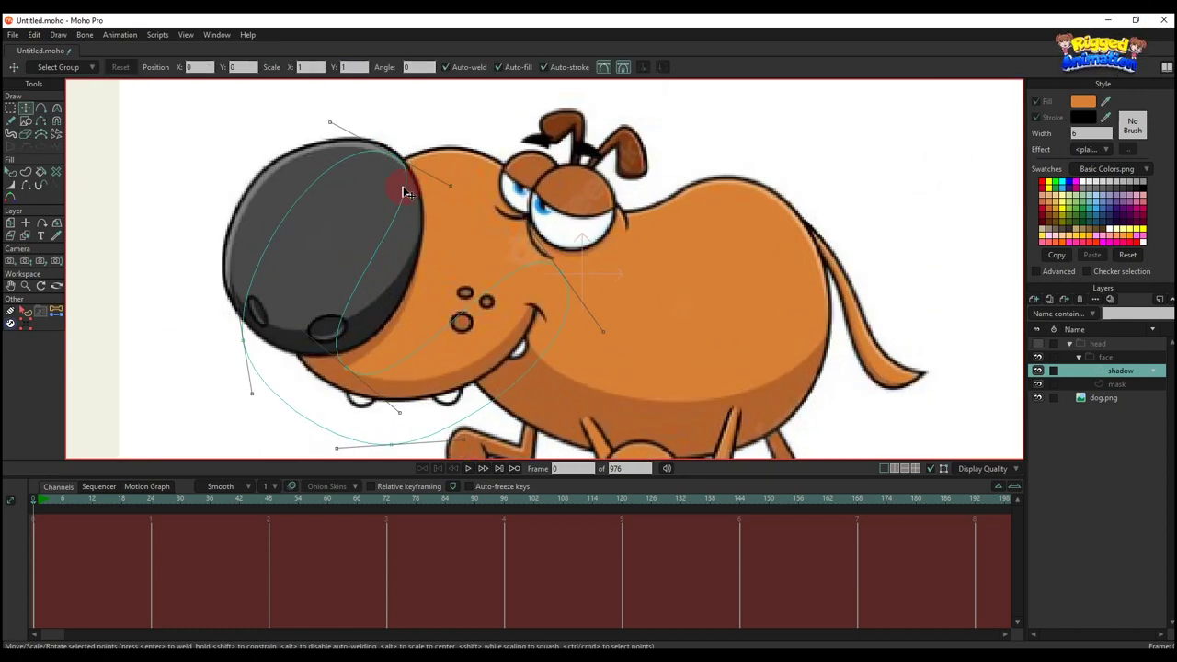
left_click_drag(311, 323, 513, 363)
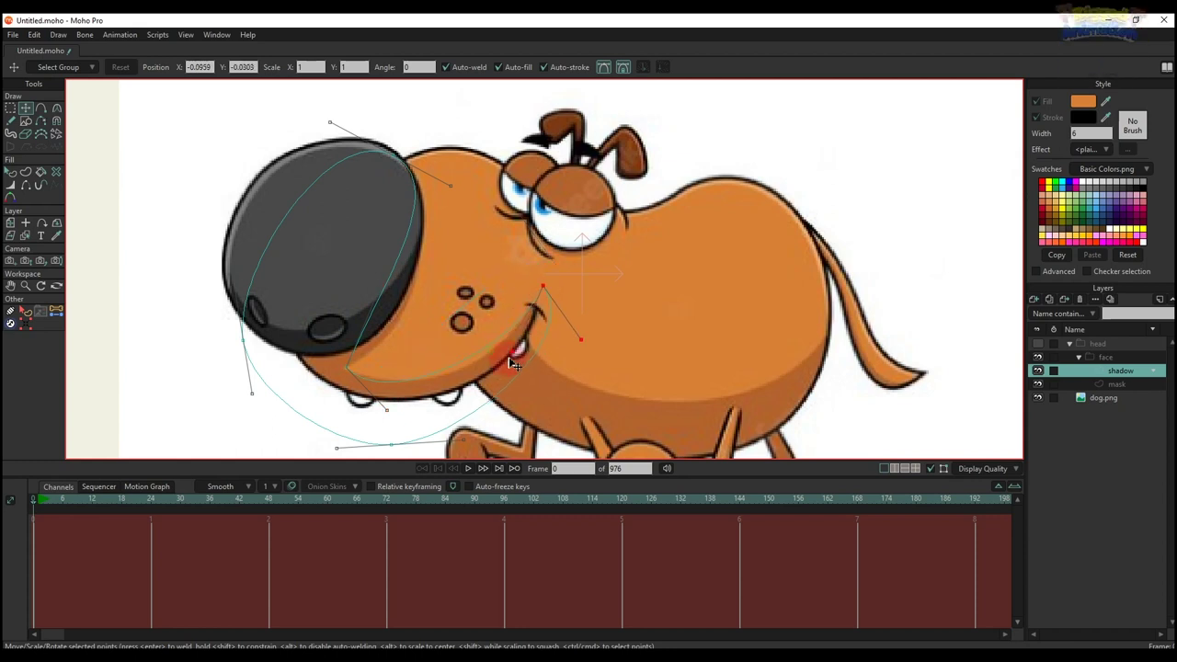
left_click(382, 418)
scroll(349, 373, "up", 2)
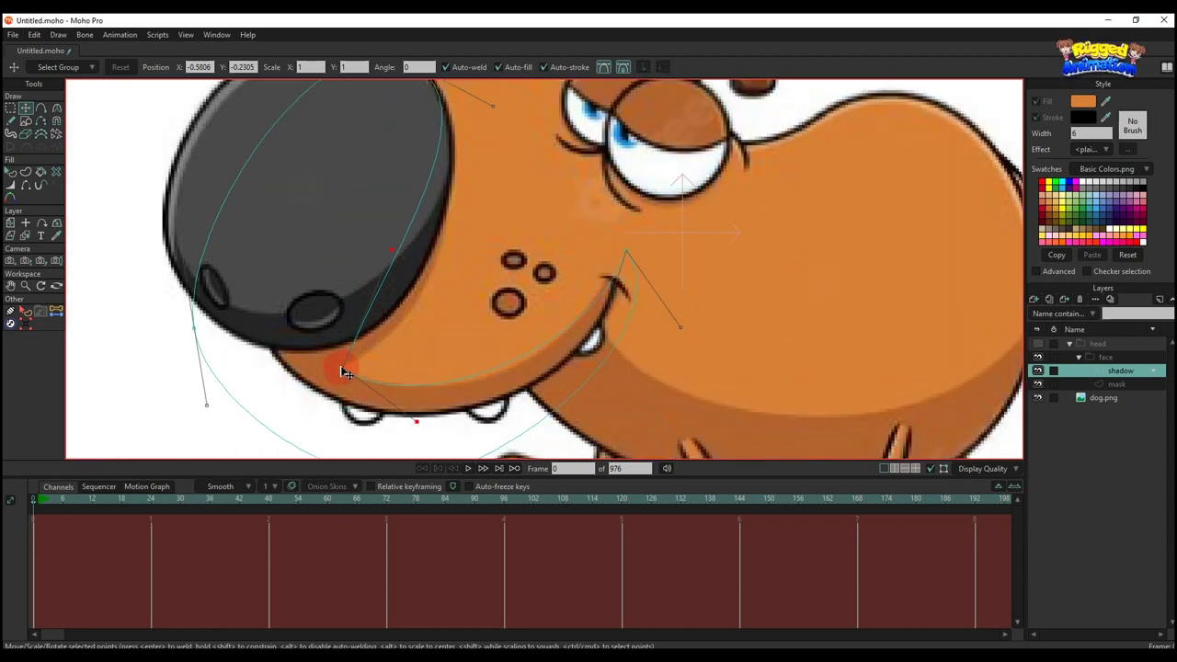
left_click(619, 287)
left_click_drag(619, 288, 622, 237)
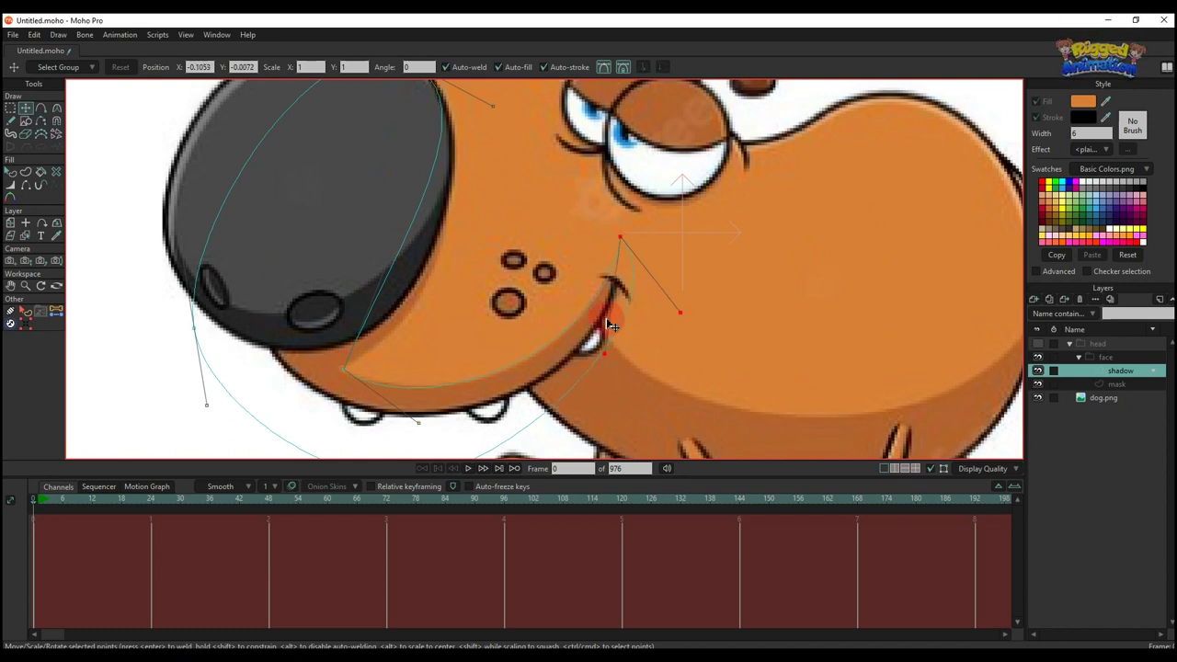
Adjust the shadow shape's points and handles below the chin and over the nose to refine its outer curve
scroll(607, 322, "down", 2)
left_click_drag(468, 432, 465, 421)
left_click_drag(546, 402, 570, 406)
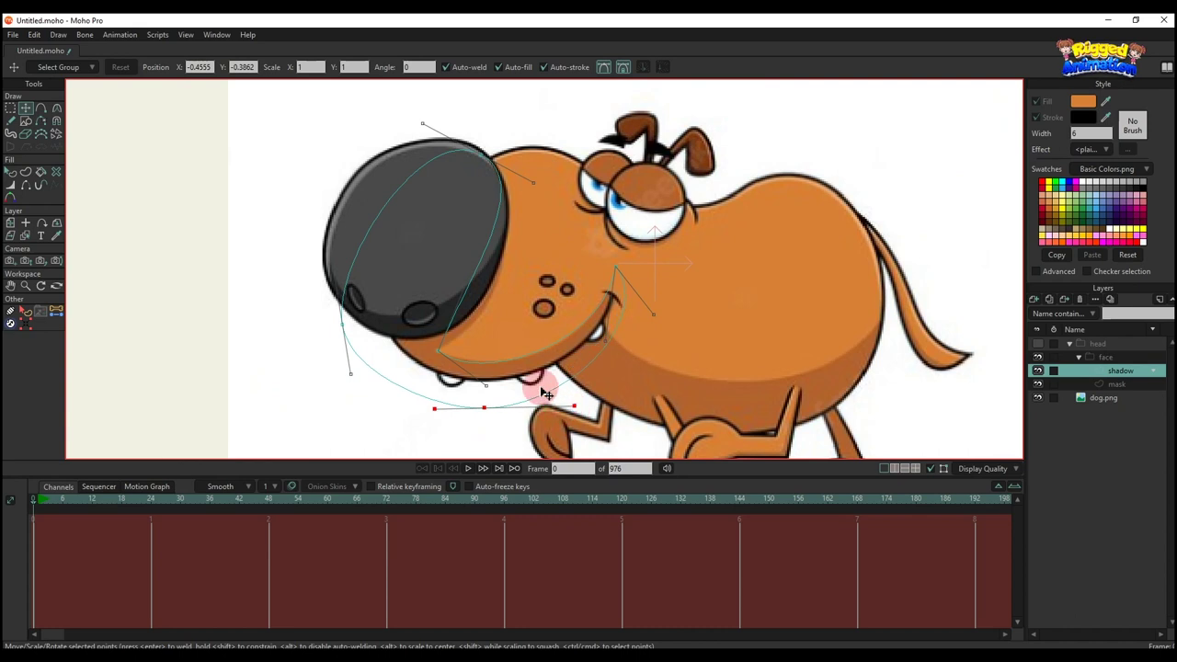
scroll(525, 206, "up", 2)
left_click_drag(463, 331, 523, 354)
left_click_drag(473, 199, 464, 224)
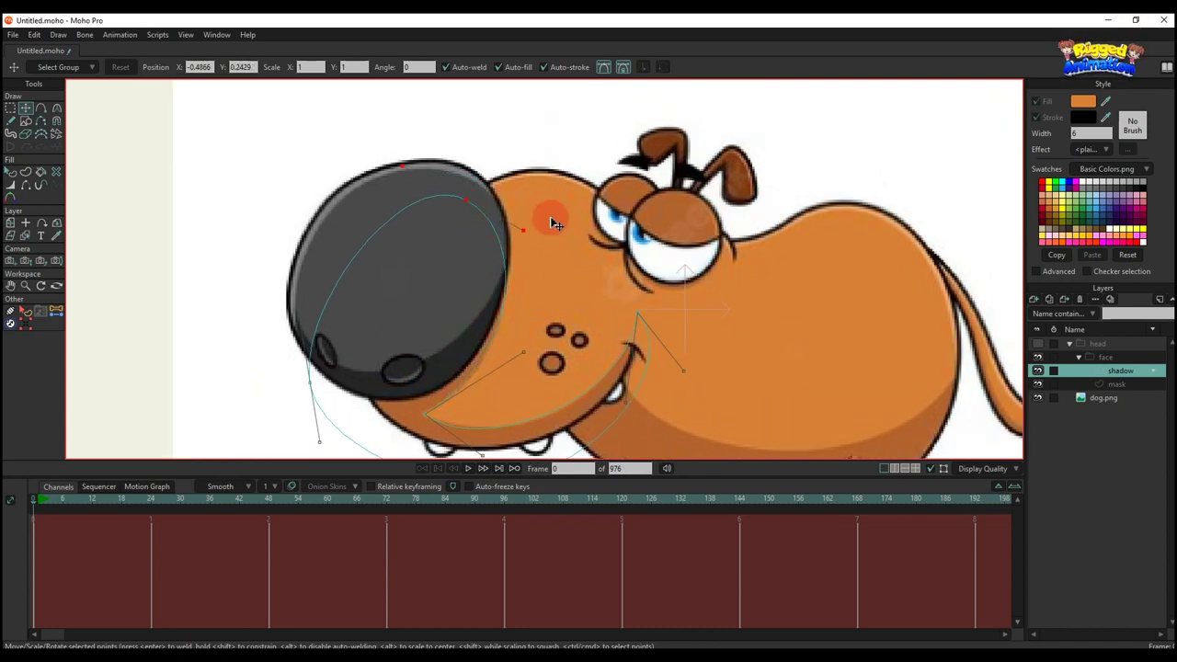
left_click_drag(538, 232, 544, 231)
left_click_drag(515, 340, 513, 350)
scroll(518, 354, "down", 3)
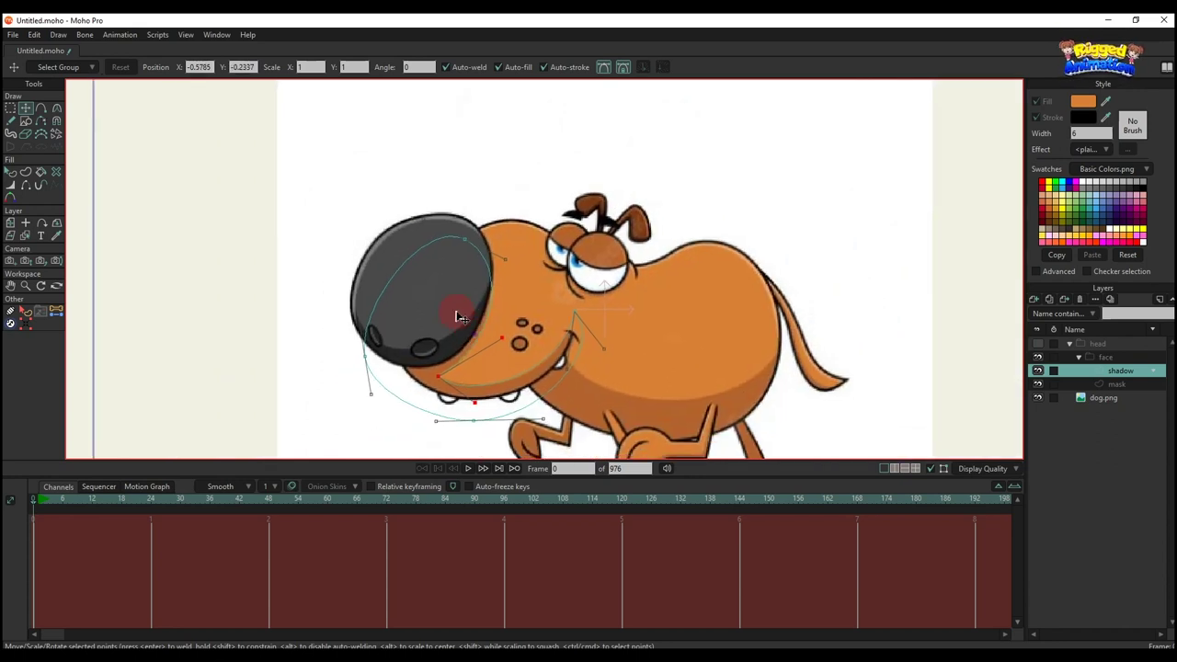
scroll(538, 326, "down", 2)
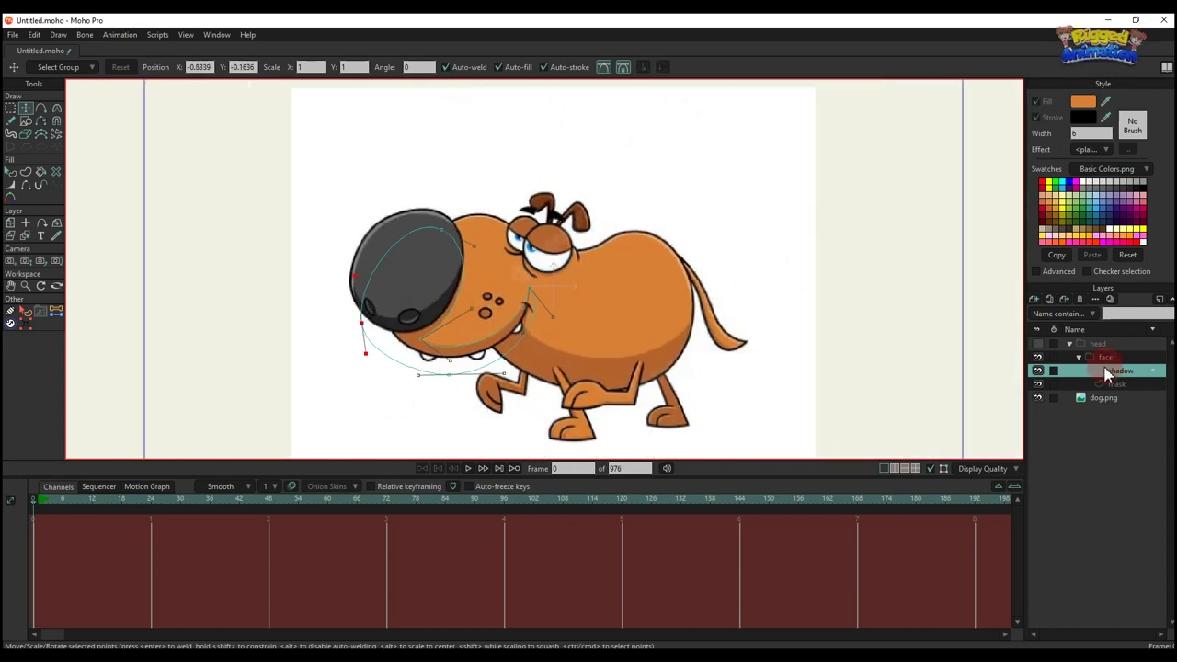
Fill the shadow shape with the darker orange sampled from the dog, show the head group and turn off the shape's stroke
key("q")
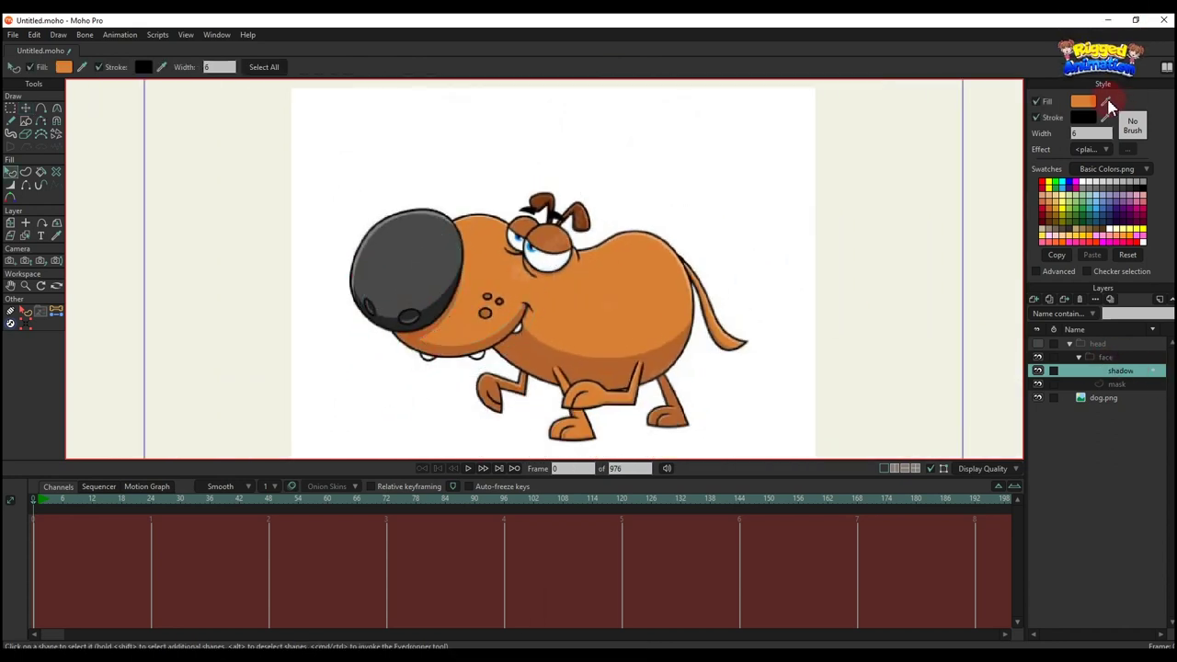
left_click_drag(1109, 101, 536, 350)
left_click(1038, 344)
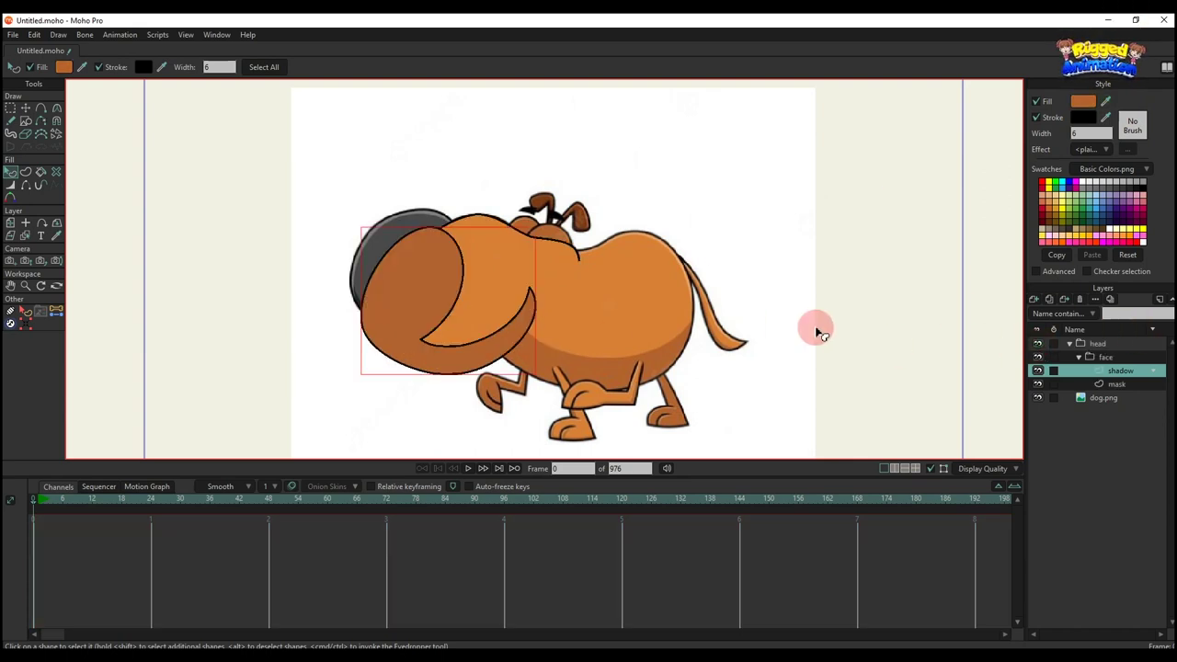
key("q")
left_click(849, 252)
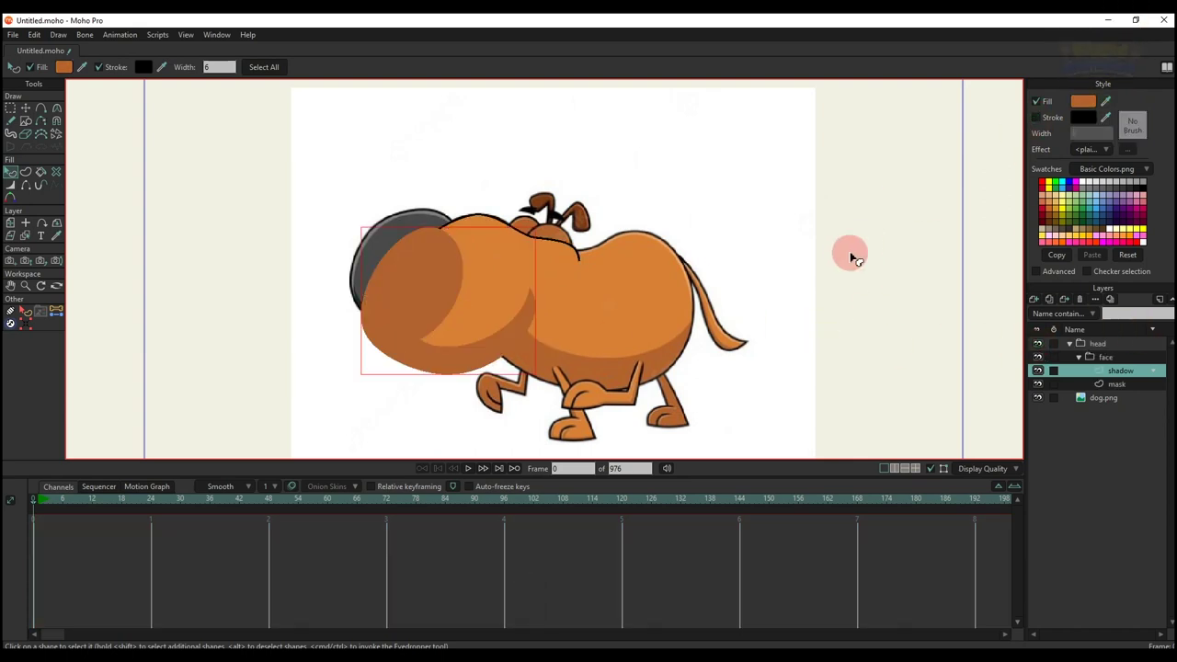
Set the face group's masking to Hide all
scroll(516, 381, "up", 2)
double_click(1106, 357)
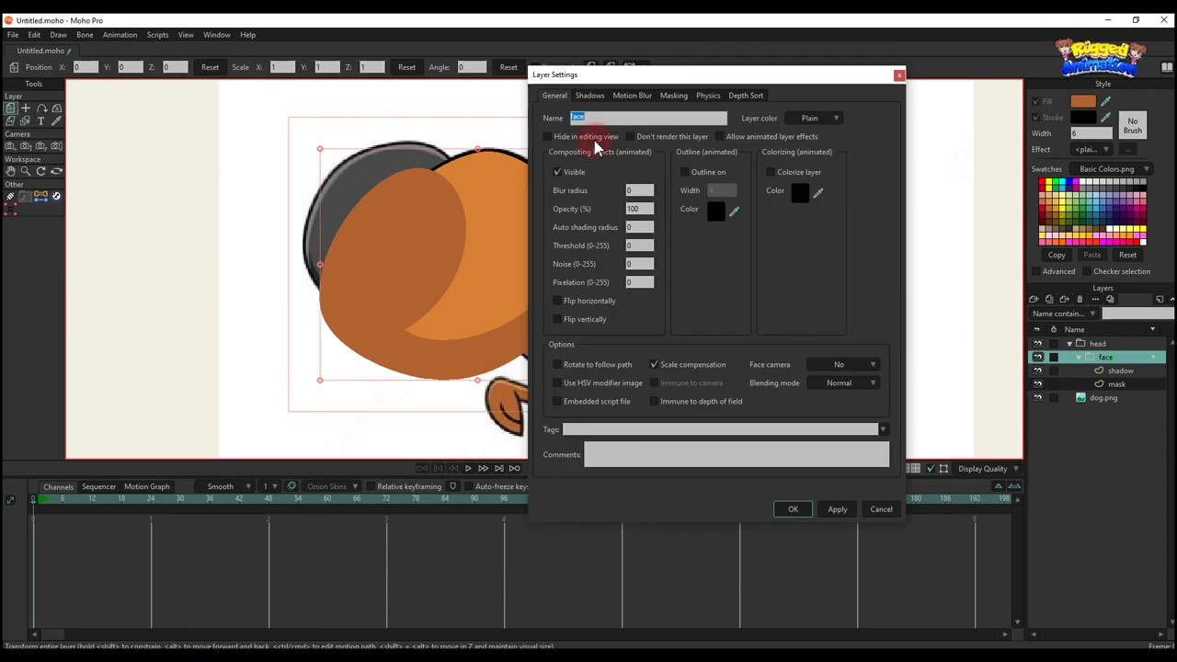
left_click(674, 96)
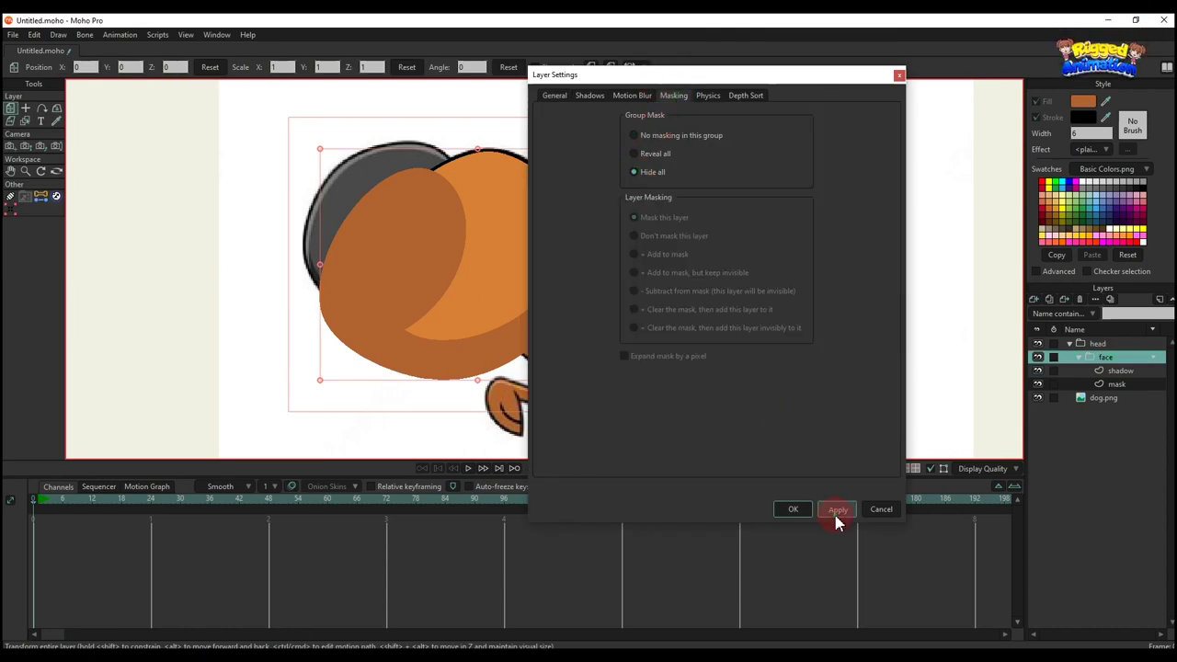
left_click(792, 510)
Set the mask layer's masking to + Add to mask with Exclude strokes enabled
double_click(1115, 383)
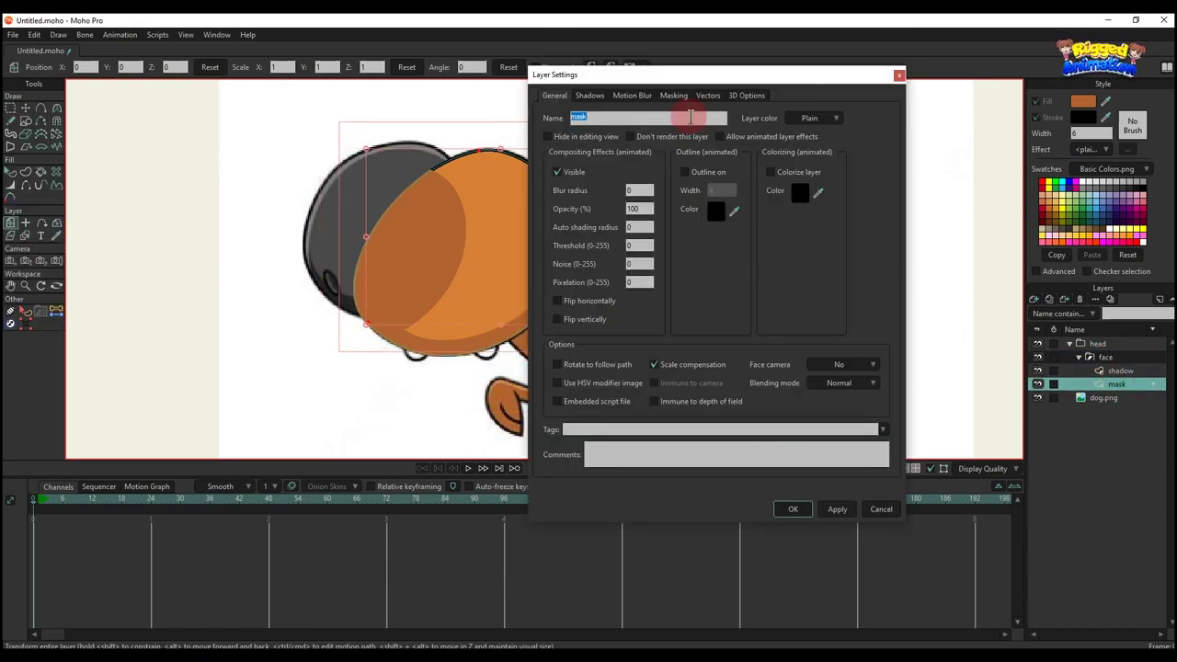
left_click(673, 96)
left_click(625, 292)
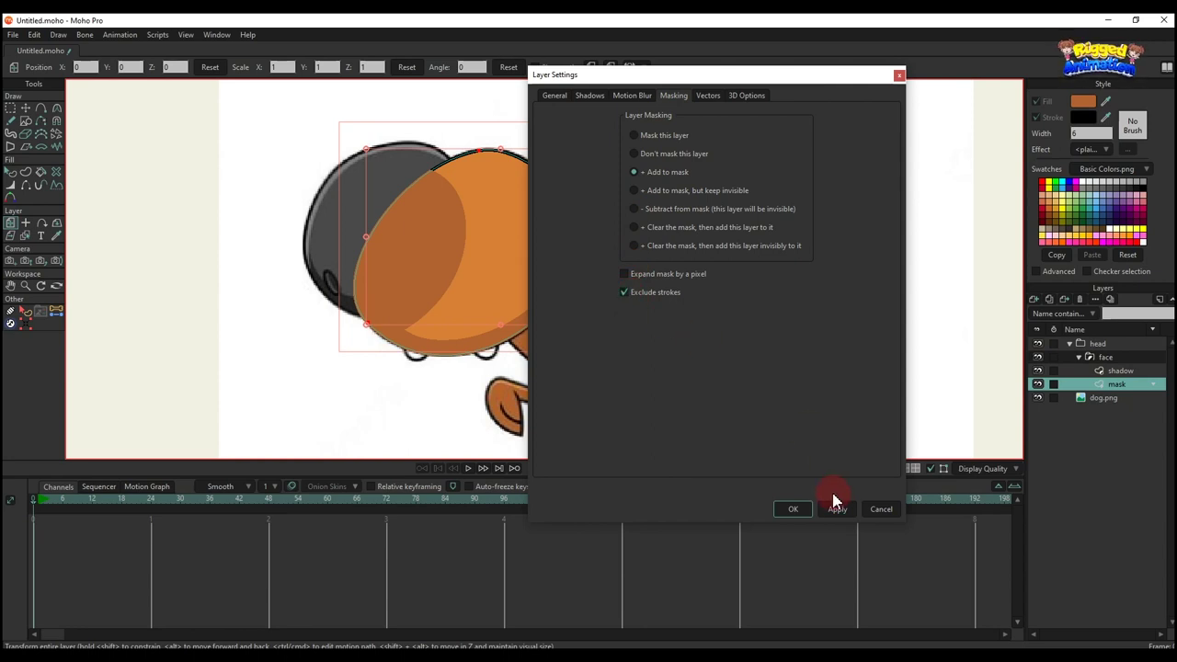
left_click(791, 509)
Hide the head group's artwork to reveal the reference image and collapse the face group in the layer list
key("q")
scroll(525, 285, "down", 2)
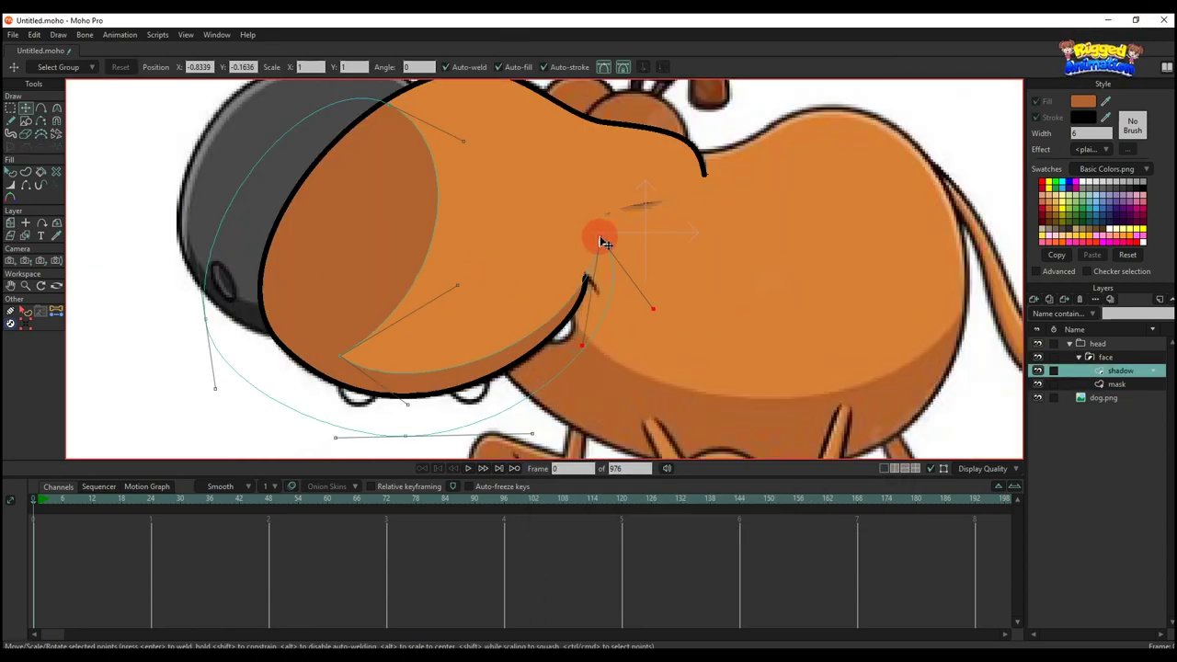
key("q")
scroll(649, 270, "down", 3)
left_click_drag(647, 270, 671, 294)
left_click(1038, 344)
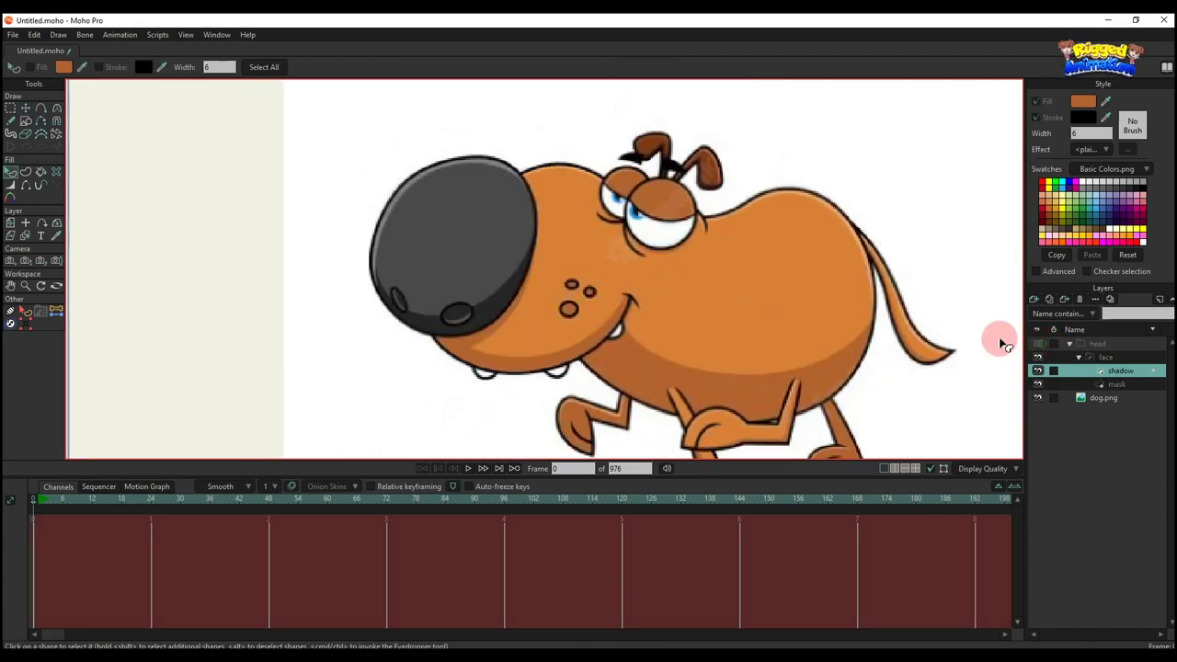
scroll(657, 297, "down", 3)
left_click_drag(580, 291, 582, 303)
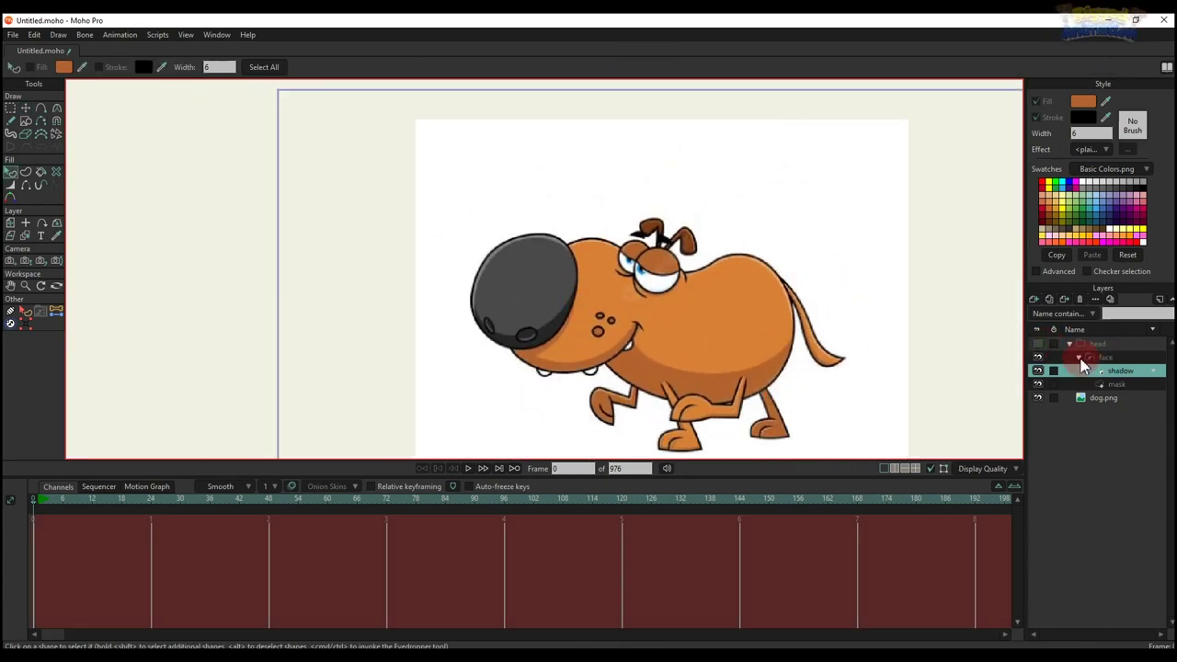
left_click(1080, 358)
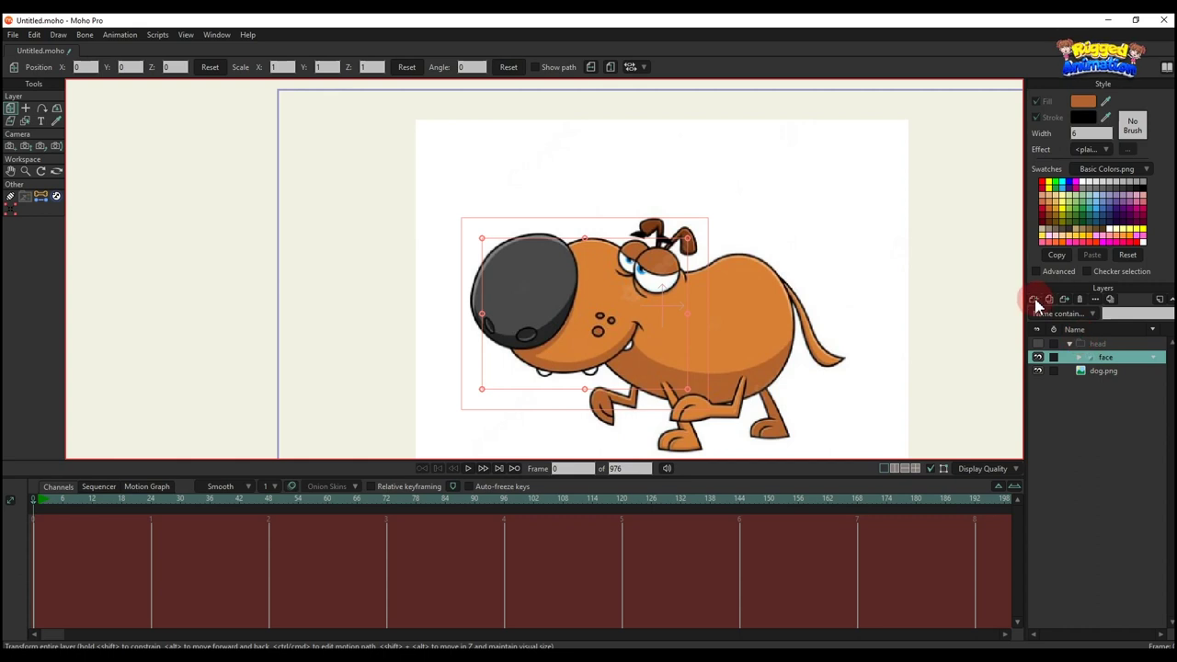
Add a new vector layer above the face group and name it nose
left_click(1034, 300)
left_click(1066, 358)
double_click(1114, 357)
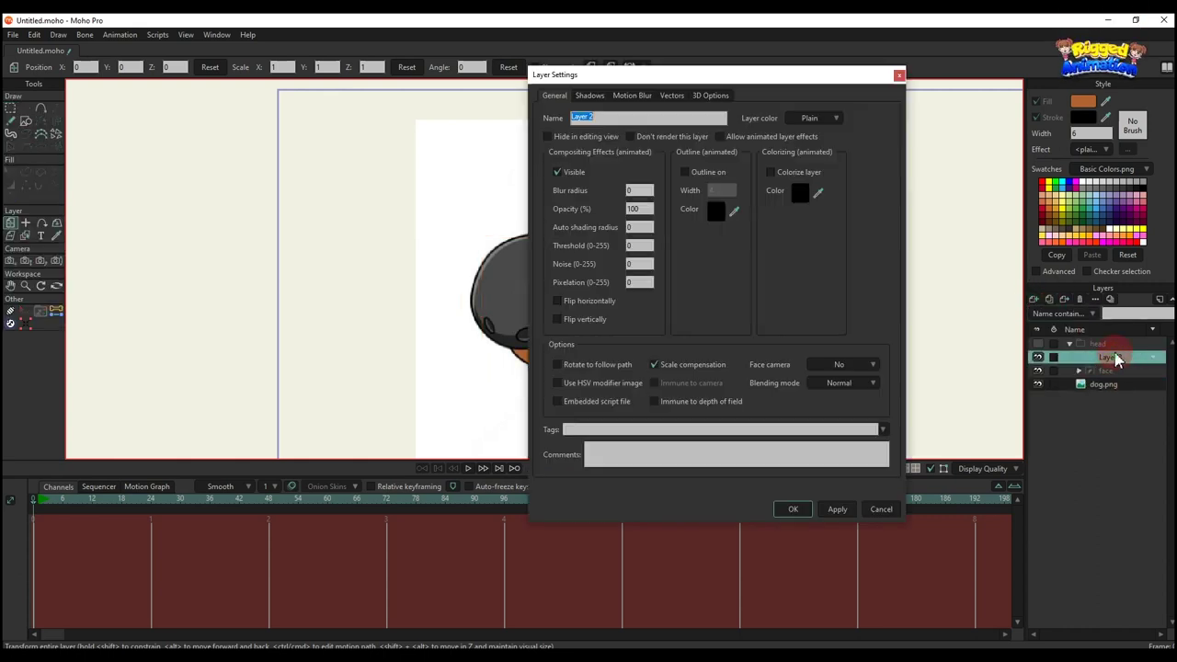
type("nose")
key("Return")
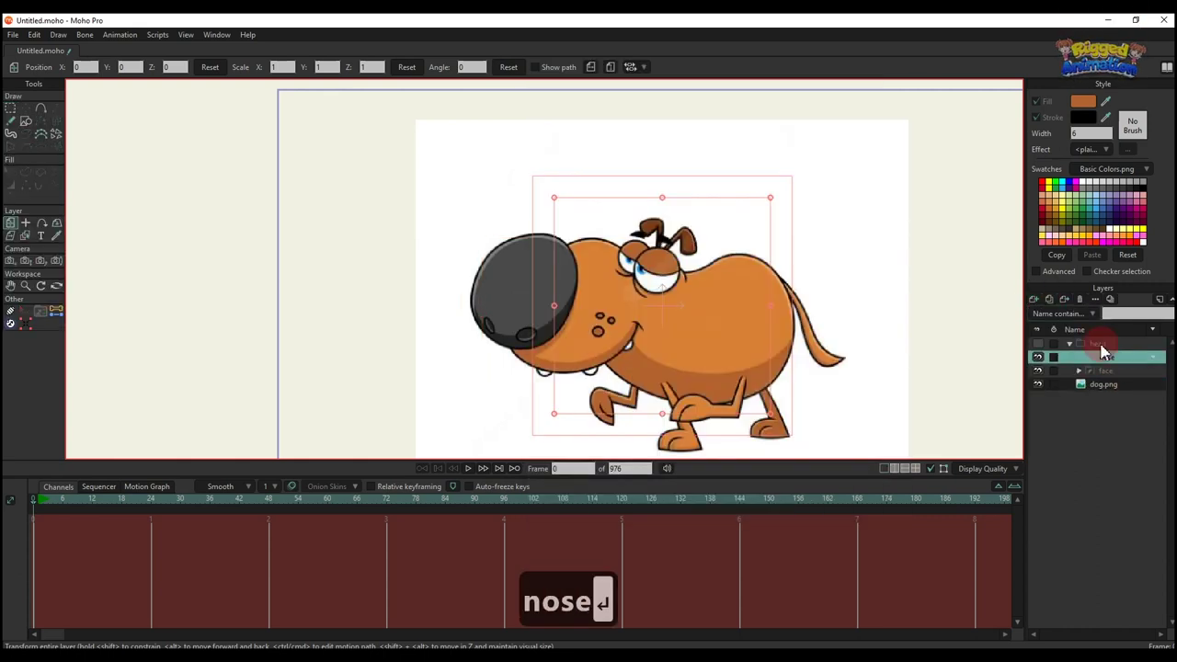
left_click(591, 303)
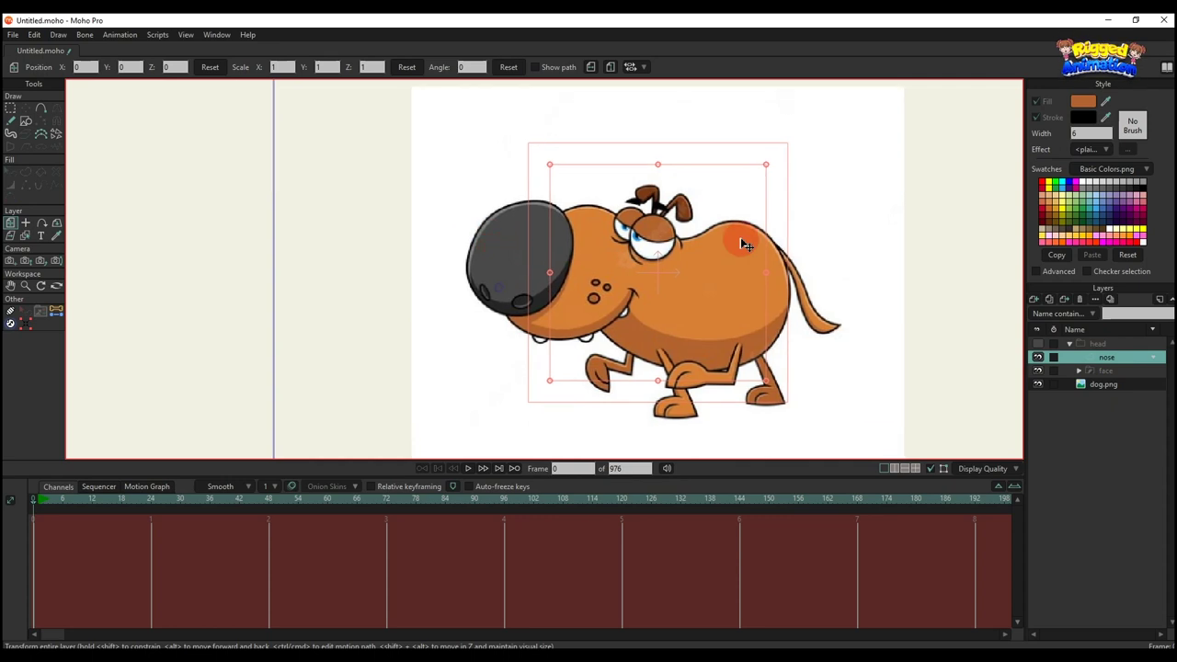
Group the nose layer and name the new group nose
right_click(1113, 360)
left_click(1129, 424)
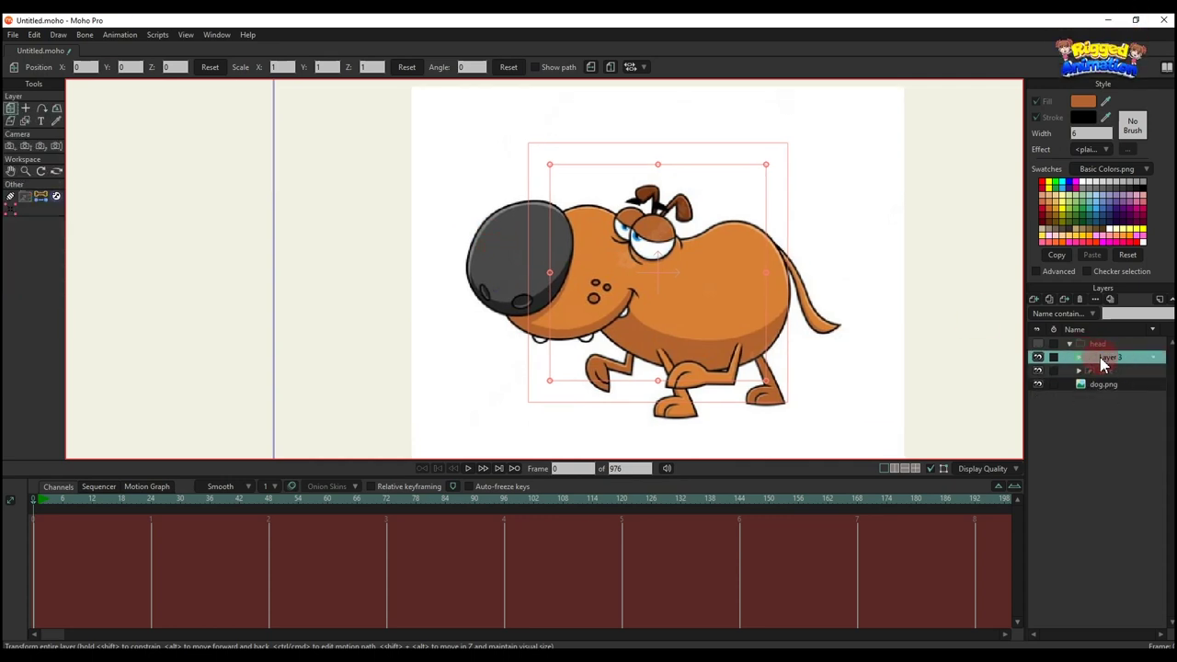
double_click(1107, 359)
type("nose")
key("Return")
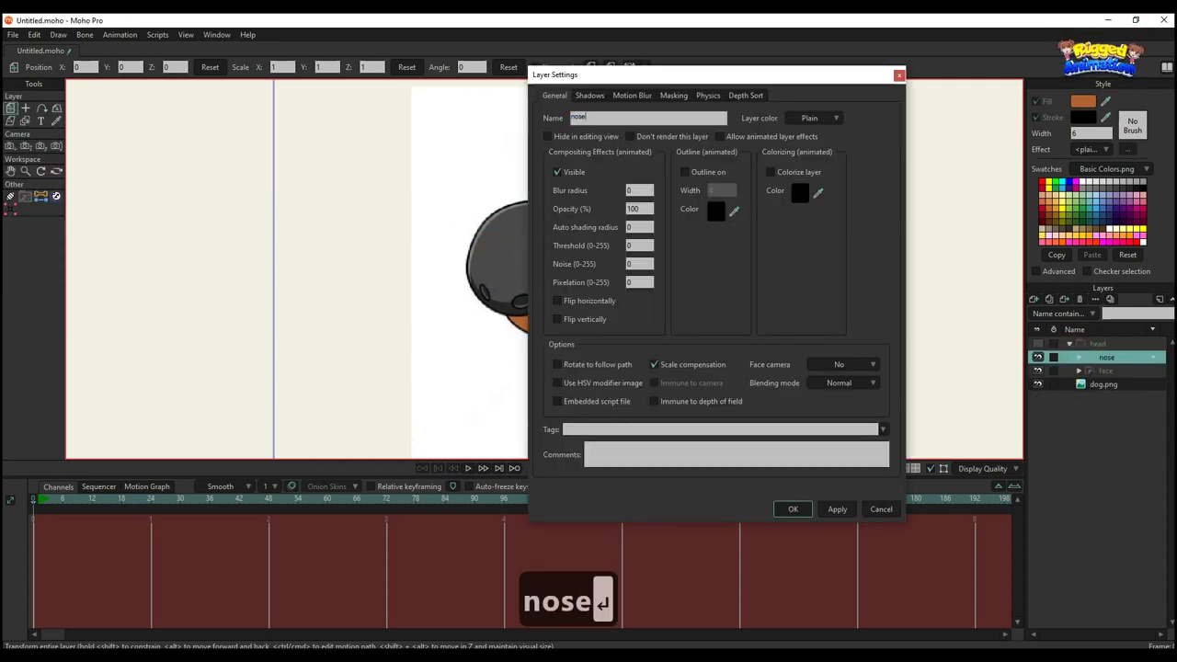
left_click(1052, 360)
left_click(230, 148)
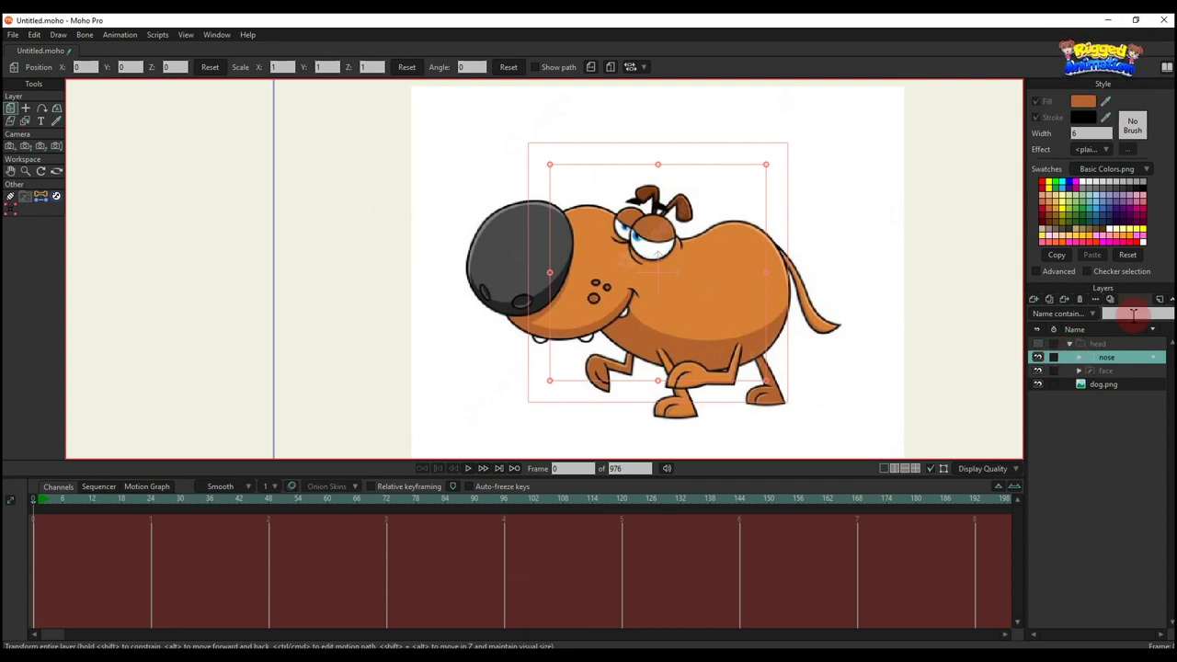
Draw an oval over the dog's nose on the nose layer inside the nose group
left_click(1078, 358)
left_click(1109, 371)
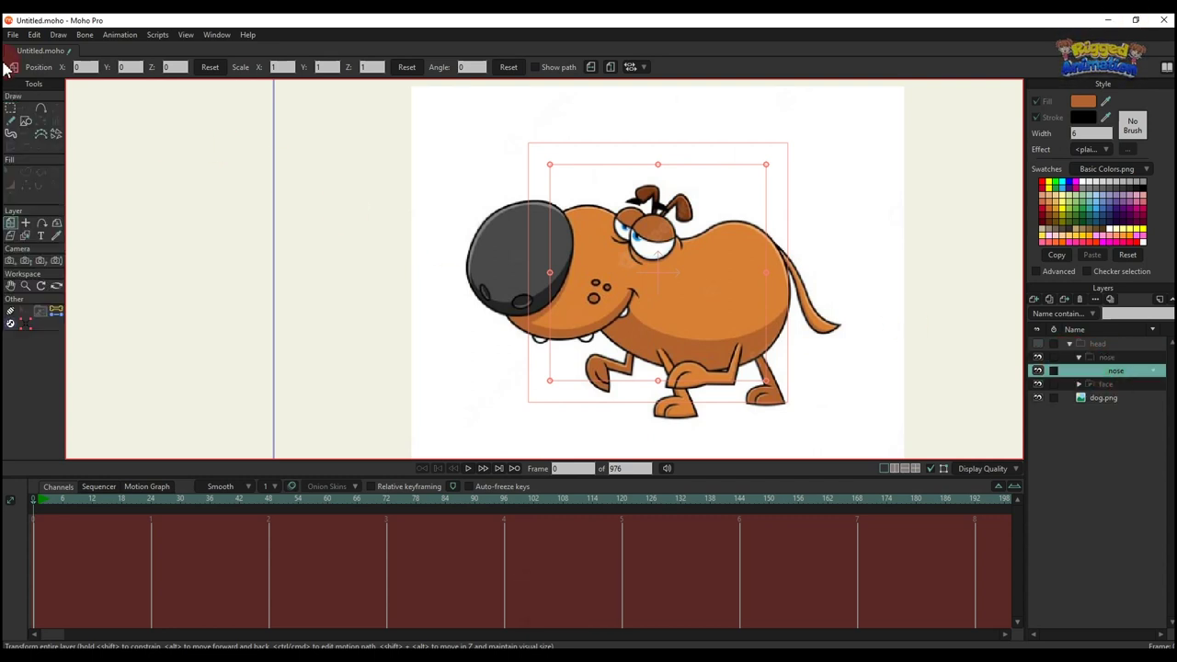
left_click(25, 120)
left_click(150, 69)
scroll(548, 266, "up", 2)
left_click_drag(543, 268, 474, 252)
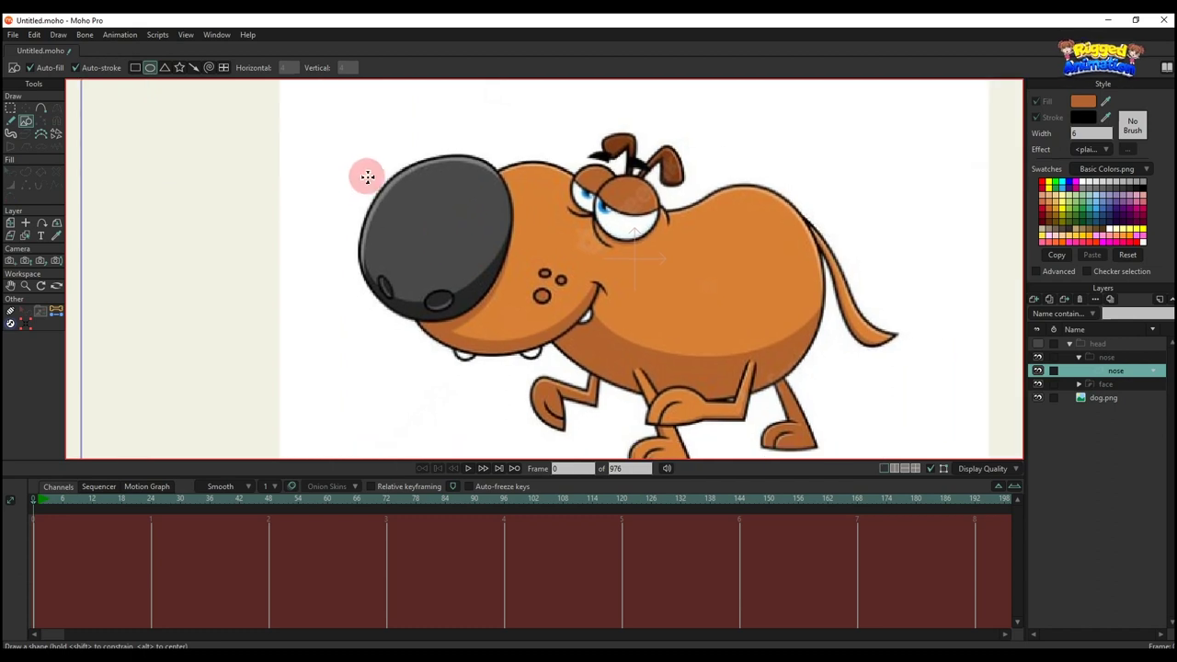
left_click_drag(369, 173, 501, 326)
Move the oval's points onto the nose outline, placing the upper point near the nose's top where it meets the face
scroll(450, 230, "up", 2)
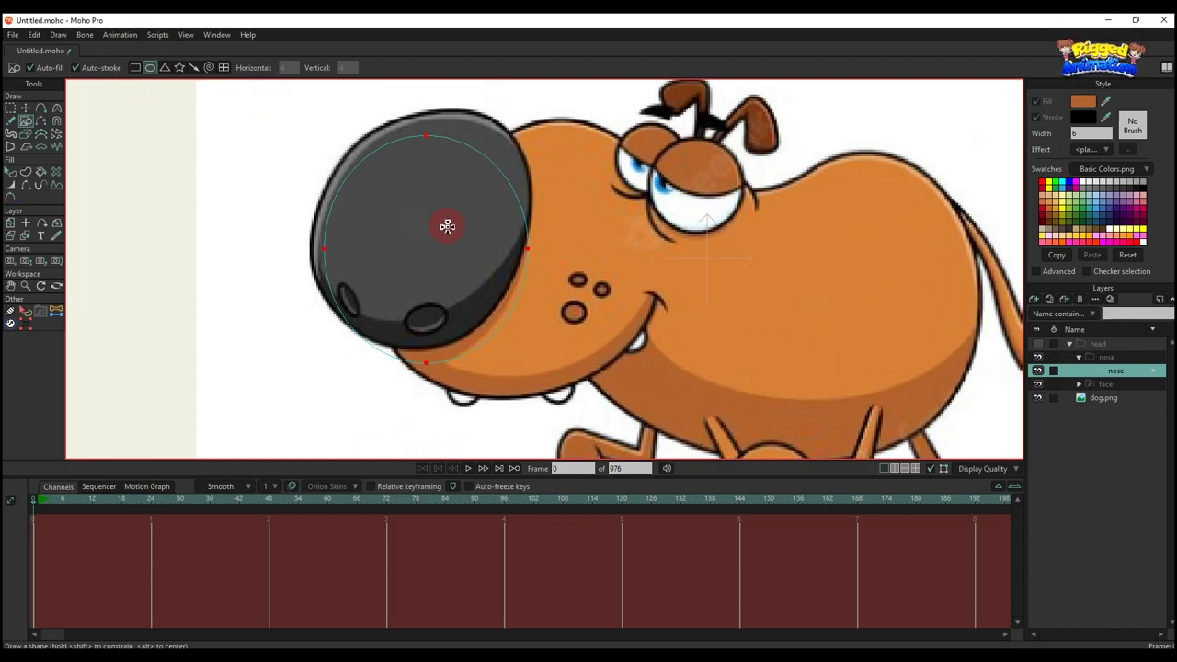
key("t")
left_click_drag(540, 167, 565, 208)
left_click_drag(450, 231, 445, 231)
left_click(219, 223)
left_click_drag(459, 126, 493, 118)
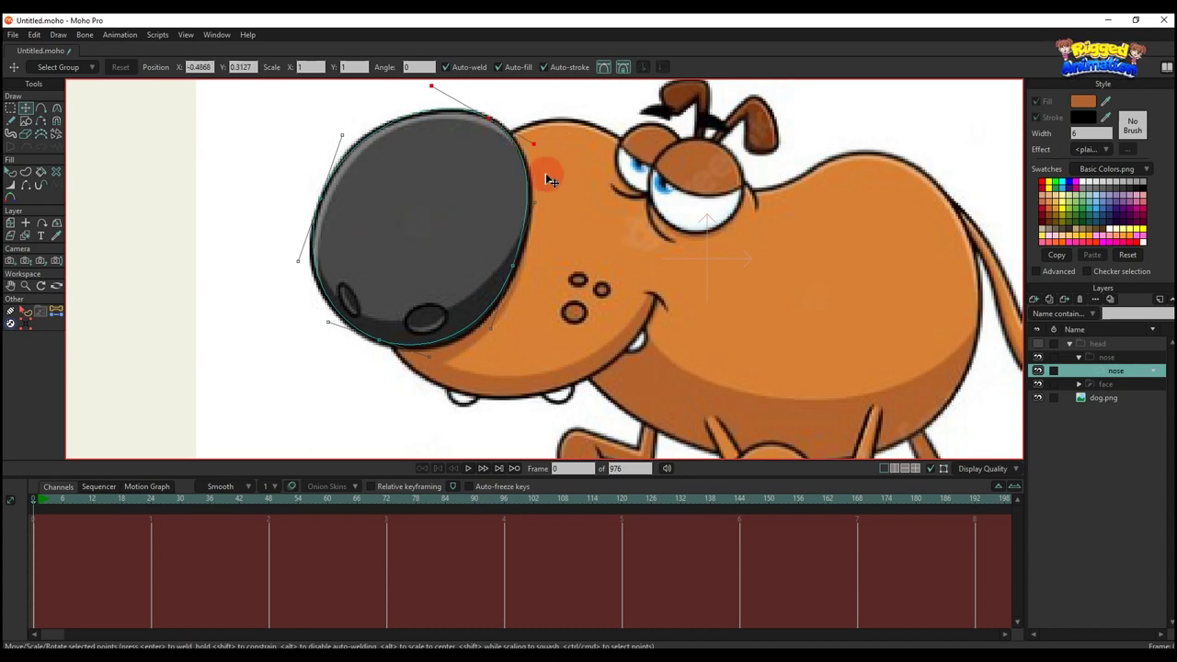
Fine-tune the nose shape's points and curve handles on both sides to match the reference outline
scroll(496, 239, "up", 2)
left_click_drag(513, 284, 504, 368)
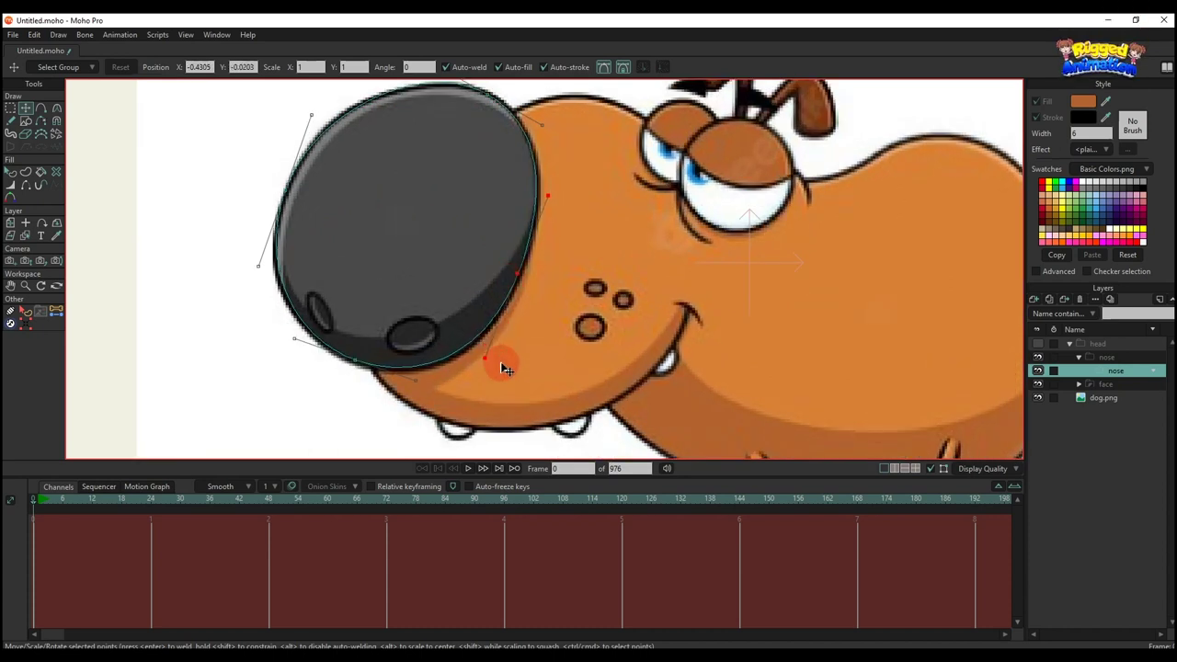
left_click_drag(523, 269, 528, 267)
left_click_drag(323, 149, 334, 205)
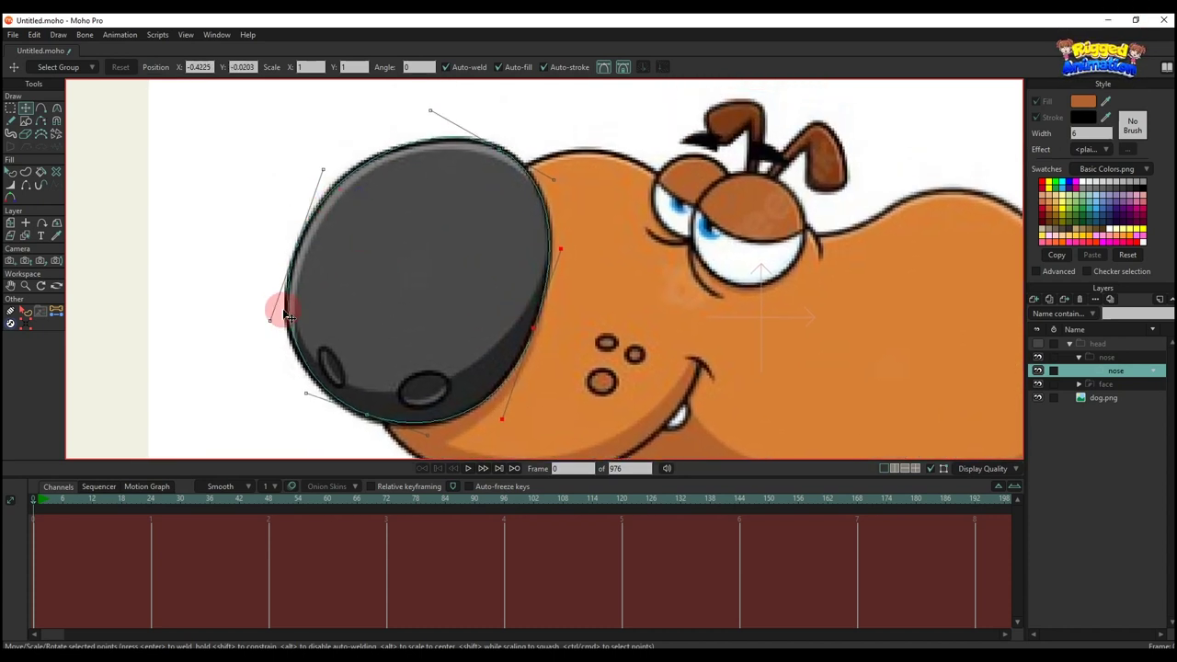
left_click_drag(276, 317, 274, 319)
left_click_drag(442, 142, 449, 157)
left_click(438, 125)
left_click_drag(473, 224, 536, 234)
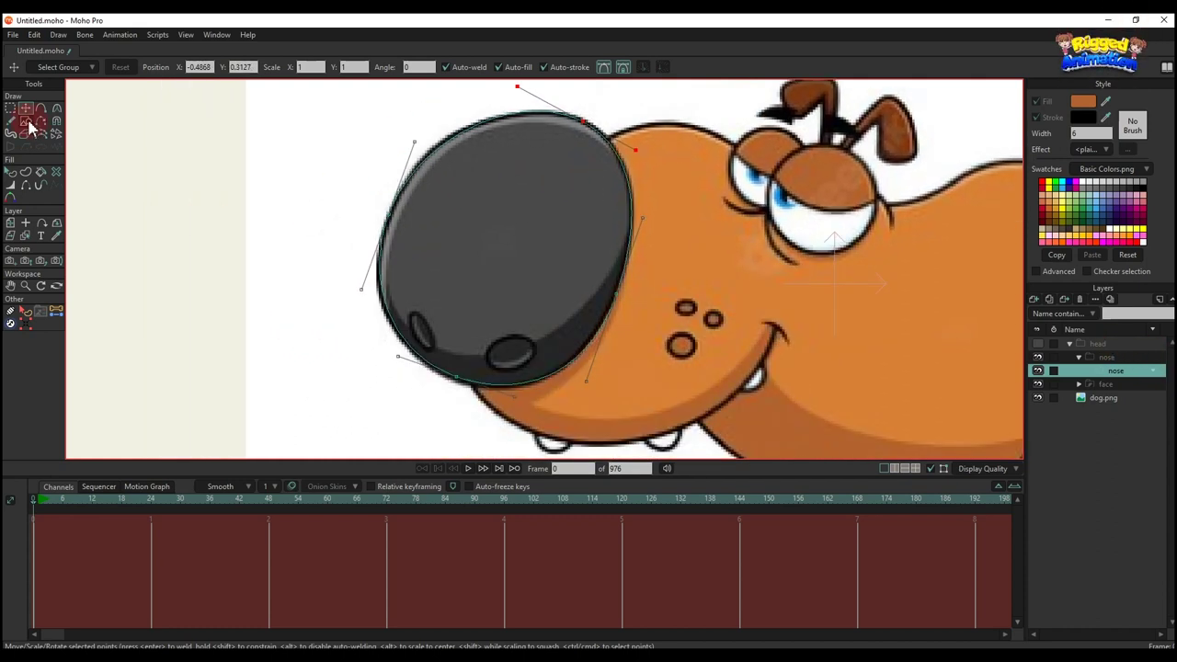
Draw an oval over the larger nostril and adjust it to match the nostril's tilted outline
left_click(25, 121)
scroll(564, 376, "up", 3)
left_click_drag(446, 318, 580, 400)
key("t")
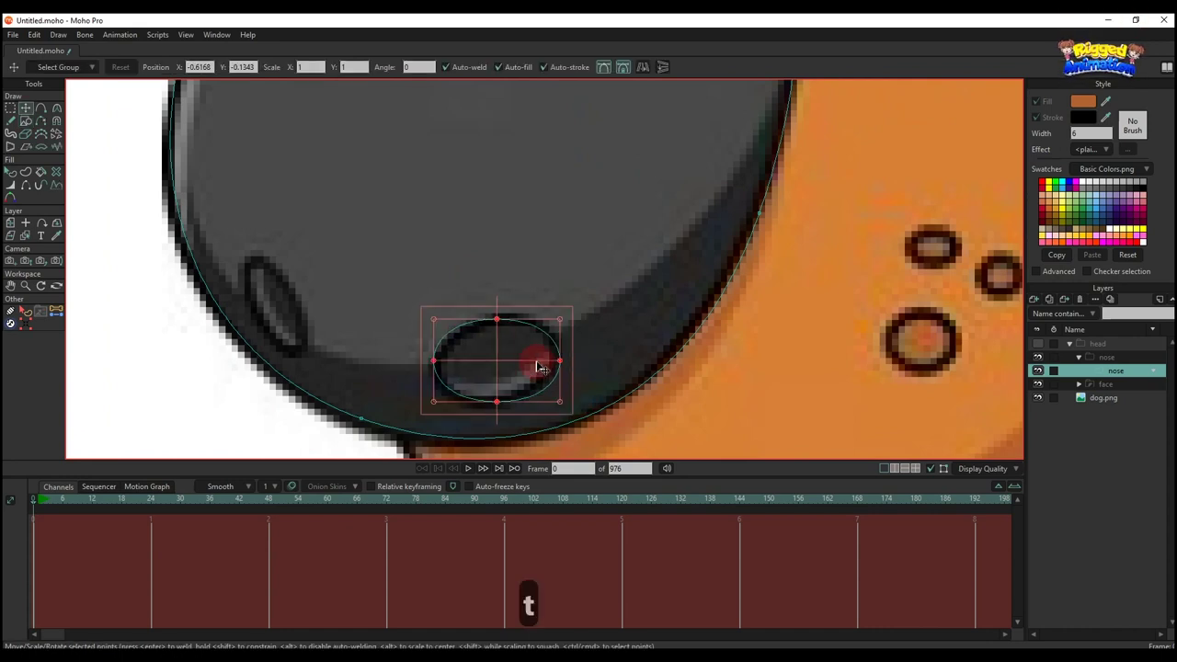
mouse_move(539, 363)
left_mouse_down()
mouse_move(568, 351)
mouse_move(551, 377)
left_mouse_up()
Create a shape with fill and stroke for the nostril, using the dark grey sampled from the reference image
scroll(512, 354, "down", 2)
left_click(27, 172)
left_click(138, 67)
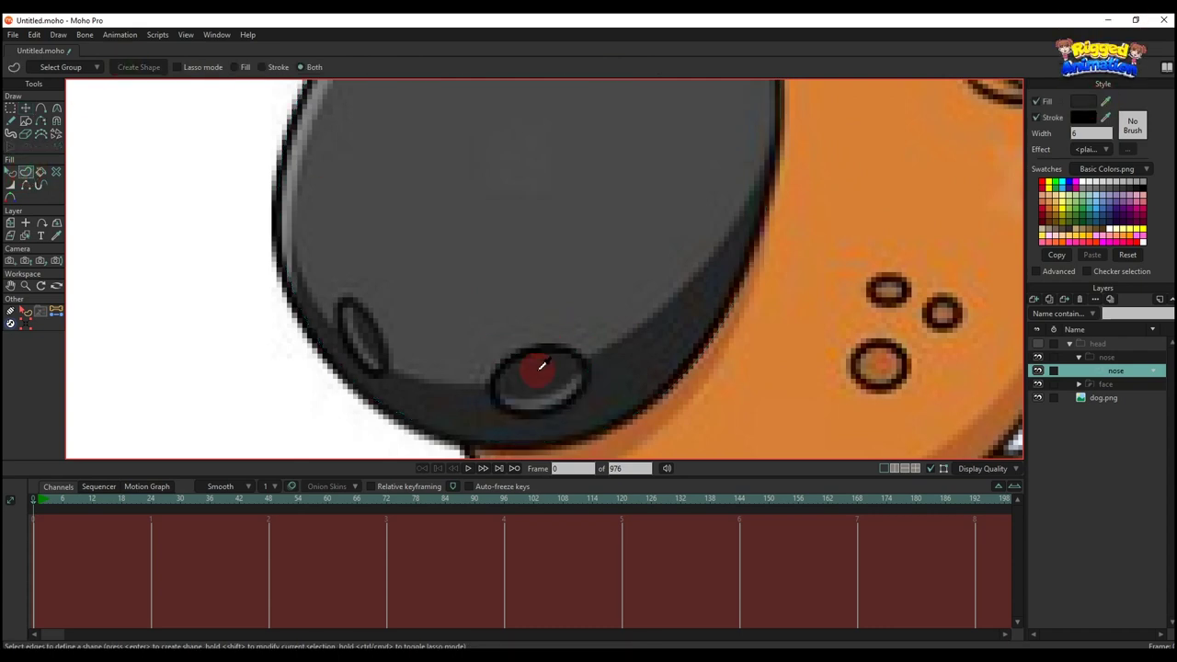
Add a curved line across the lower part of the larger nostril and adjust its curvature to follow the reference highlight
scroll(499, 352, "up", 2)
key("a")
left_click_drag(506, 377, 594, 336)
key("t")
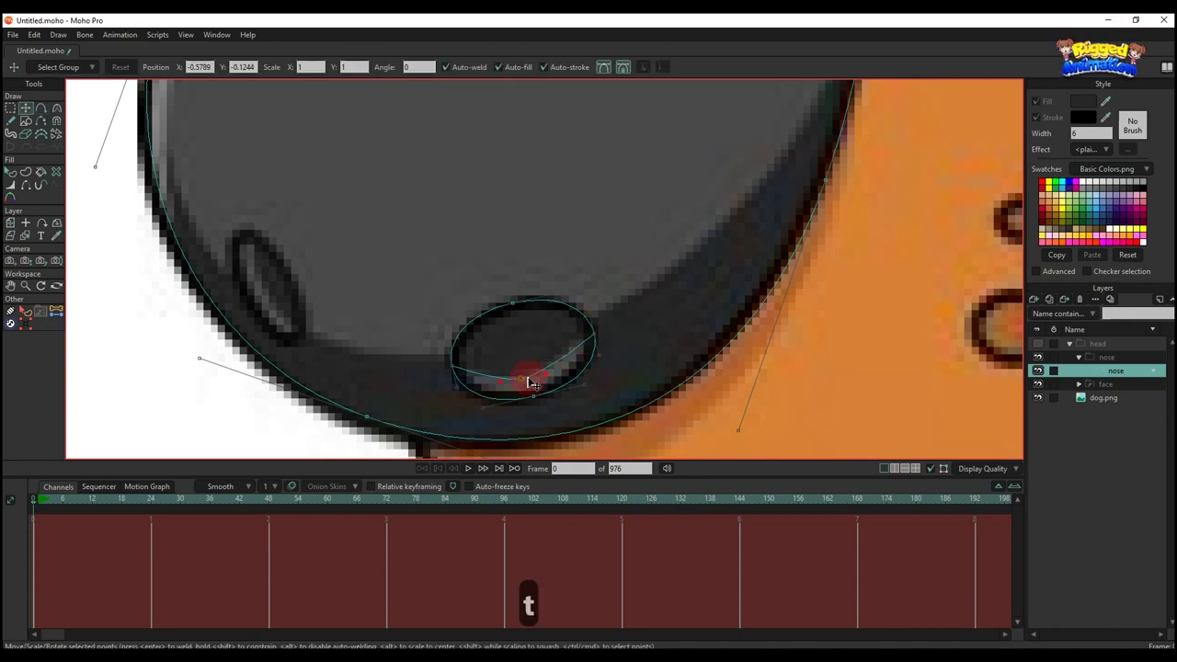
key("c")
left_click_drag(562, 383, 579, 377)
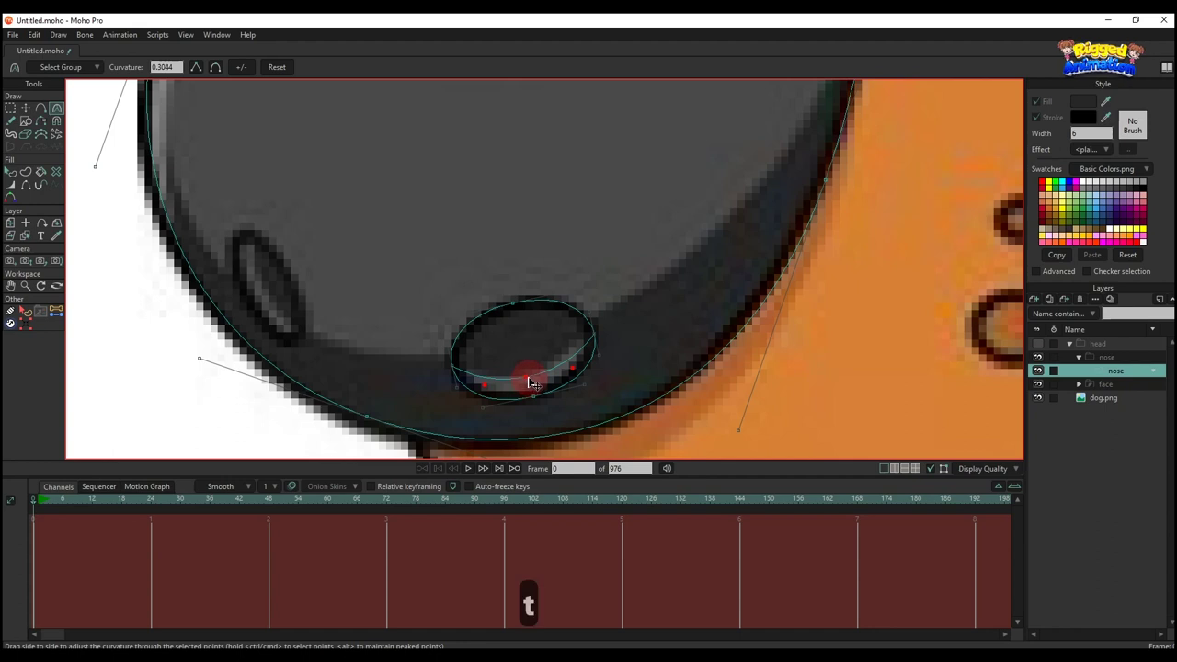
Create a shape with fill and stroke from the crescent below the curved line, and show the head group again
key("t")
key("g")
left_click_drag(444, 340, 556, 405)
left_click(21, 171)
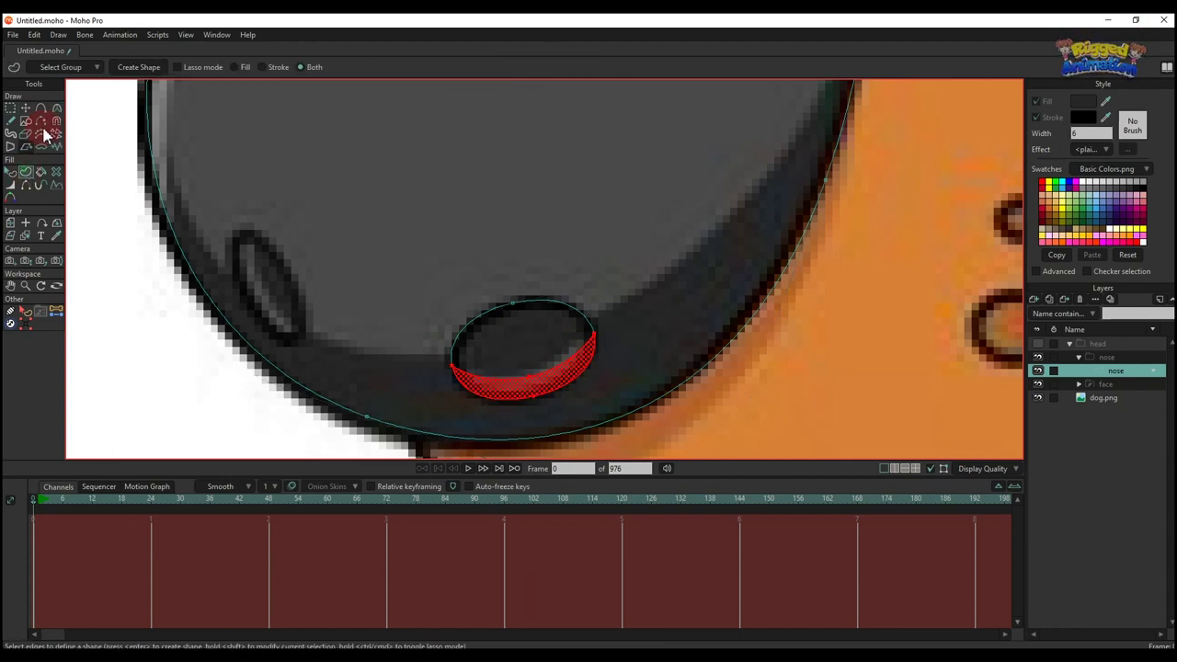
left_click(138, 67)
left_click(1037, 343)
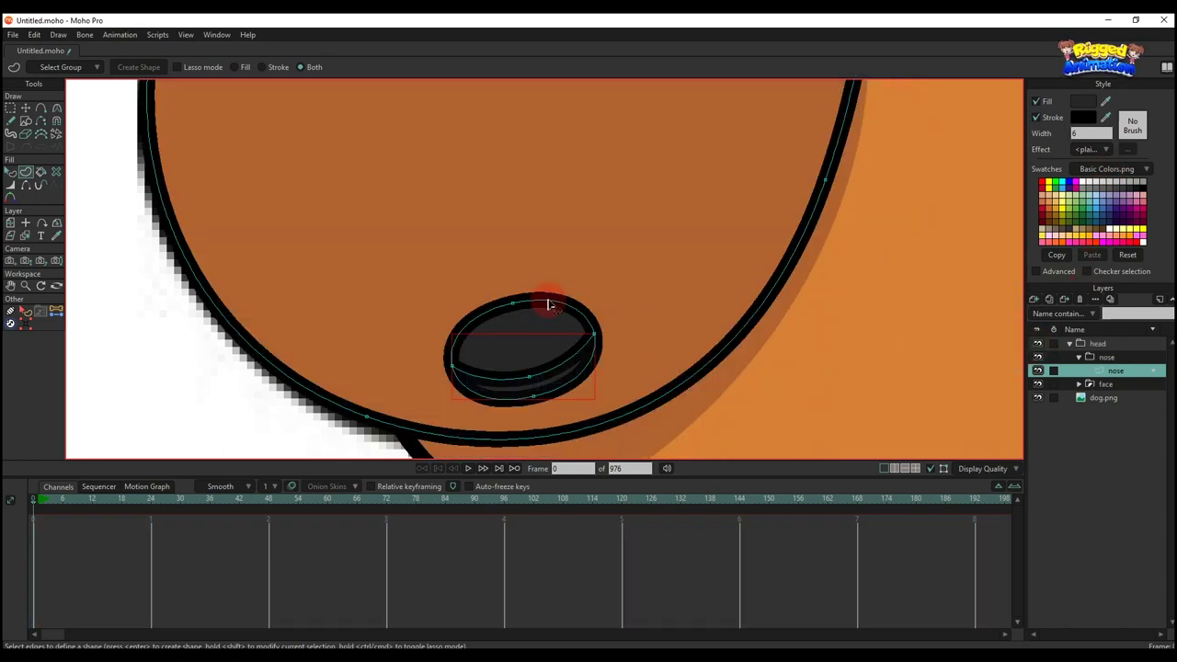
Fill the larger nostril's lower crescent with the lighter grey sampled from the nostril highlight in the reference image
scroll(524, 331, "down", 1)
key("q")
left_click(532, 370)
key("q")
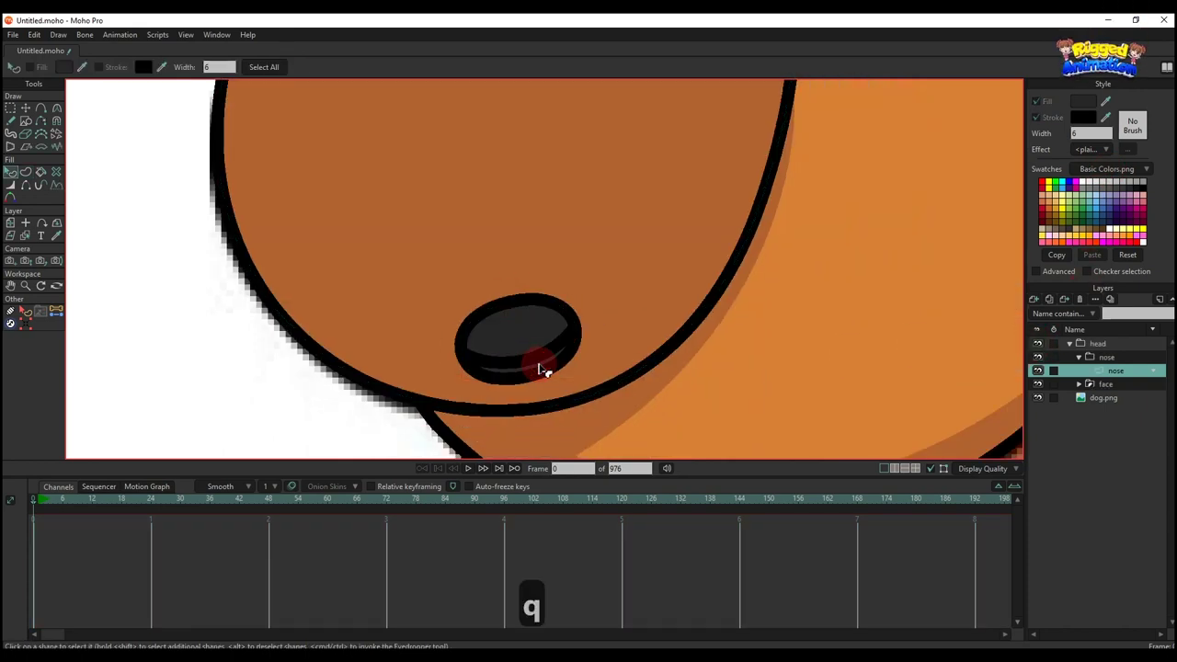
scroll(449, 267, "down", 6)
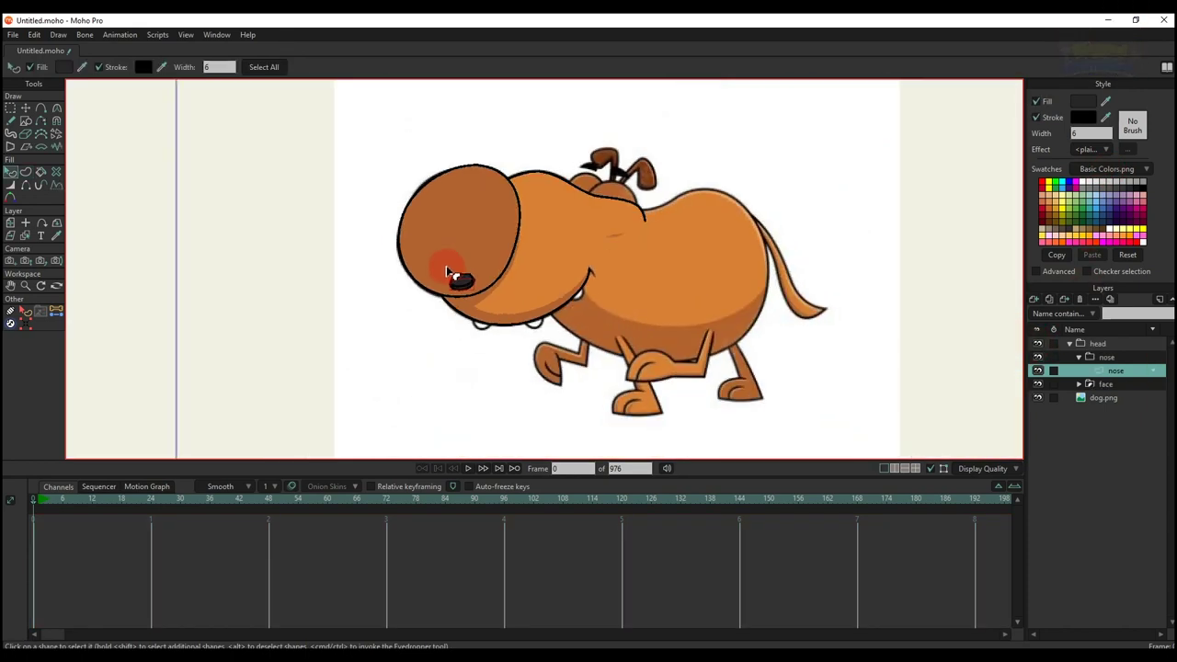
scroll(449, 267, "up", 2)
left_click(1039, 366)
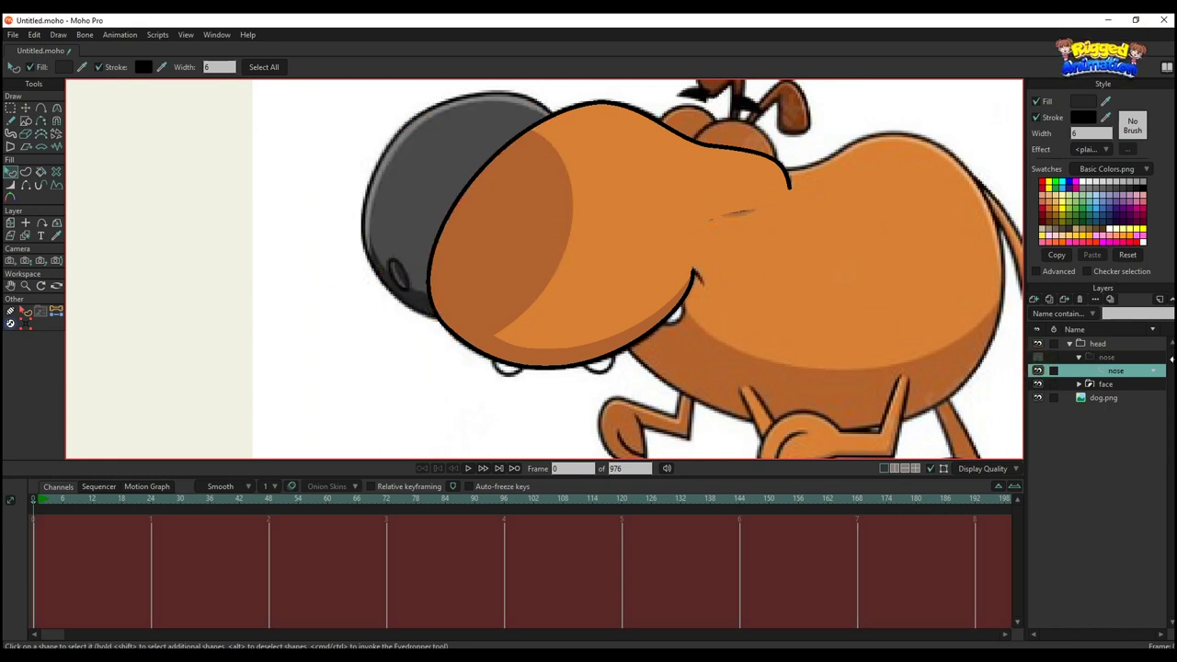
left_click(1038, 344)
scroll(638, 218, "up", 2)
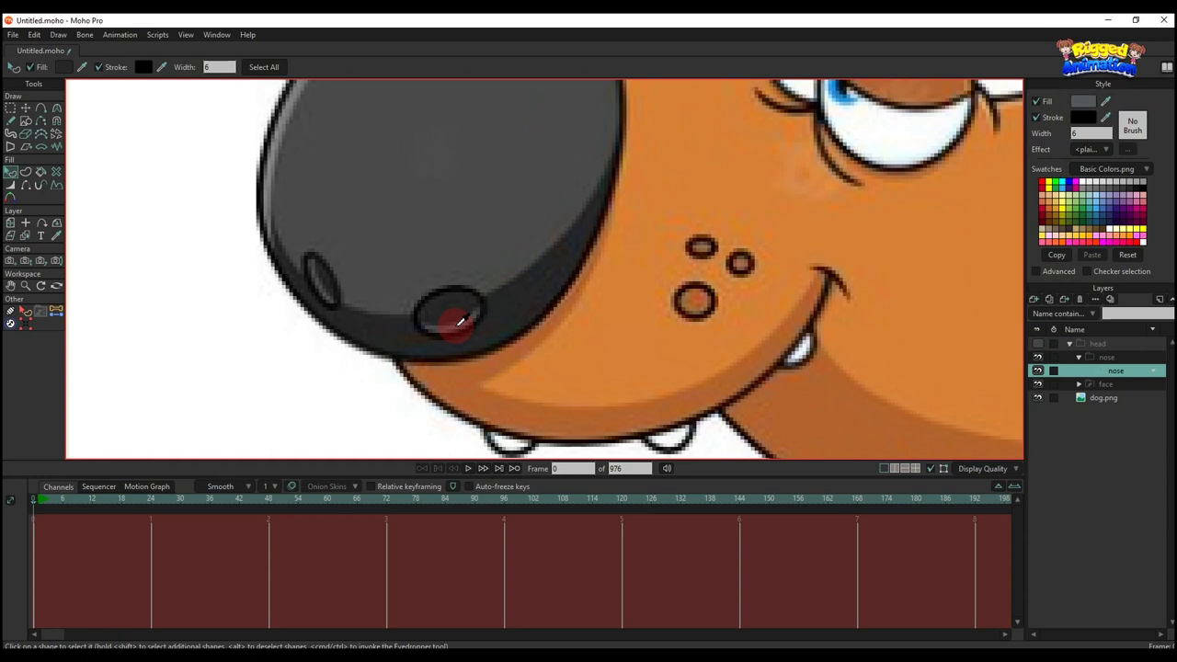
left_click(1037, 343)
scroll(405, 276, "up", 2)
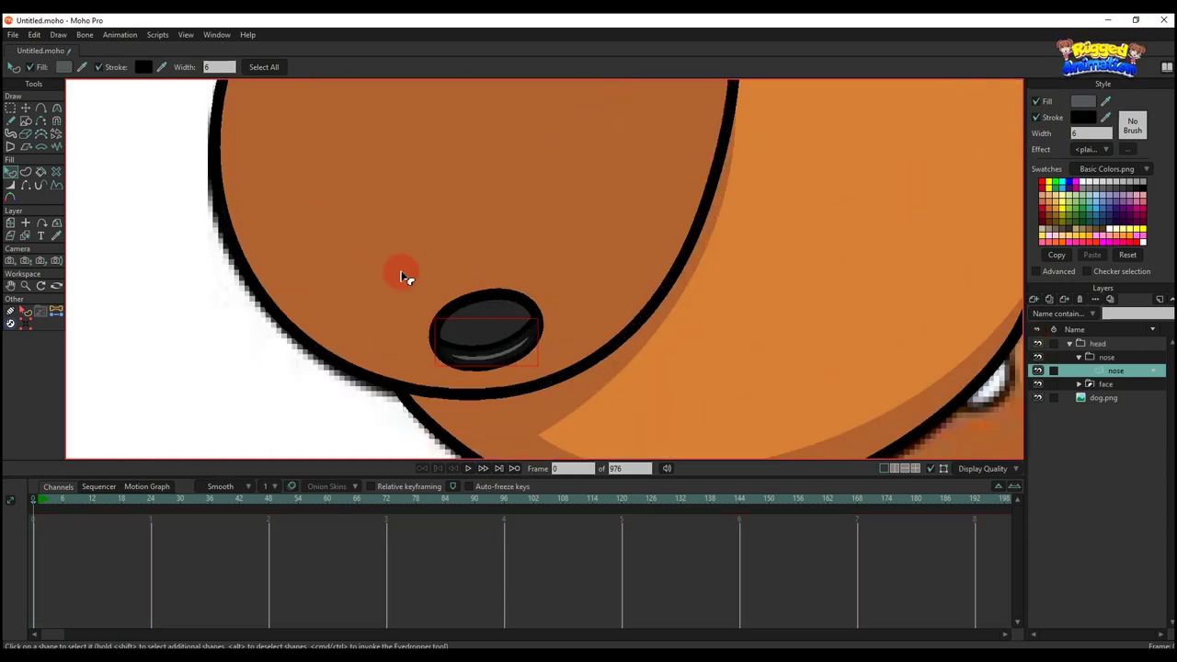
Hide the stroke along the crescent's upper edge inside the larger nostril
left_click(26, 185)
scroll(398, 363, "up", 2)
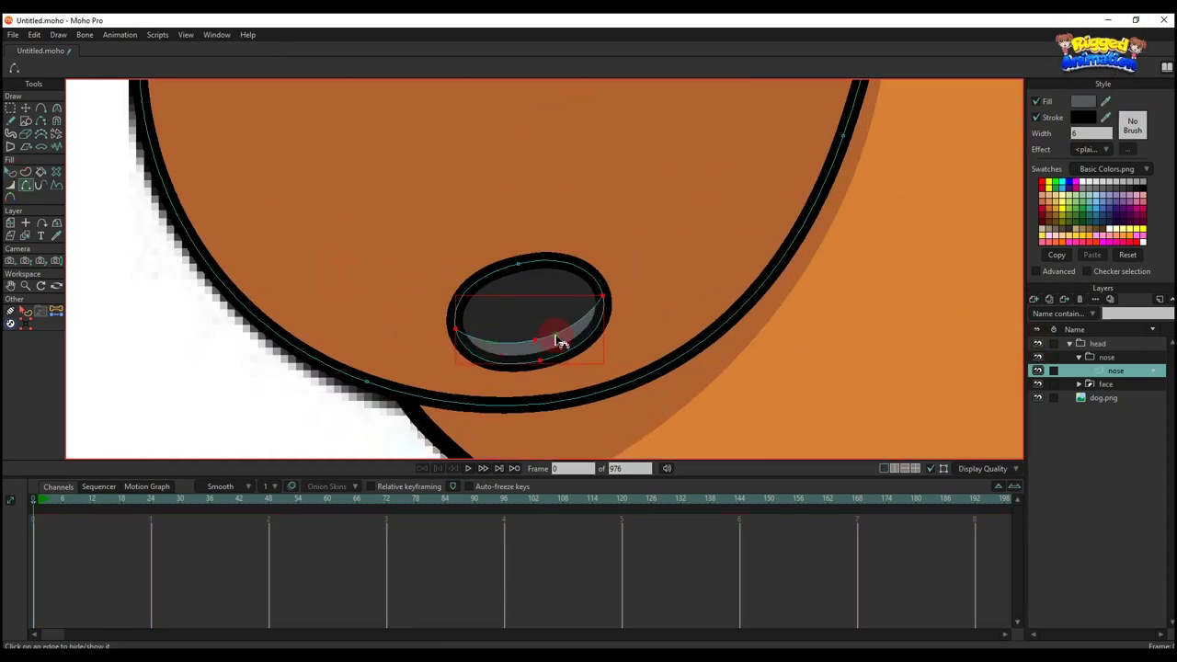
key("1")
key("q")
scroll(520, 331, "down", 3)
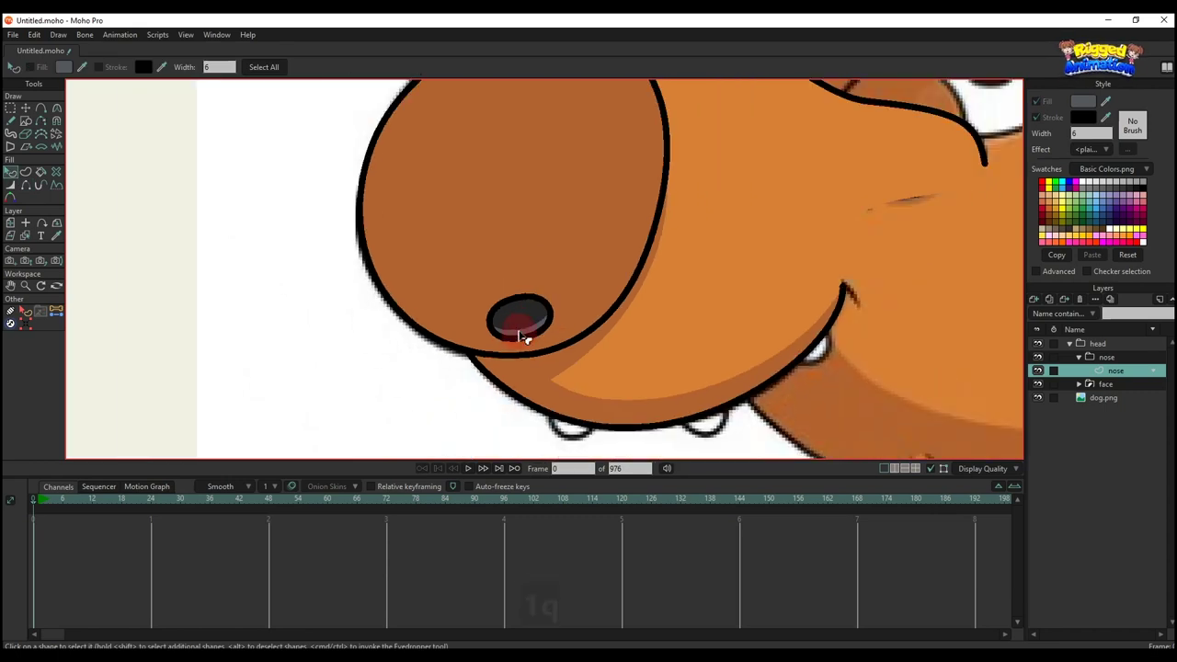
scroll(728, 279, "down", 1)
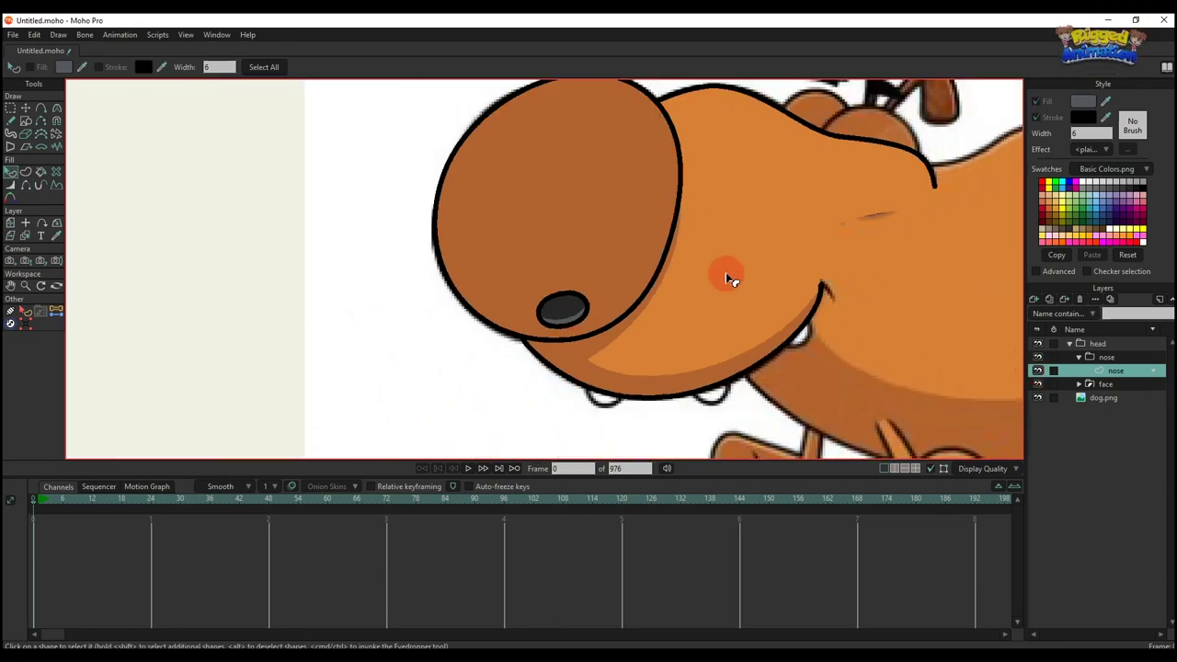
Fill the main nose shape with the dark grey sampled from the nose in the reference image
left_click(1037, 344)
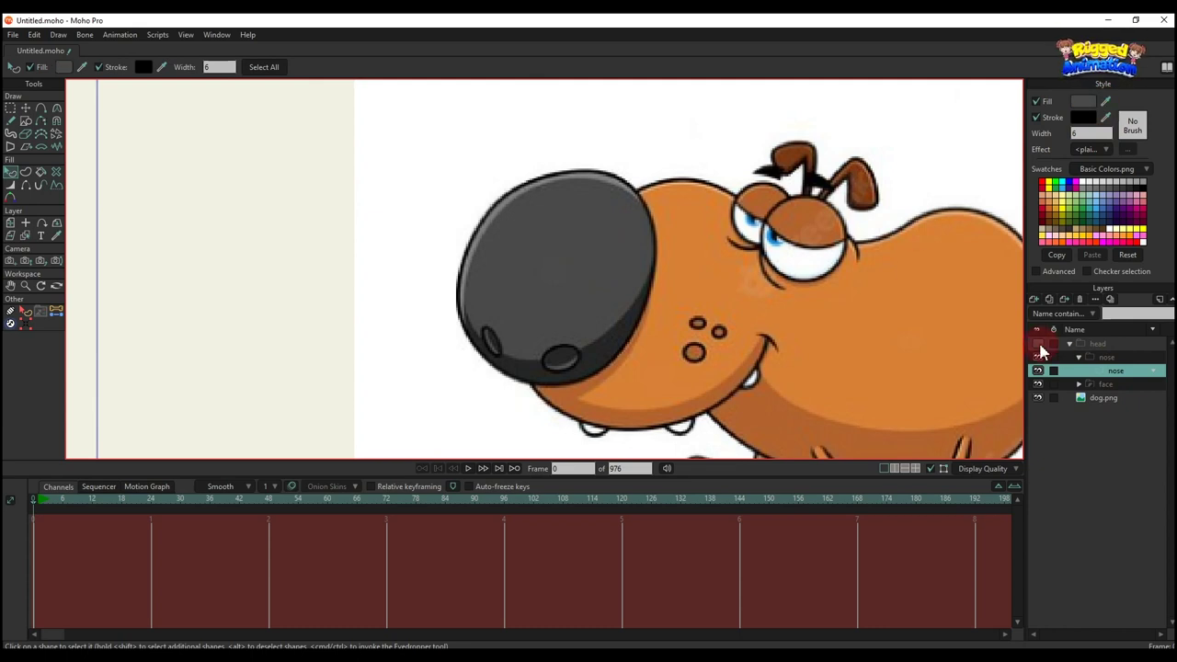
left_click_drag(505, 252, 499, 260)
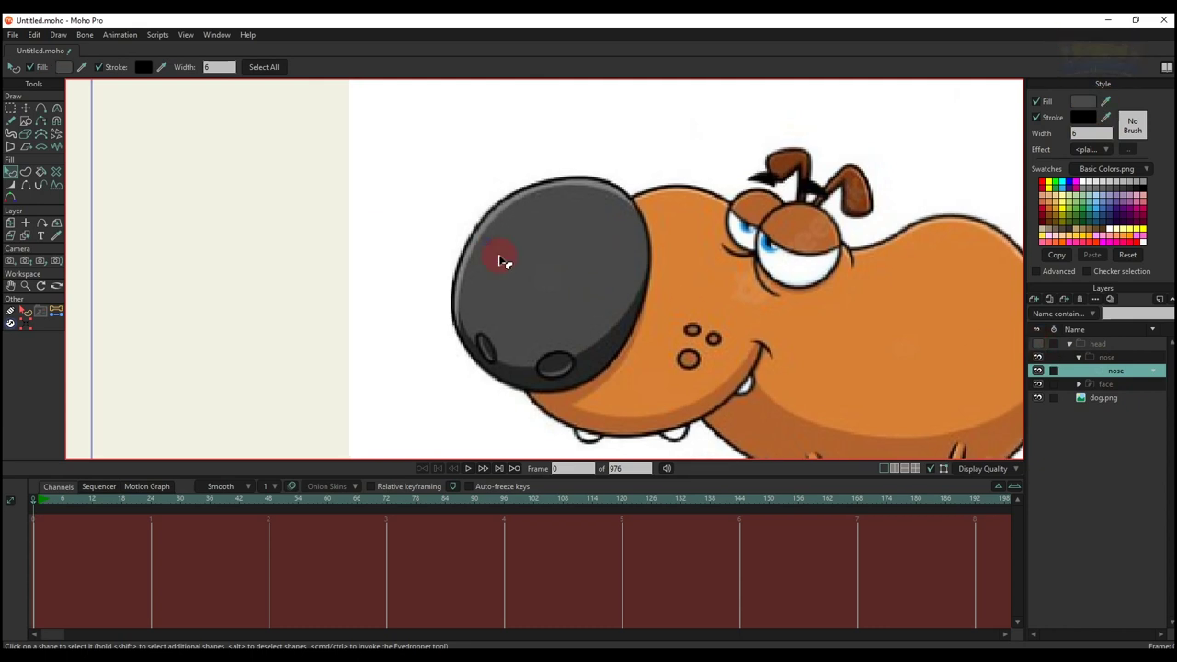
left_click(1037, 345)
left_click_drag(594, 360, 594, 344)
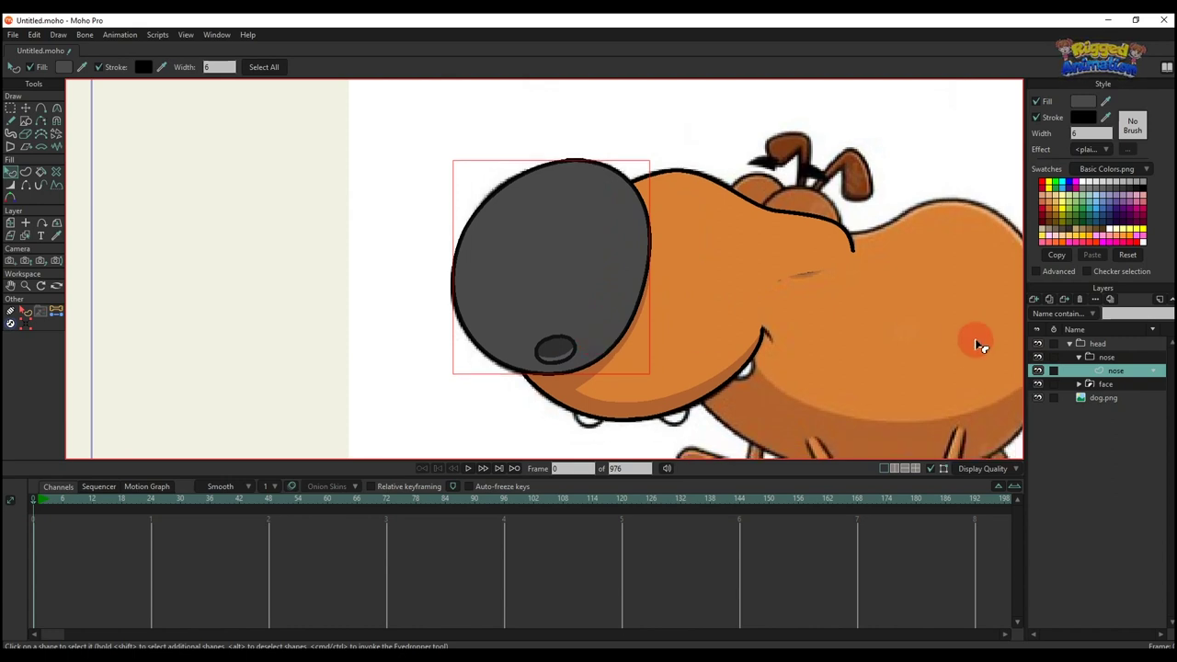
Duplicate the larger nostril with its highlight and place the copy, tilted, over the smaller nostril in the reference image
left_click(1037, 344)
key("g")
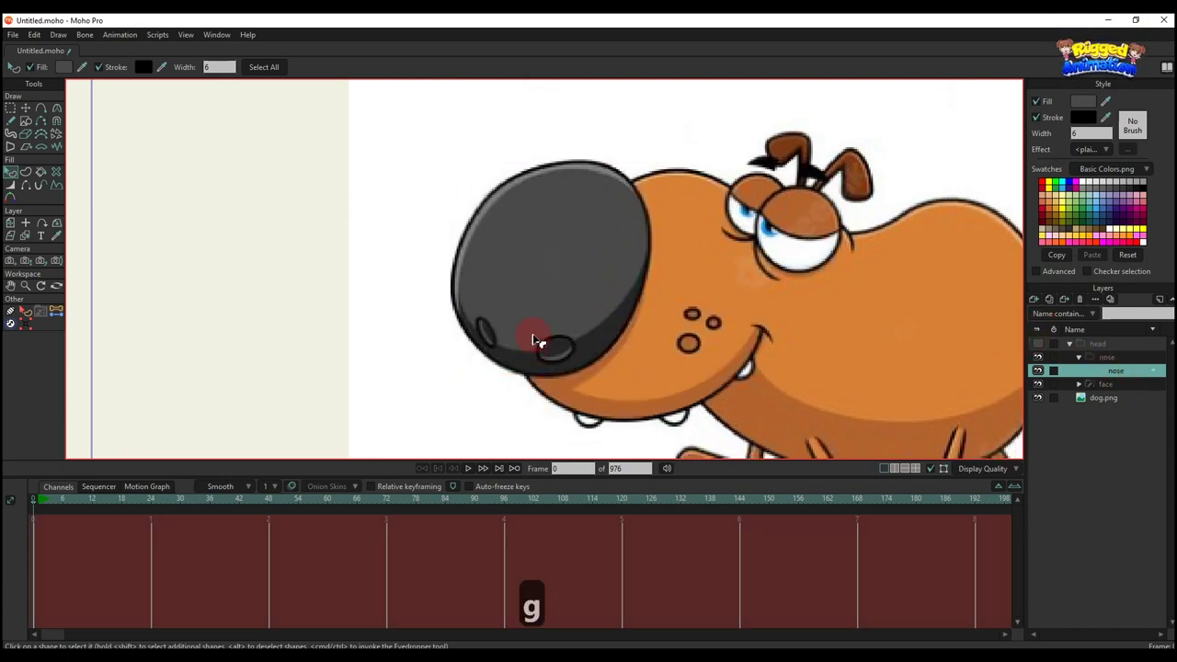
scroll(534, 339, "up", 2)
key("g")
left_click_drag(524, 323, 605, 381)
key("t")
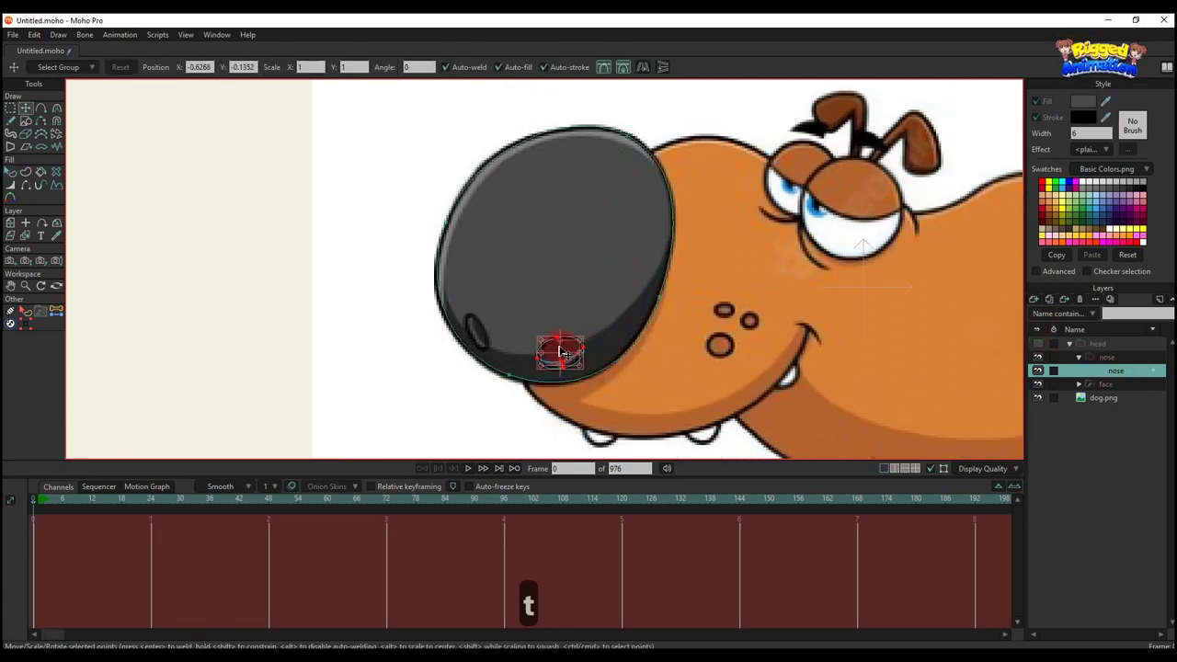
scroll(559, 348, "up", 1)
key("ctrl+c")
key("ctrl+v")
left_click_drag(559, 347, 446, 398)
scroll(466, 303, "up", 4)
left_click_drag(426, 300, 426, 317)
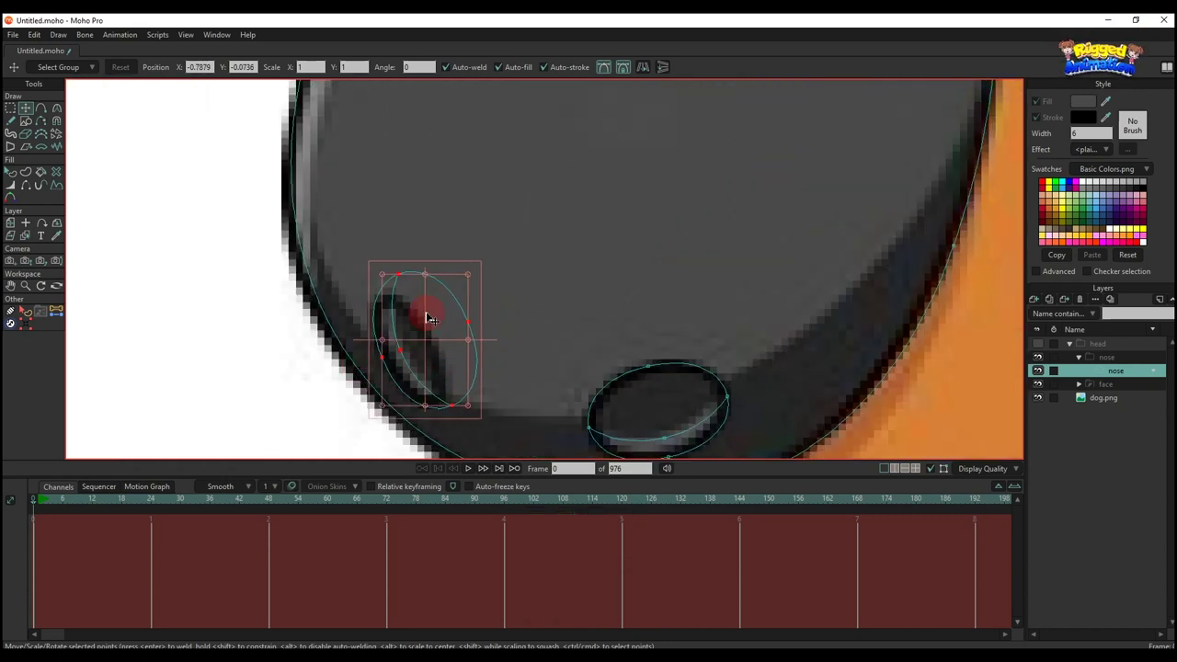
Shrink and narrow the copied nostril and move its points to fit the smaller nostril's outline
left_click_drag(469, 275, 421, 343)
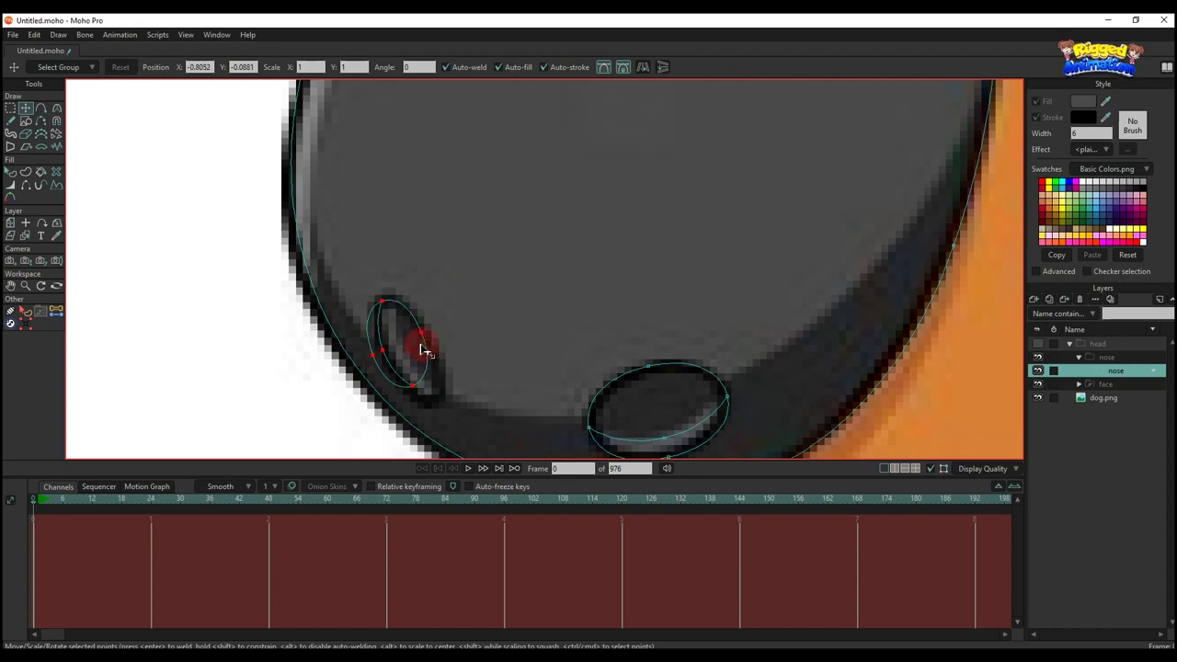
mouse_move(411, 390)
left_mouse_down()
mouse_move(410, 404)
mouse_move(437, 372)
mouse_move(419, 374)
mouse_move(428, 400)
left_mouse_up()
scroll(405, 321, "up", 2)
left_click_drag(409, 352, 417, 352)
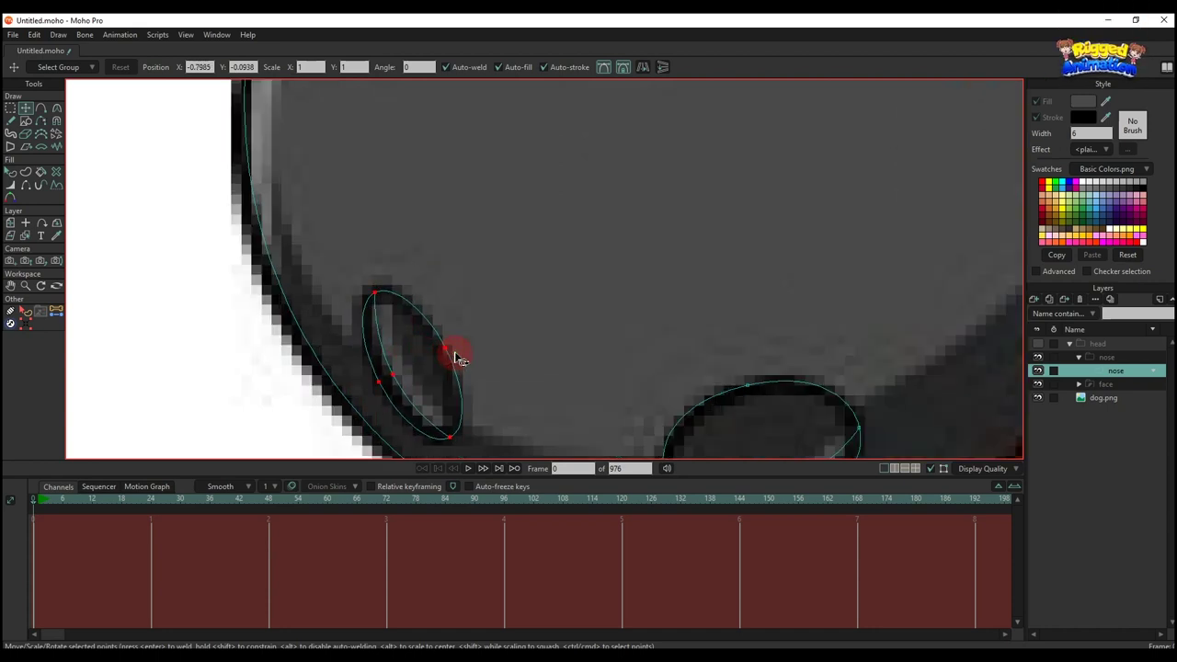
scroll(368, 396, "down", 8)
key("q")
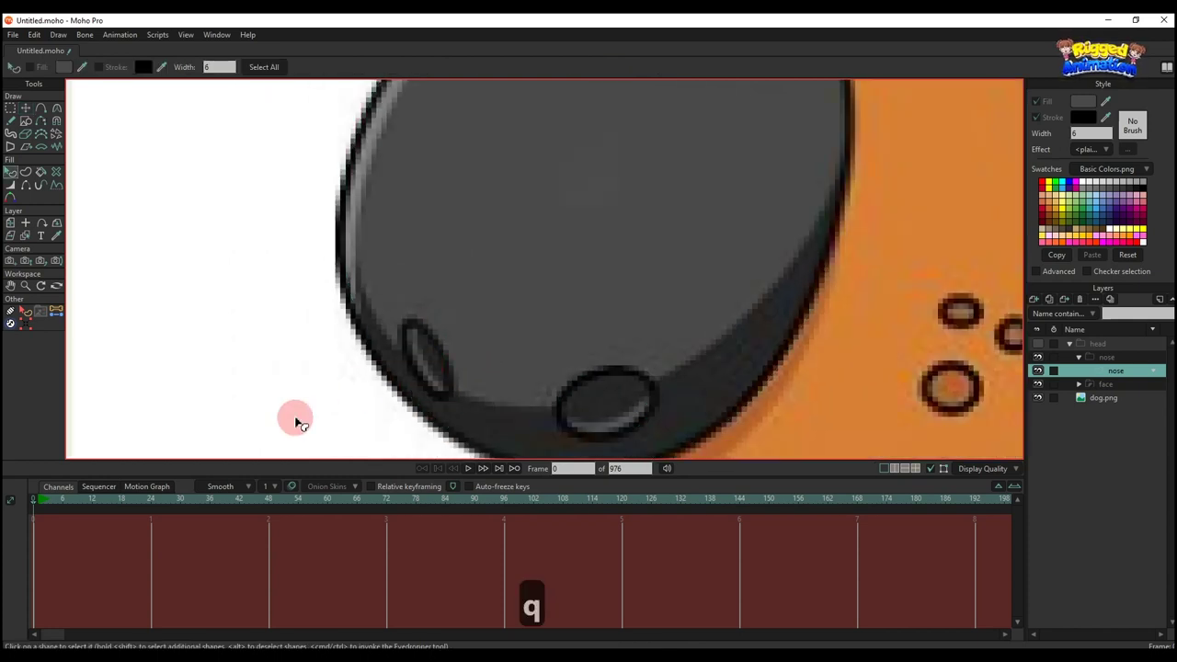
Show the head group and fine-tune the smaller nostril's points so its inner highlight crescent is wider
left_click(1036, 347)
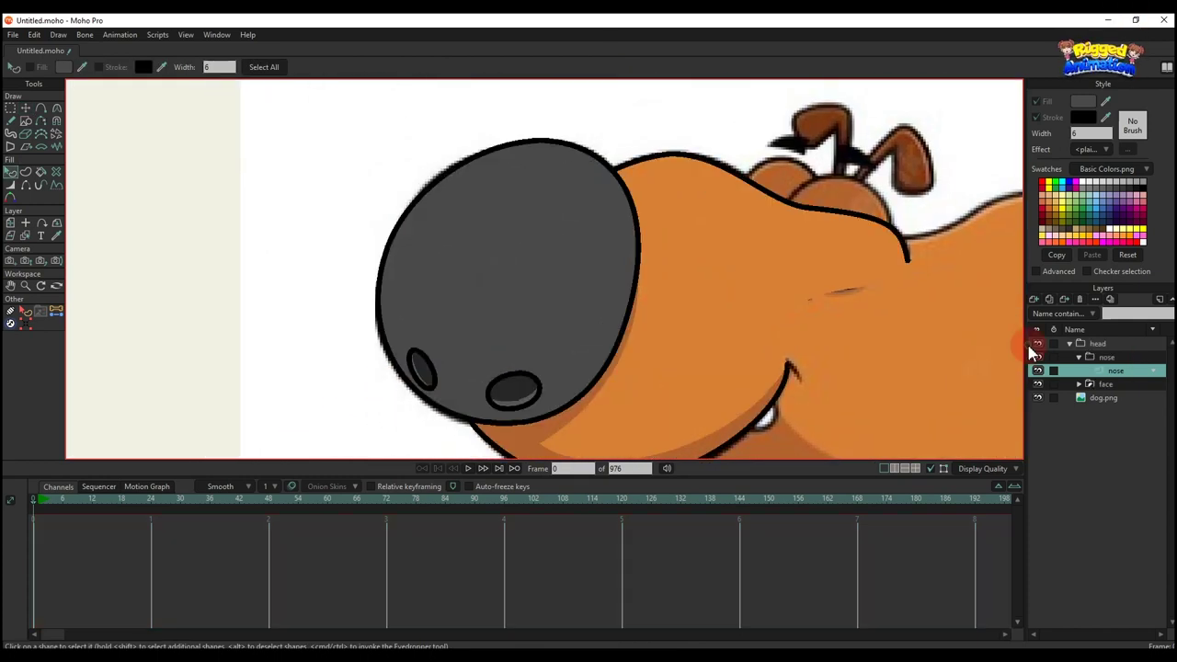
scroll(391, 381, "up", 4)
key("t")
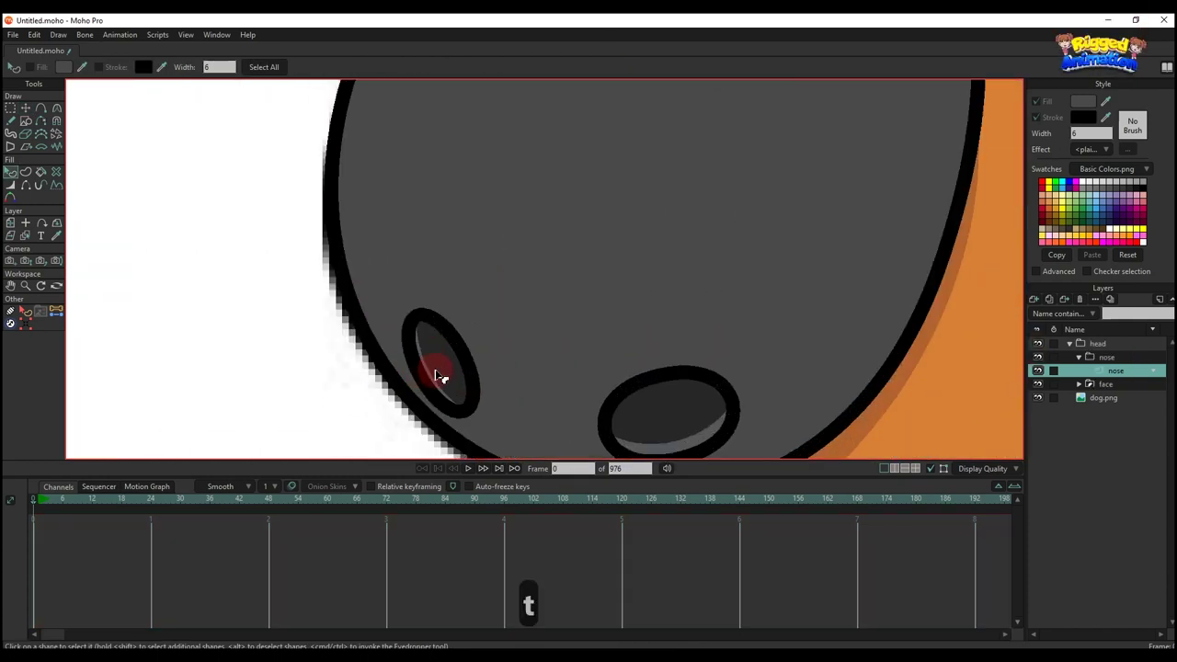
key("t")
scroll(404, 367, "up", 3)
double_click(413, 359)
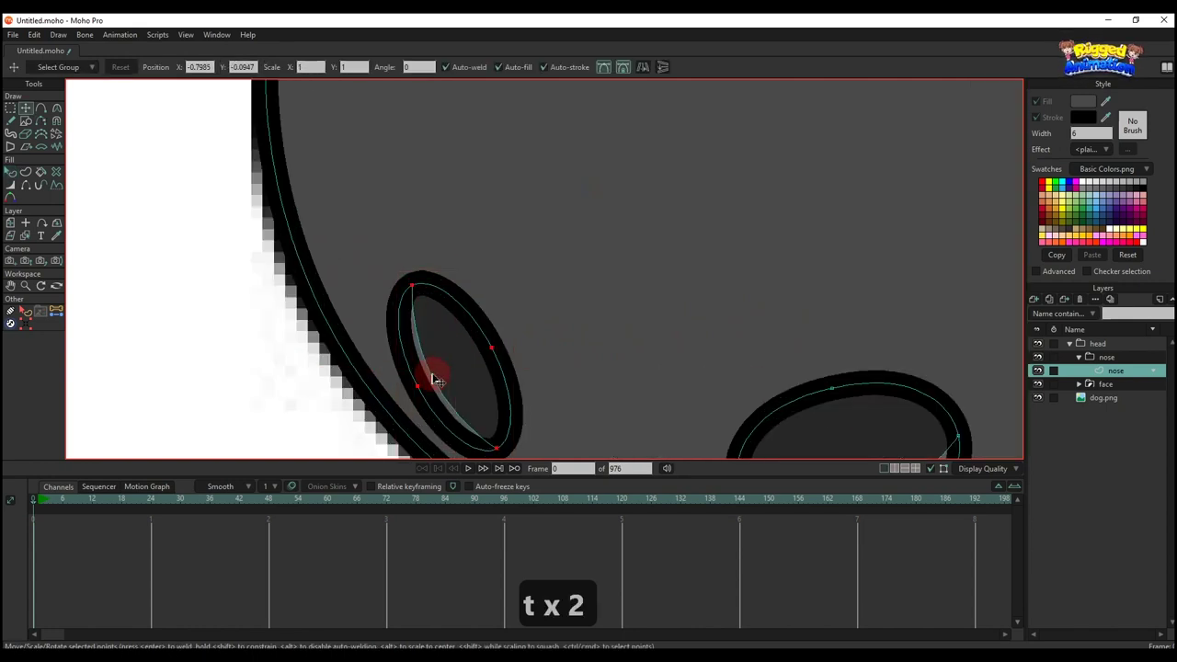
left_click(440, 379)
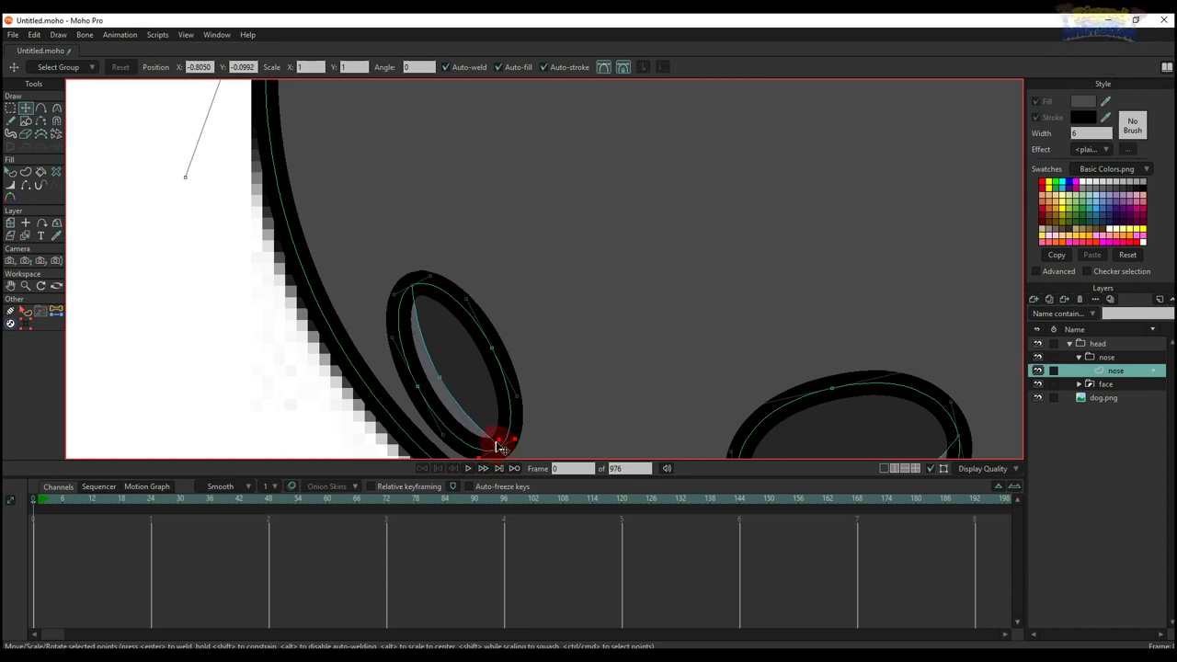
left_click(496, 457)
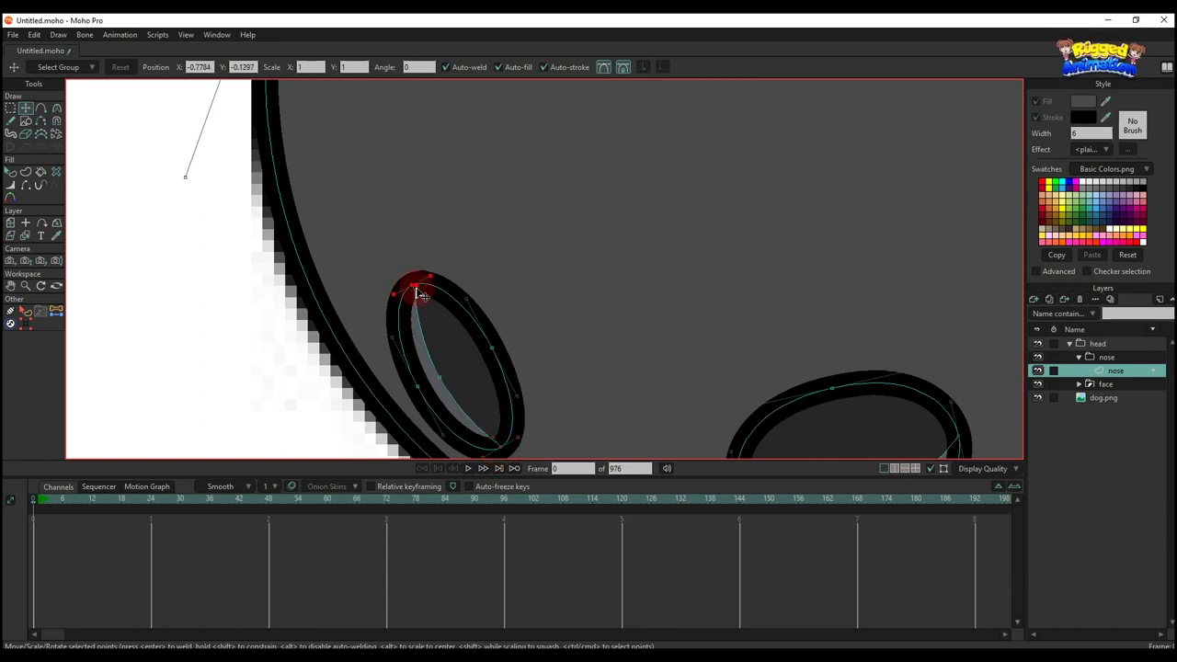
key("q")
scroll(450, 372, "down", 3)
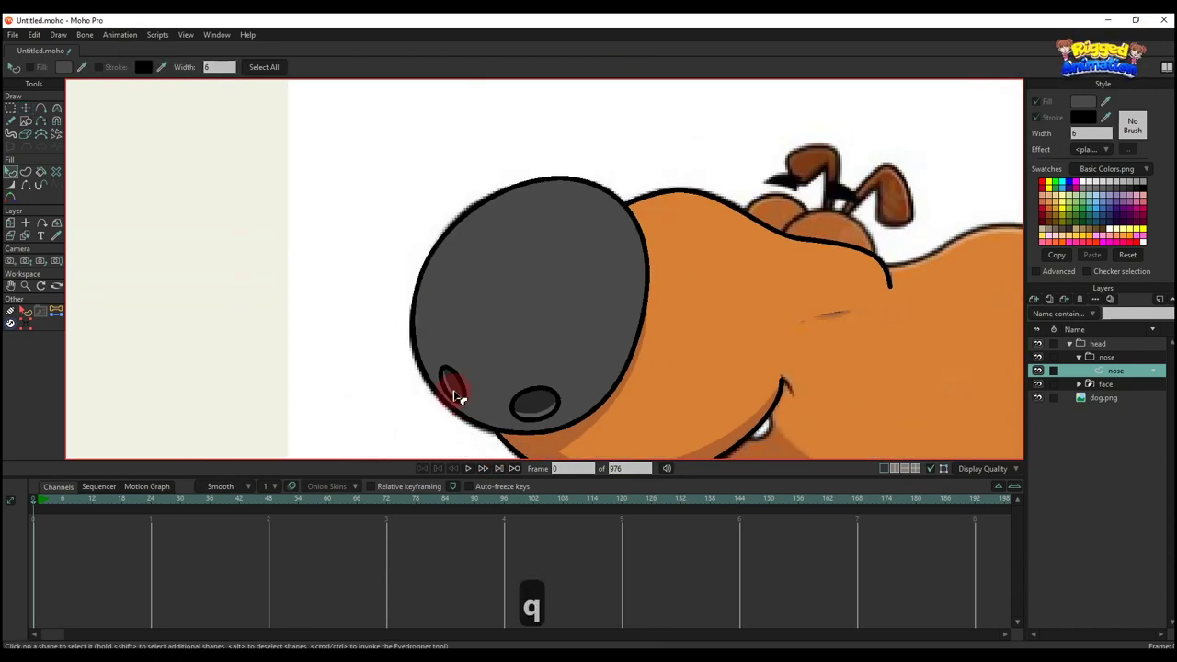
scroll(462, 357, "down", 2)
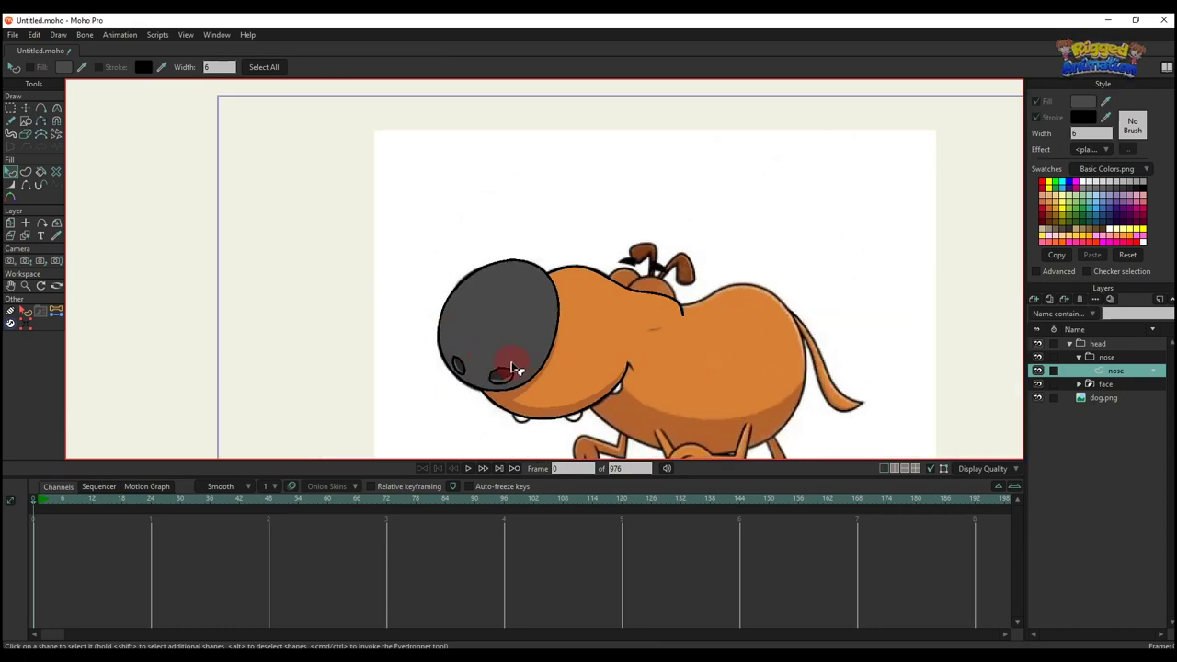
Hide the head group and add a vector layer named shadow above the nose layer in the nose group
left_click(1037, 343)
scroll(488, 339, "up", 3)
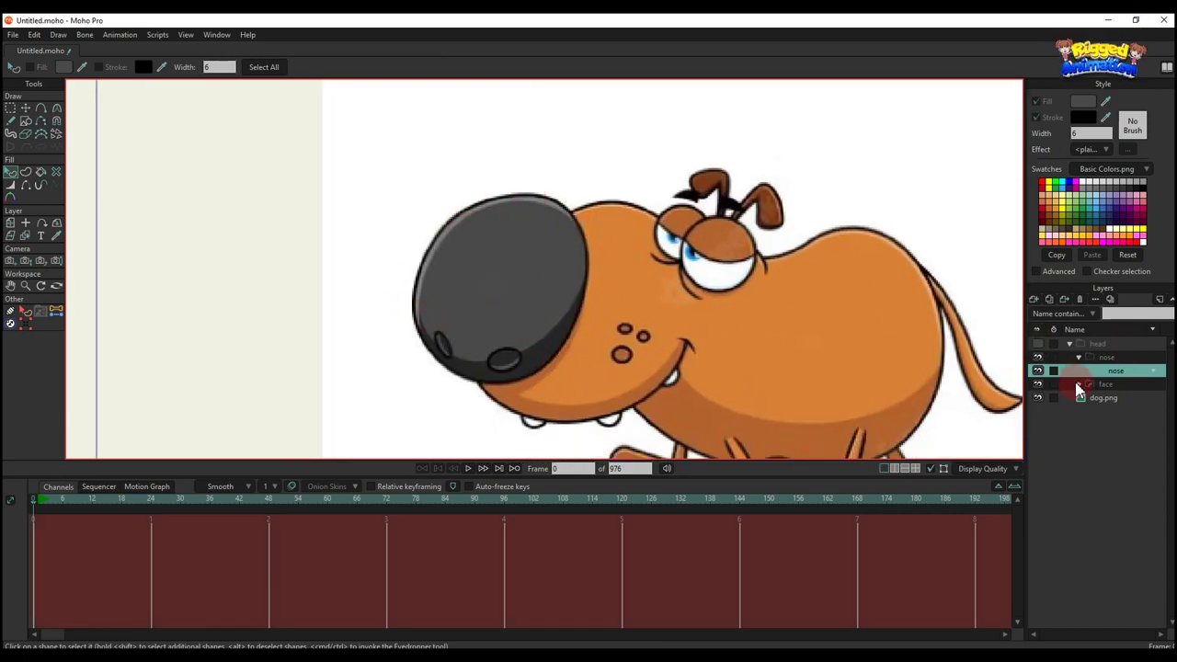
left_click(1034, 300)
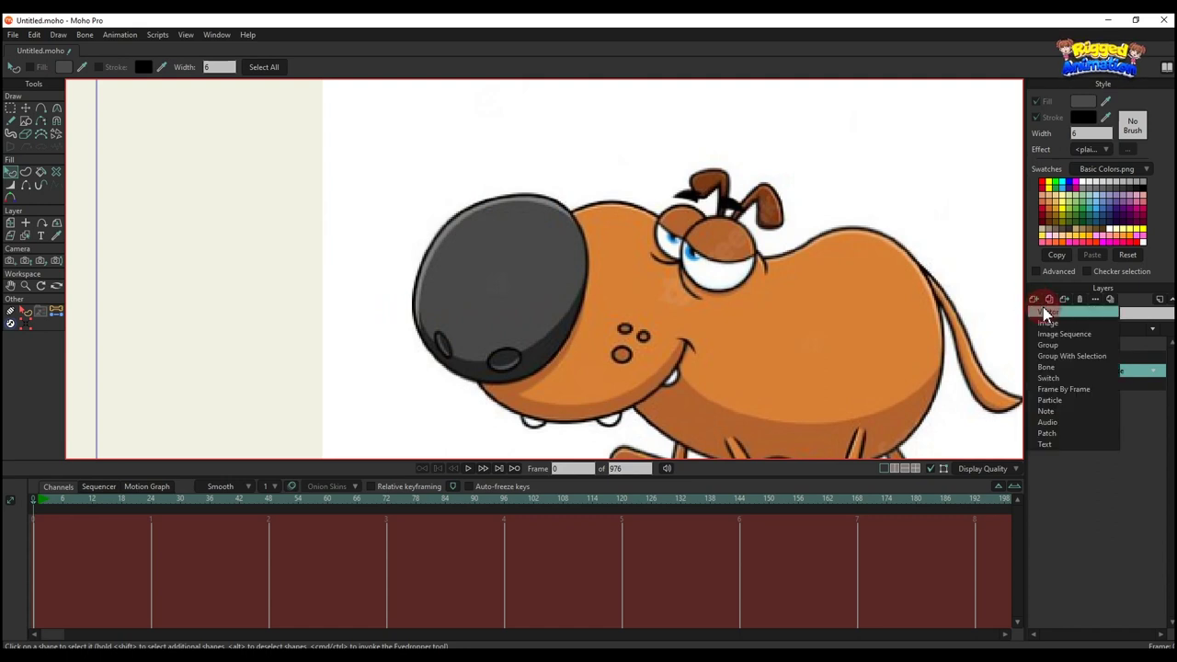
left_click(1149, 371)
double_click(1116, 372)
type("sha")
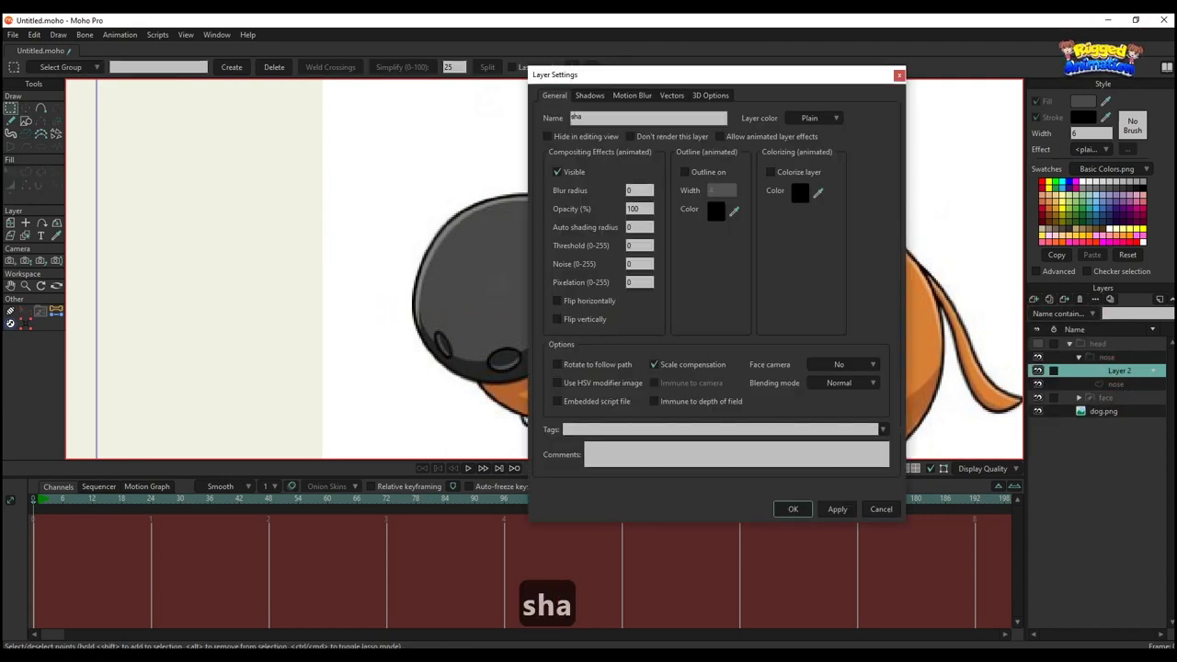
type("dow")
key("Return")
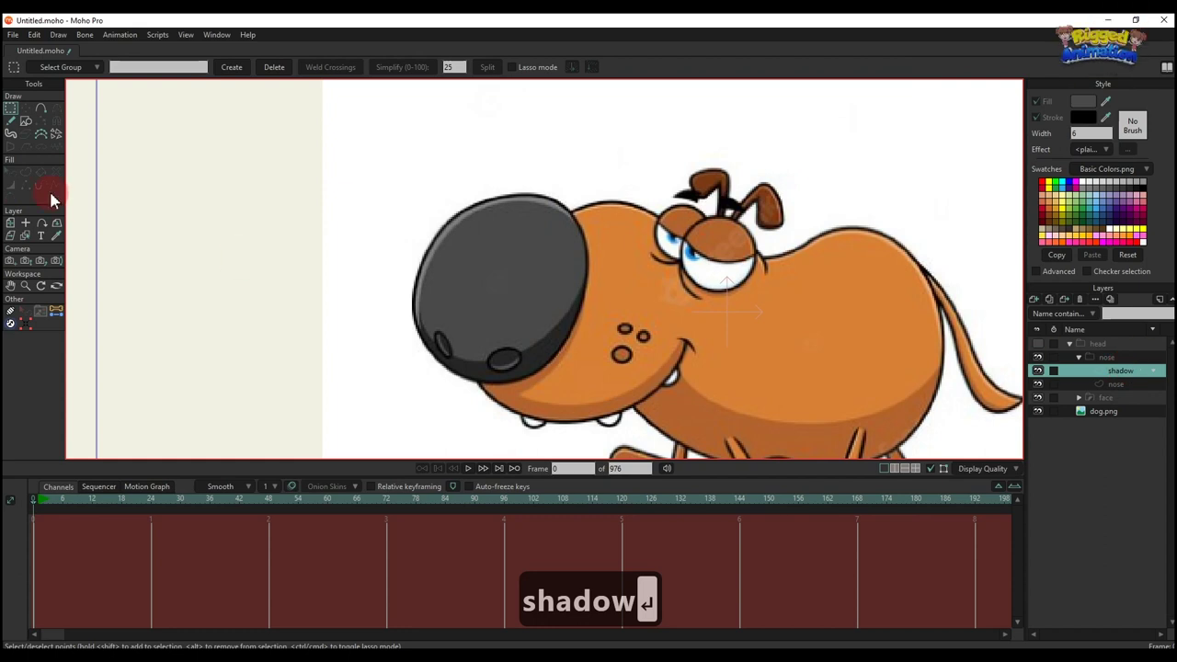
Draw a closed crescent on the shadow layer along the upper and outer edge of the nose for its highlight
left_click(41, 107)
scroll(460, 188, "up", 3)
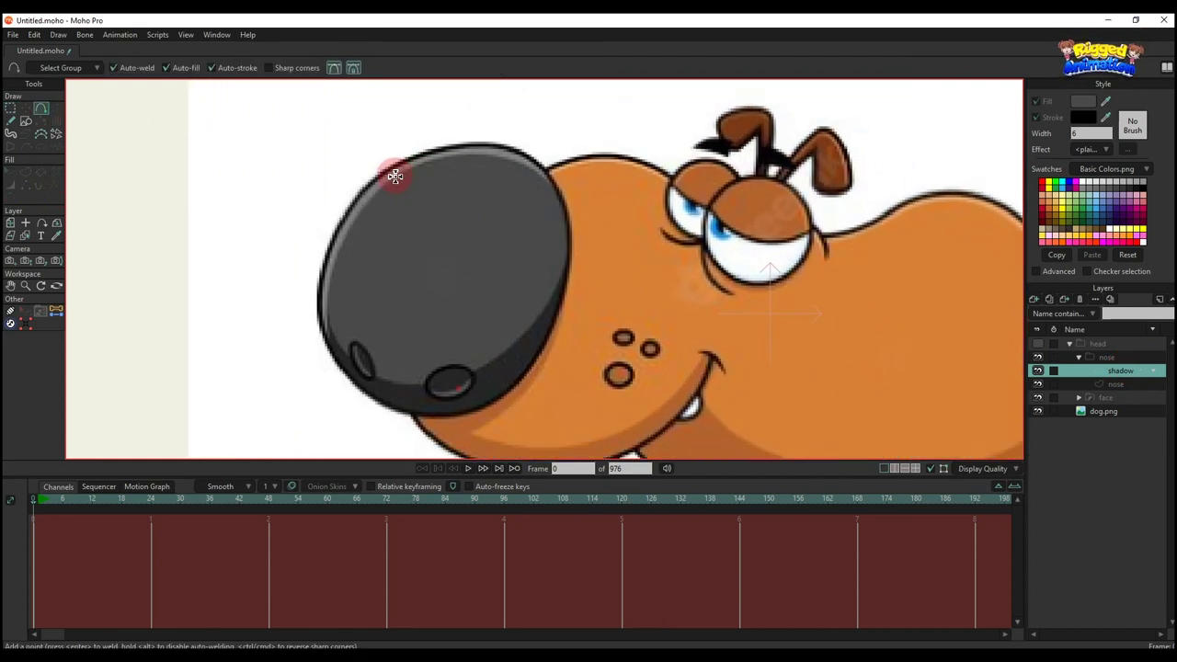
left_click_drag(325, 283, 334, 398)
left_click(453, 168)
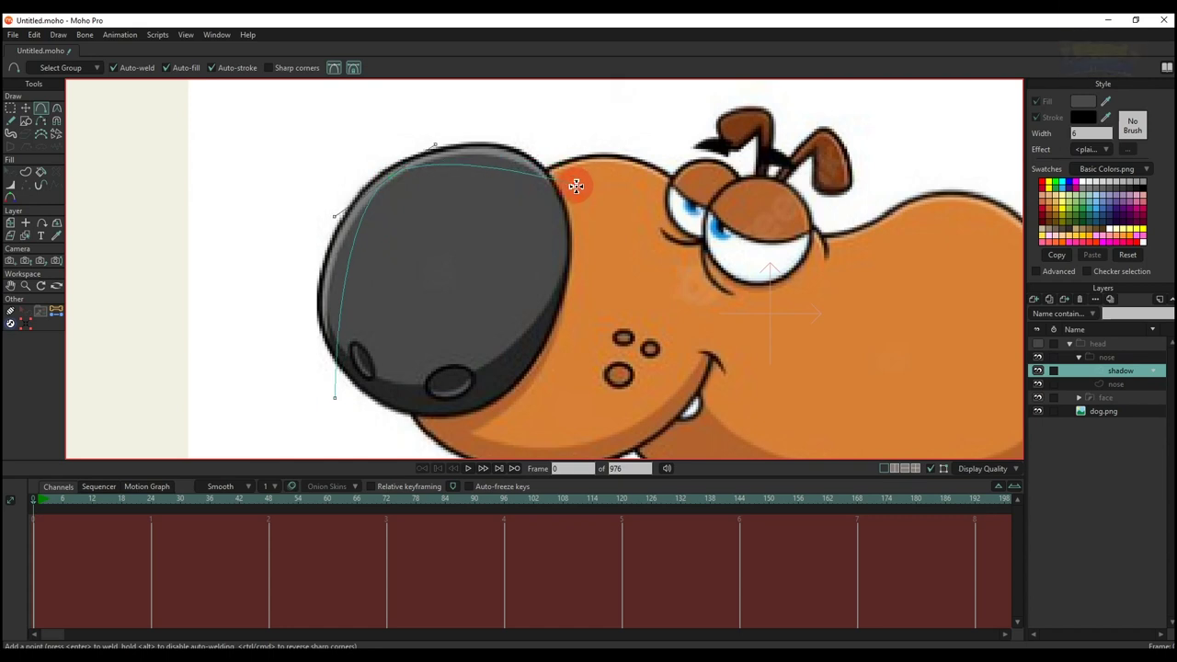
left_click(576, 185)
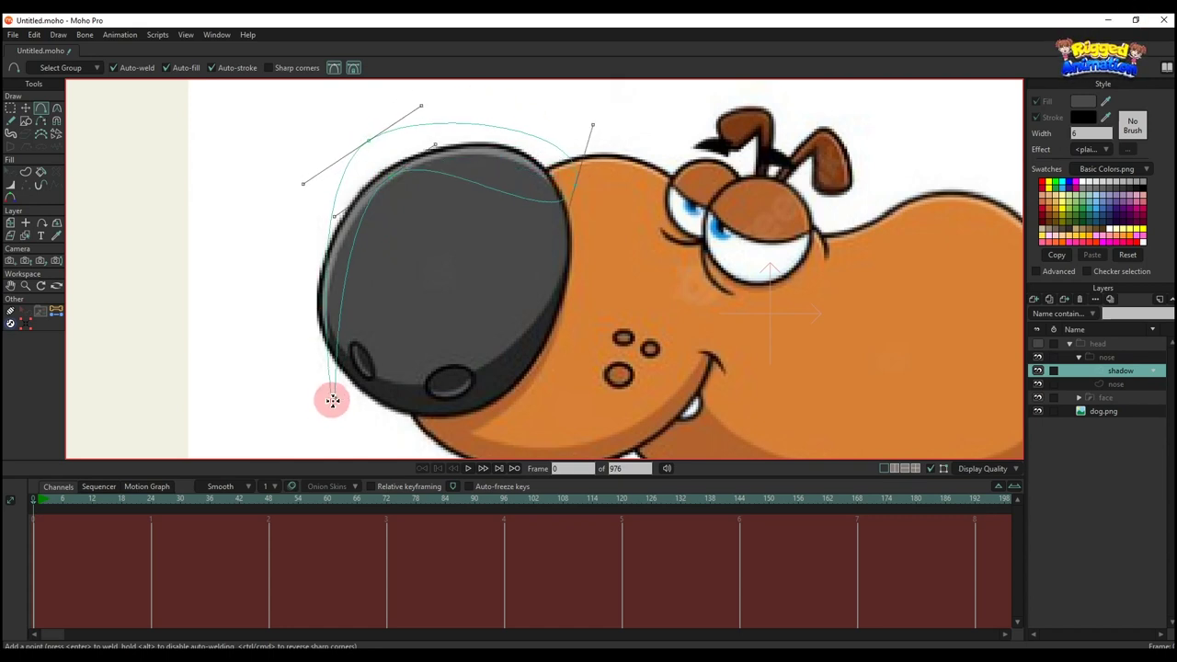
left_click(333, 400)
Move the highlight crescent's points and curve handles so its inner edge follows the reference highlight and its ends extend past the nose
key("t")
left_click_drag(310, 193, 258, 306)
left_click(349, 230)
left_click_drag(361, 354, 316, 315)
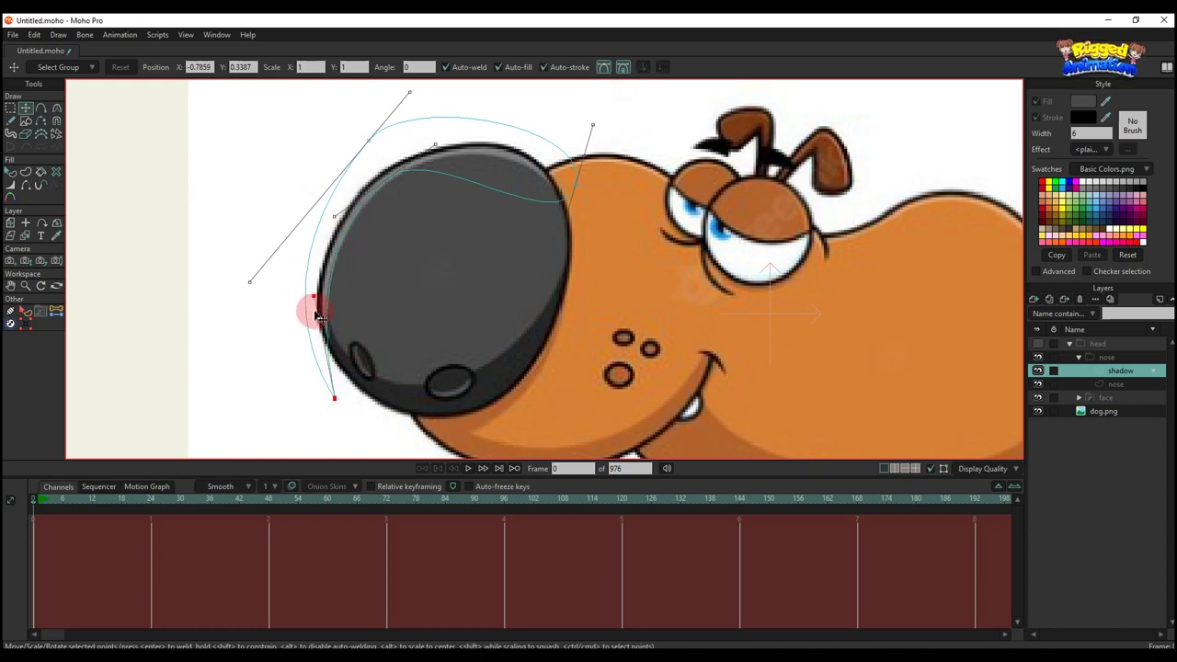
mouse_move(545, 194)
left_mouse_down()
mouse_move(552, 164)
mouse_move(588, 231)
left_mouse_up()
key("r")
key("t")
mouse_move(610, 184)
left_mouse_down()
mouse_move(573, 116)
mouse_move(565, 189)
mouse_move(543, 112)
left_mouse_up()
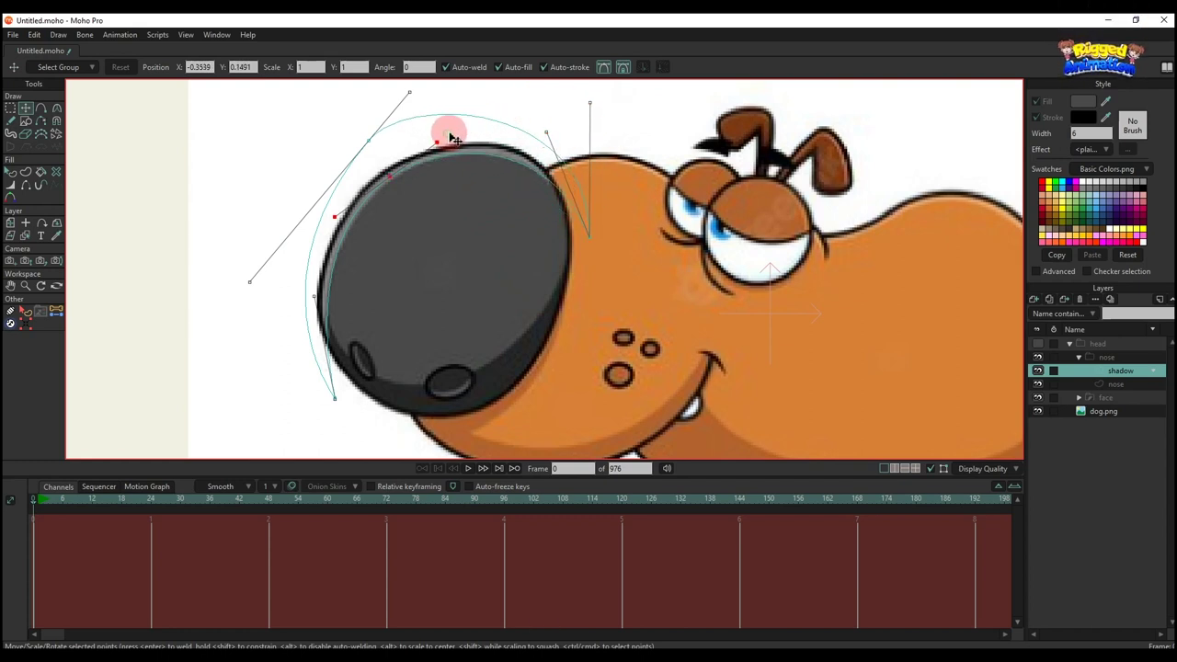
left_click_drag(446, 134, 449, 132)
left_click_drag(398, 182, 420, 110)
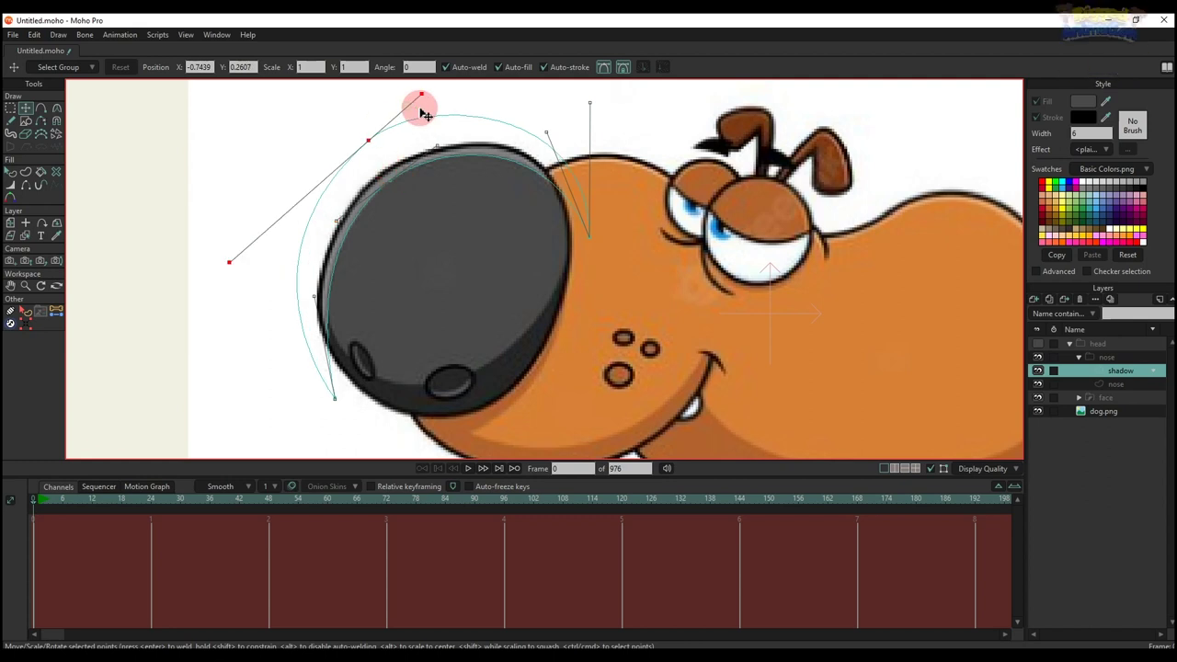
Fill the highlight crescent with the light grey sampled from the nose highlight in the reference image
scroll(413, 137, "down", 2)
key("q")
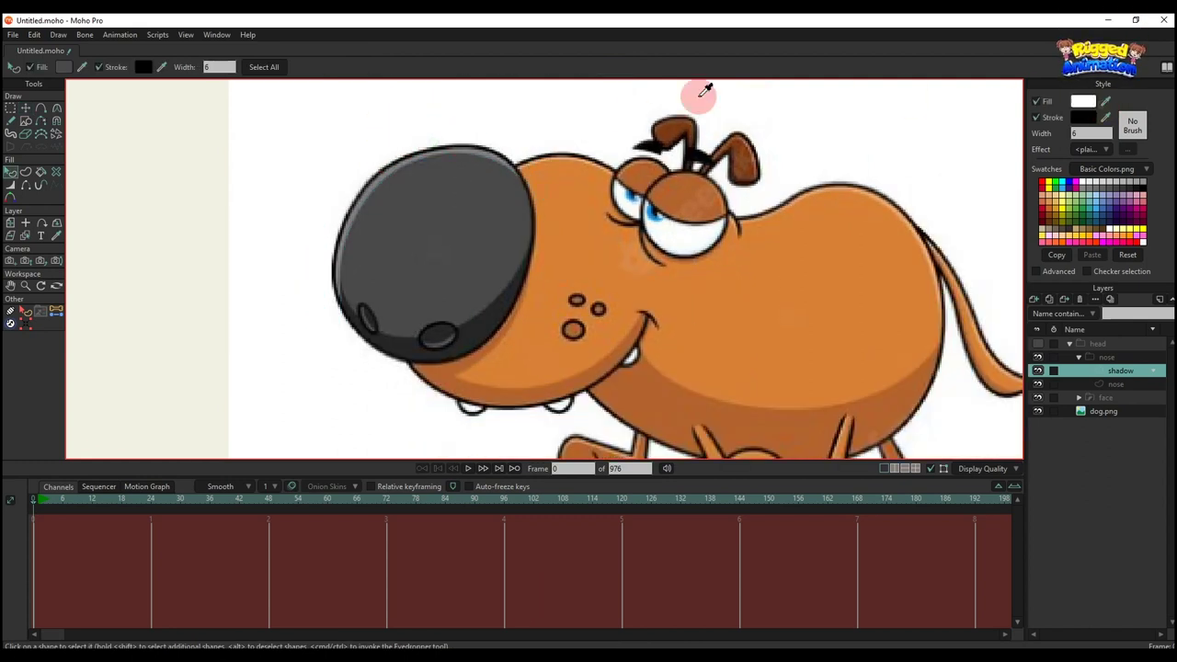
left_click(485, 143, "ctrl")
Duplicate the highlight crescent and place the copy, rotated about half a turn, along the nose's lower edge
key("t")
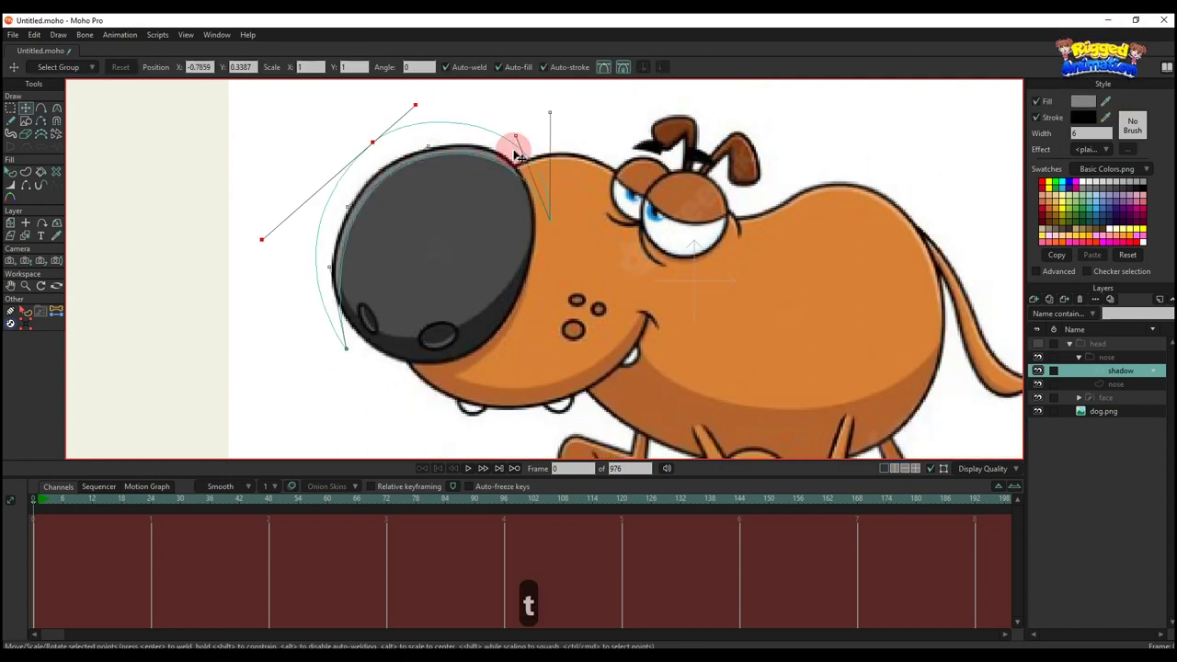
scroll(454, 158, "down", 1)
key("ctrl+c")
key("ctrl+v")
left_click_drag(536, 183, 394, 233)
left_click_drag(457, 276, 443, 274)
scroll(542, 254, "up", 2)
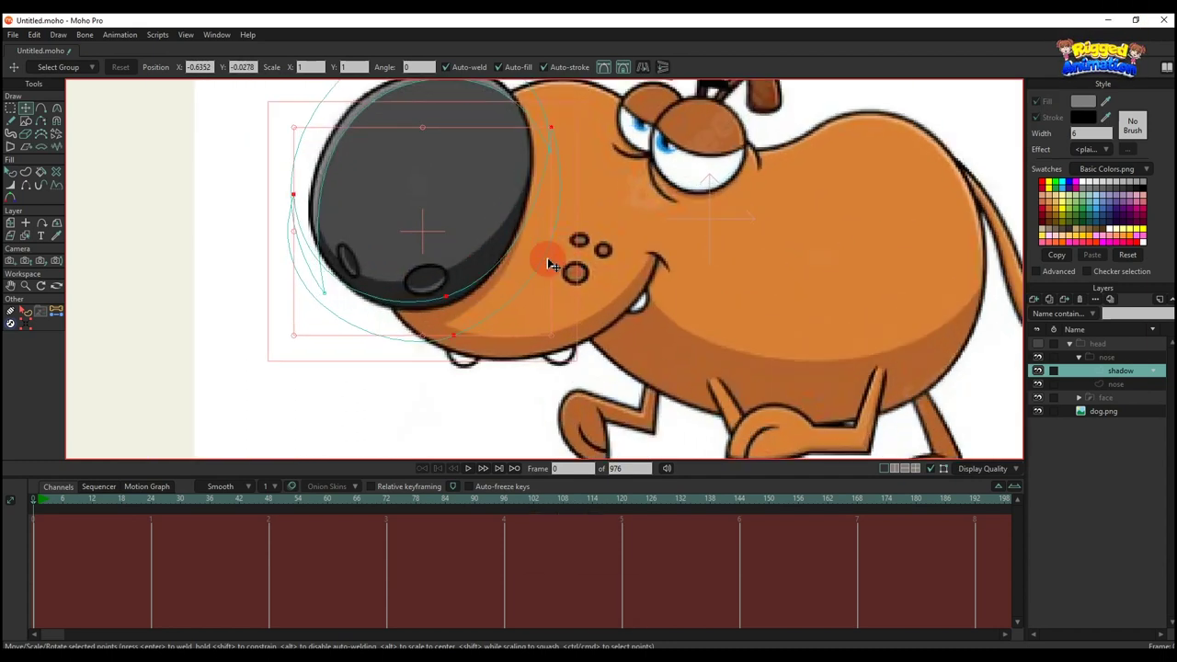
left_click_drag(578, 239, 573, 236)
left_click(252, 366)
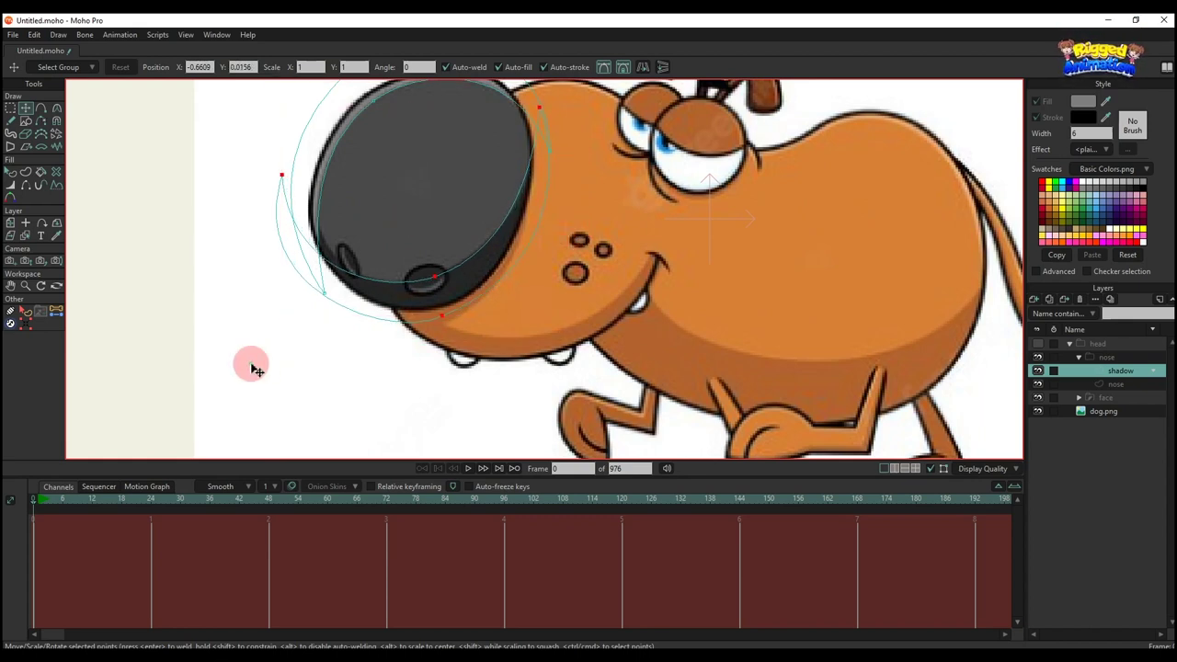
Adjust the outer end of the lower crescent and fill it with the dark grey sampled from the reference nose shadow
left_click_drag(277, 183, 294, 151)
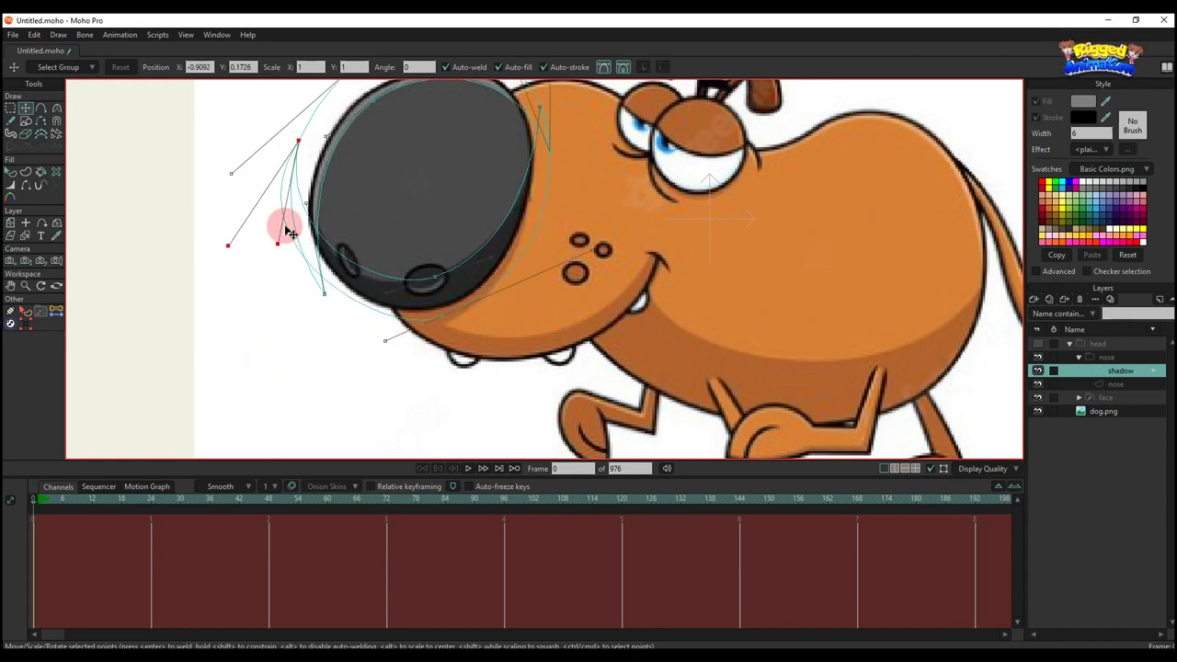
left_click_drag(276, 248, 264, 284)
key("q")
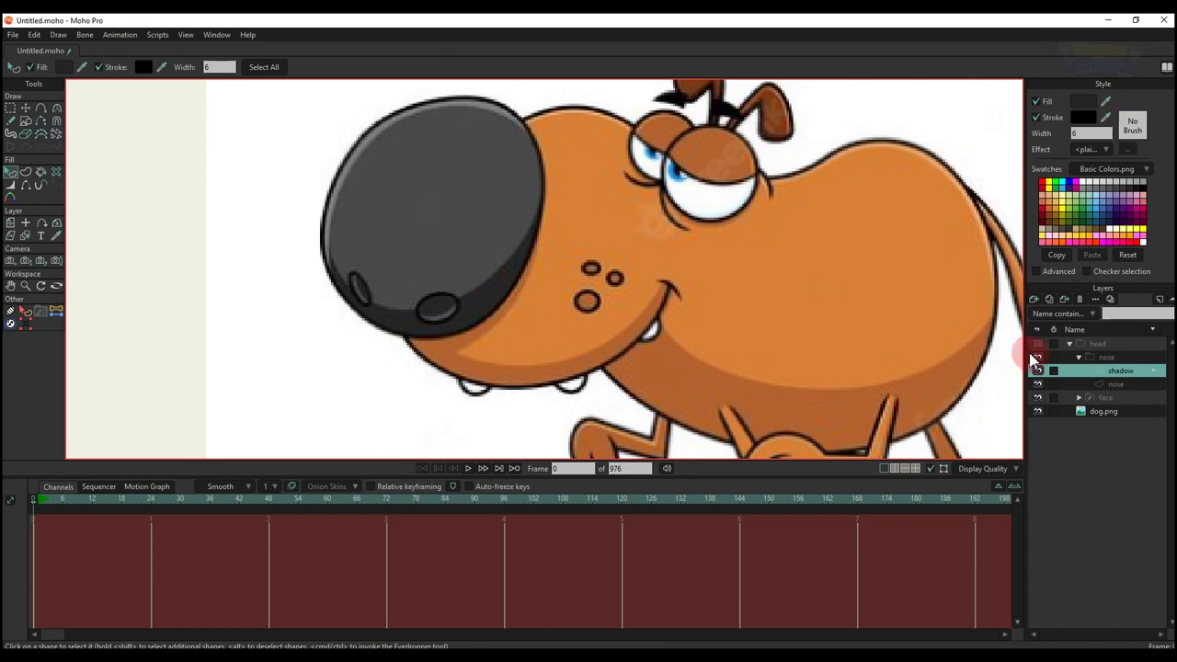
left_click(416, 320)
Show the head group and remove the stroke from both the highlight and shadow crescents
scroll(415, 320, "down", 3)
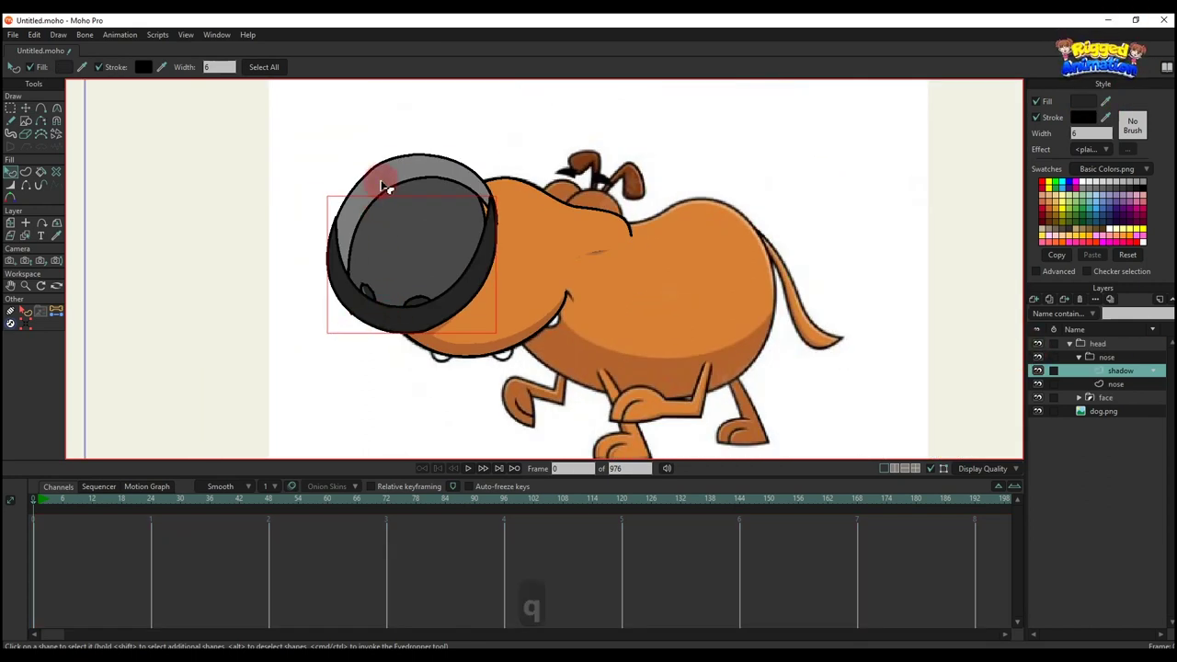
left_click(1038, 118)
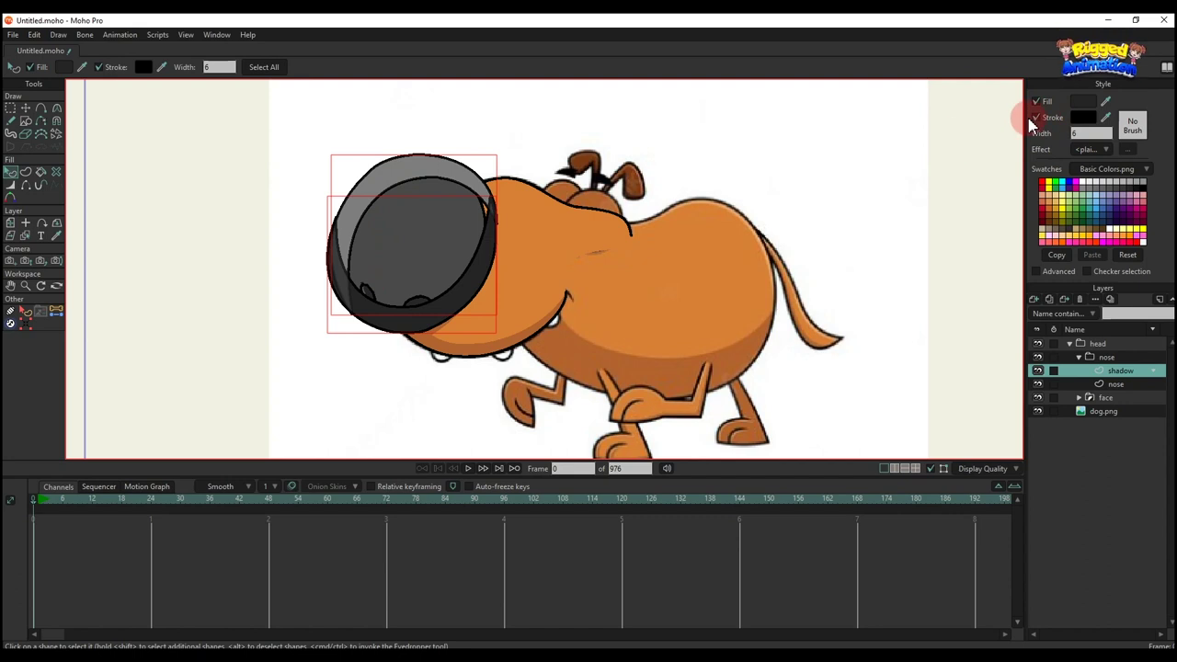
scroll(447, 334, "up", 3)
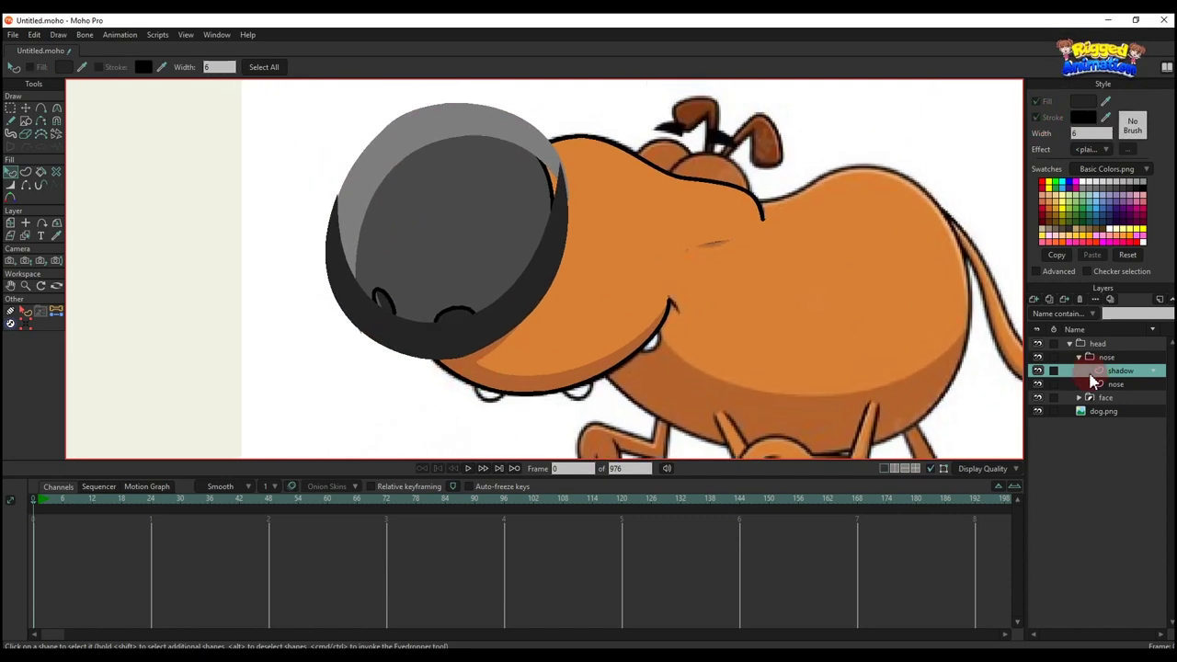
Set the nose group's masking to Hide all in its layer settings
left_click(1111, 359)
double_click(1113, 364)
left_click(677, 96)
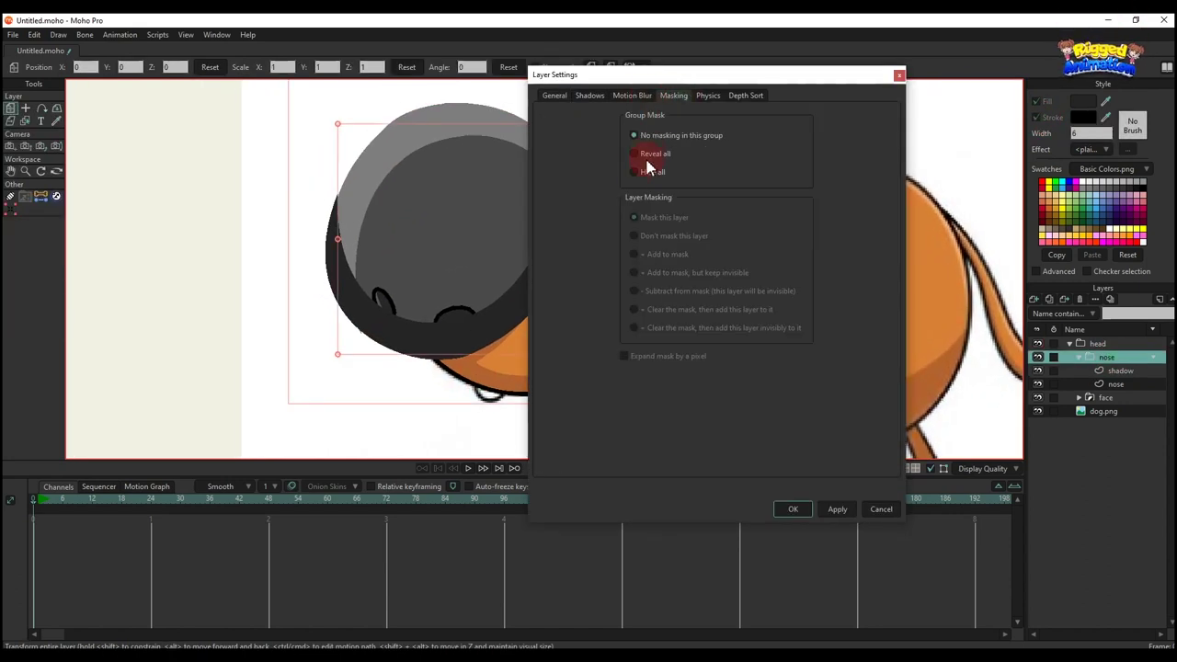
left_click(835, 509)
left_click(791, 509)
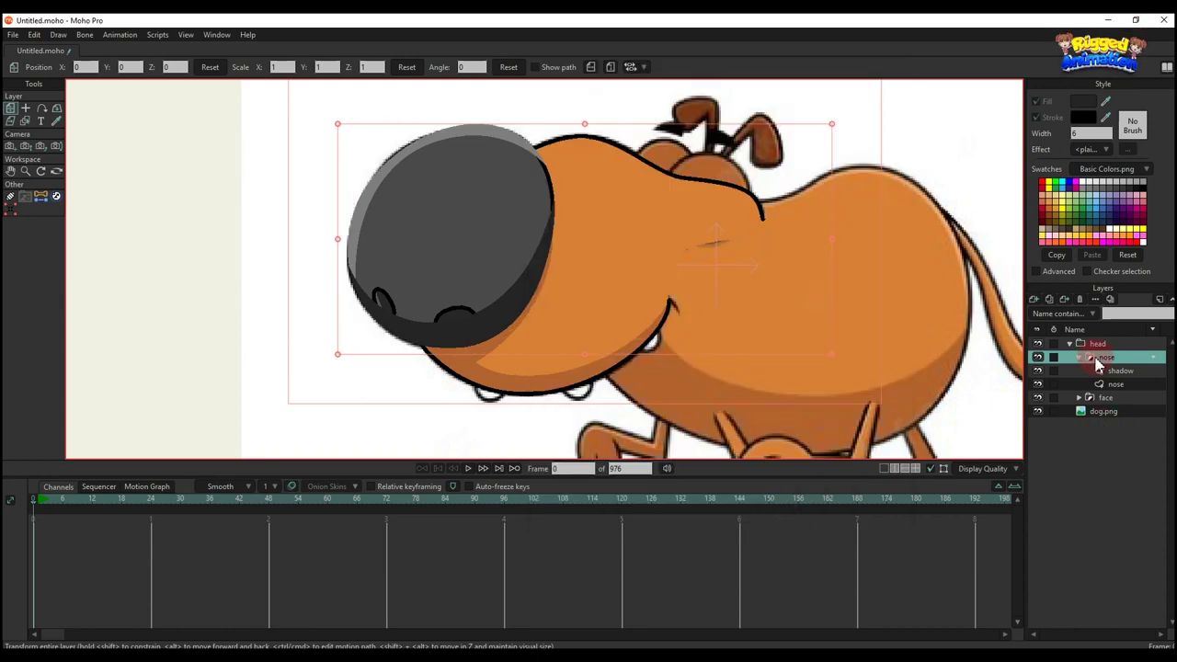
Turn on Exclude strokes in the masking settings of the nose layer
double_click(1115, 383)
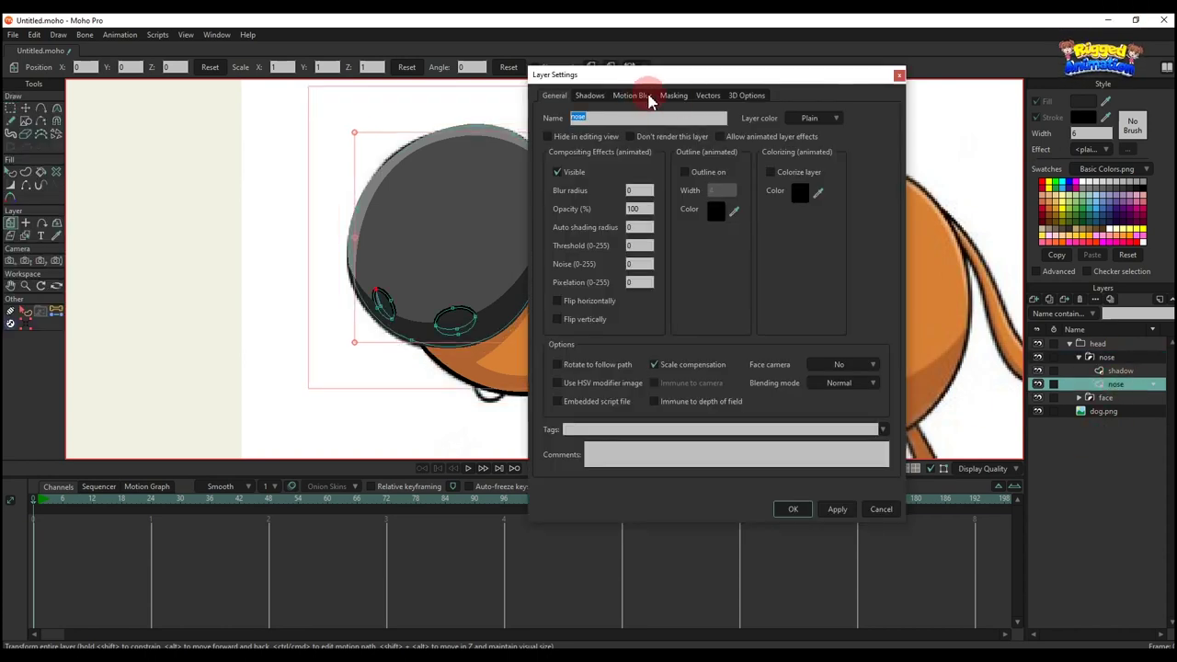
left_click(673, 96)
left_click(624, 292)
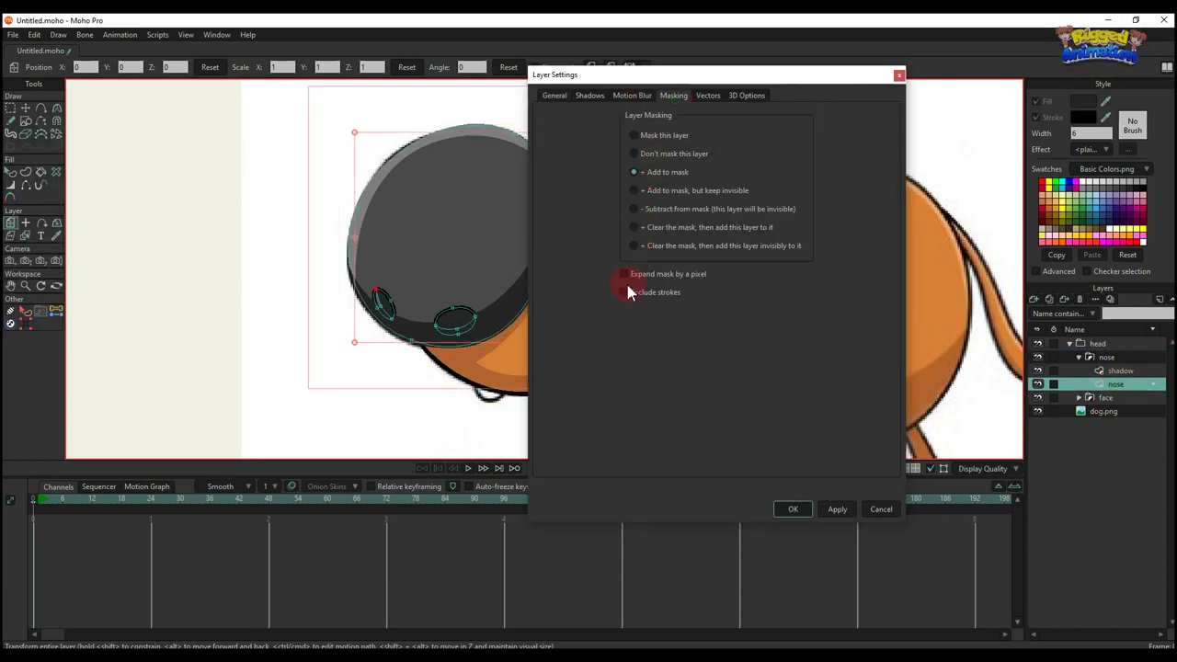
left_click(834, 510)
left_click(793, 509)
key("q")
scroll(358, 374, "up", 5)
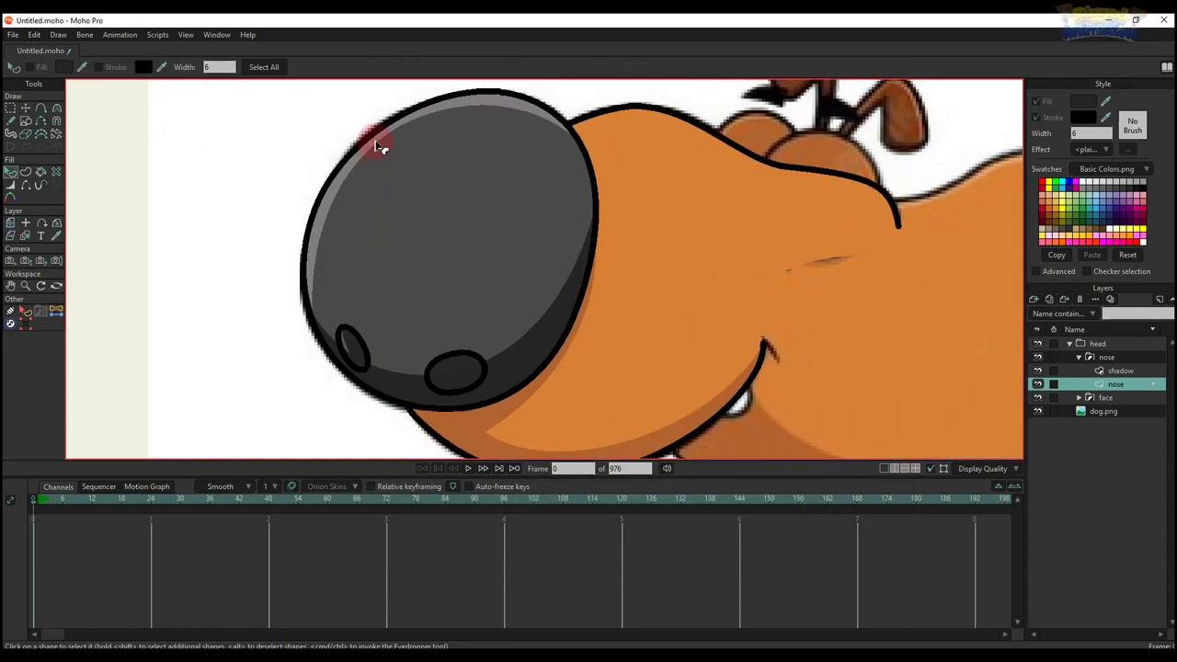
key("t")
left_click(1108, 372)
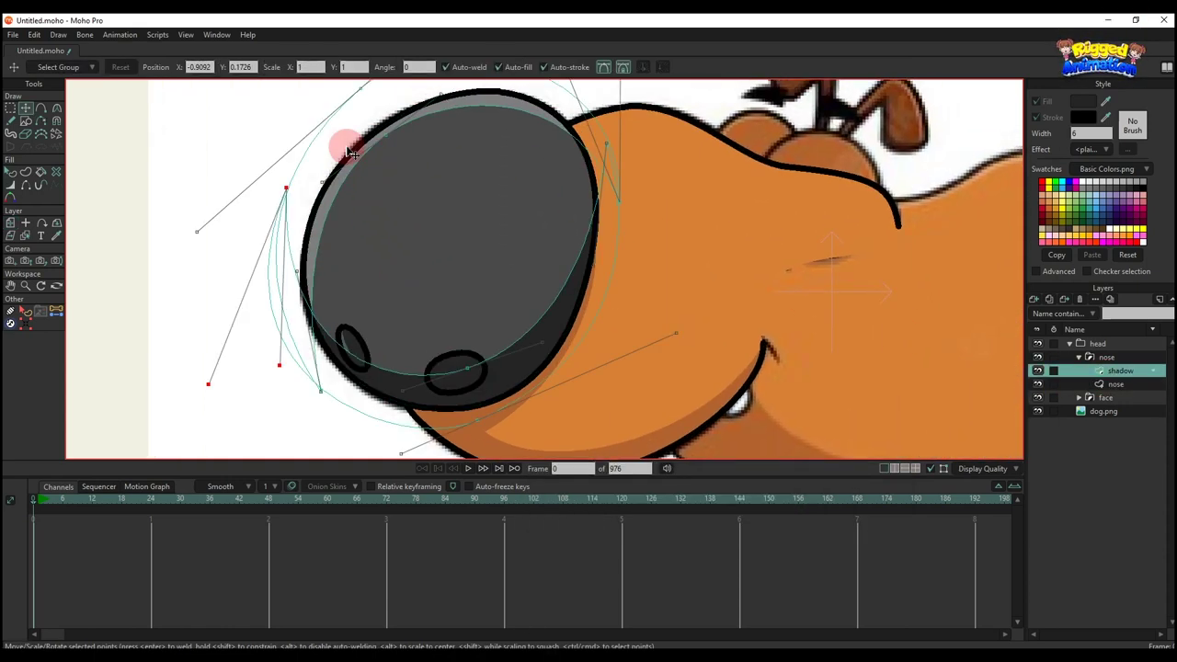
key("q")
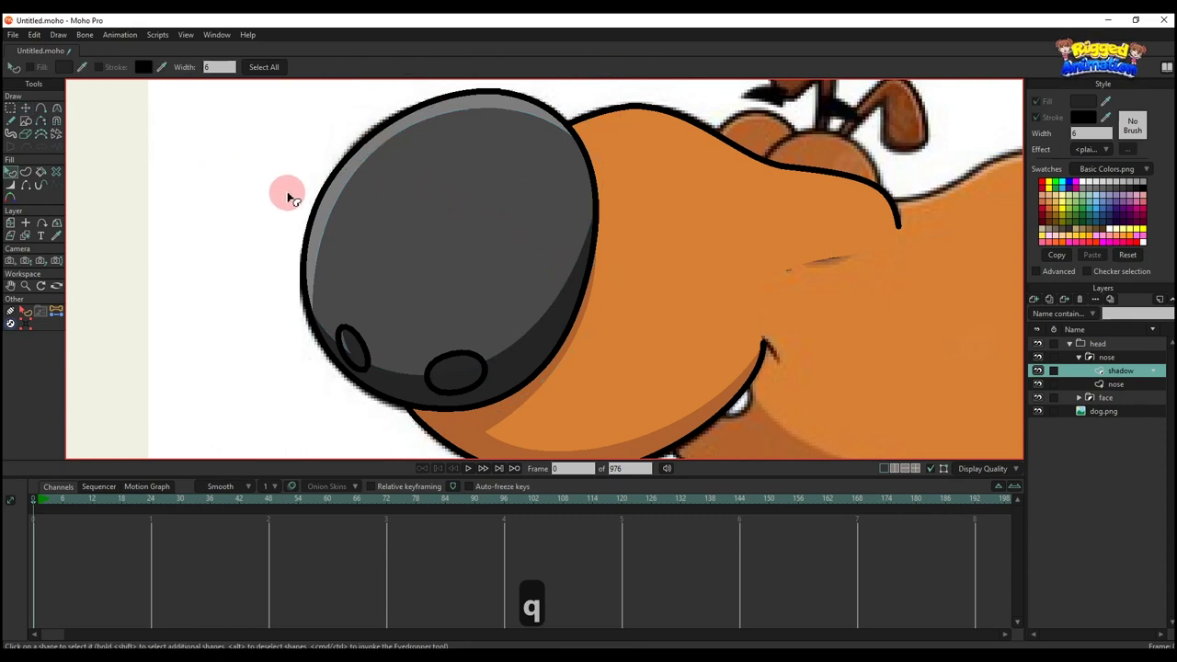
scroll(288, 197, "down", 5)
scroll(405, 262, "up", 4)
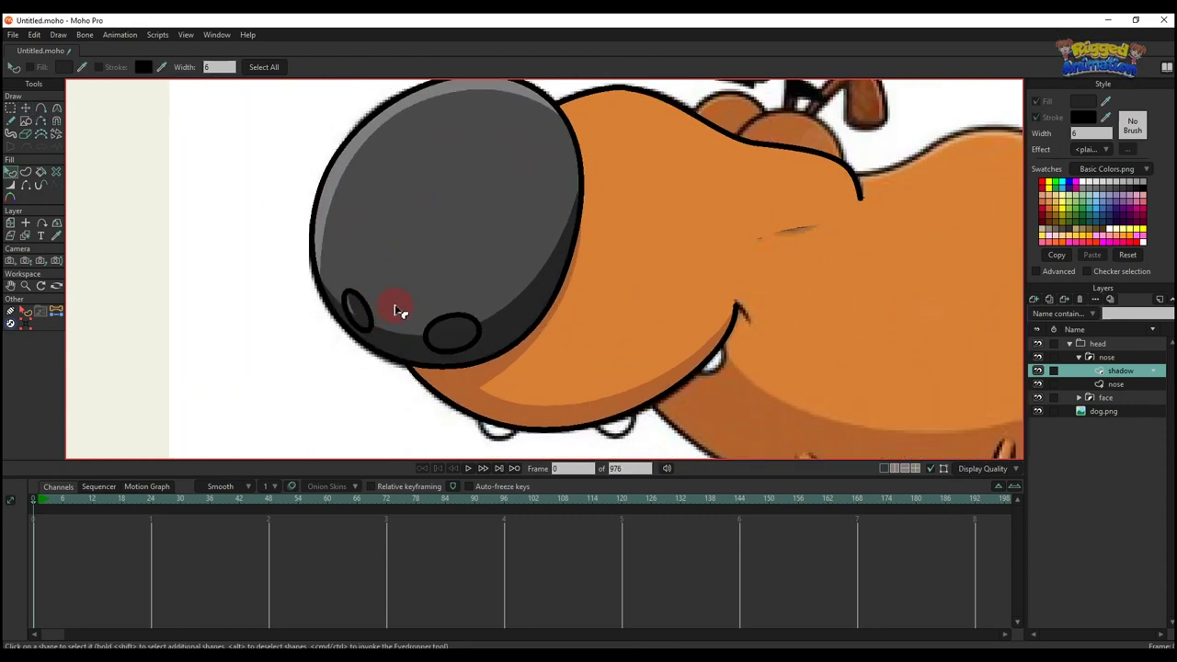
Select both nostrils with their highlights on the nose layer and cut them
scroll(397, 310, "up", 3)
key("g")
left_click(1122, 384)
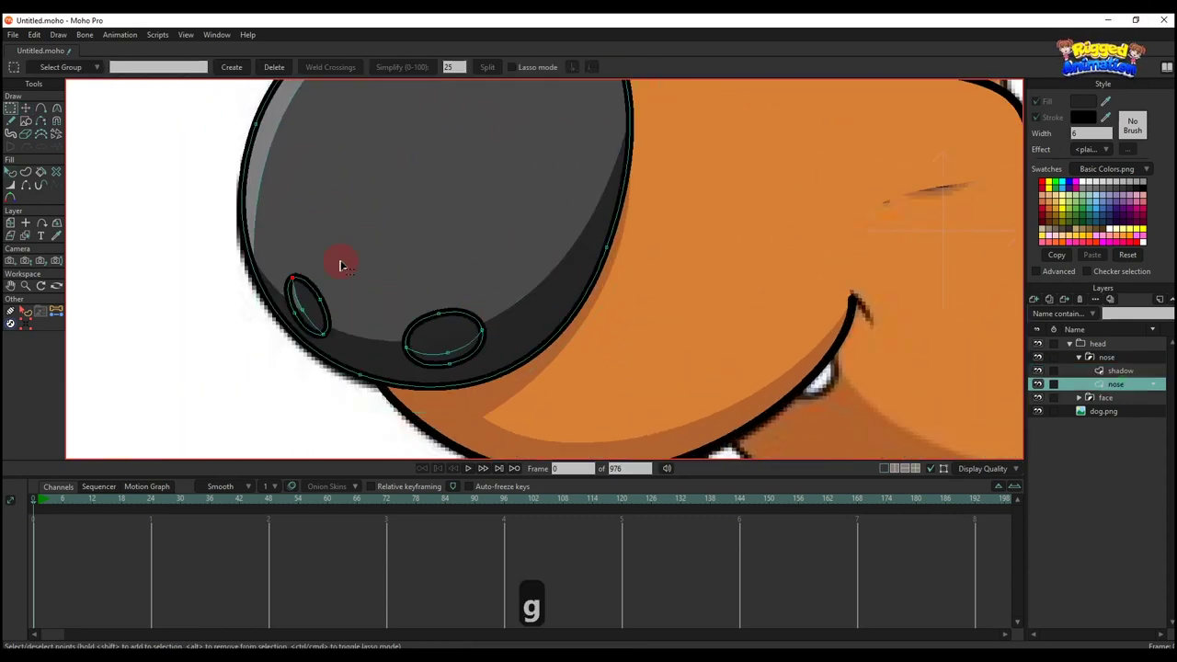
left_click_drag(354, 345, 355, 346)
left_click_drag(376, 284, 519, 377)
key("ctrl+x")
Add a vector layer above the shadow layer in the nose group and paste the nostrils into it
left_click(1120, 372)
left_click(1034, 300)
left_click(1046, 311)
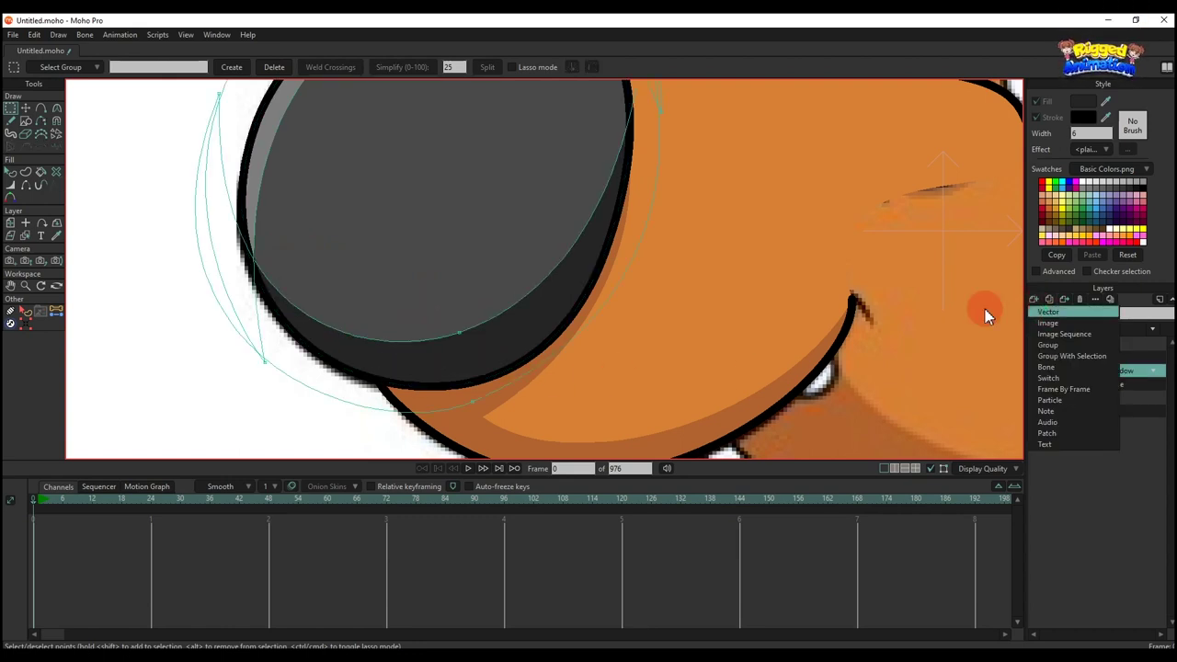
key("ctrl+v")
key("q")
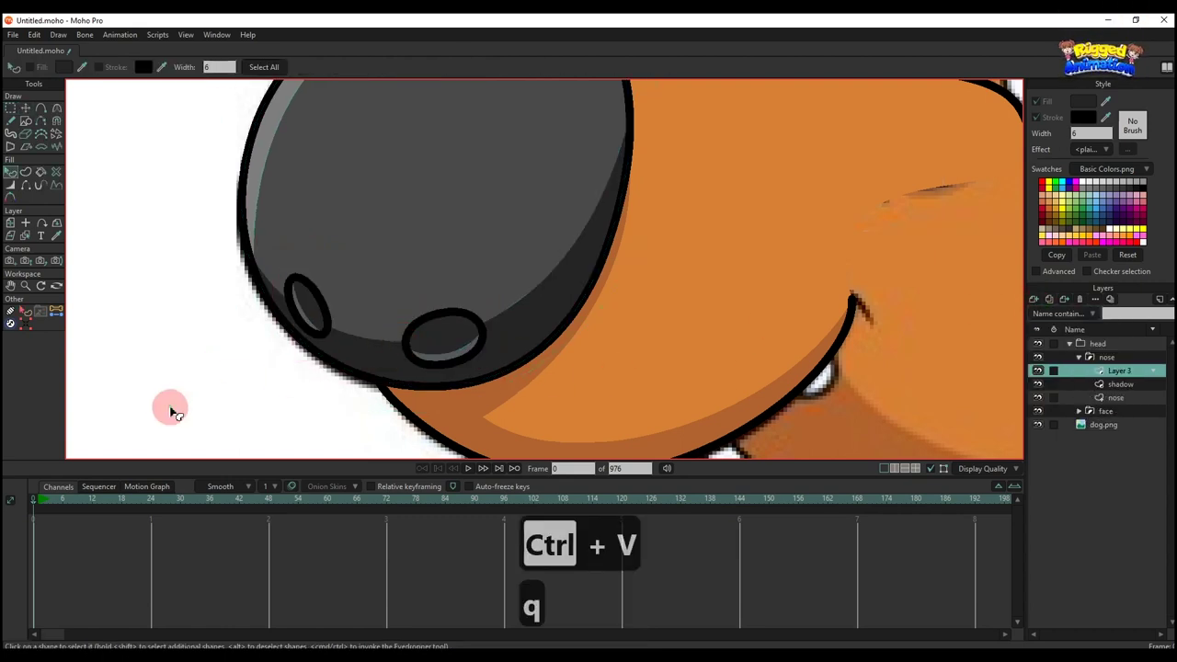
scroll(433, 335, "down", 5)
scroll(386, 316, "down", 5)
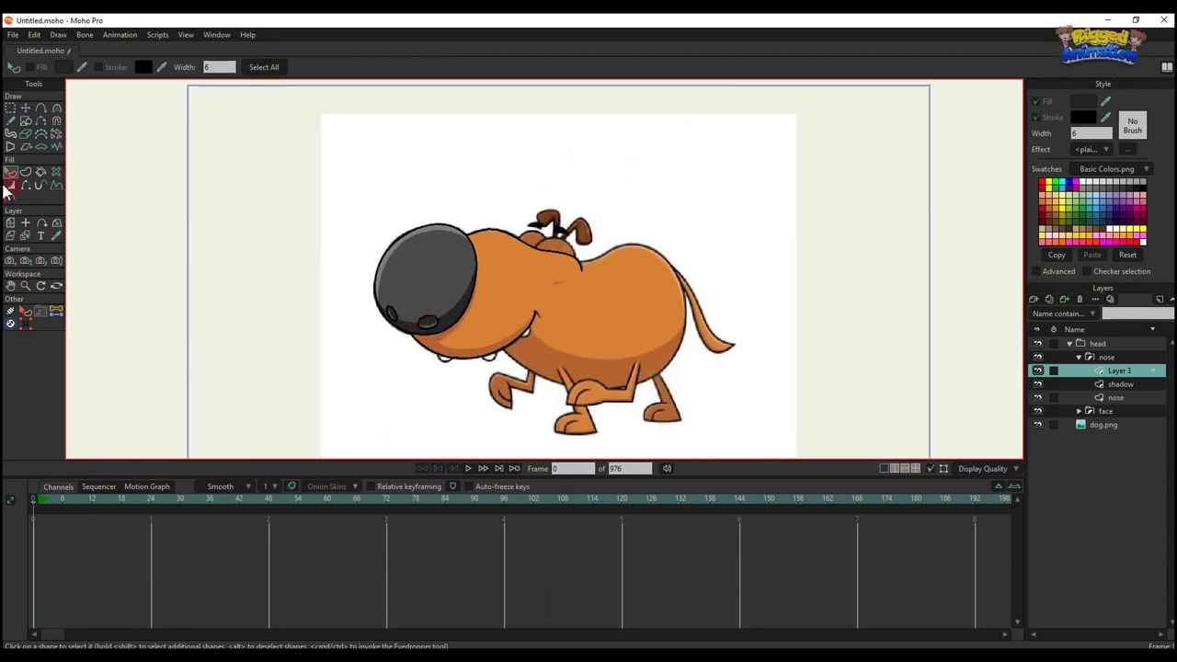
Collapse the nose group and toggle the head group's visibility to compare with the reference, leaving it hidden
left_click(1081, 358)
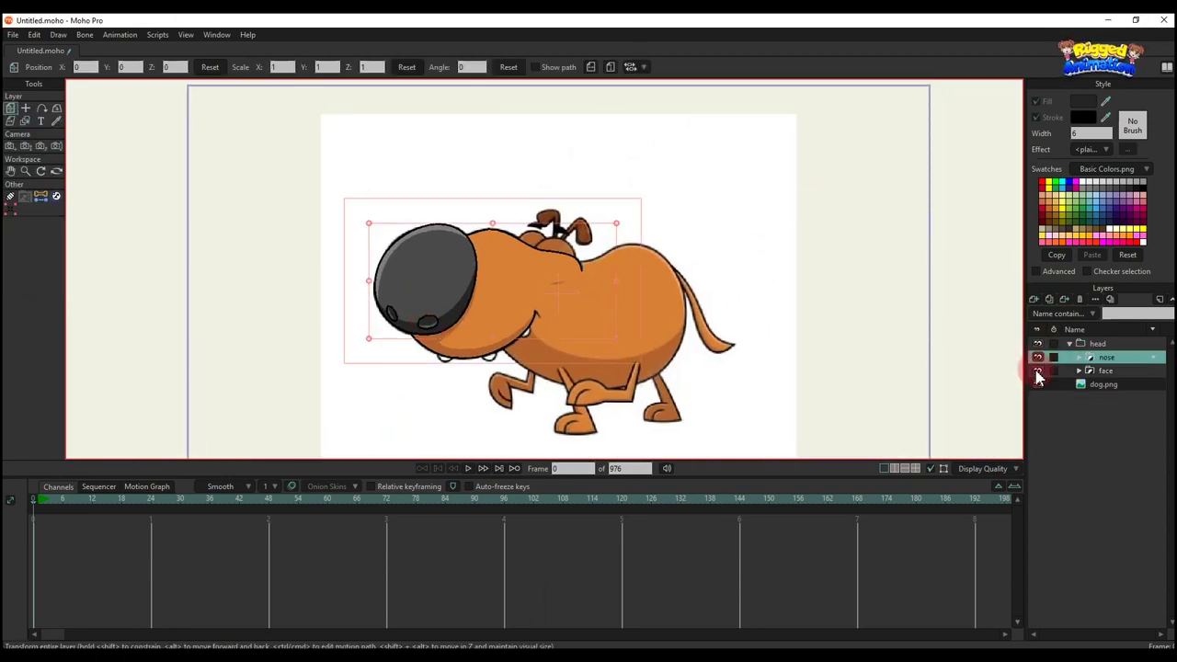
left_click(1037, 345)
left_click(1040, 345)
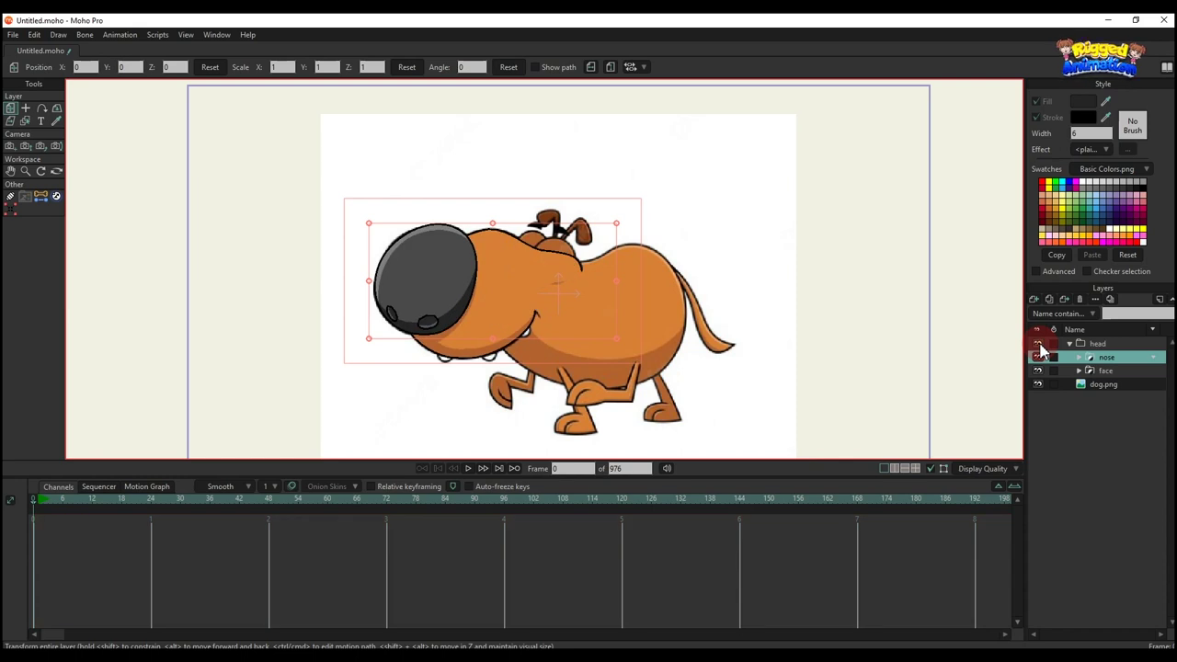
left_click(1039, 346)
scroll(502, 312, "up", 2)
left_click_drag(495, 316, 495, 336)
scroll(440, 393, "up", 1)
left_click_drag(440, 393, 431, 377)
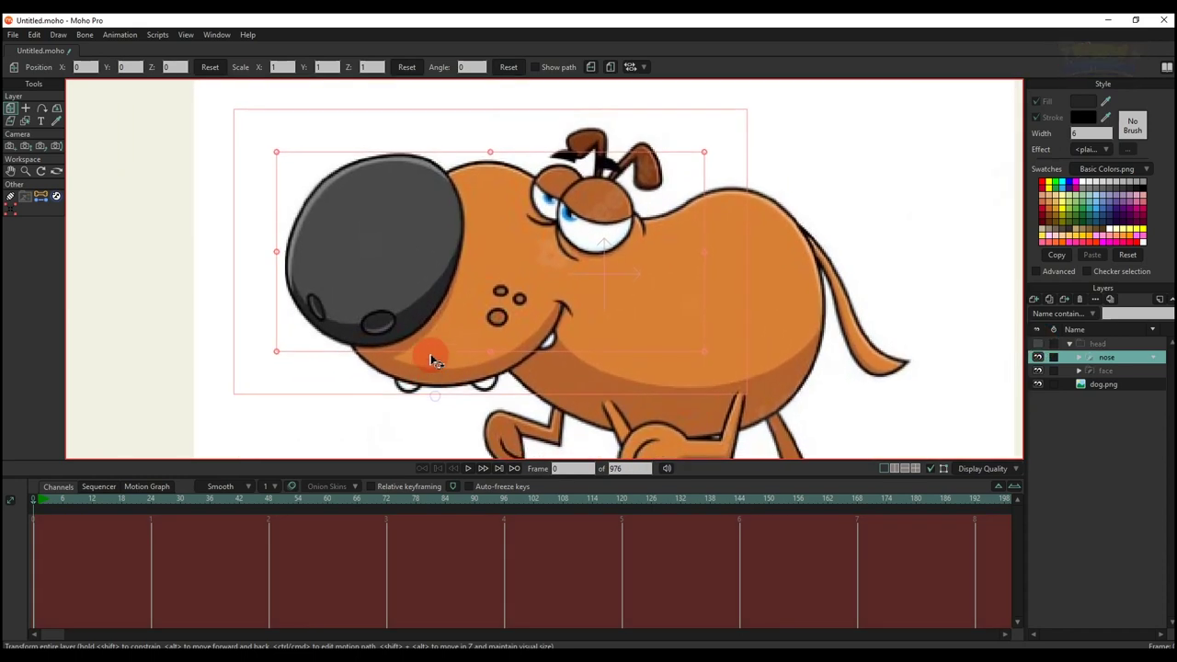
Expand the face group and draw a small ellipse over the upper freckle on its mask layer
left_click(1106, 372)
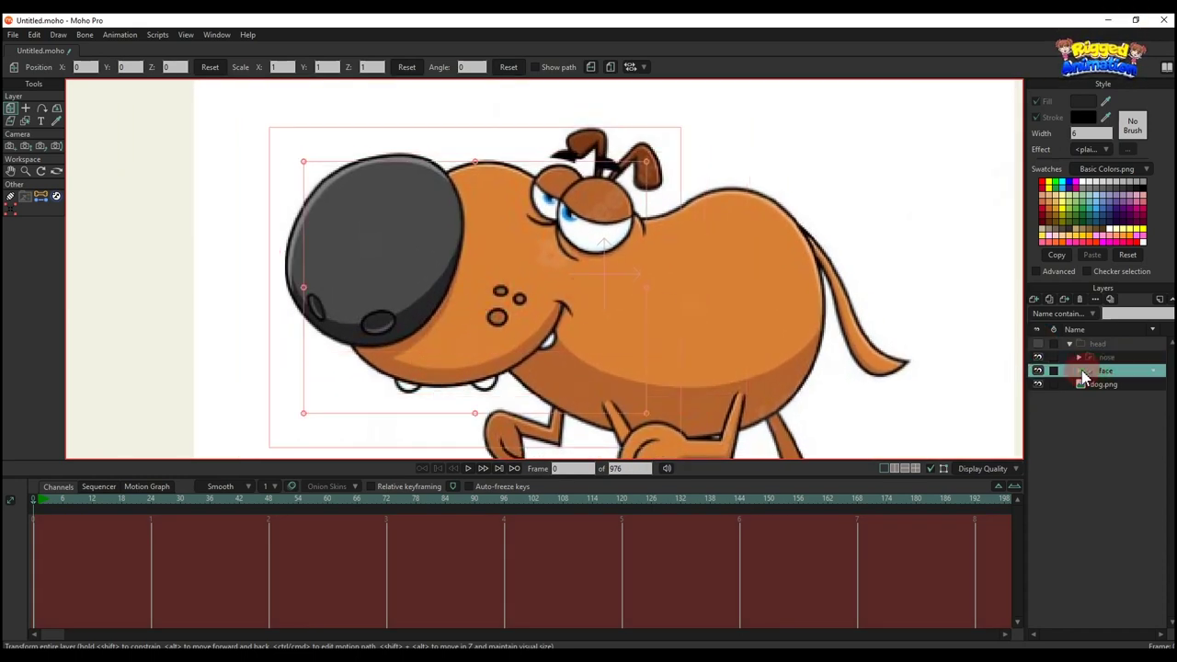
left_click(1116, 400)
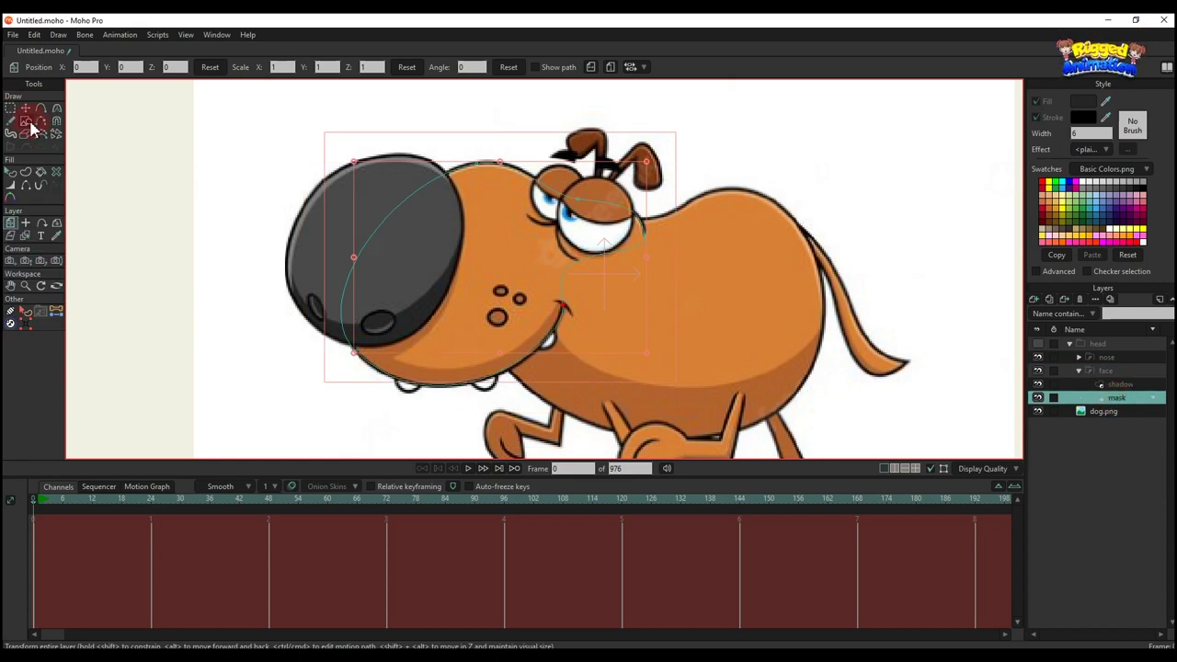
left_click(26, 120)
scroll(499, 249, "up", 5)
left_click_drag(433, 255, 466, 274)
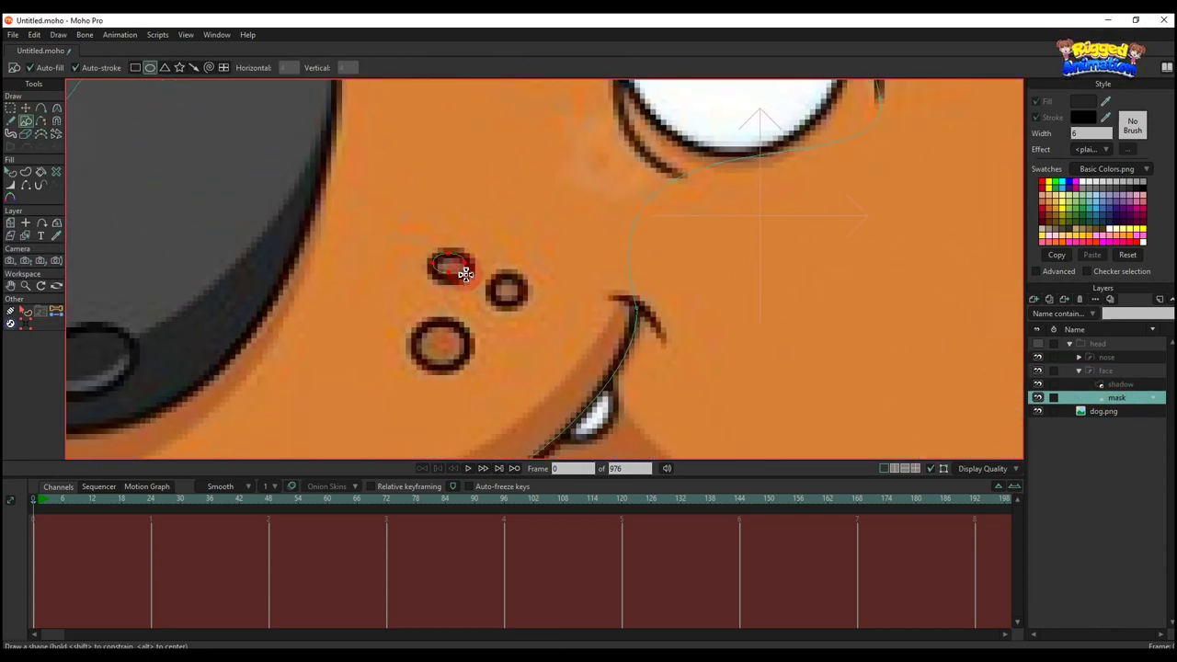
Fit the ellipse to the upper freckle and fill it with the brown sampled from the reference image
key("t")
scroll(462, 274, "up", 2)
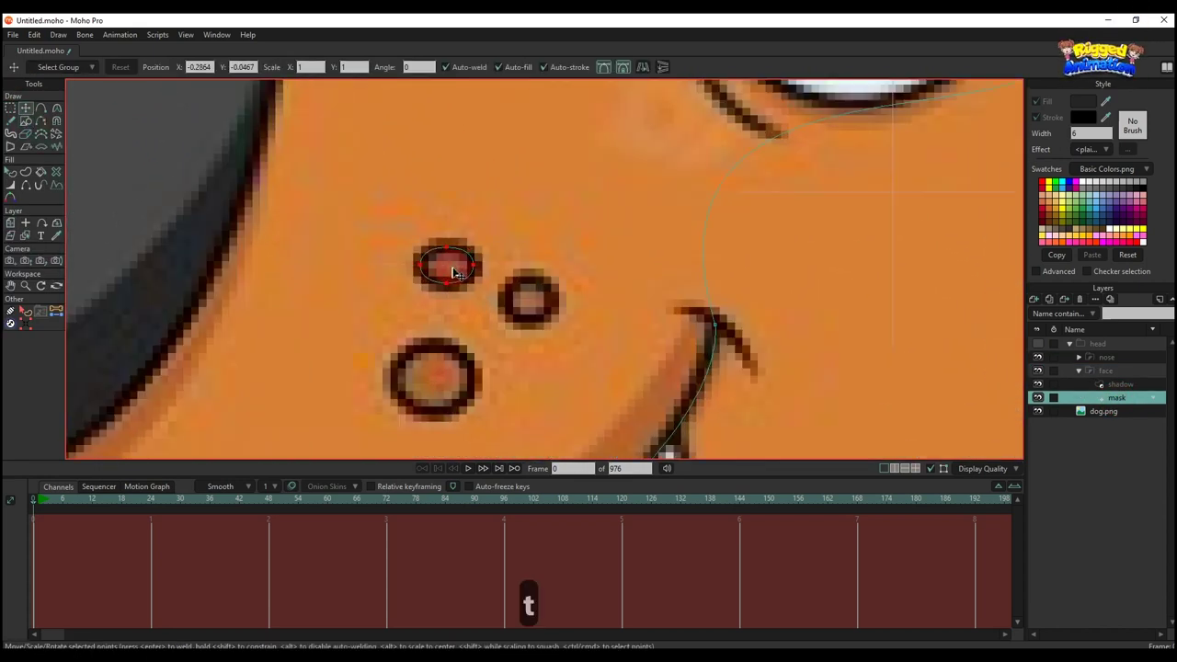
key("q")
left_click(443, 273)
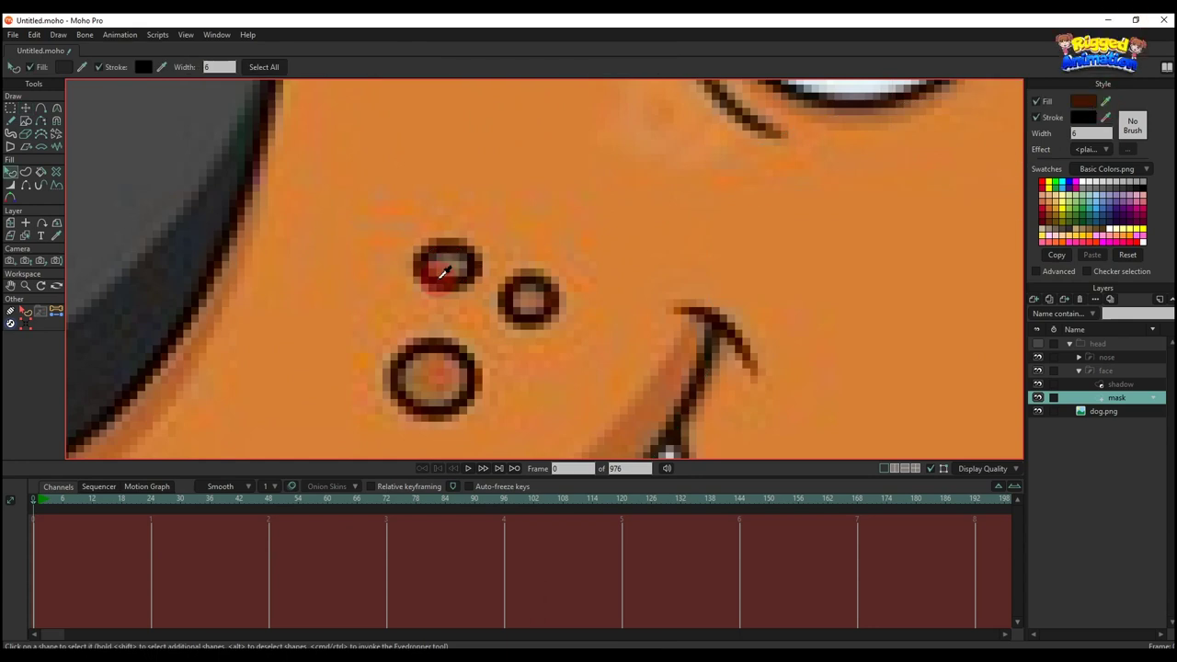
Copy the upper freckle ellipse, paste it over the other two freckles, and fit the copies to the reference
key("g")
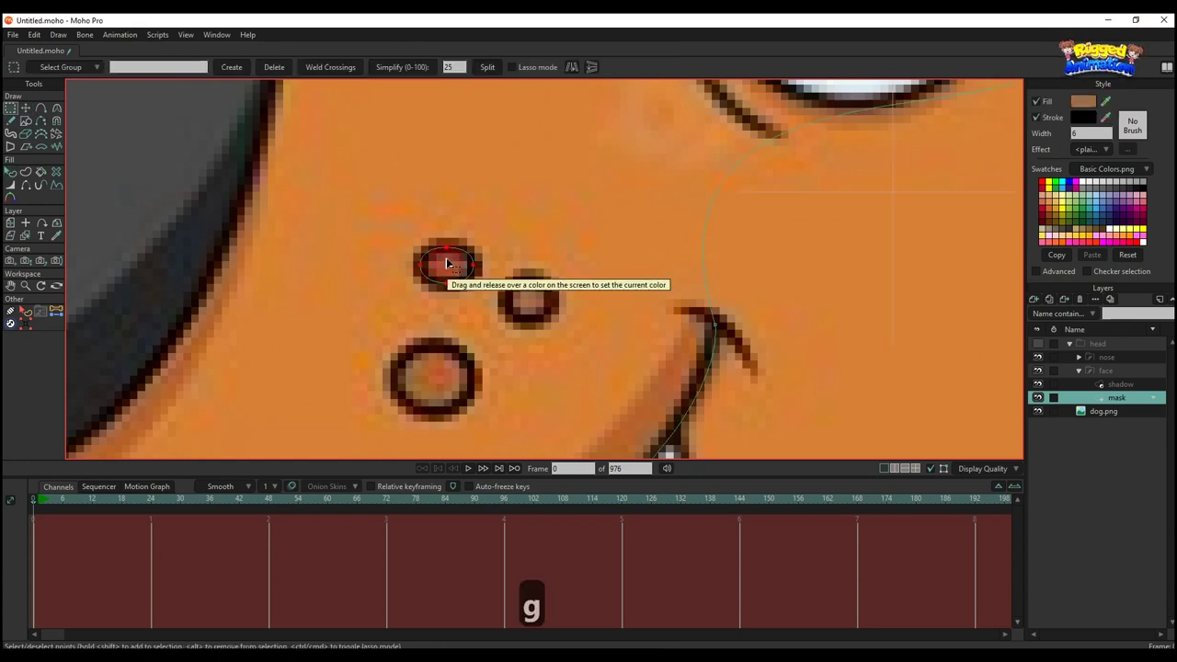
key("t")
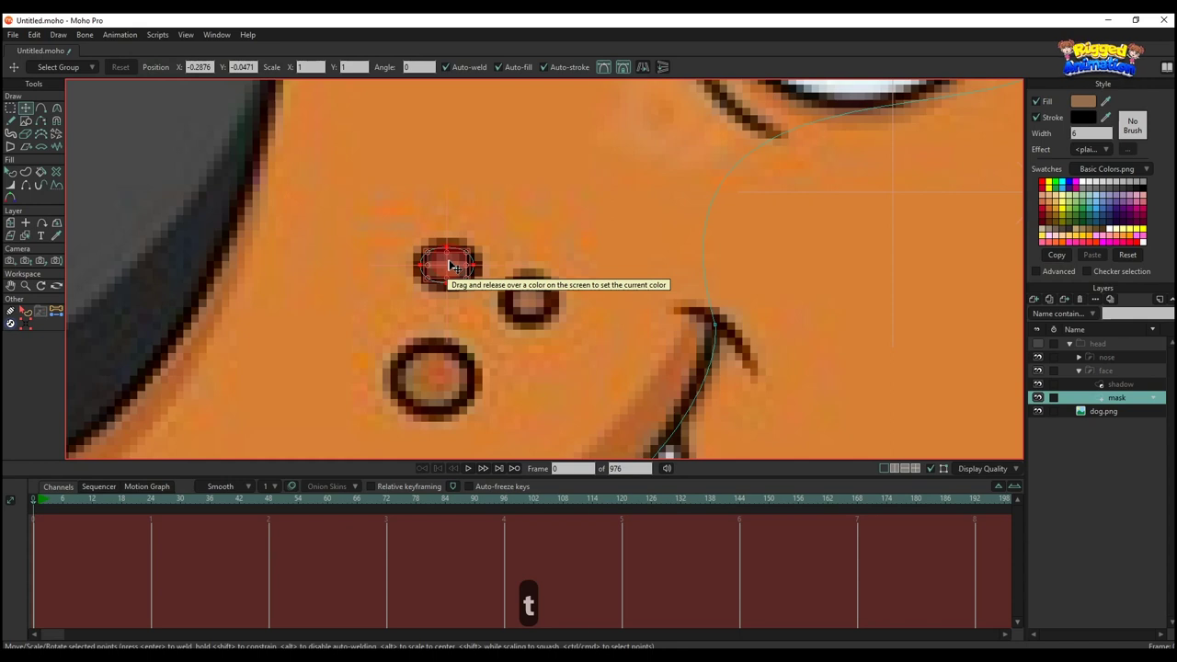
key("ctrl+c")
key("ctrl+v")
left_click_drag(453, 267, 464, 348)
key("ctrl+c")
key("ctrl+v")
key("ctrl+z")
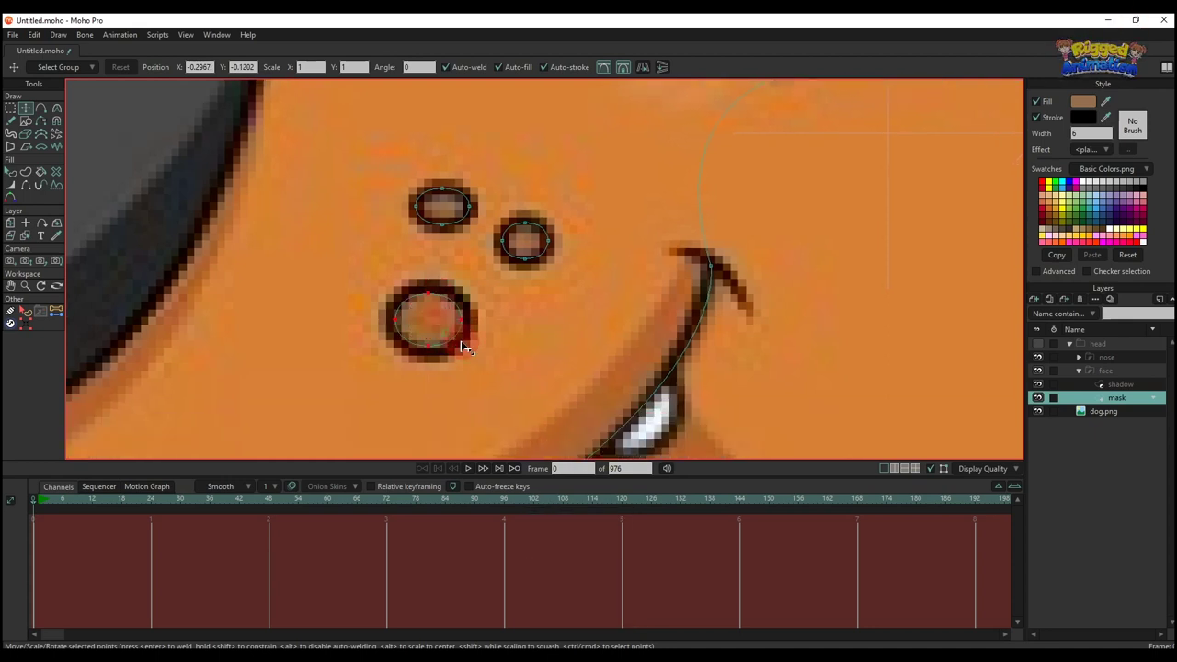
Save the project under the file name dog
scroll(465, 347, "down", 3)
key("ctrl+s")
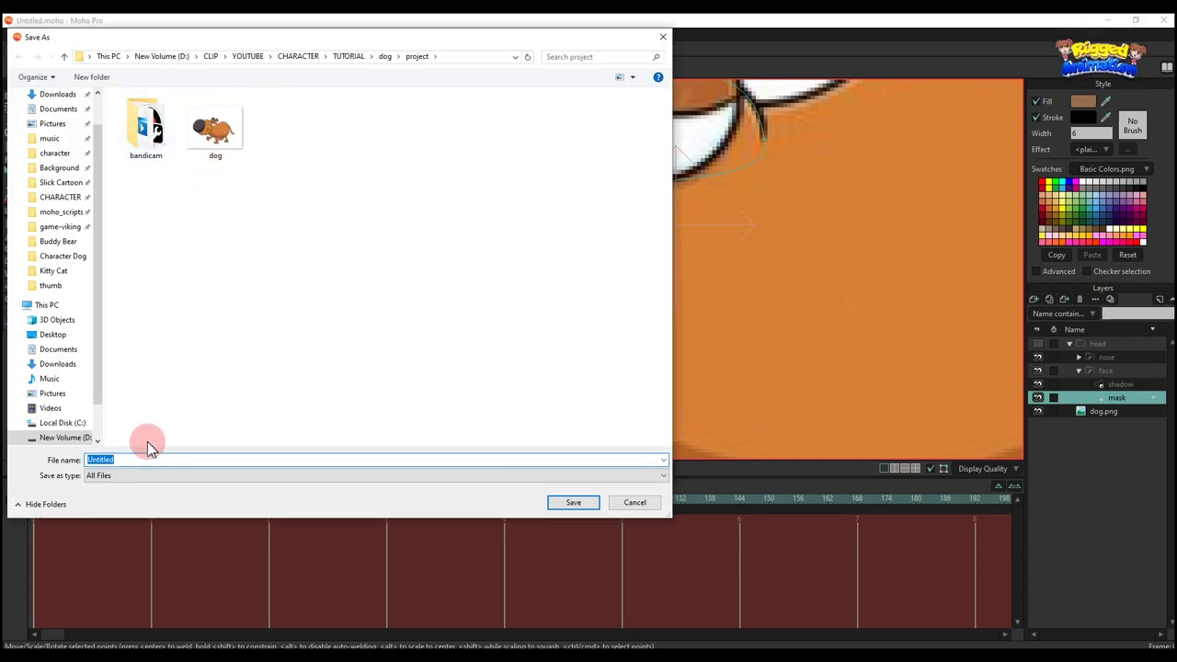
type("dog")
key("Return")
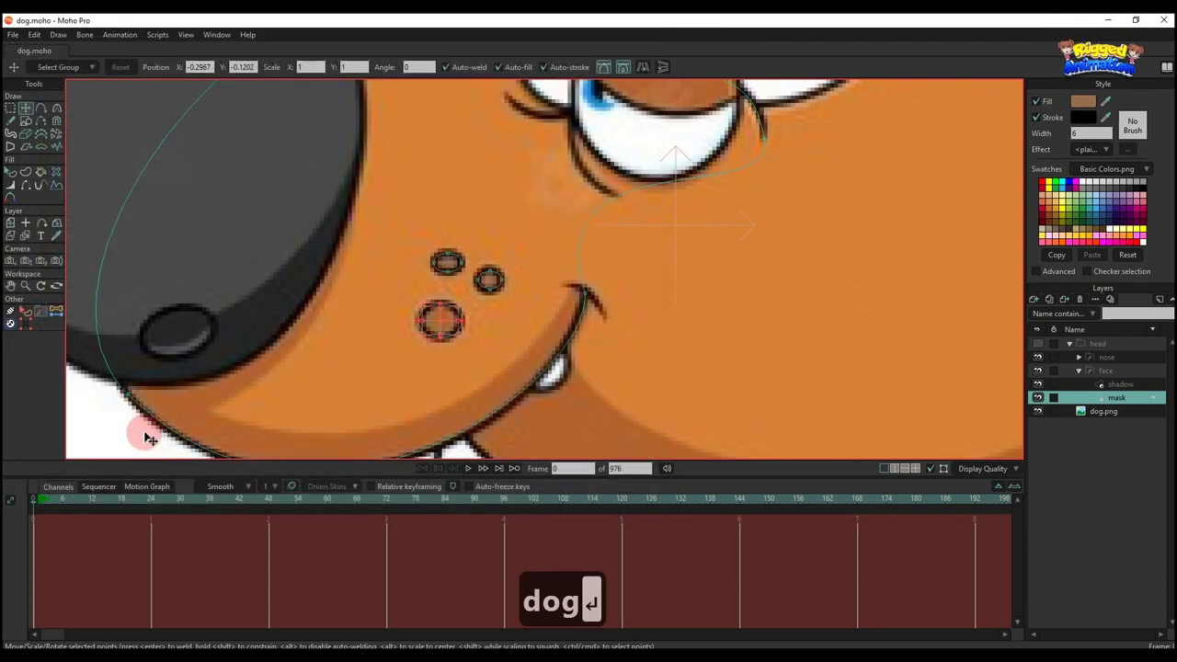
Show the head group and check the face, nose and freckles against the reference dog
scroll(499, 350, "down", 4)
left_click(1039, 344)
key("q")
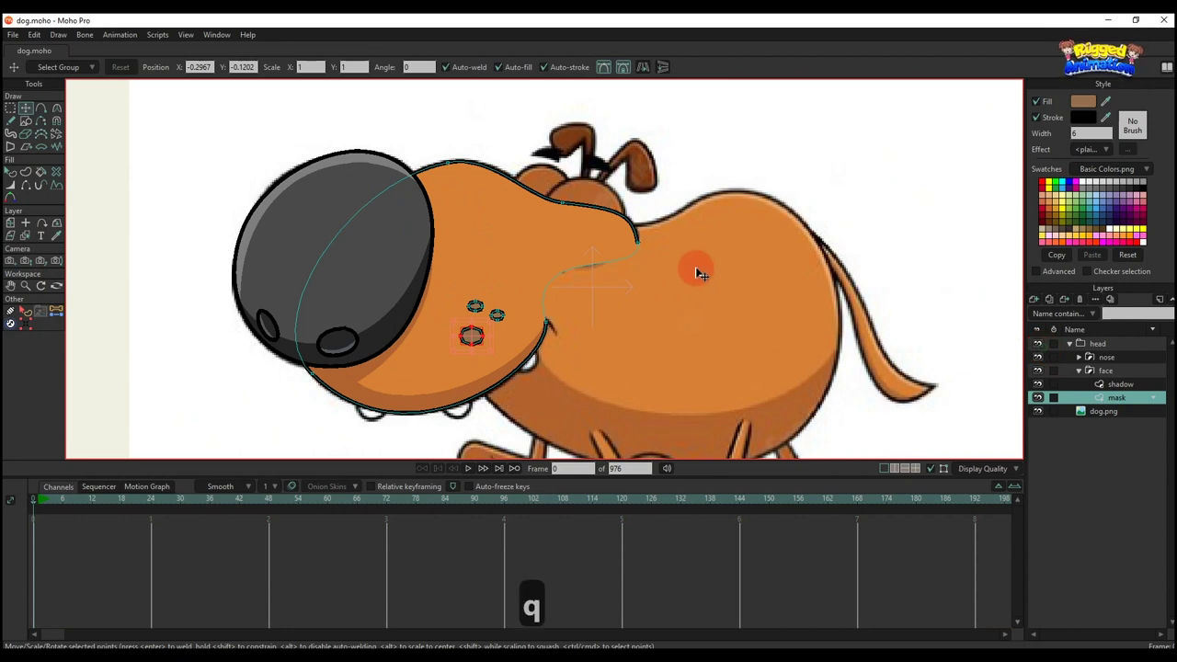
key("q")
scroll(481, 263, "down", 2)
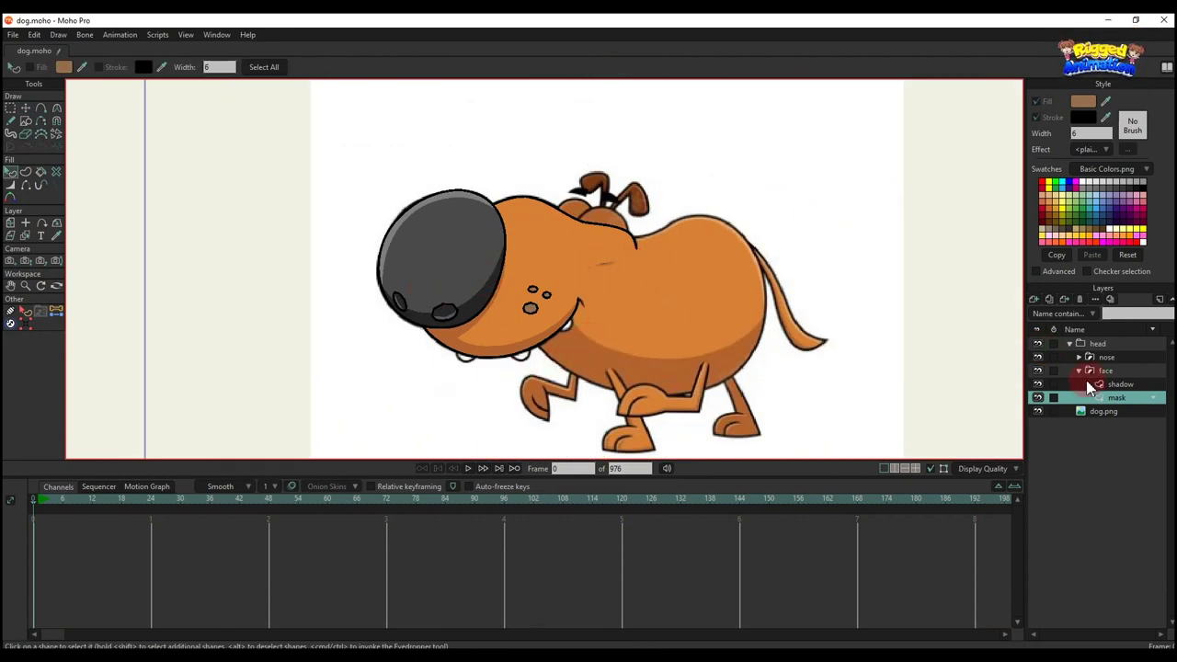
Hide the head group and bulge the face mask's curve outward between the mouth corner and the front eye
left_click(1038, 344)
scroll(552, 272, "up", 2)
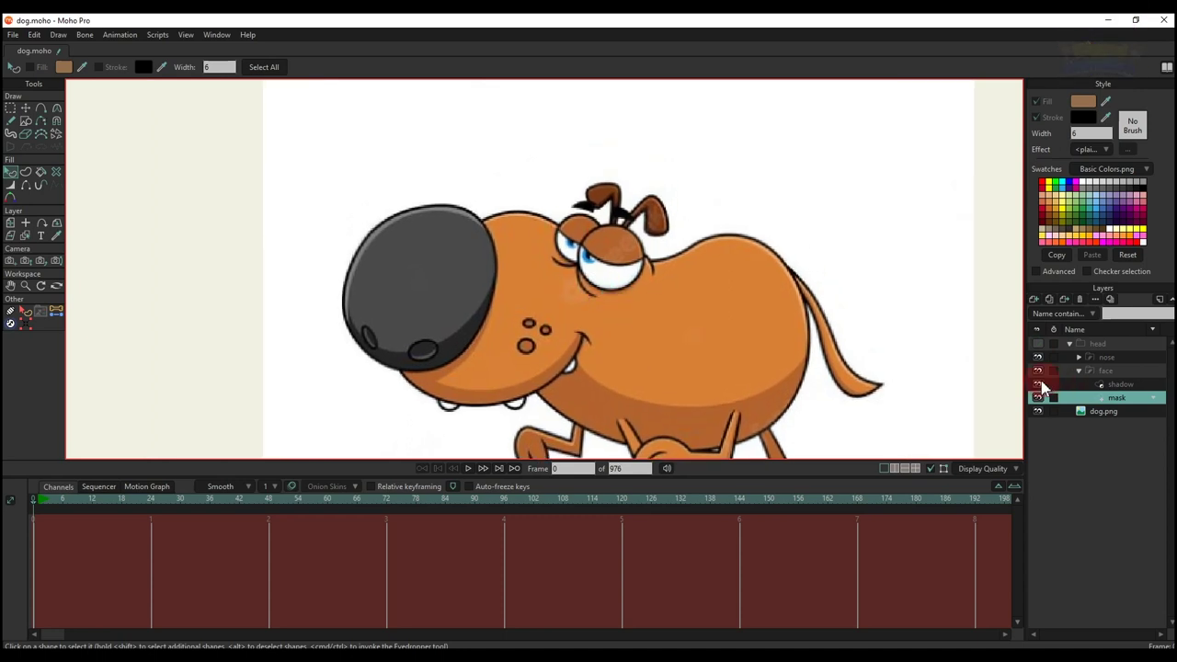
left_click(1109, 385)
key("t")
scroll(610, 310, "up", 1)
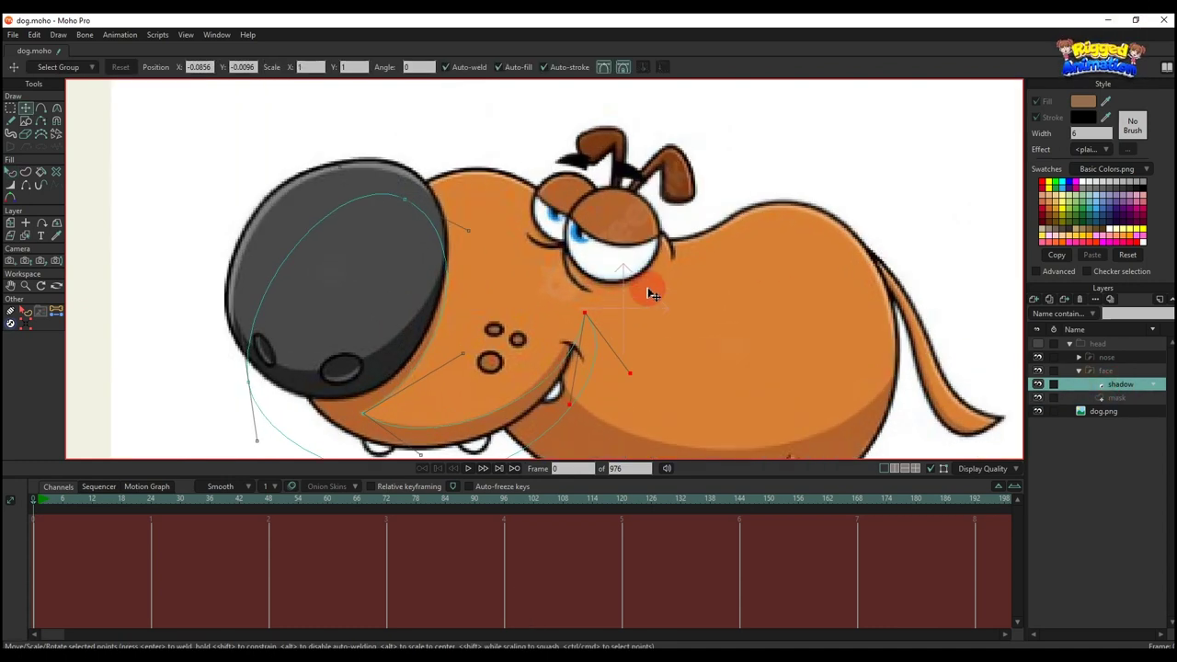
left_click(1058, 397)
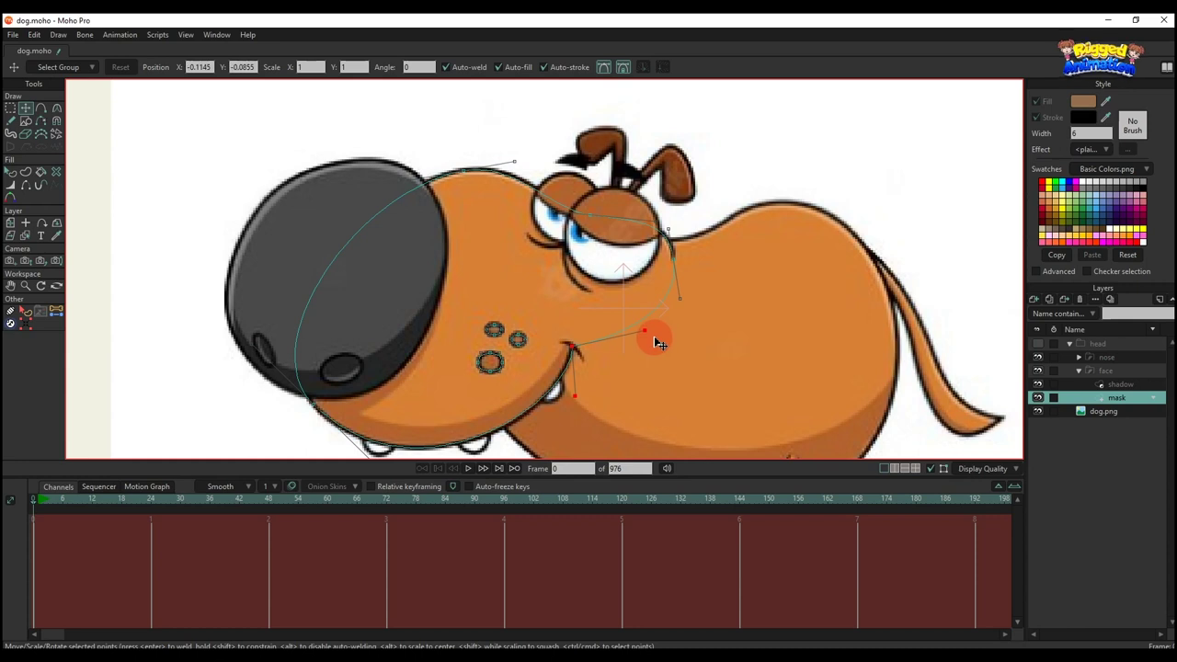
key("q")
scroll(654, 342, "down", 1)
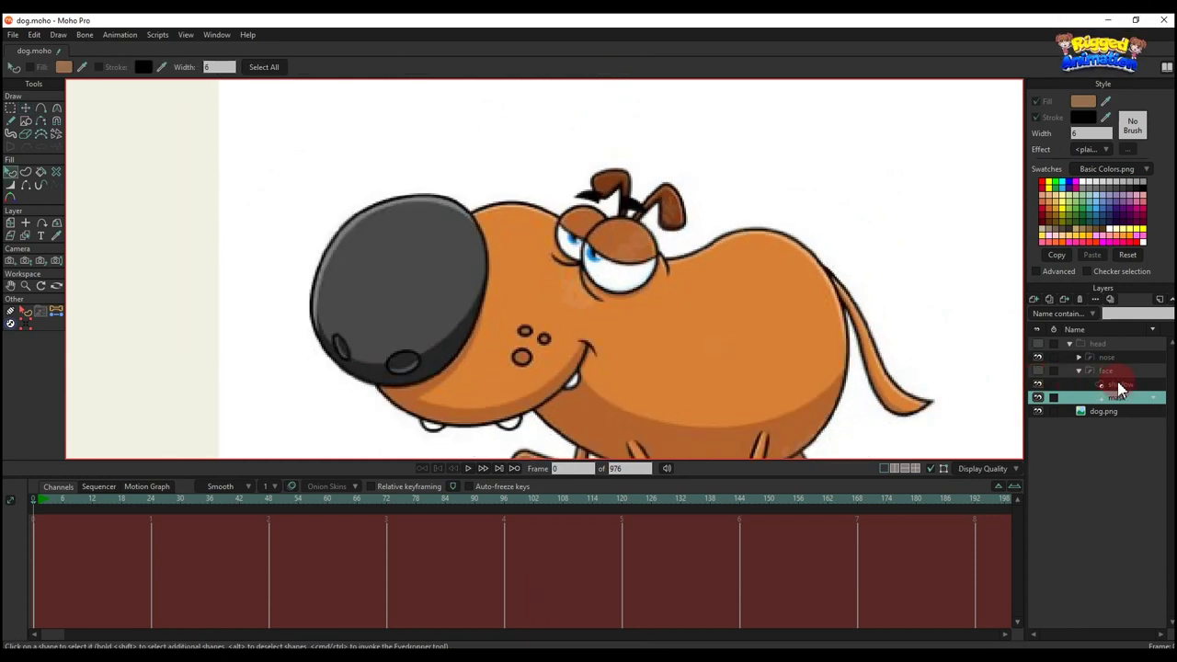
Move the face shadow's end point to the mouth corner and adjust the curve handles along the jaw shading
left_click(1118, 384)
key("t")
scroll(592, 328, "up", 2)
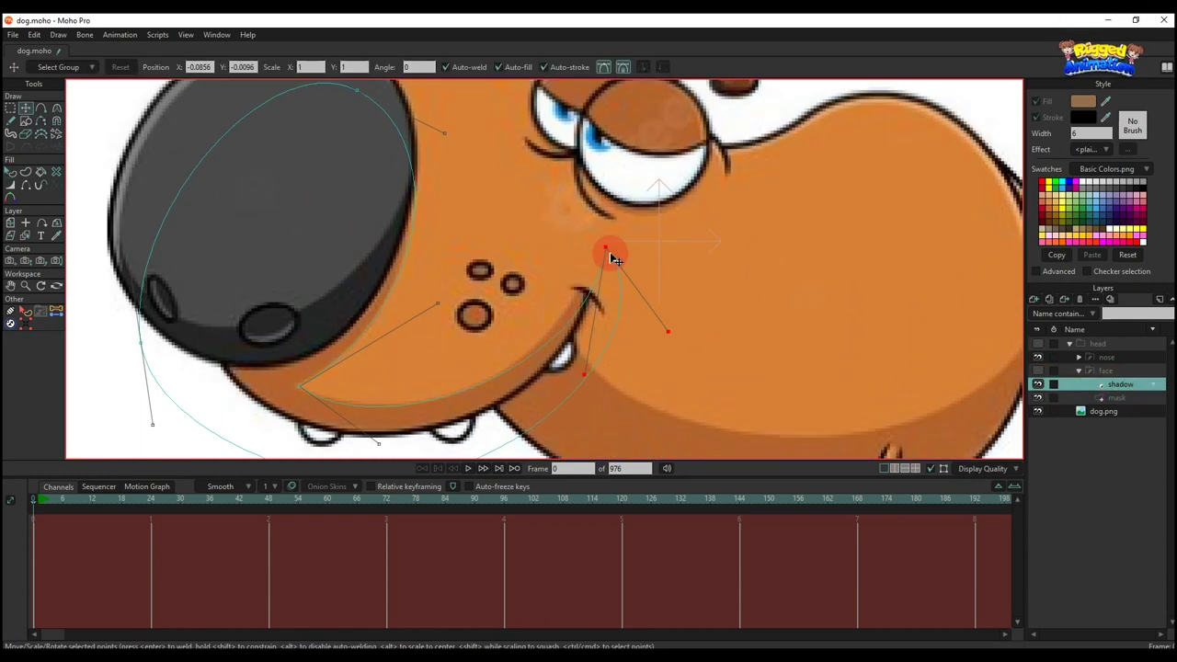
left_click_drag(611, 253, 582, 288)
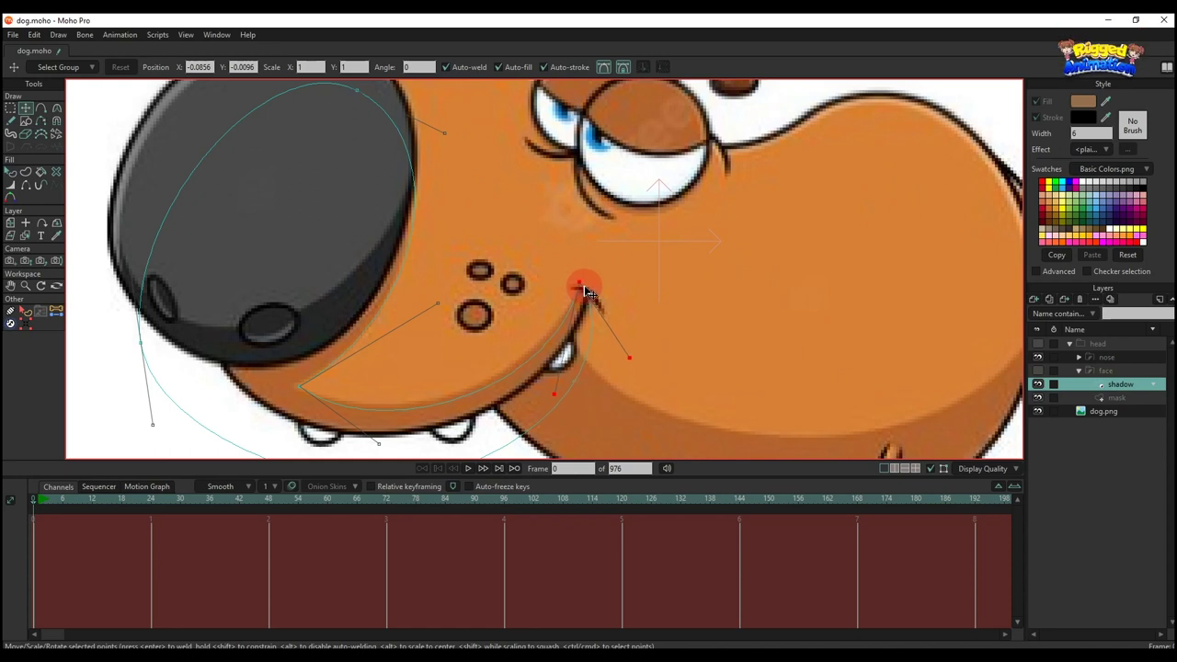
left_click(558, 379)
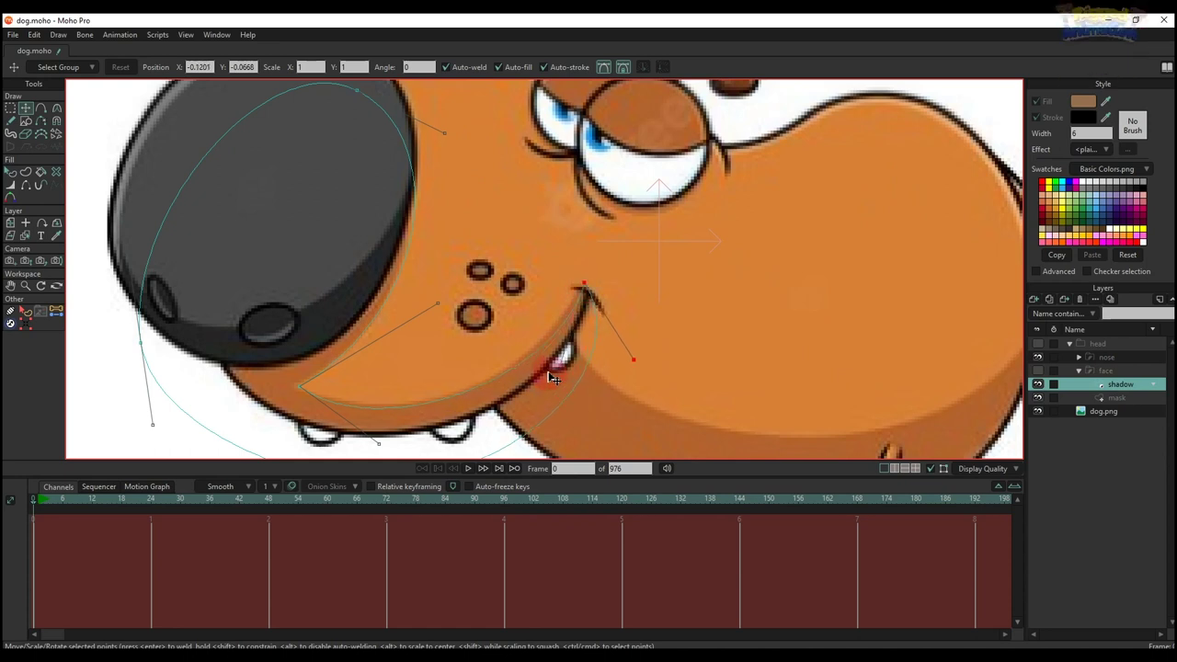
left_click(364, 448)
Show the head group and fine-tune the shadow's end point at the mouth corner
left_click(1052, 344)
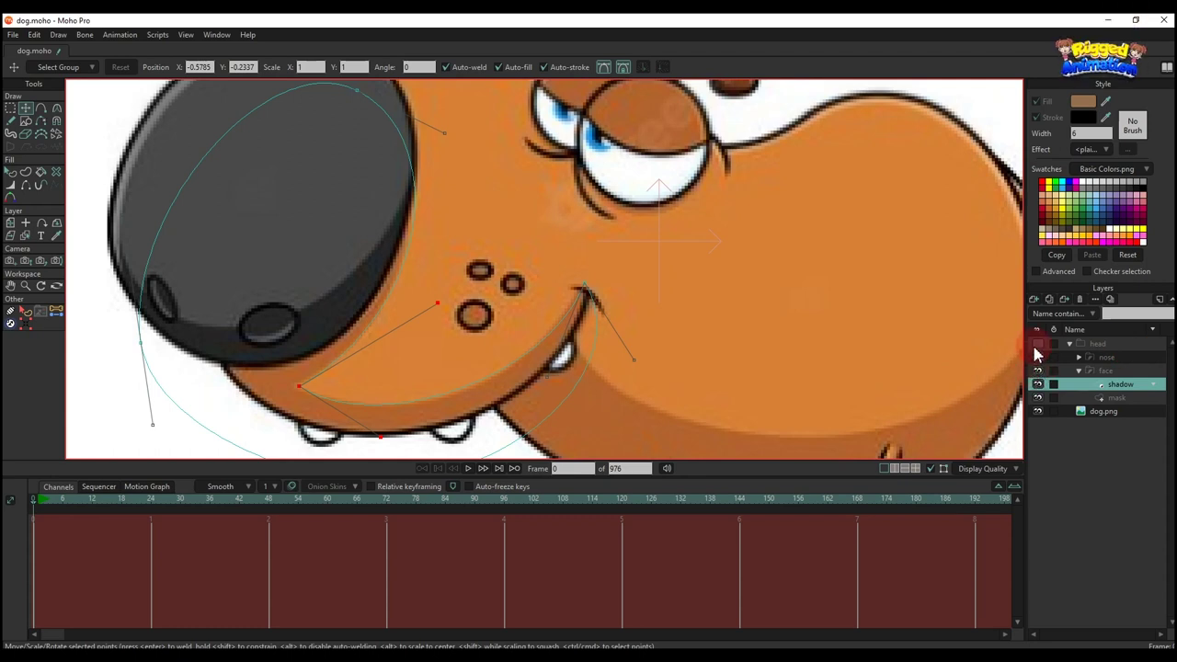
left_click(1038, 345)
left_click(596, 273)
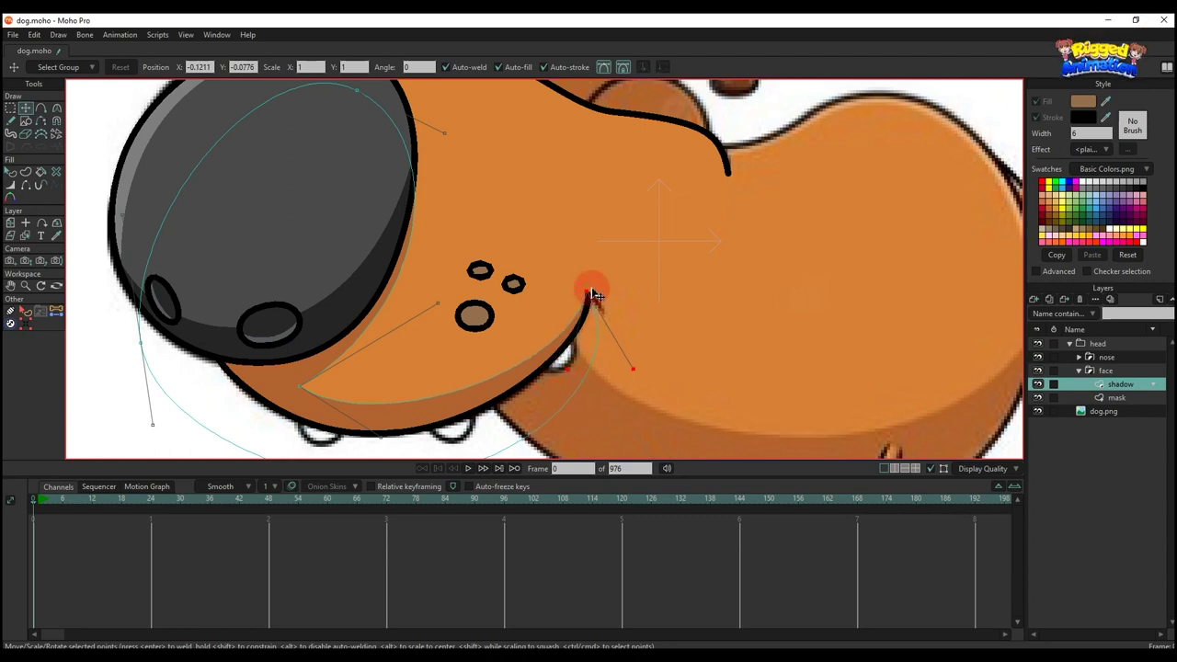
key("q")
scroll(547, 388, "down", 5)
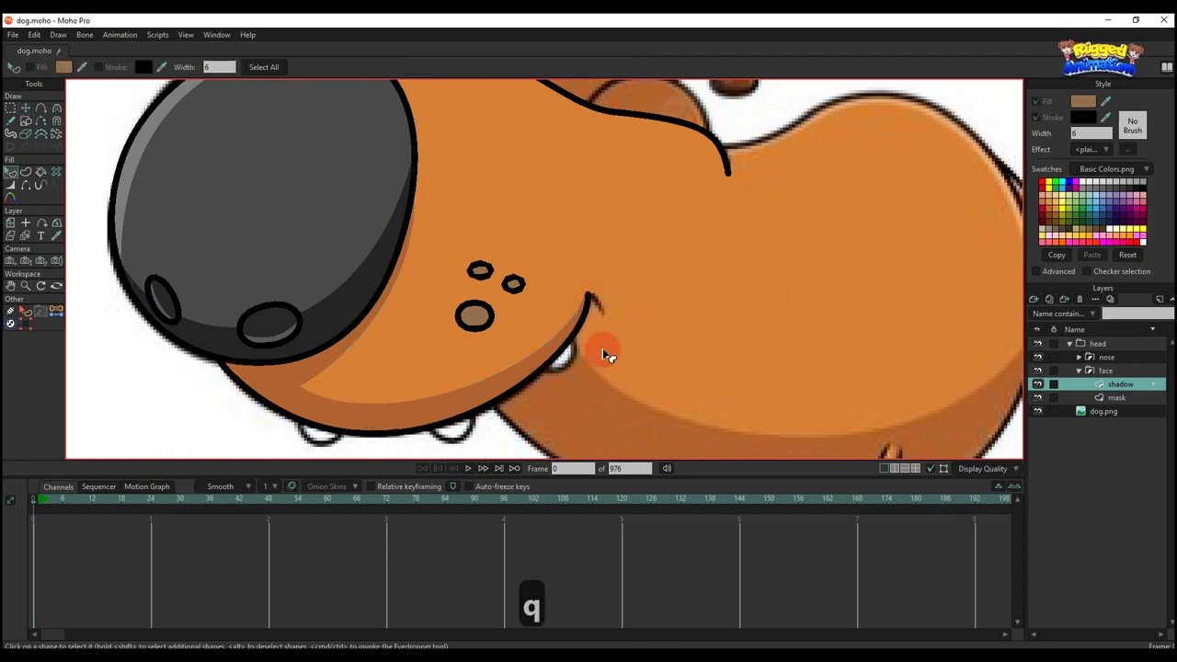
scroll(568, 320, "up", 1)
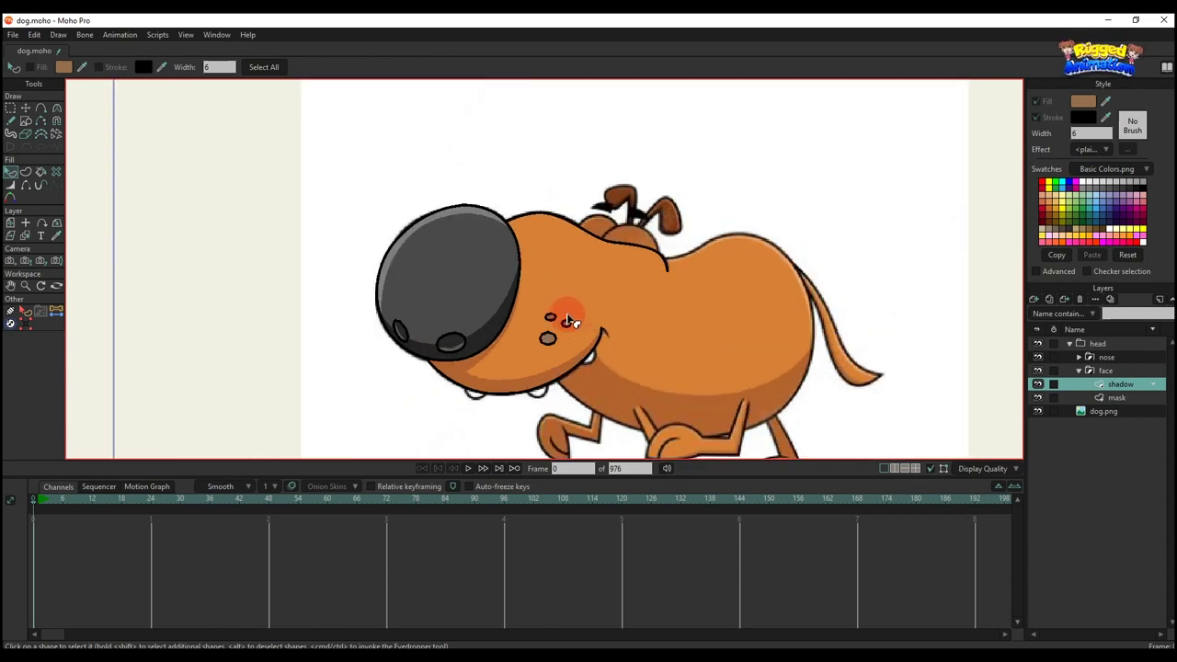
Hide the head group again and collapse the face group
key("t")
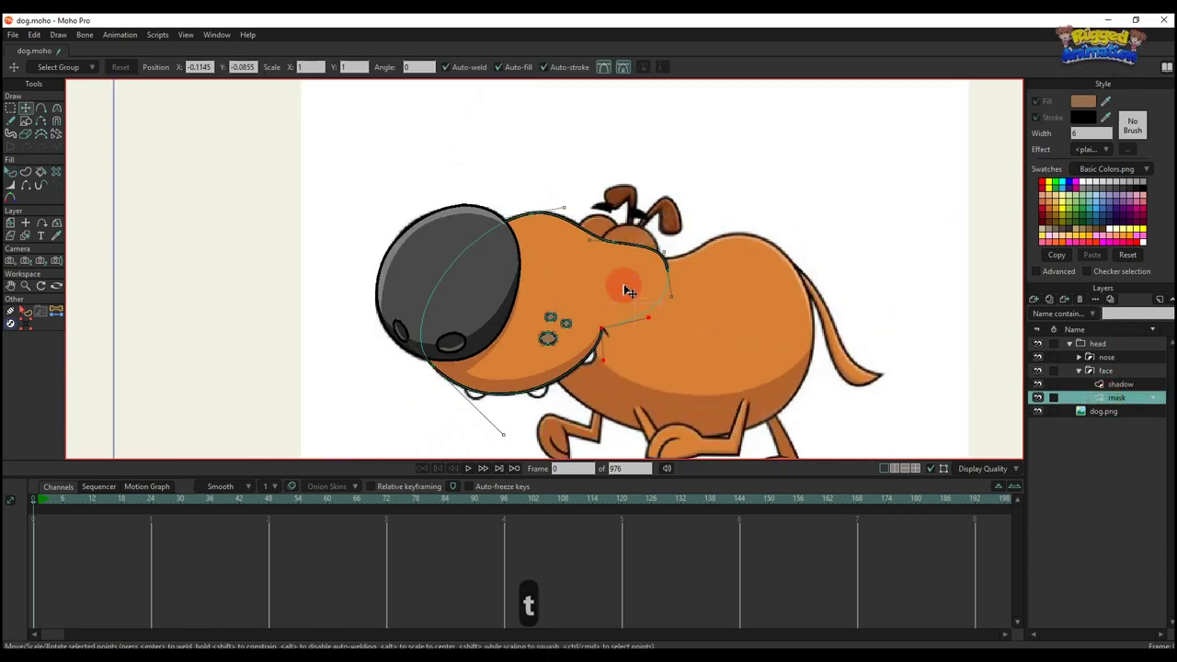
scroll(826, 309, "up", 1)
left_click(1039, 358)
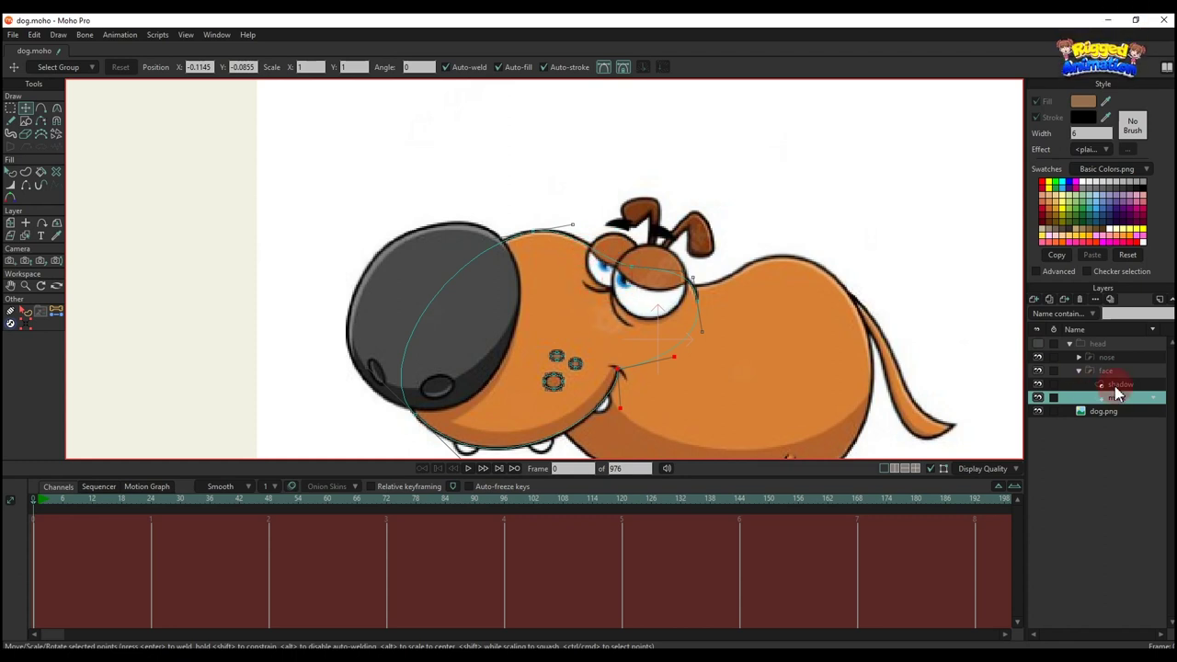
left_click(1100, 373)
left_click(1079, 370)
Add a vector layer above the nose group inside the head group and name it eye r
left_click(1111, 358)
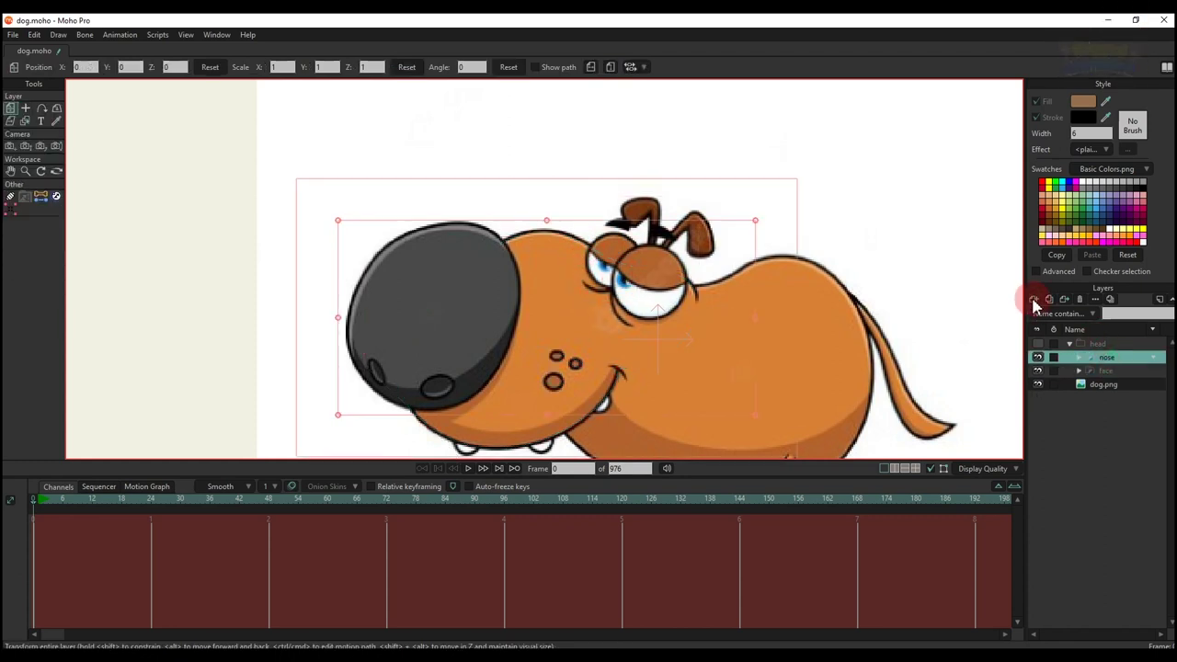
left_click(1033, 301)
left_click(1044, 306)
left_click(1033, 299)
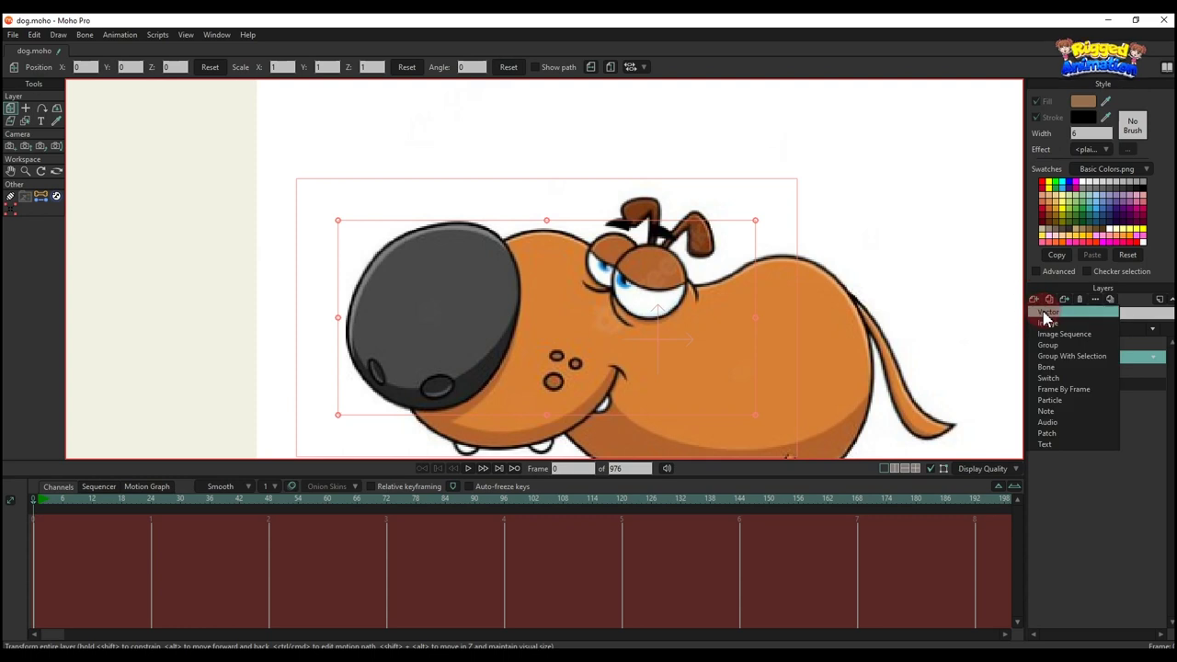
left_click(1110, 360)
double_click(1110, 358)
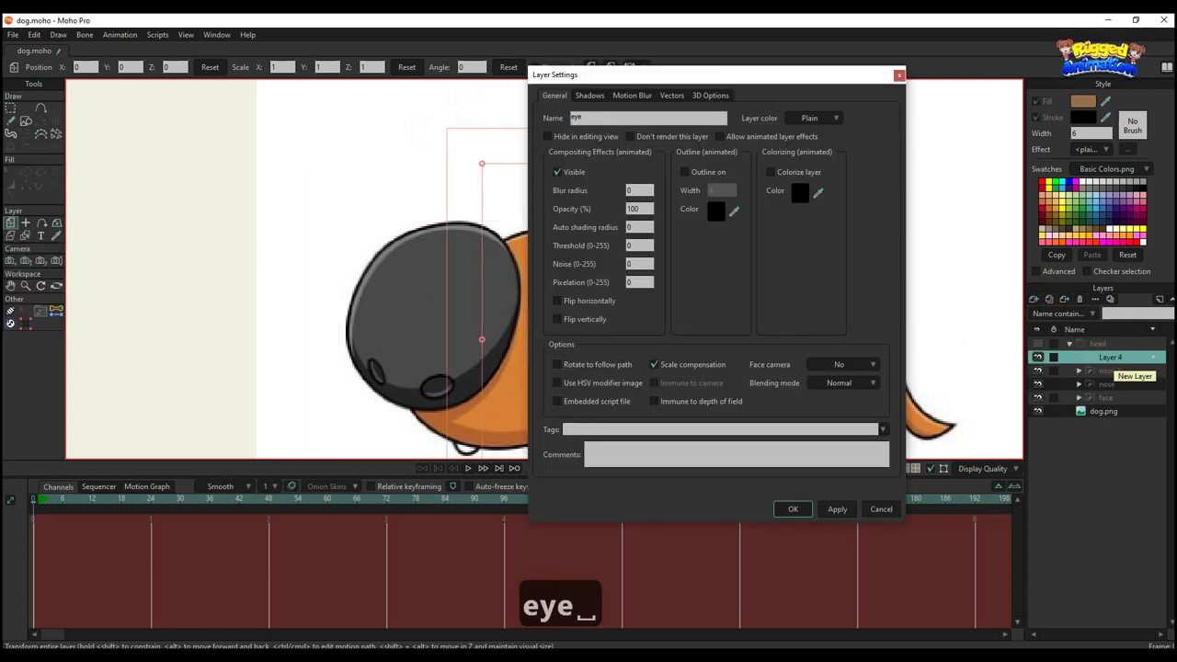
type("eye_l")
key("BackSpace")
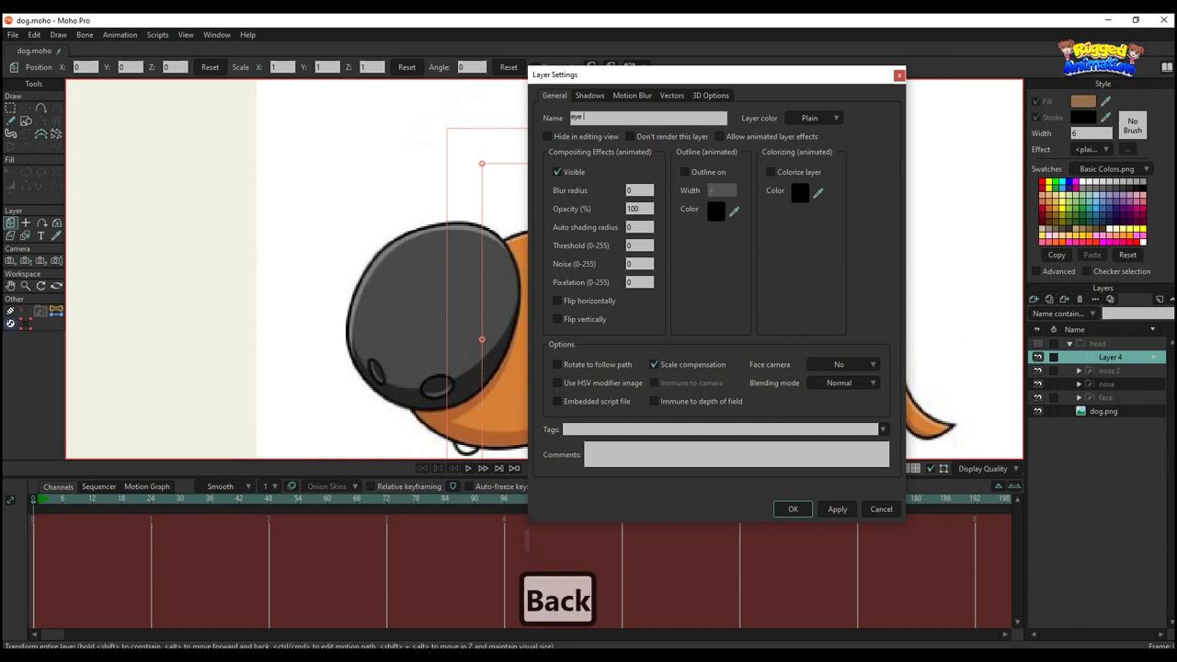
key("Return")
Put the new eye layer in its own group and name the group eye r
right_click(1120, 358)
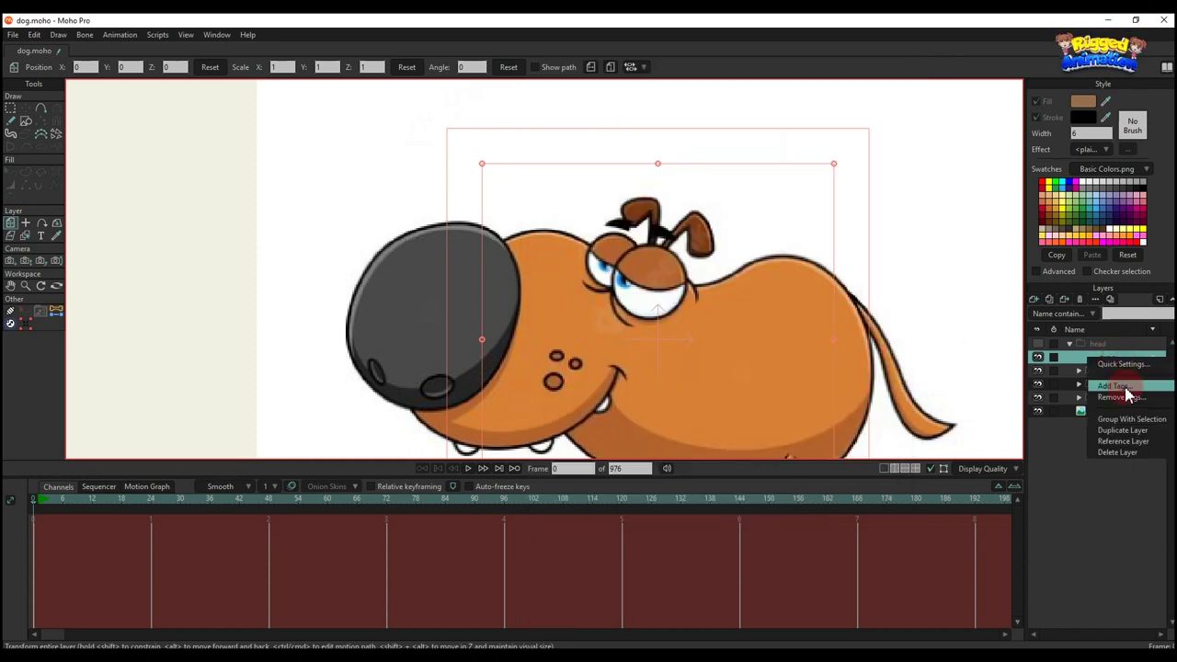
left_click(1130, 420)
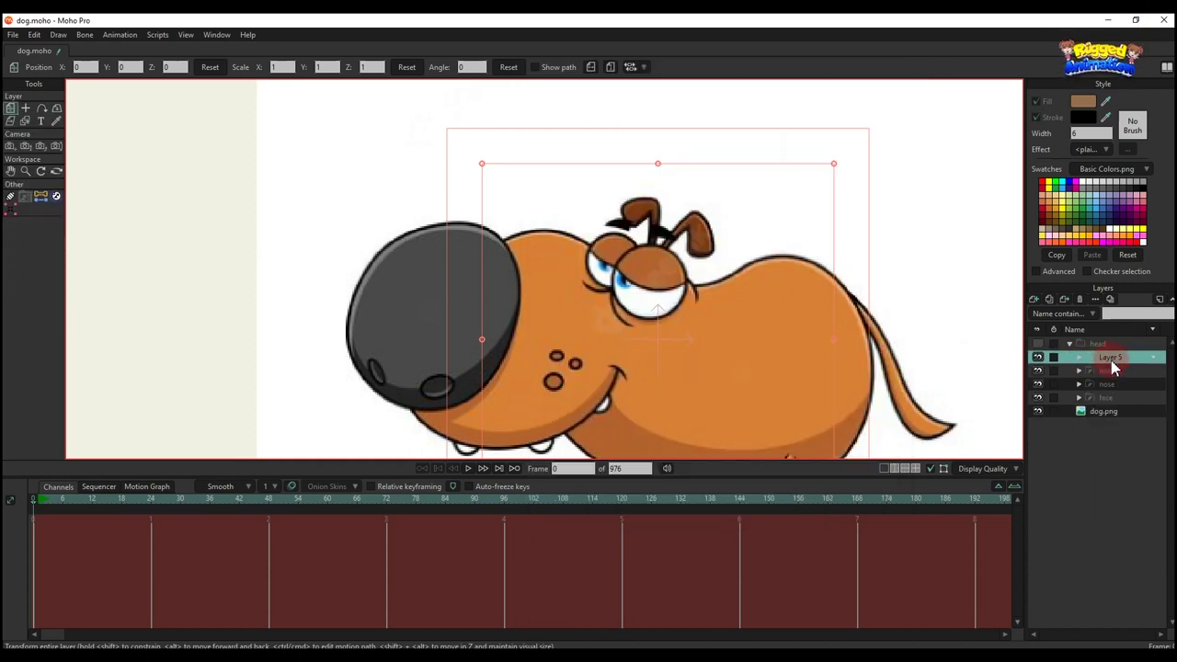
double_click(1111, 359)
type("eye_r")
key("Return")
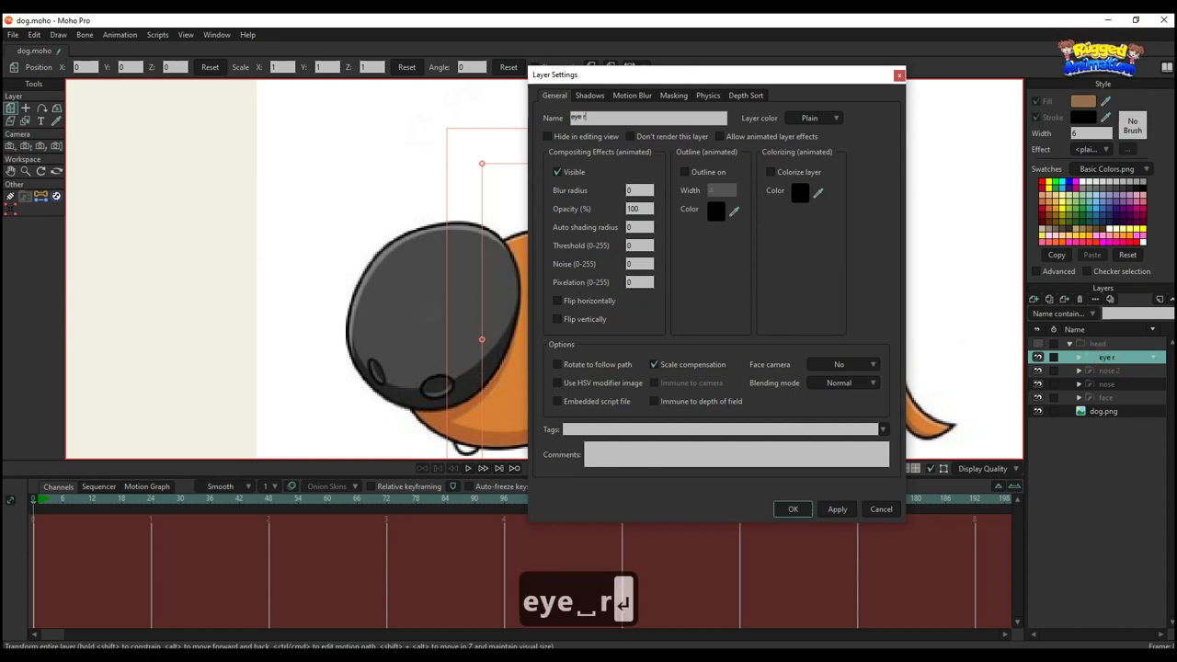
Draw a circle over the dog's front eye on the vector layer in the eye r group and fit it to the outline
left_click(1112, 371)
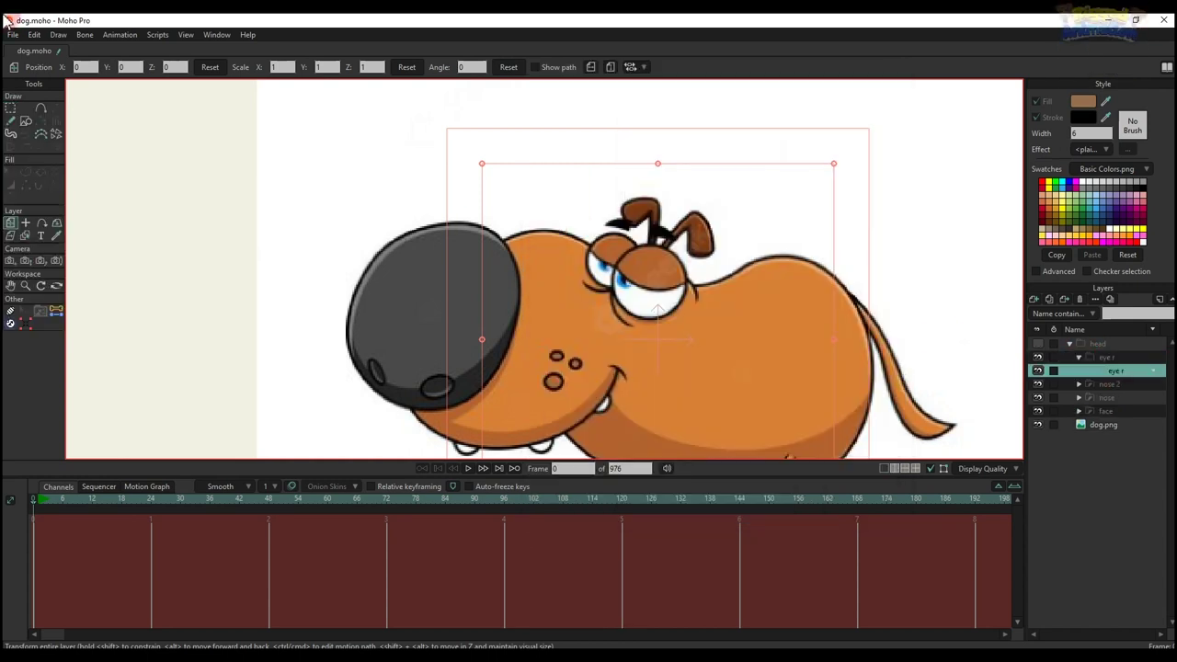
left_click(25, 120)
scroll(601, 266, "up", 2)
scroll(601, 266, "up", 2)
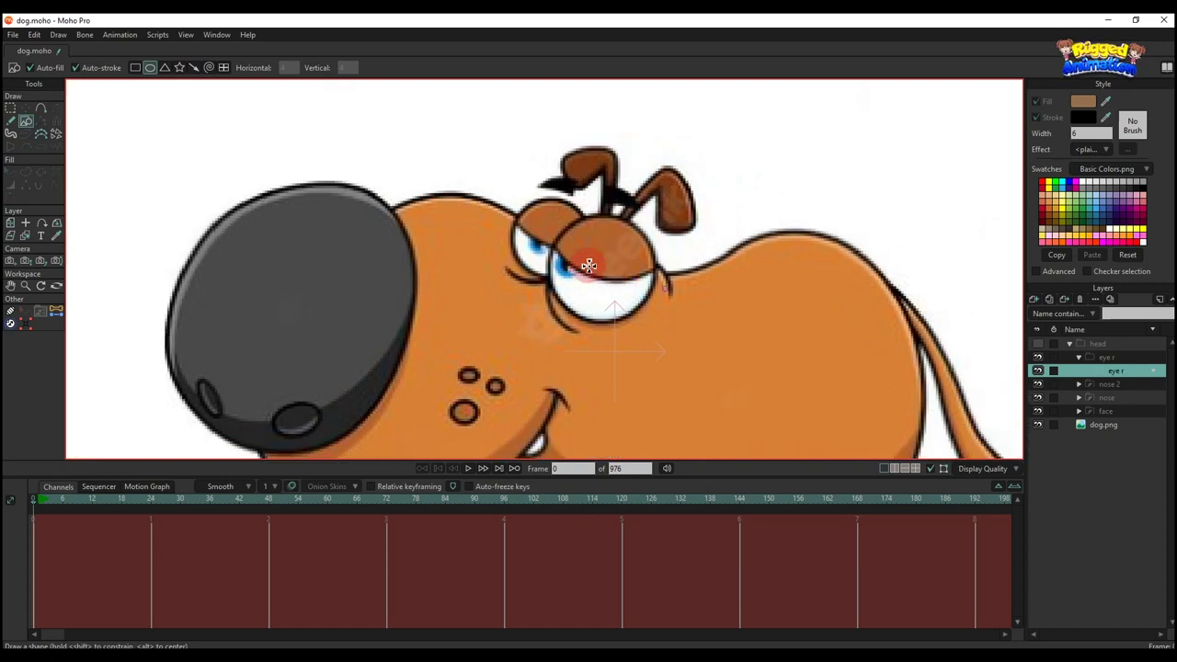
left_click_drag(600, 266, 523, 212)
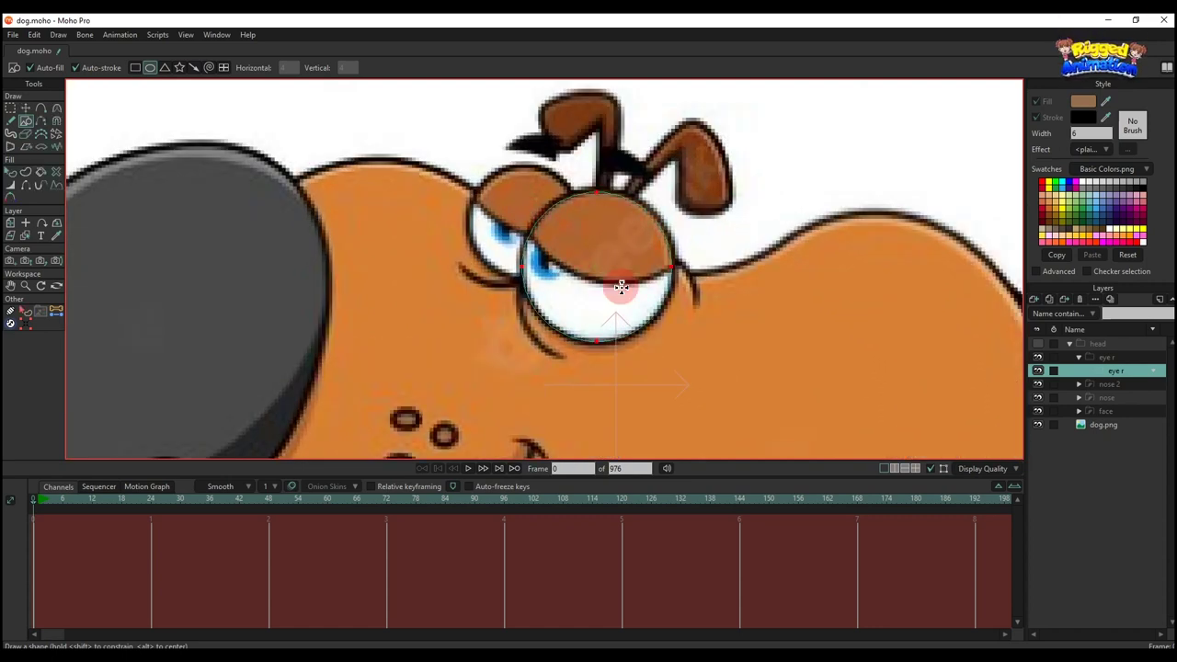
scroll(560, 281, "up", 3)
key("t")
scroll(552, 285, "down", 3)
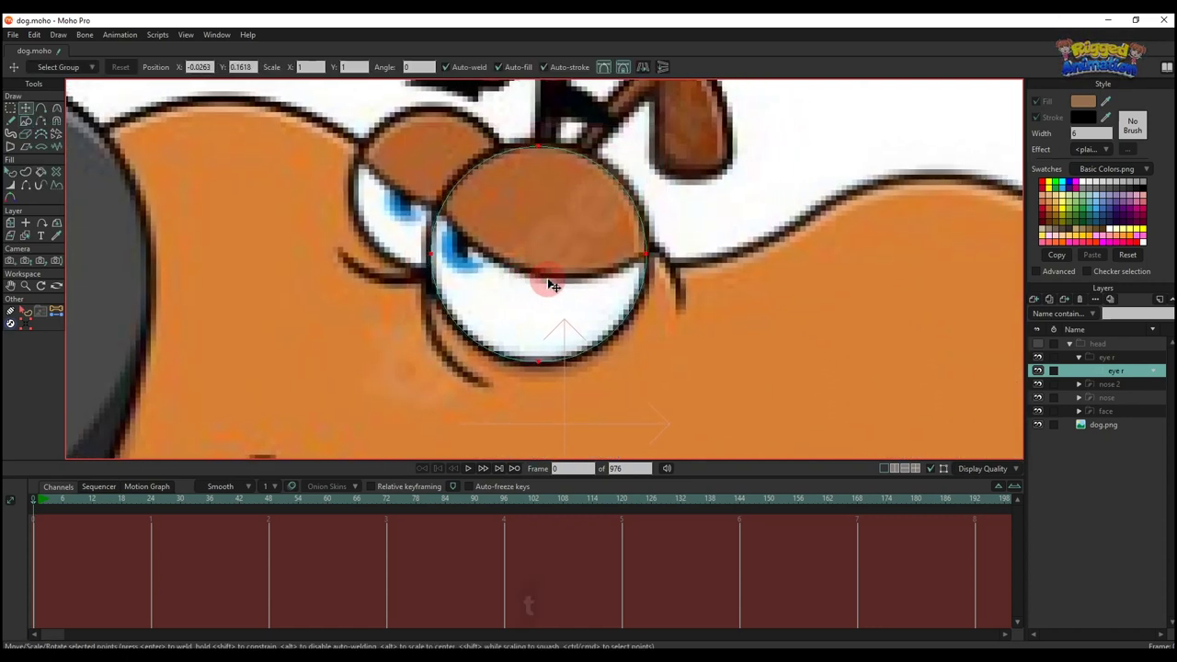
Fill the eye circle with the white sampled from the reference eye
key("q")
left_click(565, 288)
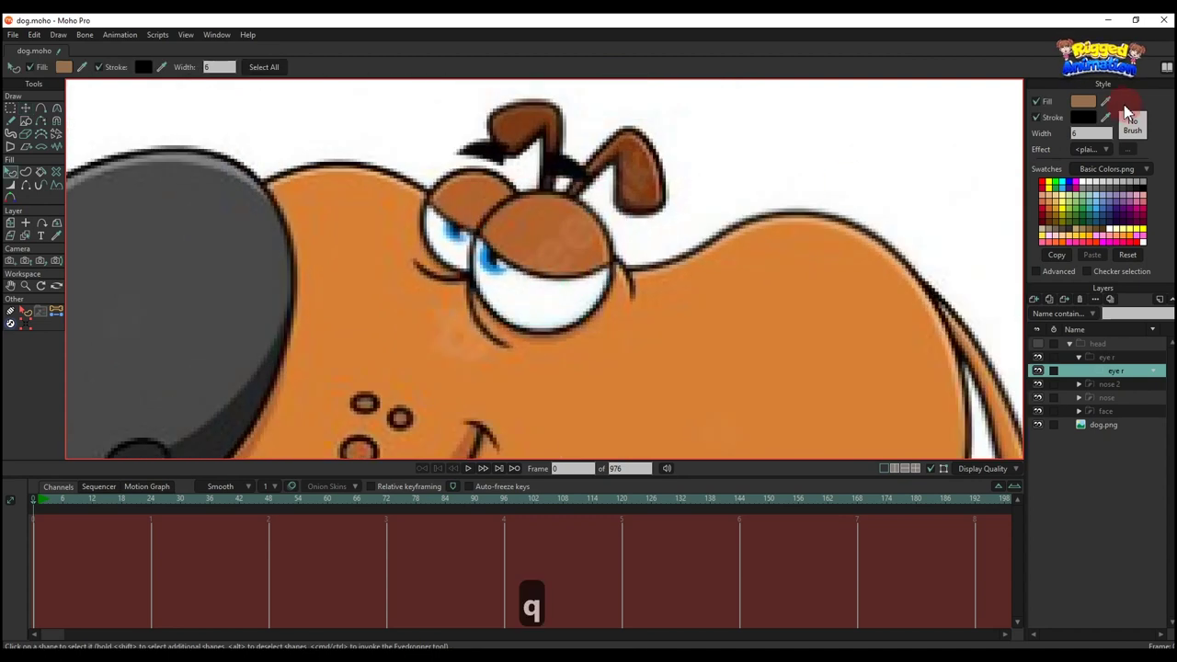
mouse_move(1107, 102)
left_mouse_down()
mouse_move(596, 255)
mouse_move(541, 299)
mouse_move(586, 310)
left_mouse_up()
Add a vector layer above the eye r layer inside the eye r group and name it eyeball
left_click(1035, 300)
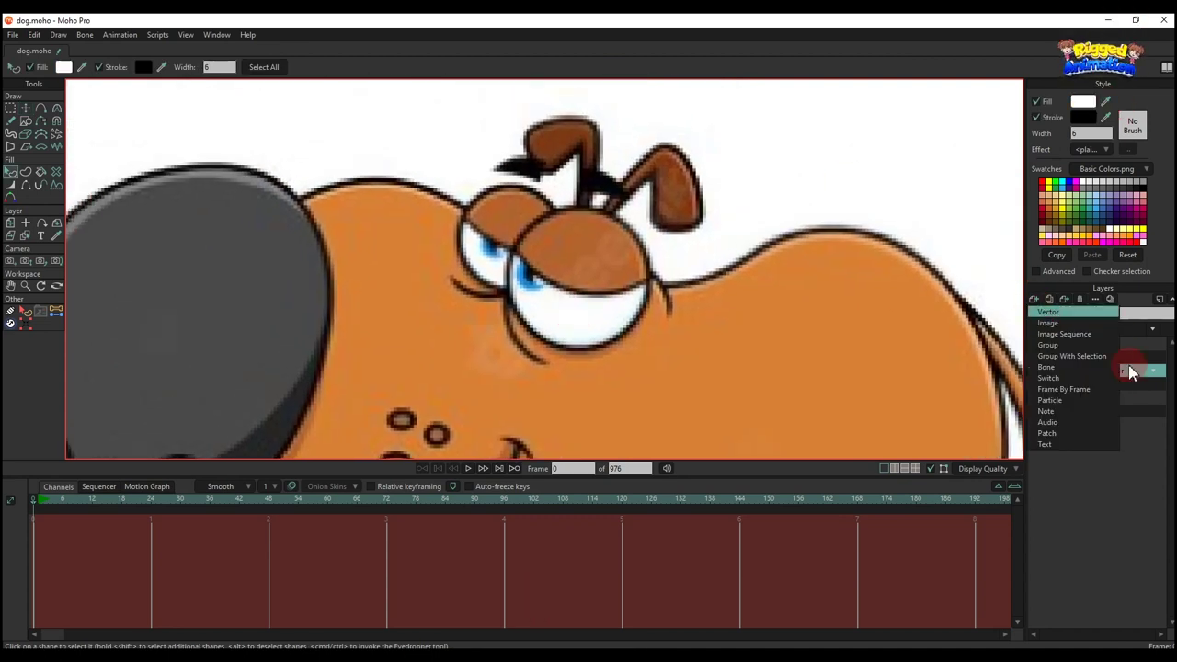
left_click(1108, 370)
double_click(1122, 372)
type("eye")
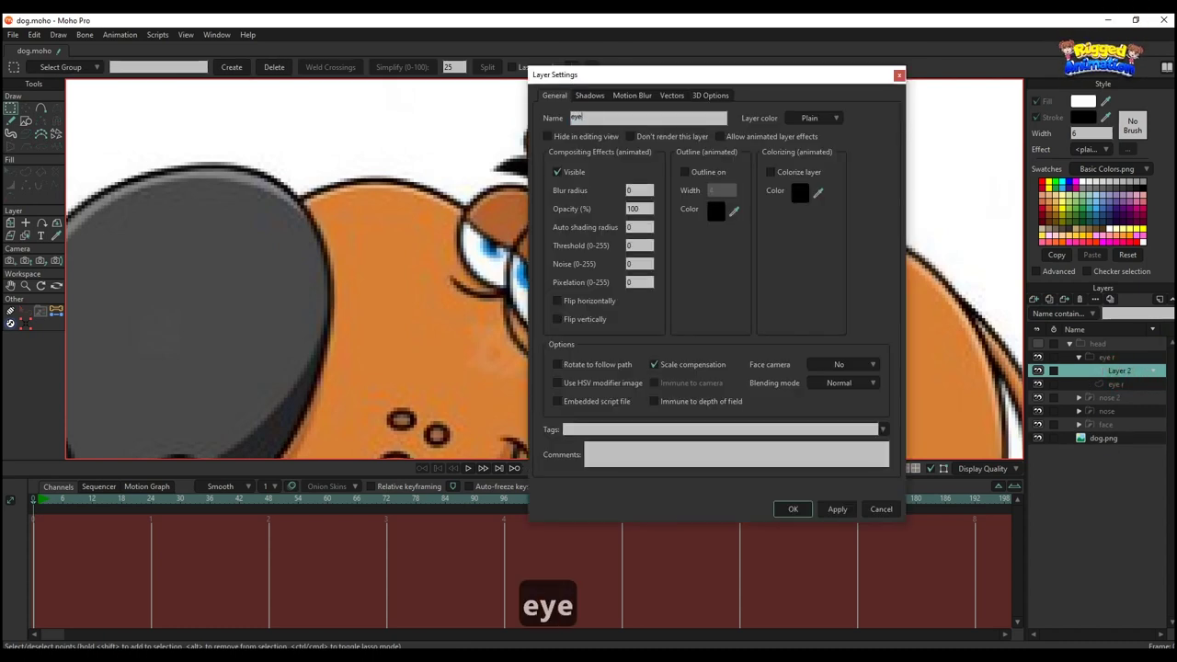
type("ball")
key("Return")
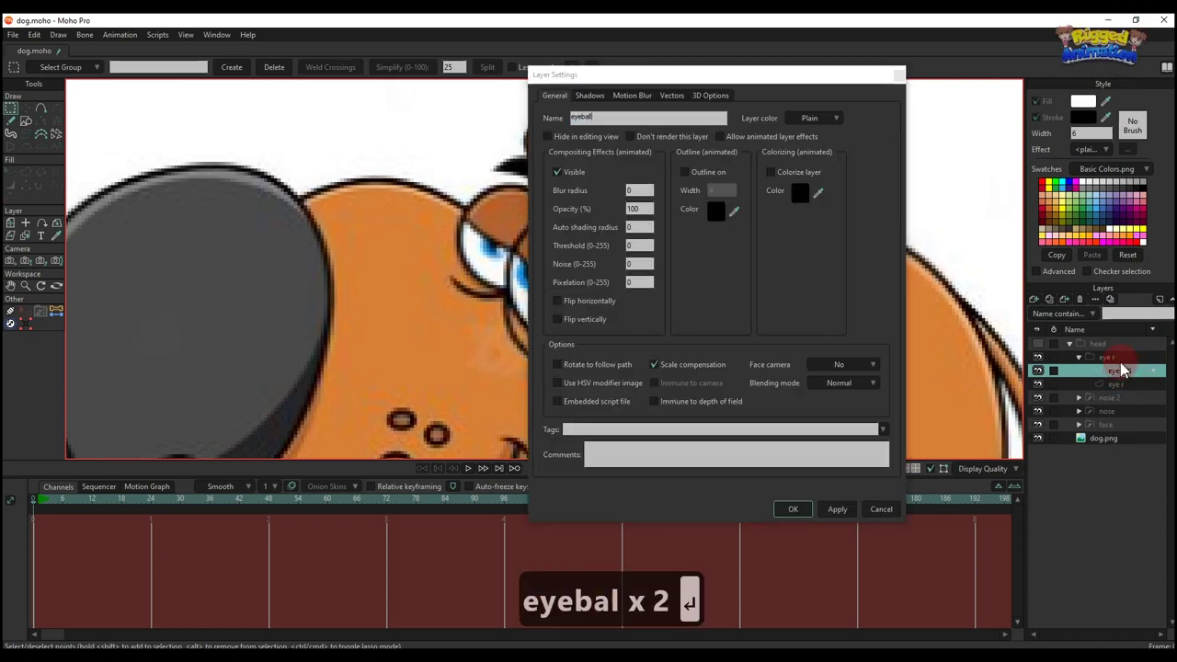
Draw a circle for the front eye's iris on the eyeball layer and move it over the reference iris
left_click(25, 120)
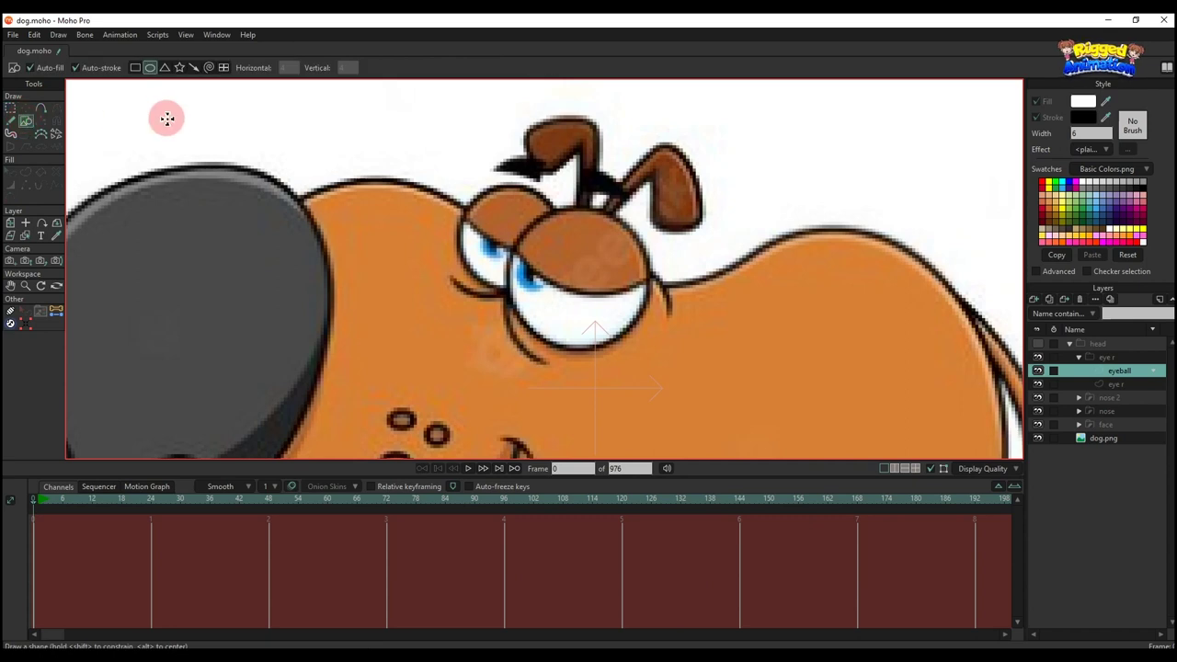
scroll(562, 249, "up", 2)
mouse_move(526, 272)
left_mouse_down()
mouse_move(495, 254)
mouse_move(488, 297)
left_mouse_up()
scroll(517, 262, "up", 2)
key("t")
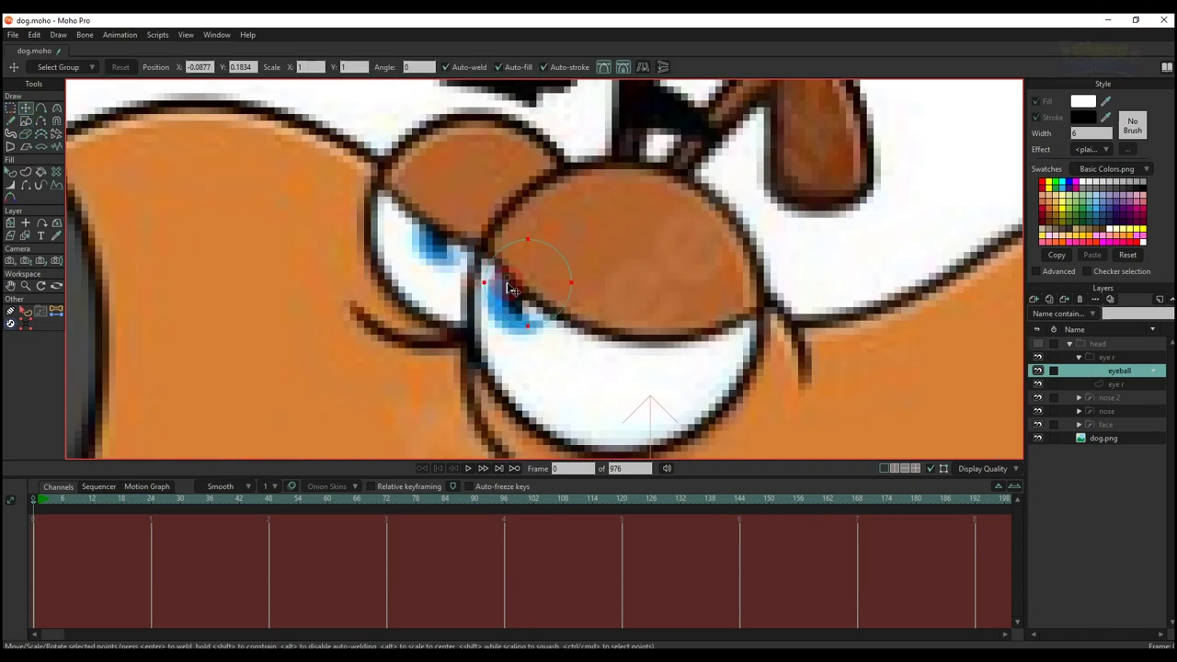
left_click_drag(572, 291, 526, 300)
Fill the iris circle with the blue sampled from the reference, brightened to 009BFD, and turn off its stroke
key("q")
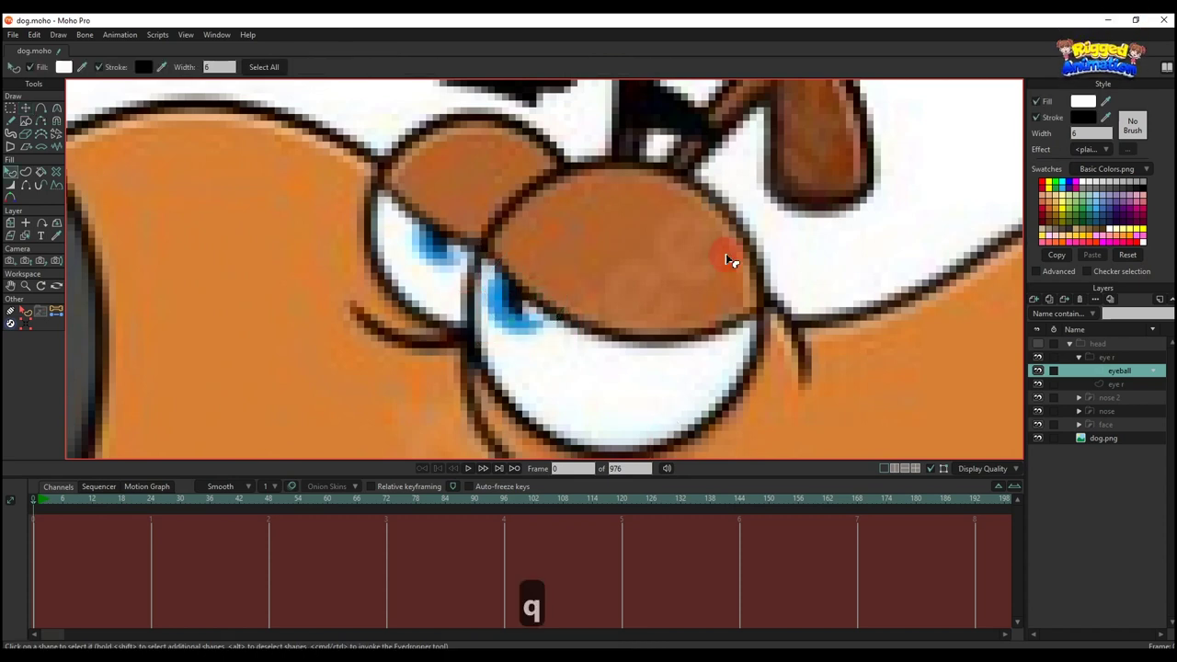
left_click(599, 268)
left_click(505, 313)
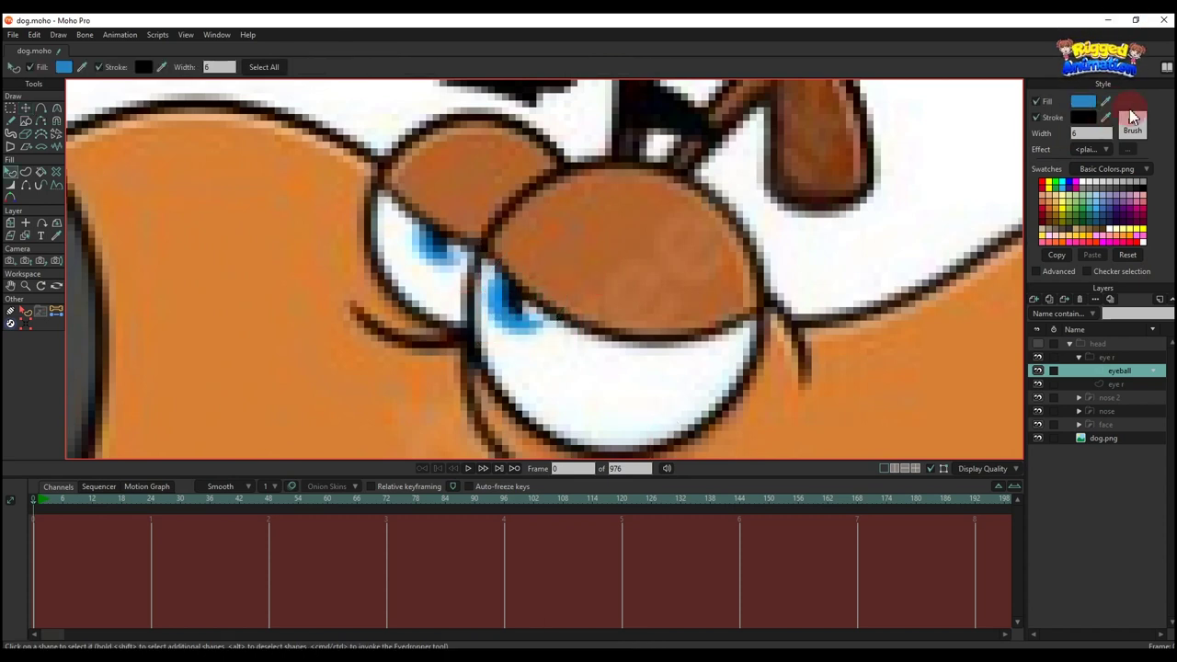
left_click(1037, 120)
left_click(1081, 104)
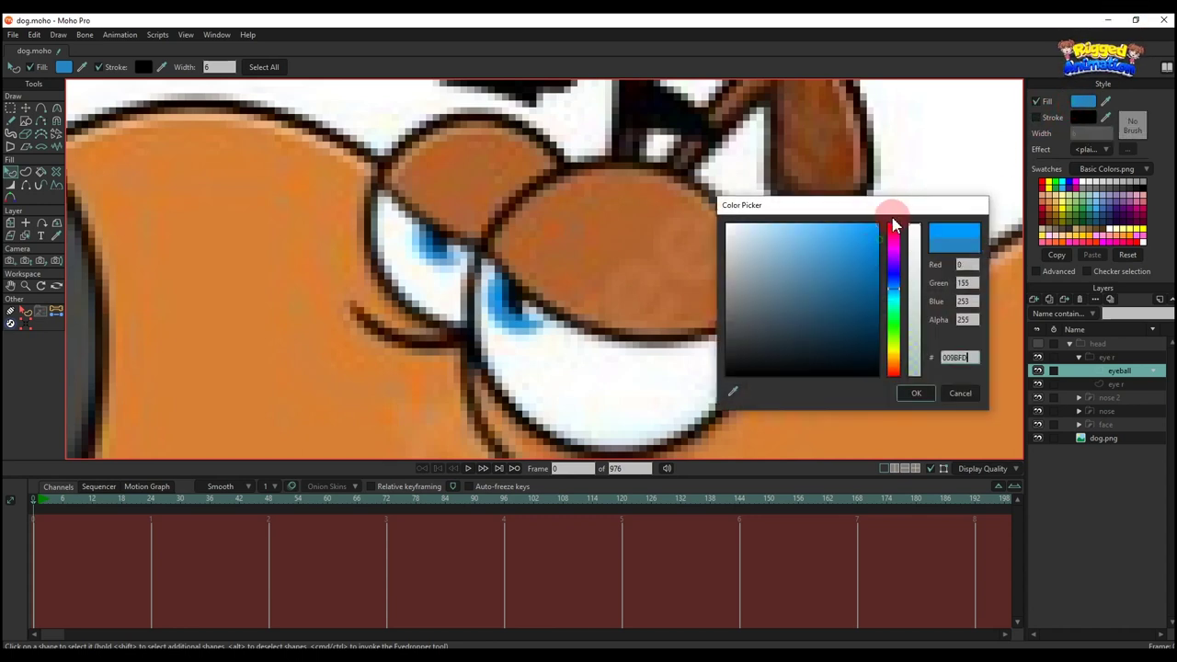
left_click(914, 391)
Duplicate the iris circle, shrink the copy around its center as the pupil, and fill it with black 000000
key("t")
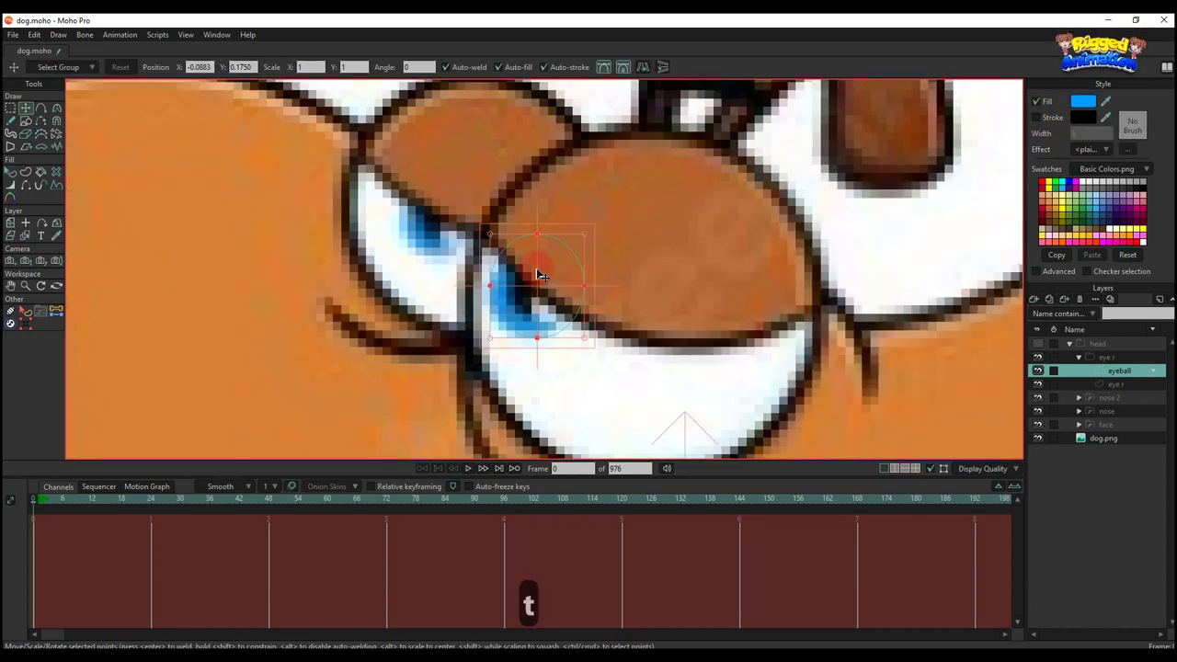
key("ctrl+c")
key("ctrl+v")
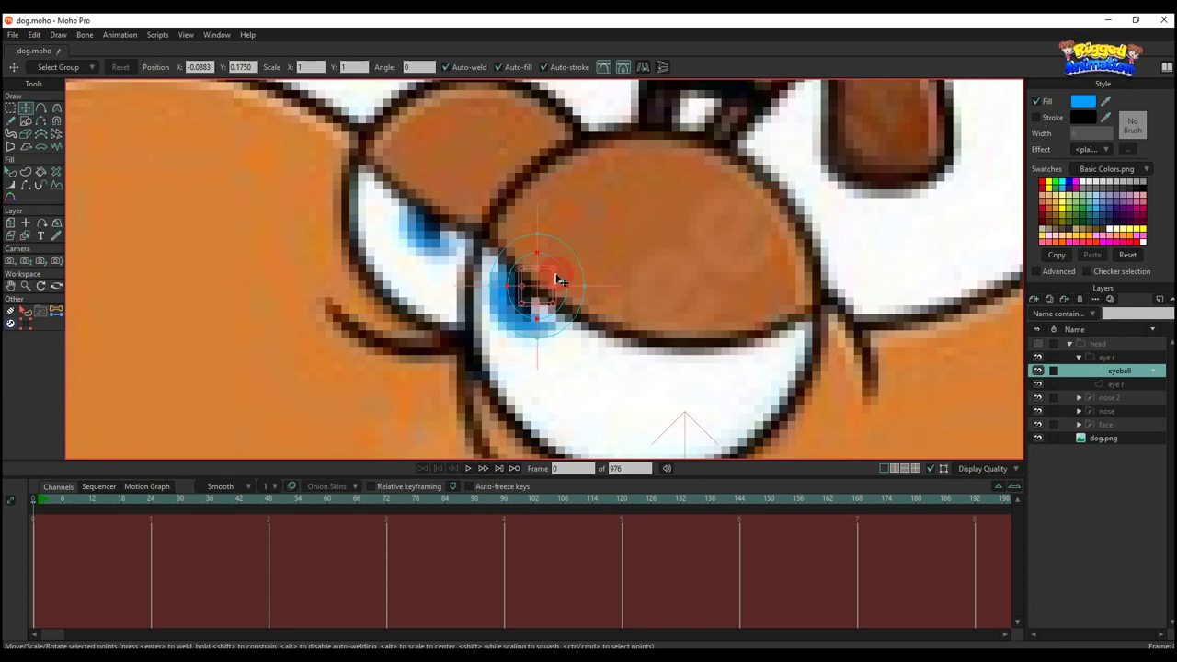
left_click(1084, 103)
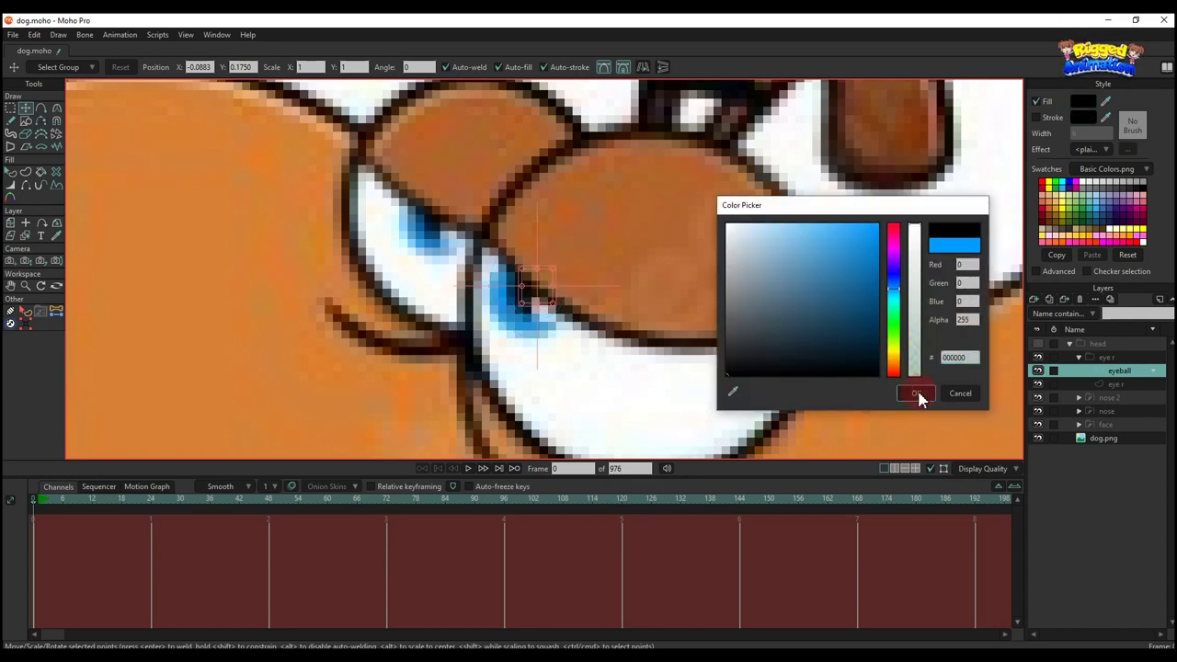
left_click(920, 394)
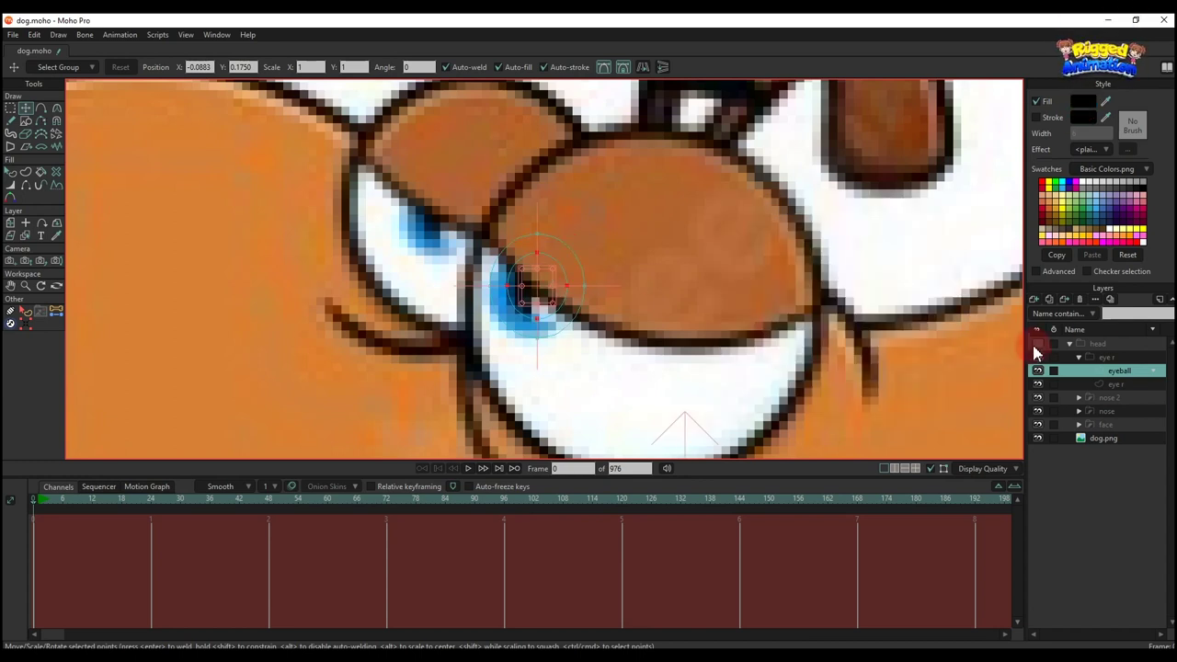
Duplicate the pupil, shrink the copy into a small highlight at the pupil's lower edge, and fill it with white FFFFFF
key("t")
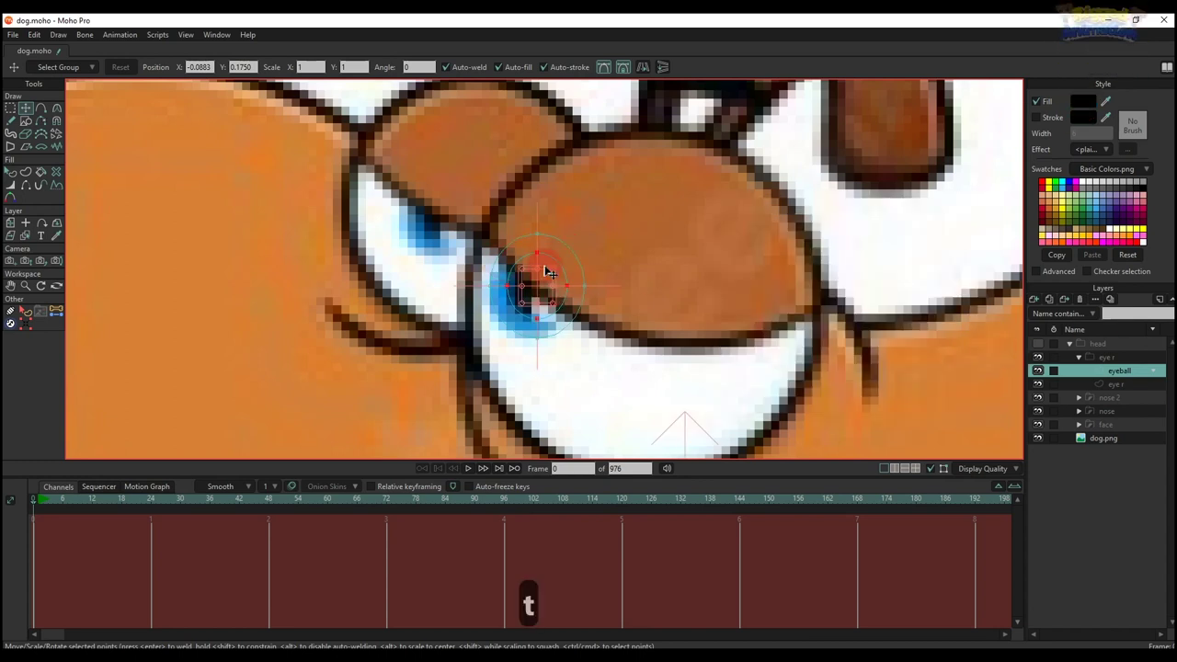
key("ctrl+c")
key("ctrl+v")
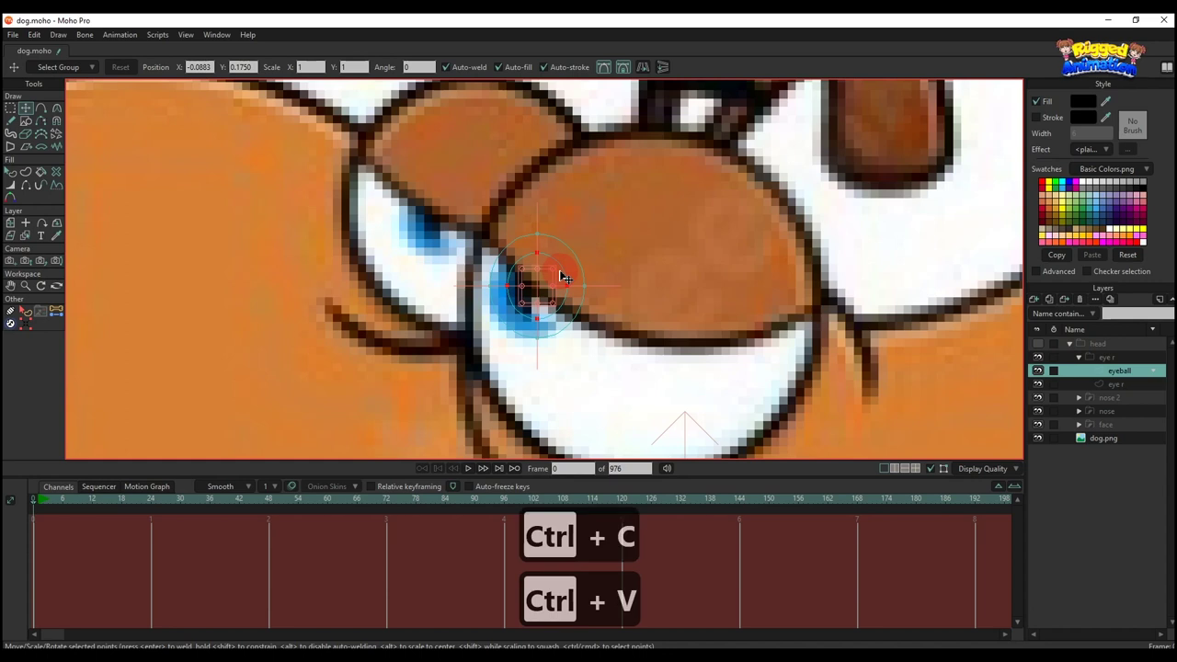
scroll(561, 272, "up", 2)
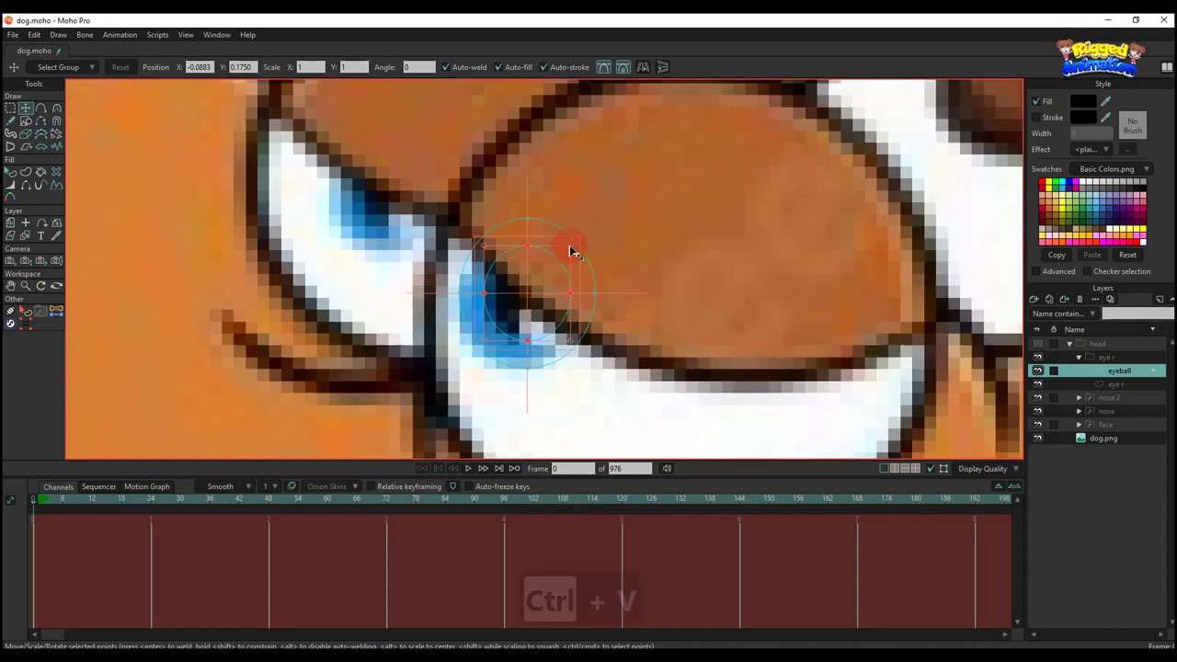
left_click_drag(570, 248, 544, 272)
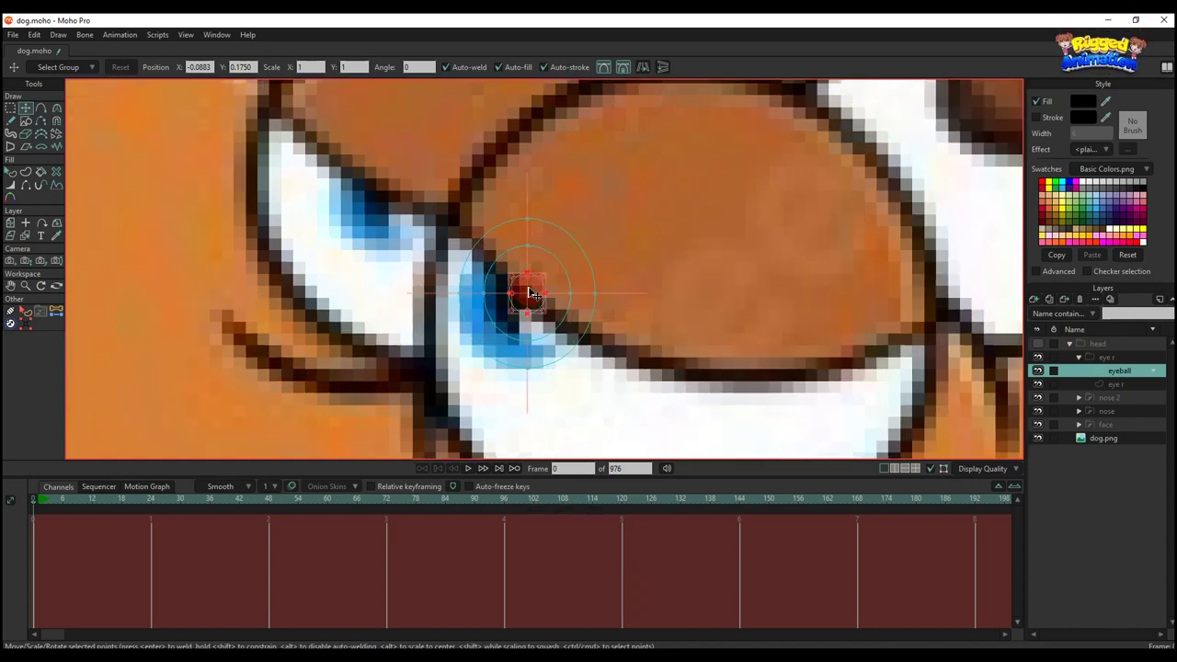
left_click_drag(545, 273, 546, 331)
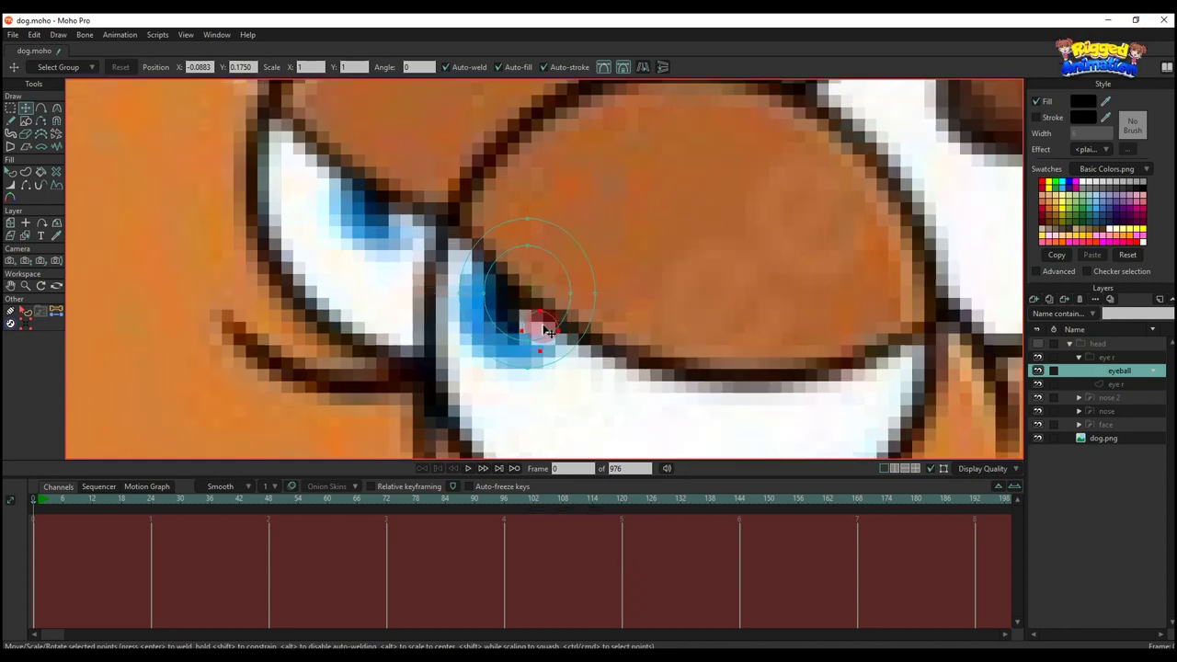
key("q")
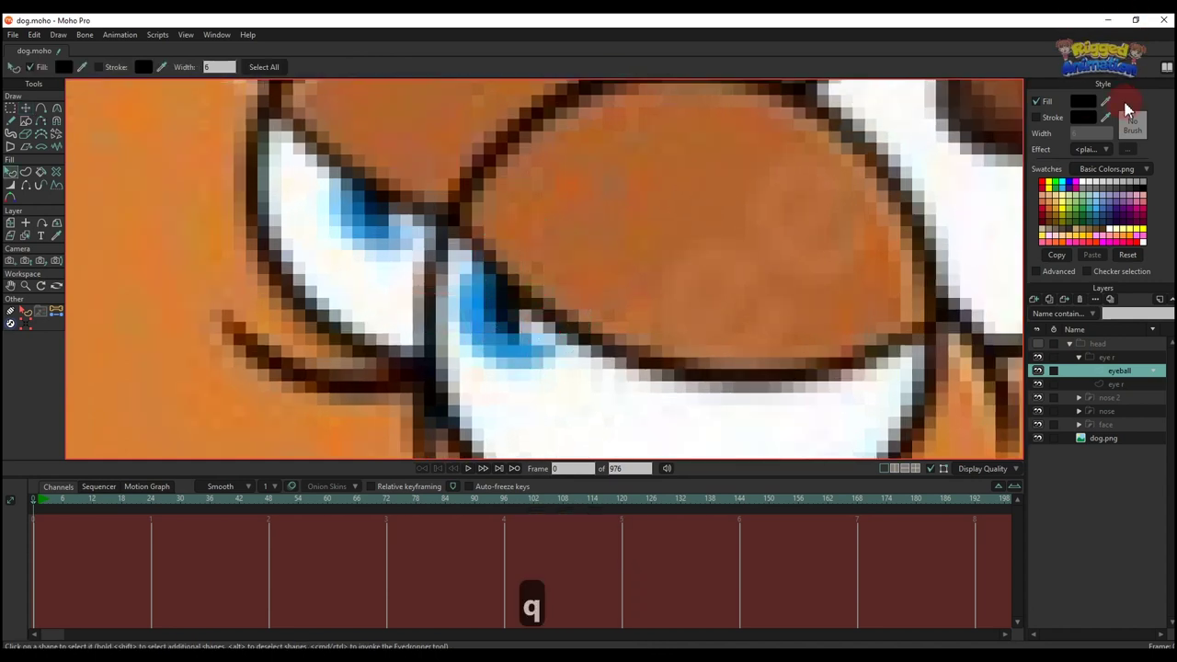
left_click(1085, 99)
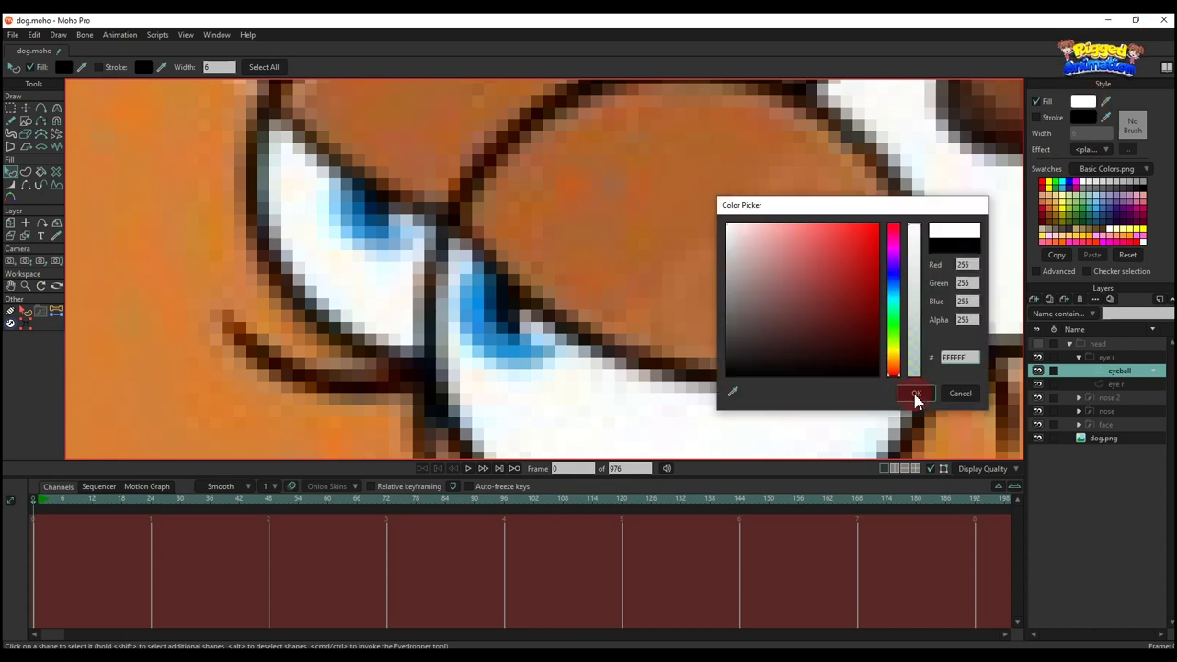
left_click(916, 393)
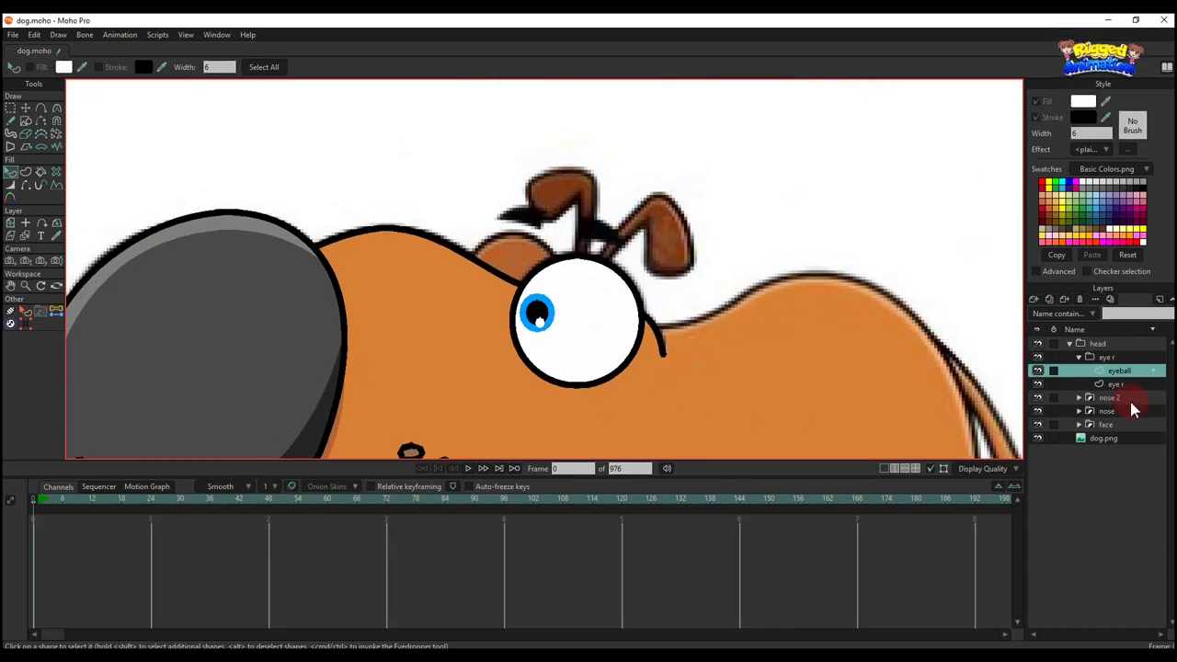
Show the head group again and set the eye r group's mask to Hide all
left_click(1038, 343)
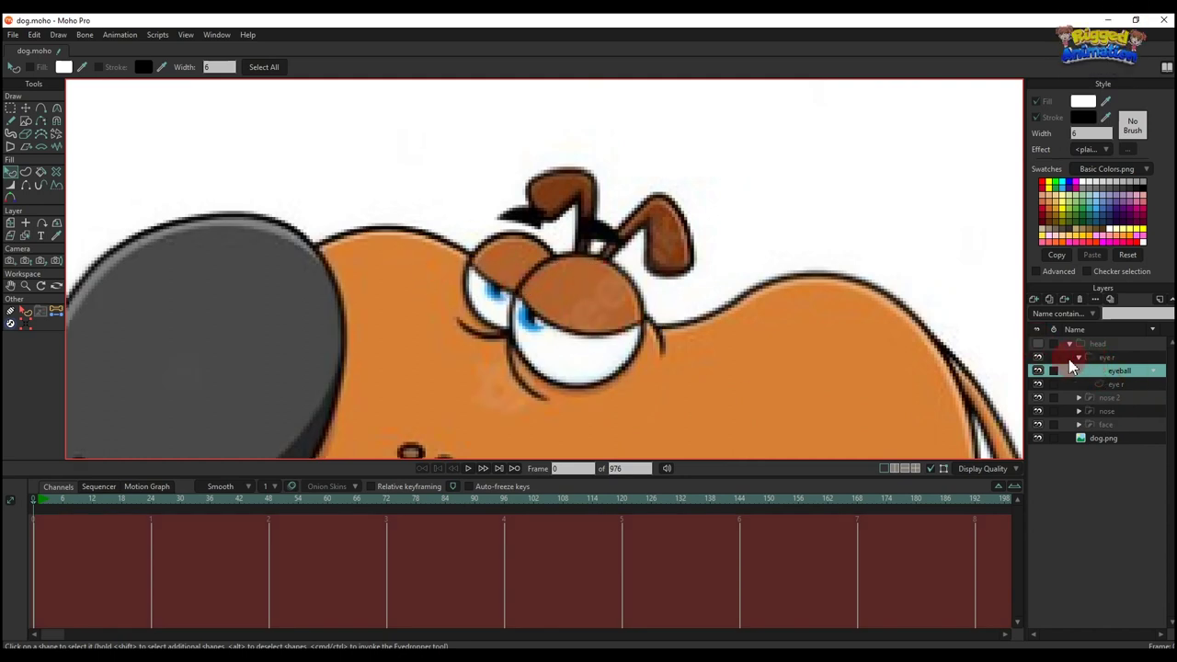
left_click(1038, 343)
left_click_drag(644, 287, 668, 300)
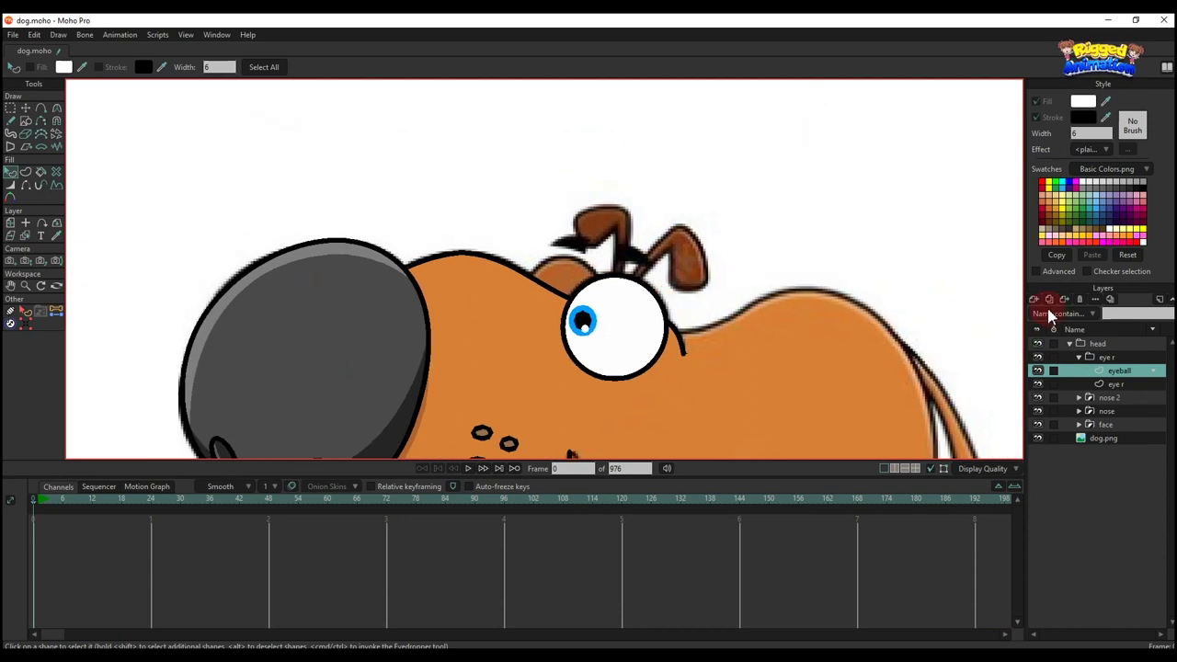
double_click(1113, 357)
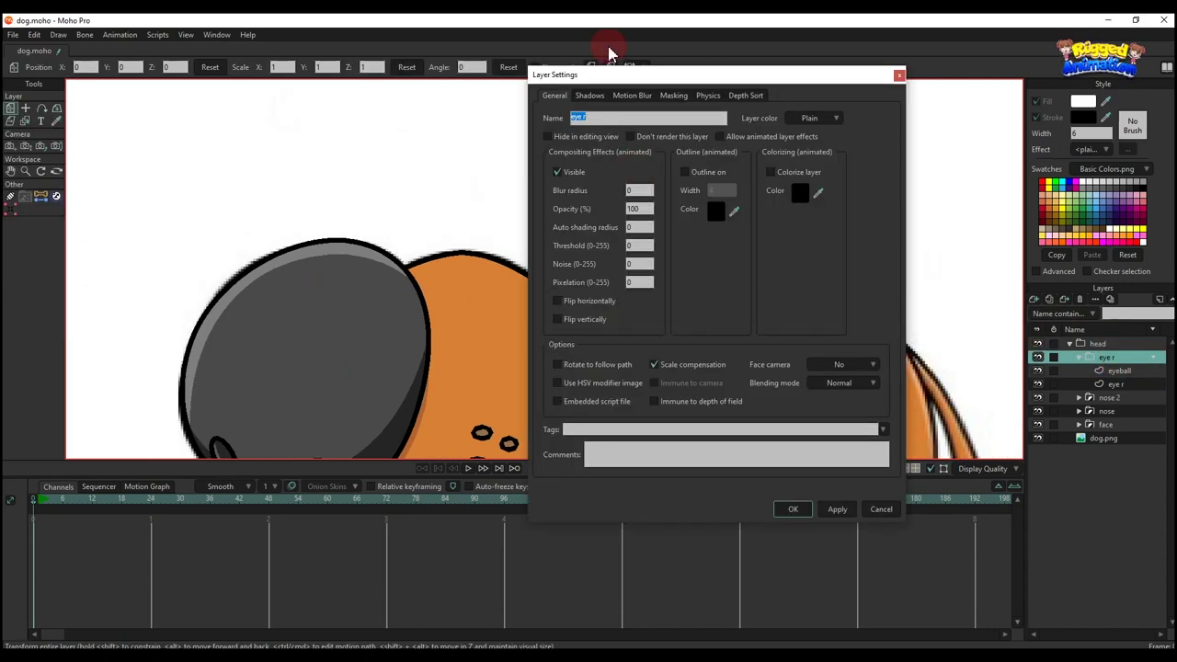
left_click(673, 96)
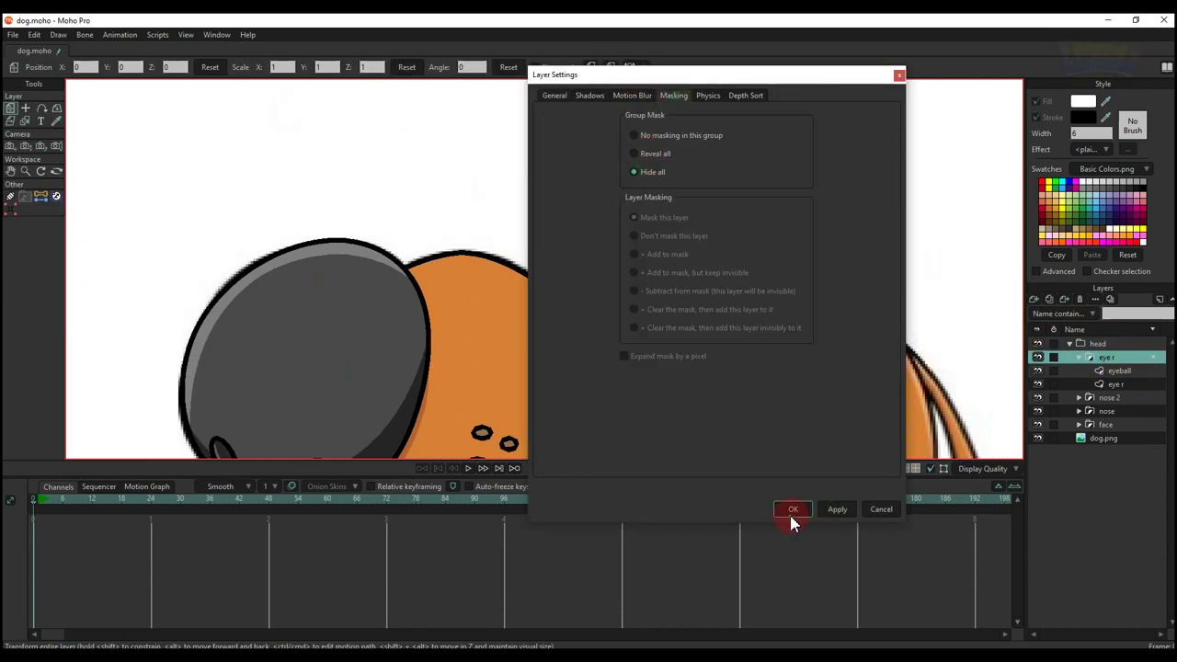
left_click(792, 510)
Add a vector layer above the eyeball layer in the eye r group for the eyelid
left_click(1114, 371)
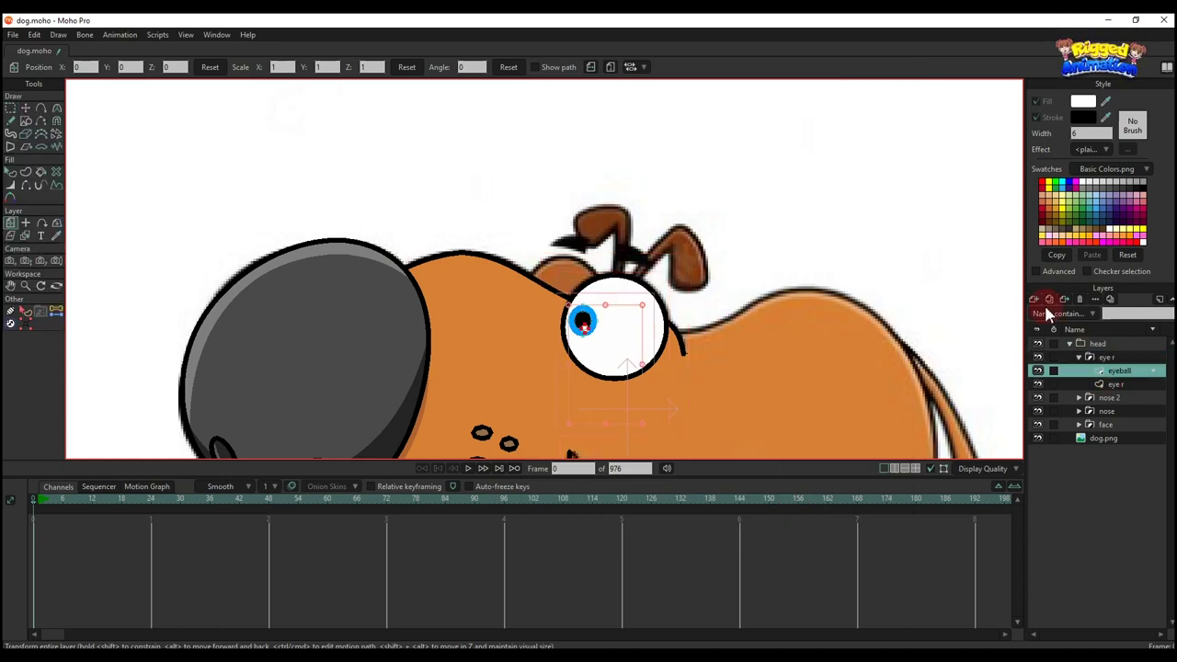
left_click(1050, 299)
left_click(1050, 312)
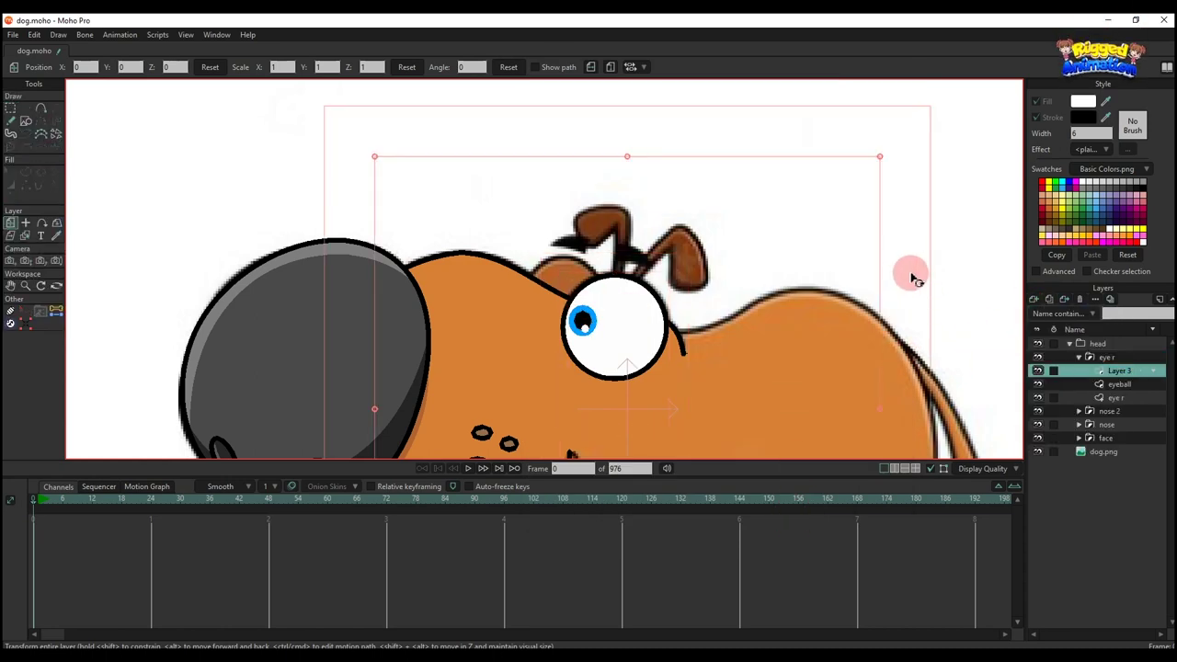
left_click(941, 267)
Draw an oval above the front eye, delete its lowest point to form an eyelid shape, and move it closer to the eye
left_click(27, 123)
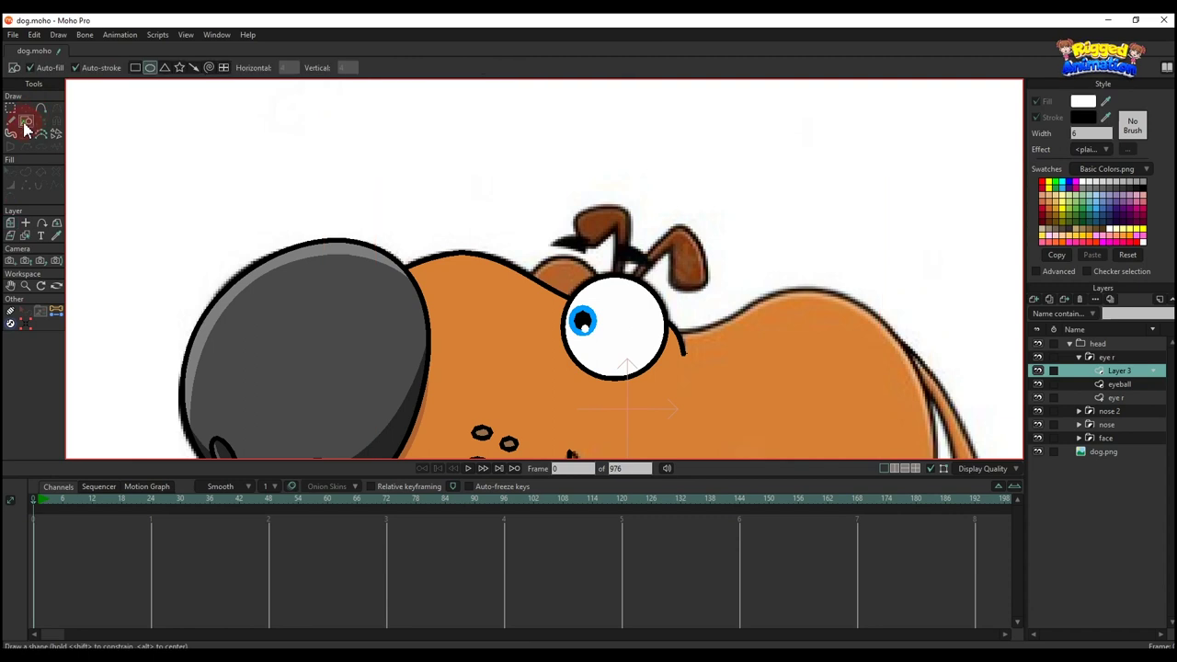
mouse_move(530, 178)
left_mouse_down()
mouse_move(705, 263)
mouse_move(678, 295)
mouse_move(661, 263)
mouse_move(617, 255)
mouse_move(543, 183)
mouse_move(634, 196)
mouse_move(625, 190)
left_mouse_up()
key("t")
key("h")
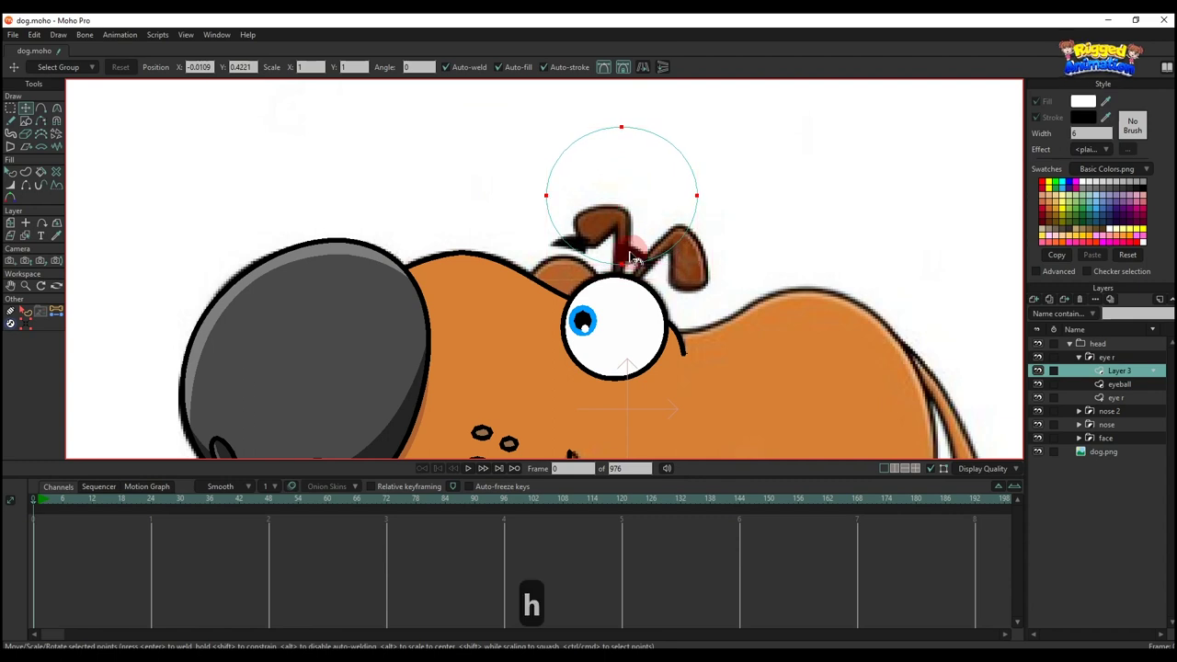
key("g")
left_click(657, 291)
key("BackSpace")
left_click(623, 178)
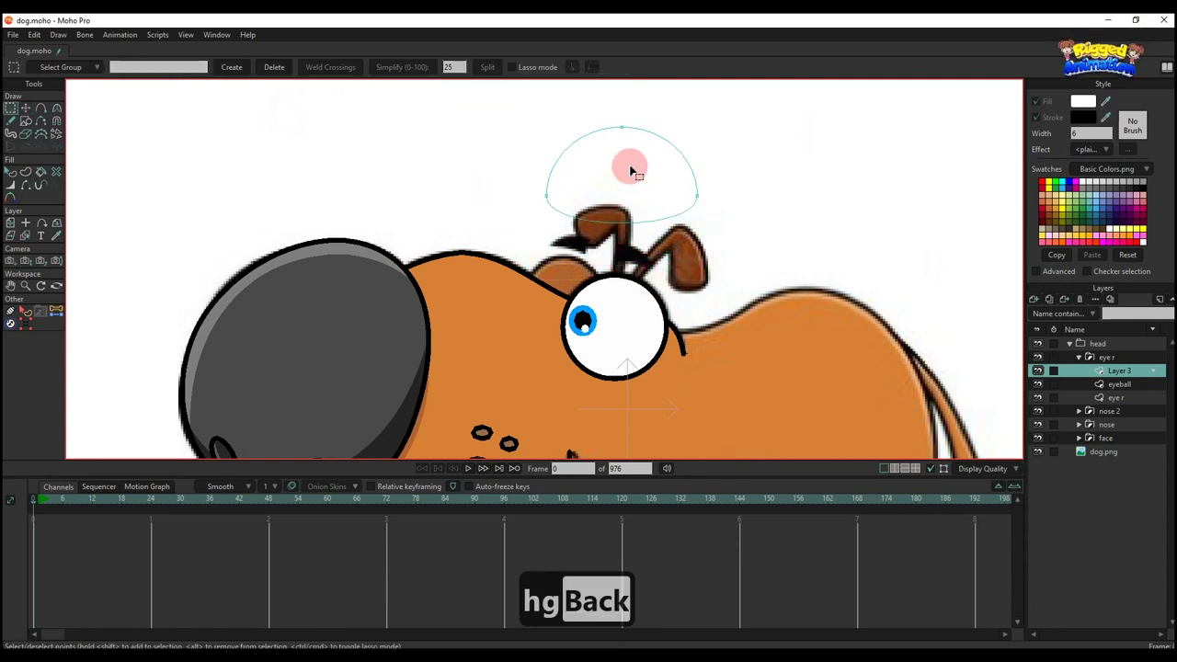
key("t")
left_click_drag(634, 181, 641, 228)
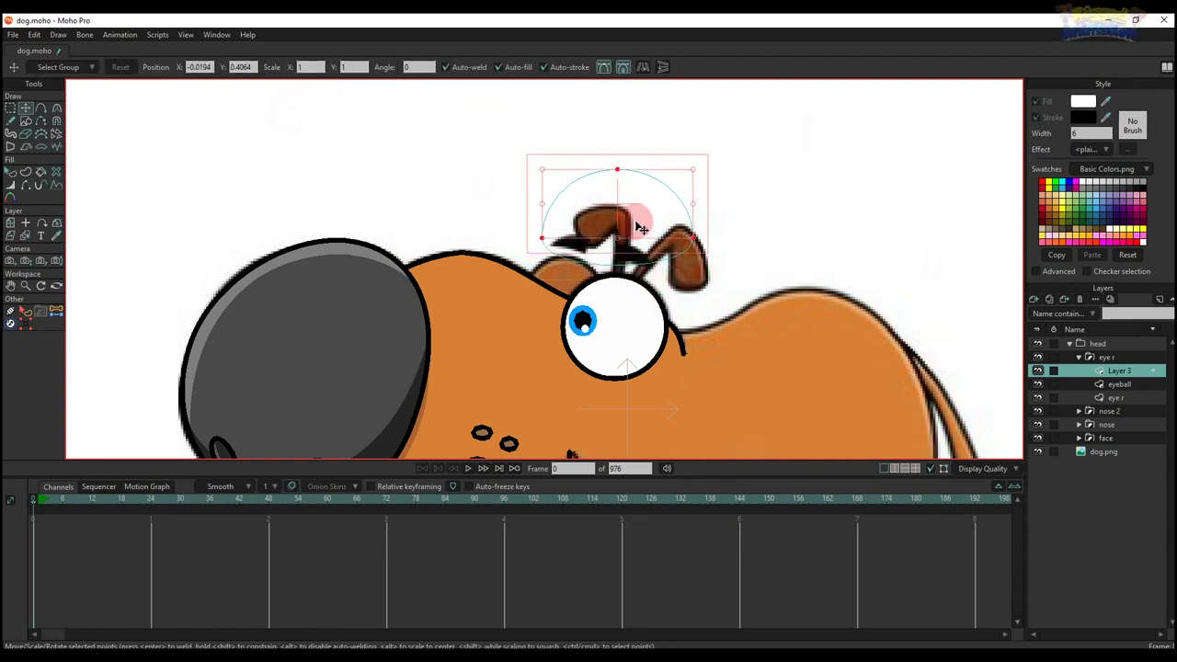
Fill the eyelid shape with the brown sampled from the reference's rear eyelid
key("q")
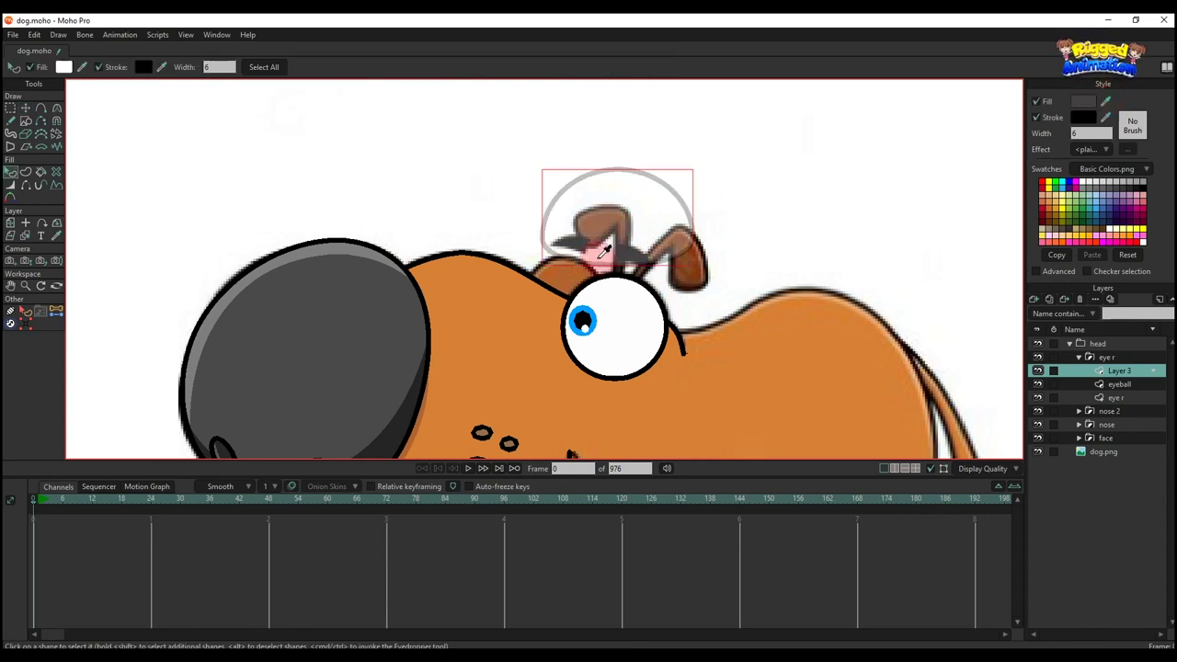
left_click(563, 275)
left_click(796, 213)
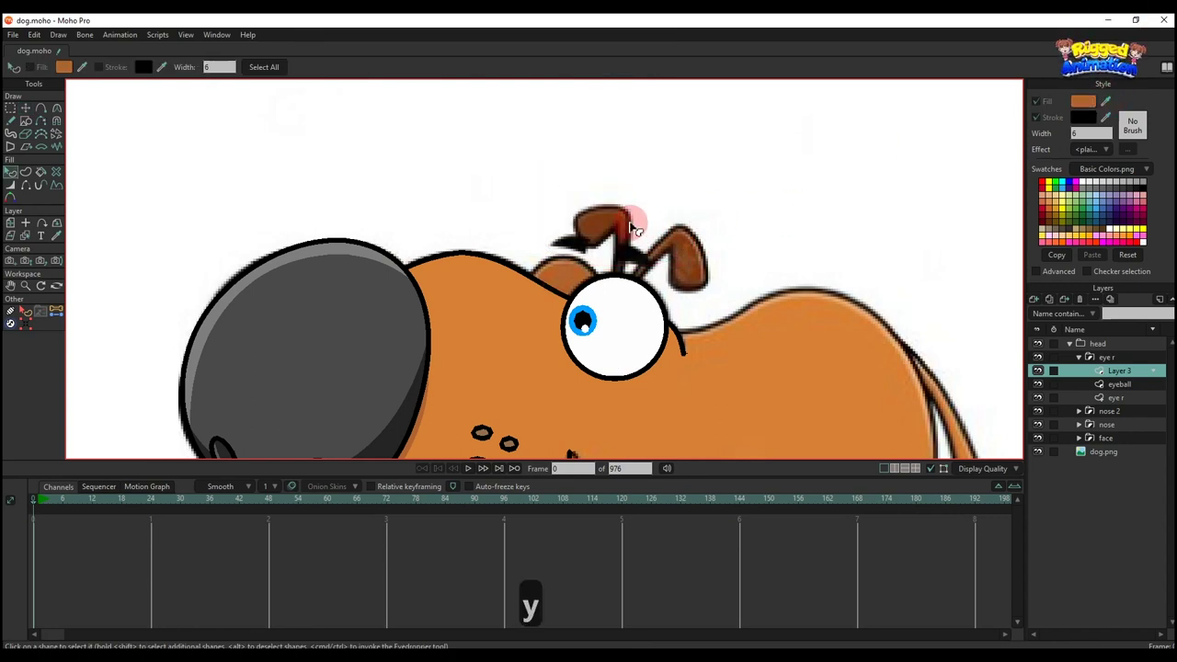
Move the eyelid shape down over the upper part of the front eye and hide the dog.png reference layer
key("t")
left_click_drag(631, 224, 647, 304)
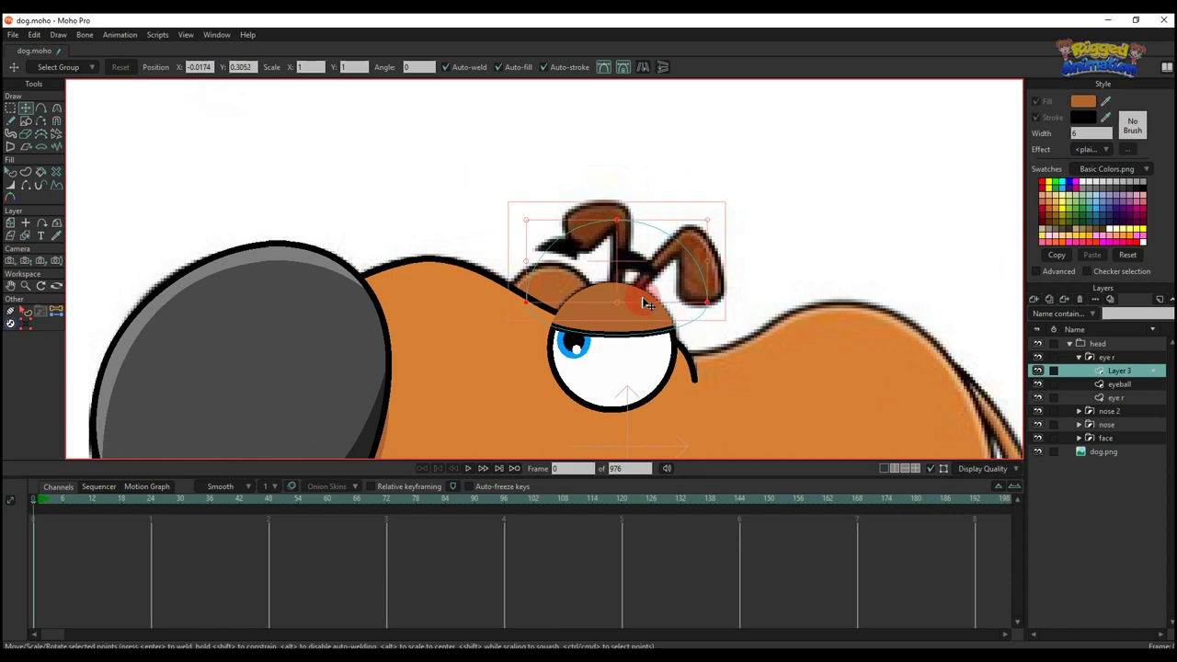
scroll(646, 303, "up", 2)
scroll(509, 332, "up", 3)
key("q")
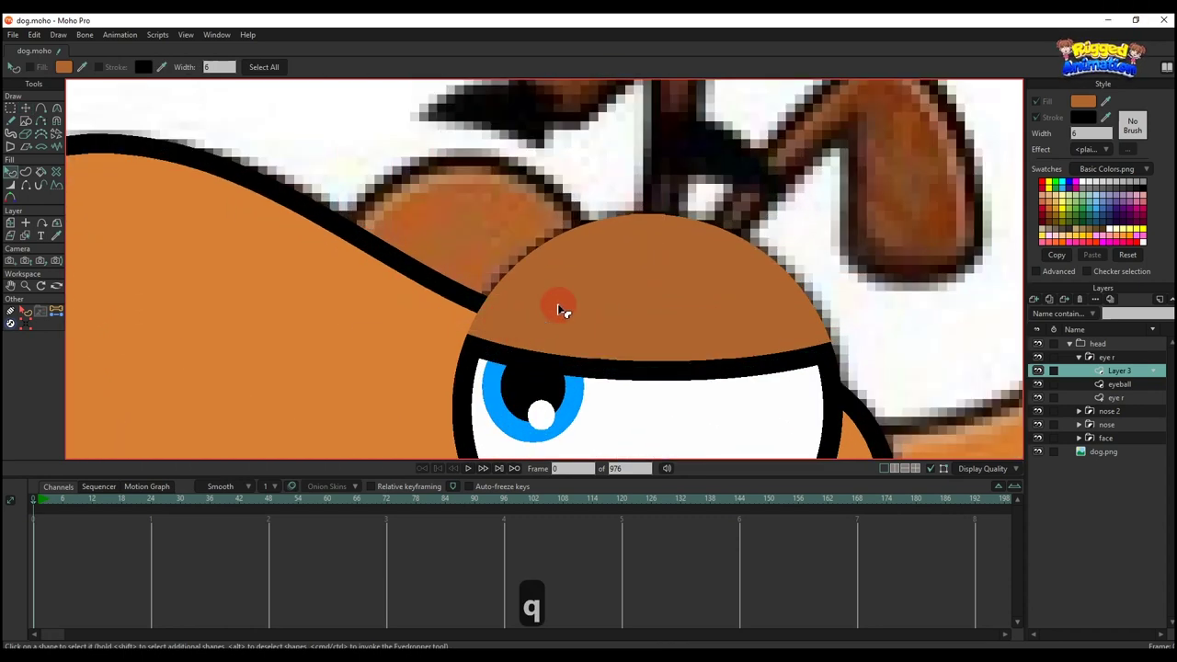
scroll(664, 306, "down", 2)
left_click(1038, 451)
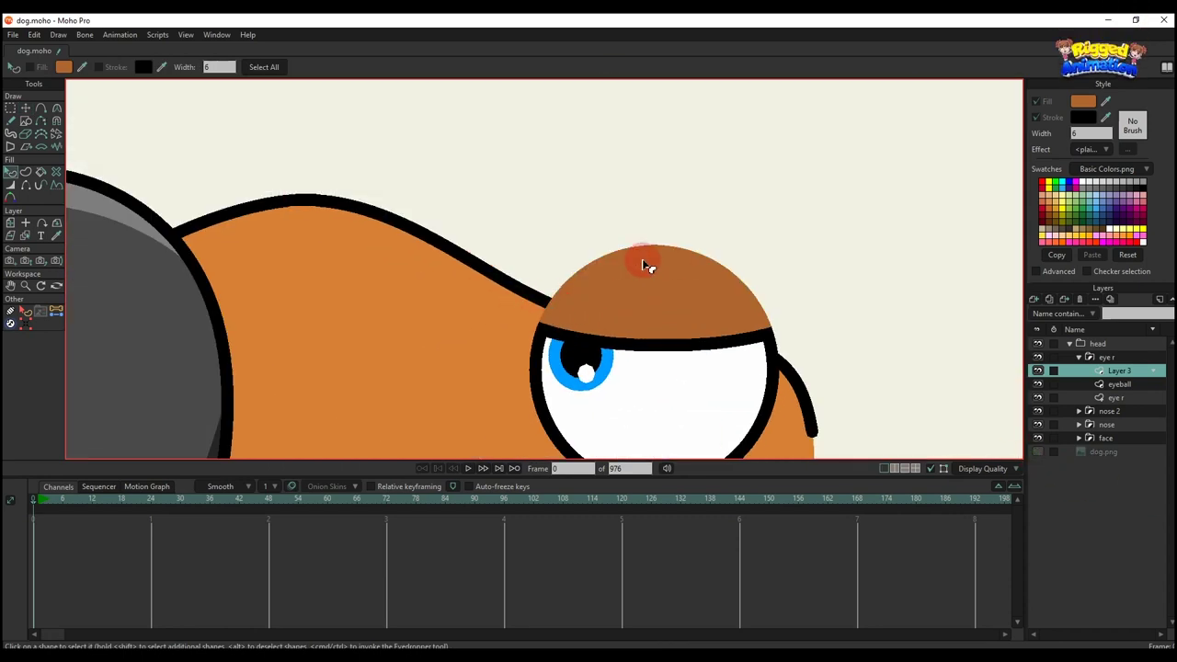
Set the masking of the eye r vector layer to Add to mask with its strokes excluded
double_click(1122, 398)
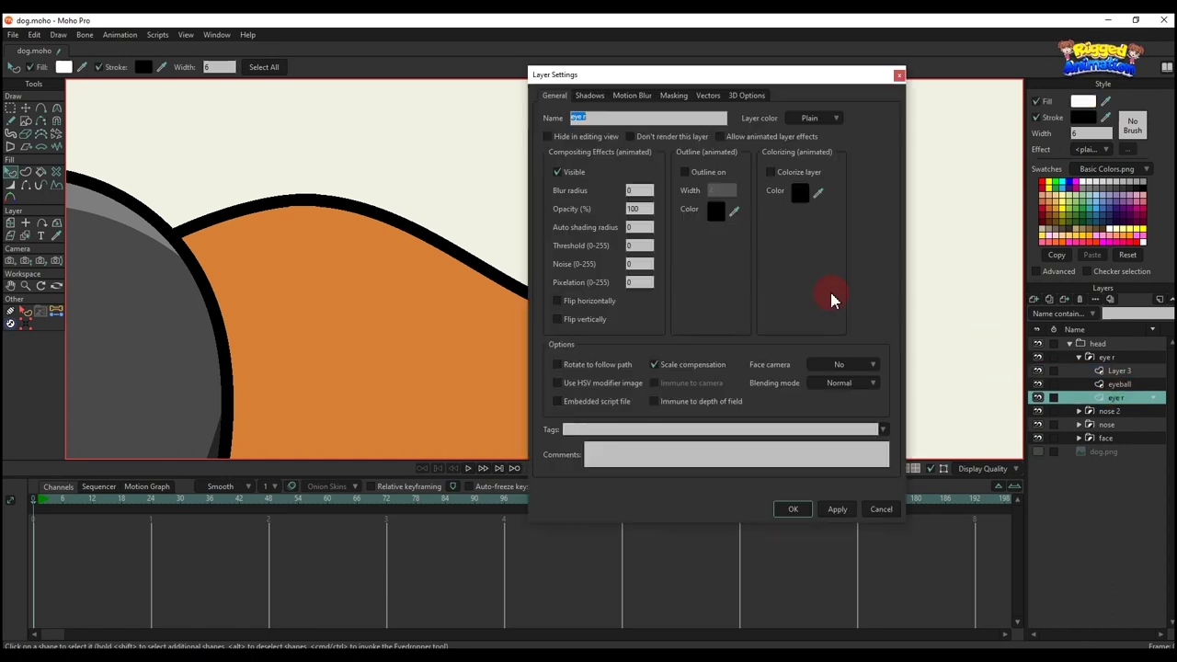
left_click(674, 96)
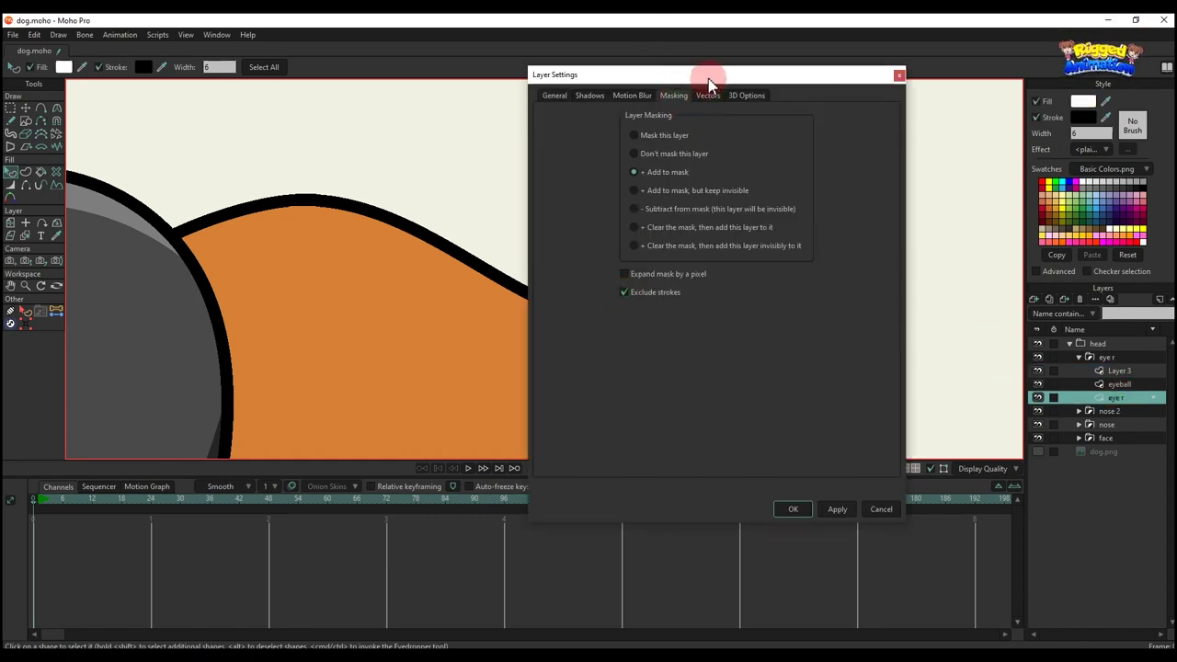
left_click_drag(708, 79, 910, 77)
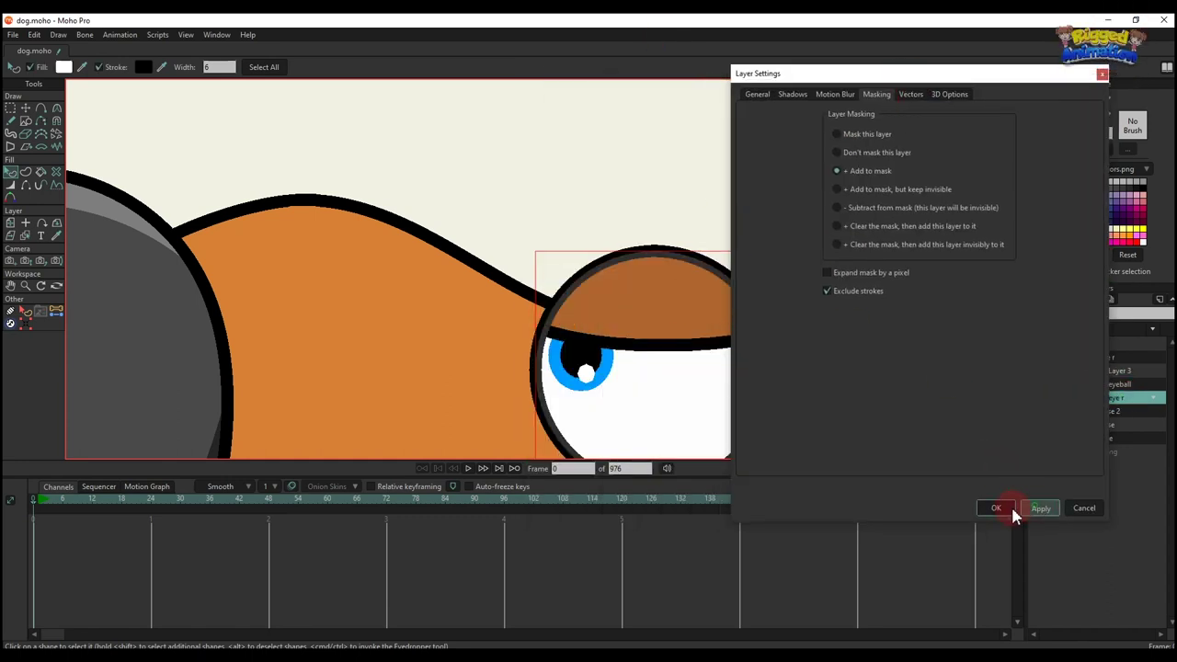
left_click(1009, 506)
scroll(763, 258, "down", 3)
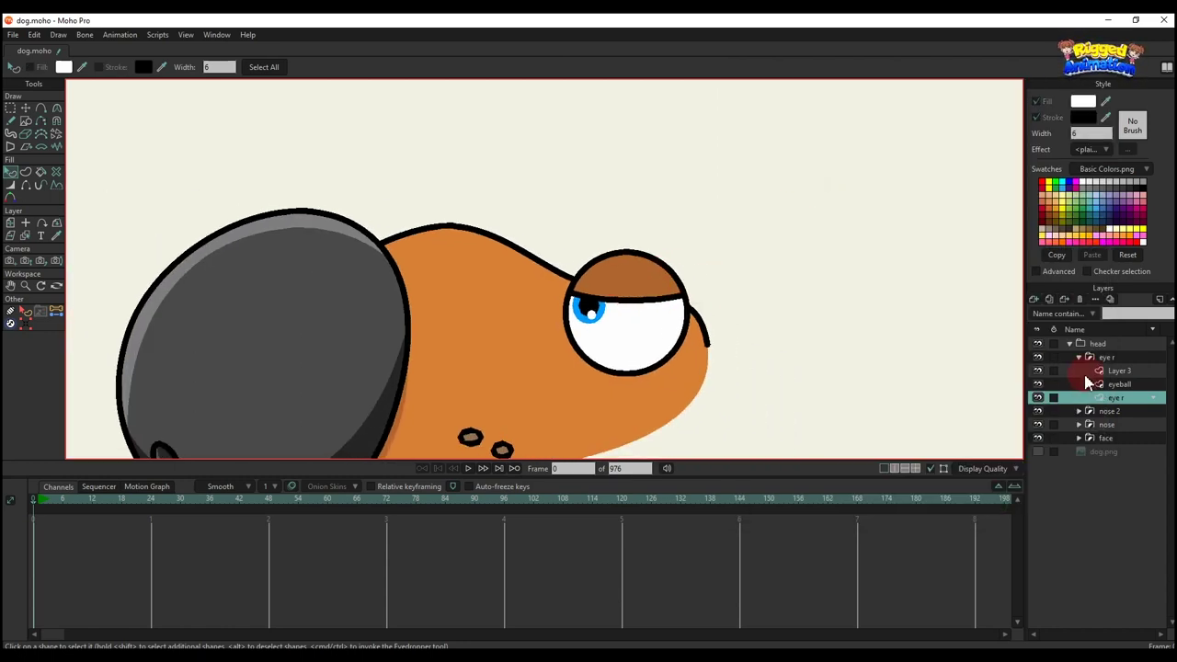
Show the dog.png reference layer and hide the head group to expose the reference eyes
left_click(1039, 344)
left_click(1039, 343)
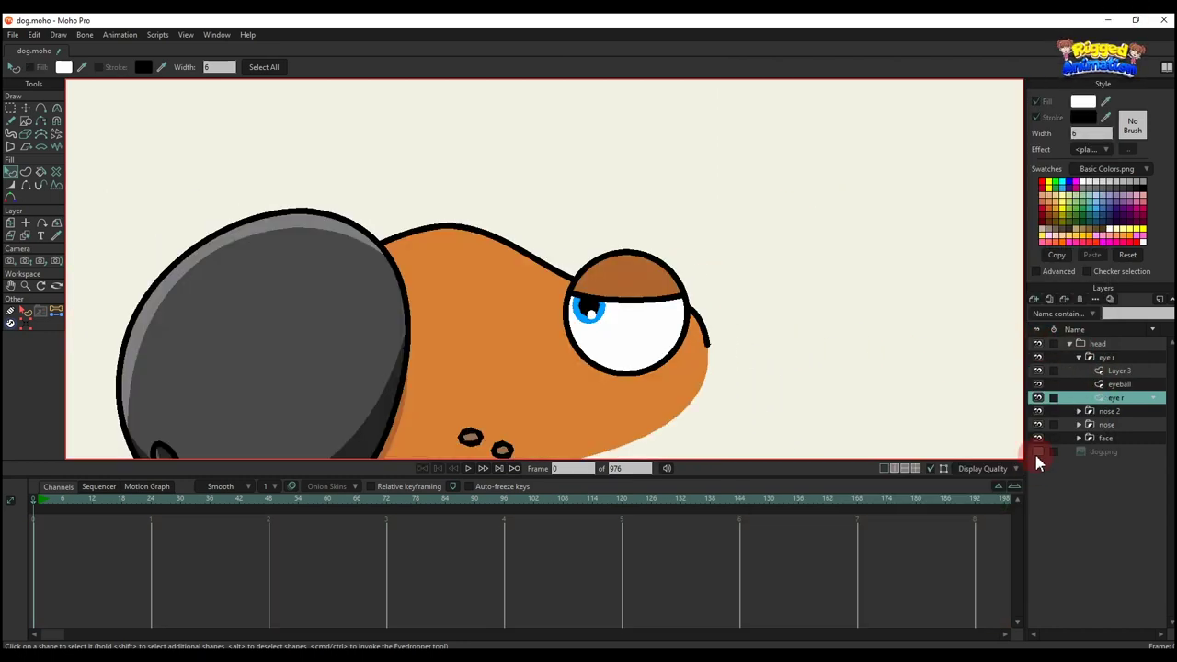
left_click(1037, 452)
left_click(1038, 357)
scroll(685, 261, "up", 2)
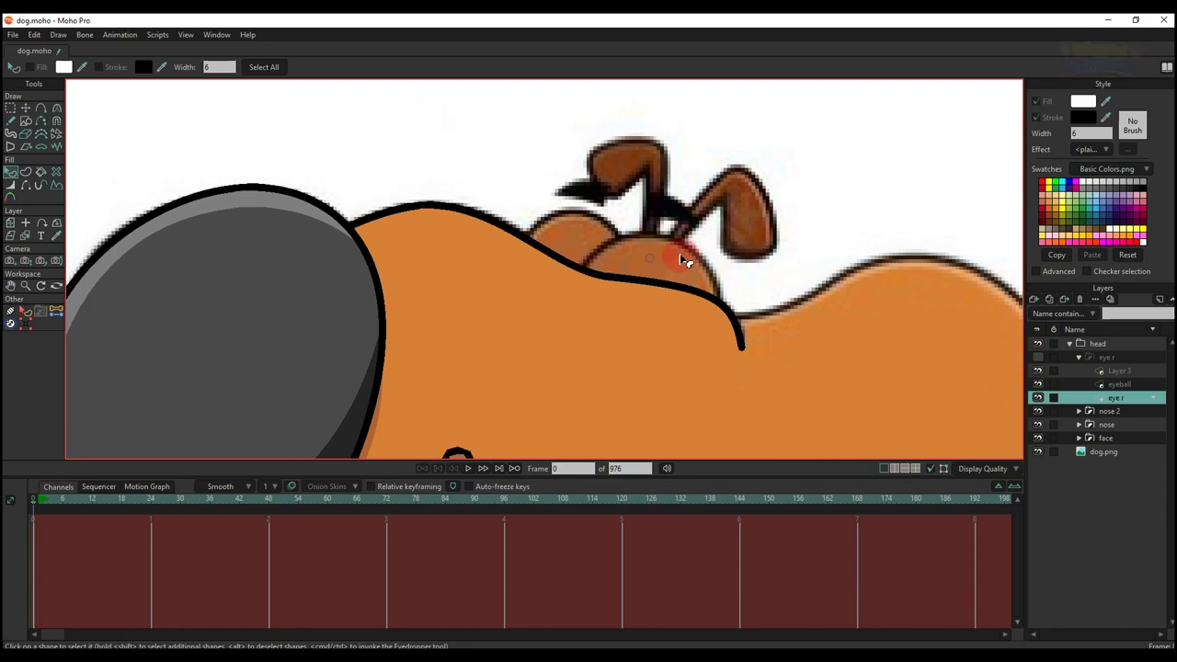
left_click(1039, 357)
left_click(1038, 344)
left_click_drag(717, 286, 743, 277)
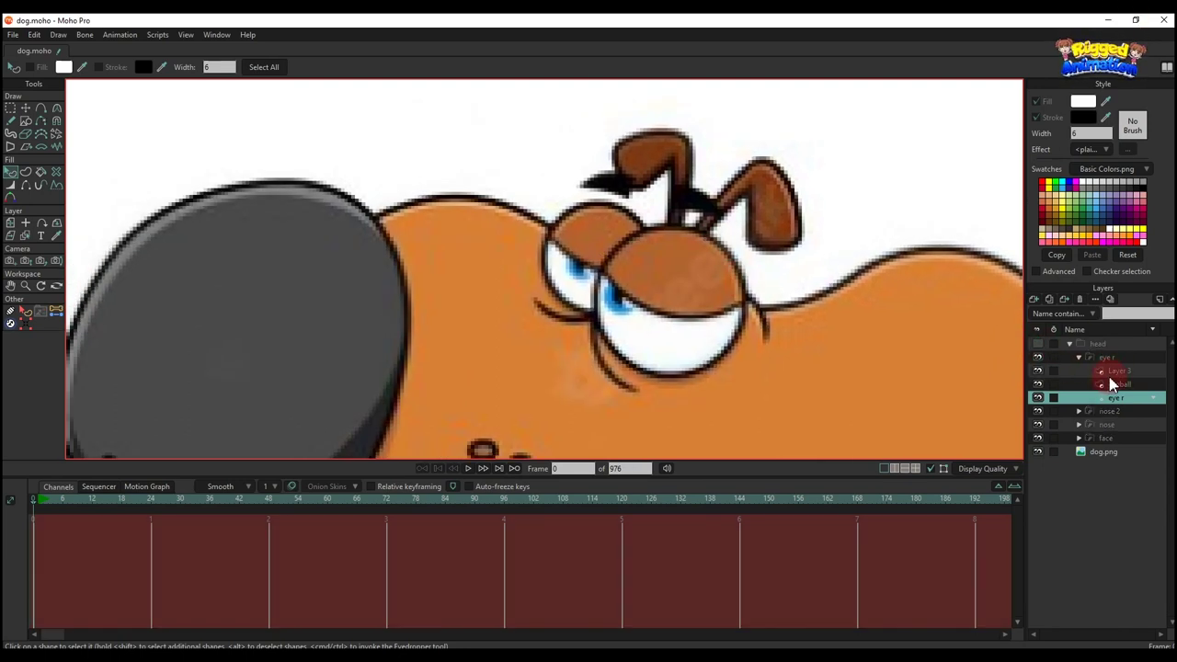
Adjust the points and curve handles of the front eye's eyelid on Layer 3 to follow the reference eyelid's lower edge
left_click(1115, 371)
key("t")
scroll(778, 316, "up", 2)
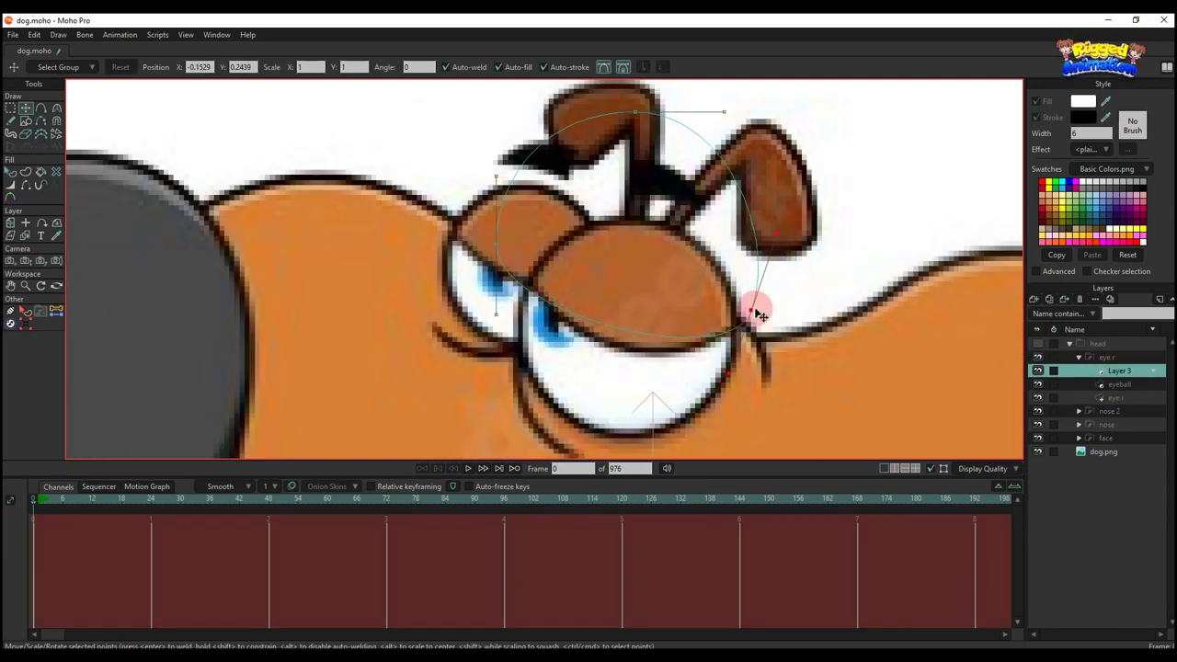
left_click_drag(496, 314, 563, 355)
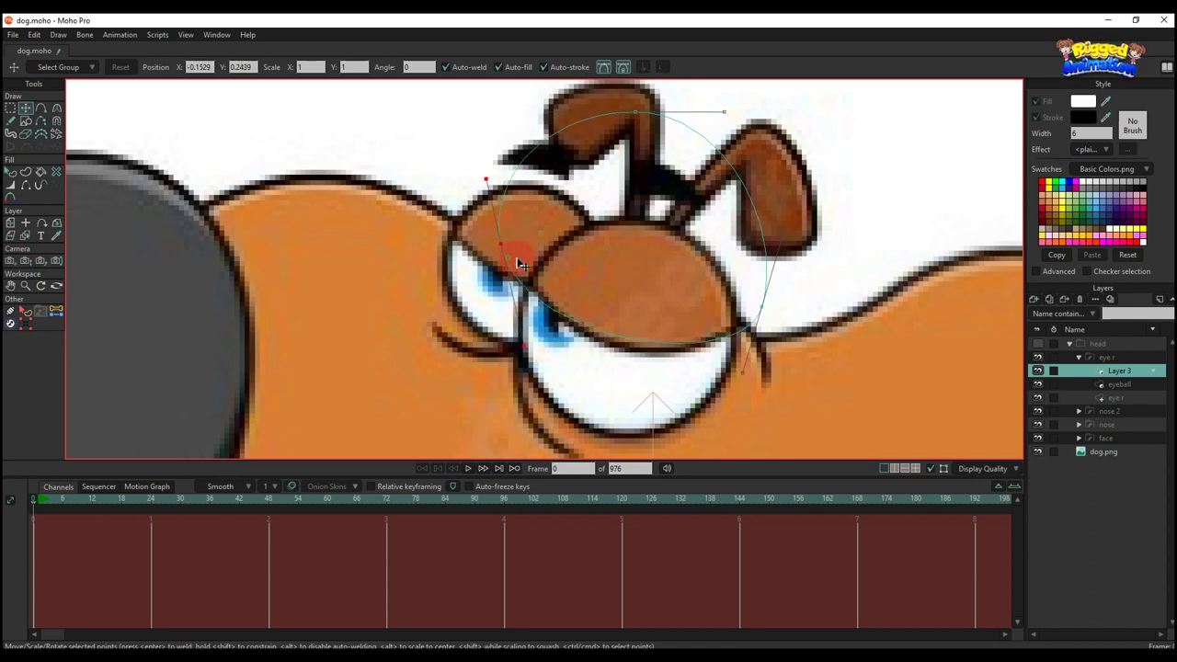
left_click_drag(517, 261, 534, 265)
left_click_drag(549, 349, 544, 363)
left_click_drag(762, 314, 763, 309)
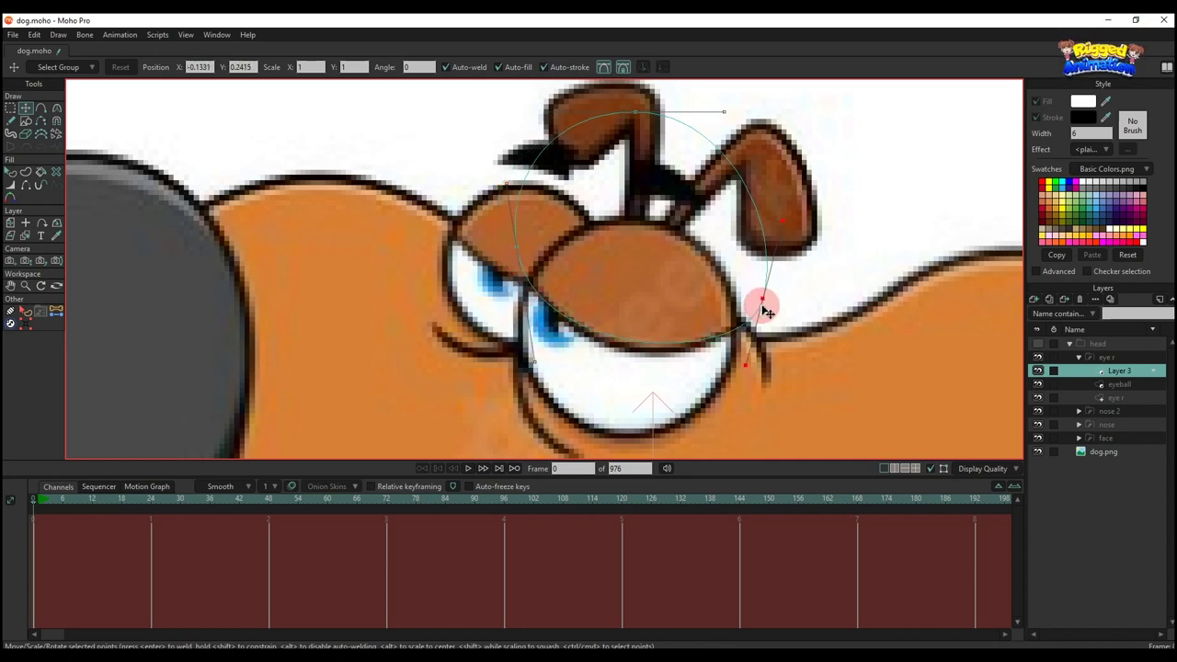
left_click(538, 377)
left_click(618, 136)
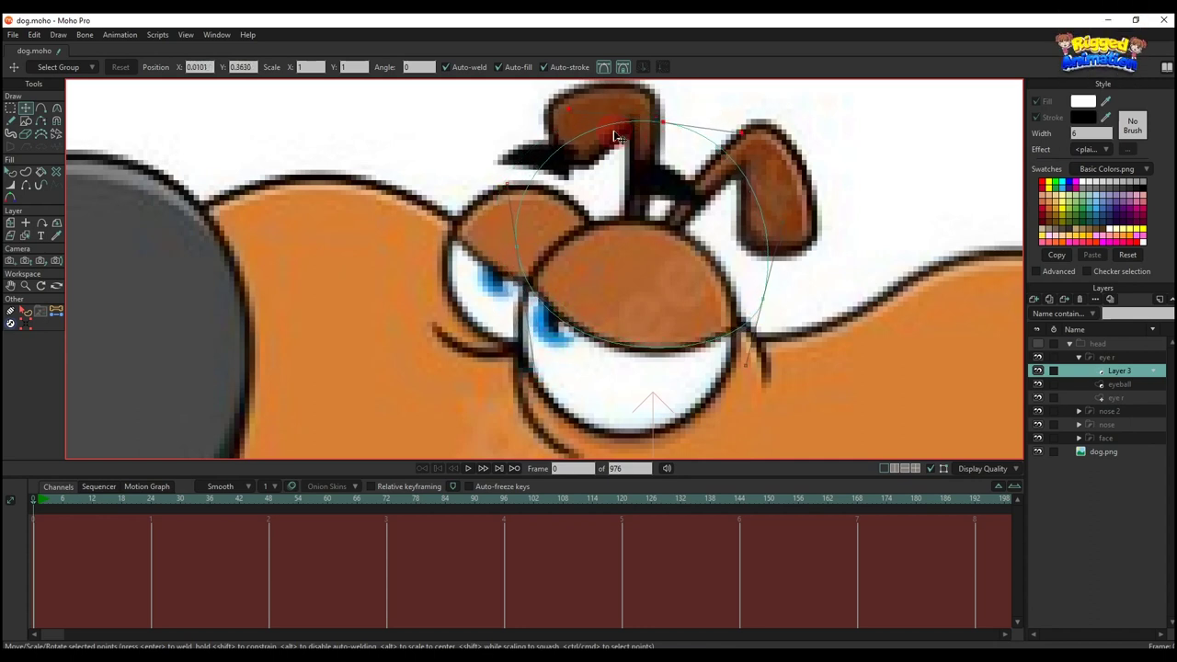
Show the head group and check the reshaped eyelid on the front eye against the reference
scroll(625, 324, "down", 2)
key("q")
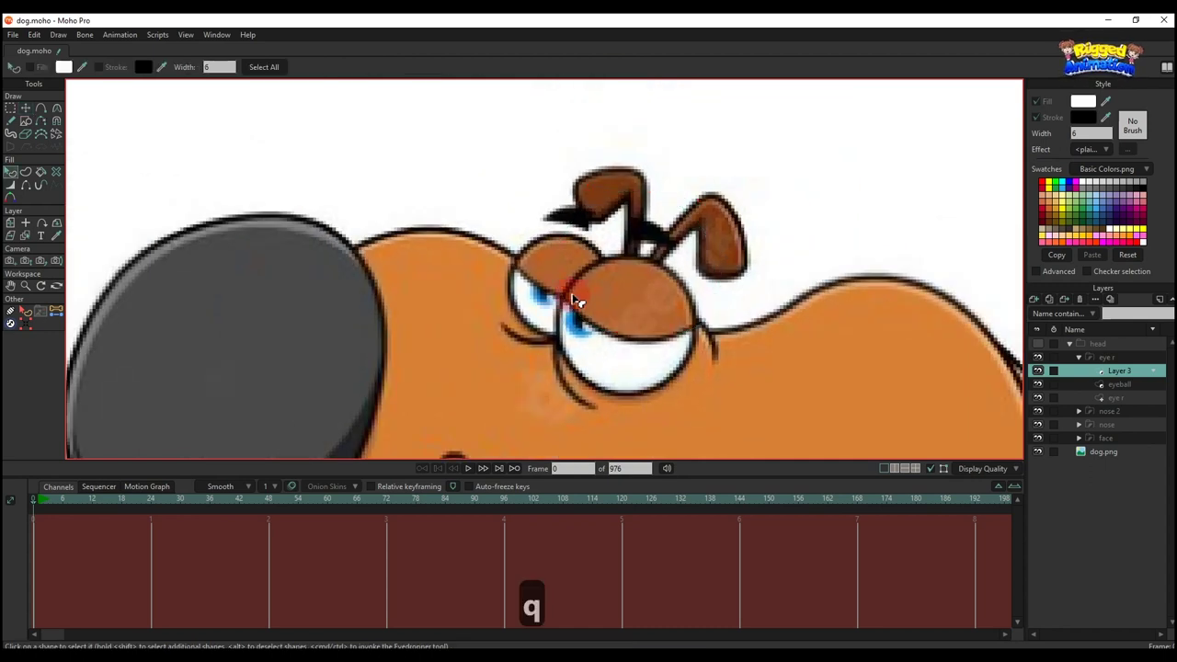
scroll(574, 300, "down", 2)
key("t")
scroll(608, 325, "up", 3)
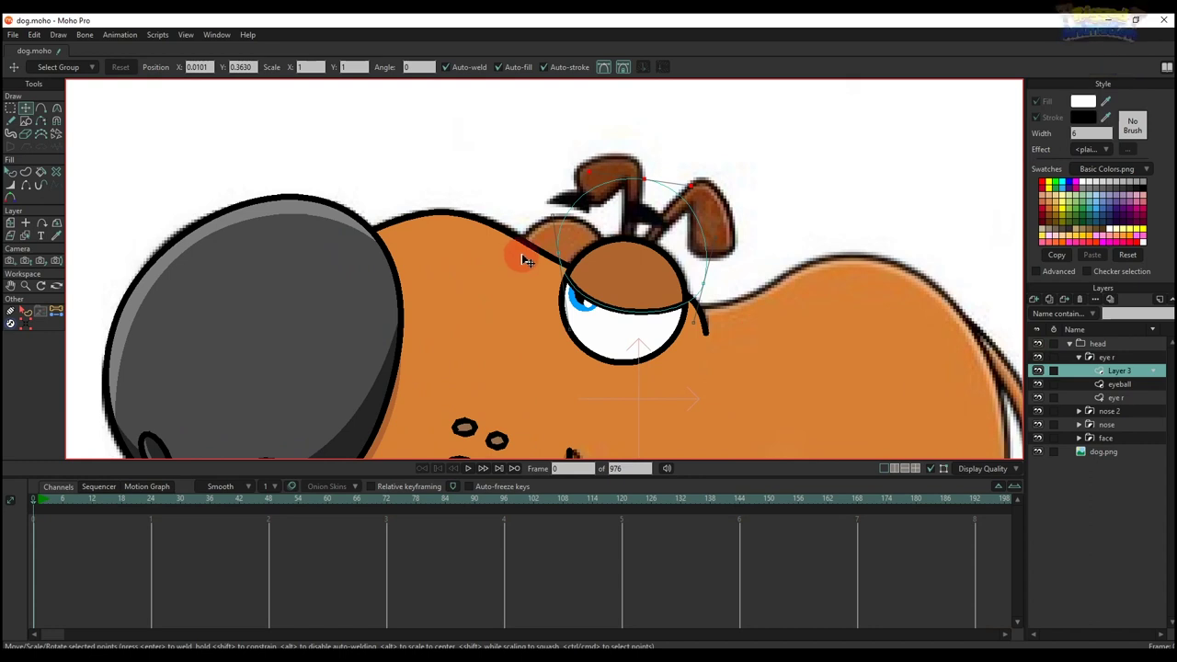
key("w")
scroll(801, 244, "down", 2)
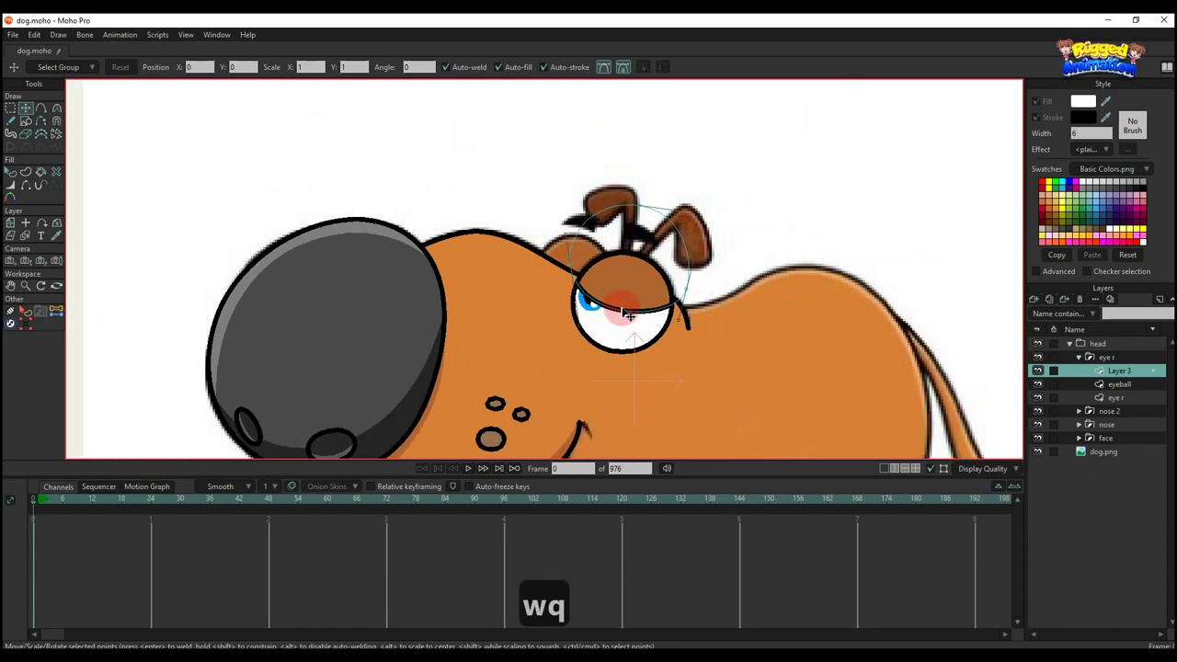
key("q")
scroll(794, 268, "down", 2)
scroll(694, 313, "up", 3)
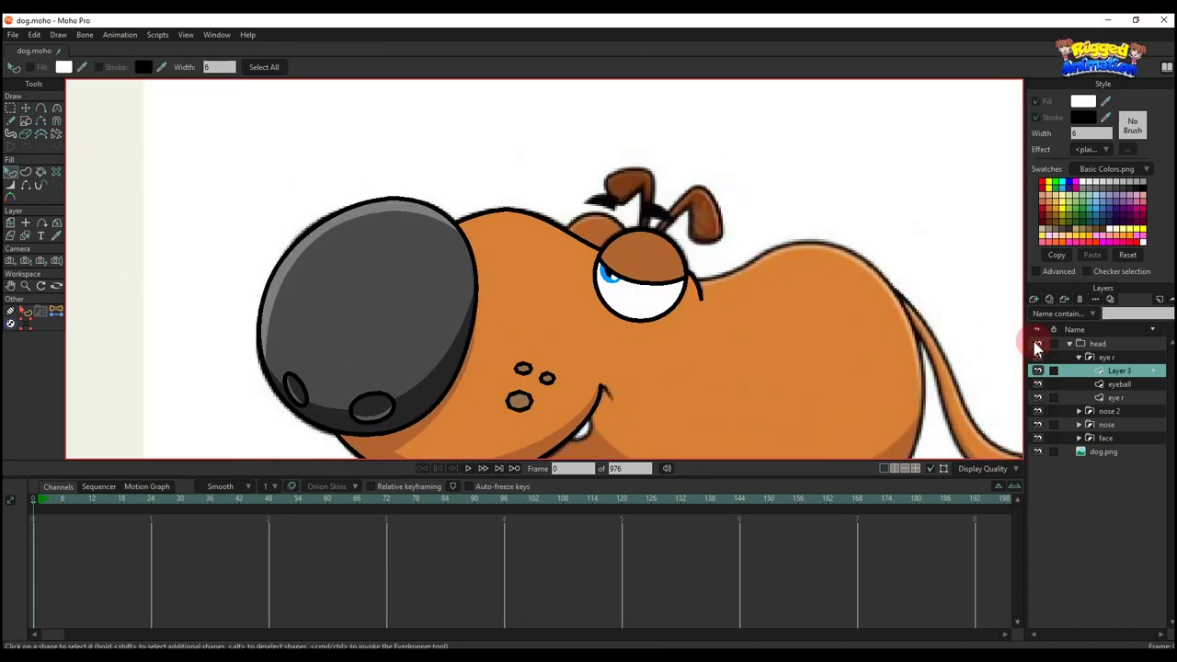
Hide the head group, collapse the eye r group, expand the face group and select its mask layer
left_click(1037, 343)
scroll(591, 307, "up", 2)
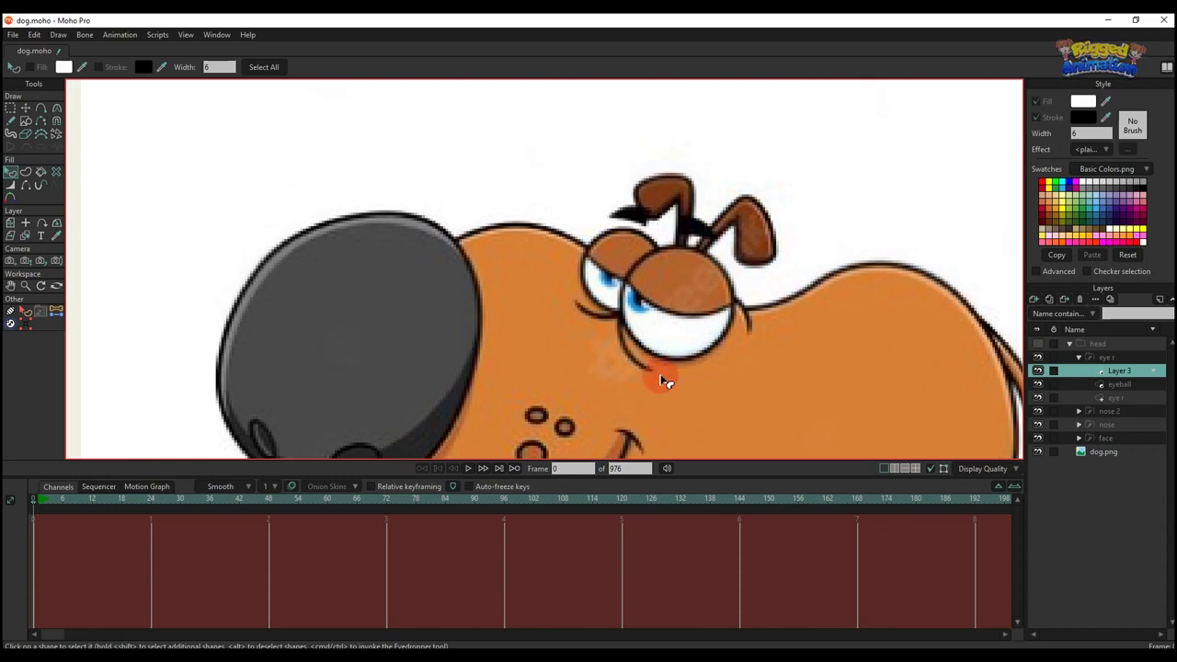
left_click_drag(631, 321, 546, 254)
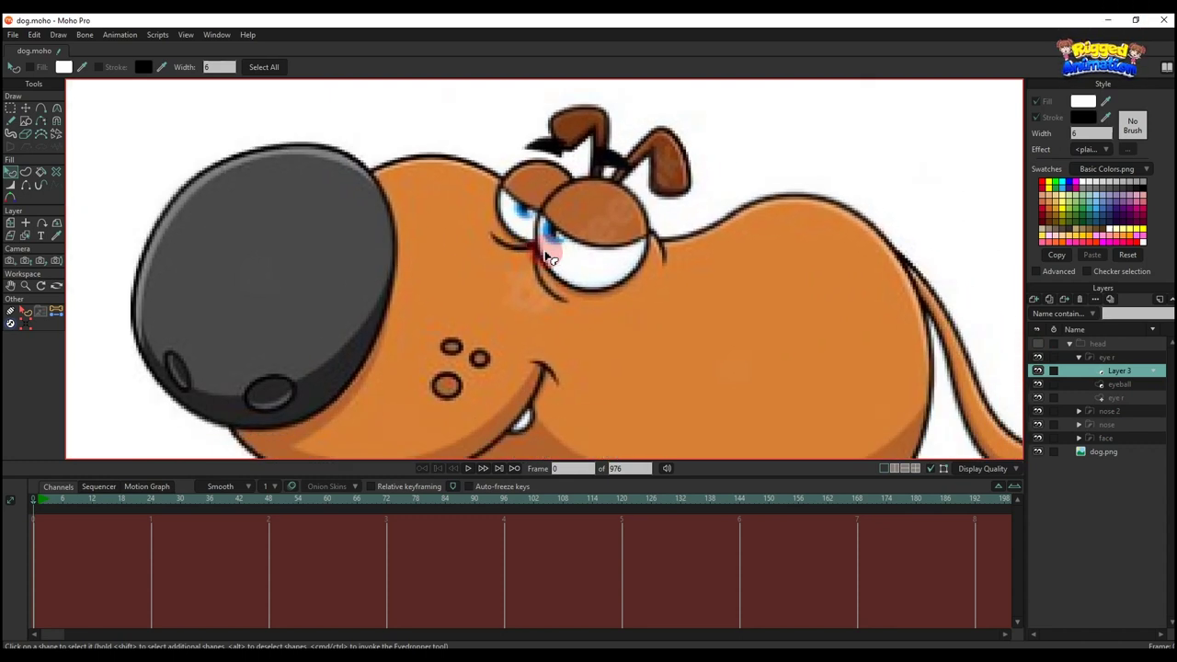
scroll(513, 281, "down", 2)
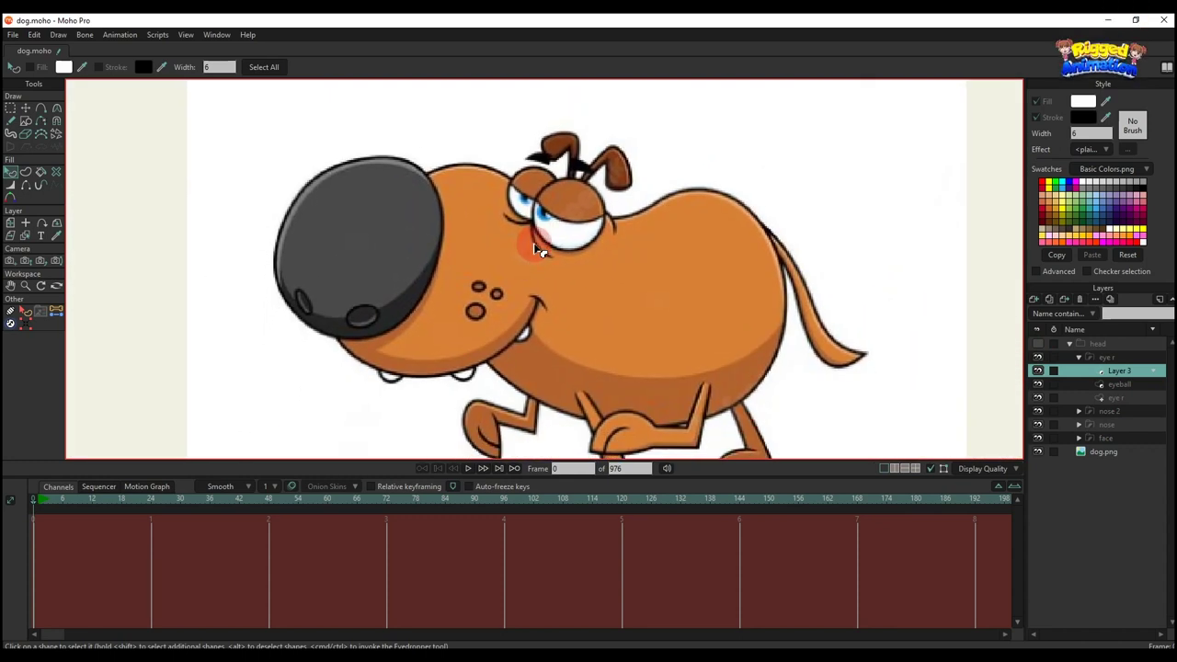
left_click(1079, 358)
left_click(1081, 399)
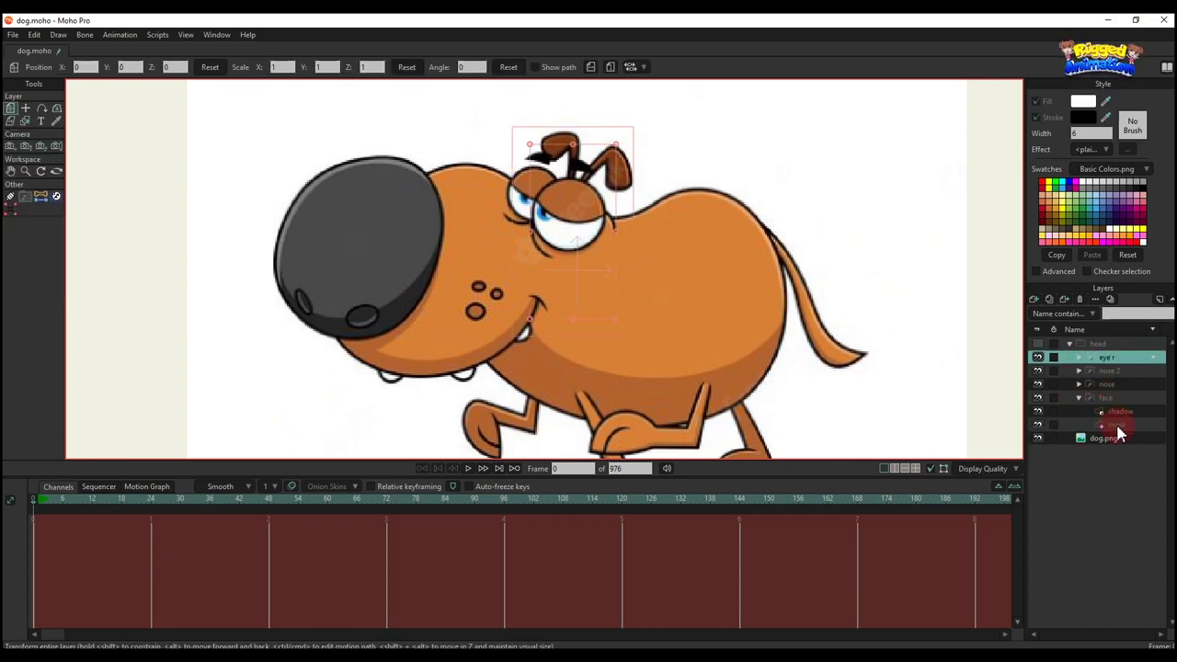
left_click(1117, 426)
scroll(559, 265, "up", 10)
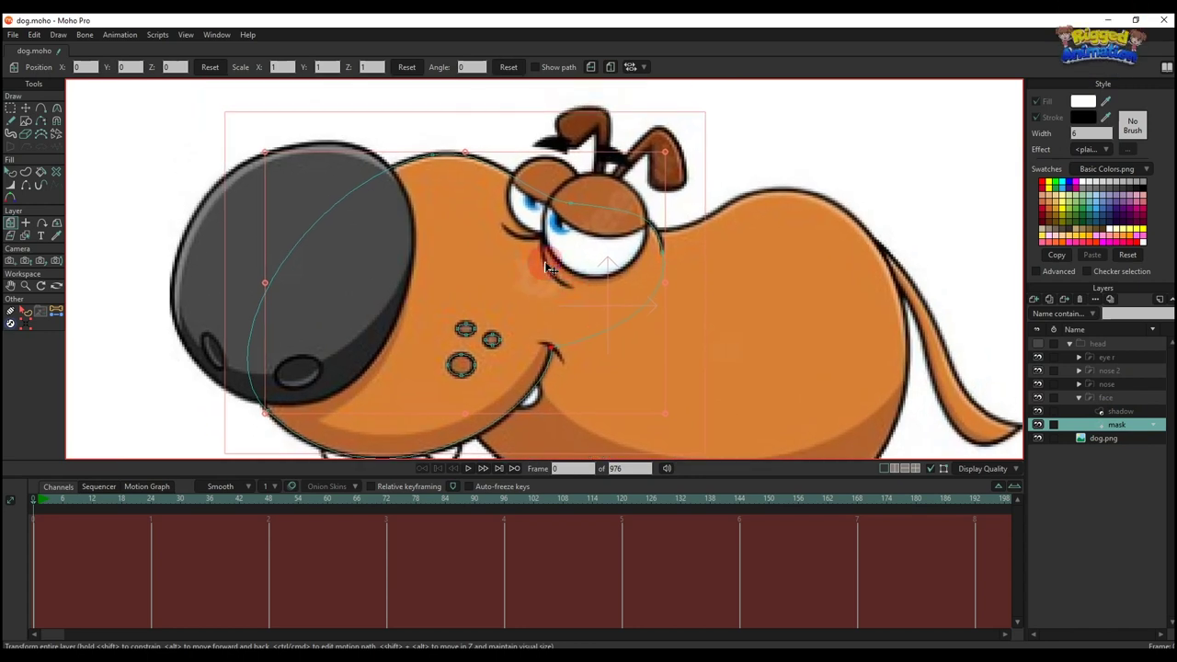
Trace the crease below the front eye as an open curve, refine its points, and create a shape from it
key("a")
left_click_drag(545, 202, 546, 277)
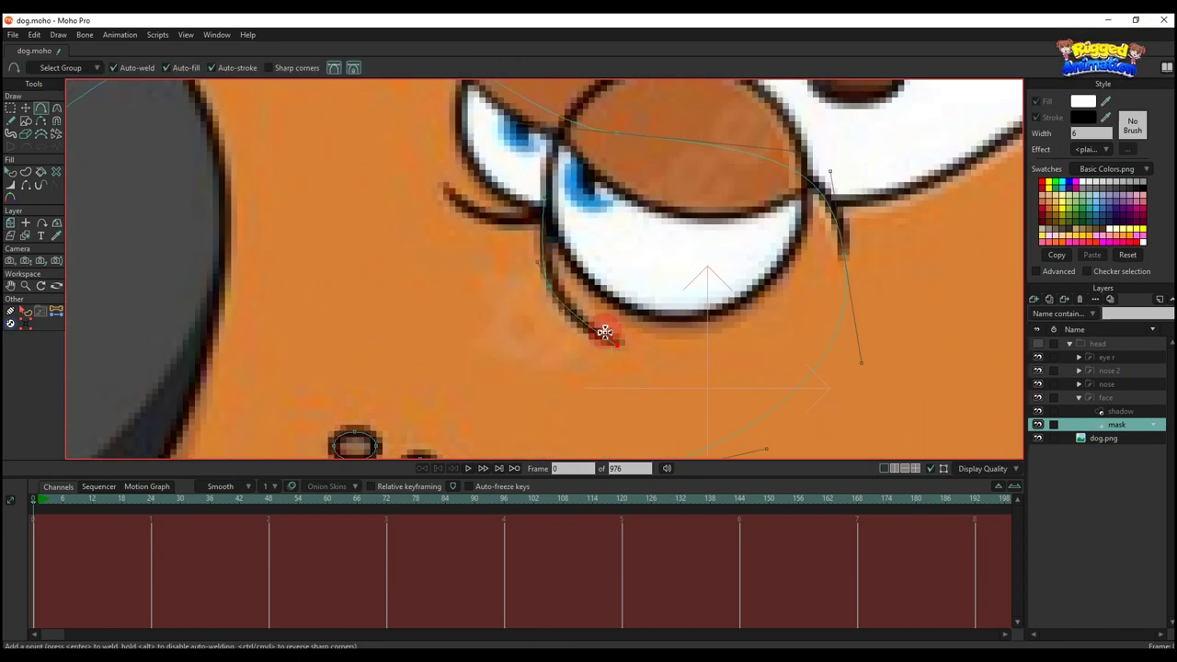
key("t")
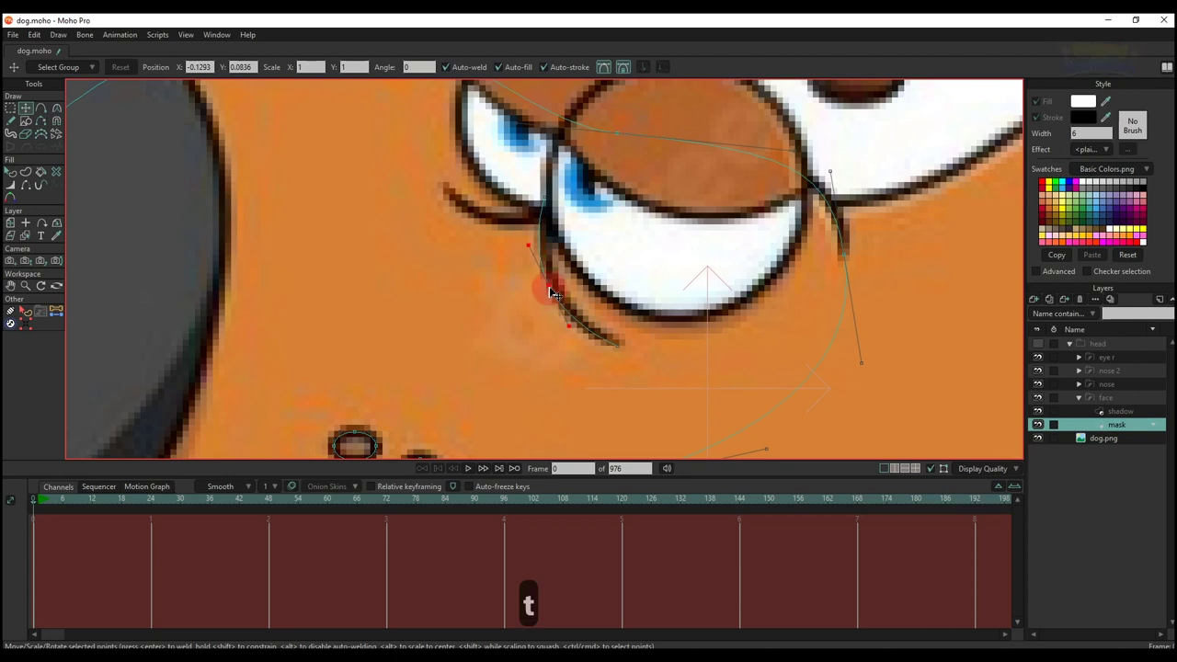
left_click_drag(533, 256, 533, 226)
scroll(548, 201, "down", 1)
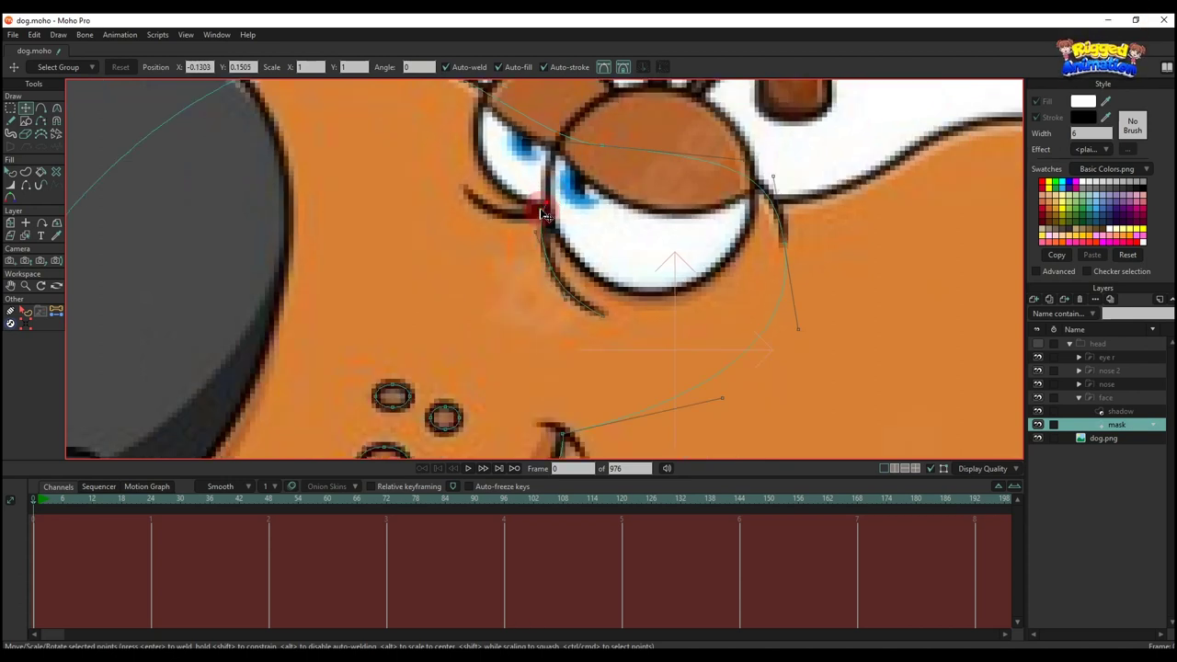
key("g")
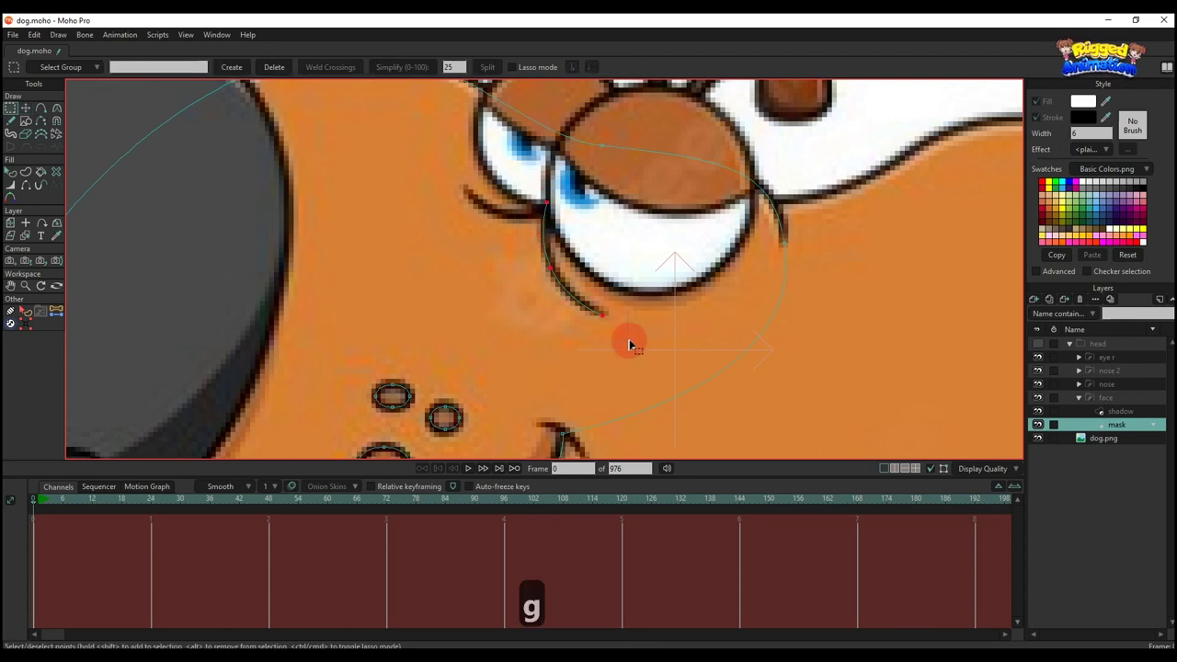
left_click(28, 171)
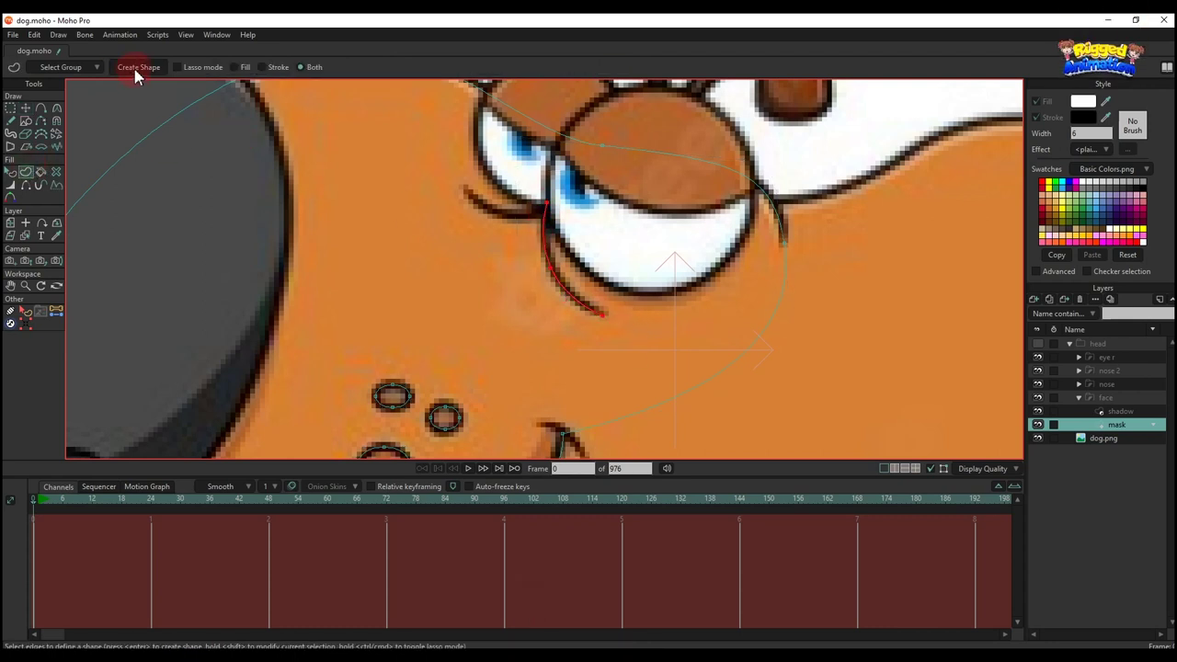
left_click(134, 71)
Trace the crease below the rear eye as a curve ending at the front eye and create a shape from it
scroll(481, 224, "up", 2)
left_click_drag(482, 224, 524, 266)
key("g")
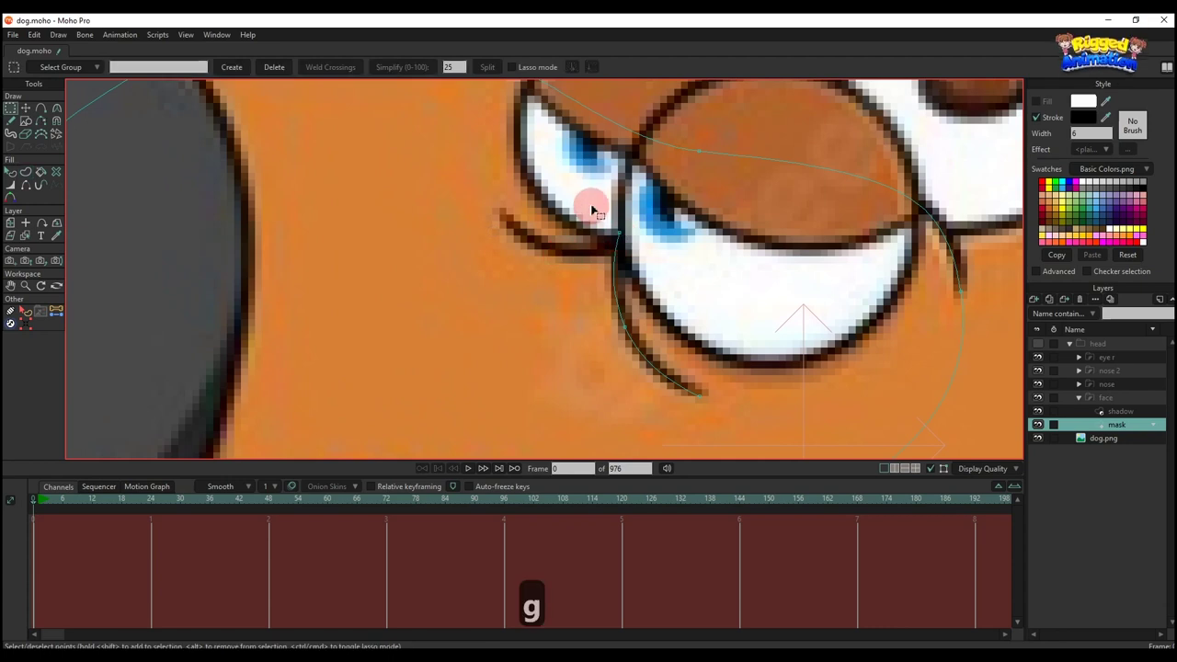
key("a")
left_click_drag(500, 213, 558, 253)
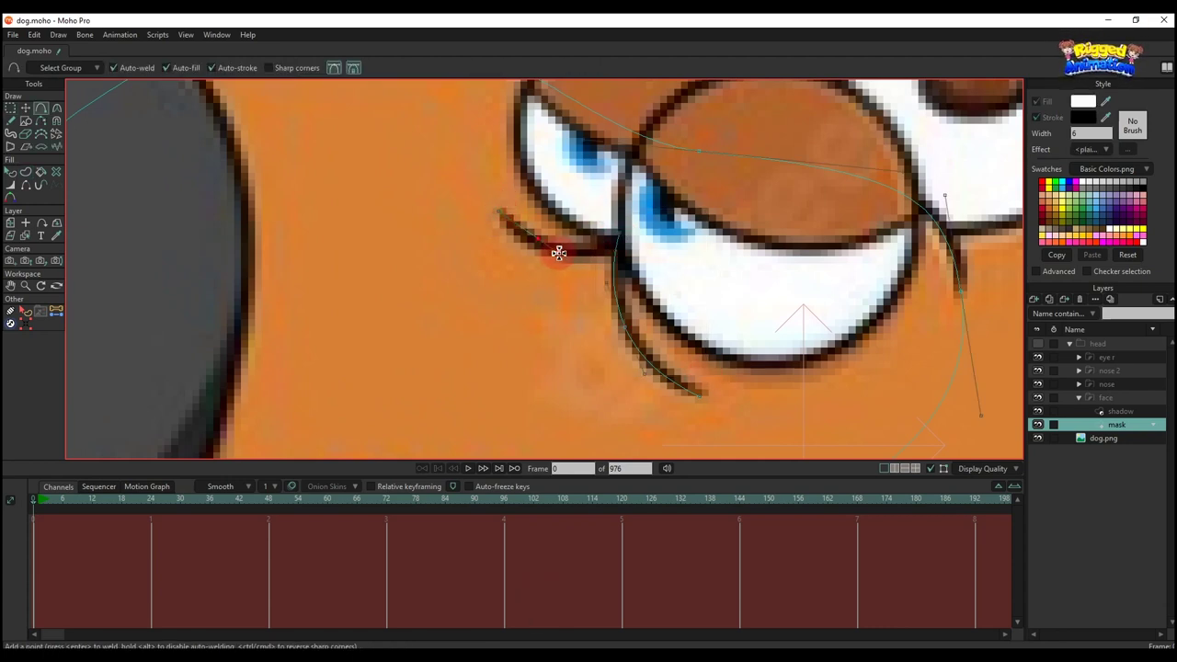
key("c")
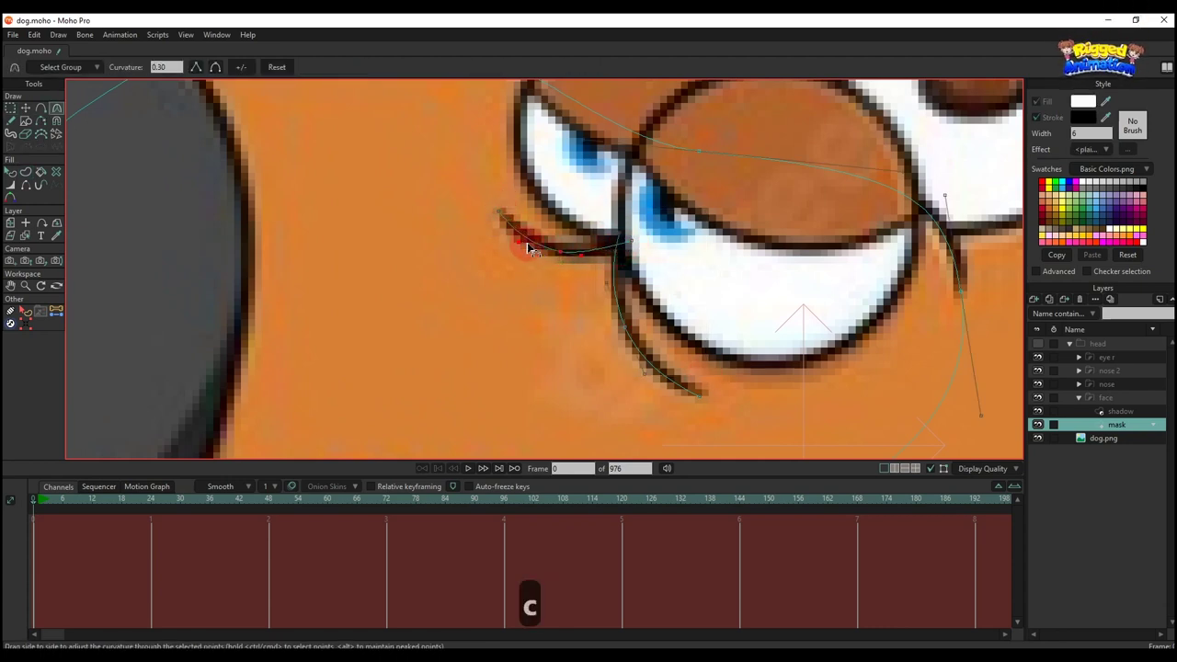
key("t")
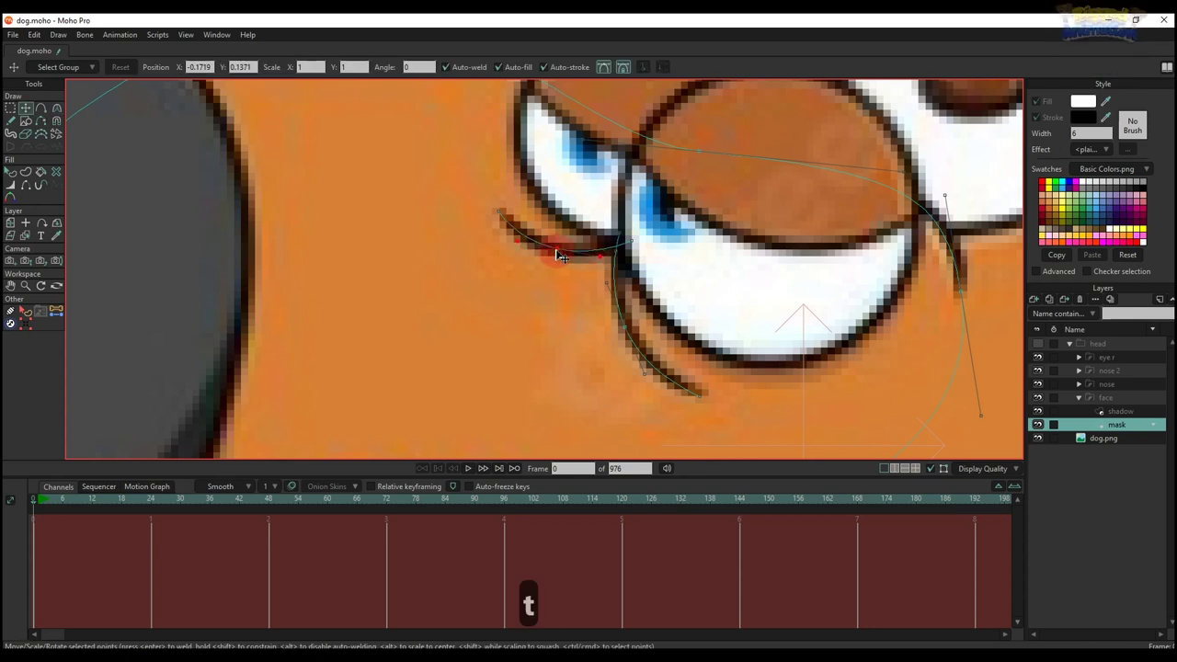
left_click(26, 172)
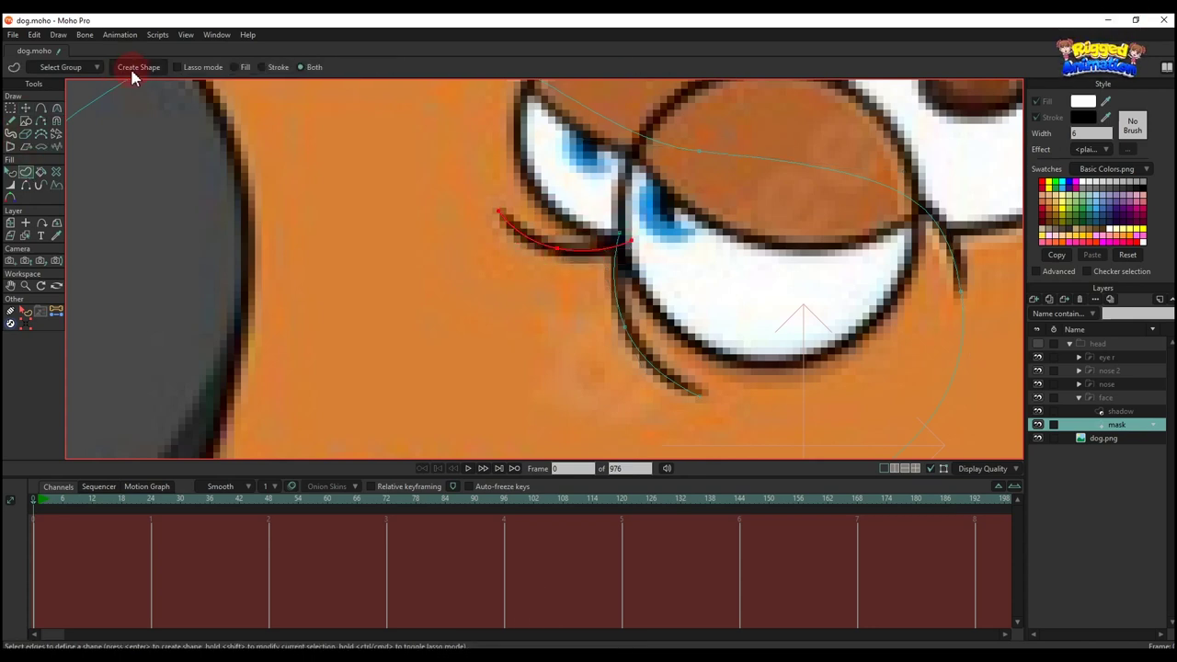
key("Return")
Show the head group again and examine the new creases around the eyes
left_click(1039, 343)
scroll(625, 266, "down", 3)
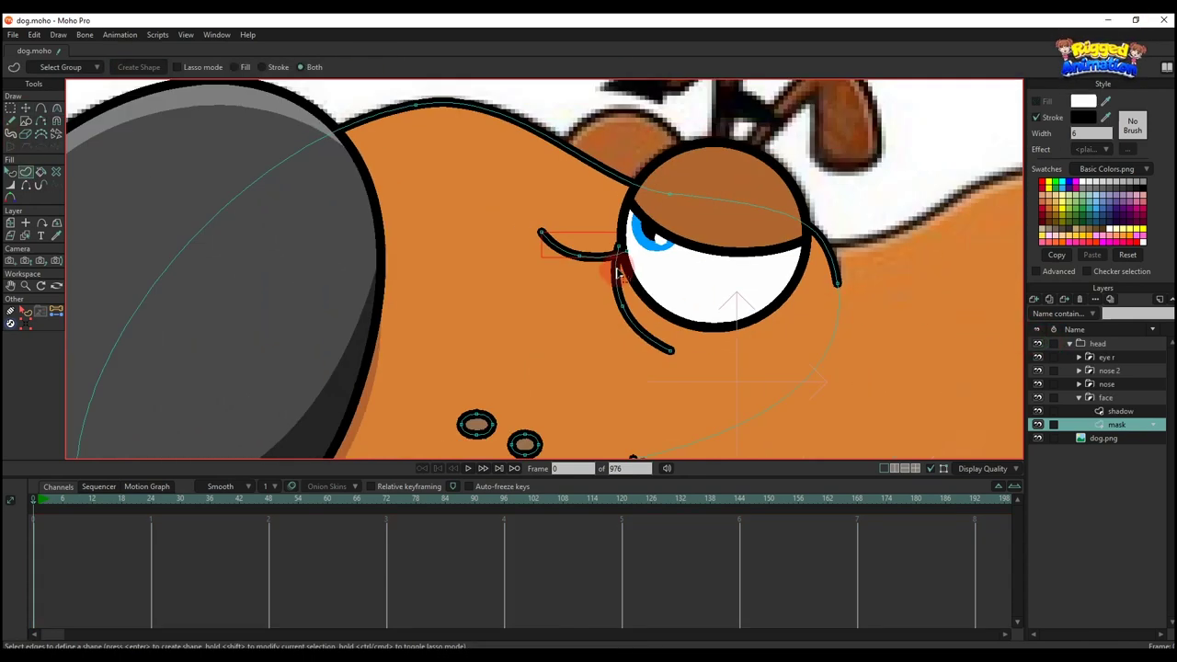
key("q")
left_click(682, 321)
scroll(635, 336, "down", 4)
key("q")
scroll(607, 294, "down", 4)
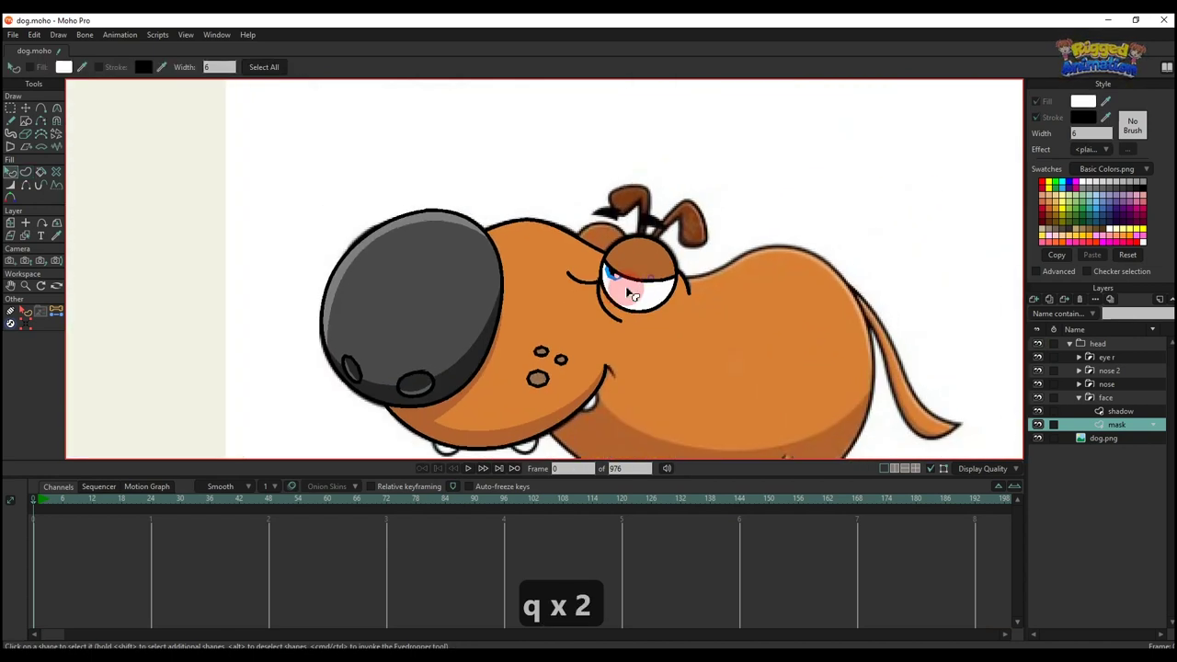
scroll(618, 294, "up", 6)
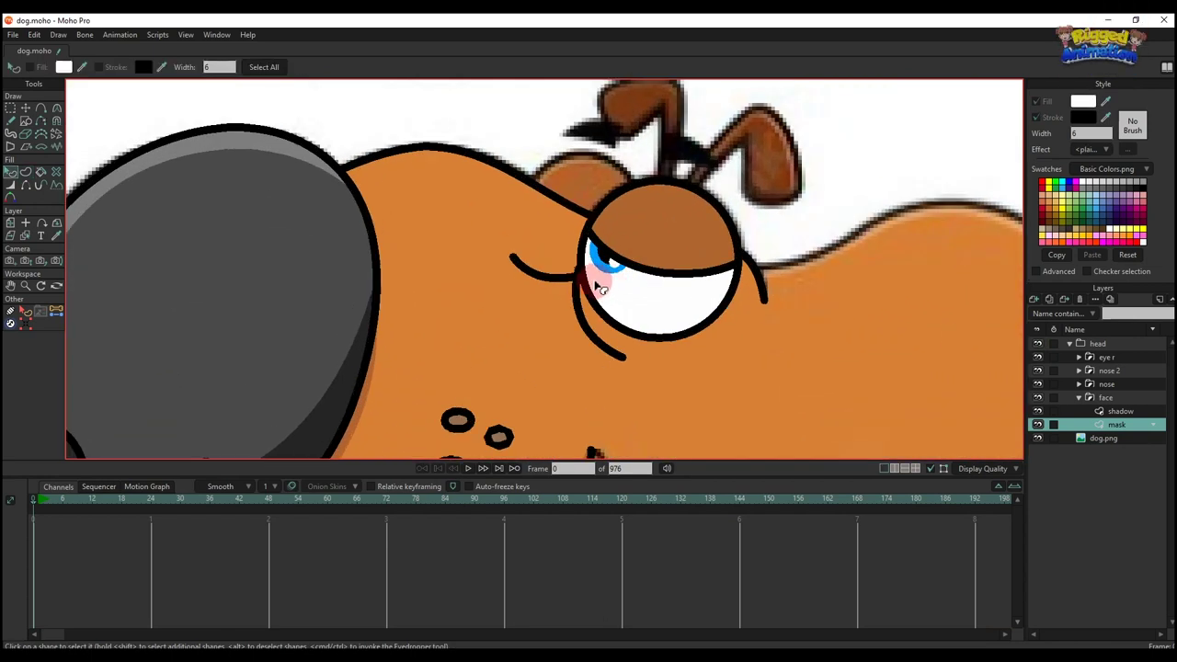
Duplicate the eye r group, name the copy eye l, and place it below eye r in the layer order
left_click(1107, 359)
scroll(822, 323, "down", 3)
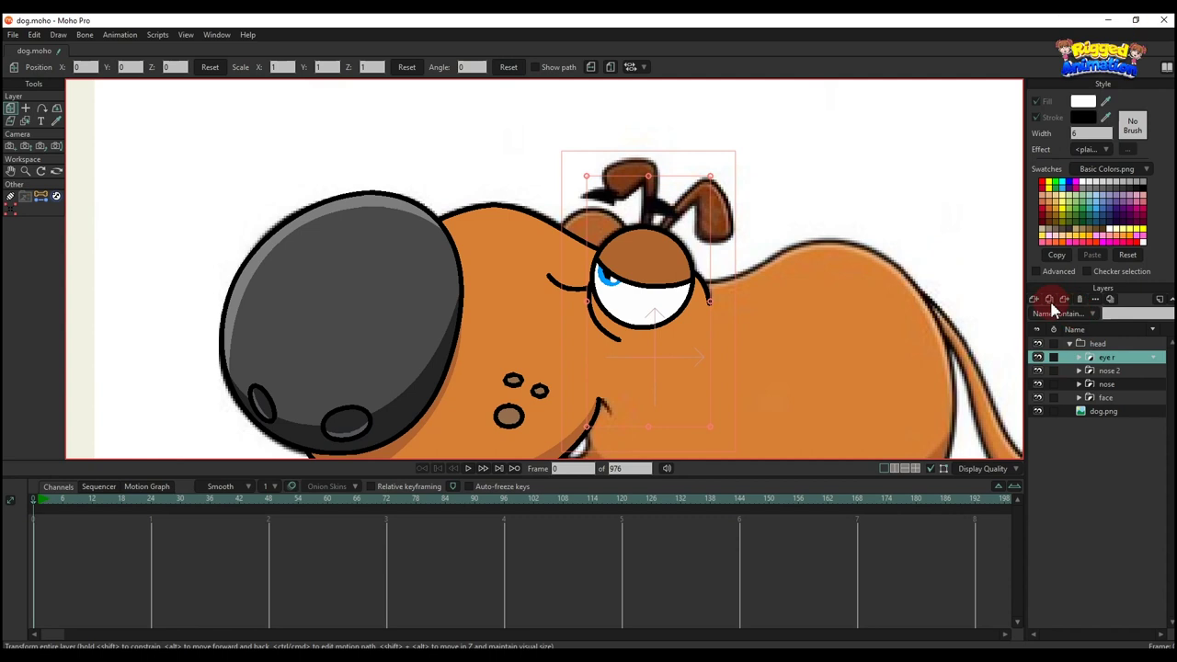
left_click(1051, 303)
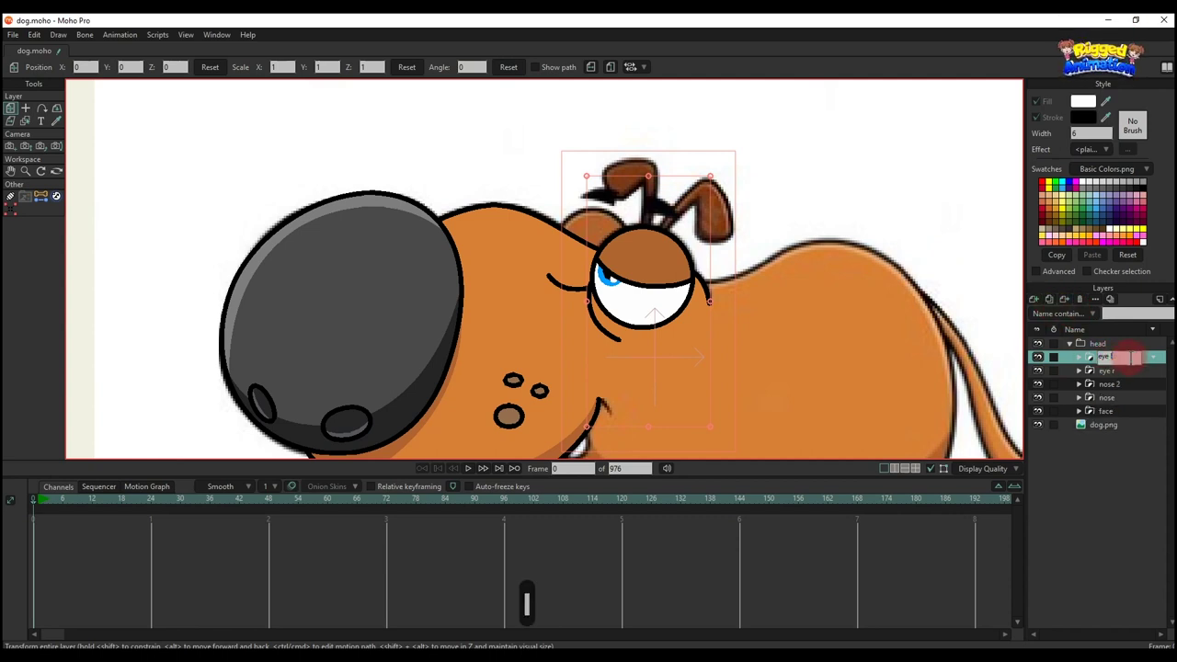
type("eye l")
key("Return")
left_click_drag(1123, 362, 1114, 381)
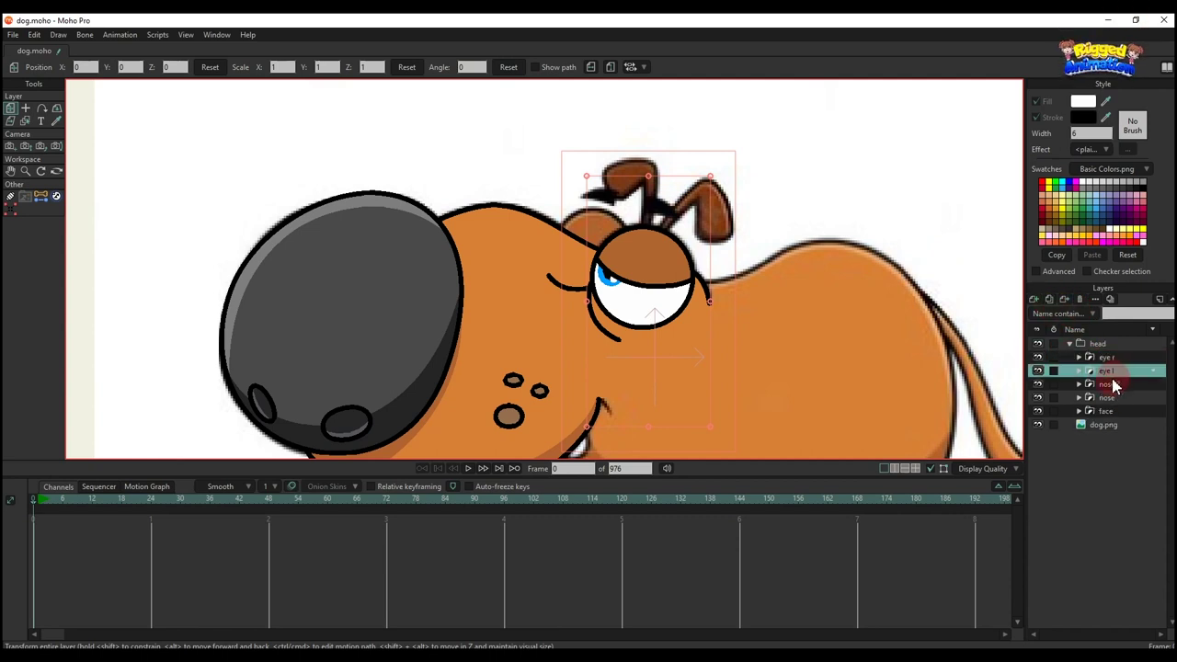
Move the eye l group over the rear eye in the reference and scale it to about 0.89
scroll(730, 294, "down", 1)
key("m")
scroll(666, 264, "up", 1)
left_click_drag(658, 306, 616, 280)
left_click_drag(679, 173, 615, 247)
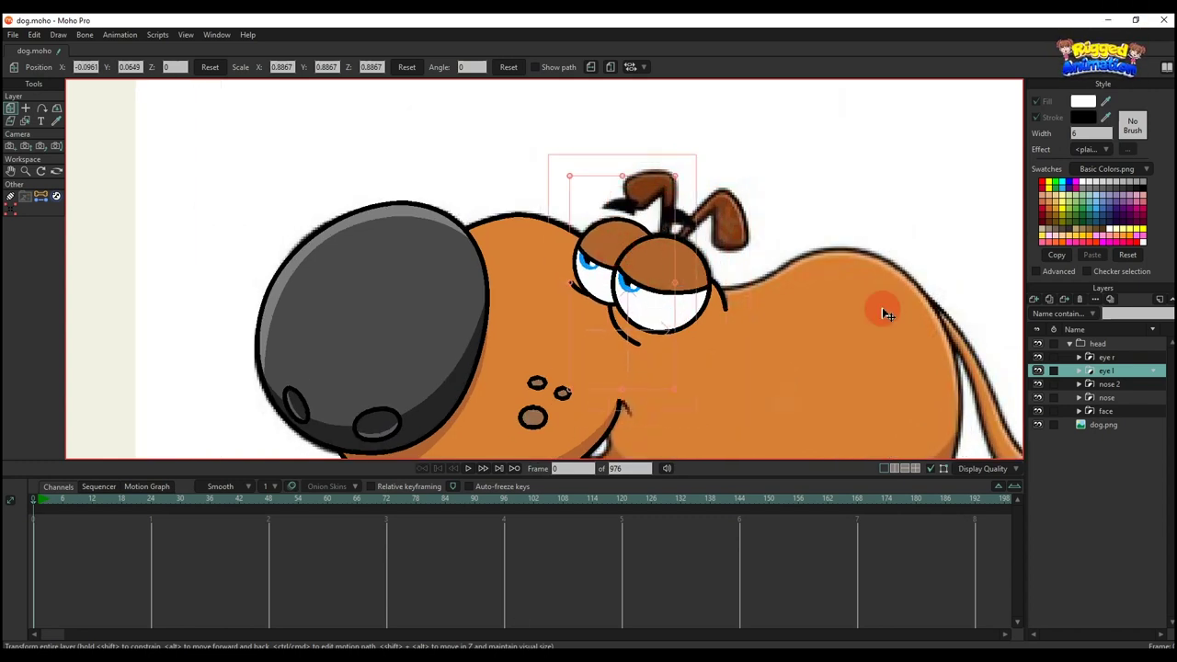
Hide the head group, expand eye l, and fit its eye outline circle to the rear eye in the reference
left_click(1037, 345)
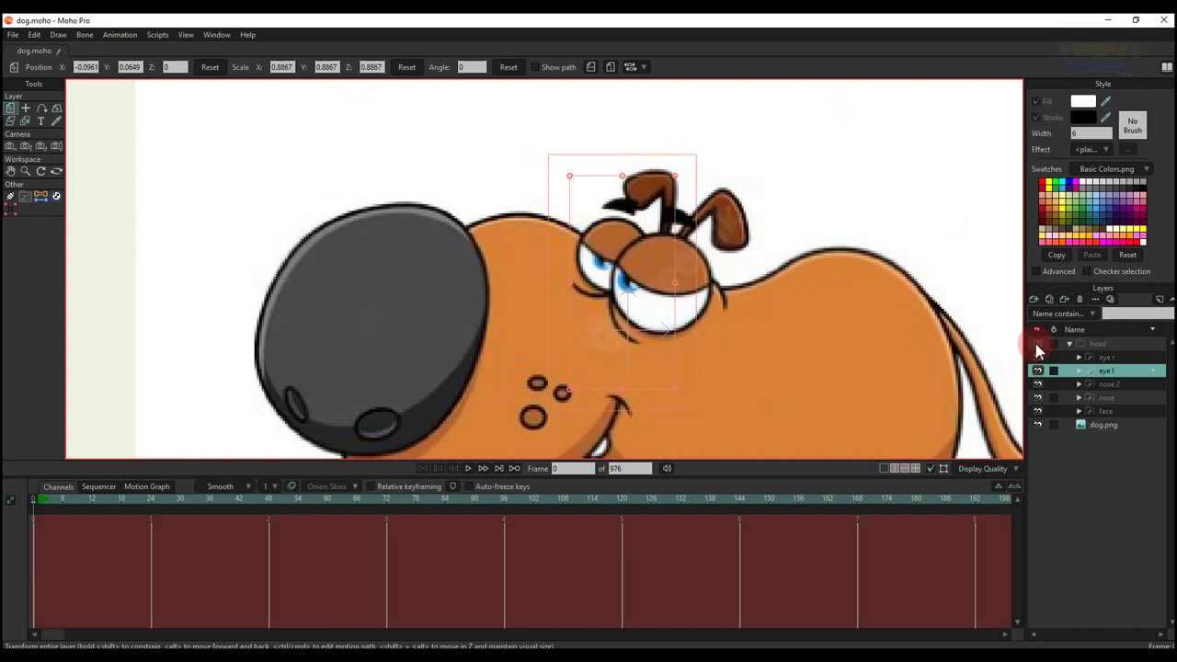
left_click(1077, 371)
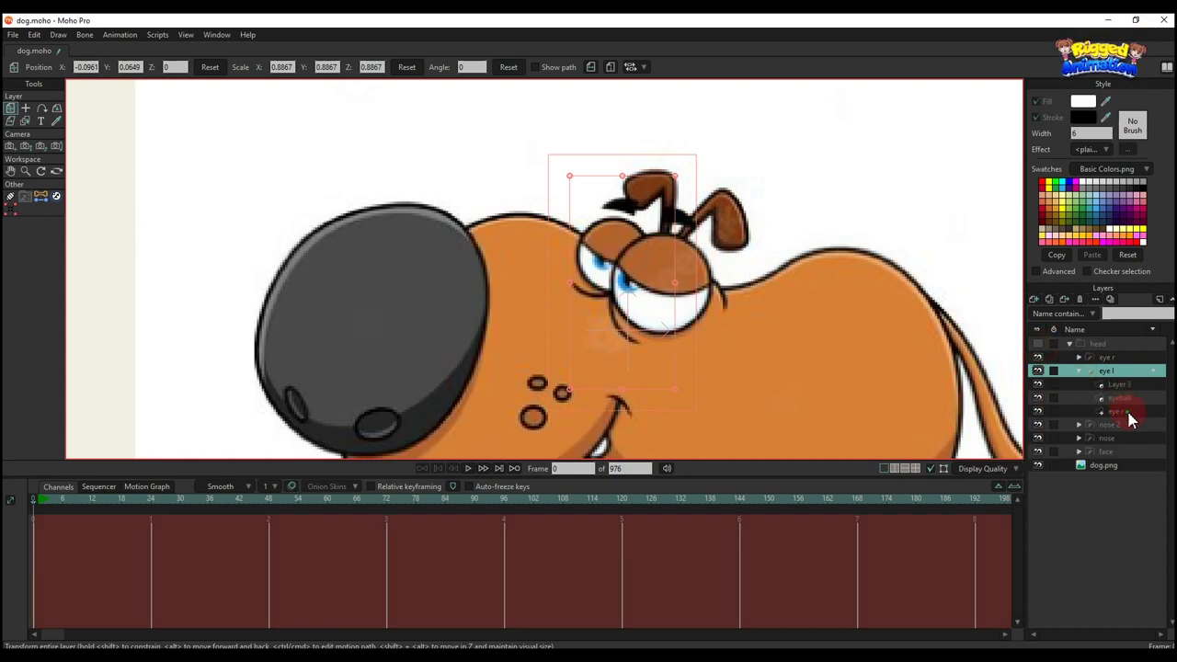
left_click(1128, 413)
scroll(559, 252, "up", 2)
key("g")
left_click_drag(577, 182, 723, 382)
key("t")
scroll(591, 236, "up", 5)
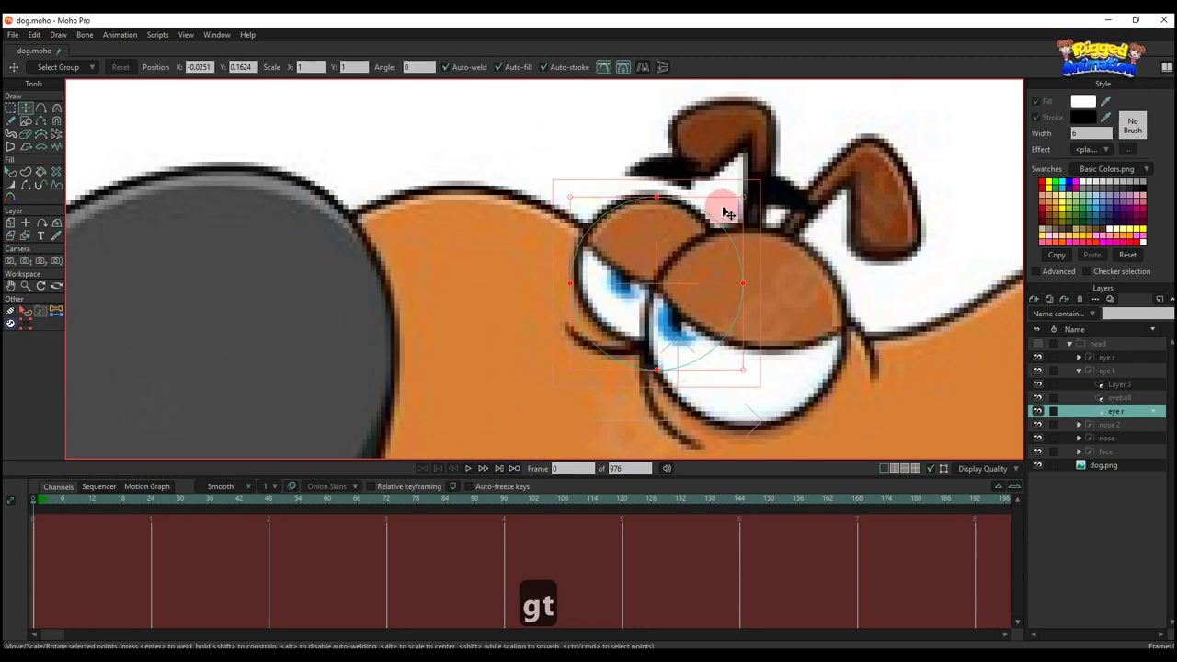
mouse_move(726, 213)
left_mouse_down()
mouse_move(743, 197)
mouse_move(688, 230)
mouse_move(724, 193)
left_mouse_up()
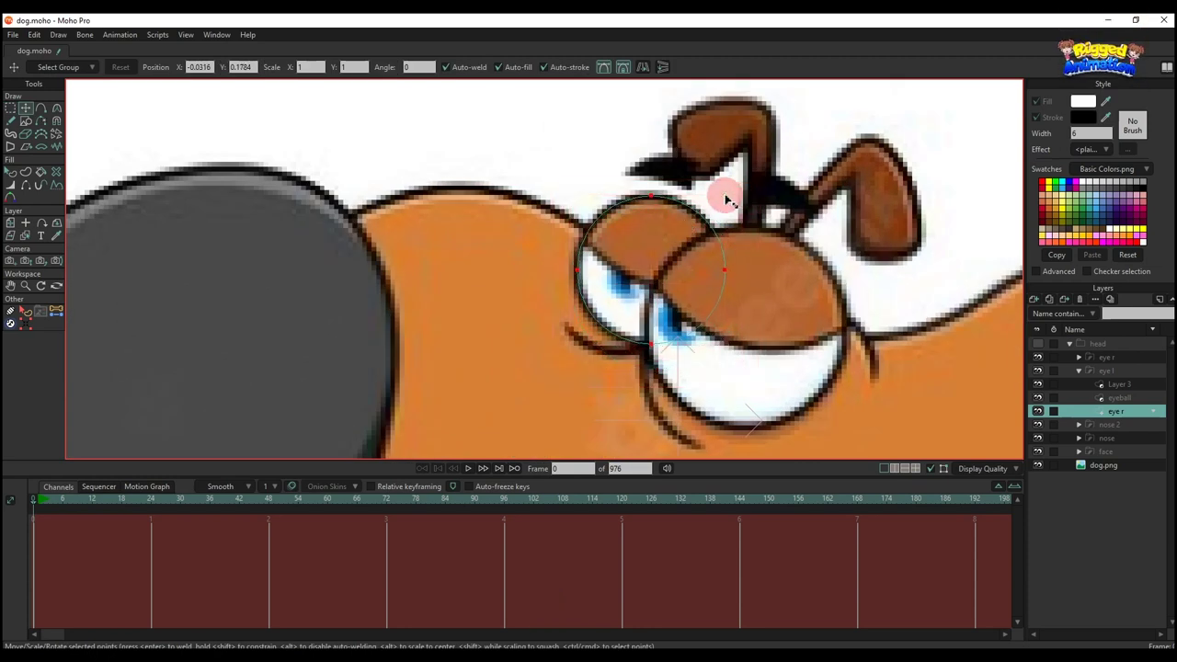
Select the eyeball layer in eye l and move its iris shapes onto the rear eye's iris
left_click(1129, 398)
key("g")
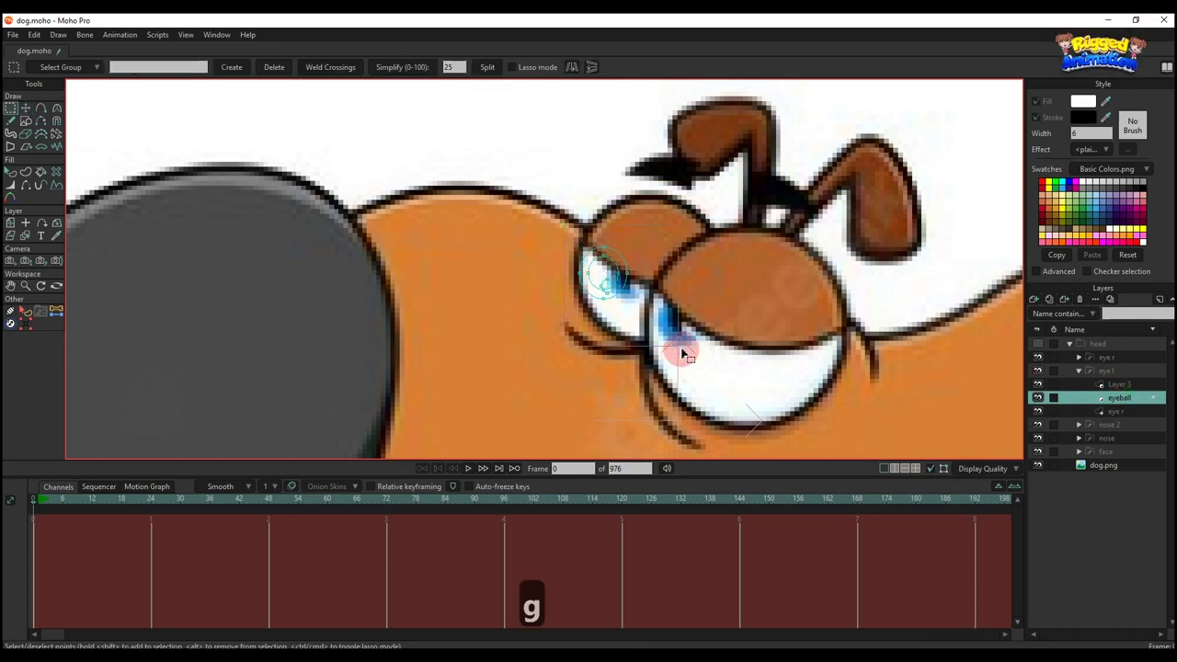
key("t")
scroll(634, 280, "up", 3)
mouse_move(634, 281)
left_mouse_down()
mouse_move(673, 313)
mouse_move(644, 285)
left_mouse_up()
key("q")
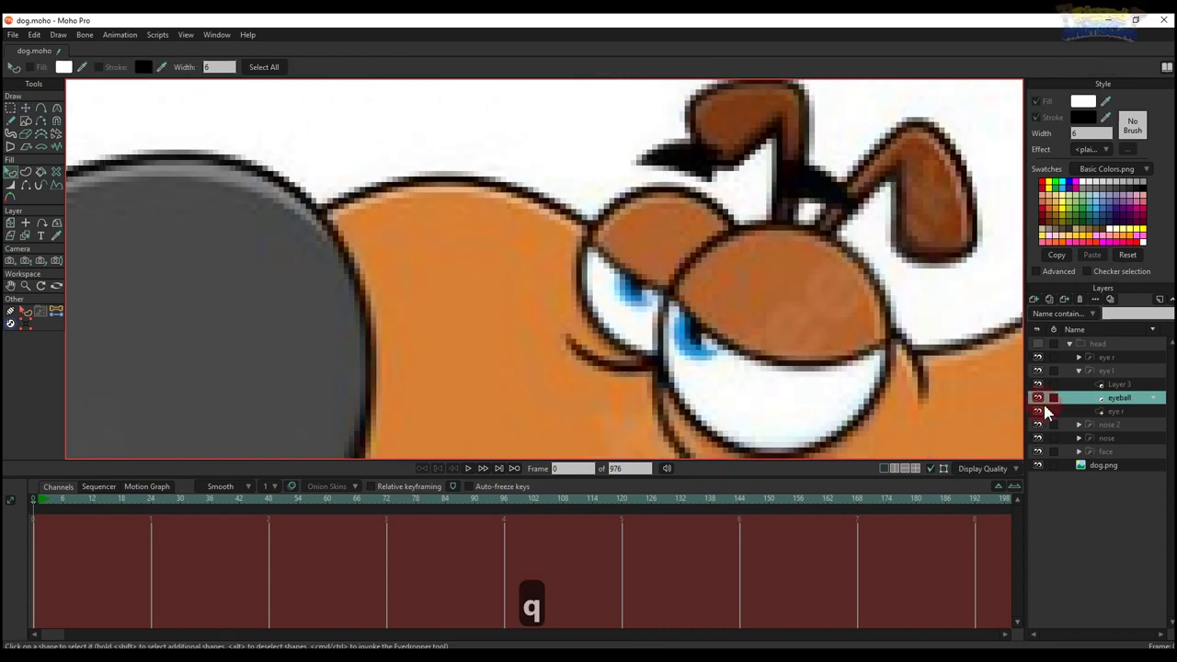
Fit the eyelid shape on Layer 3 of eye l to the rear eyelid in the reference
left_click(1120, 385)
key("g")
left_click_drag(671, 219, 637, 256)
key("g")
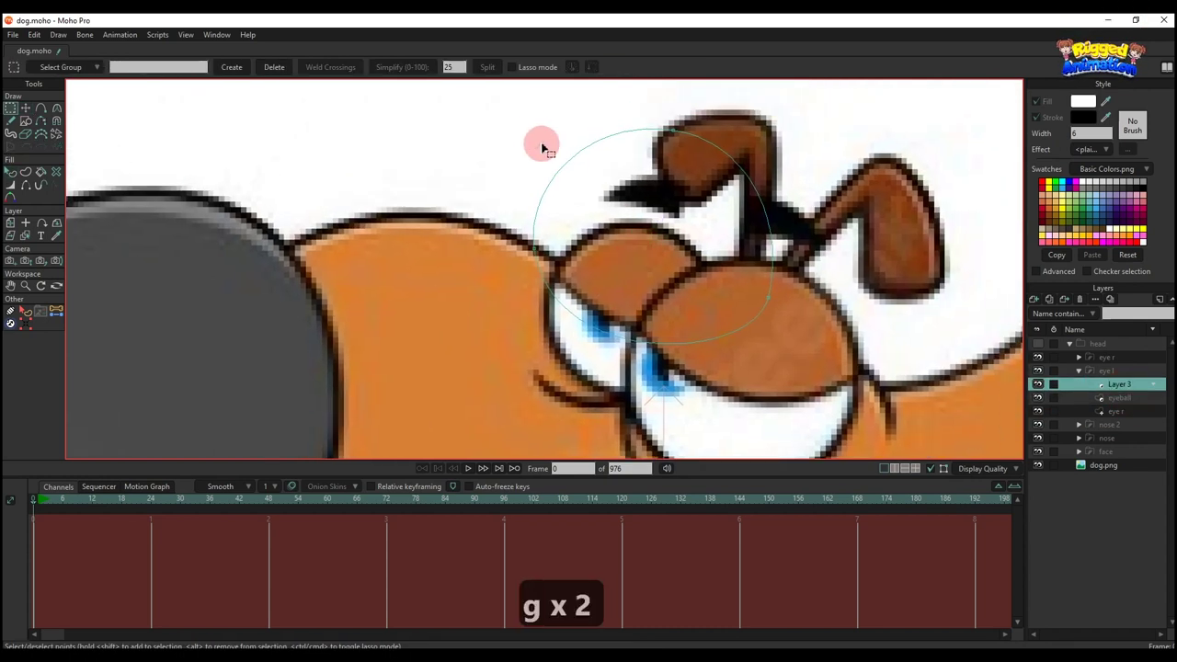
left_click_drag(525, 116, 860, 347)
key("t")
left_click_drag(773, 311, 727, 291)
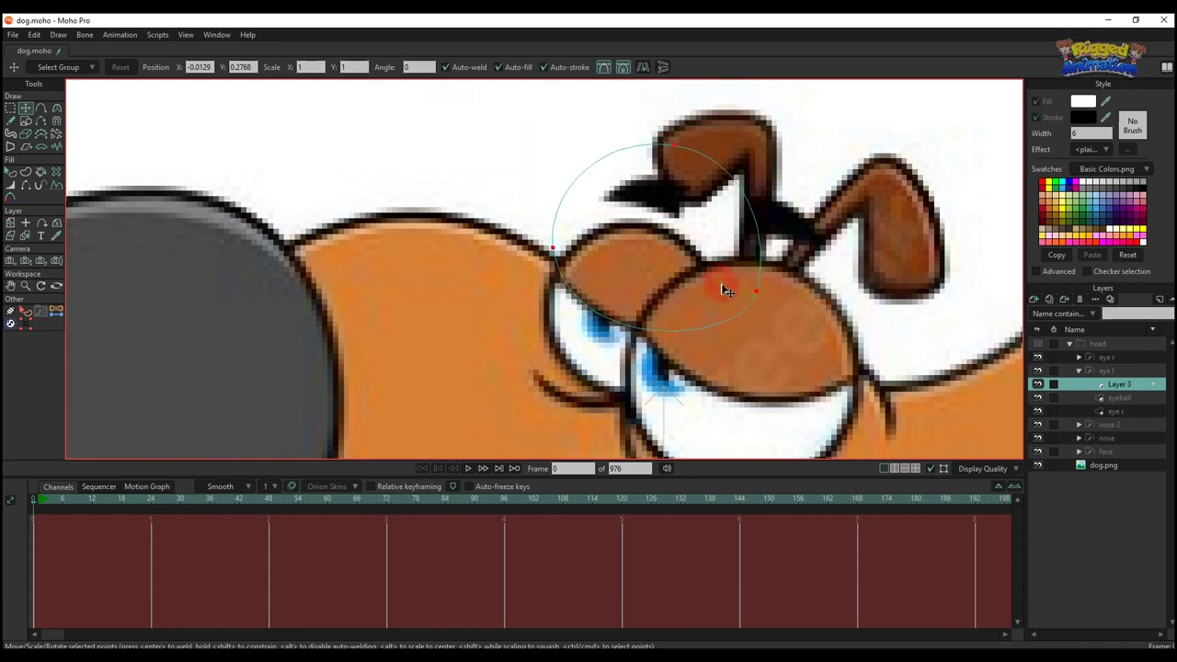
Show the head group again and save the file
key("q")
scroll(728, 305, "down", 4)
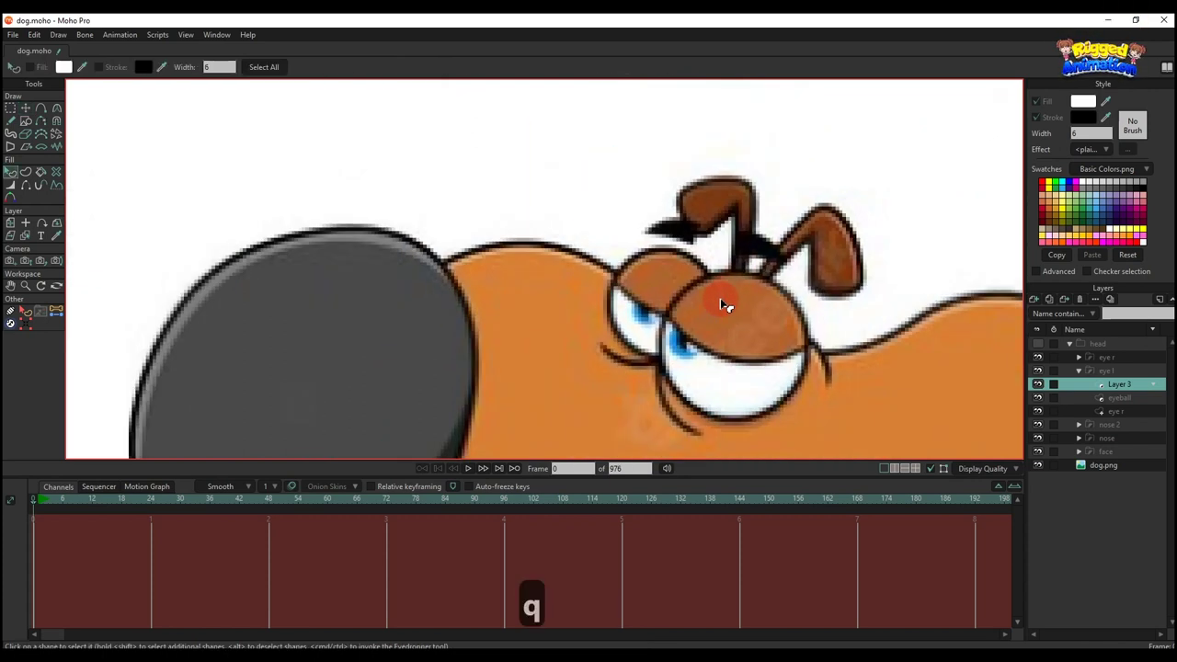
scroll(631, 276, "down", 4)
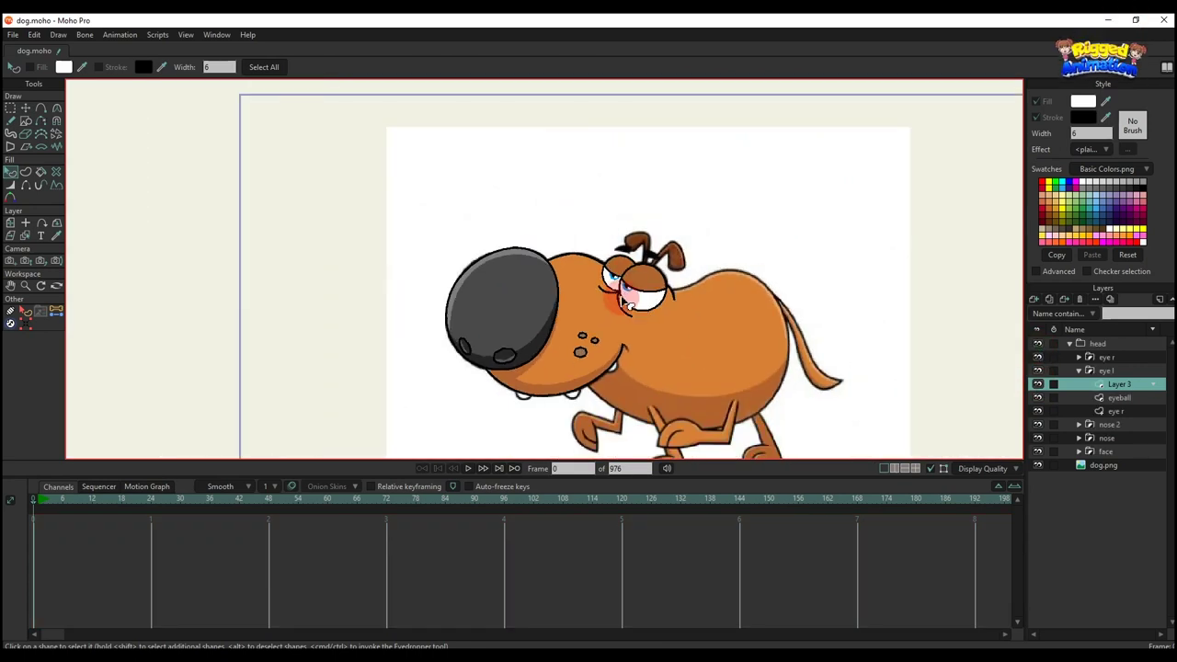
key("ctrl+s")
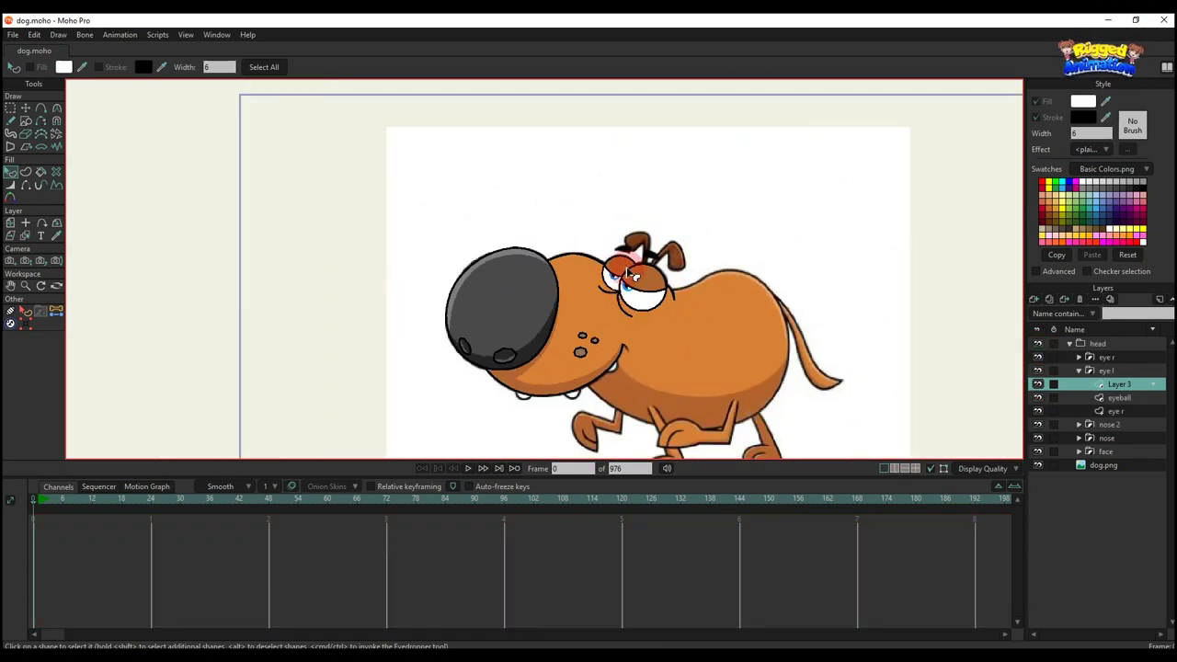
scroll(635, 295, "up", 4)
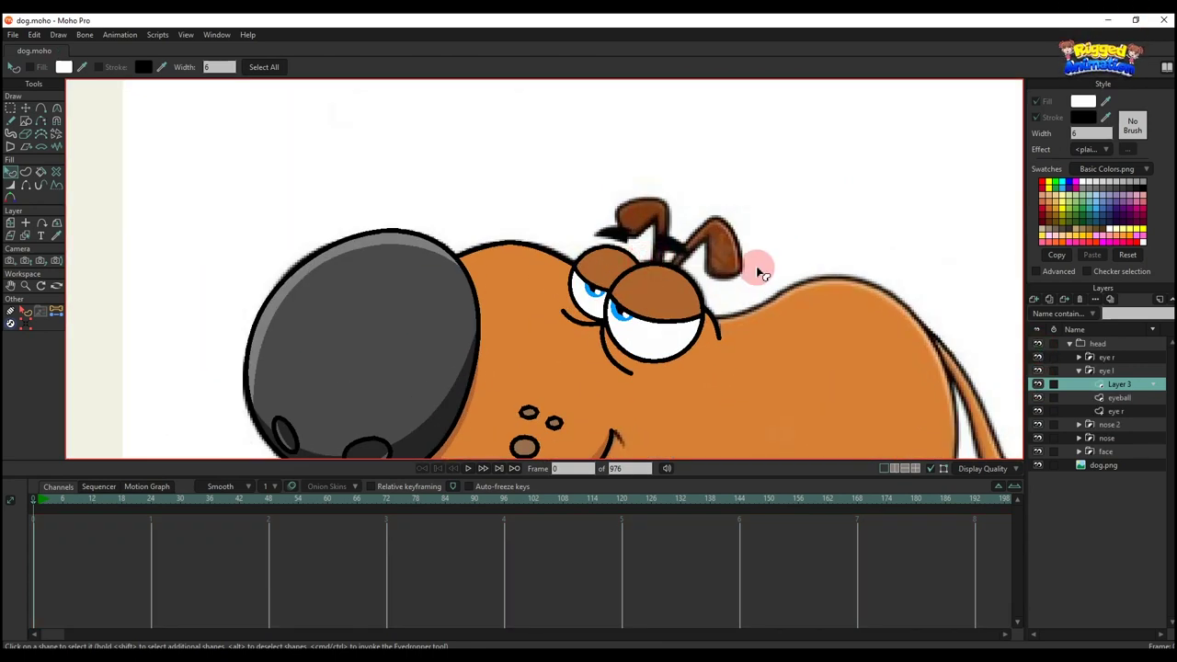
Collapse the eye l group and add a vector layer named ear directly above the face group
left_click(1097, 371)
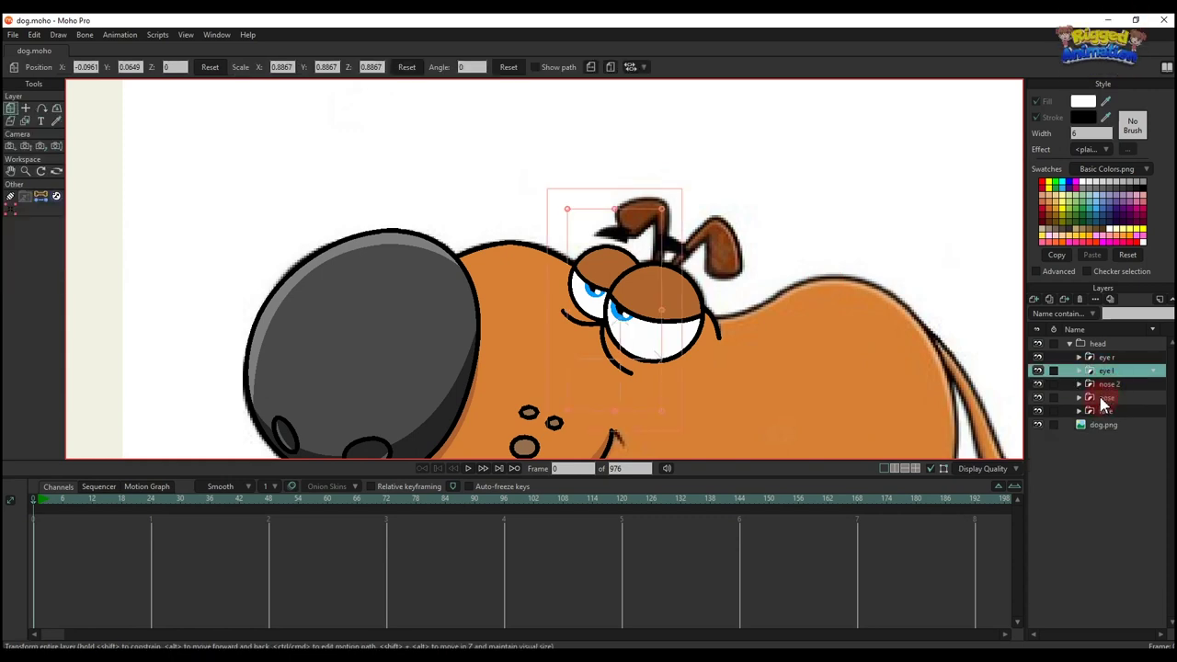
left_click(1105, 413)
left_click(1034, 300)
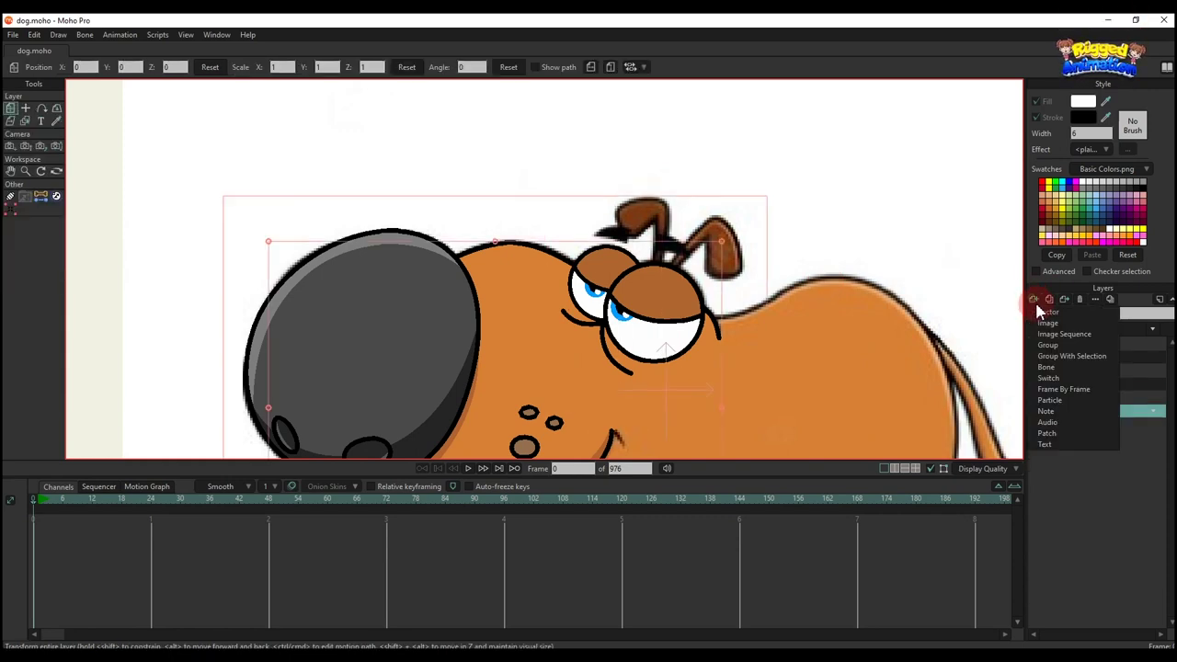
left_click(1113, 425)
double_click(1109, 413)
key("BackSpace")
key("BackSpace")
type("ear")
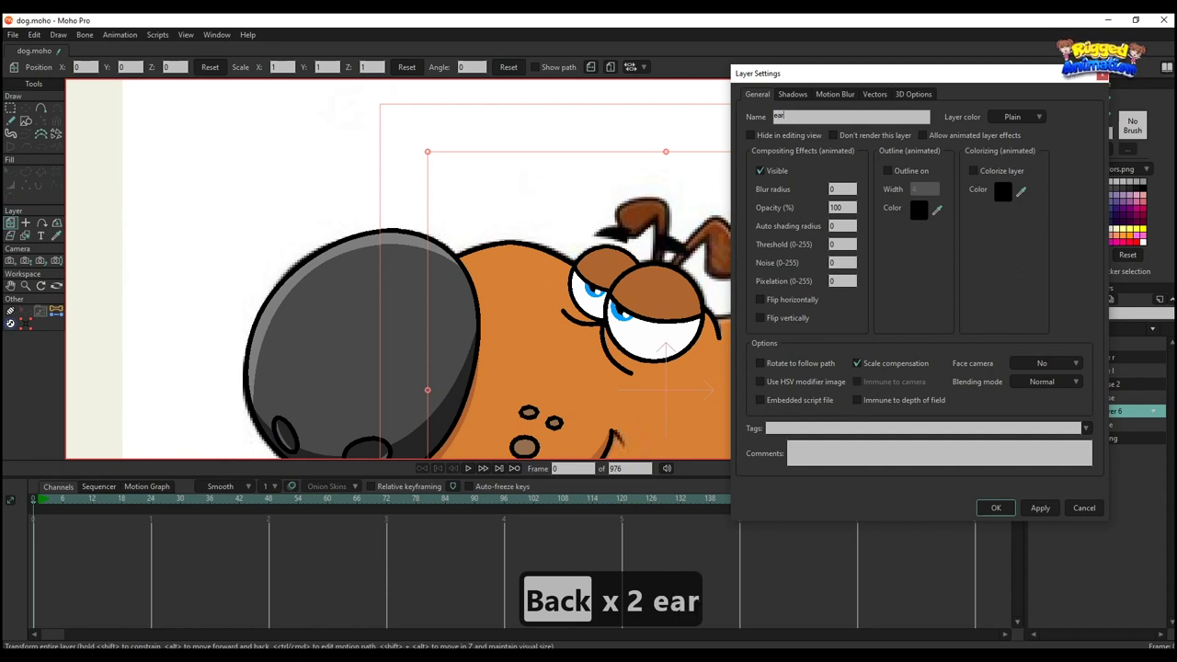
key("Return")
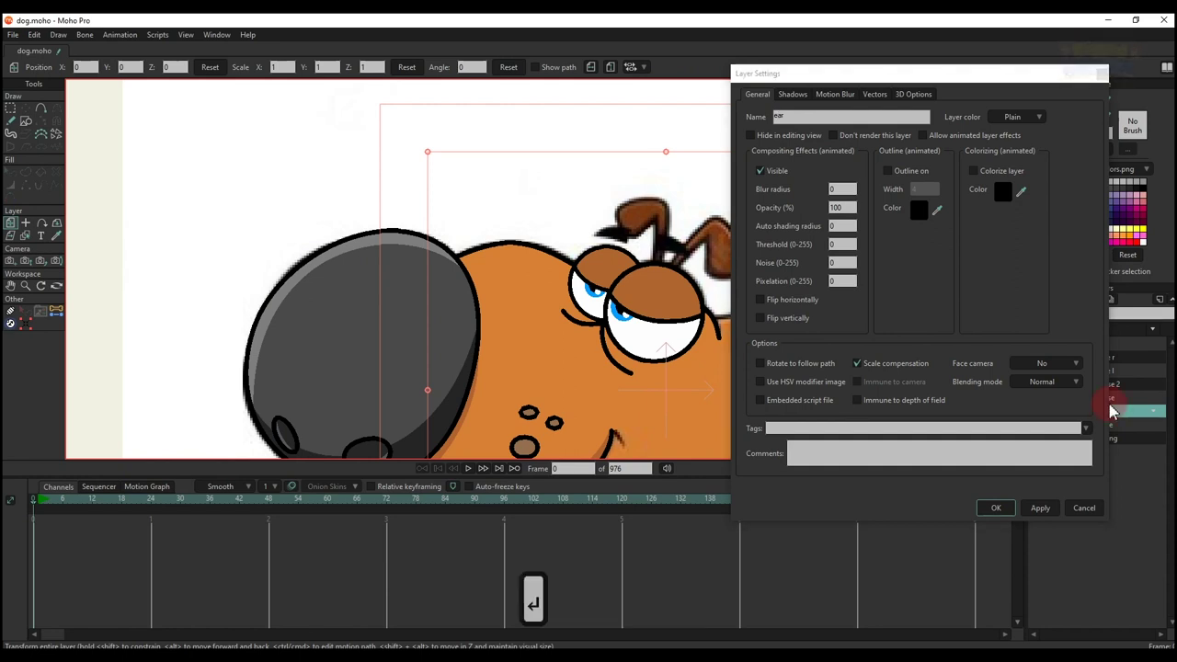
Trace the ear nearest the body as a closed shape and fill it with the reference ear's dark brown
left_click(40, 107)
scroll(610, 210, "up", 3)
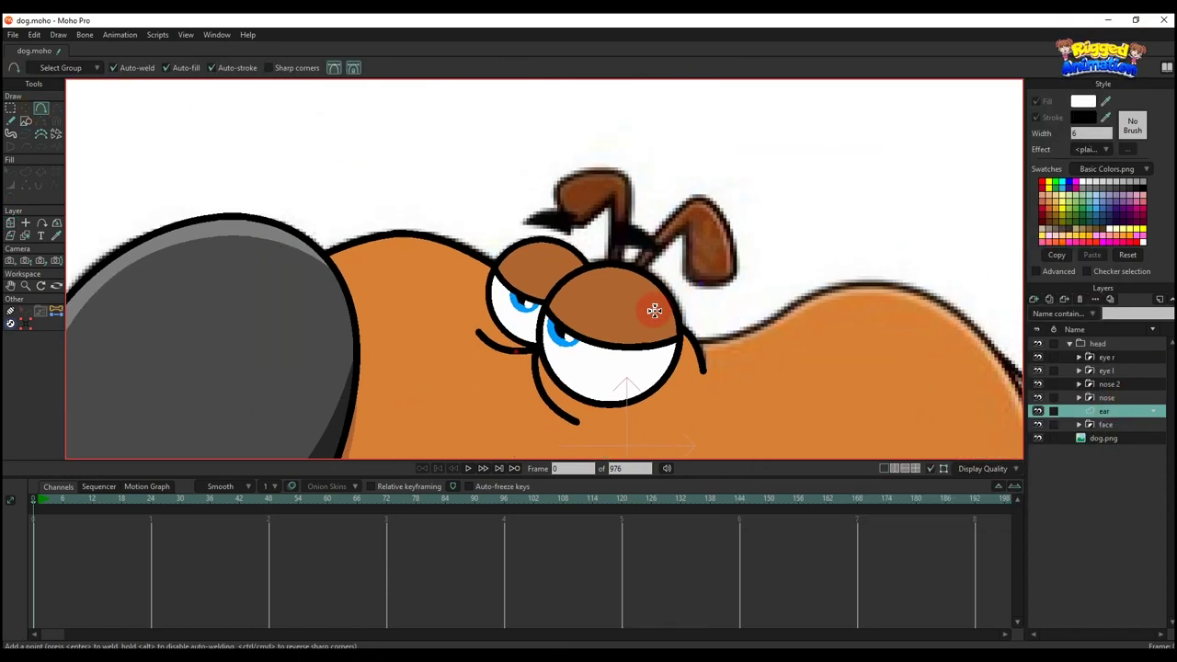
mouse_move(588, 296)
left_mouse_down()
mouse_move(663, 216)
mouse_move(707, 293)
mouse_move(660, 292)
mouse_move(576, 326)
left_mouse_up()
key("t")
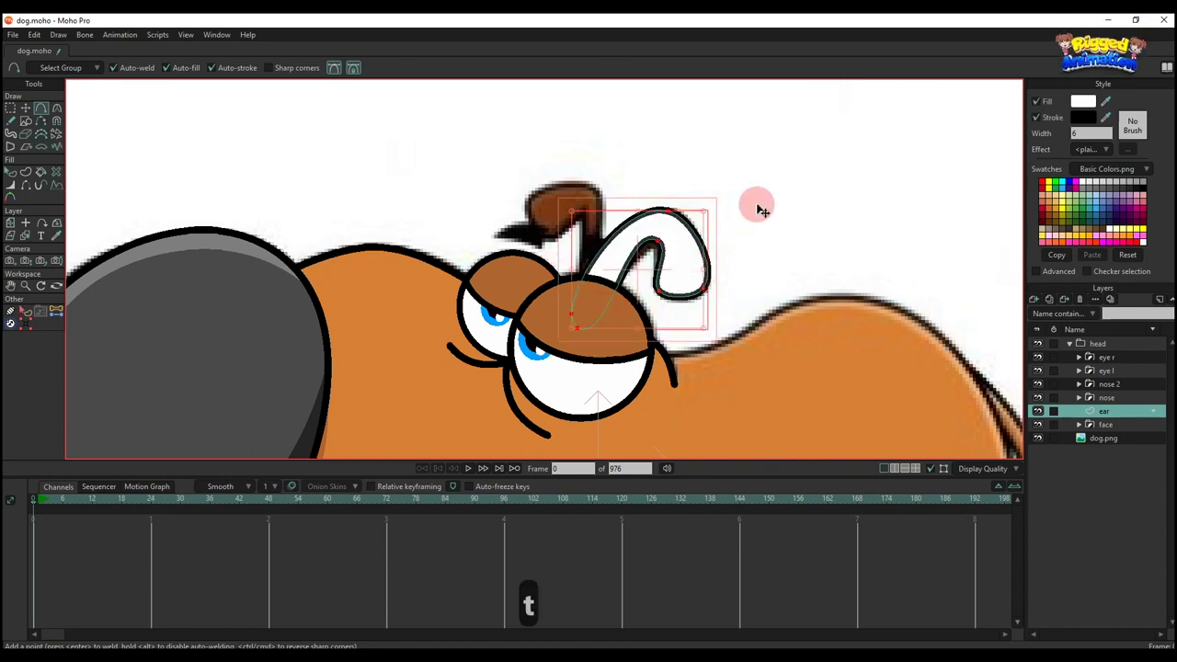
left_click_drag(1024, 100, 550, 202)
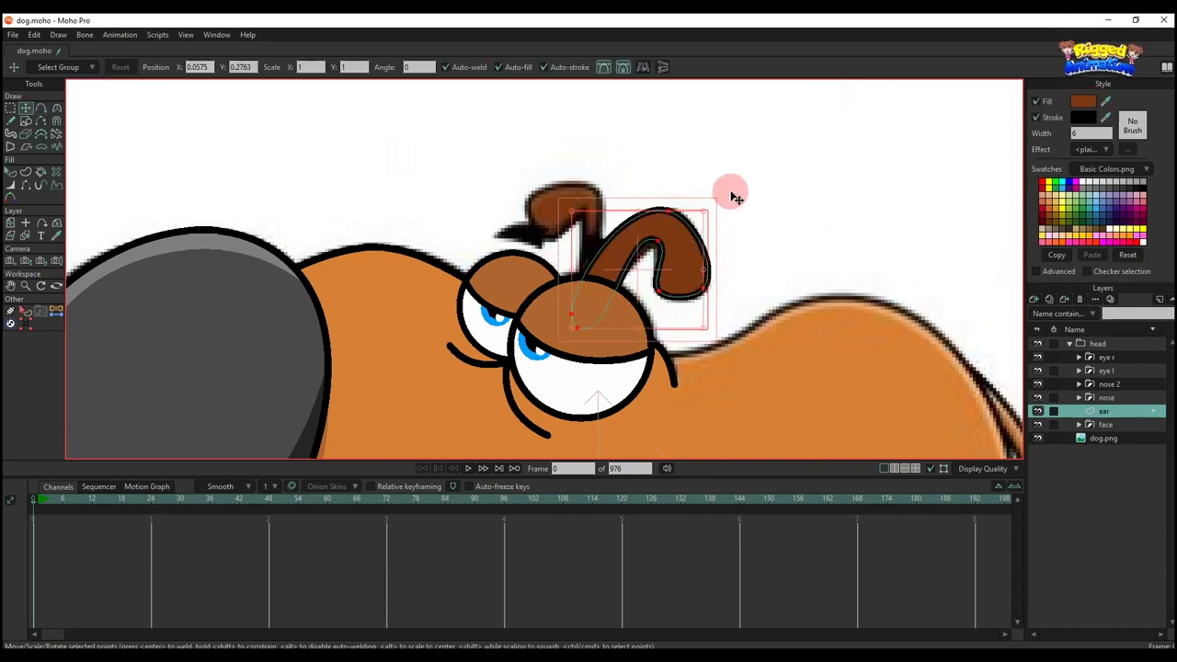
key("t")
left_click(756, 191)
Hide the ear layer and adjust the points and handles at the ear's upper bend and base to the reference
scroll(659, 236, "up", 4)
left_click(1037, 411)
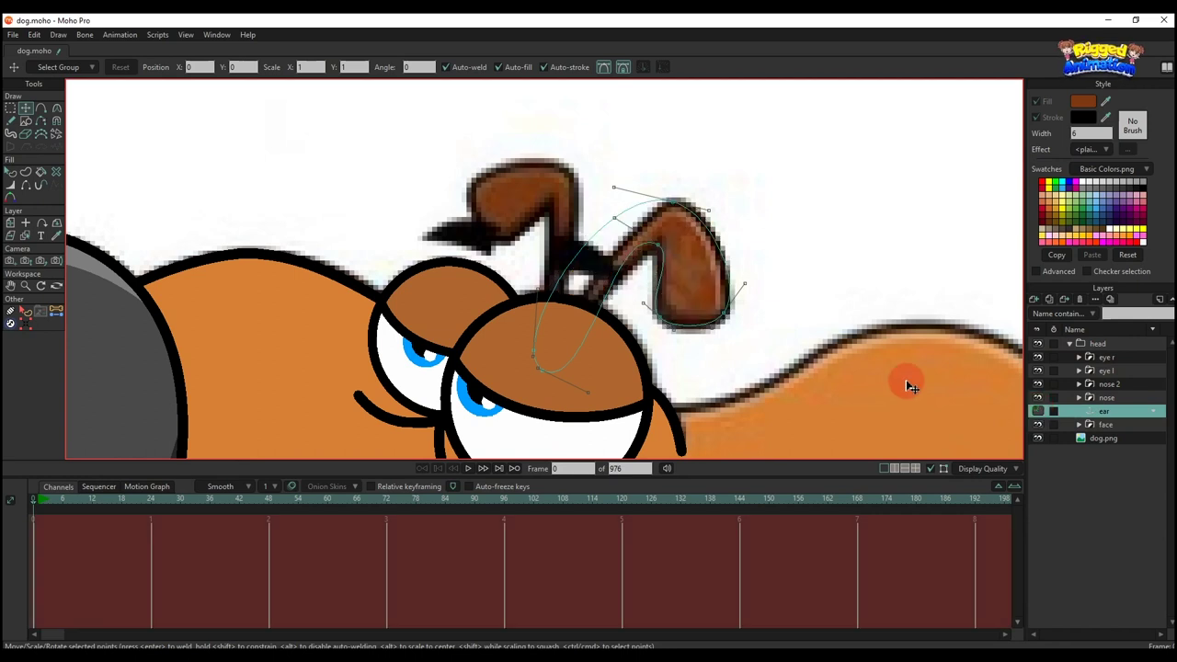
scroll(623, 260, "up", 2)
mouse_move(639, 179)
left_mouse_down()
mouse_move(627, 152)
mouse_move(639, 160)
left_mouse_up()
left_click_drag(505, 269, 574, 331)
left_click_drag(618, 190, 647, 200)
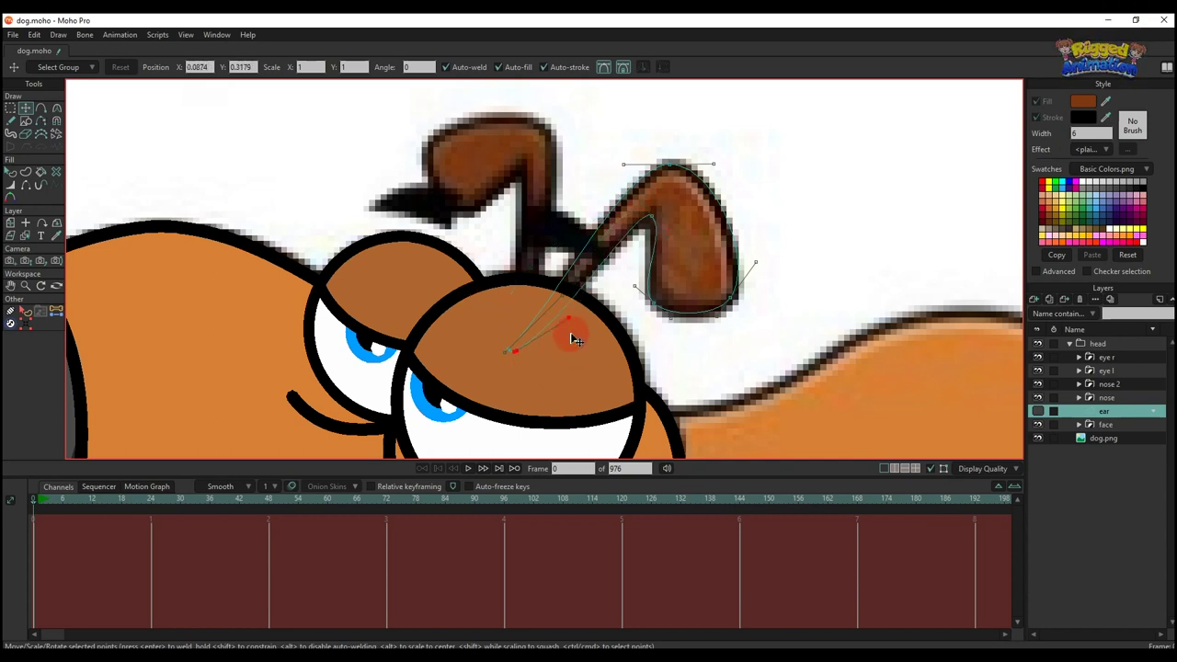
Refine the ear's narrow base, upper bend and inner edge by adjusting their curve points and handles
scroll(528, 346, "up", 2)
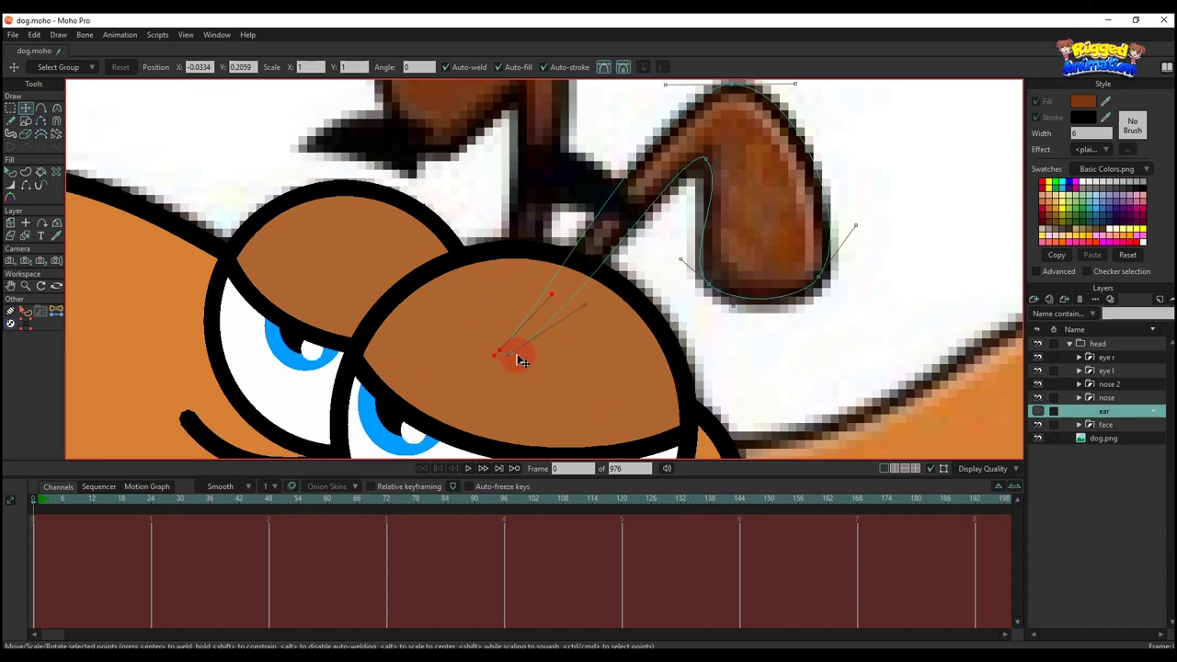
left_click_drag(527, 368, 475, 368)
left_click_drag(636, 156, 628, 195)
left_click_drag(657, 126, 674, 123)
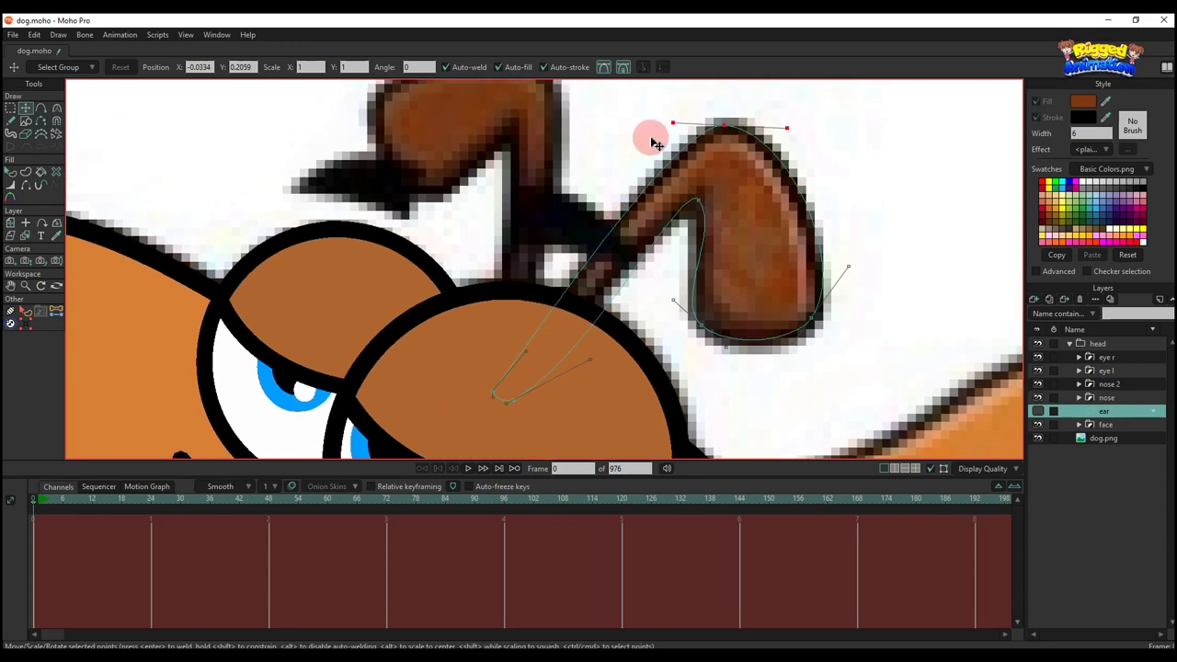
left_click(563, 372)
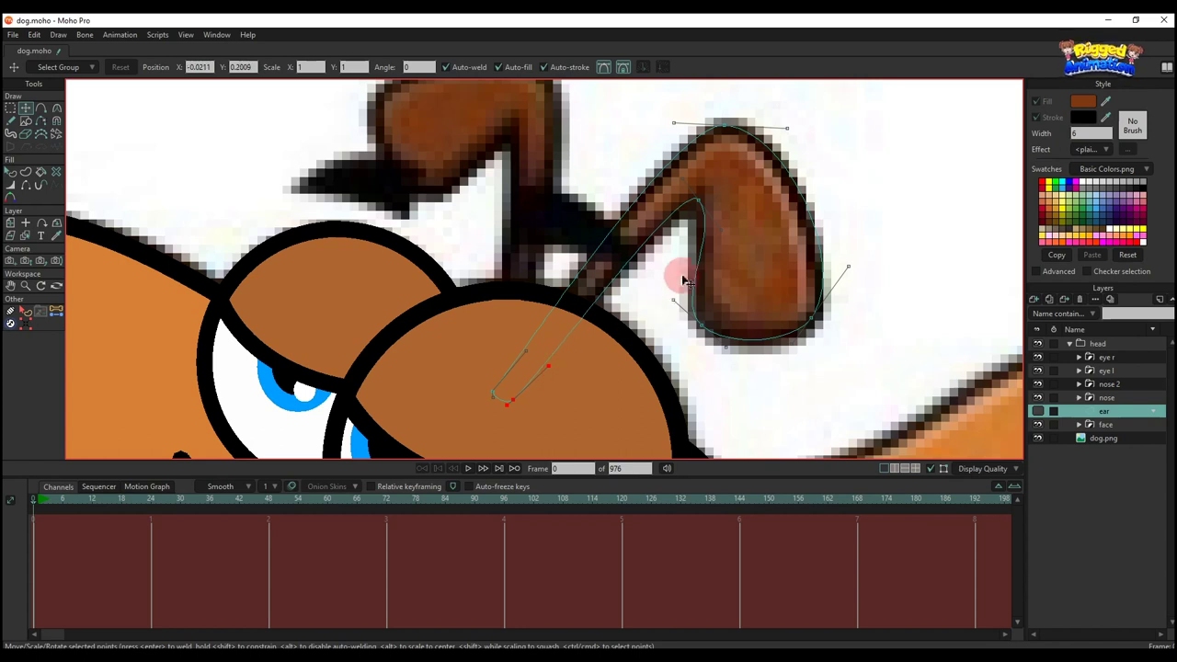
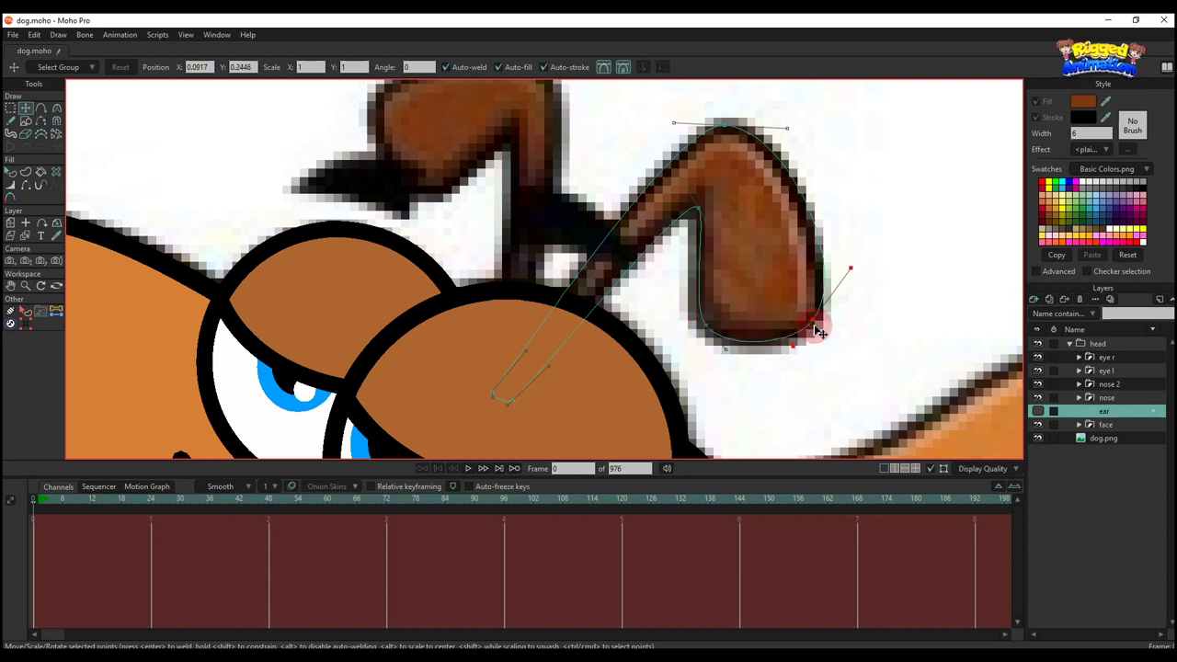
Adjust the curve handle at the ear's lower outer corner to follow the reference outline
left_click_drag(850, 267, 840, 279)
scroll(738, 164, "down", 1)
left_click_drag(733, 177, 689, 274)
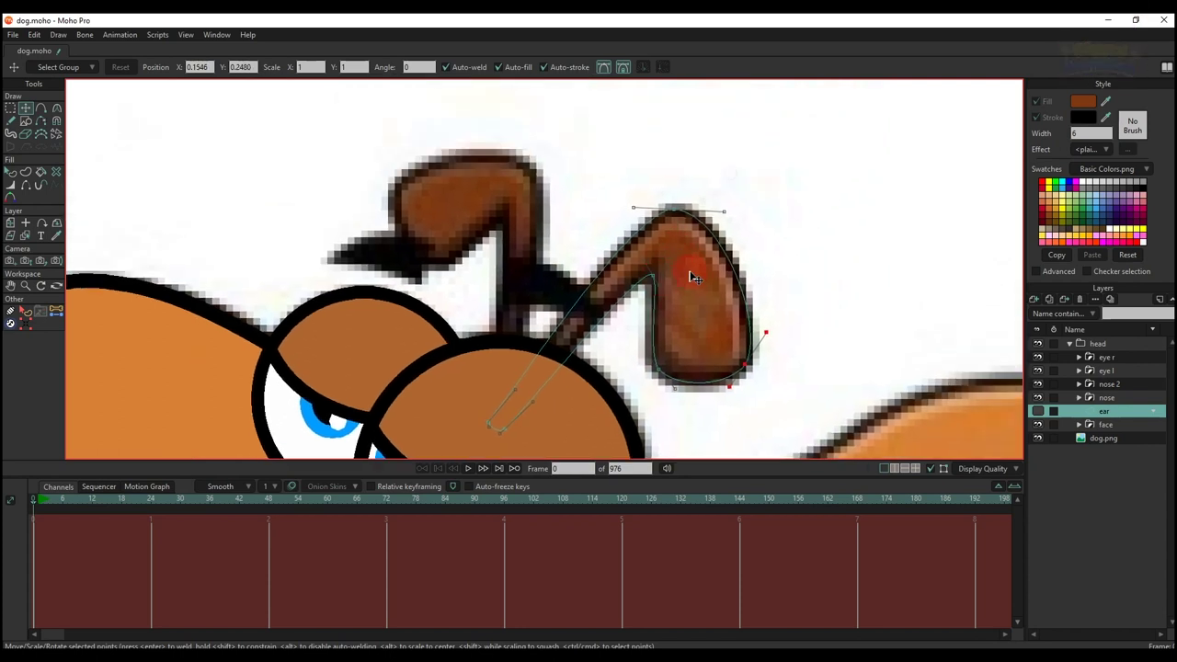
scroll(565, 379, "down", 3)
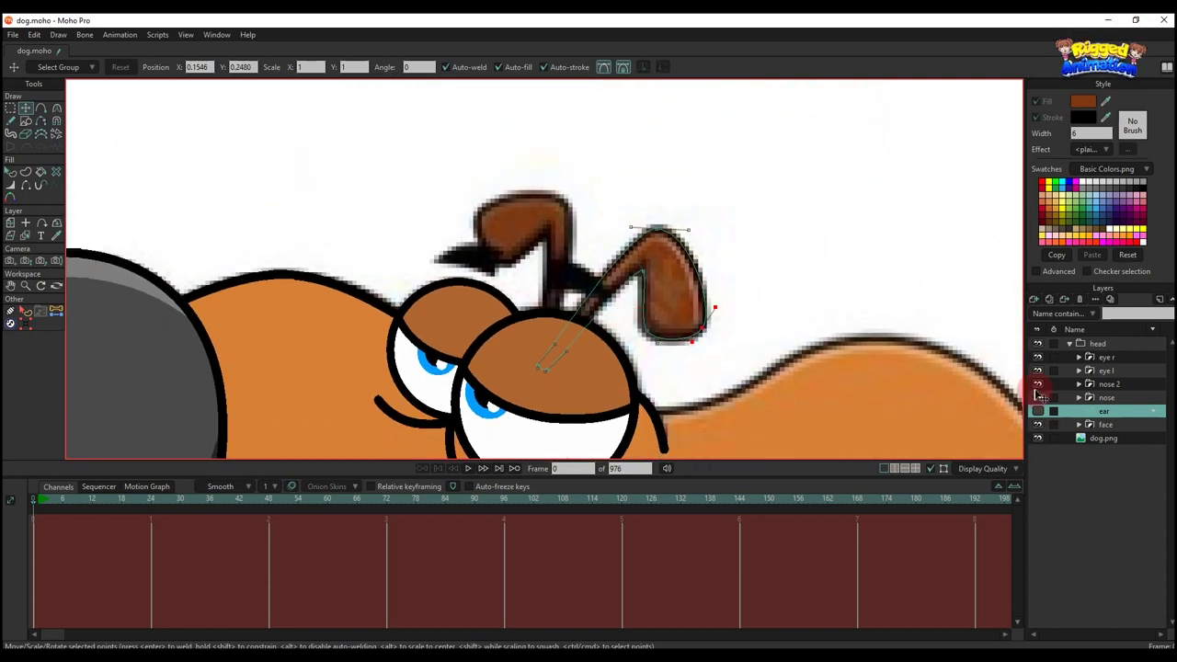
Group the ear layer by itself and name the new group "ear l"
right_click(1094, 413)
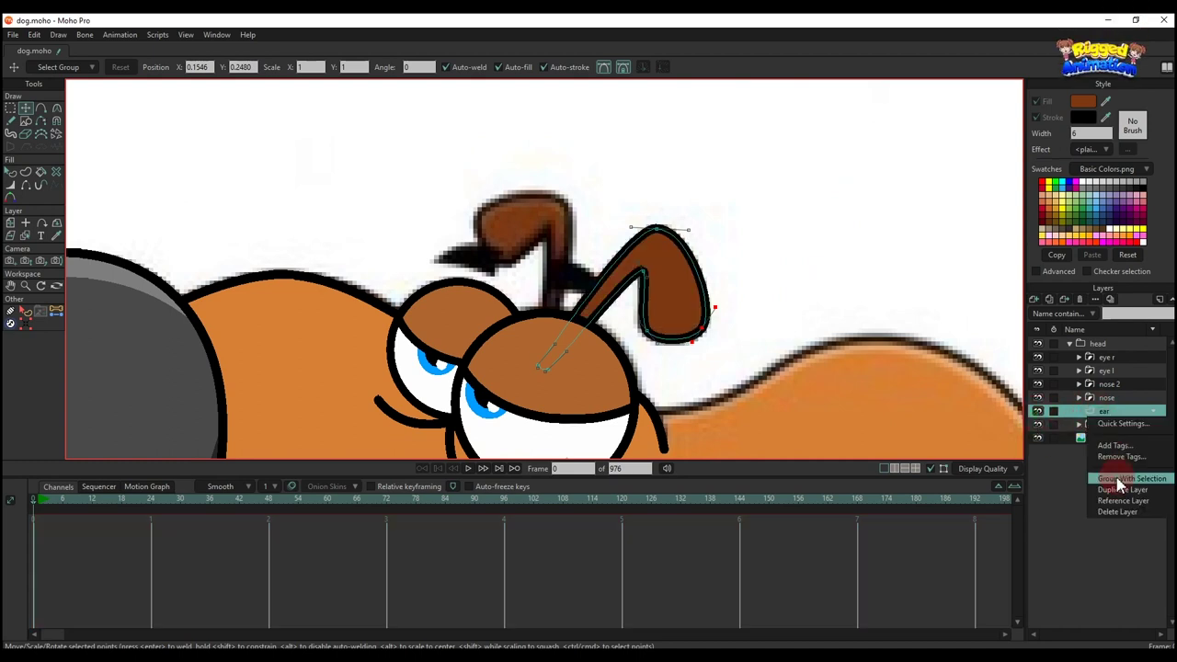
left_click(1091, 423)
double_click(1085, 413)
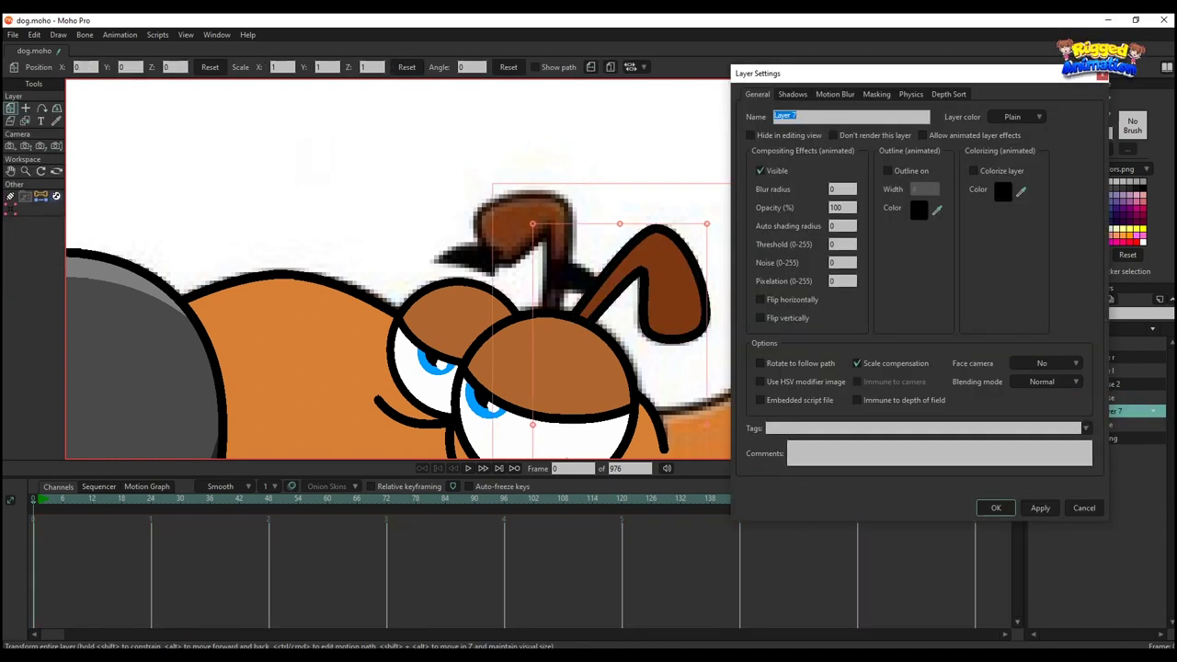
type("ear")
key("Return")
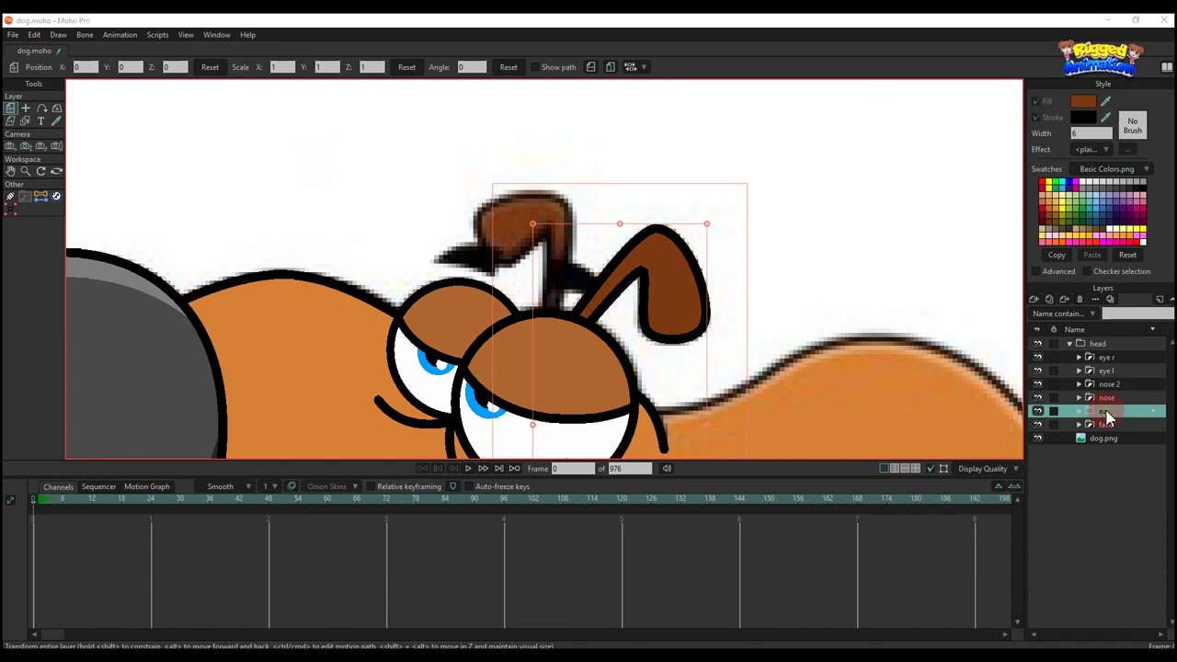
double_click(1085, 411)
left_click(800, 114)
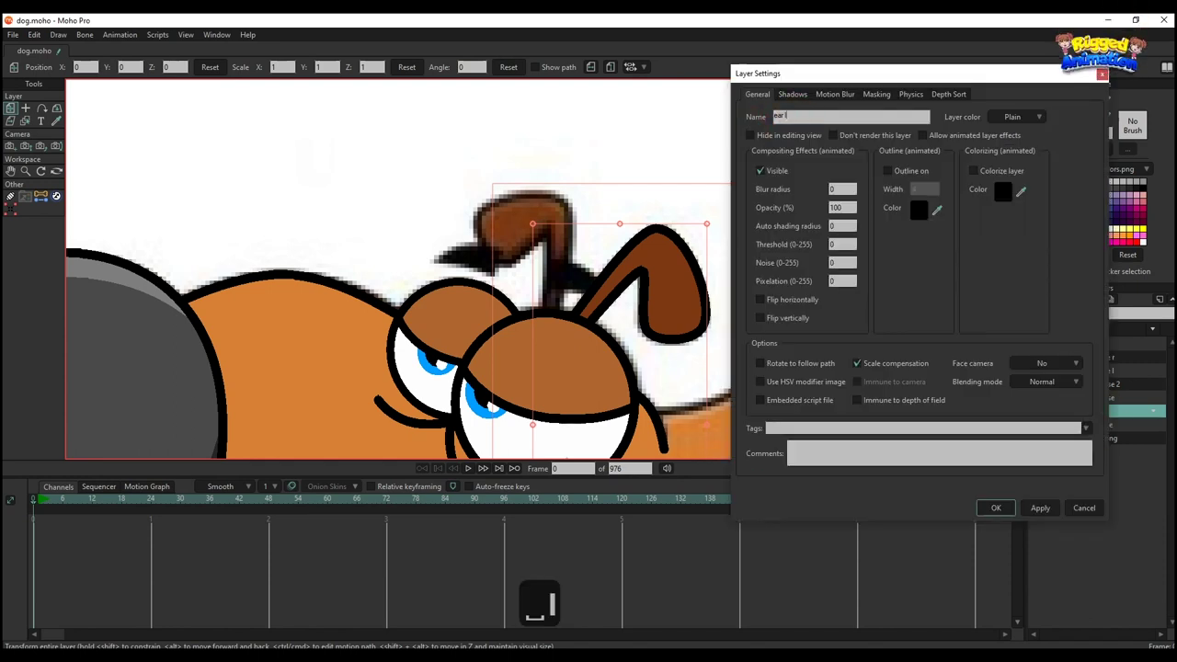
key("Return")
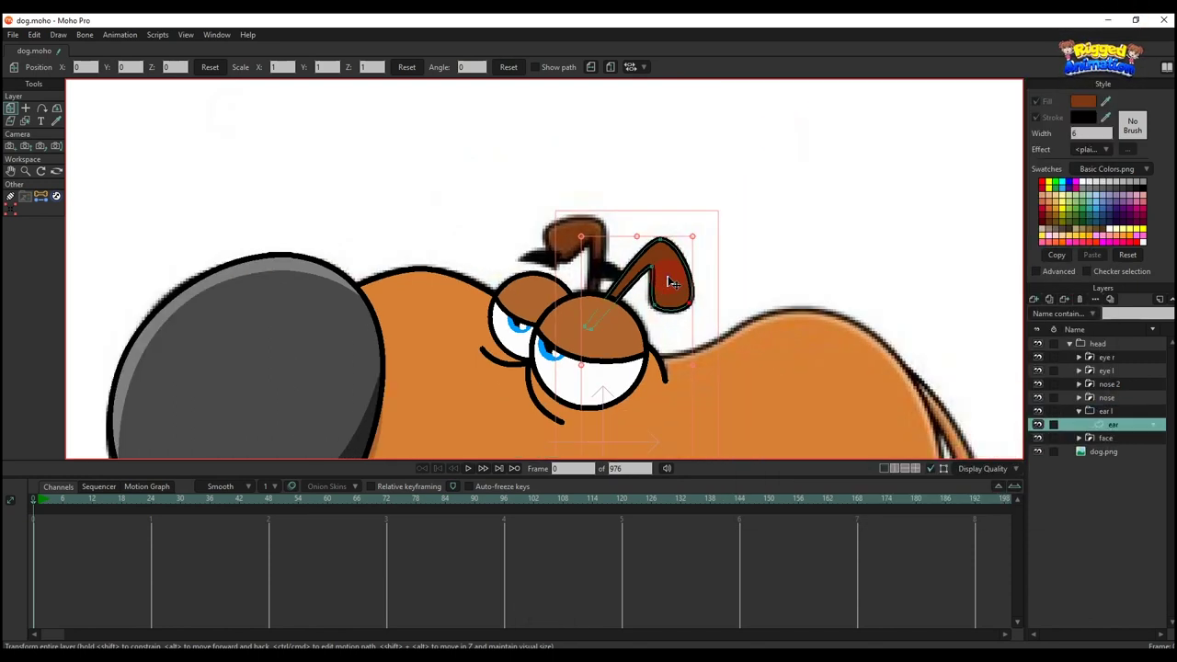
Add a vector layer above the ear layer inside the ear l group and name it "shadow"
key("q")
scroll(644, 372, "down", 5)
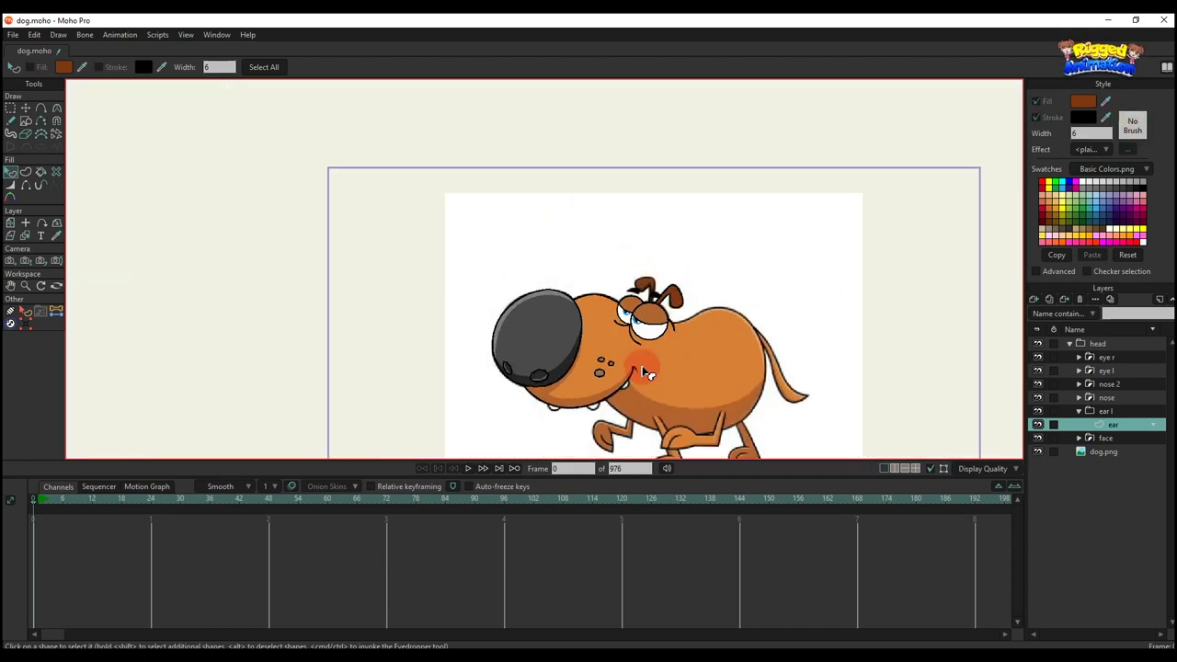
scroll(648, 294, "up", 6)
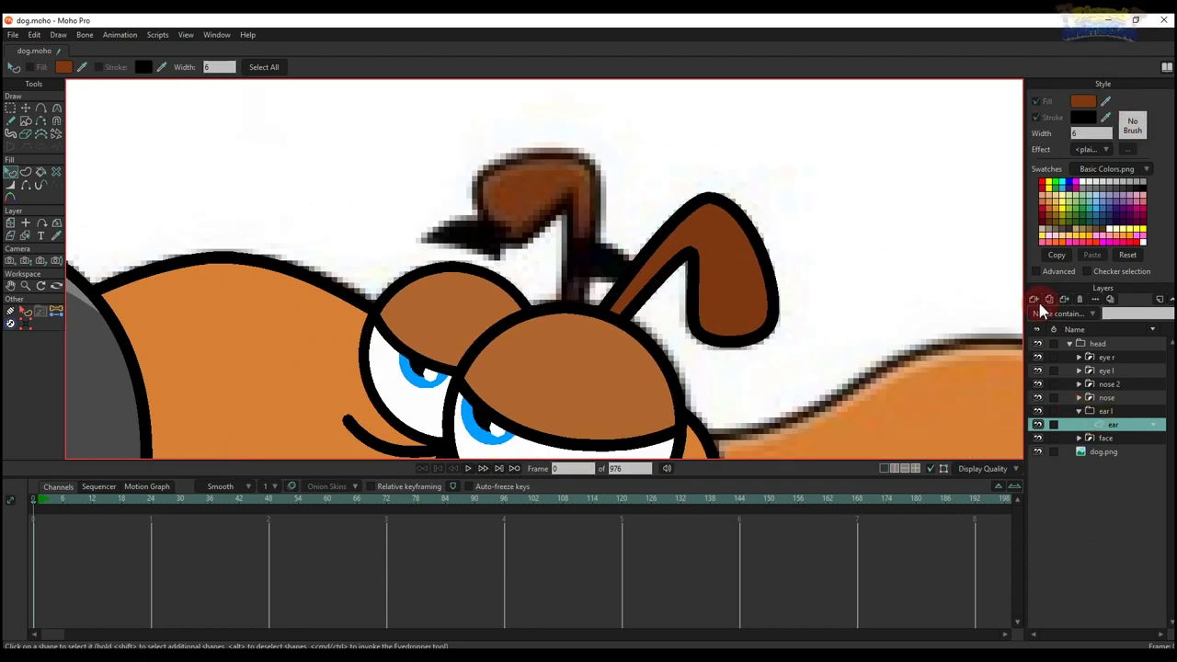
left_click(1037, 302)
left_click(1107, 425)
double_click(1114, 423)
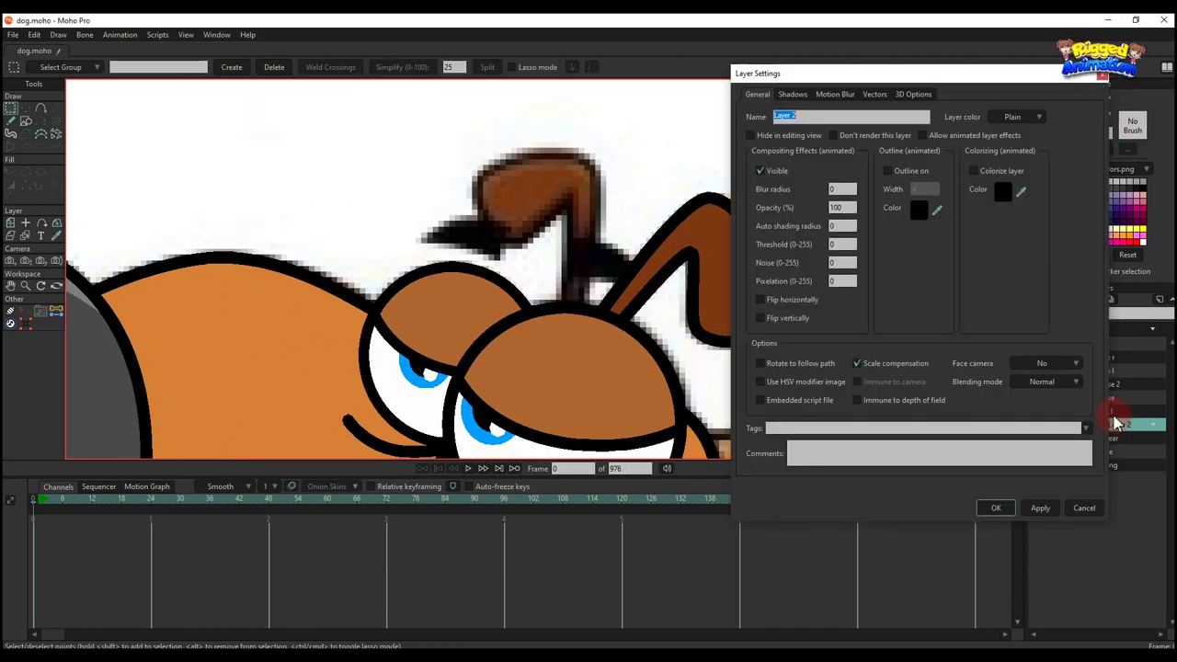
type("shadow")
key("Return")
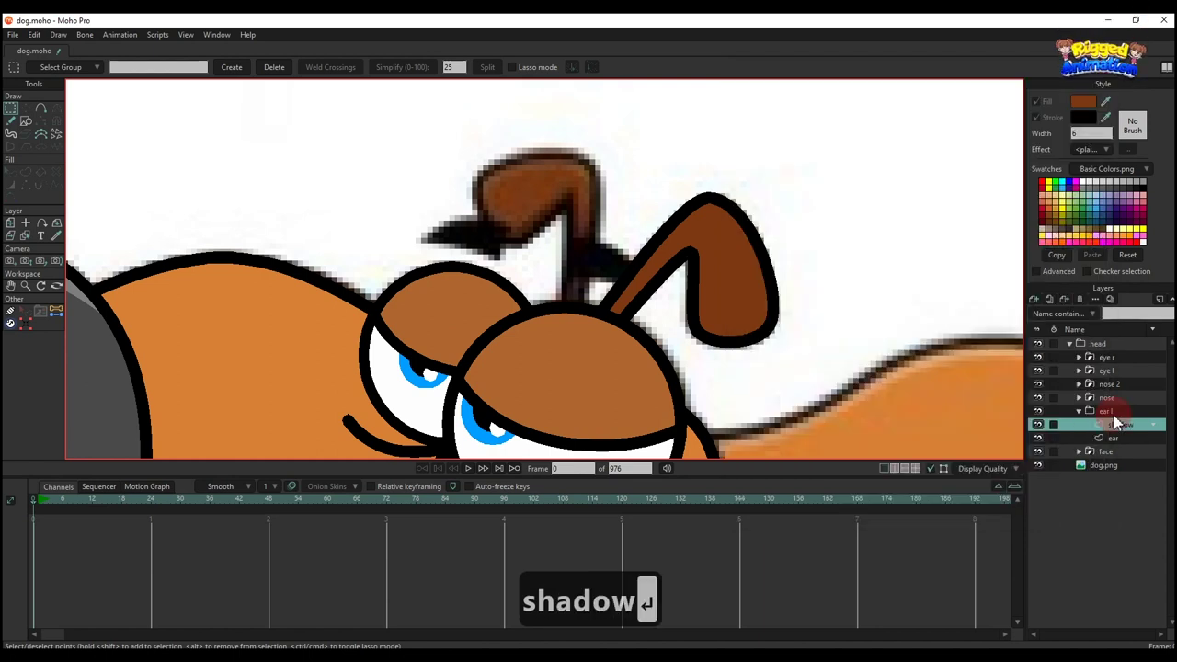
Set the ear l group's masking to hide all
double_click(1105, 411)
left_click(877, 94)
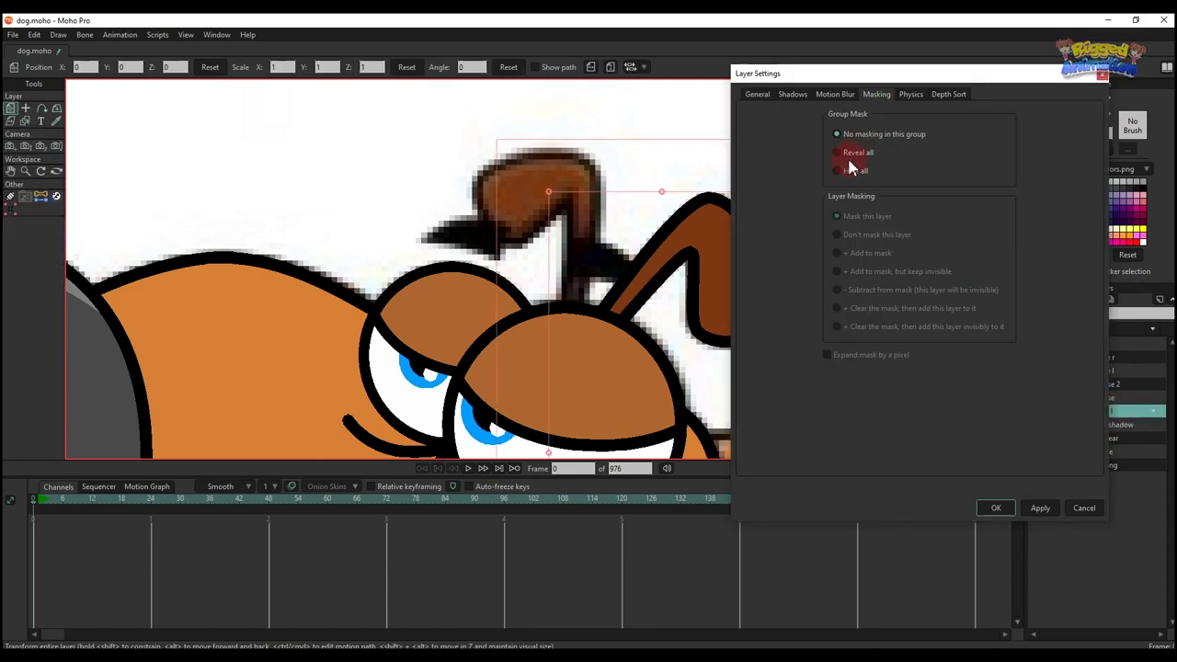
left_click(996, 510)
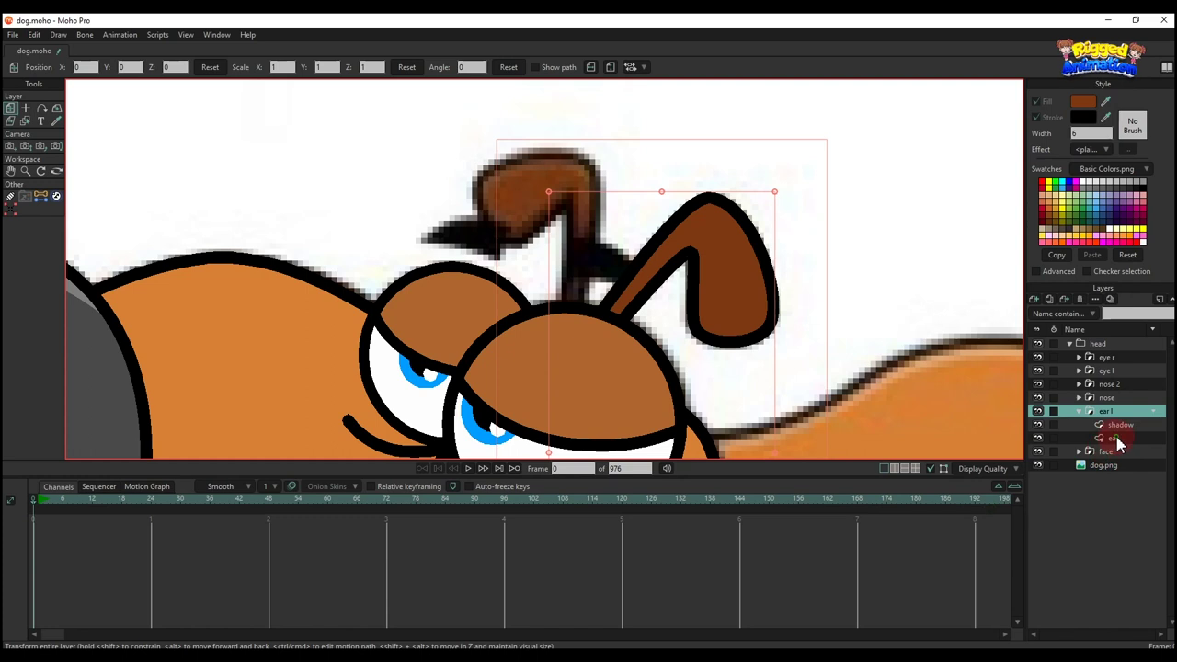
left_click(1117, 424)
key("a")
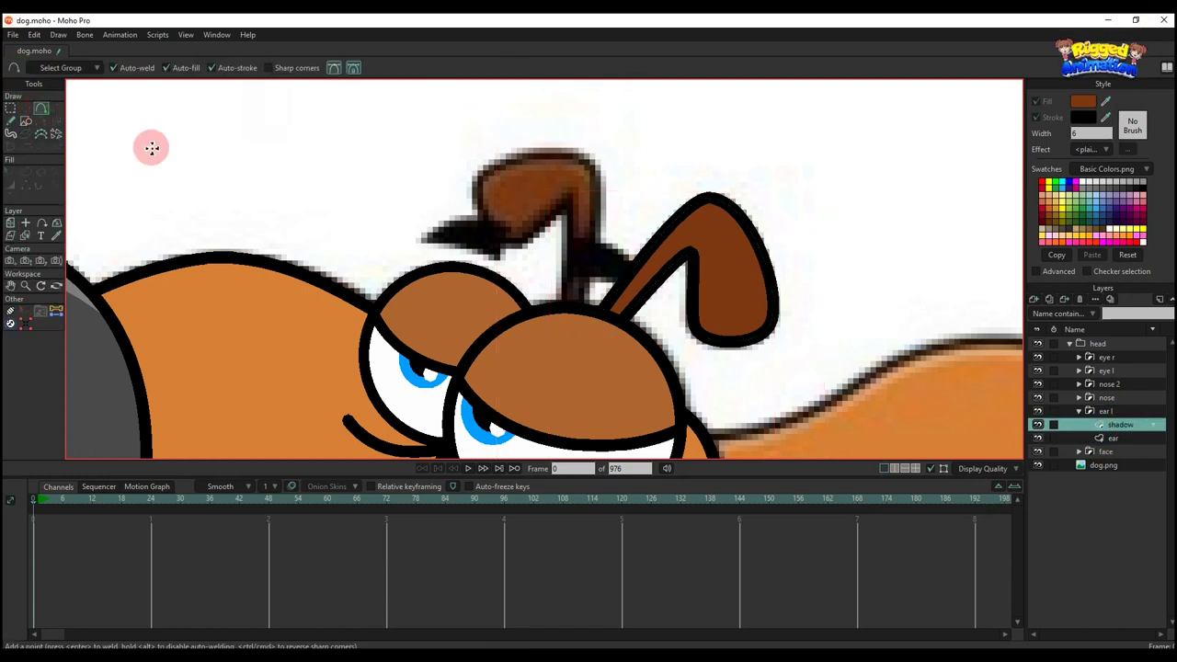
scroll(736, 326, "up", 1)
left_click_drag(671, 286, 643, 315)
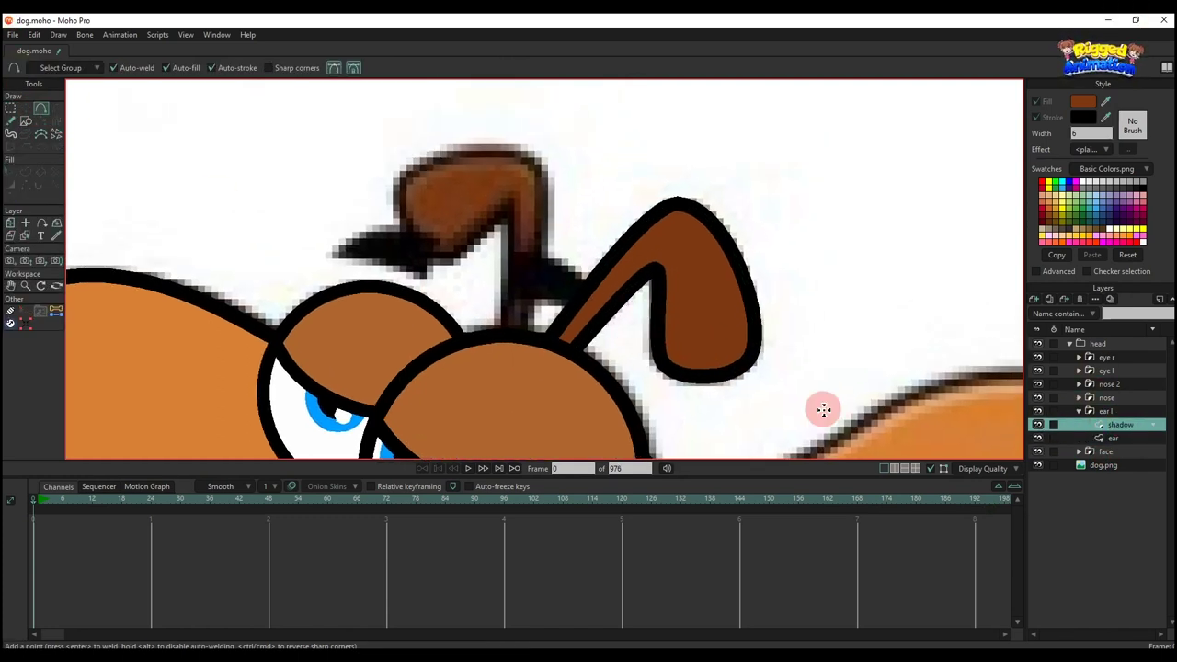
left_click_drag(494, 419, 654, 236)
key("BackSpace")
Copy the ear's whole outline into the shadow layer and offset the copy slightly down and toward the body
left_click(1132, 443)
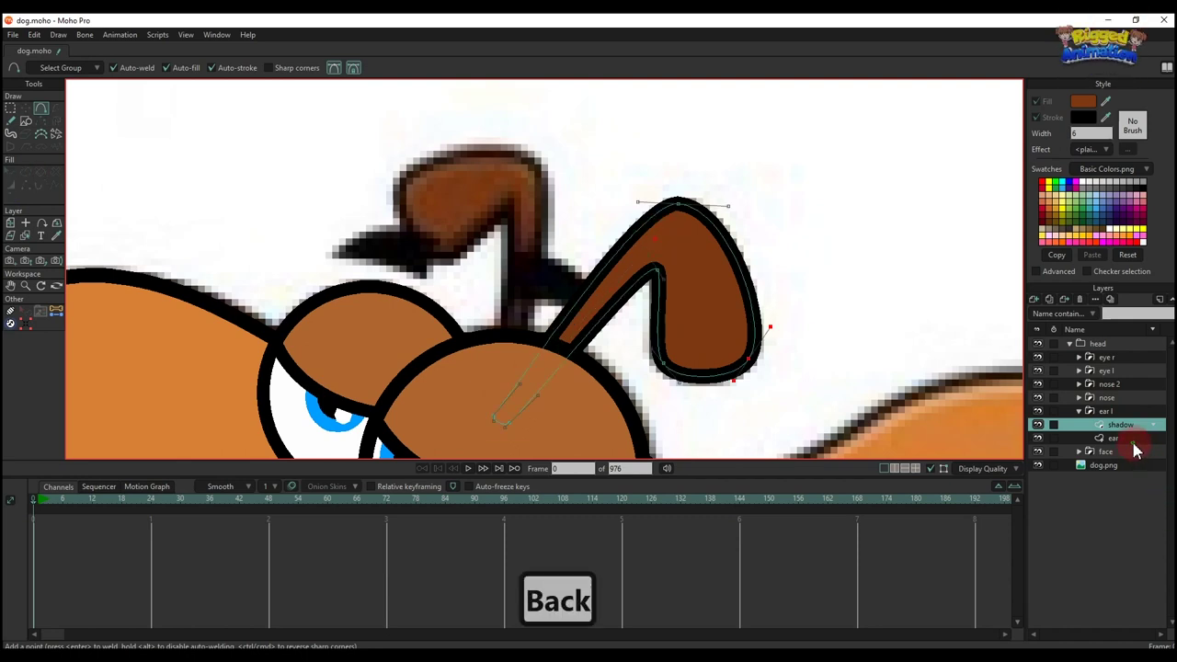
scroll(718, 260, "down", 2)
key("h")
left_click(680, 310)
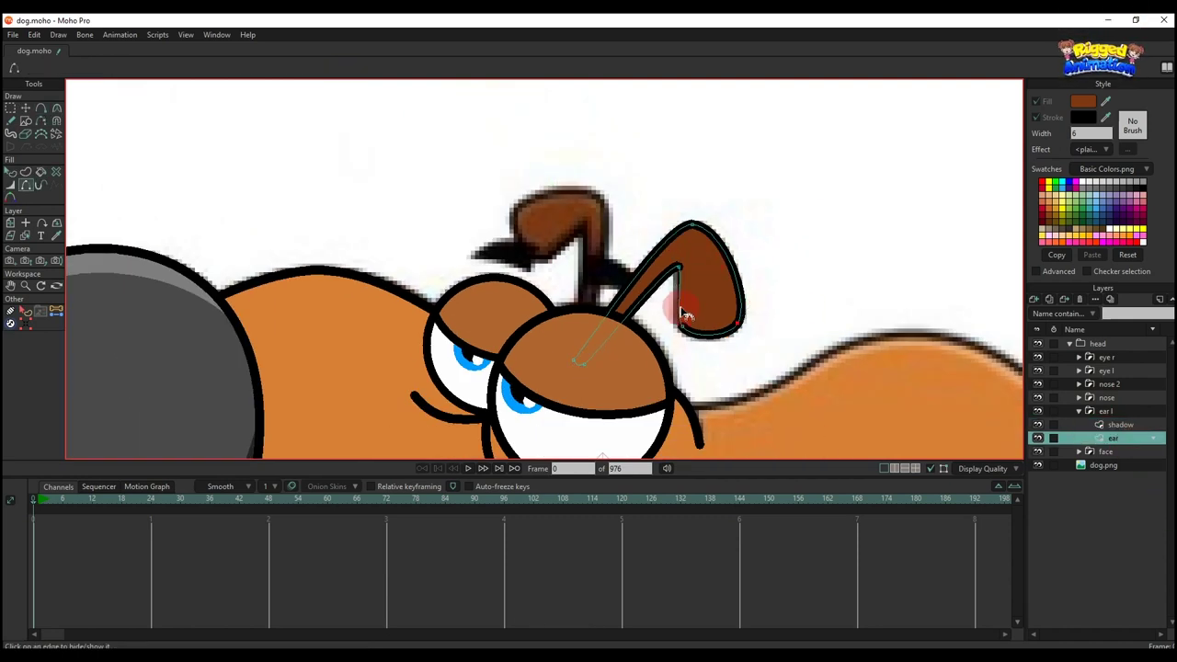
key("g")
left_click(553, 168)
key("ctrl+c")
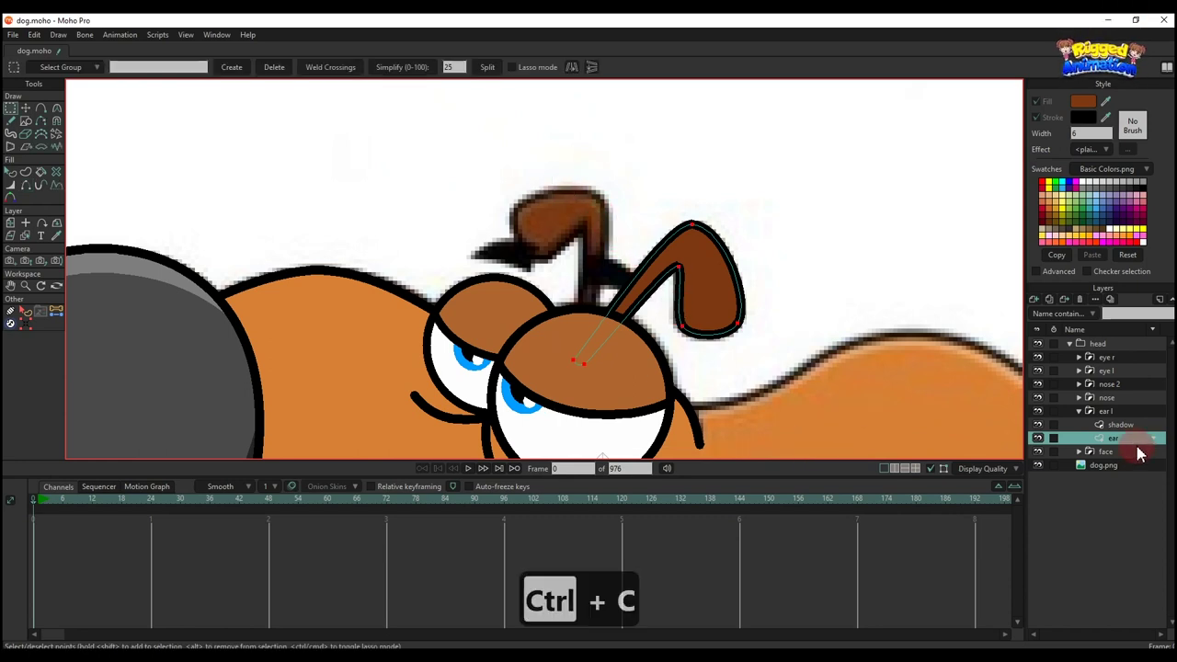
left_click(1120, 427)
key("ctrl+v")
scroll(680, 277, "up", 2)
left_click_drag(669, 277, 682, 291)
Fill the ear shape with the lighter brown sampled from the upper edge of the other ear in the reference
key("q")
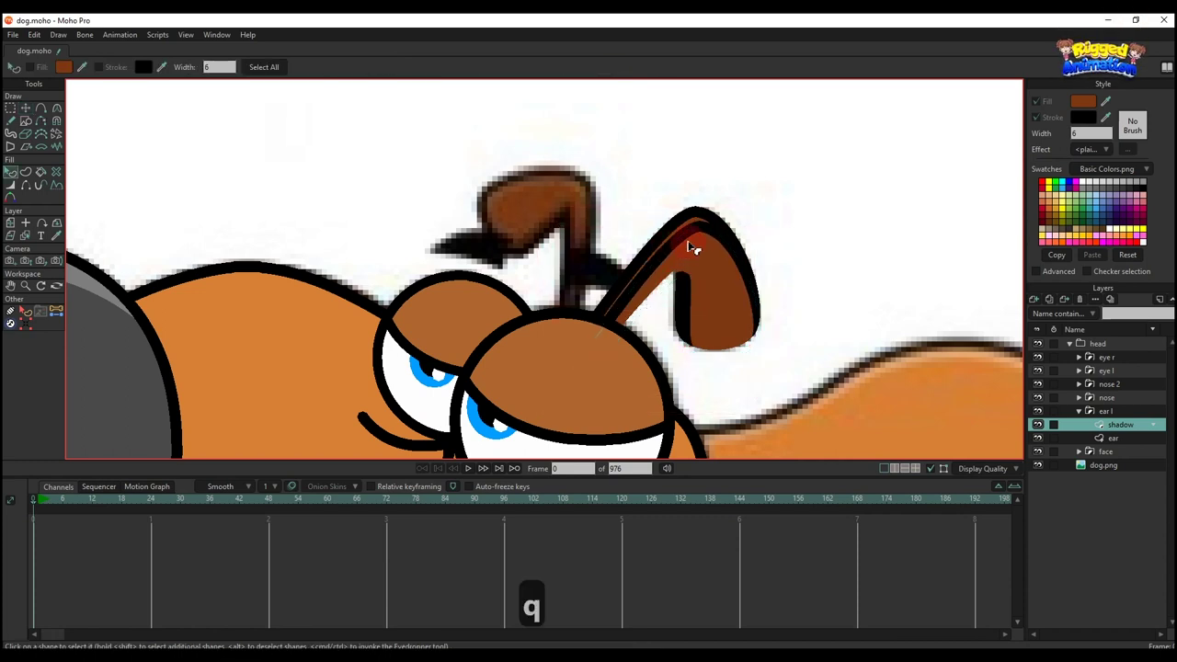
scroll(694, 239, "up", 1)
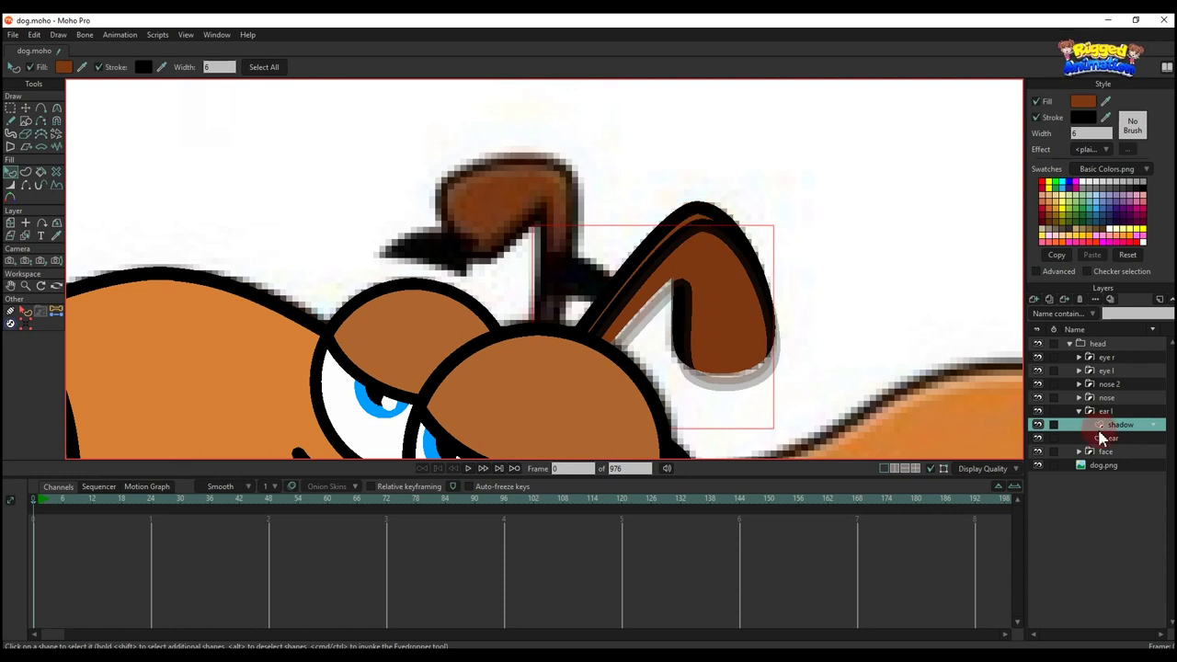
left_click(1114, 438)
scroll(713, 223, "up", 1)
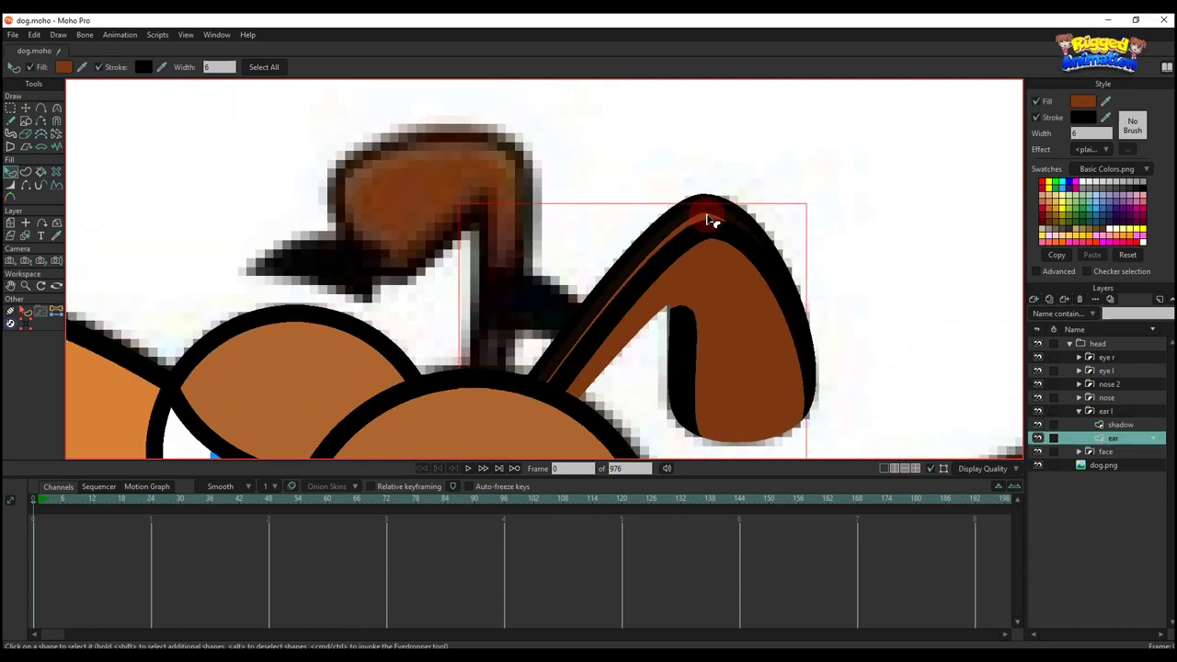
left_click(507, 145, "ctrl")
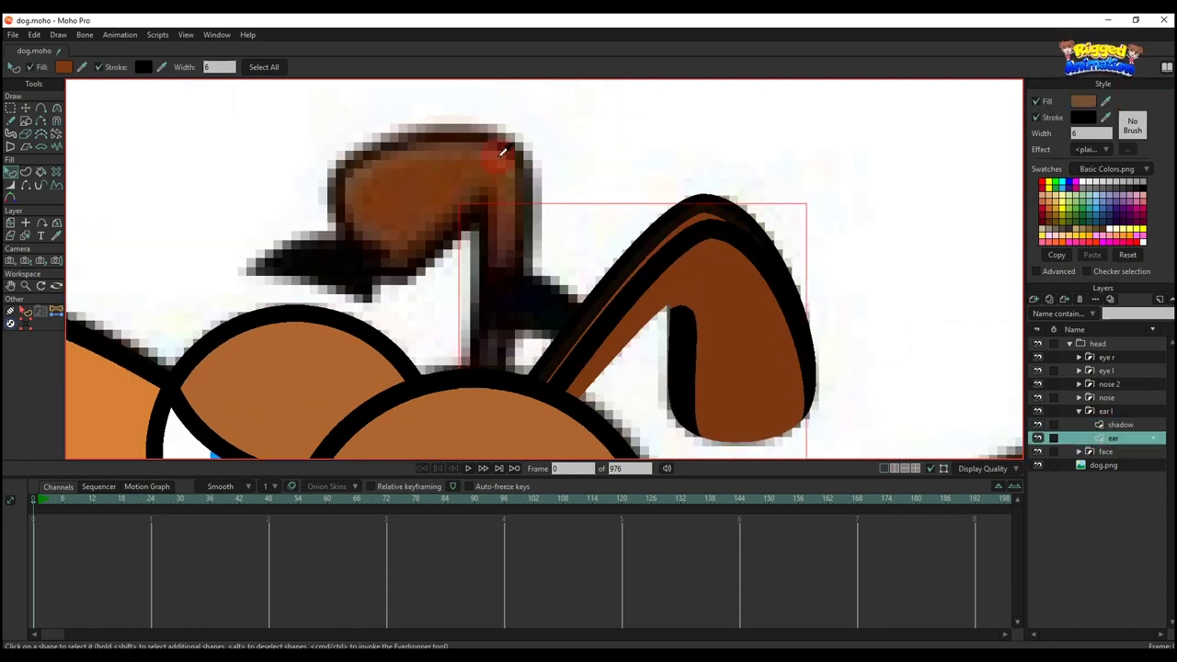
scroll(698, 230, "down", 1)
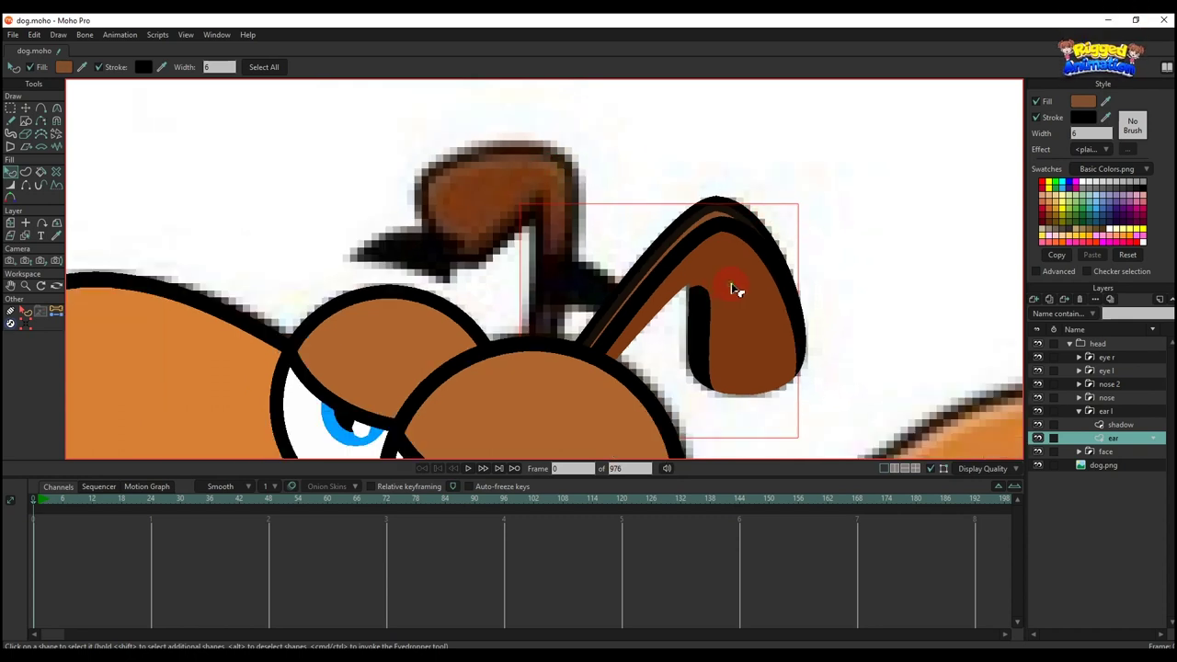
Turn off the stroke of the copied ear shape on the shadow layer
left_click(1119, 426)
left_click(1037, 118)
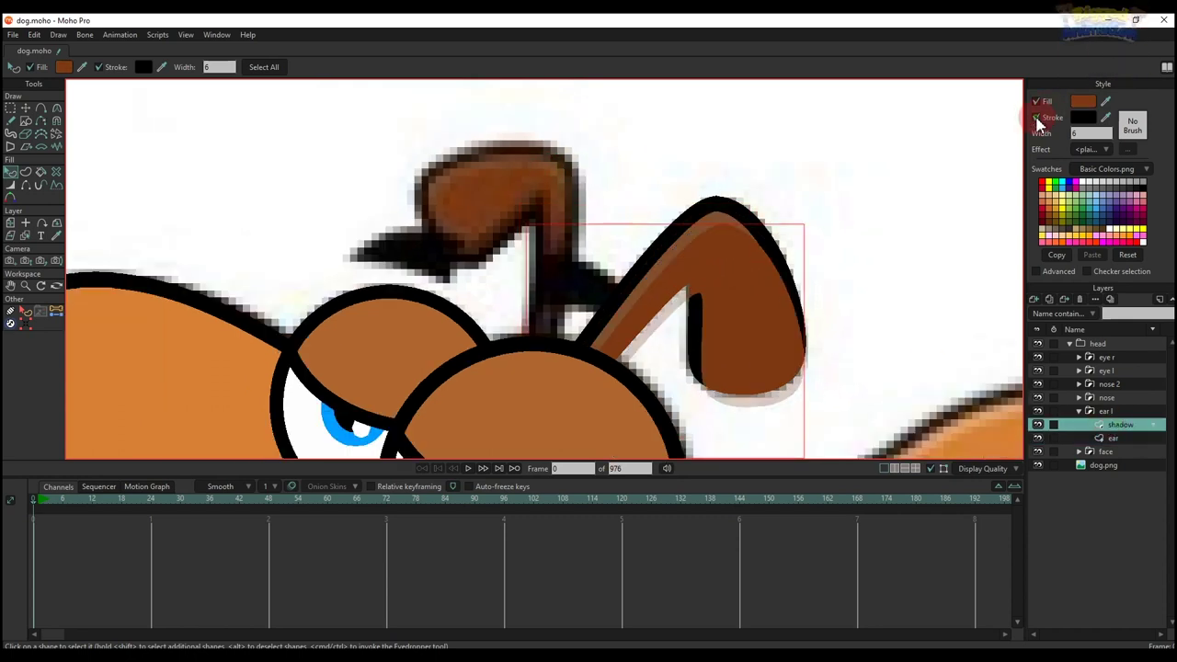
left_click(867, 145)
Nudge the shadow shape and pull its outer edge inward at the lower corner and upper bend to leave a thin lighter rim
scroll(780, 223, "down", 3)
left_click_drag(758, 249, 741, 225)
key("t")
scroll(745, 228, "up", 2)
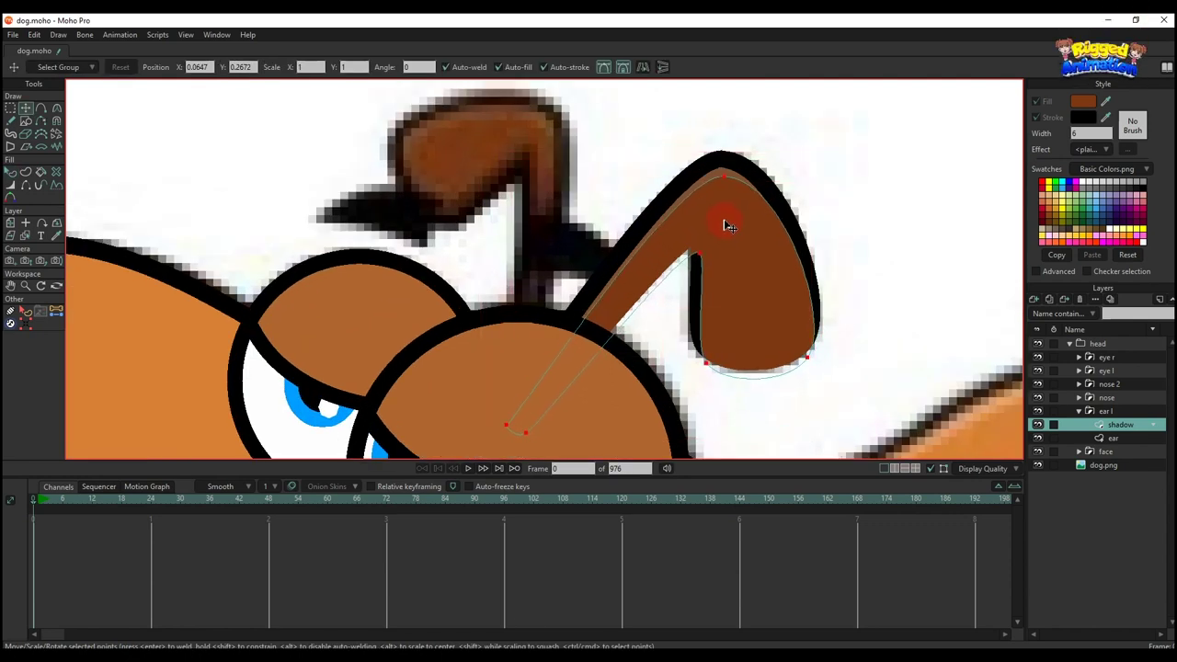
left_click_drag(886, 168, 885, 172)
left_click_drag(762, 238, 767, 242)
left_click(863, 234)
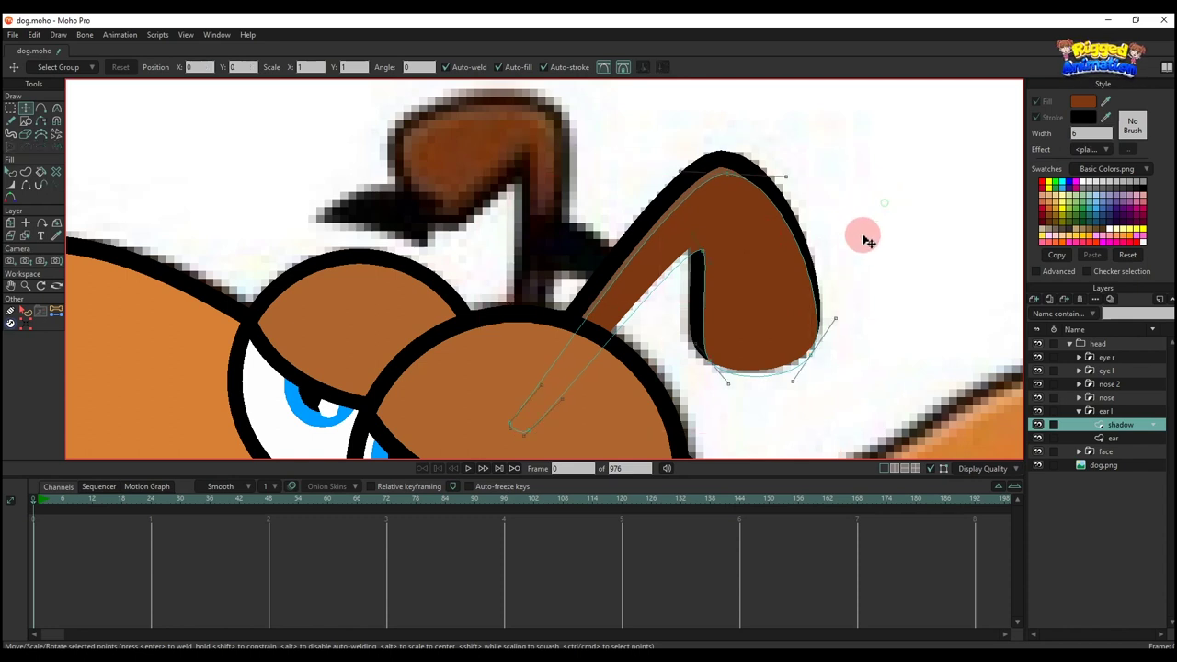
left_click_drag(812, 354, 793, 356)
left_click_drag(810, 172, 798, 172)
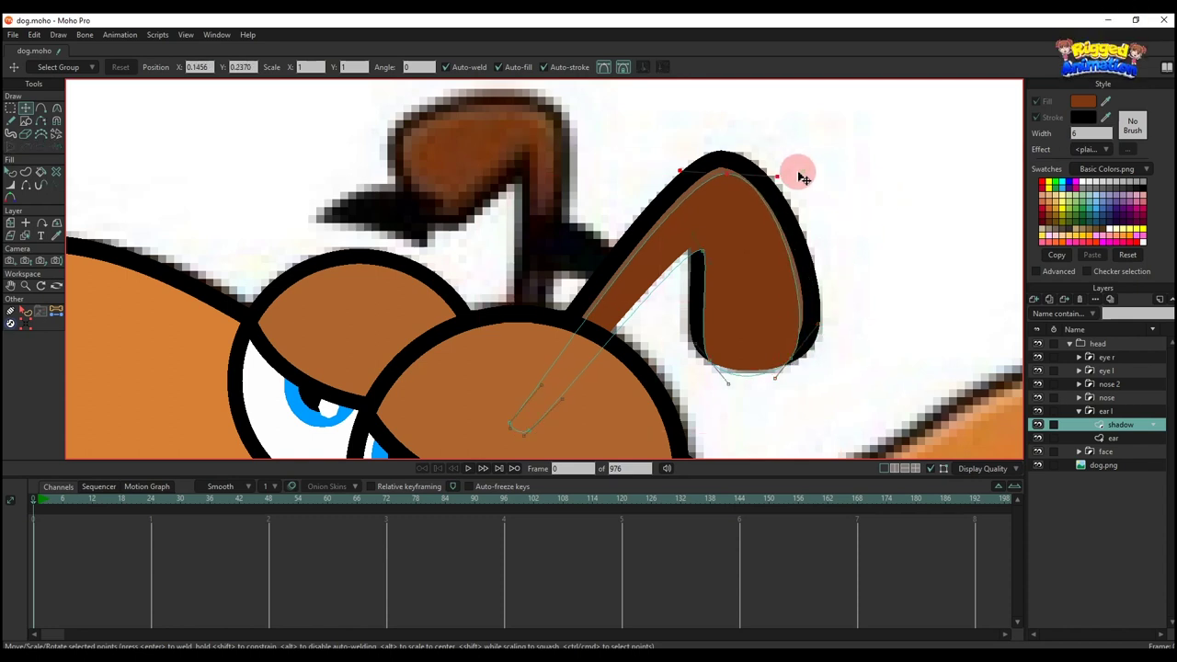
left_click_drag(816, 326, 805, 289)
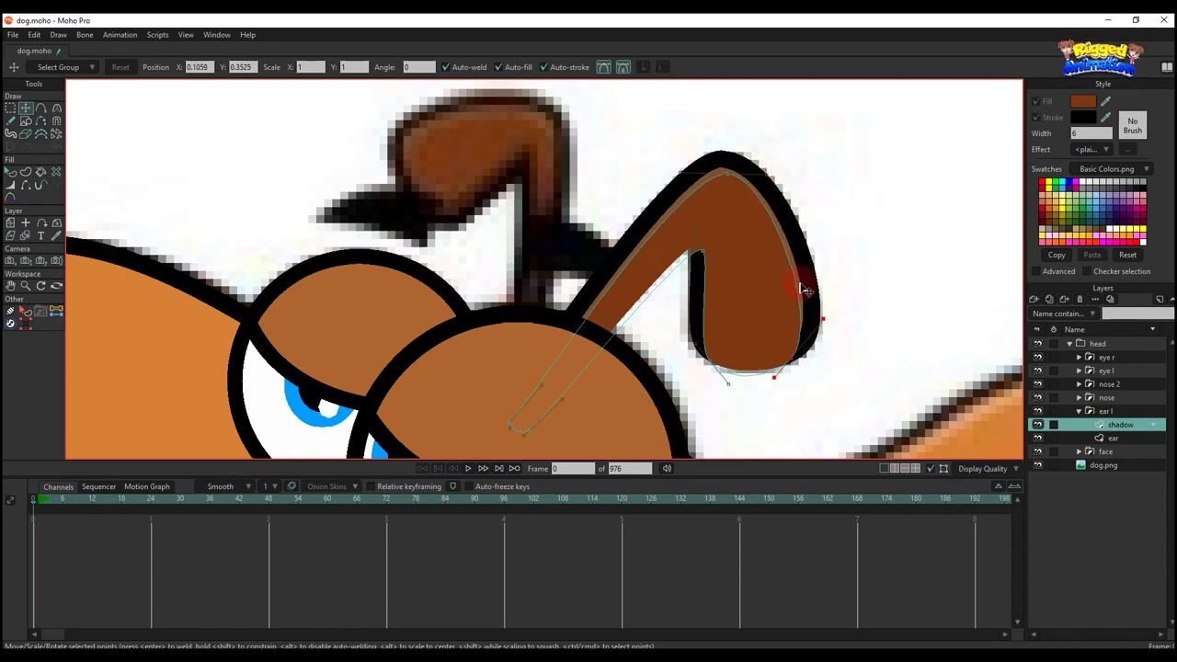
key("q")
scroll(747, 243, "down", 5)
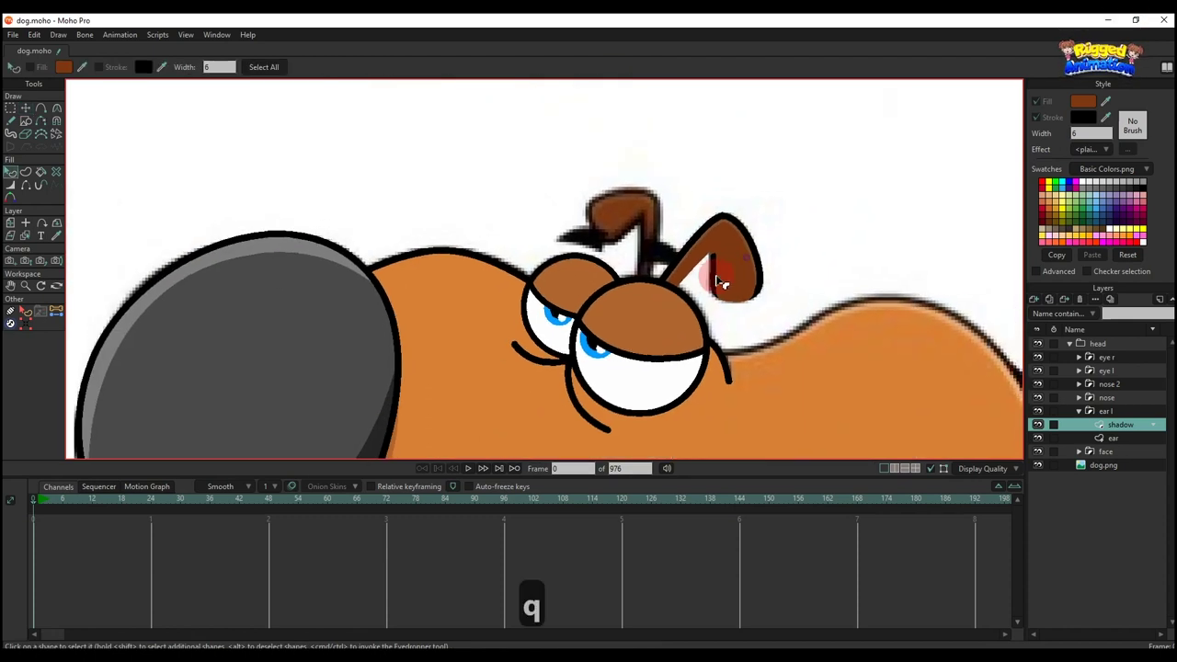
Exclude strokes from the ear layer's mask so the shadow stays within the ear's black outline
scroll(717, 283, "up", 3)
double_click(1113, 443)
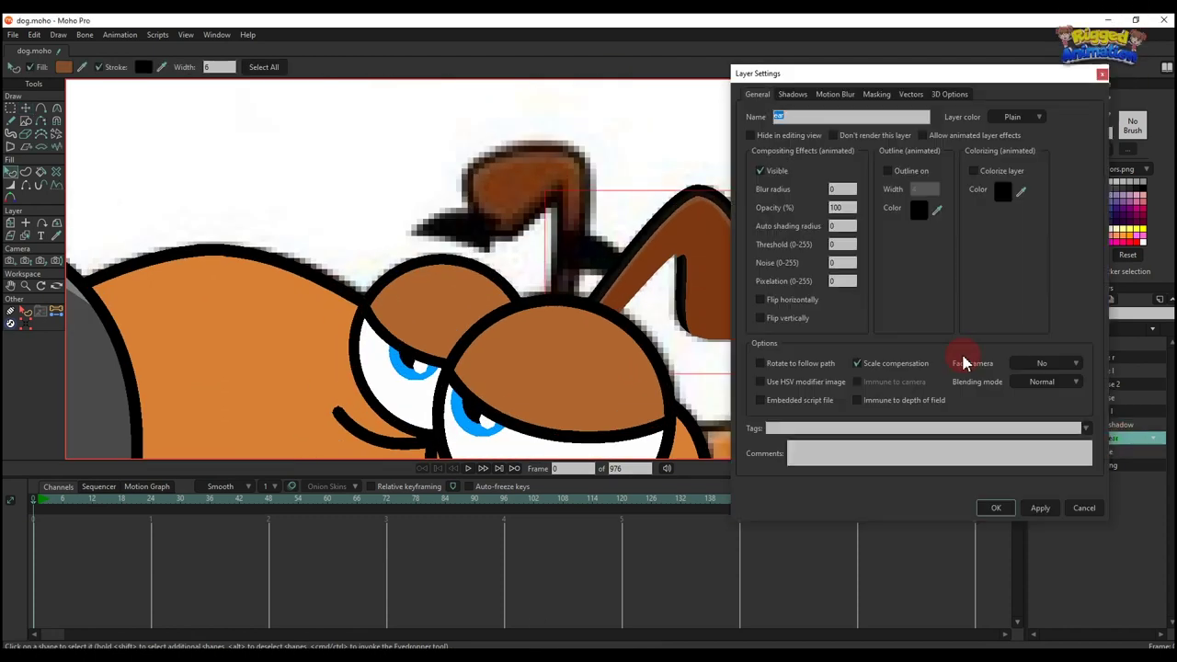
left_click(876, 96)
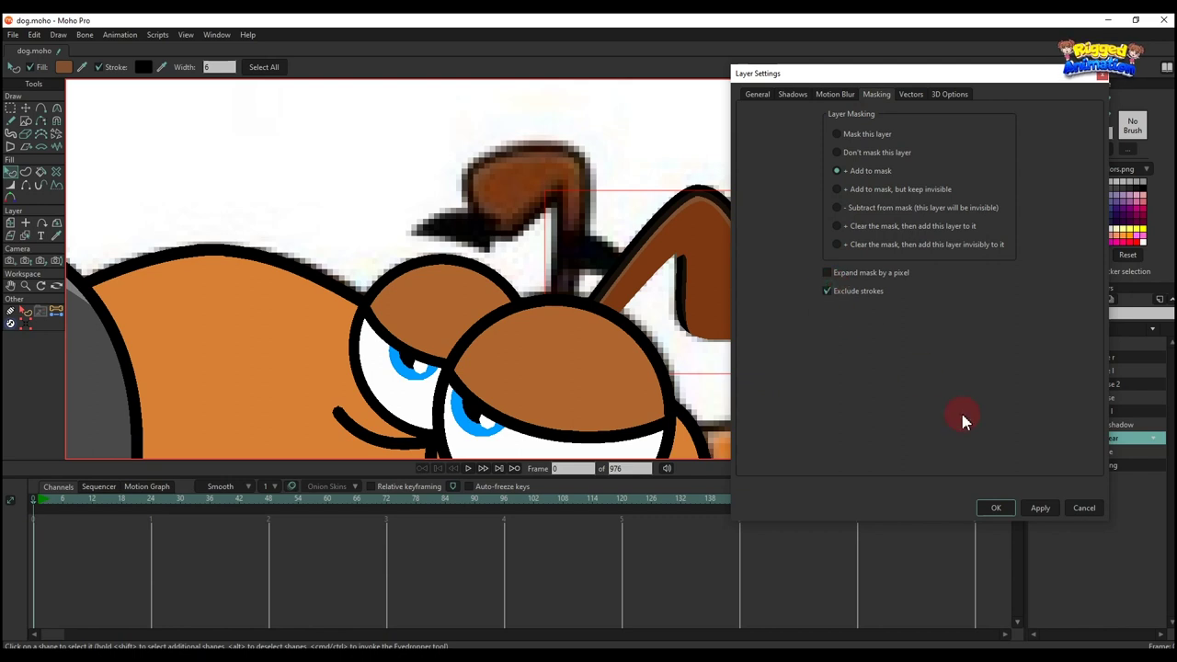
left_click(1007, 508)
key("q")
scroll(749, 298, "up", 2)
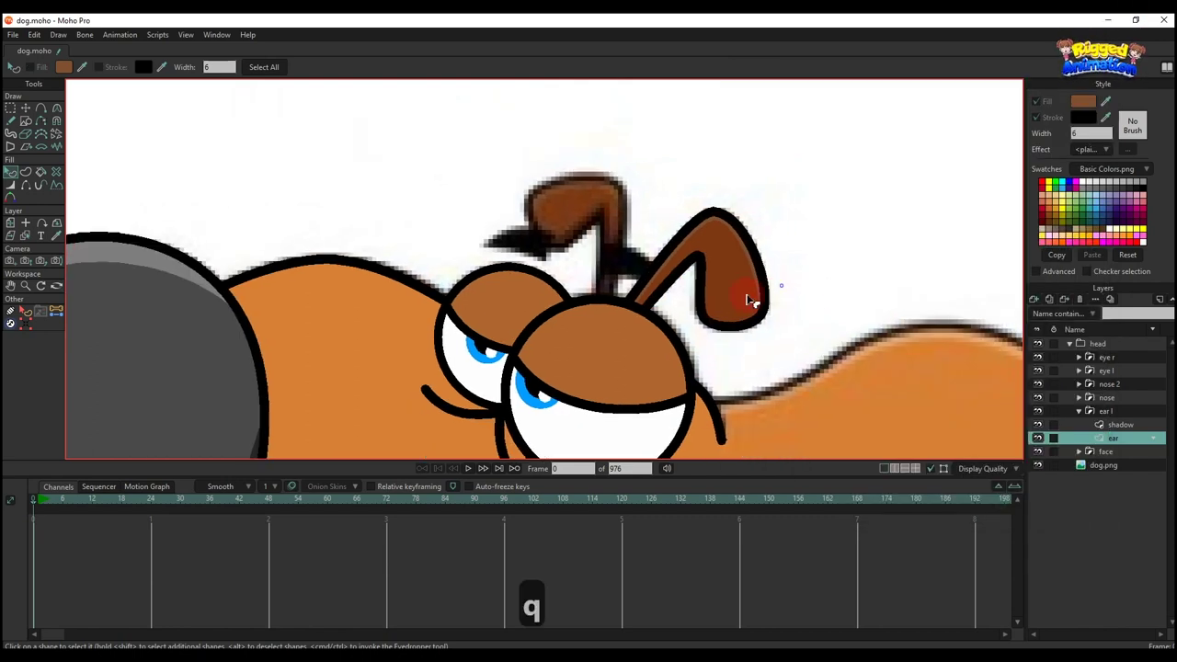
Draw a curve on the shadow layer along the ear's narrow part, between its inner bend and its base
scroll(749, 299, "up", 2)
left_click(1114, 425)
key("t")
scroll(634, 267, "up", 2)
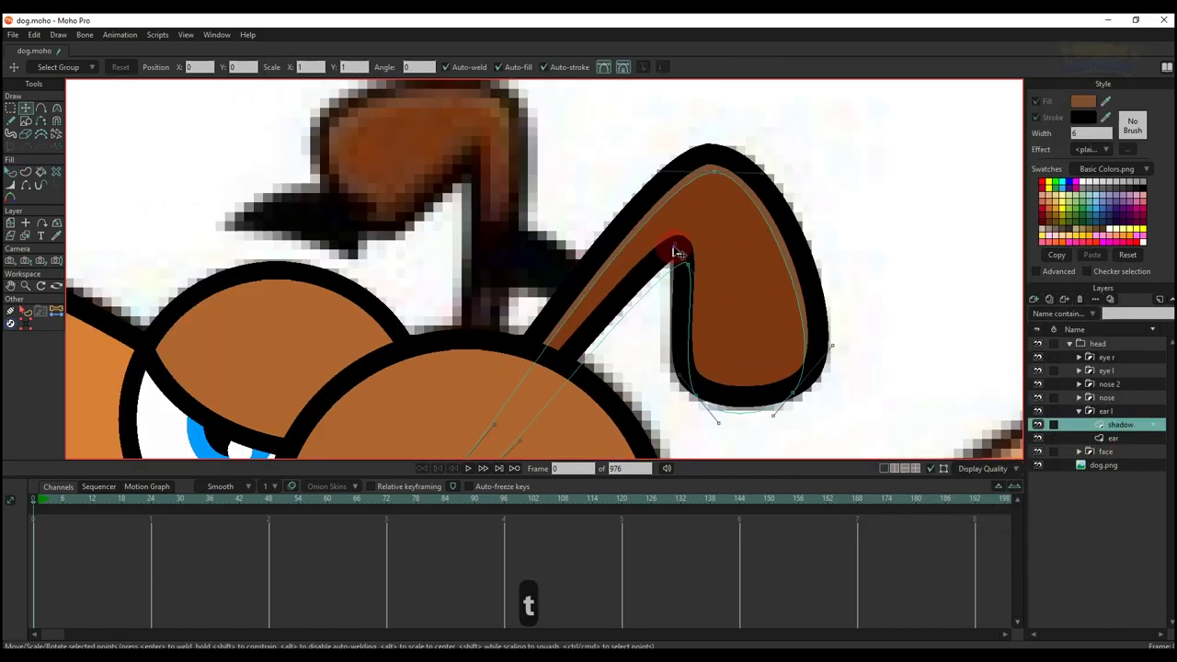
left_click_drag(676, 251, 684, 219)
key("a")
left_click_drag(573, 339, 476, 449)
key("t")
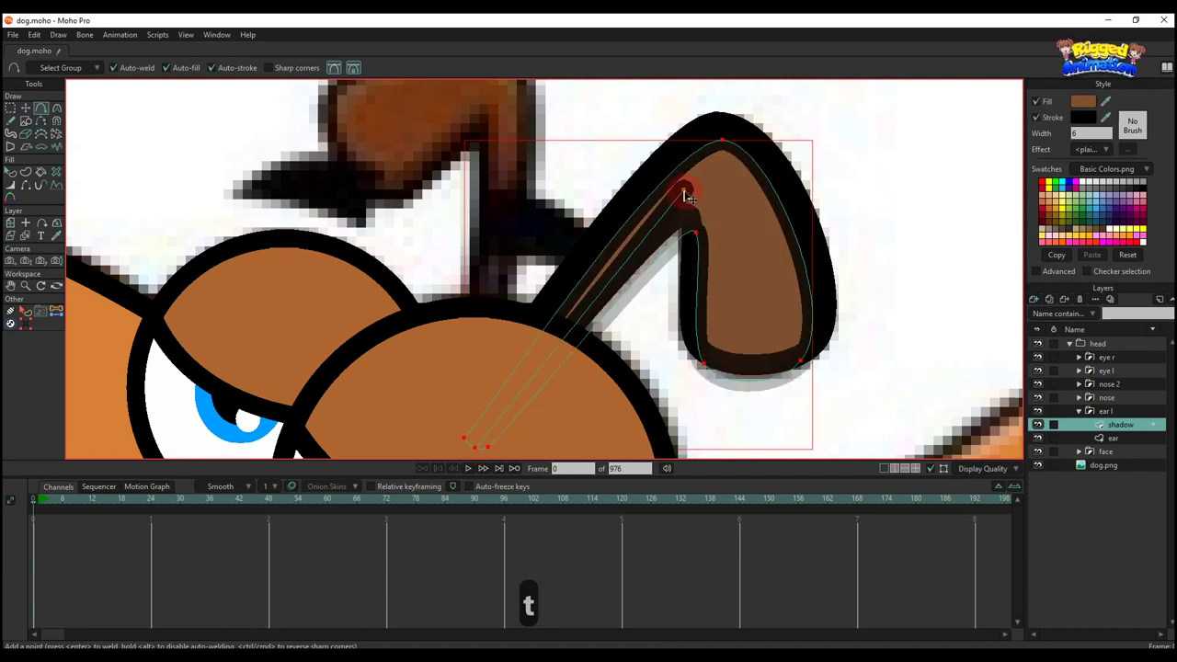
left_click(686, 192)
Extend the inner curve from the bend to the ear's lower inner corner and adjust the handle at the bend
key("a")
left_click_drag(684, 187, 713, 370)
key("t")
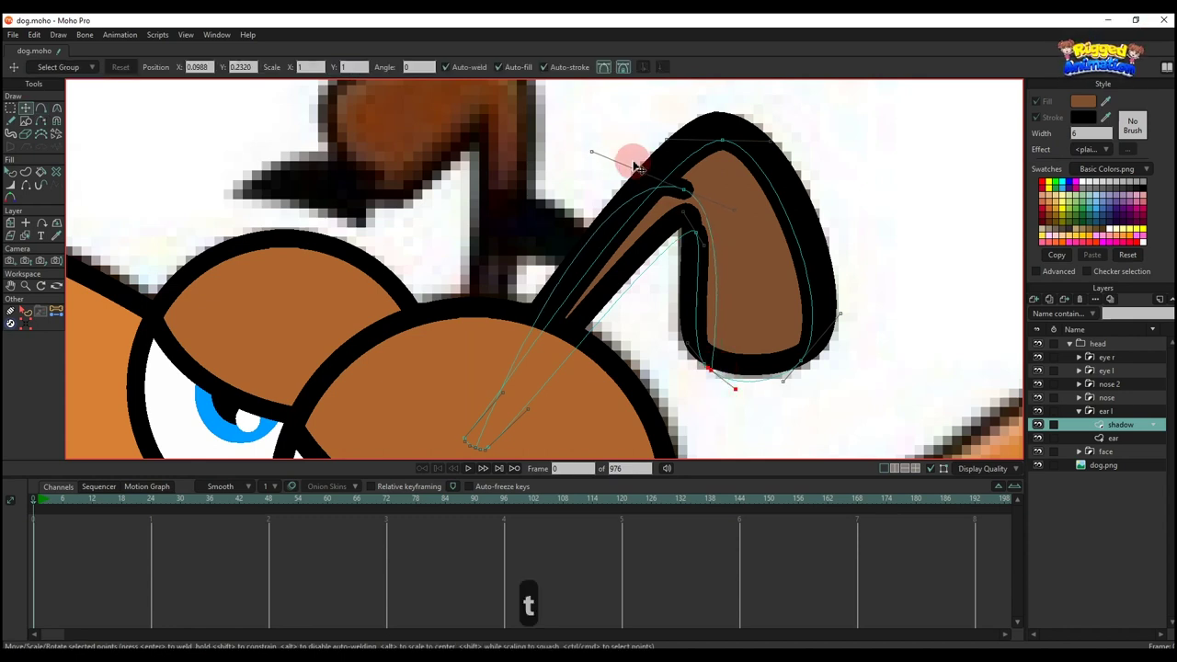
left_click_drag(594, 155, 705, 189)
Delete the outlined filled shape formed by the new curve on the shadow layer, keeping its points
key("q")
left_click(755, 224)
key("BackSpace")
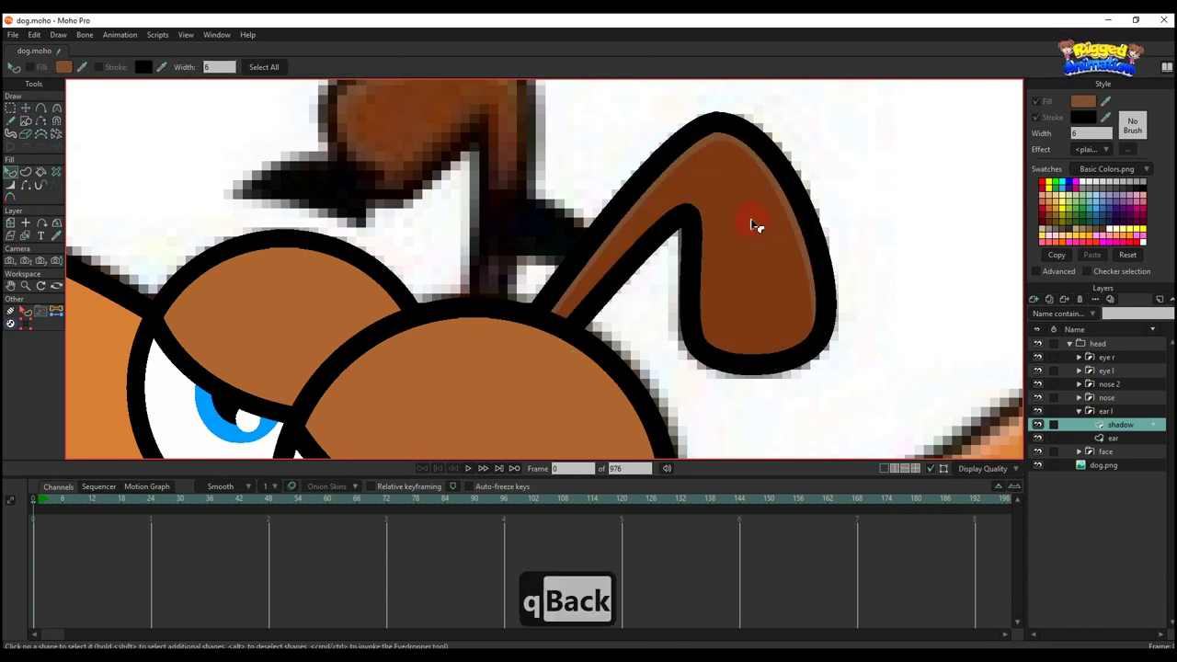
Create a filled shape on the shadow layer from the points along the ear's inner curve
scroll(733, 226, "down", 2)
key("g")
left_click(699, 194)
left_click_drag(701, 226, 749, 360)
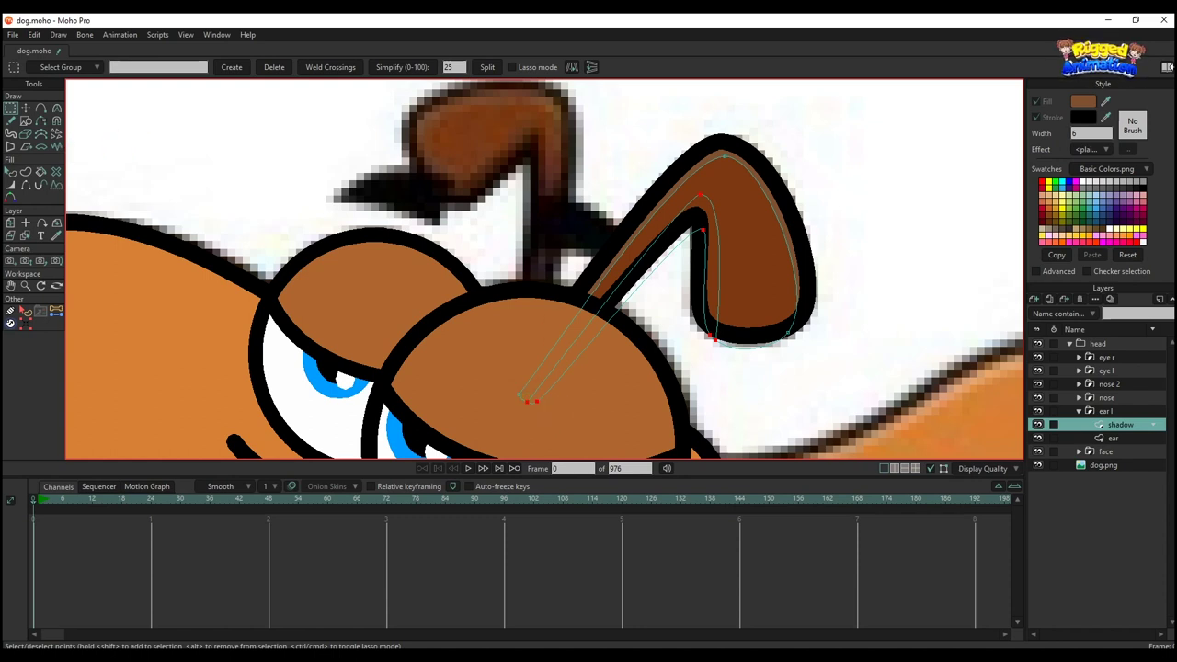
left_click(26, 171)
key("Return")
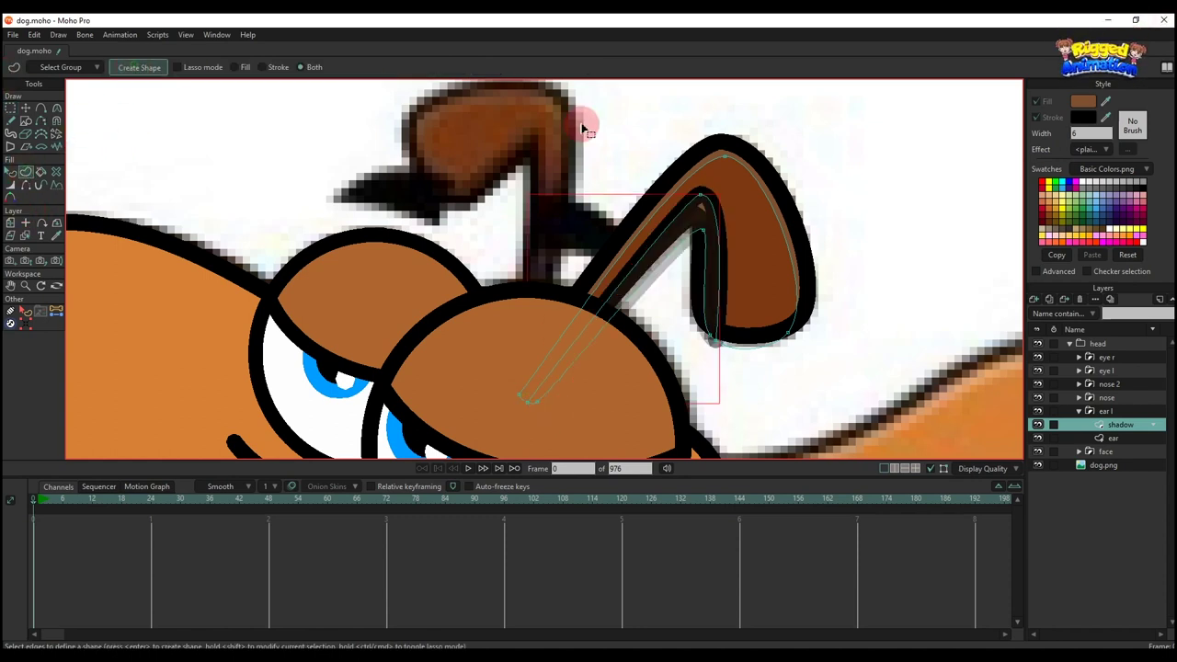
Sample the ear's brown as the new shape's fill and darken it to 542308
left_click(771, 238)
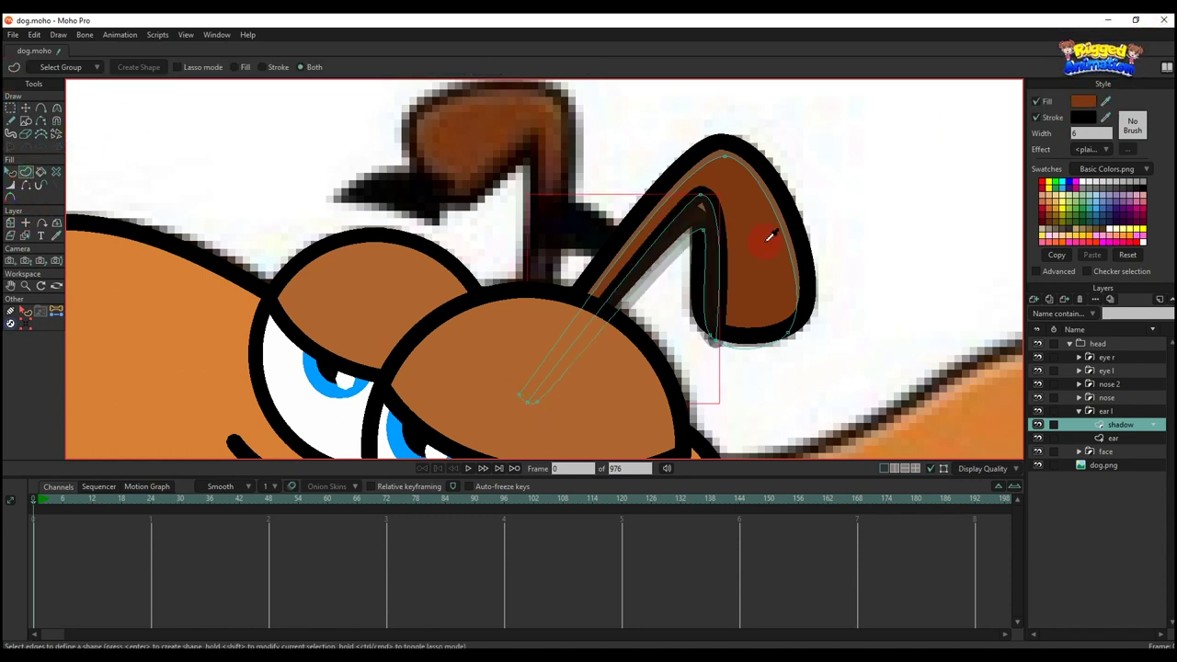
left_click(1091, 98)
left_click(861, 324)
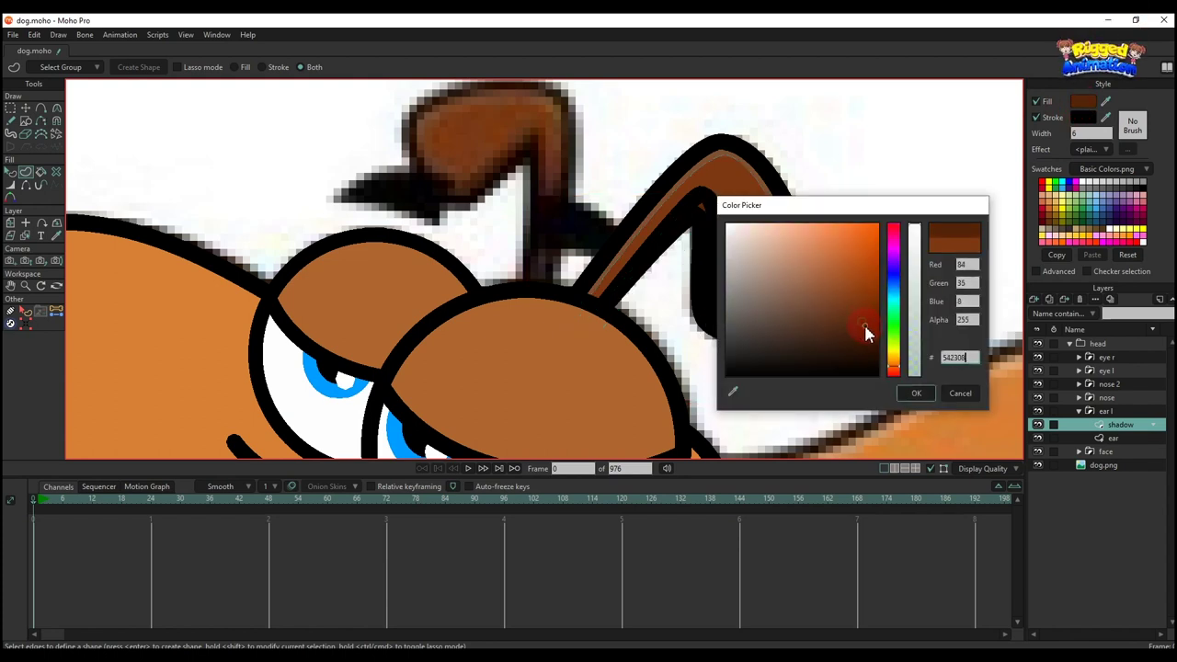
left_click(916, 393)
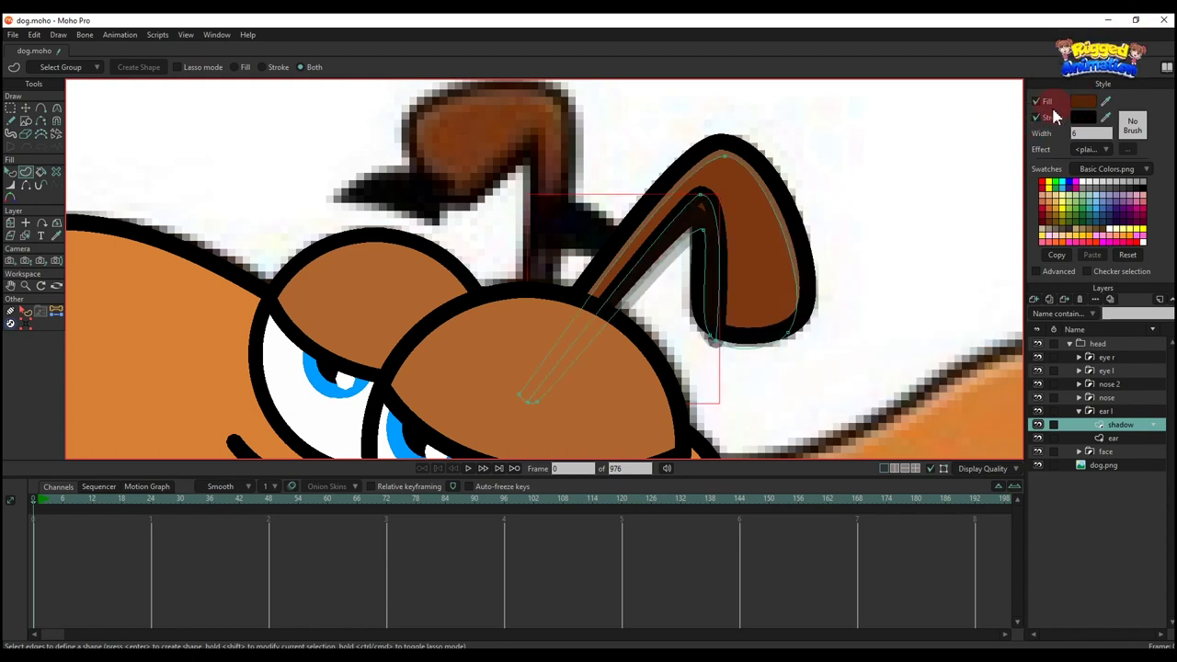
Adjust the dark shadow's points and handles at the ear's base, inner bend and lower inner corner to slim it along the outline
key("q")
key("t")
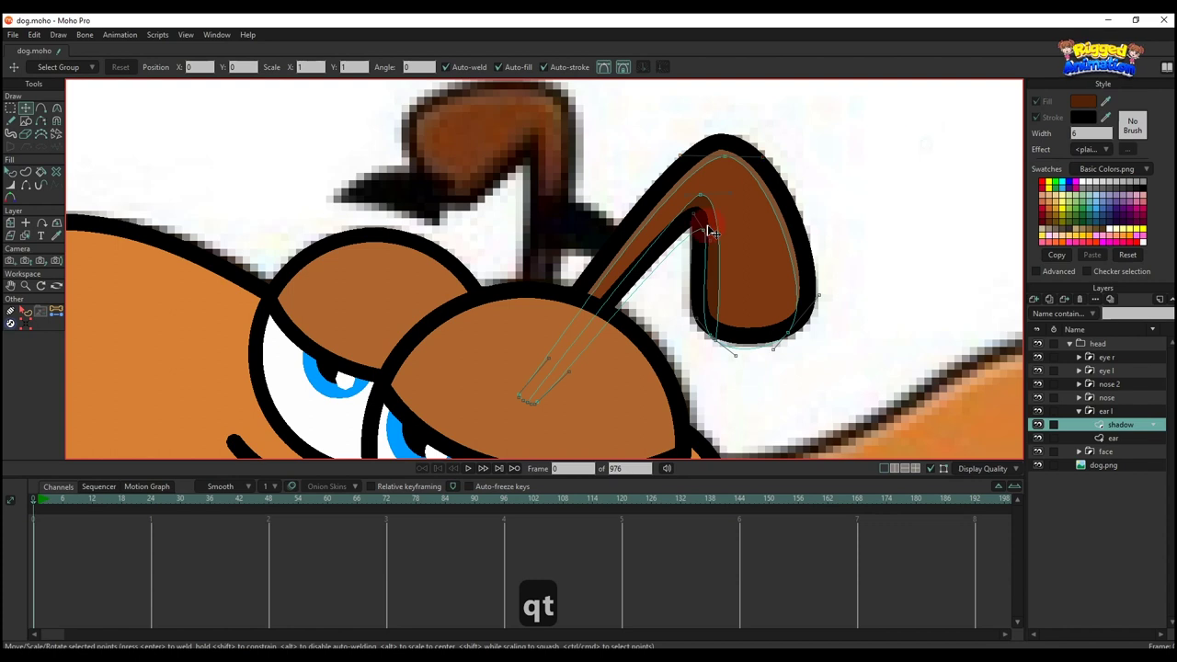
scroll(708, 230, "up", 1)
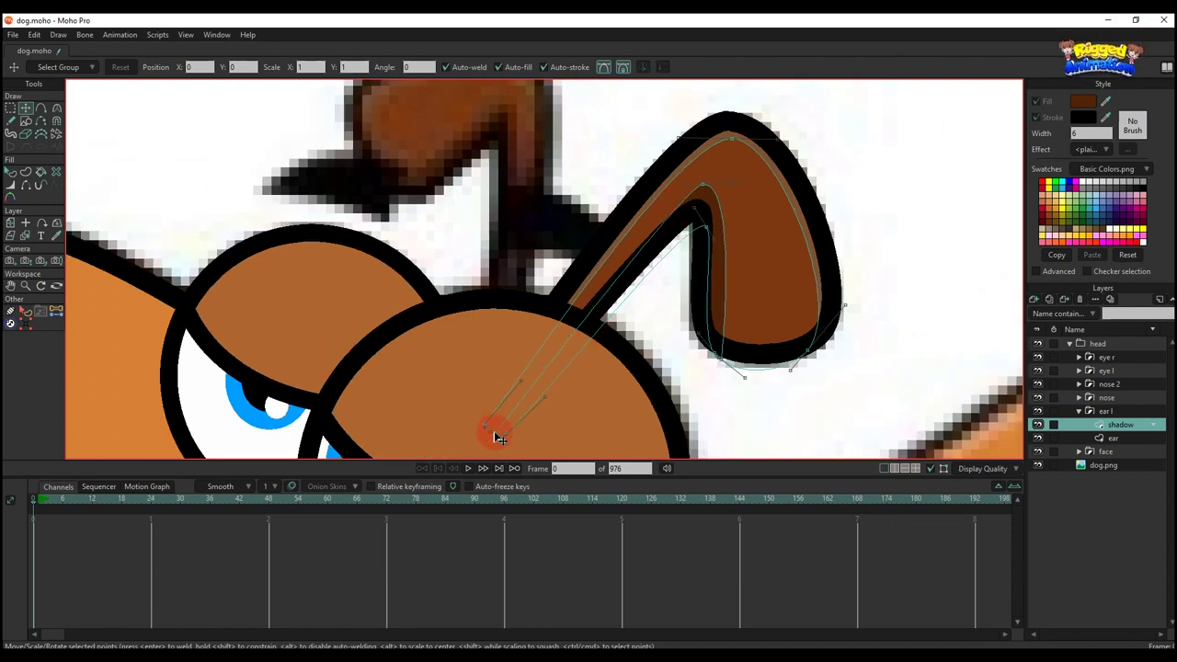
left_click_drag(495, 434, 488, 429)
left_click_drag(670, 186, 702, 195)
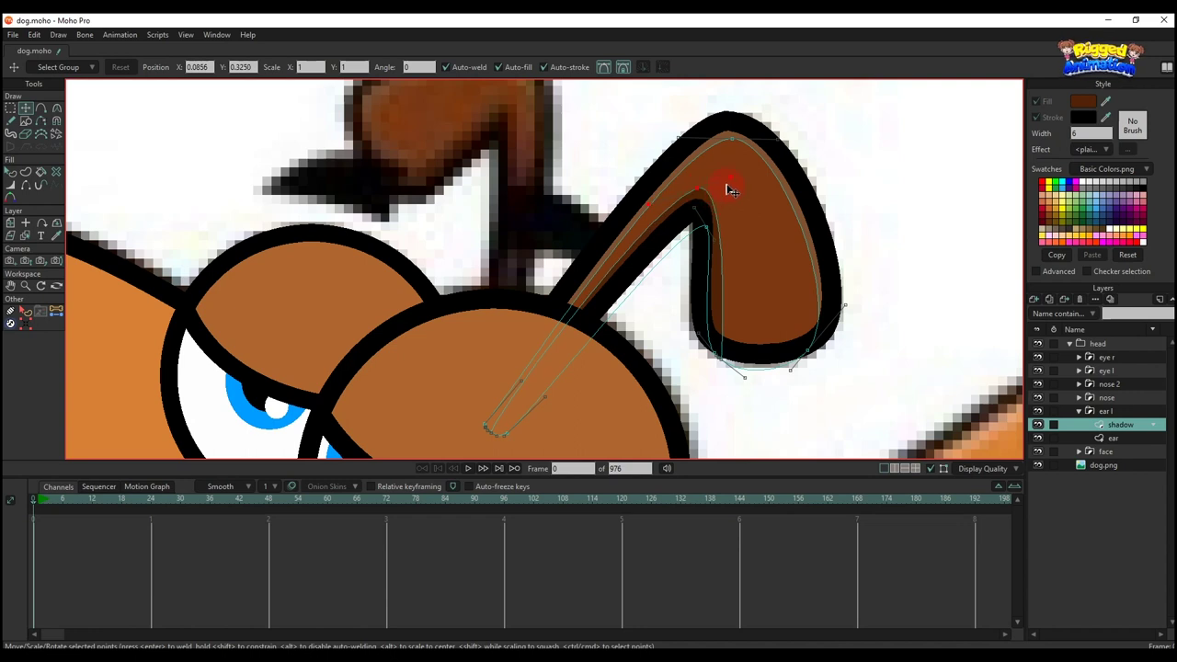
left_click_drag(712, 347, 702, 342)
left_click_drag(702, 226, 690, 270)
left_click(722, 361)
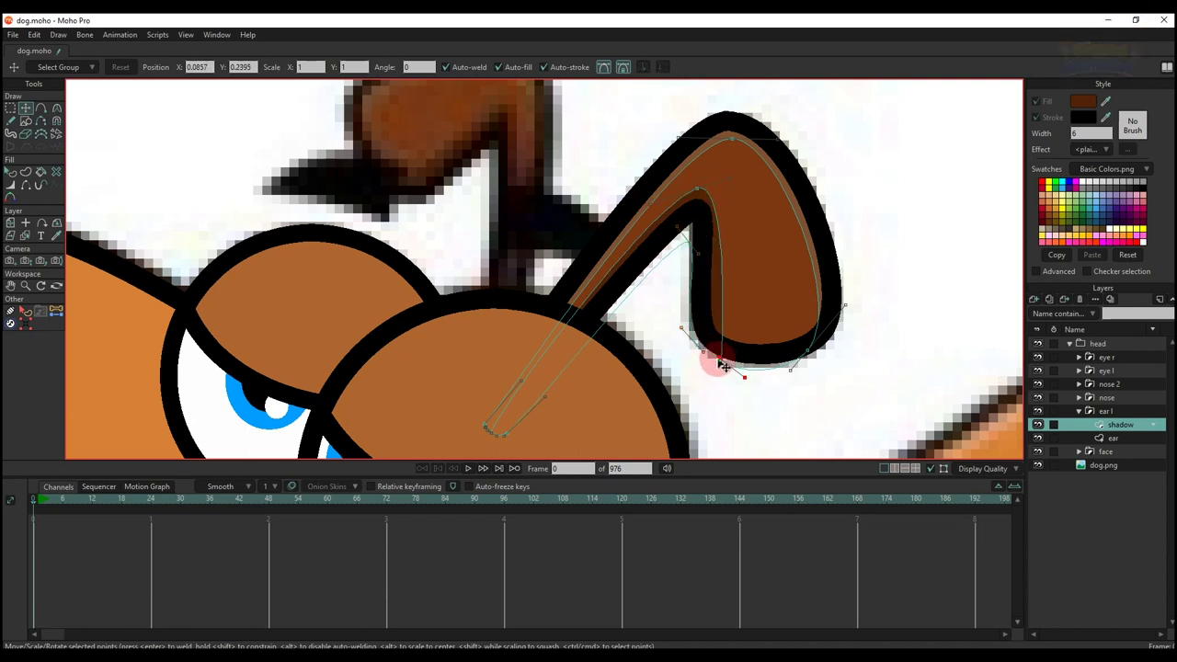
left_click_drag(723, 364, 707, 352)
left_click_drag(732, 190, 747, 188)
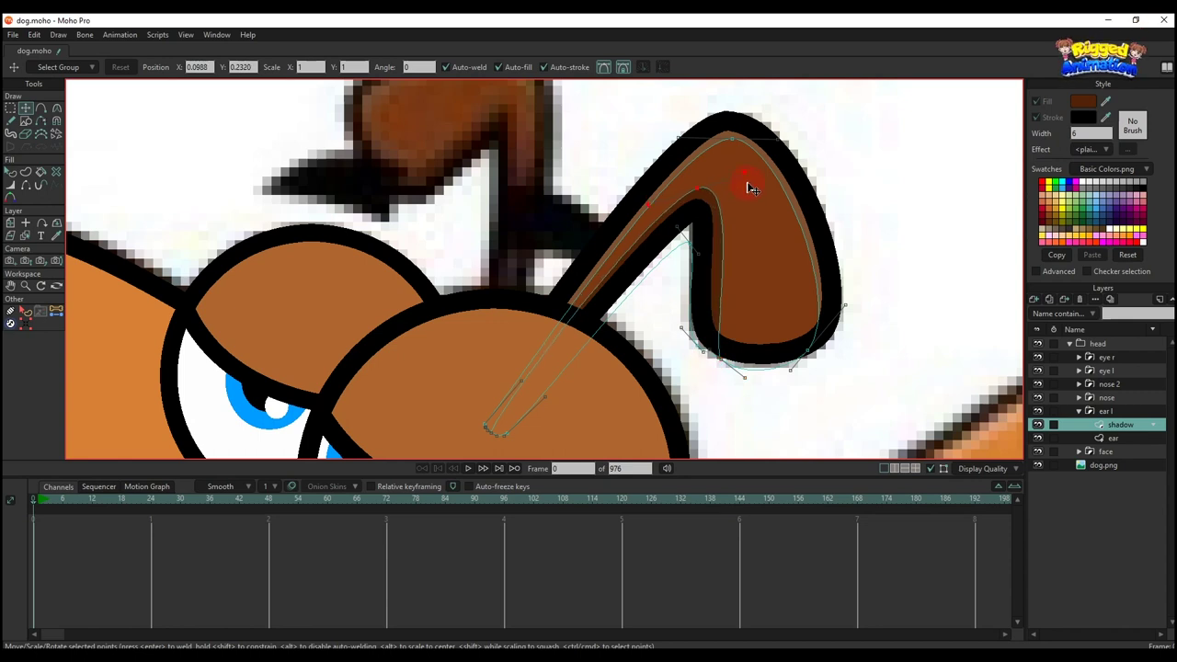
Stretch the dark shadow's lower end along the ear's bottom edge and reshape its handles to follow the rounded tip
key("q")
key("t")
scroll(725, 370, "up", 1)
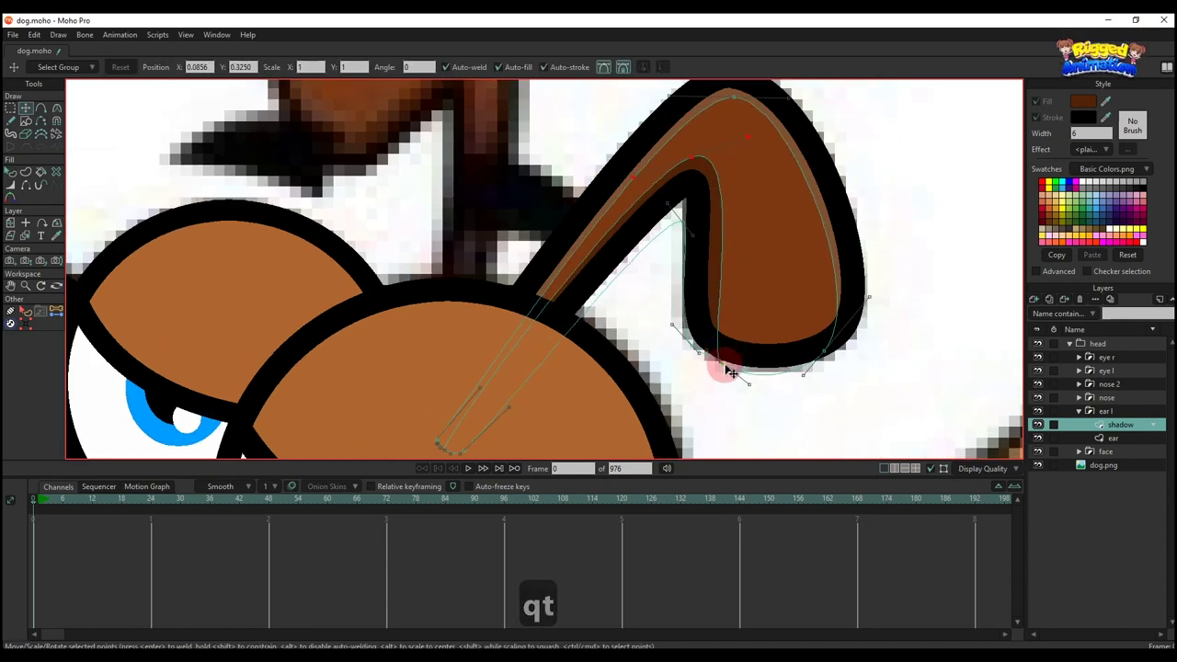
left_click_drag(725, 370, 811, 372)
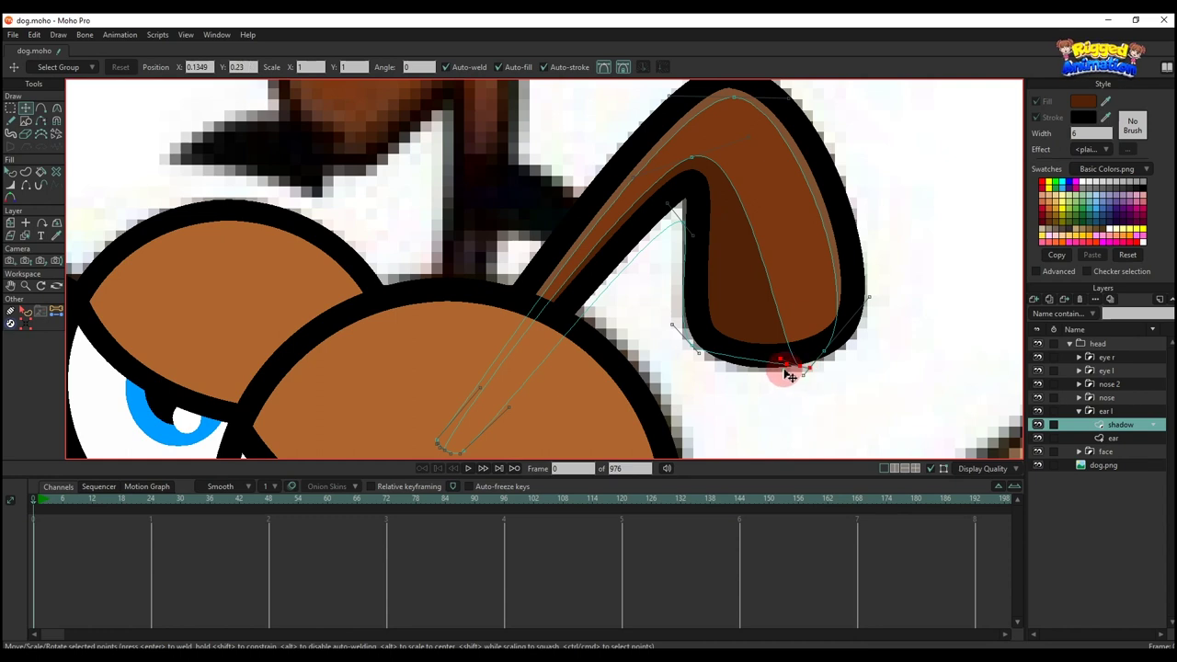
left_click_drag(700, 356, 703, 375)
left_click_drag(781, 358, 820, 361)
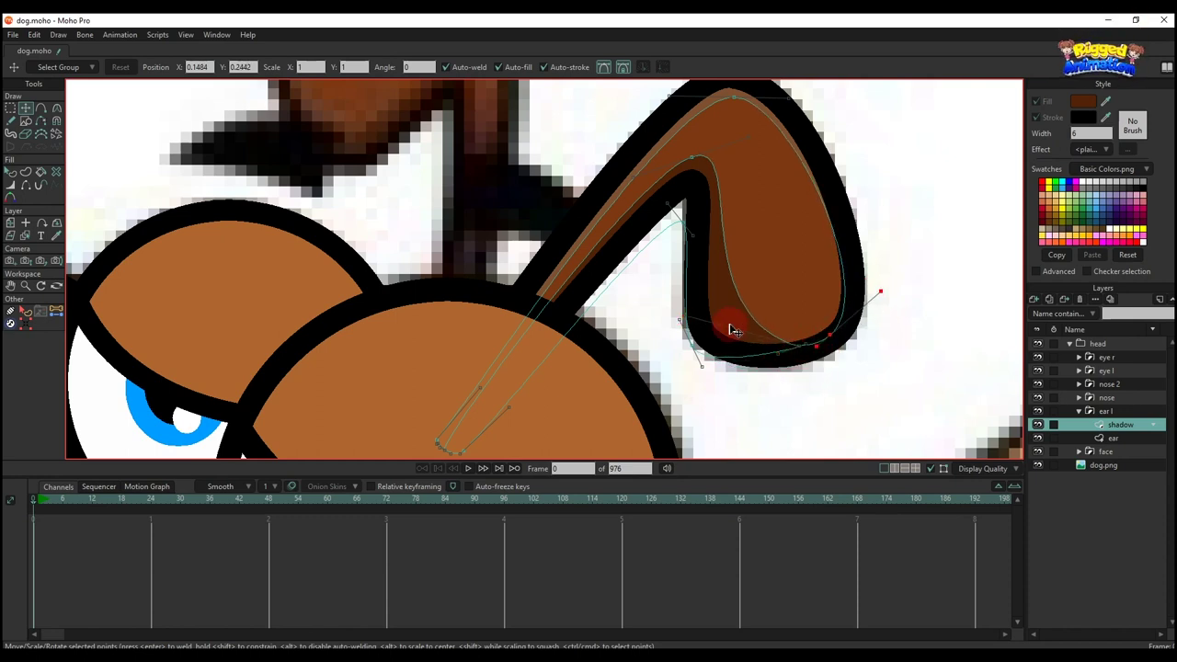
left_click_drag(733, 329, 658, 365)
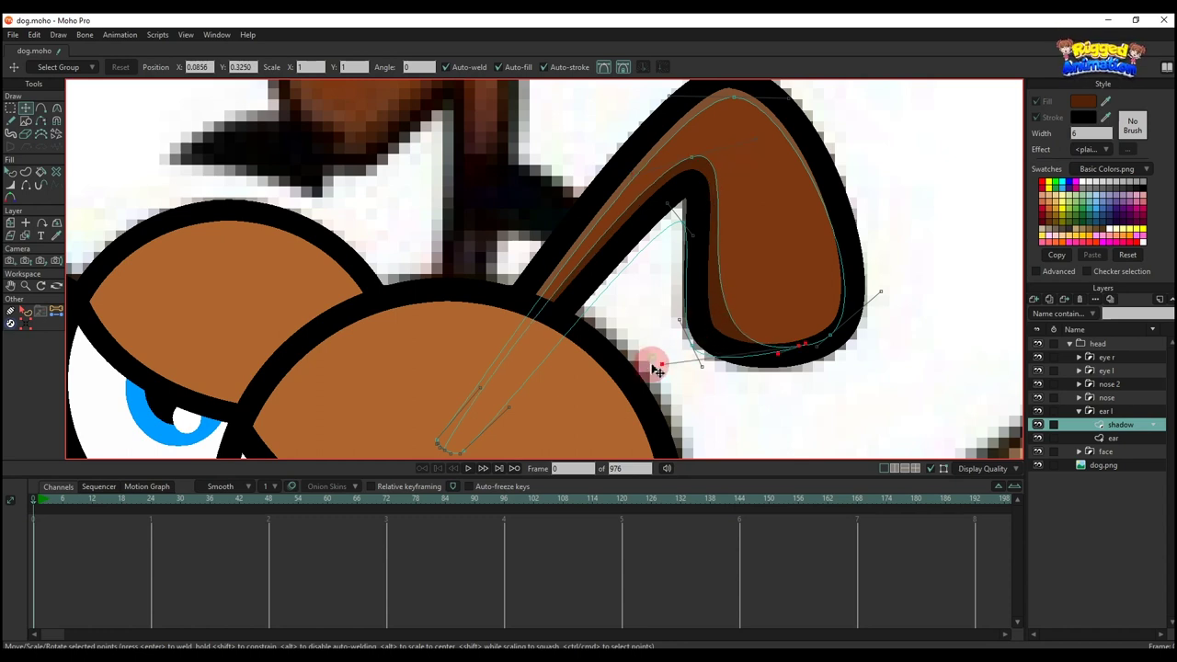
Add a point on the dark shadow's curve near the lower inner corner and adjust its handles to keep the band thin
key("a")
left_click_drag(729, 318, 721, 321)
key("t")
left_click_drag(695, 270, 706, 264)
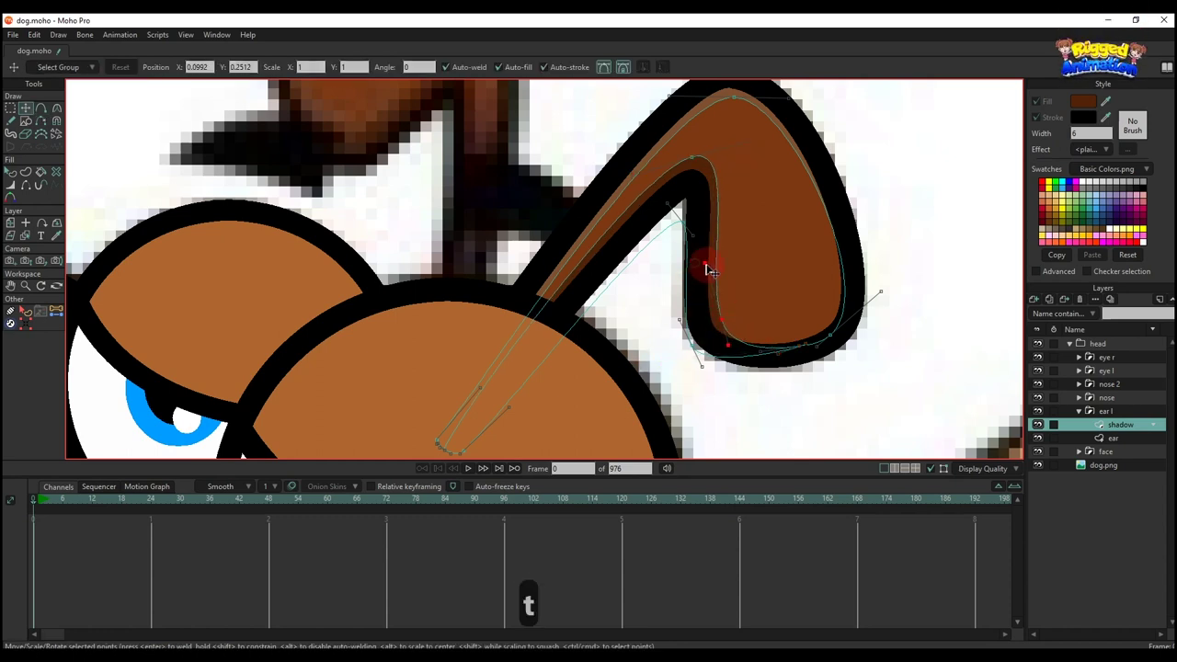
left_click_drag(741, 333, 730, 372)
key("q")
Collapse and duplicate the ear l group, naming the upper copy "ear l"
scroll(730, 376, "down", 5)
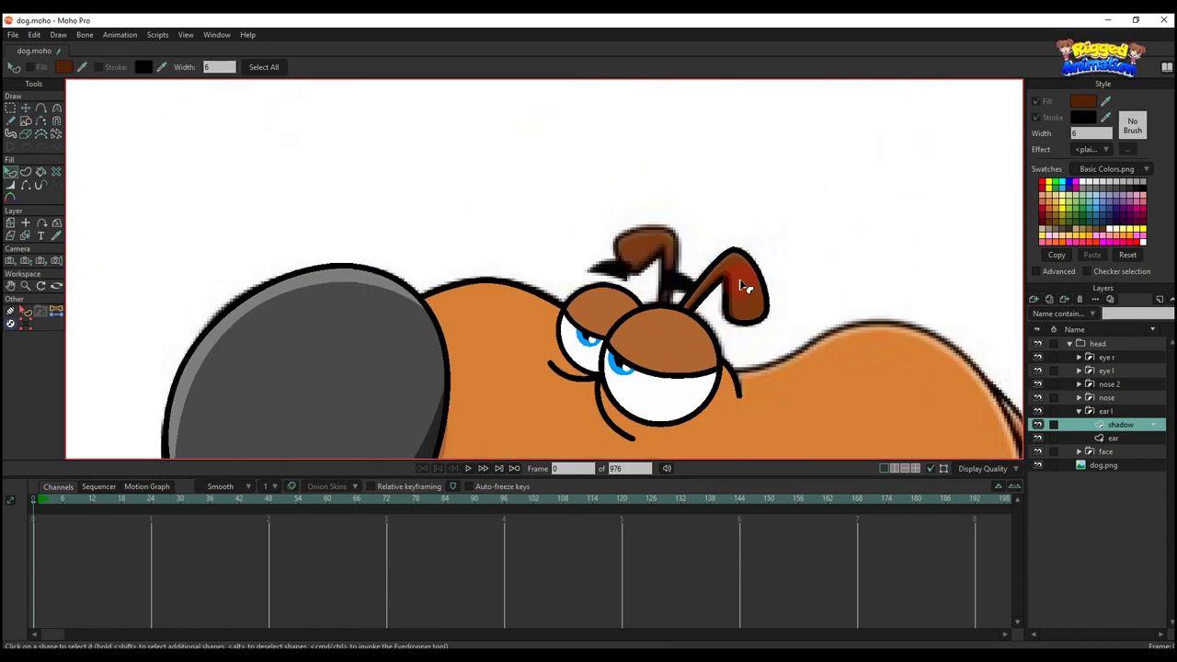
scroll(736, 296, "down", 5)
scroll(740, 309, "up", 6)
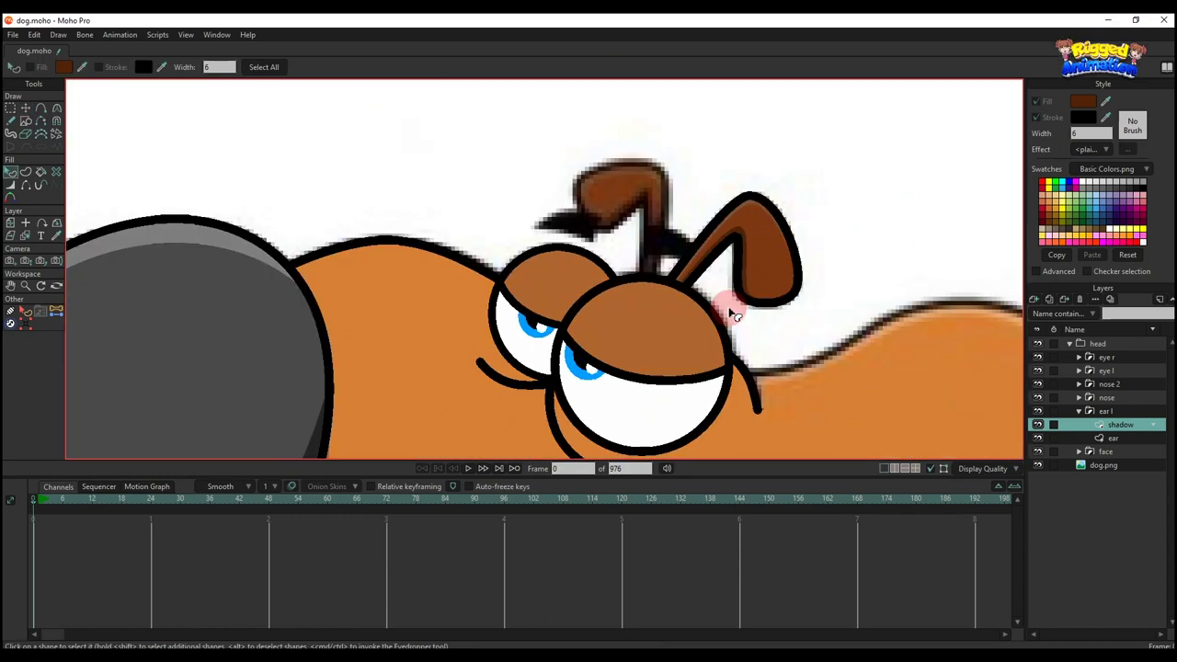
scroll(719, 309, "down", 1)
scroll(719, 309, "up", 2)
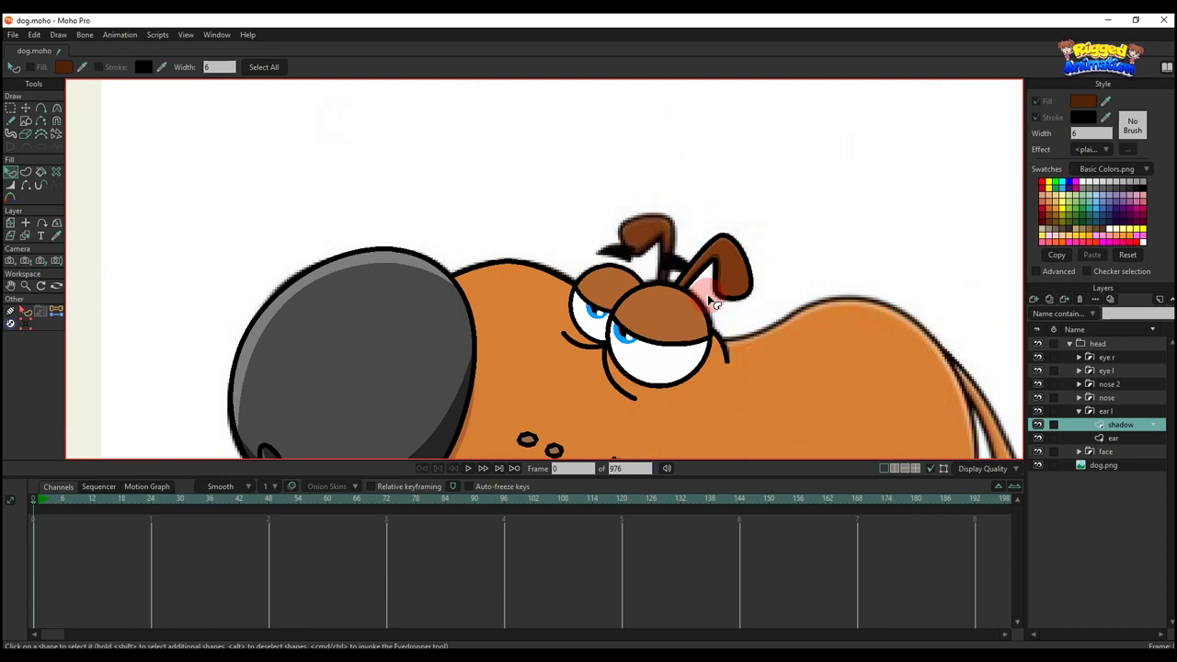
left_click(1104, 411)
left_click(1079, 411)
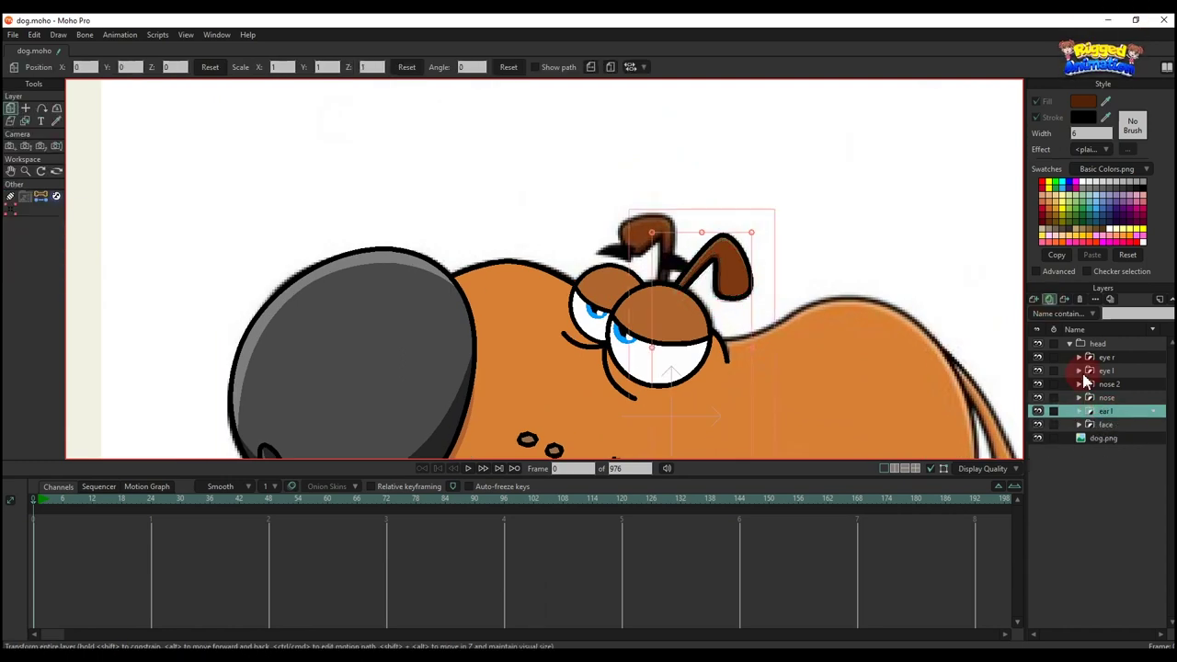
key("ctrl+d")
double_click(1109, 410)
type("ear r")
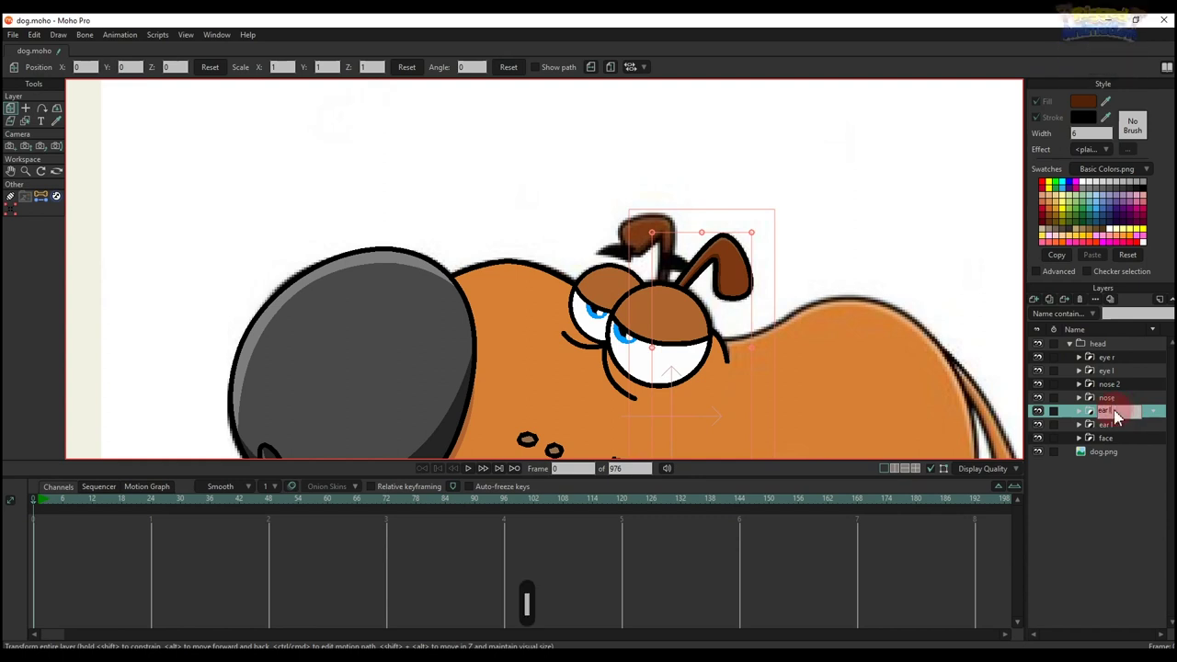
key("Return")
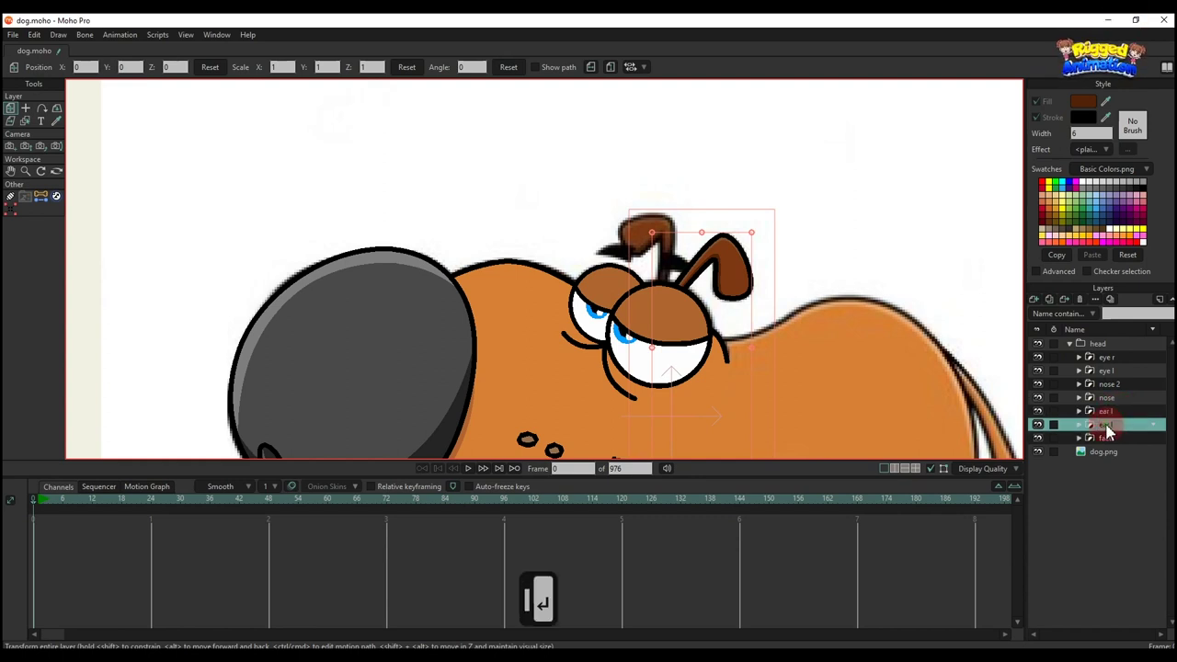
Rename the lower of the two ear groups "ear r"
double_click(1106, 425)
key("BackSpace")
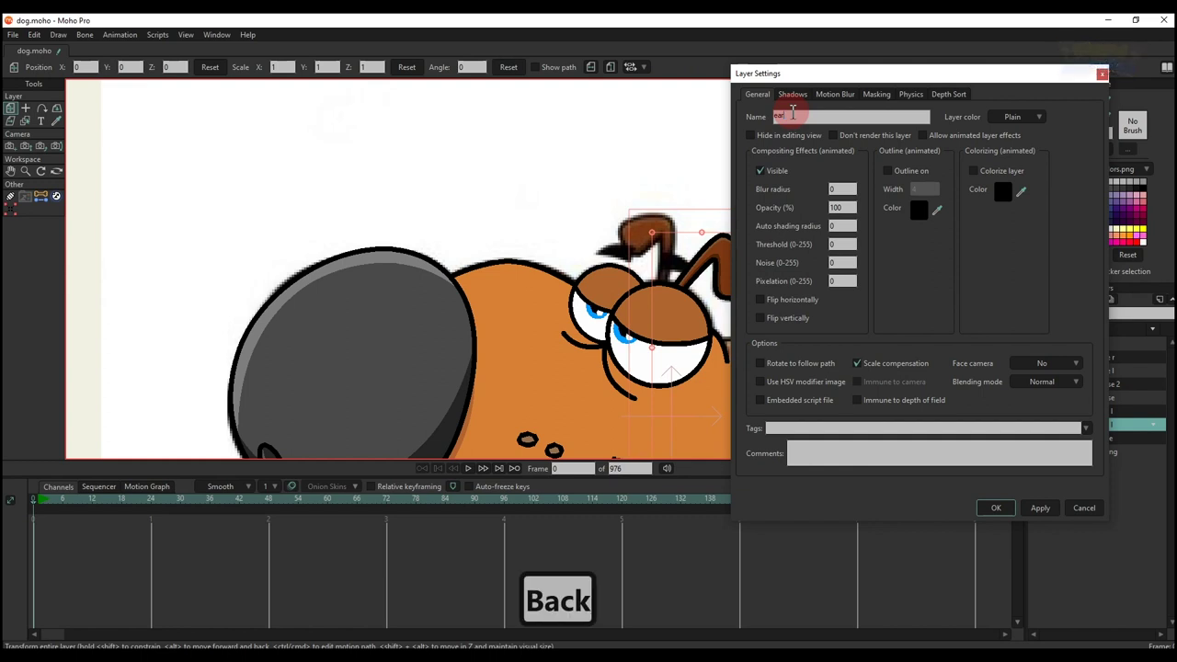
type("r")
key("Return")
Flip the upper ear l group horizontally and position it over the reference image's other ear
left_click(1107, 413)
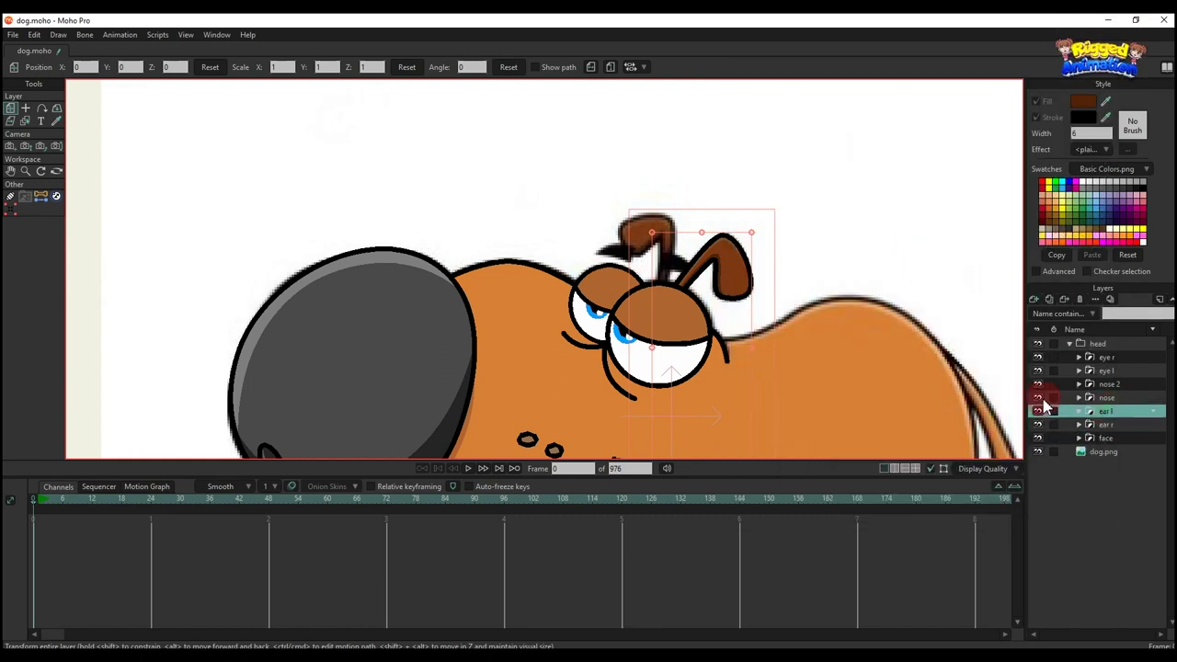
left_click_drag(598, 150, 580, 123)
left_click(593, 68)
scroll(651, 215, "up", 2)
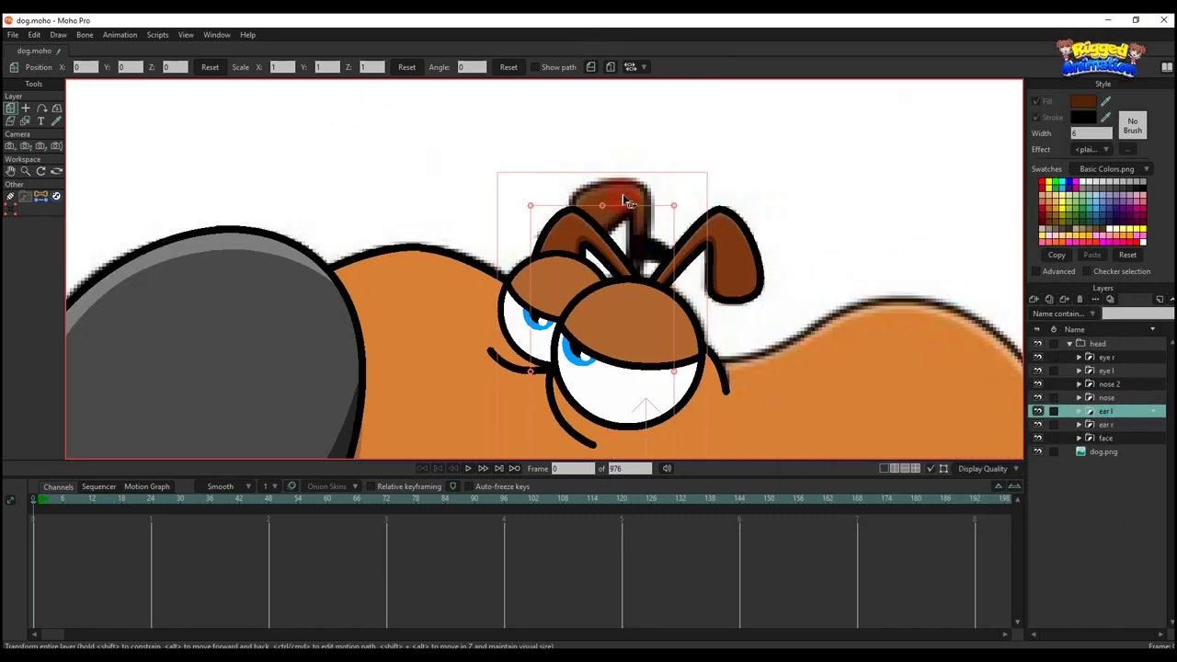
left_click_drag(634, 203, 677, 263)
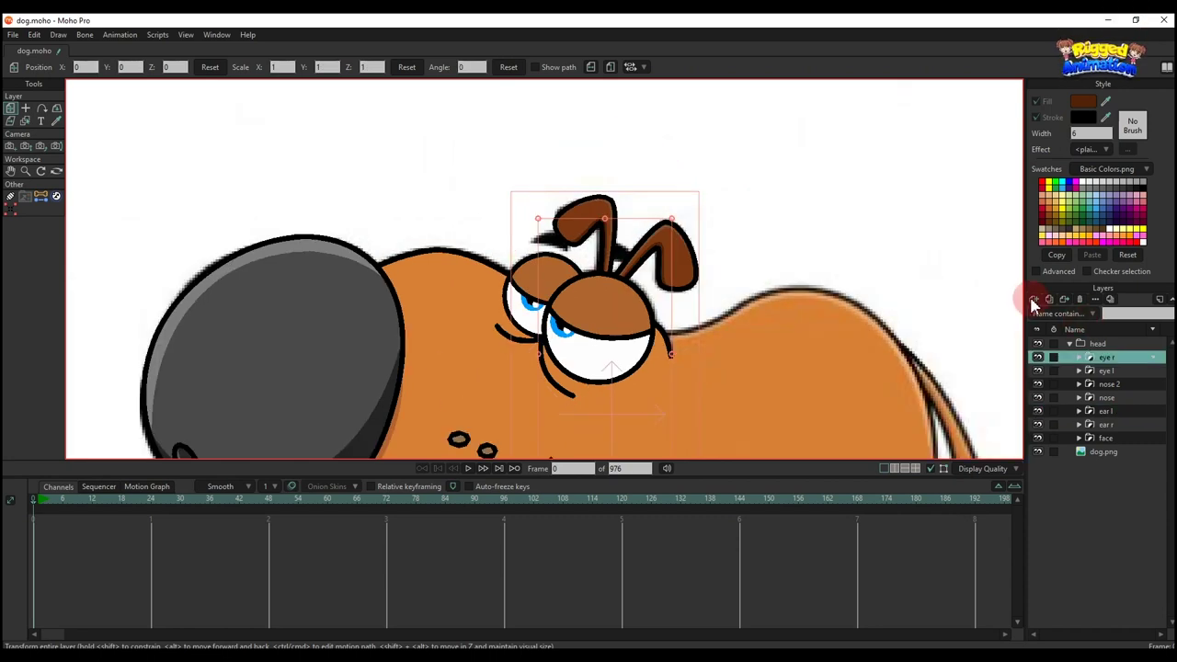
Add a vector layer above the eye r group in the head and name it "eyebrow"
left_click(1035, 304)
left_click(1058, 326)
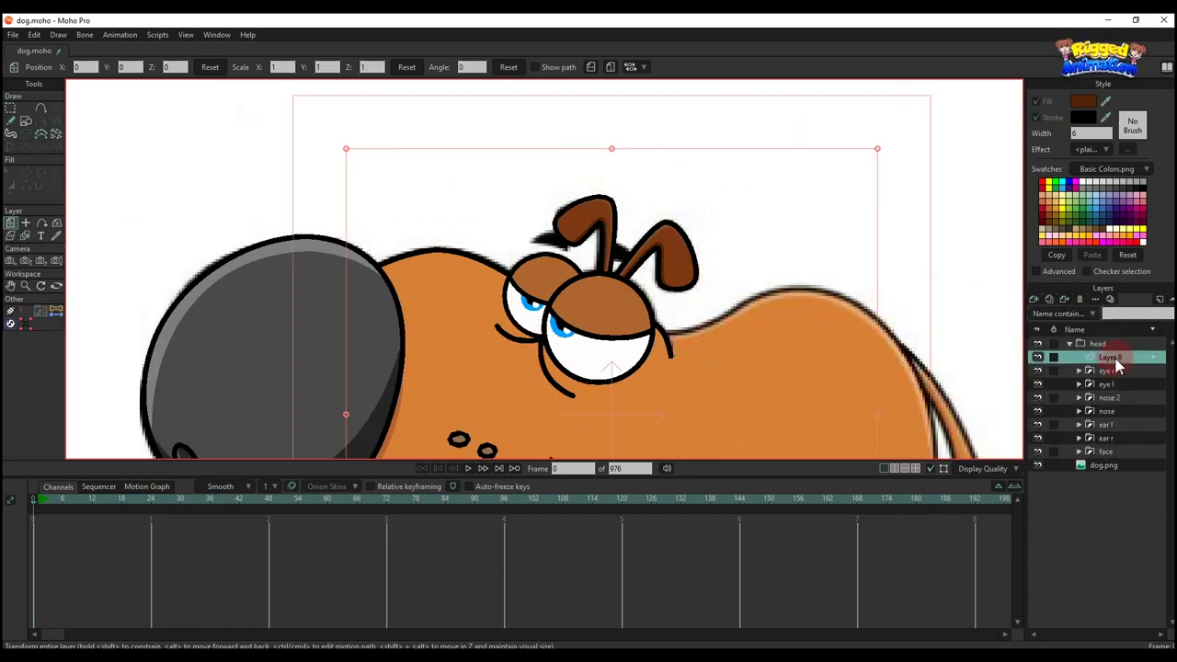
double_click(1115, 361)
type("eyebrow")
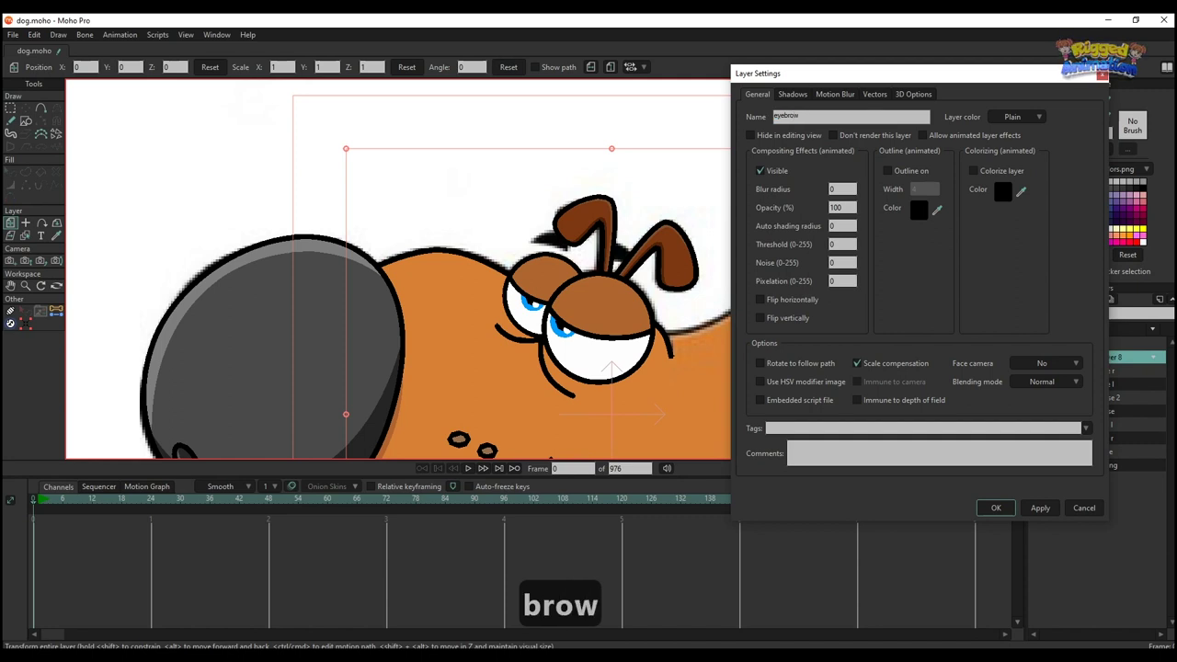
key("Return")
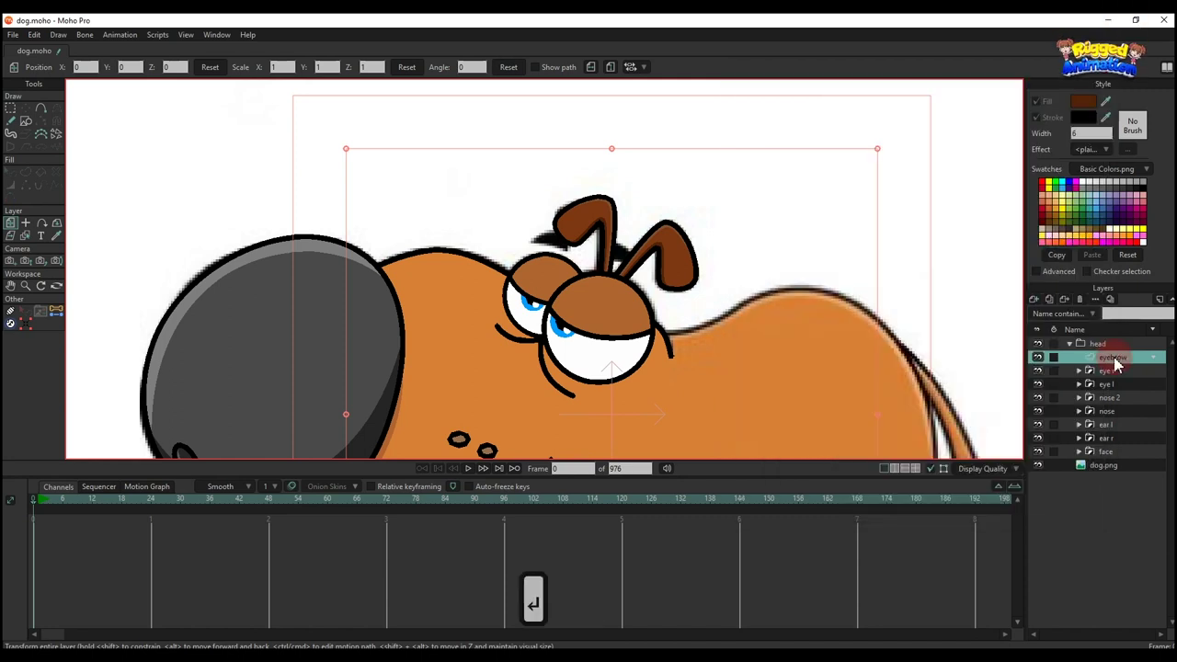
Draw a closed shape around the reference eyebrow beside the far ear on the eyebrow layer
left_click(41, 109)
scroll(505, 233, "up", 2)
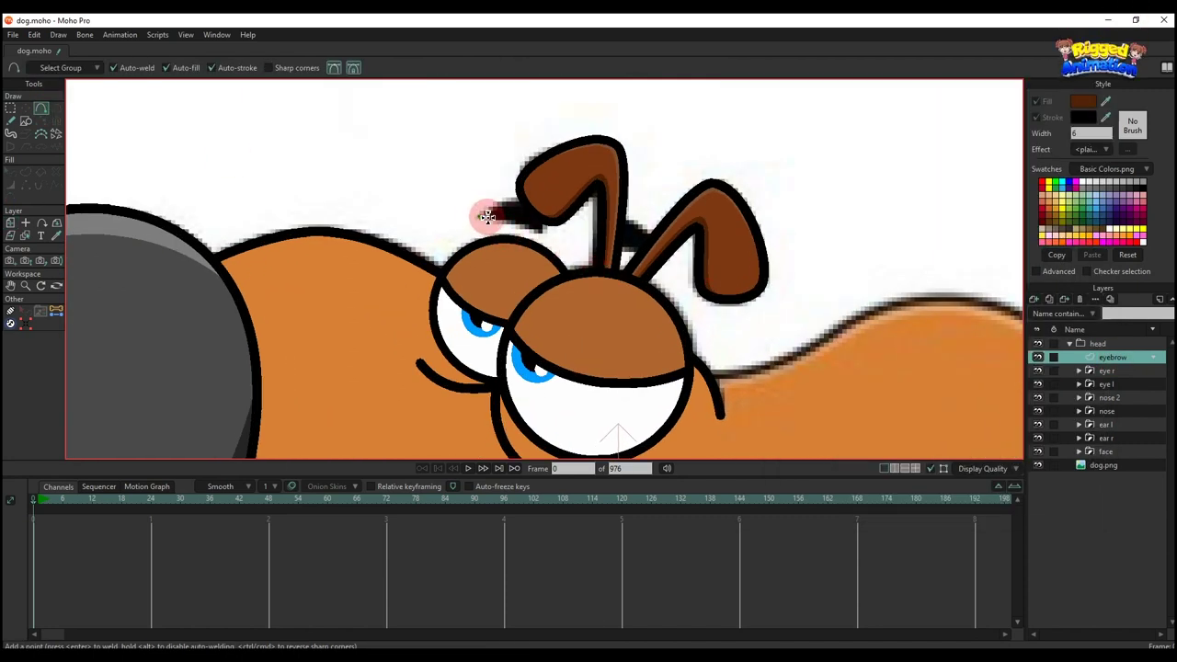
mouse_move(488, 218)
left_mouse_down()
mouse_move(512, 221)
mouse_move(480, 217)
left_mouse_up()
key("t")
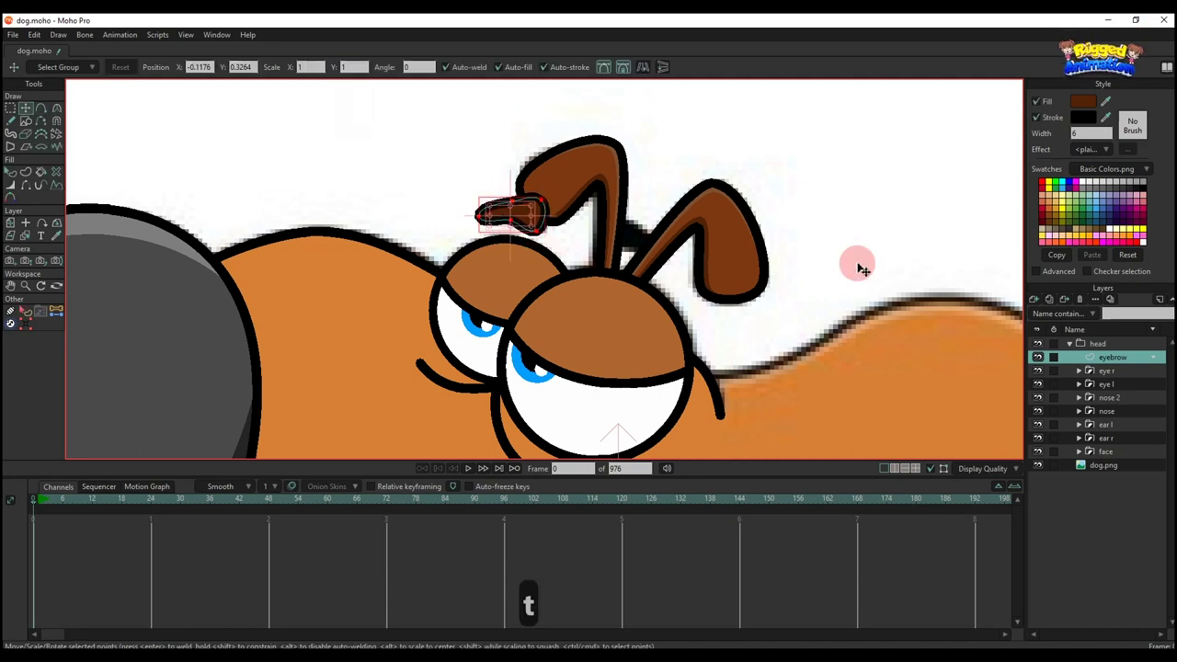
Hide the eyebrow layer's artwork and make the outline's tip and two inner-end points peaked
left_click(1039, 358)
scroll(543, 204, "up", 3)
key("g")
left_click(448, 223)
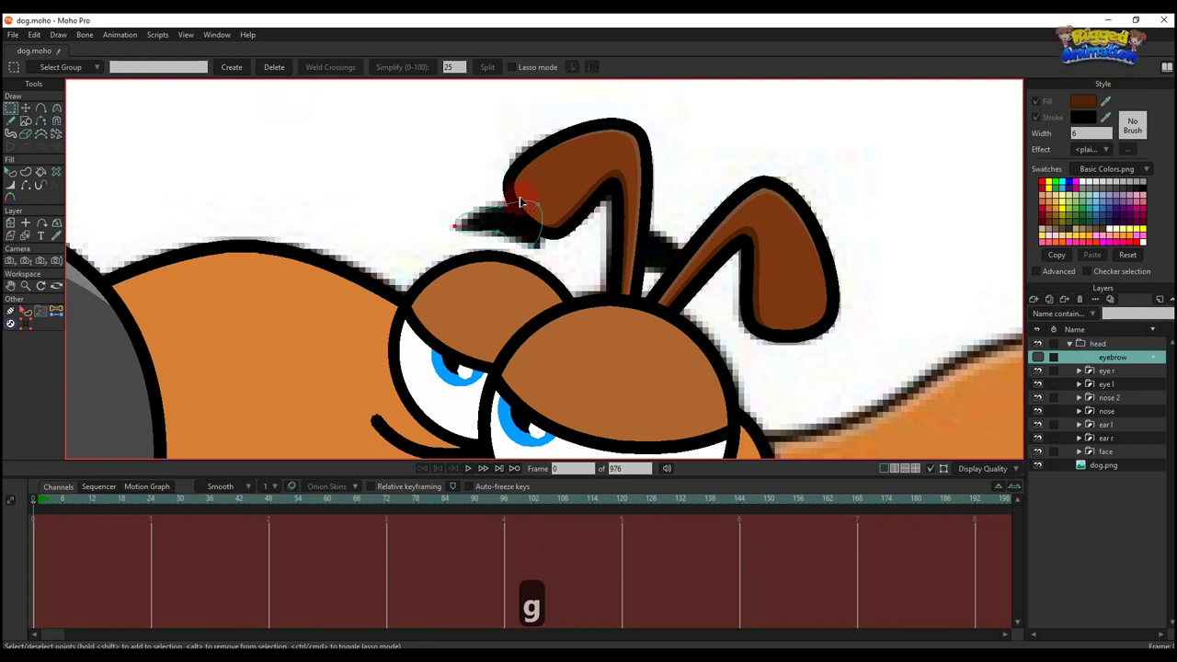
left_click_drag(517, 189, 568, 244)
left_click(532, 246, "shift")
key("c")
left_click(196, 67)
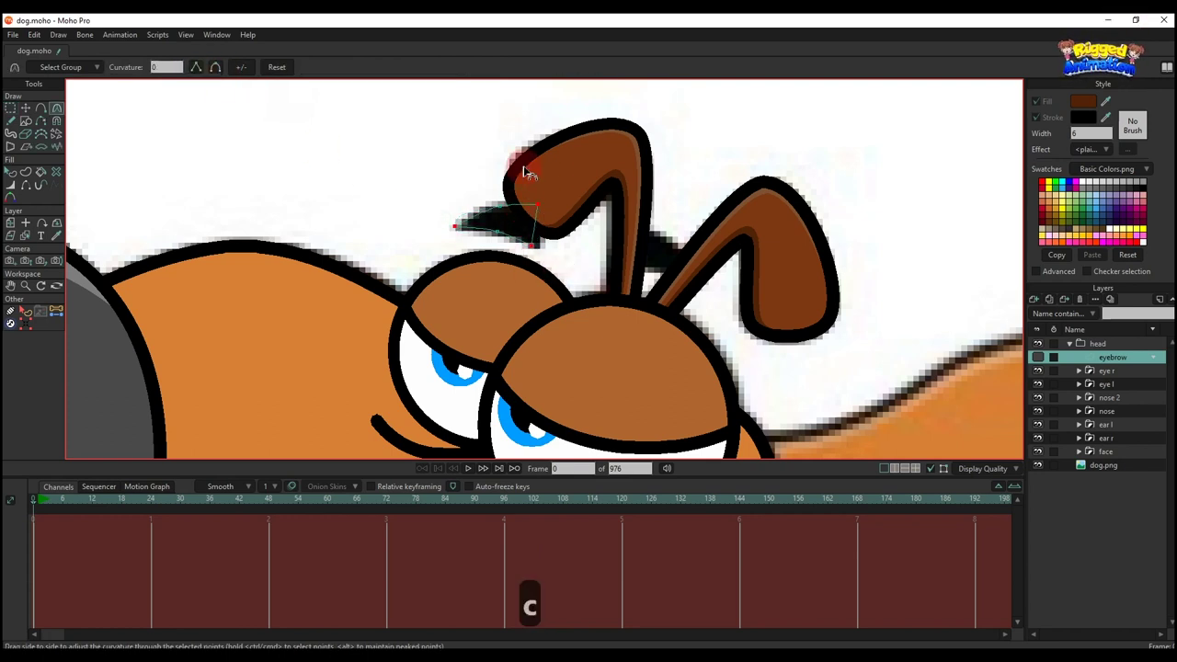
Reposition the tip and curve handles of the far-ear eyebrow outline to follow the reference eyebrow
key("t")
scroll(558, 185, "up", 1)
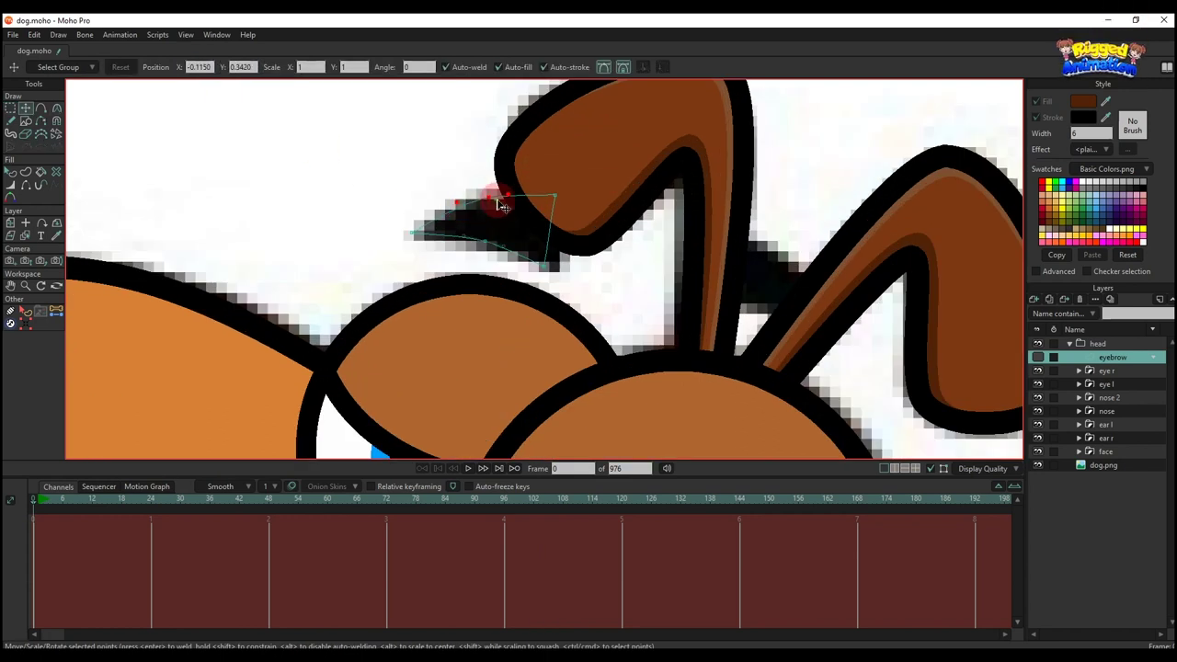
left_click_drag(506, 208, 439, 241)
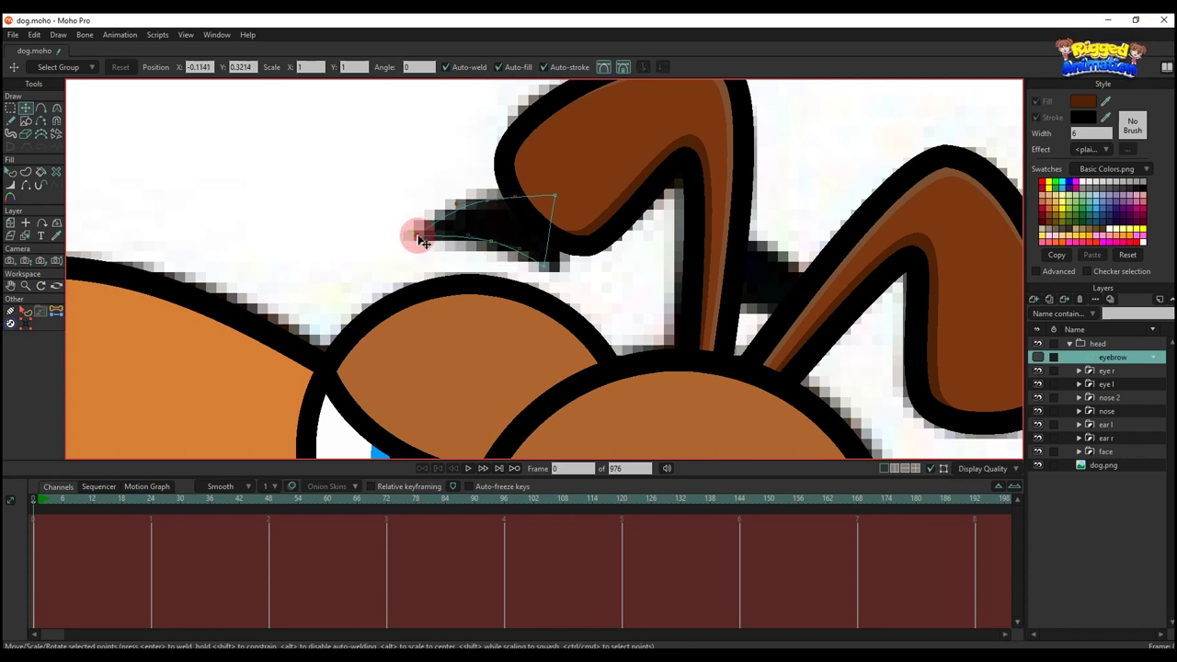
left_click_drag(519, 242, 526, 244)
left_click(487, 199)
left_click_drag(463, 205, 461, 206)
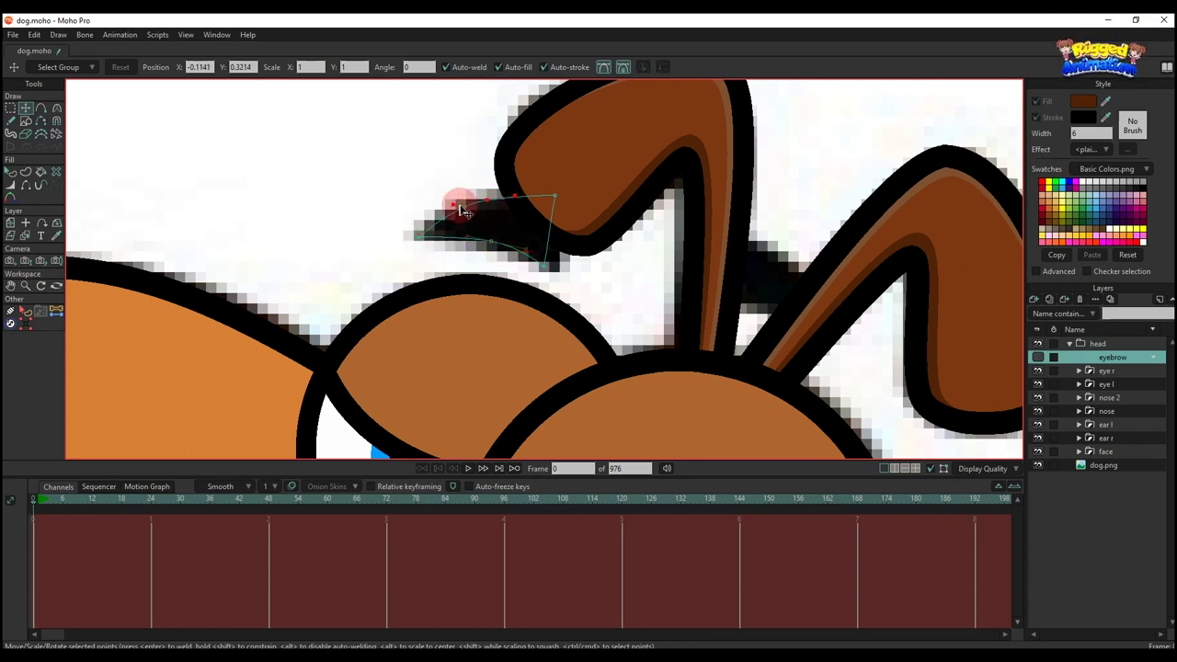
Duplicate the eyebrow outline, flip the copy horizontally, and place it over the reference eyebrow between the ears
scroll(527, 199, "down", 2)
key("g")
left_click_drag(438, 163, 625, 287)
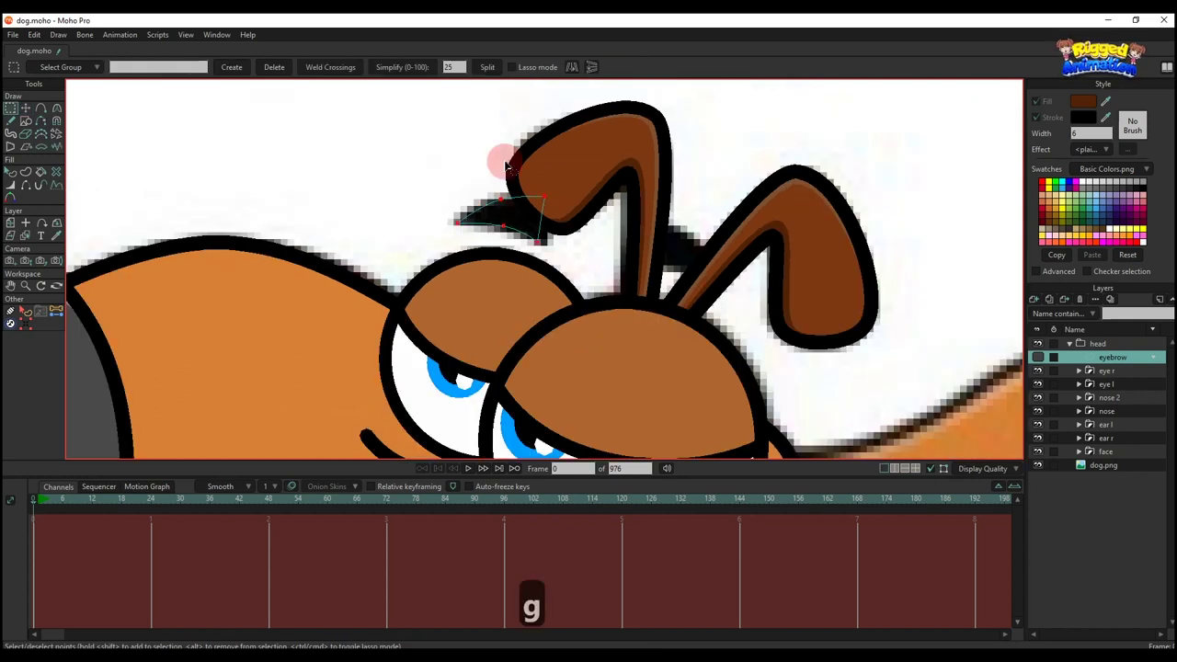
key("ctrl+c")
key("ctrl+v")
left_click(575, 70)
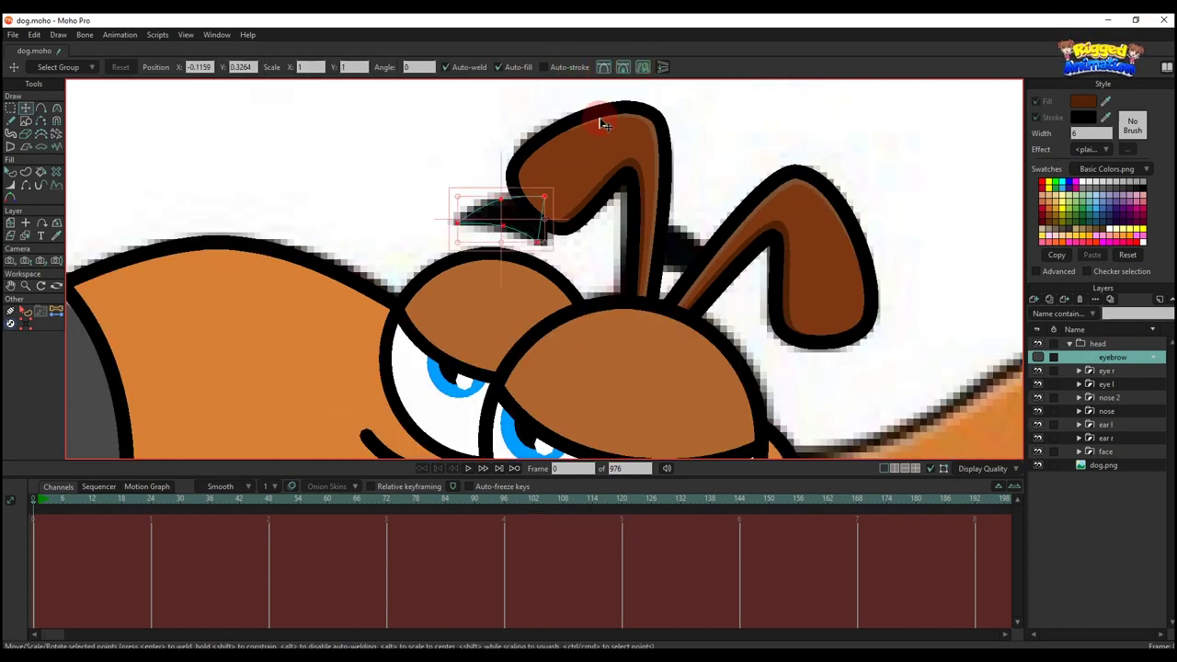
mouse_move(523, 208)
left_mouse_down()
mouse_move(723, 246)
mouse_move(746, 261)
mouse_move(748, 295)
left_mouse_up()
scroll(727, 242, "up", 2)
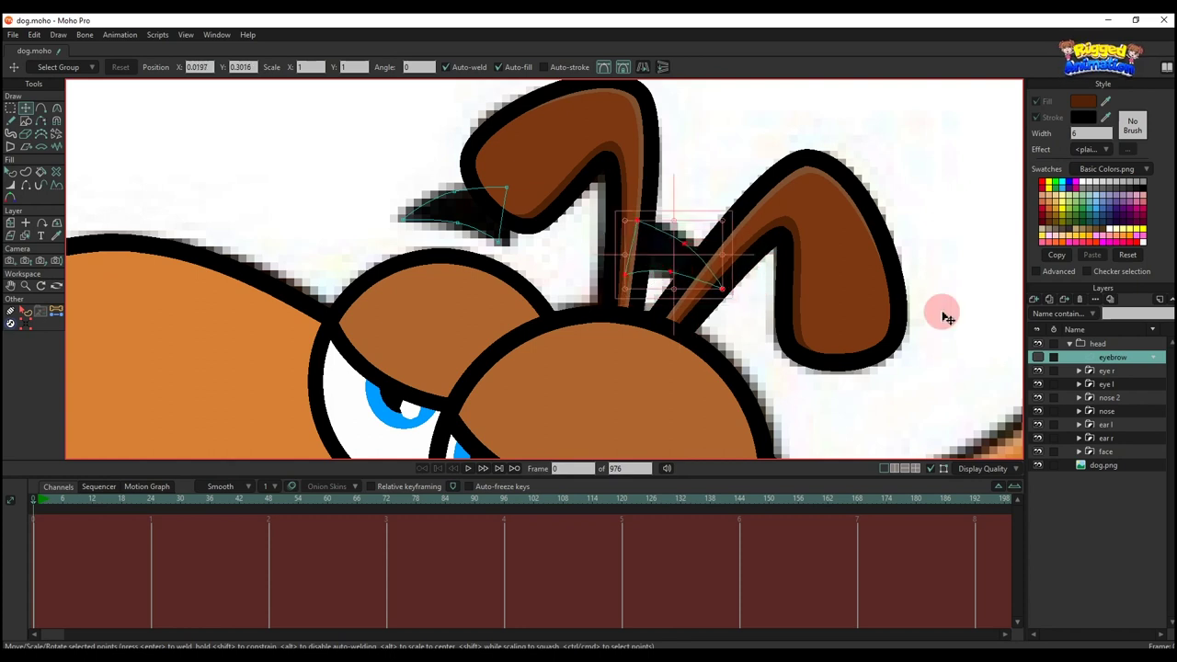
Hide the head group's artwork and adjust the eyebrow outlines' points and handles to match both reference eyebrows
left_click(1037, 344)
left_click_drag(652, 245, 602, 264)
left_click(508, 193)
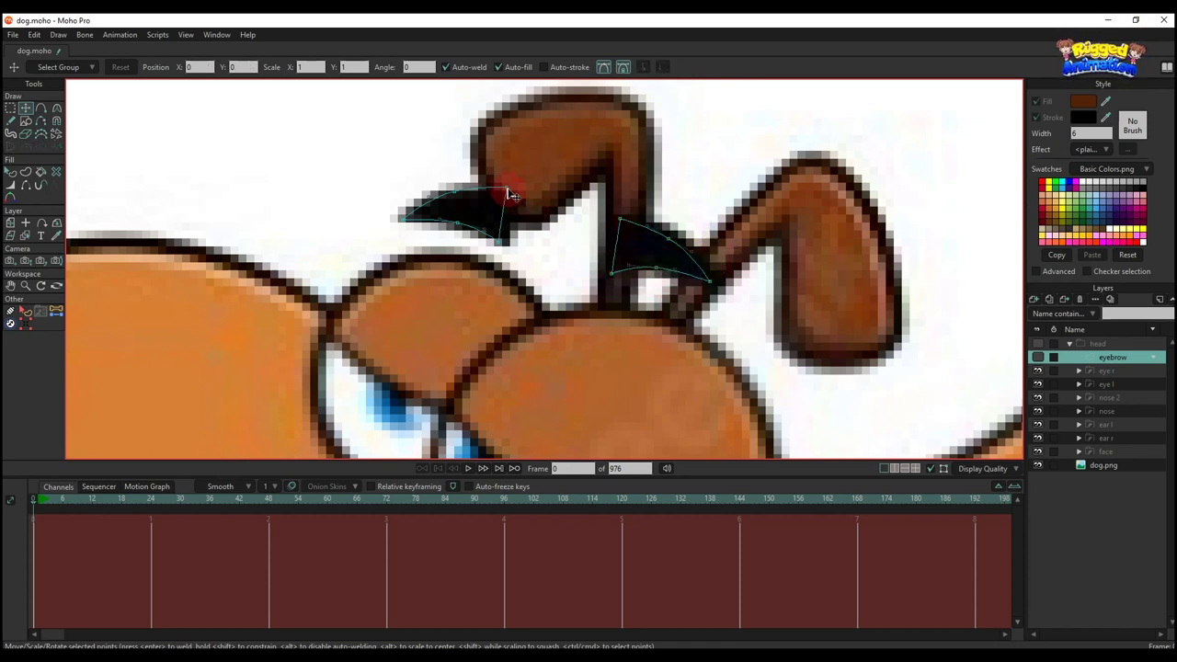
left_click(619, 221)
mouse_move(660, 243)
left_mouse_down()
mouse_move(706, 278)
mouse_move(669, 252)
left_mouse_up()
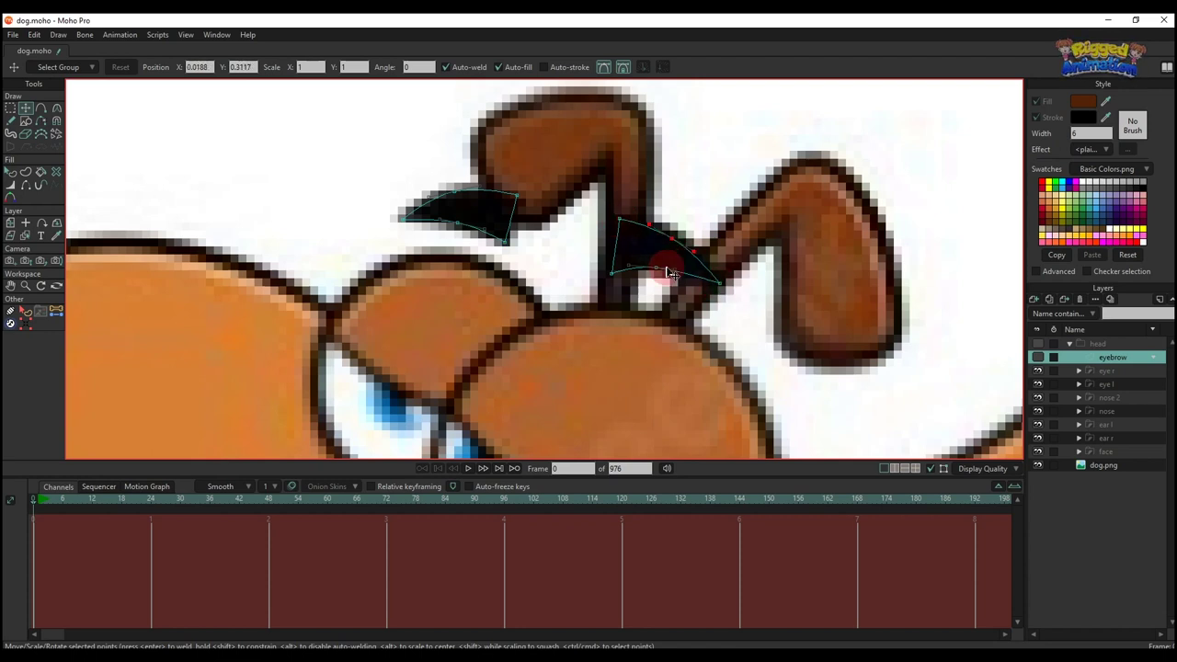
Show the head and eyebrow artwork again, and color both eyebrow shapes black
key("q")
scroll(598, 262, "down", 5)
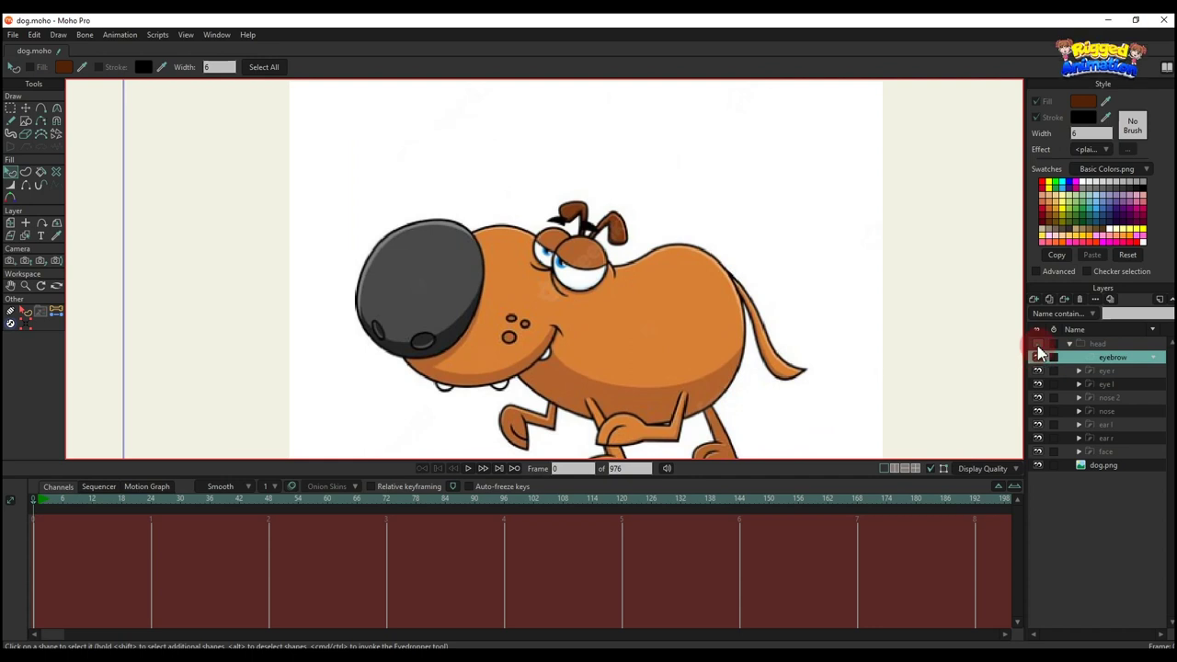
left_click(565, 219)
scroll(565, 219, "up", 5)
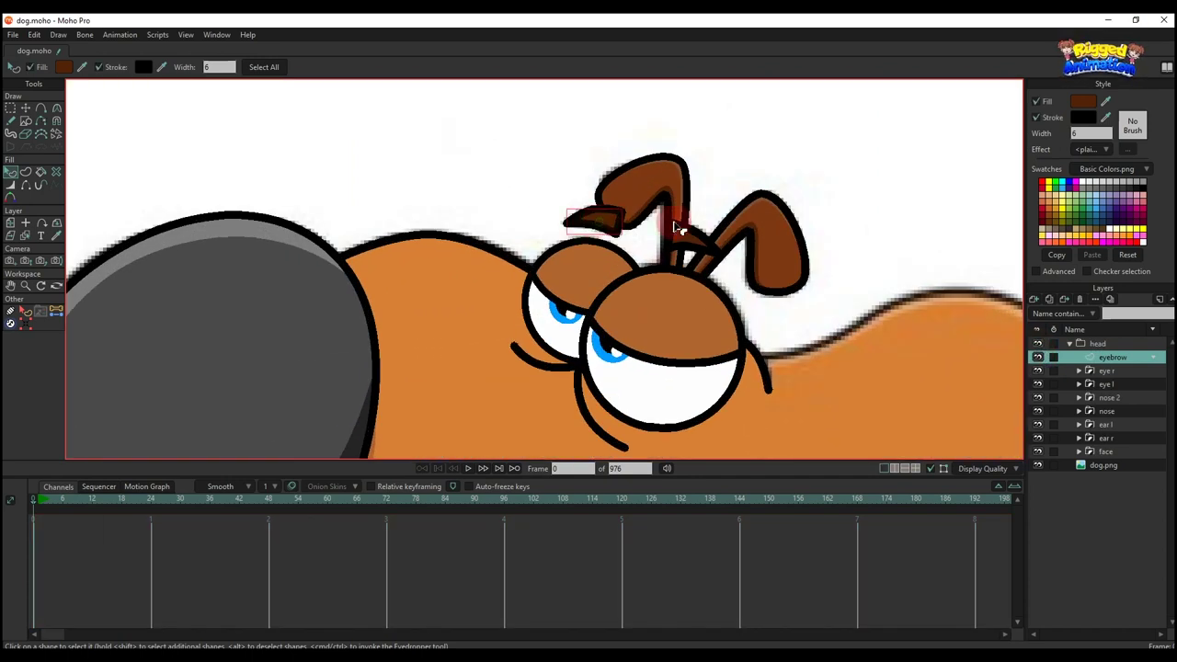
left_click(689, 241, "shift")
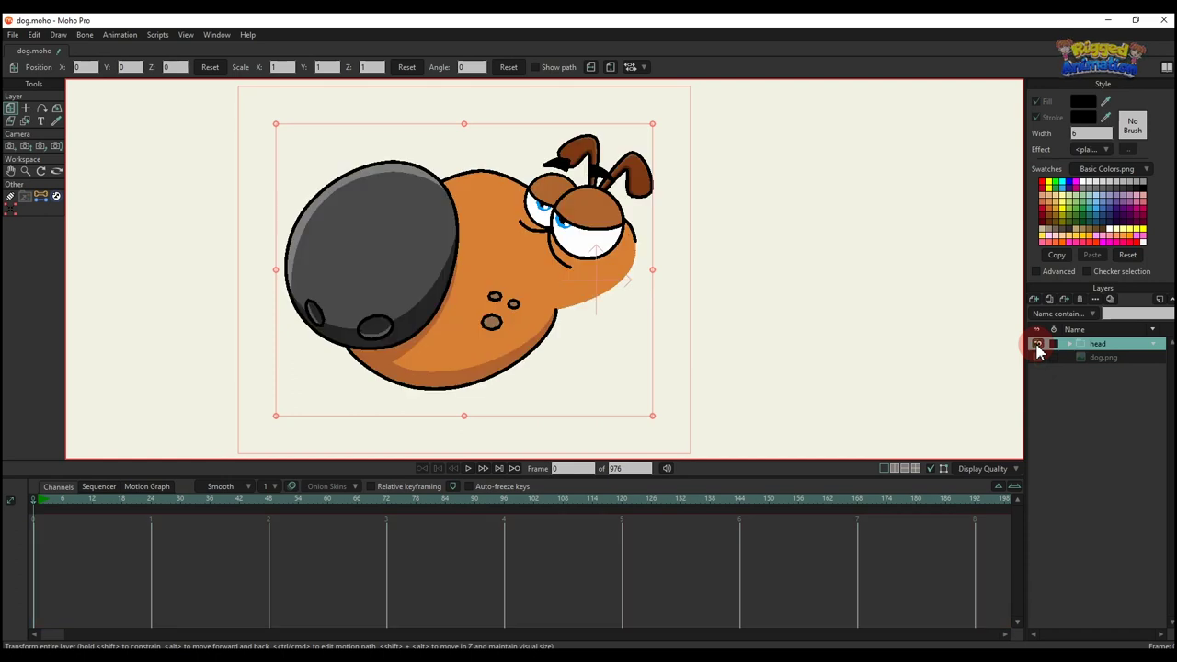
Check the traced head by toggling the head group's visibility, and show dog.png again for comparison
left_click(1038, 344)
left_click(1037, 344)
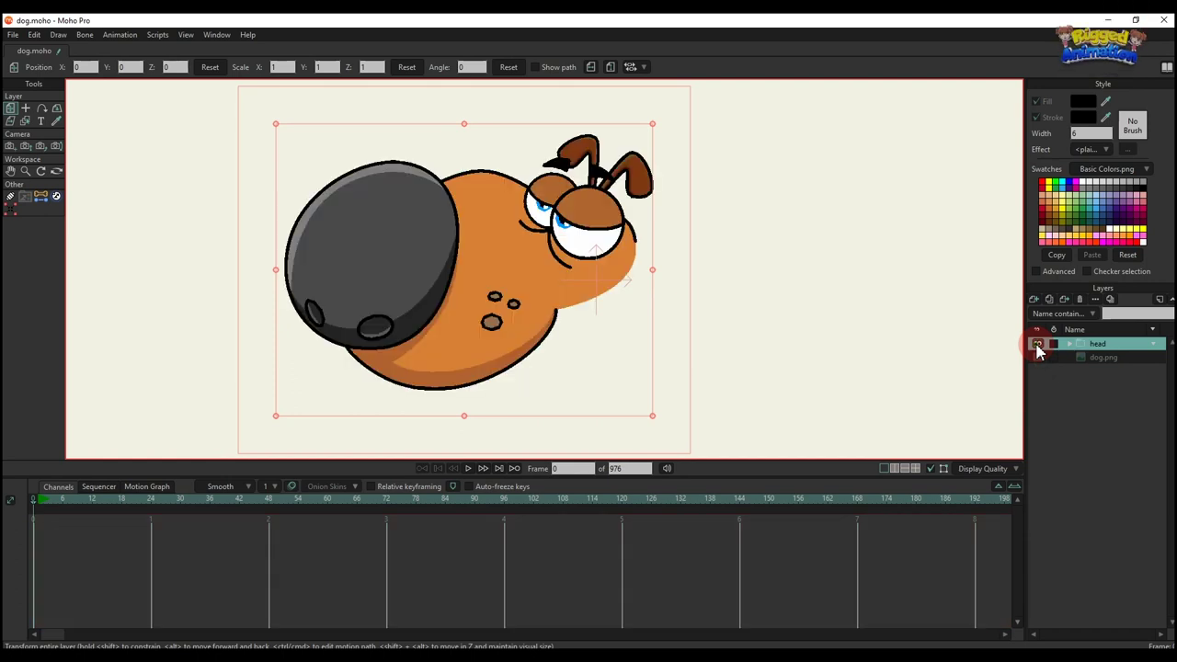
left_click(1038, 358)
scroll(820, 245, "down", 2)
left_click_drag(809, 258, 801, 245)
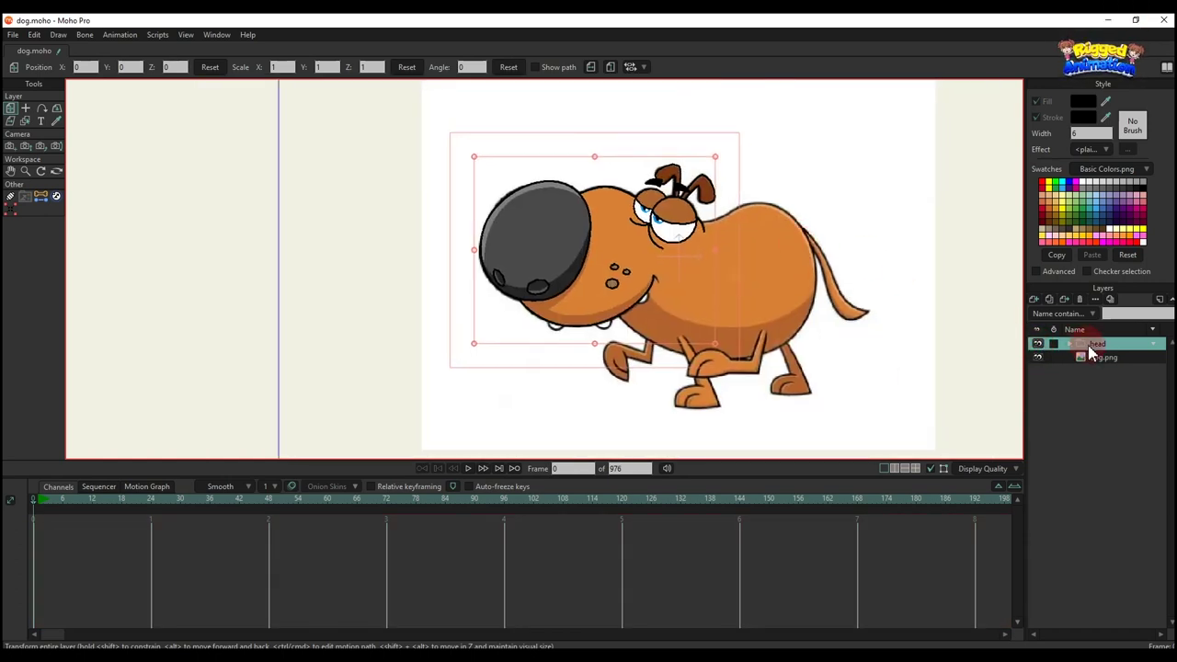
Add a vector layer between the head group and dog.png, group it, and name the group "body"
left_click(1034, 299)
left_click(1057, 310)
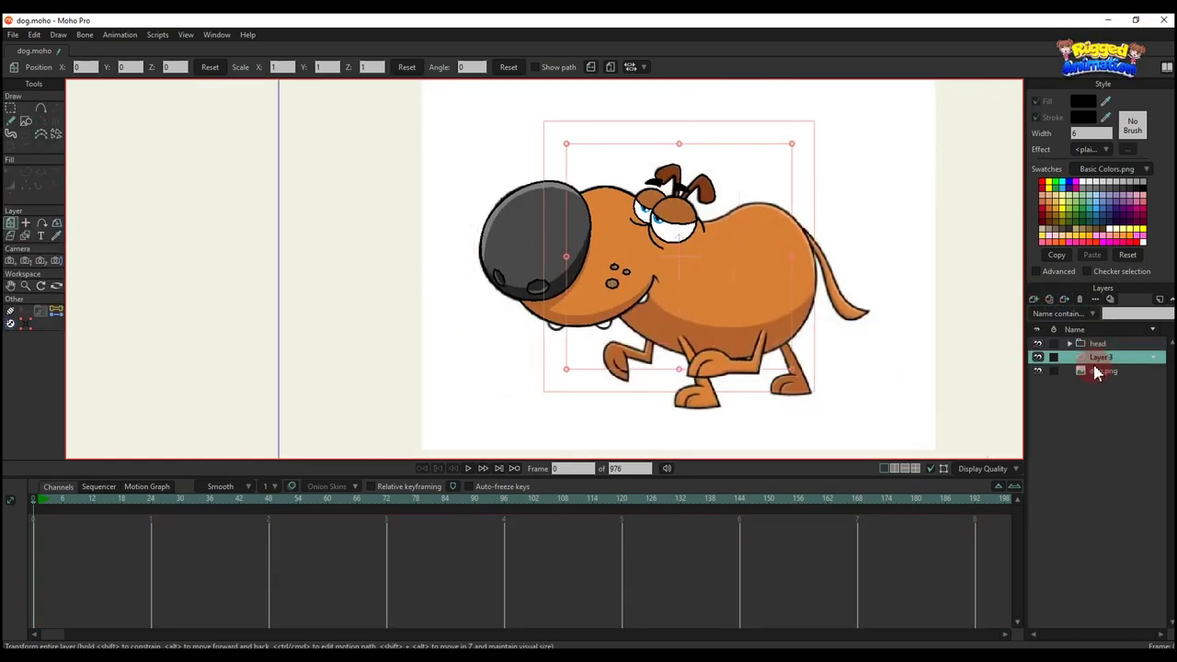
right_click(1093, 358)
left_click(1120, 419)
double_click(1097, 359)
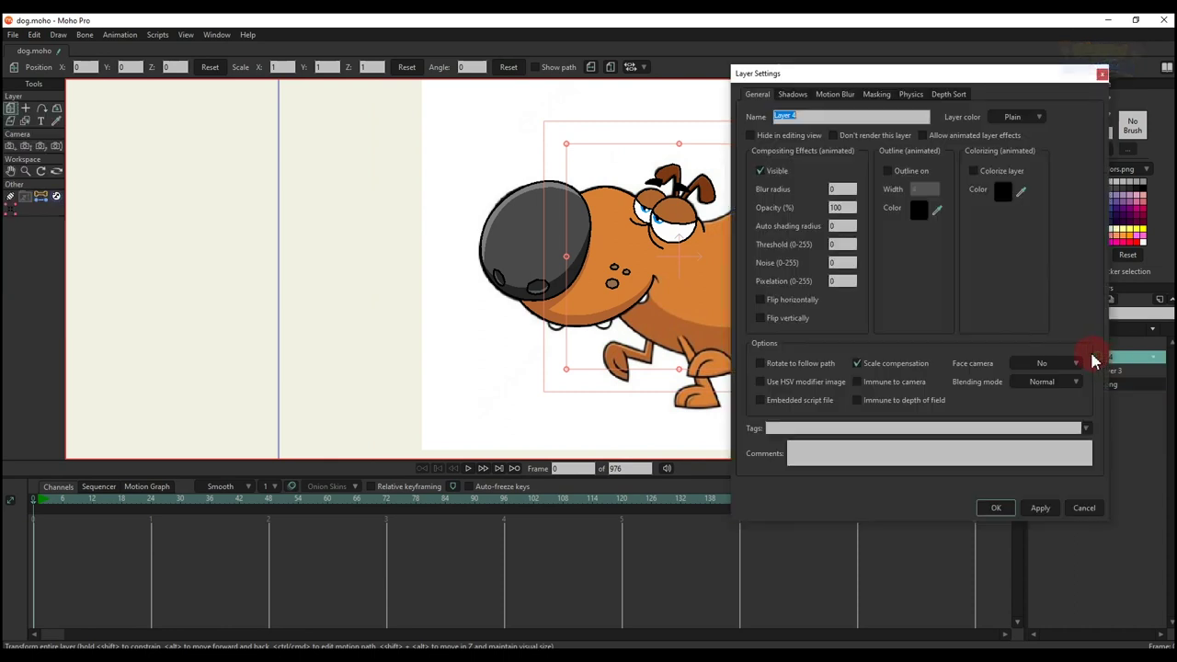
type("body")
key("Return")
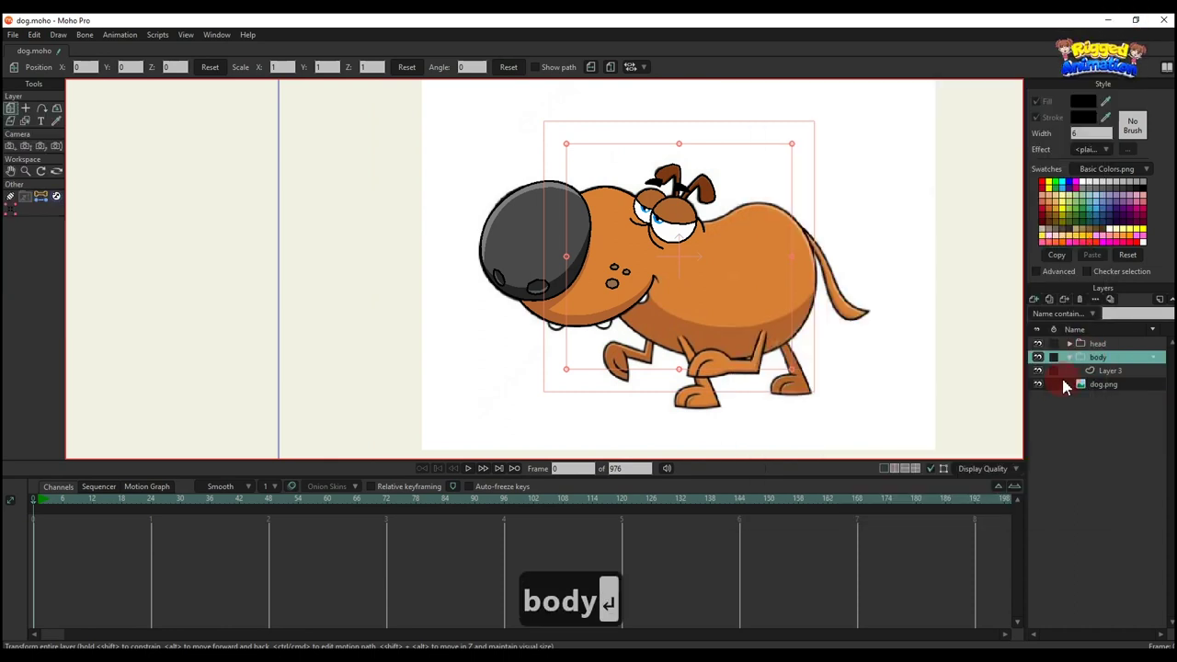
Draw a closed shape around the reference torso, extending behind the head, with the face's orange fill and a black stroke
left_click(1103, 372)
left_click(42, 108)
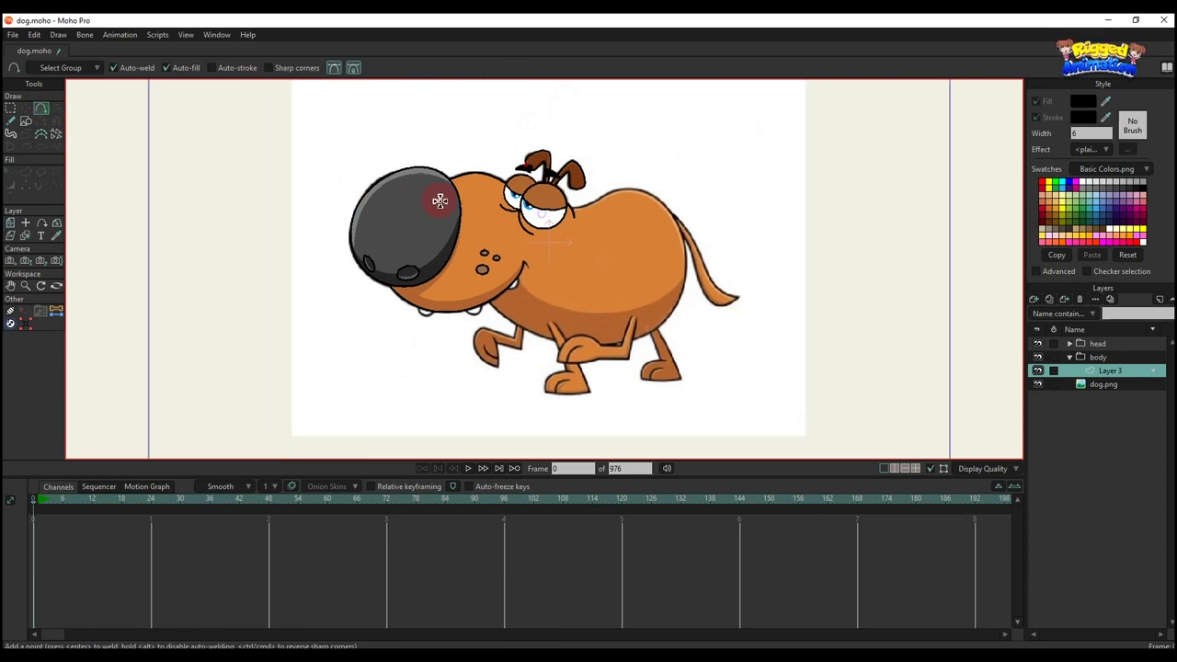
scroll(439, 200, "up", 2)
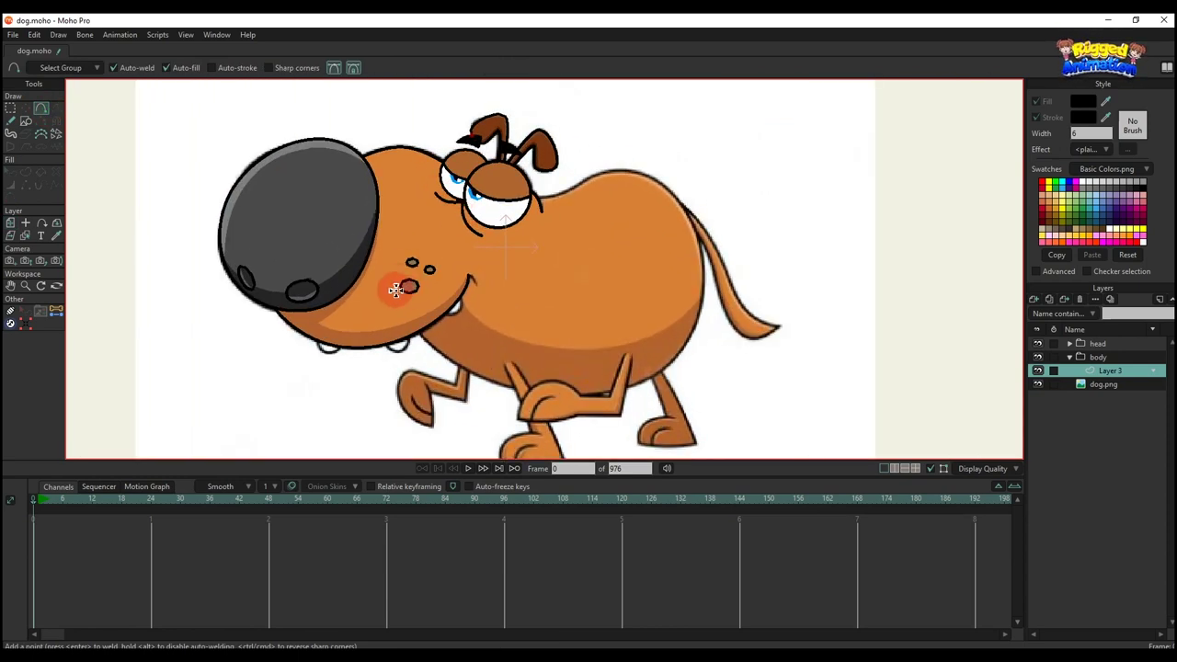
left_click_drag(402, 295, 500, 378)
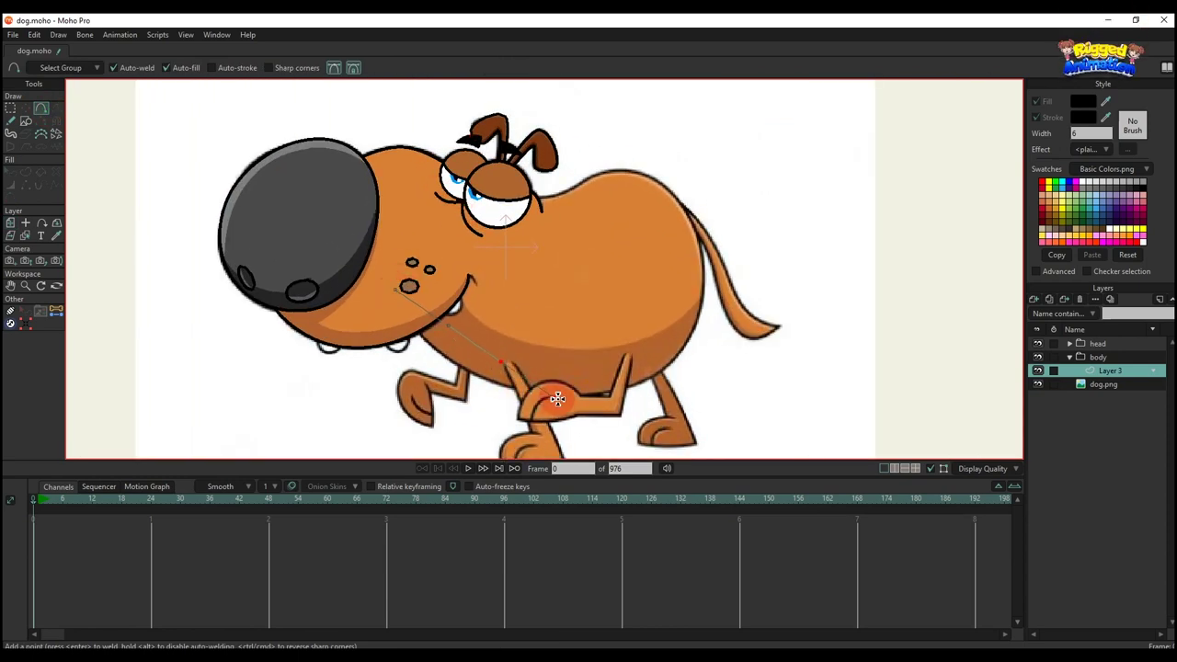
left_click_drag(564, 395, 395, 290)
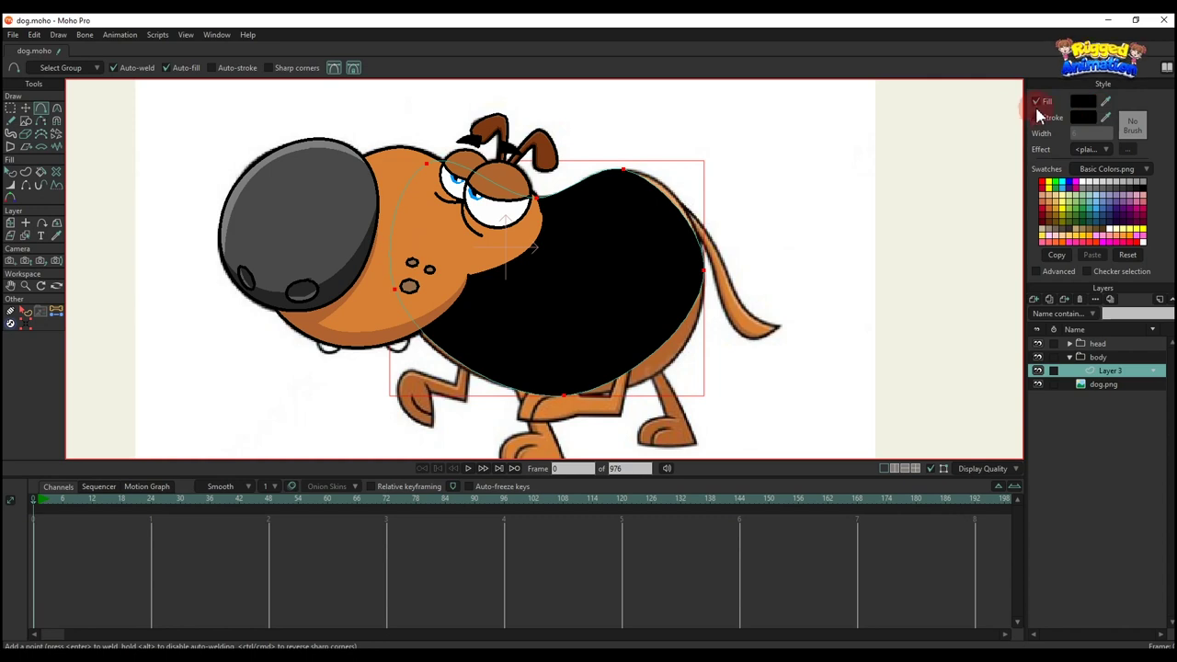
left_click_drag(1091, 98, 427, 229)
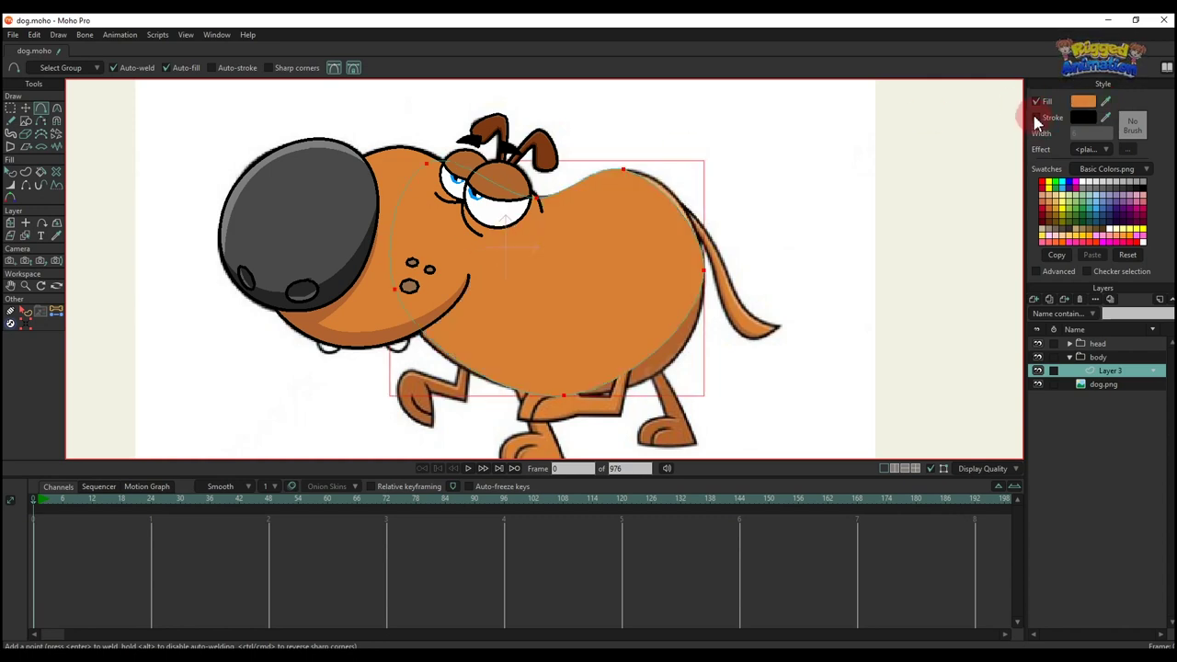
left_click(1036, 118)
Hide the body group's artwork and adjust the torso outline's points and handles along the back and neck to match the reference
left_click(1038, 358)
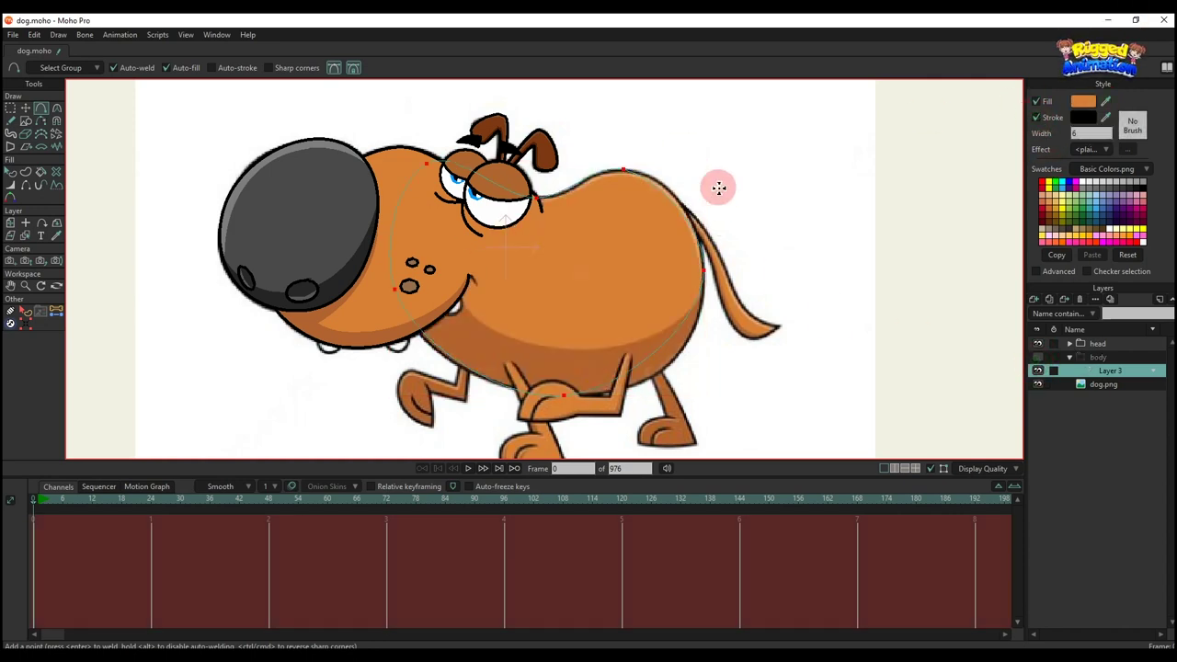
key("t")
scroll(705, 168, "up", 1)
key("BackSpace")
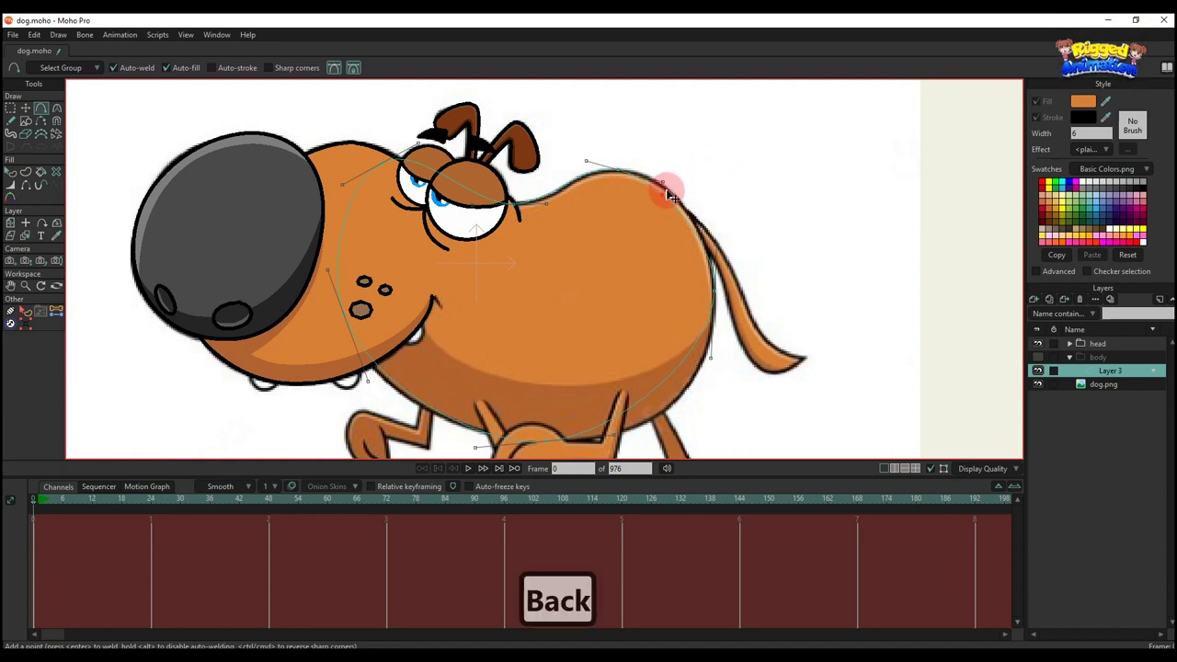
scroll(670, 190, "up", 1)
key("t")
left_click(602, 163)
left_click_drag(702, 191, 700, 183)
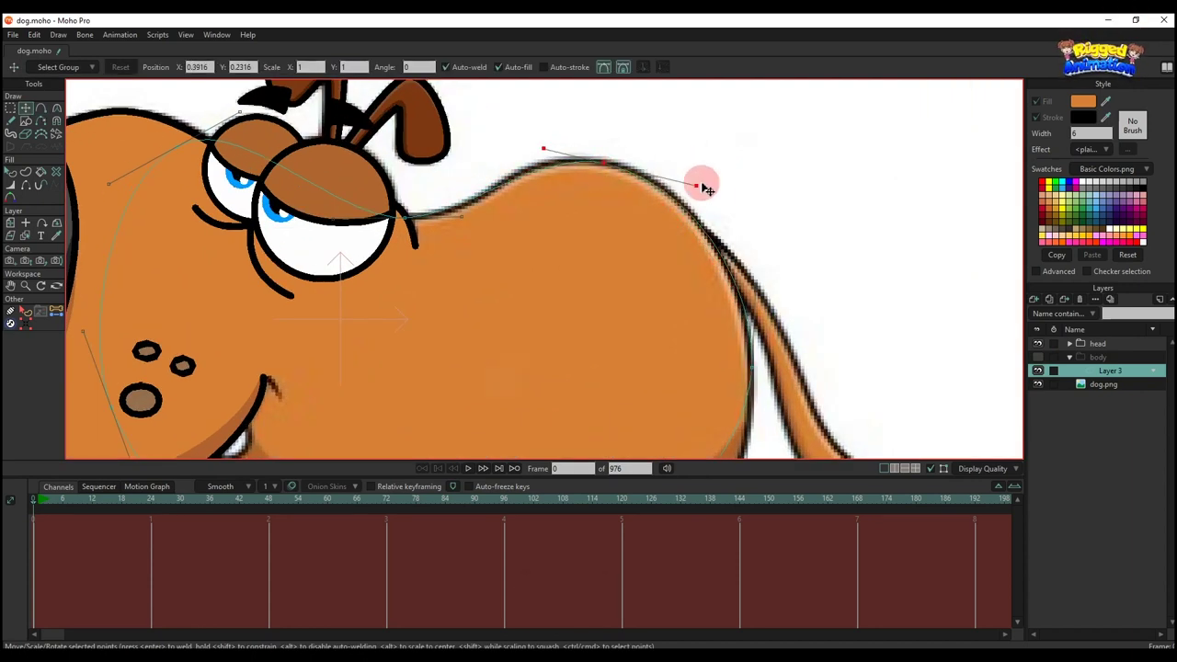
left_click_drag(462, 217, 468, 220)
left_click_drag(545, 145, 592, 172)
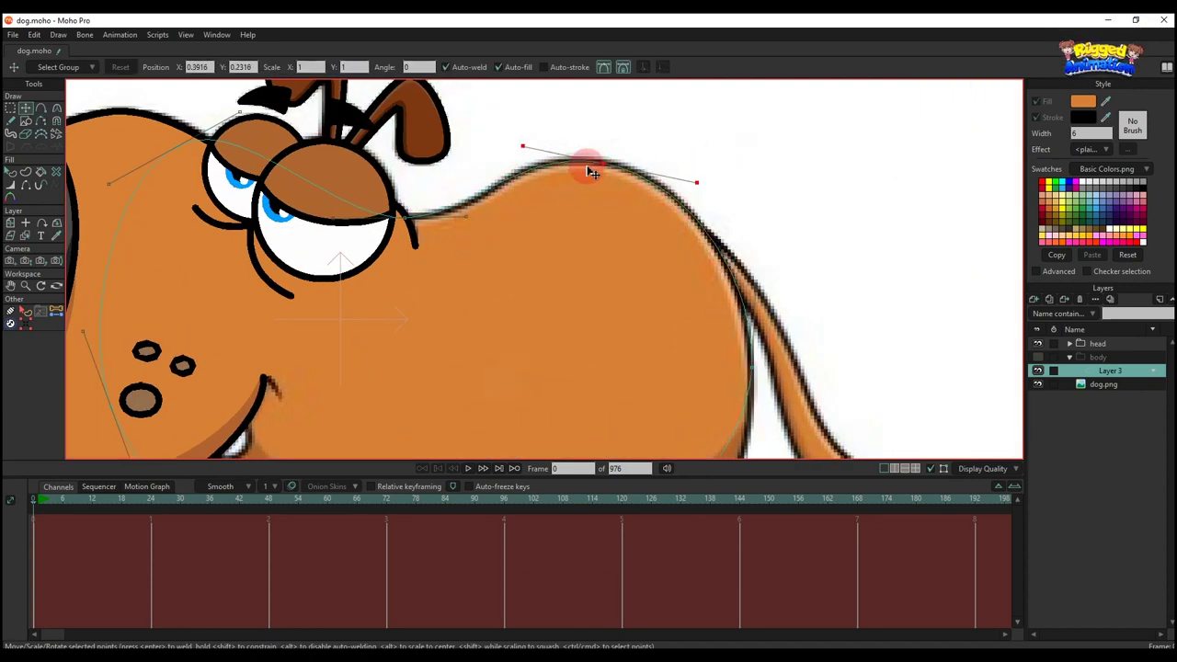
left_click_drag(380, 227, 479, 232)
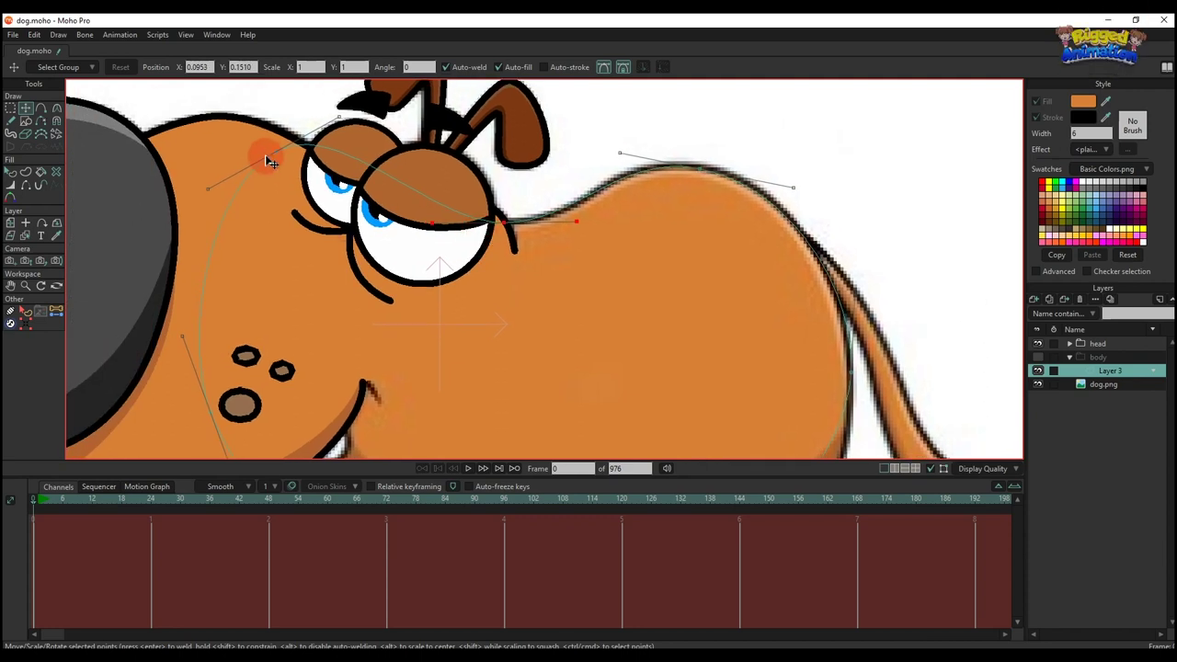
left_click_drag(267, 154, 264, 158)
Adjust the torso outline's points and handles around the chest, belly and rump to match the reference
scroll(269, 162, "down", 4)
left_click_drag(265, 262, 210, 217)
scroll(280, 219, "up", 2)
left_click_drag(239, 275, 232, 283)
left_click_drag(273, 355, 280, 362)
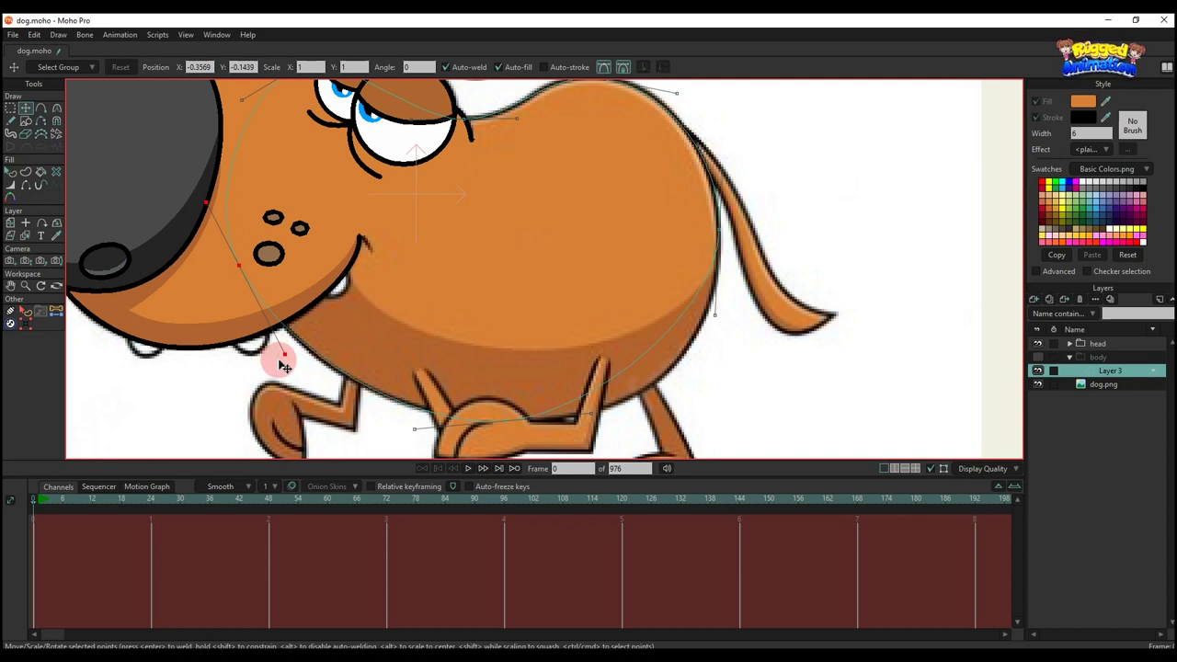
left_click_drag(423, 410, 396, 394)
left_click_drag(565, 398, 659, 406)
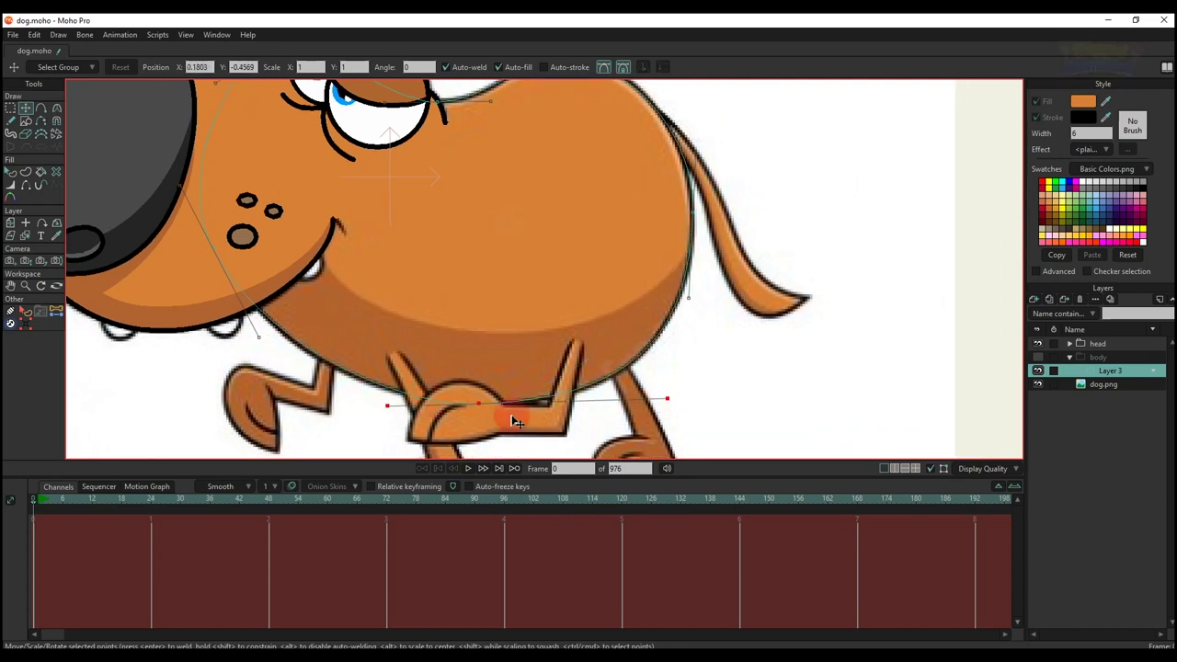
left_click_drag(361, 431, 350, 427)
left_click(688, 298)
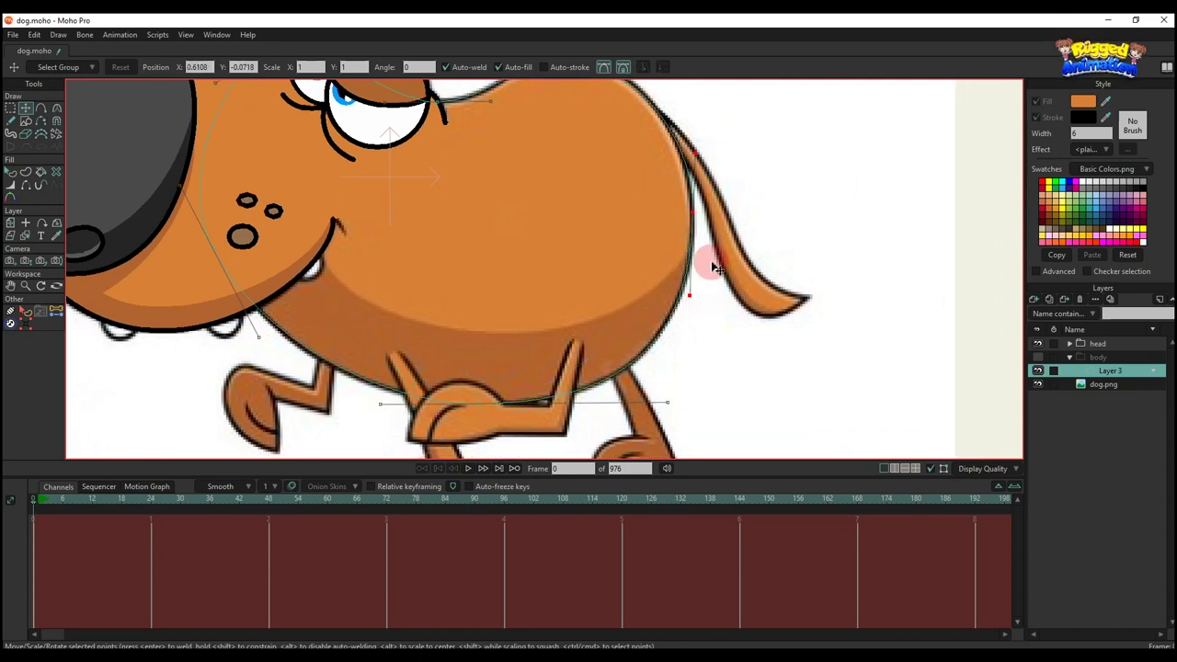
scroll(699, 236, "down", 2)
left_click_drag(694, 239, 705, 263)
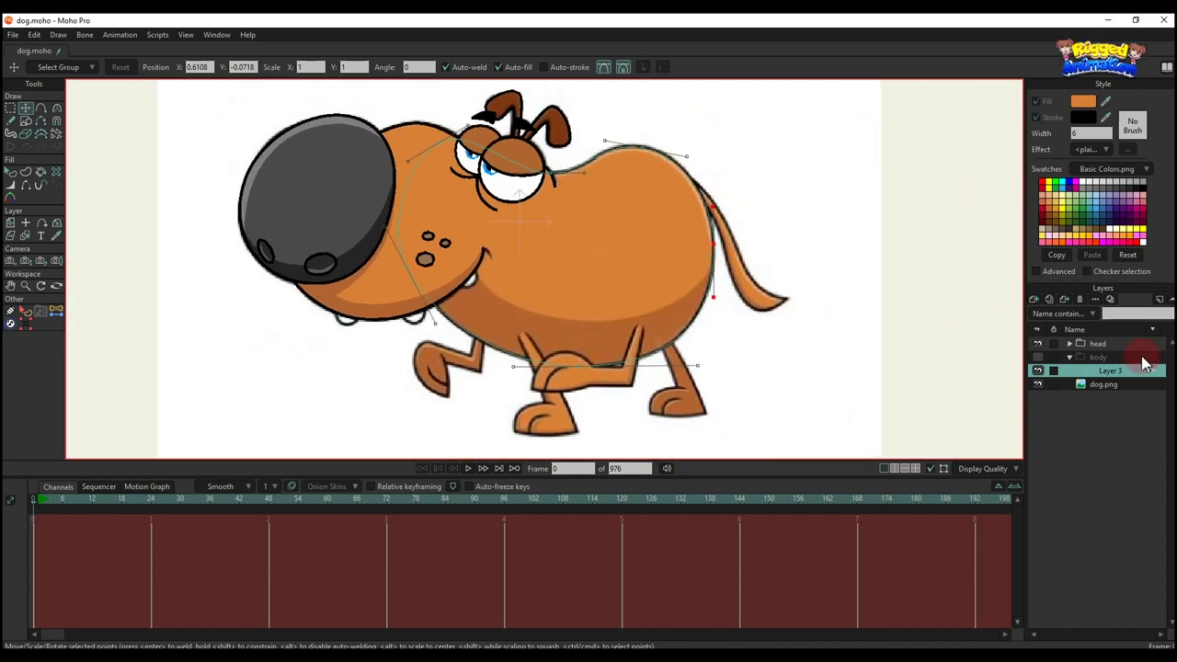
Add a vector layer above the torso layer in the body group, and rename the torso layer "mask"
left_click(1047, 307)
left_click(1109, 370)
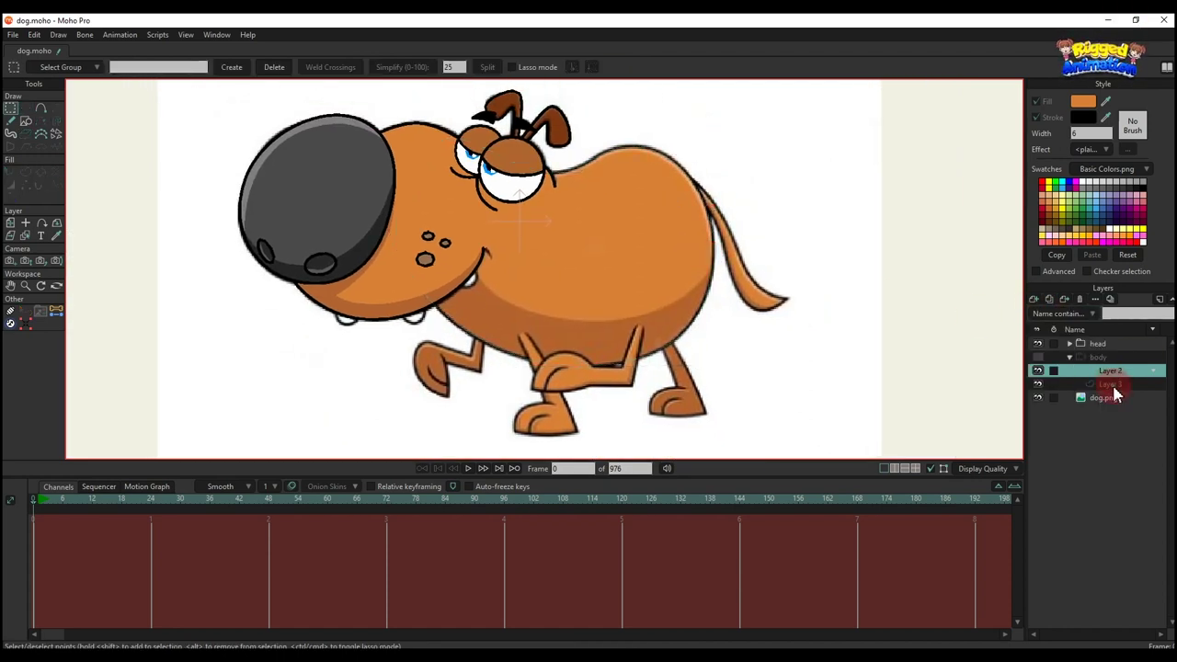
double_click(1112, 383)
type("ma")
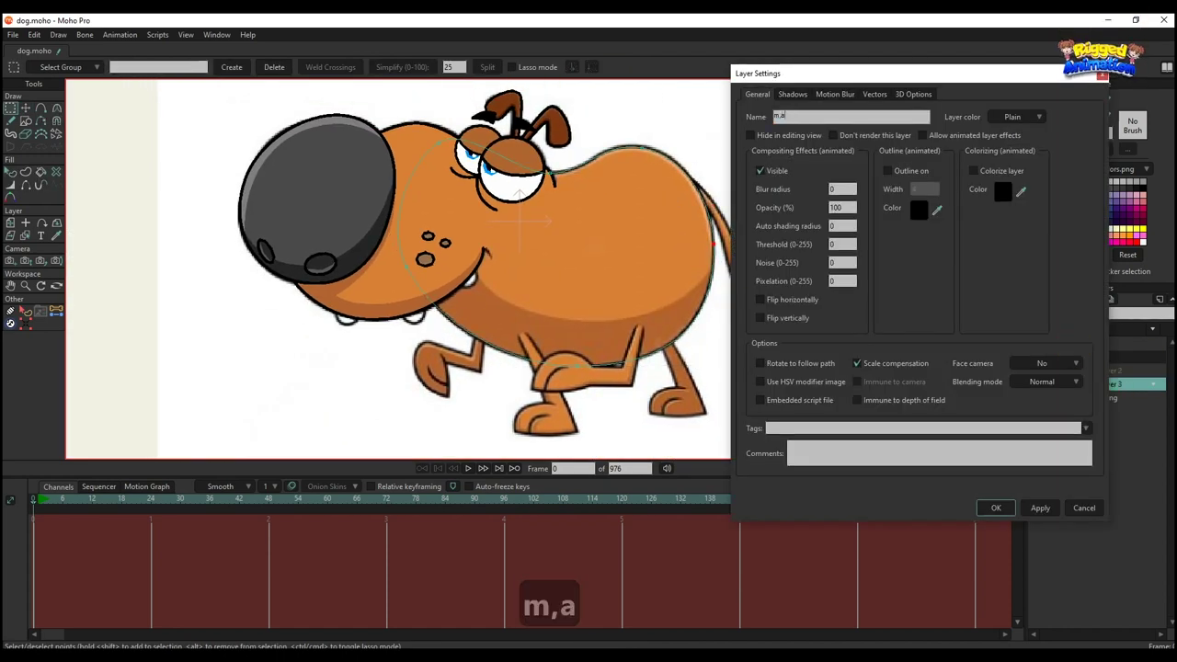
key("BackSpace")
key("BackSpace")
type("ask")
key("Return")
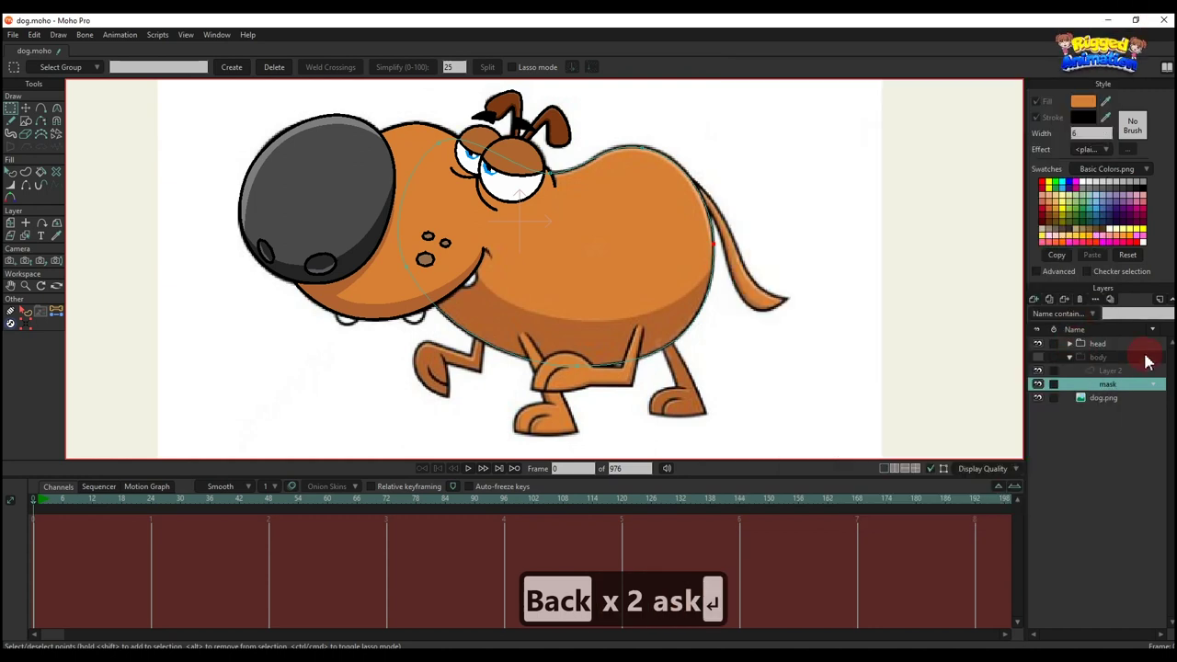
Rename the empty vector layer above mask in the body group "shadow"
double_click(1096, 371)
type("shadow")
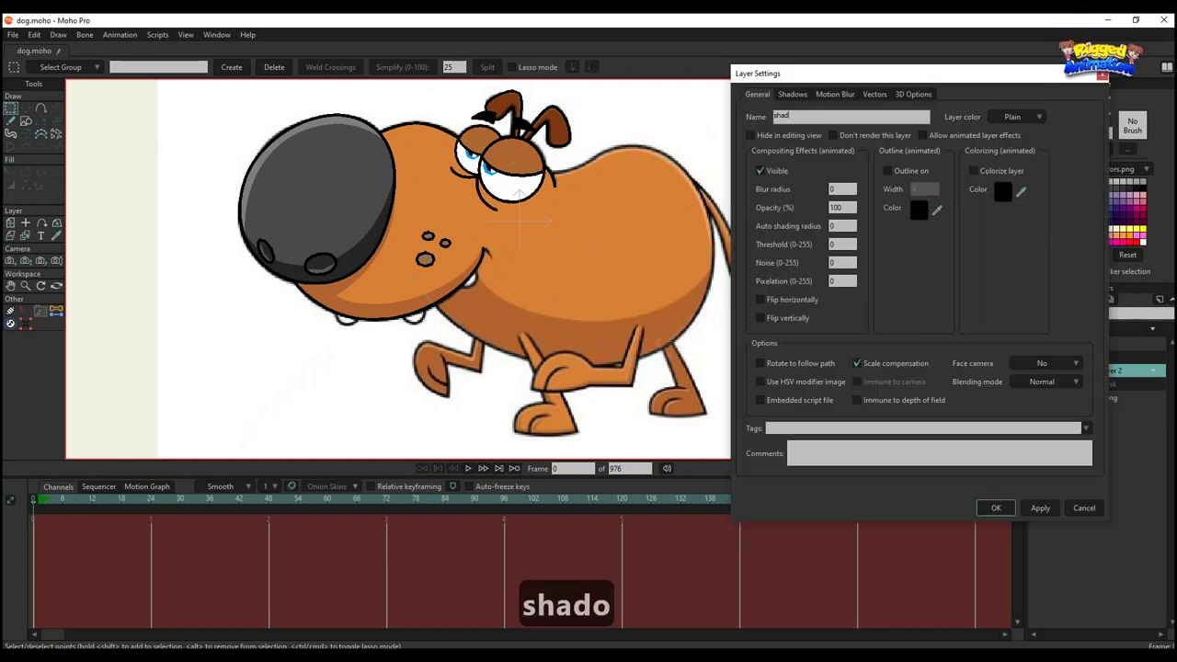
key("Return")
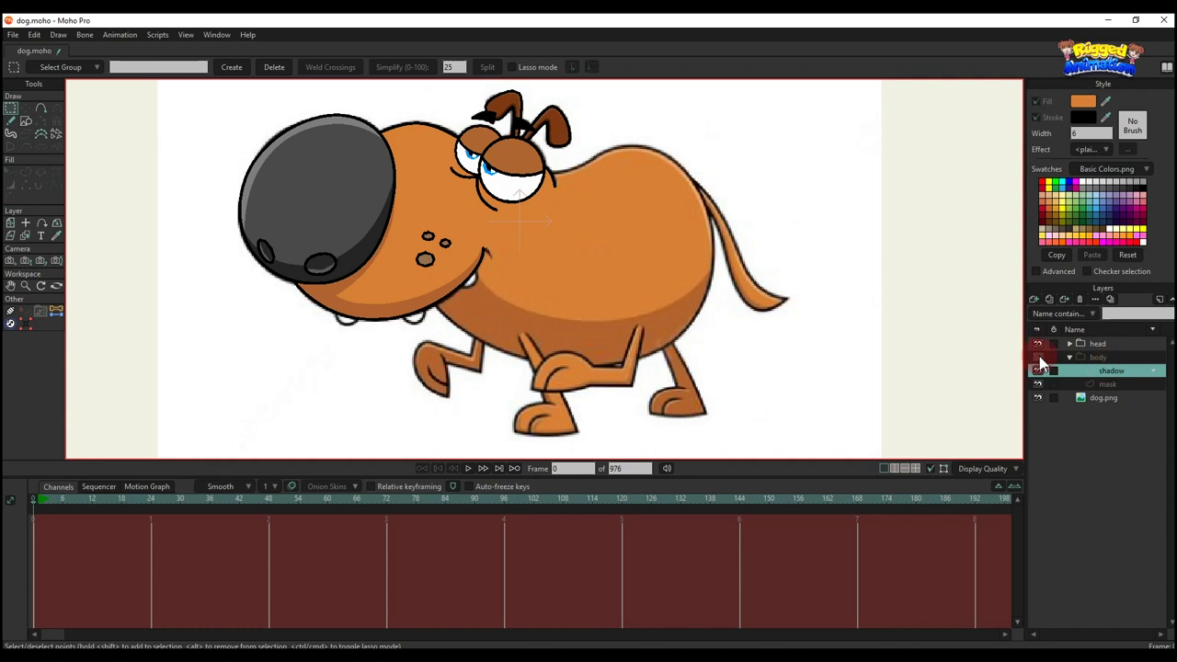
Draw a rough closed curve around the torso's shaded underside on the shadow layer, spanning from the muzzle to the tail
scroll(478, 246, "up", 3)
key("a")
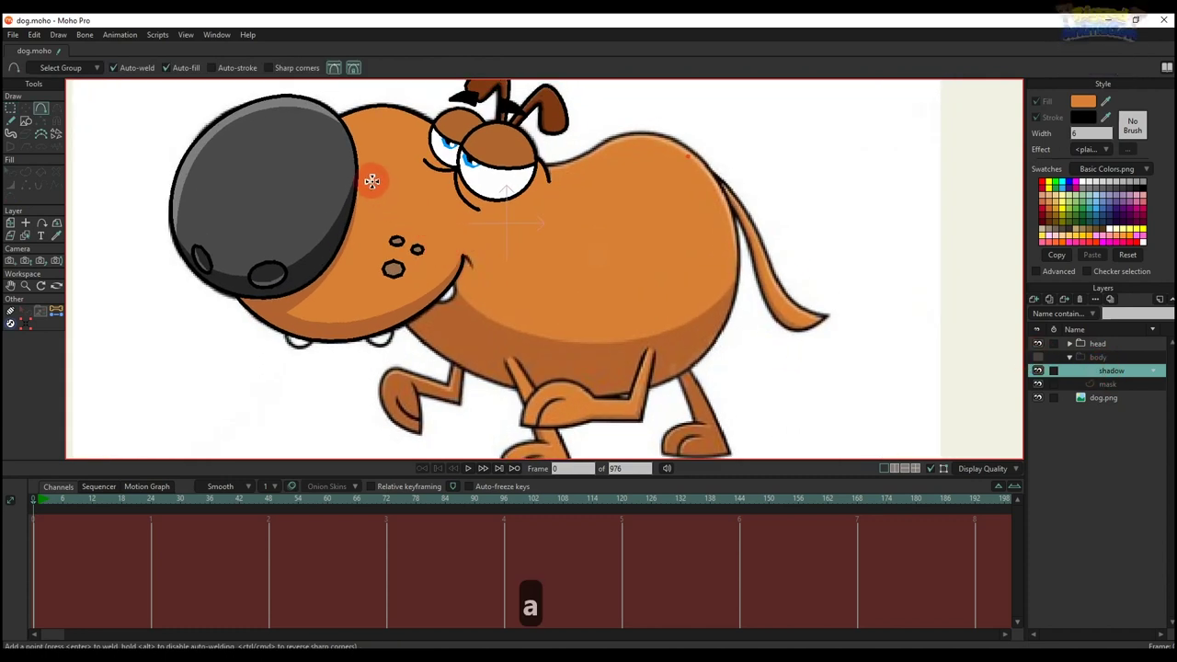
left_click_drag(363, 170, 826, 313)
left_click_drag(827, 312, 362, 176)
key("t")
left_click(305, 206)
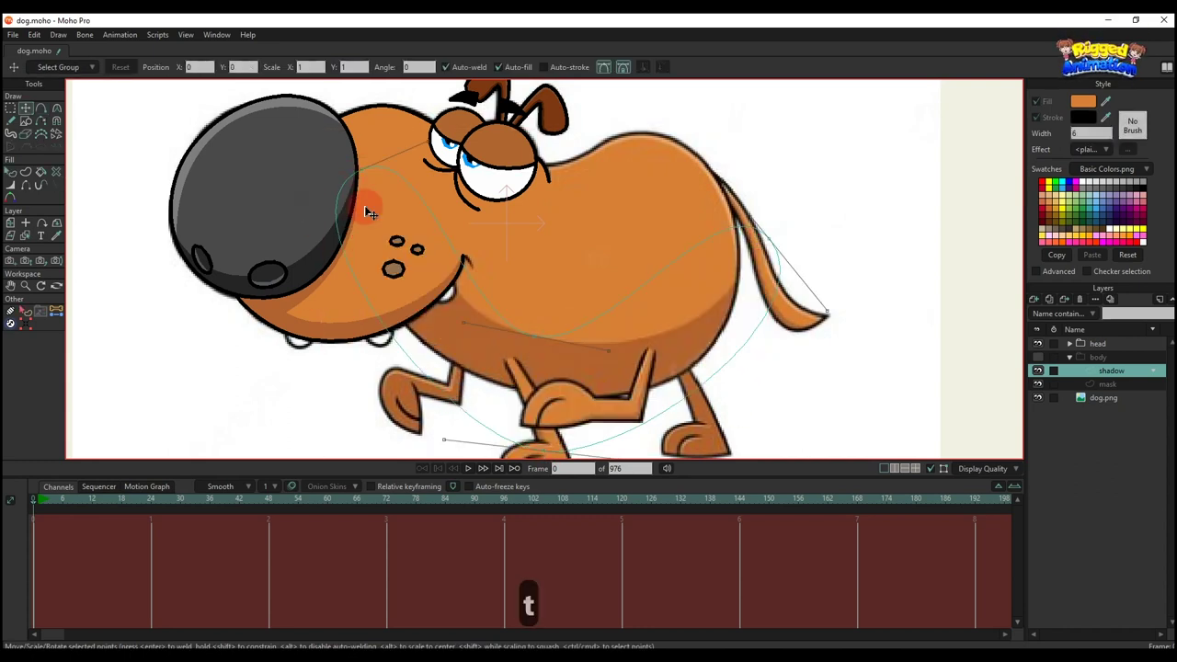
Add a point to the shadow shape behind the nose and adjust the handles at the shape's muzzle and tail ends
key("a")
left_click_drag(333, 229, 316, 263)
key("t")
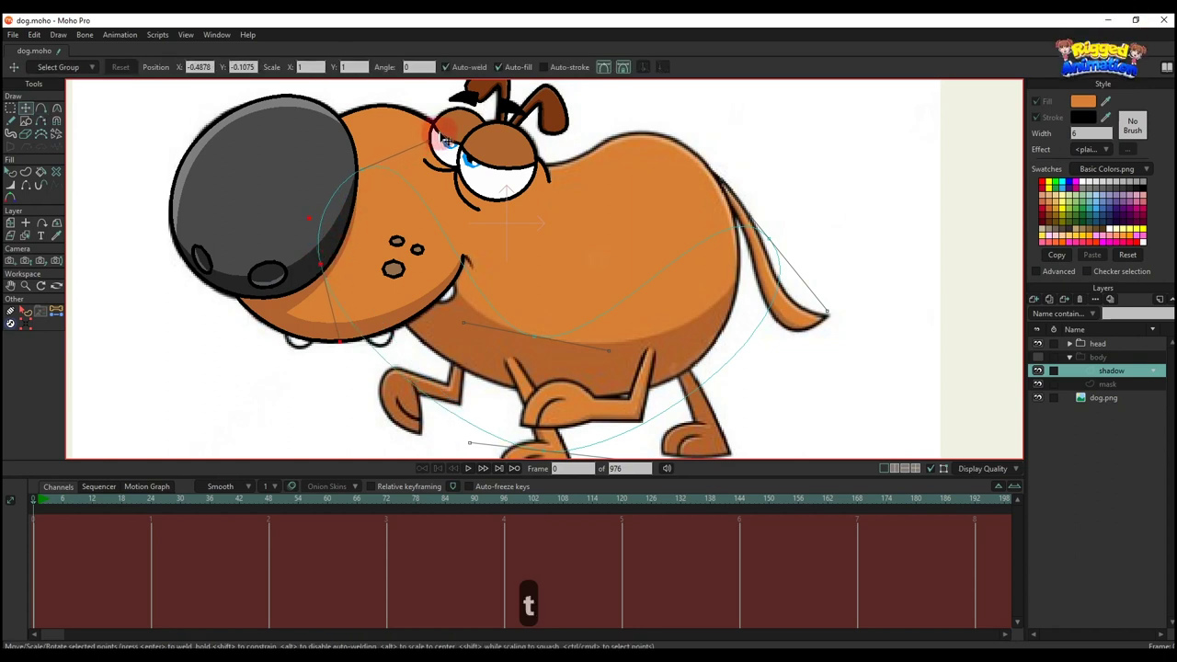
left_click_drag(445, 138, 399, 225)
left_click_drag(684, 199, 726, 239)
Add a point beside the tail and shape the shadow's upper edge to follow the belly shading in the reference
key("a")
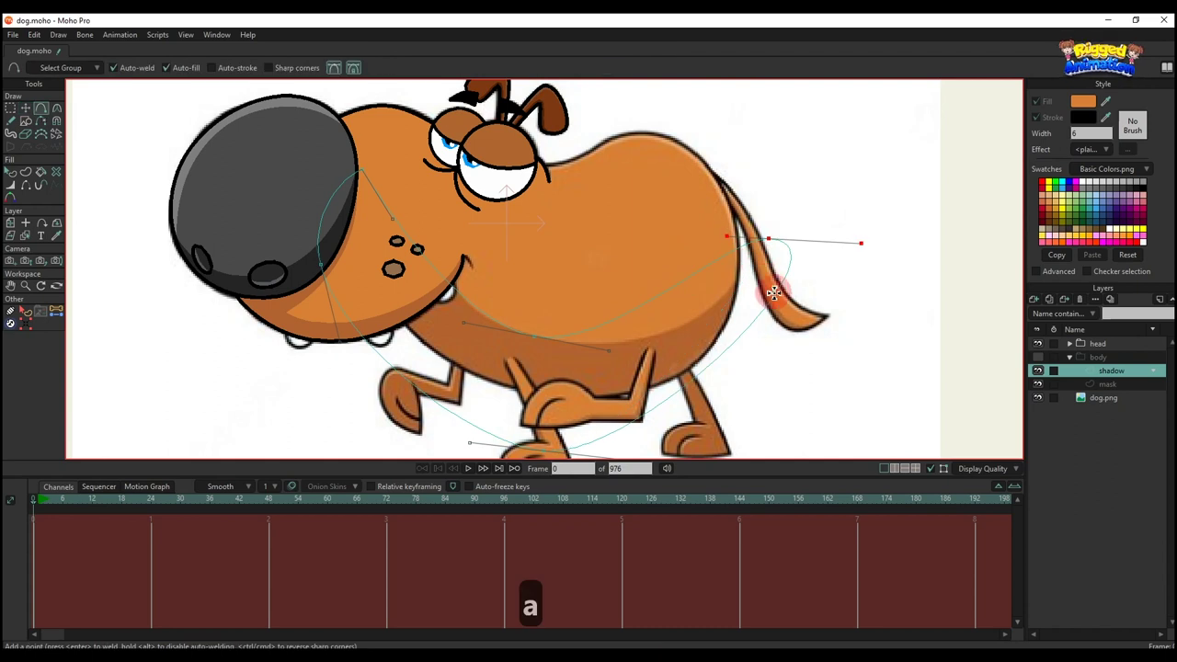
left_click_drag(776, 292, 791, 310)
key("t")
mouse_move(727, 241)
left_mouse_down()
mouse_move(742, 274)
mouse_move(746, 243)
left_mouse_up()
left_click_drag(721, 272, 721, 329)
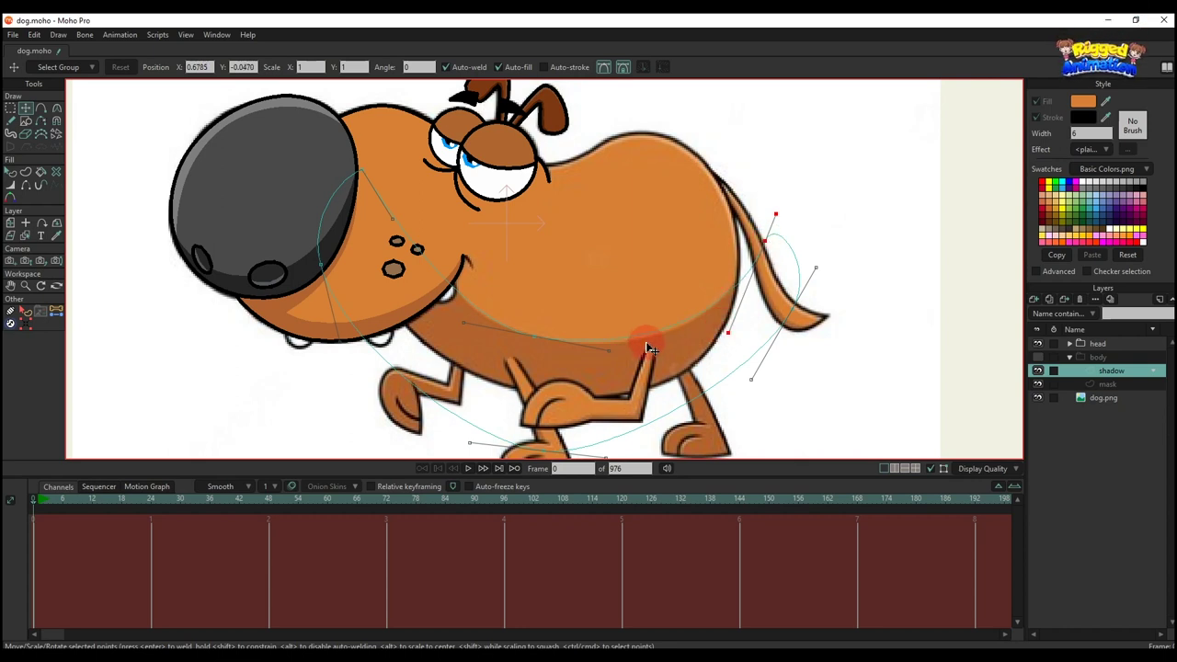
left_click_drag(649, 344, 676, 345)
left_click_drag(549, 345, 552, 345)
left_click(641, 355)
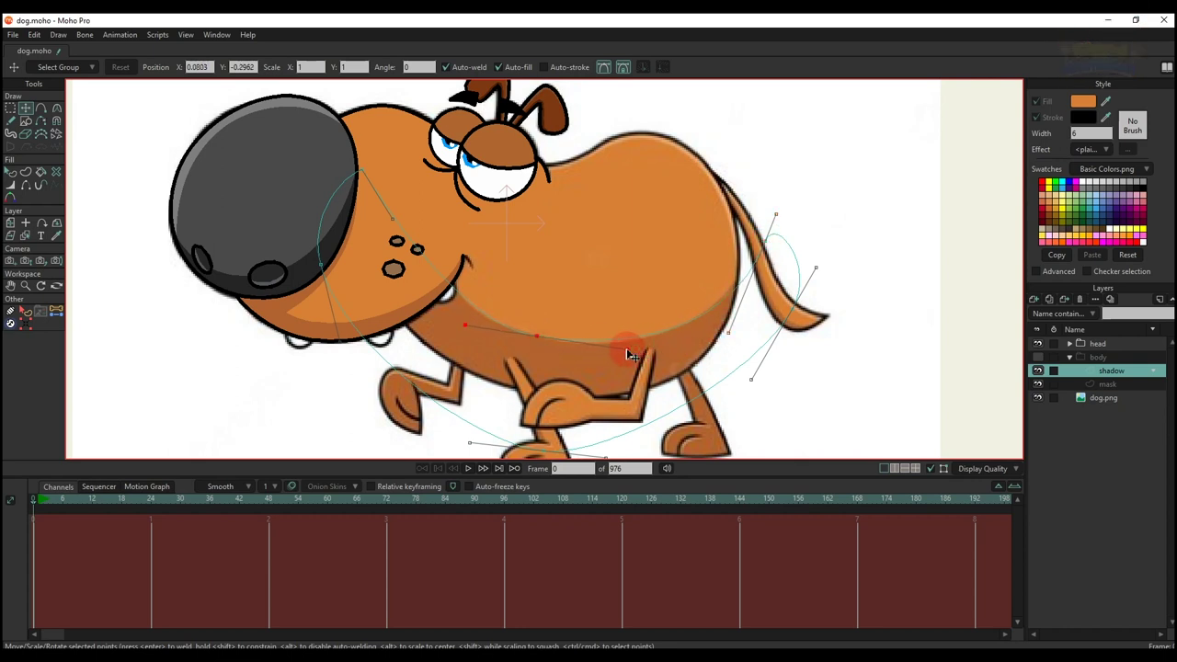
left_click_drag(770, 250, 765, 233)
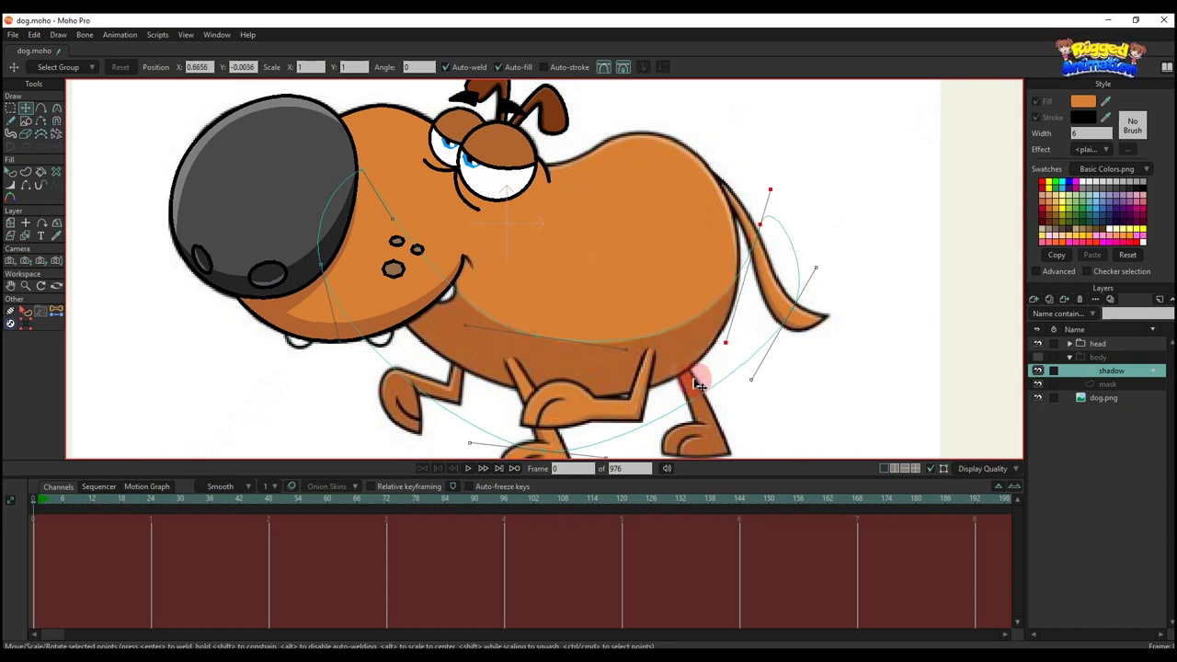
Adjust the shadow shape's lower edge and outer points so that it runs just outside the belly and rump
left_click_drag(617, 375, 615, 363)
left_click_drag(540, 443, 539, 429)
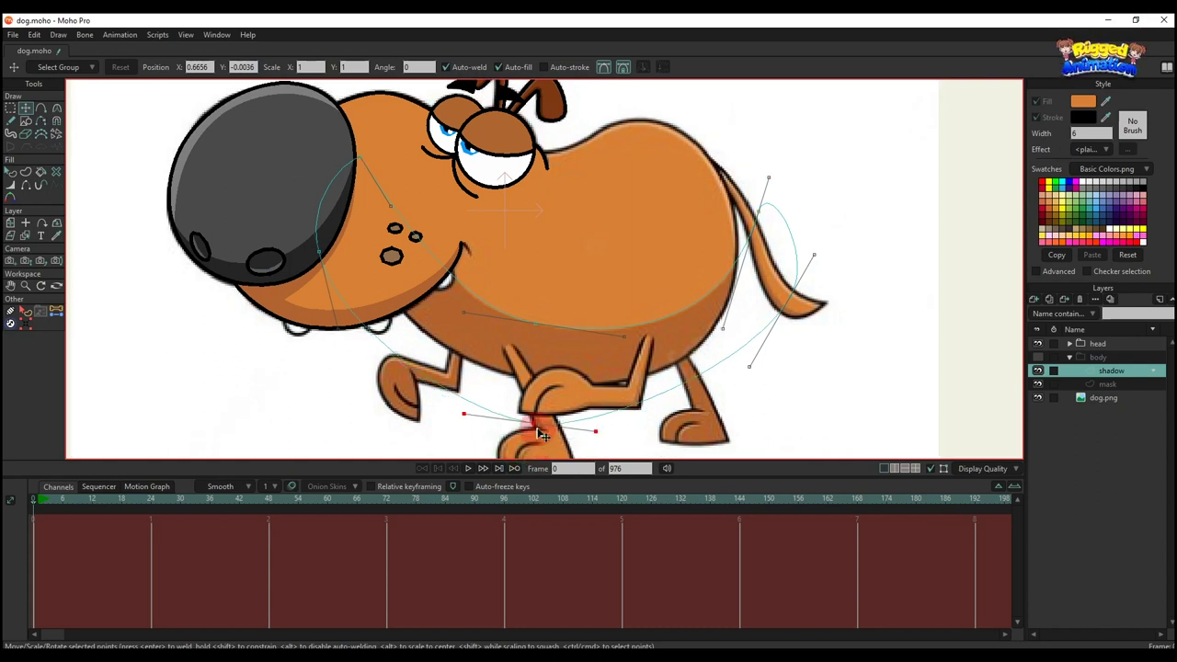
left_click_drag(435, 406, 393, 383)
left_click_drag(746, 375, 763, 382)
left_click_drag(544, 421, 584, 426)
left_click_drag(832, 306, 807, 311)
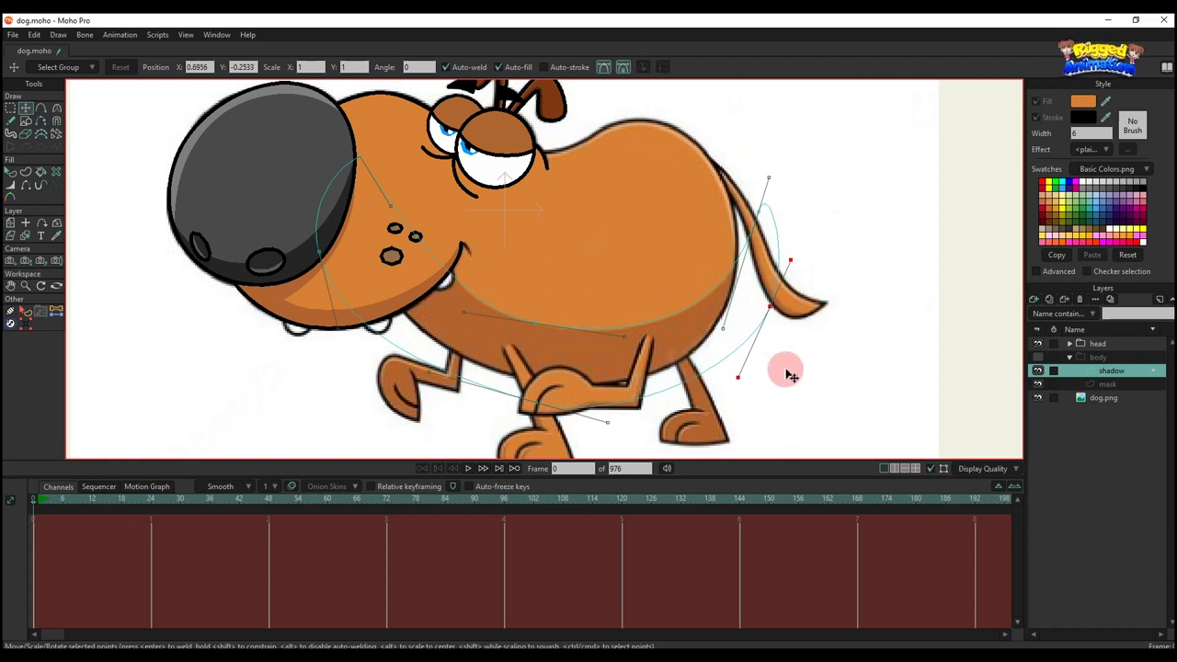
left_click_drag(733, 375, 744, 381)
left_click_drag(539, 408, 530, 412)
left_click_drag(602, 430, 611, 433)
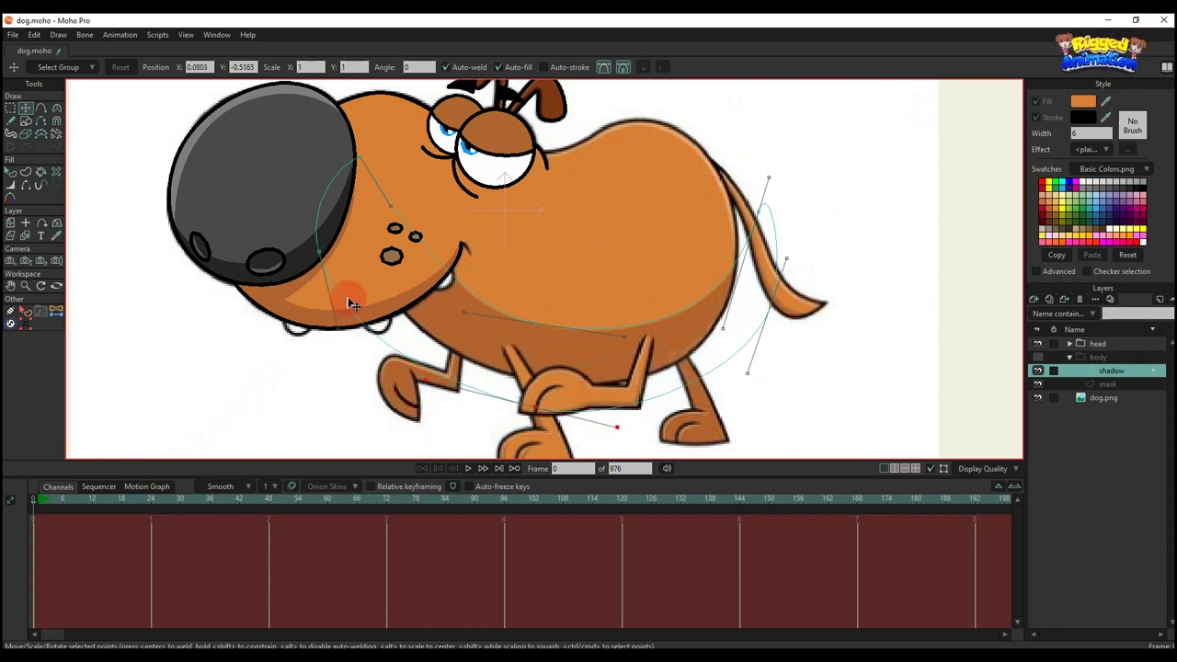
left_click_drag(319, 253, 328, 243)
Fill the belly shadow shape with the darker brown sampled from the reference dog's underside
scroll(403, 286, "down", 2)
key("q")
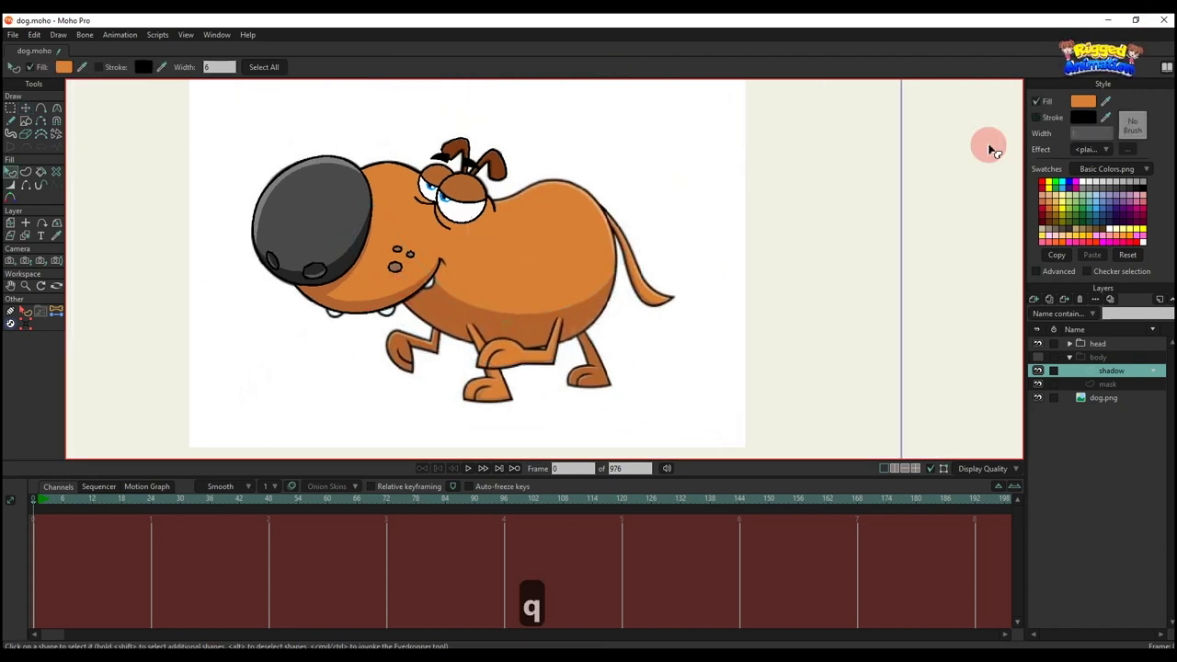
left_click(513, 320)
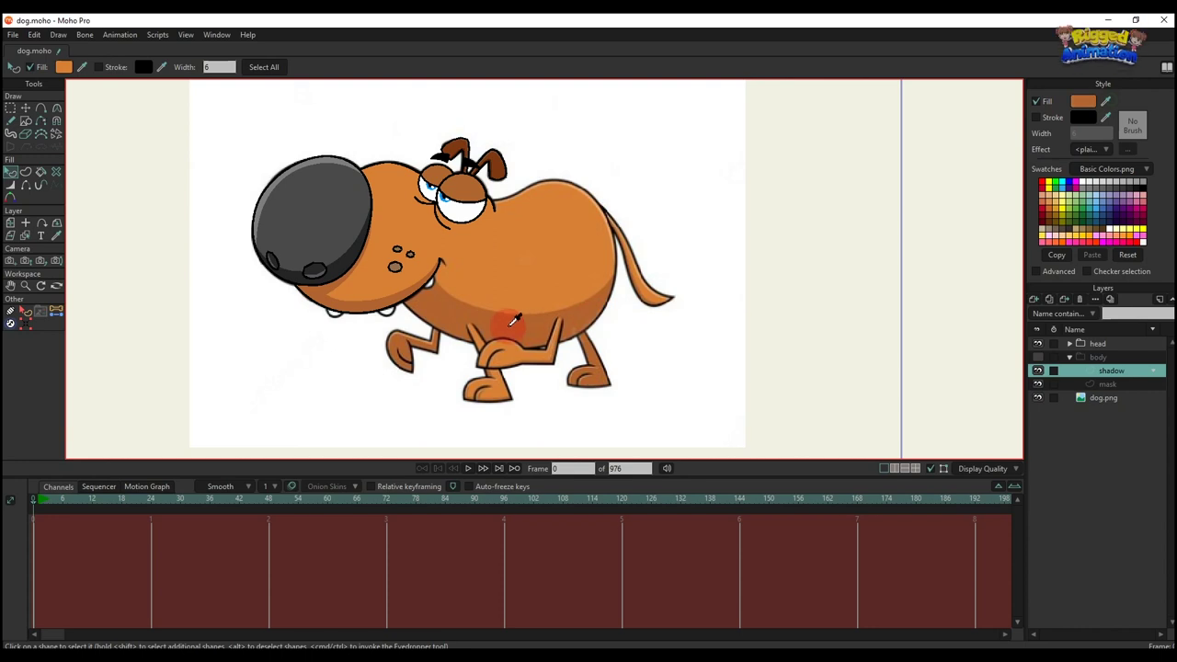
Show the body group and set its group mask to Hide all
left_click(1038, 357)
double_click(1104, 365)
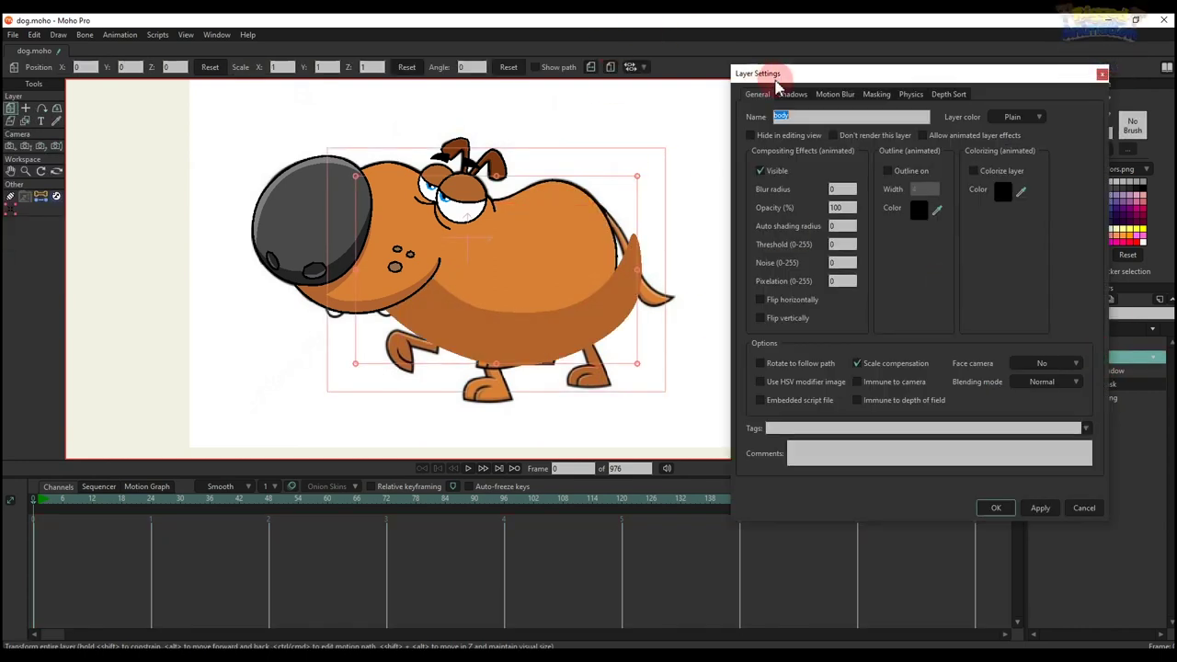
left_click(878, 95)
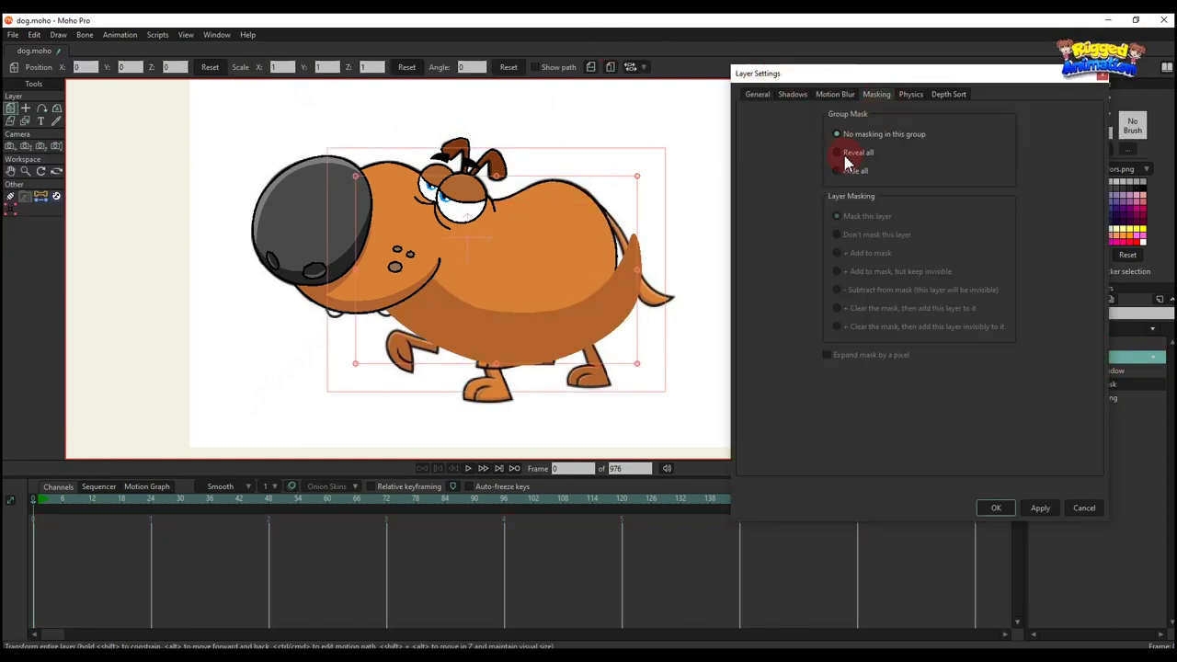
left_click(1037, 511)
left_click(996, 507)
Set the body's mask layer to "+ Add to mask" with Exclude strokes enabled
double_click(1103, 385)
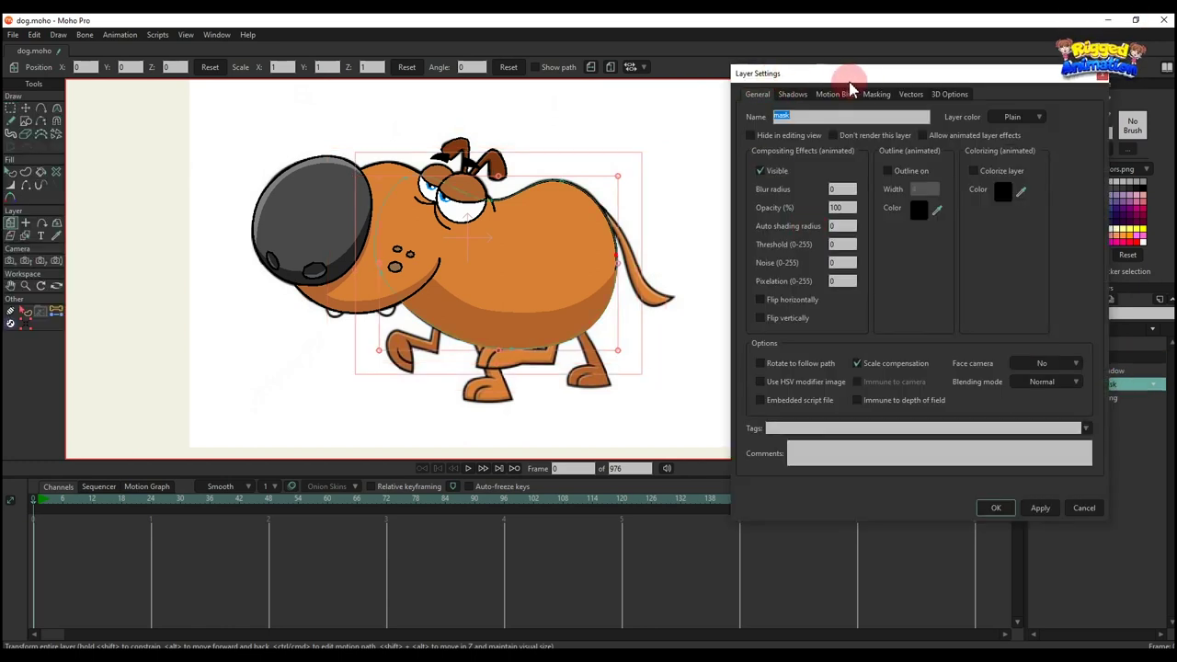
left_click(874, 94)
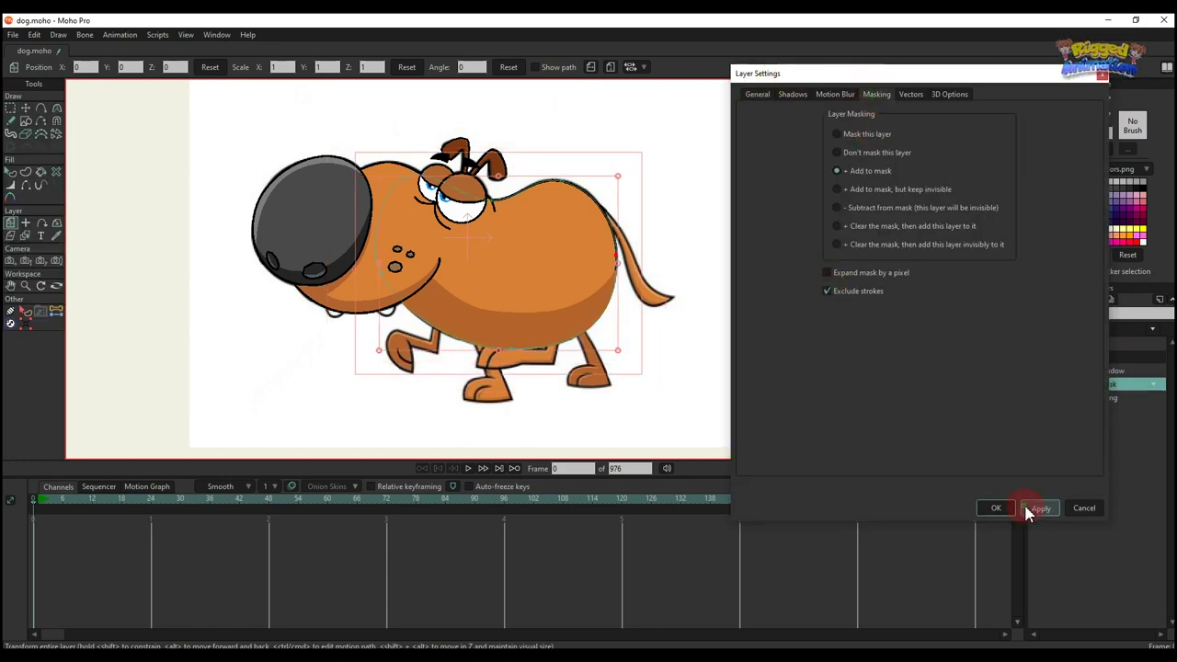
left_click(996, 507)
key("q")
scroll(497, 276, "down", 2)
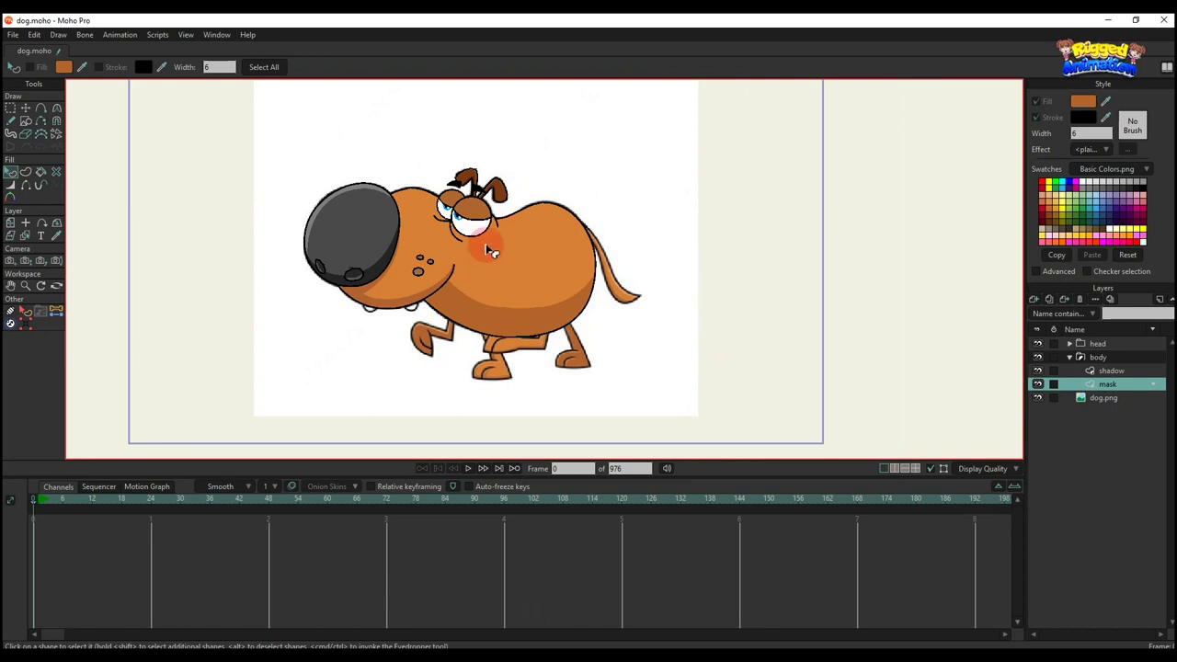
Draw a short crease at the corner of the mouth on the face's mask layer and delete the unwanted auto-filled shape
scroll(492, 253, "up", 2)
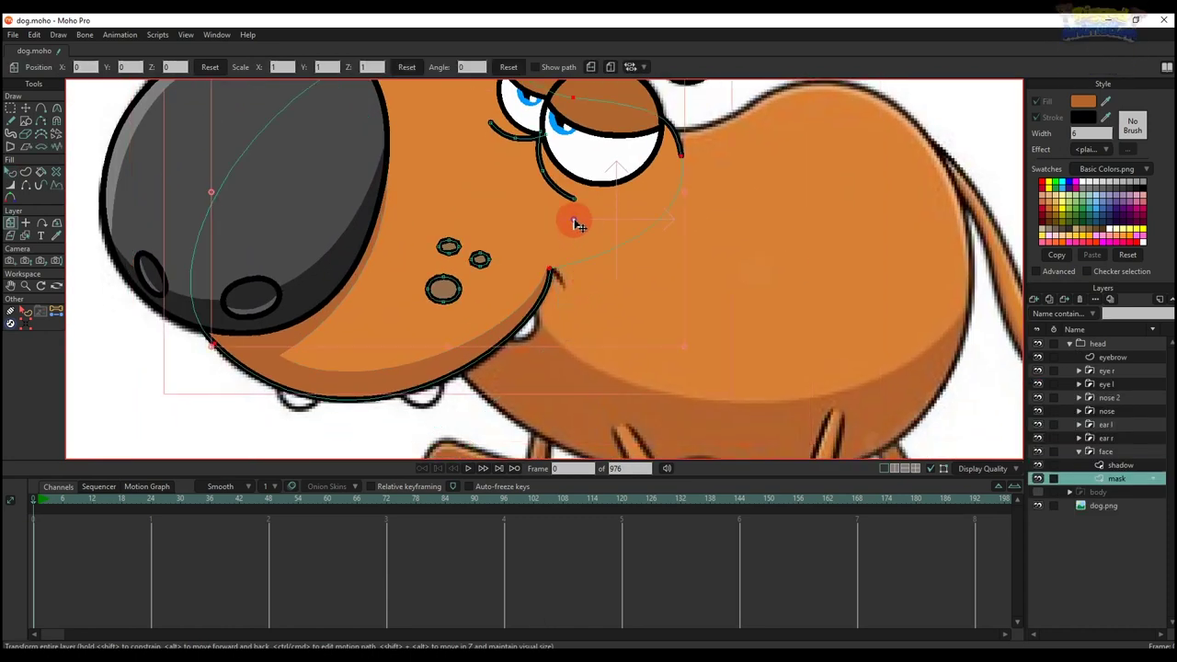
scroll(548, 279, "up", 4)
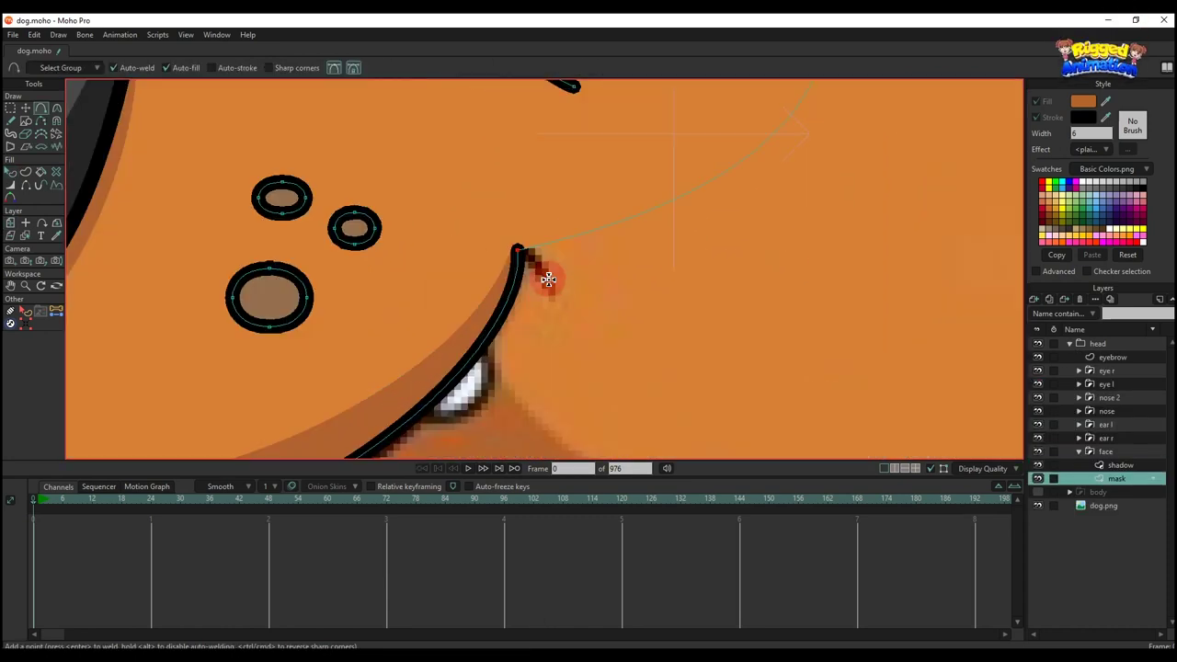
left_click_drag(548, 280, 521, 253)
scroll(557, 266, "down", 4)
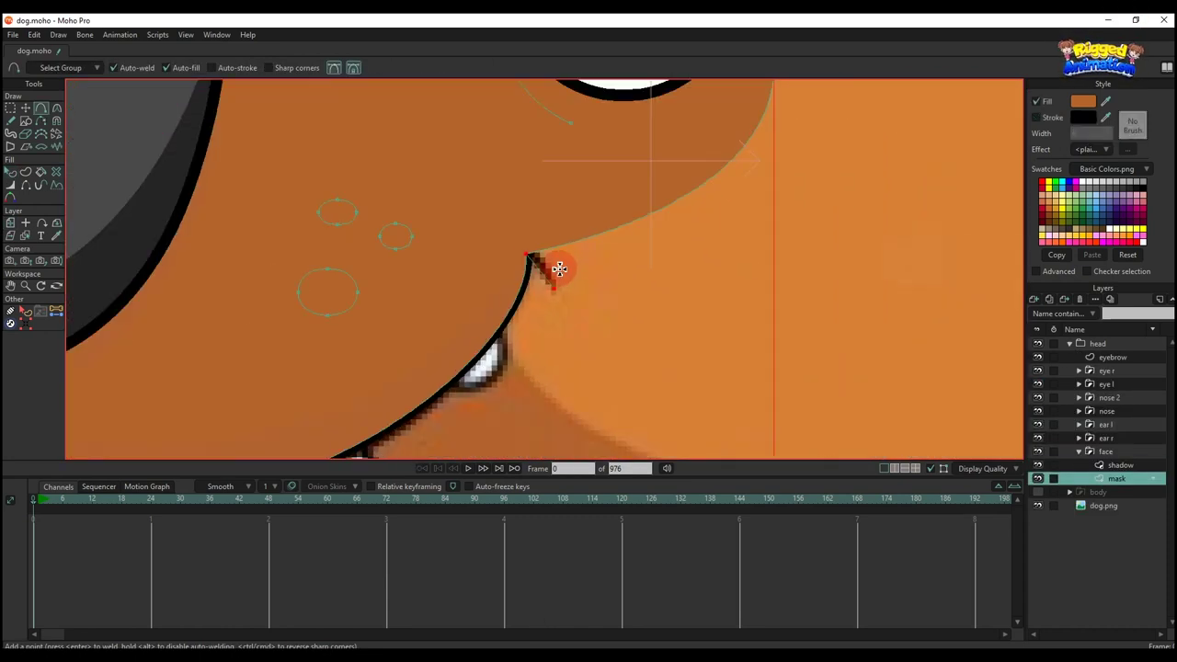
key("q")
key("BackSpace")
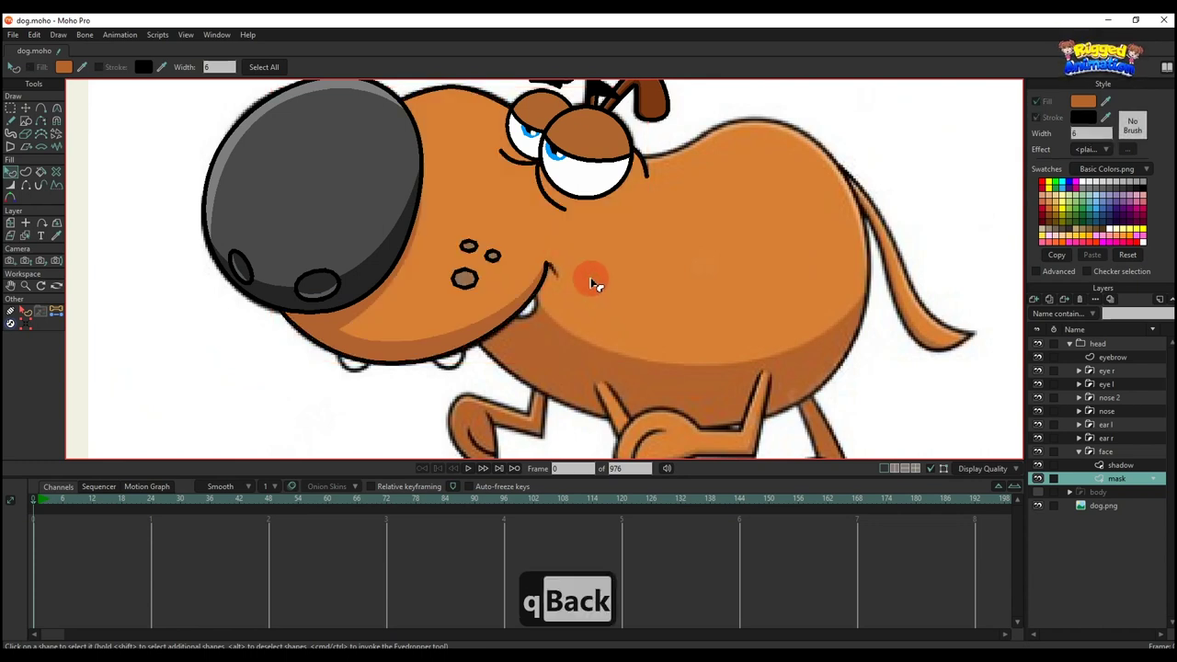
Adjust the mouth crease's curve to match the reference and give it a black stroke
key("t")
scroll(584, 276, "up", 2)
left_click(525, 257)
scroll(529, 267, "up", 3)
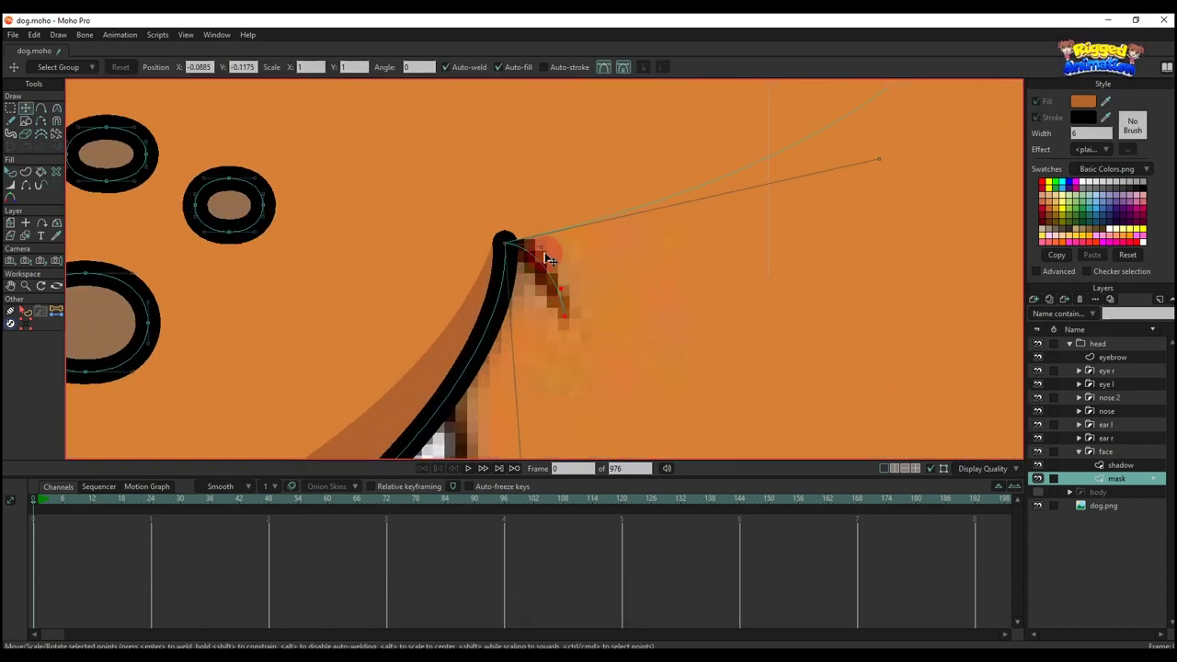
scroll(558, 287, "down", 3)
key("g")
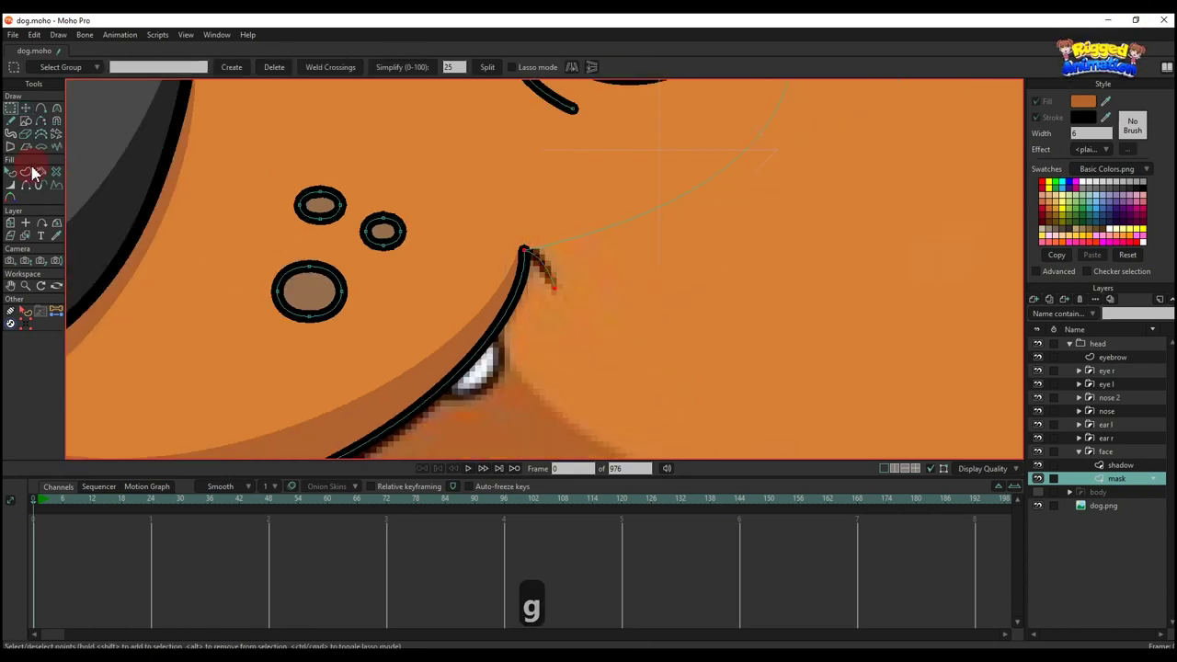
left_click(120, 71)
key("q")
scroll(644, 330, "down", 5)
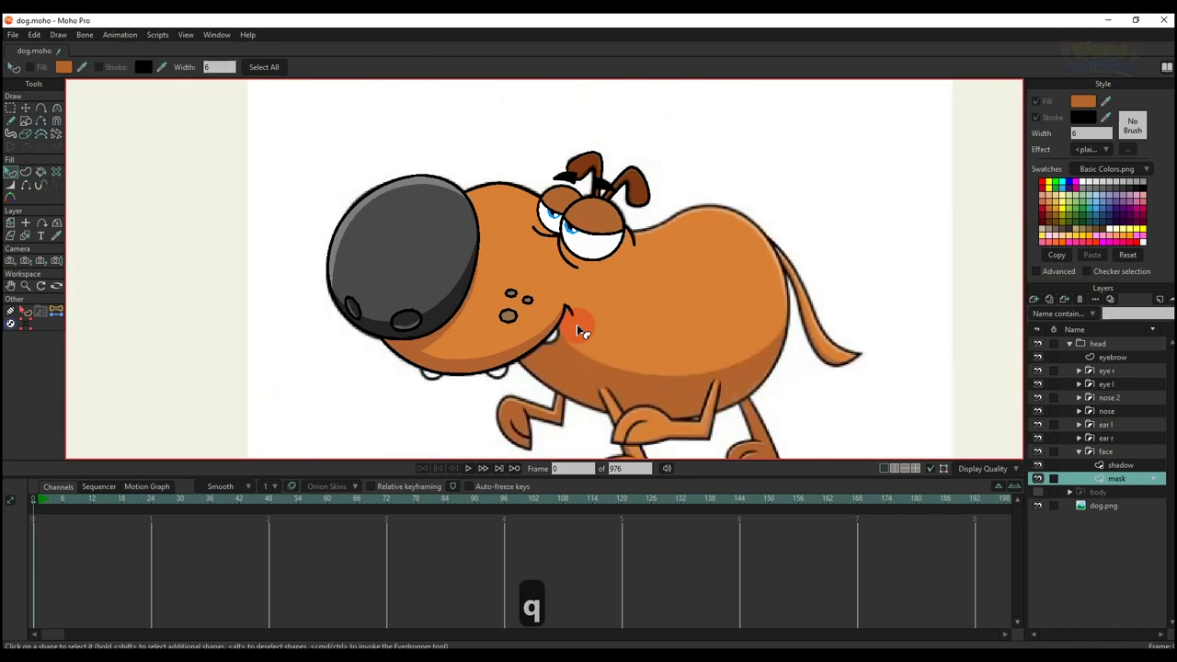
Collapse the face group and show the body group's artwork again
left_click(1117, 465)
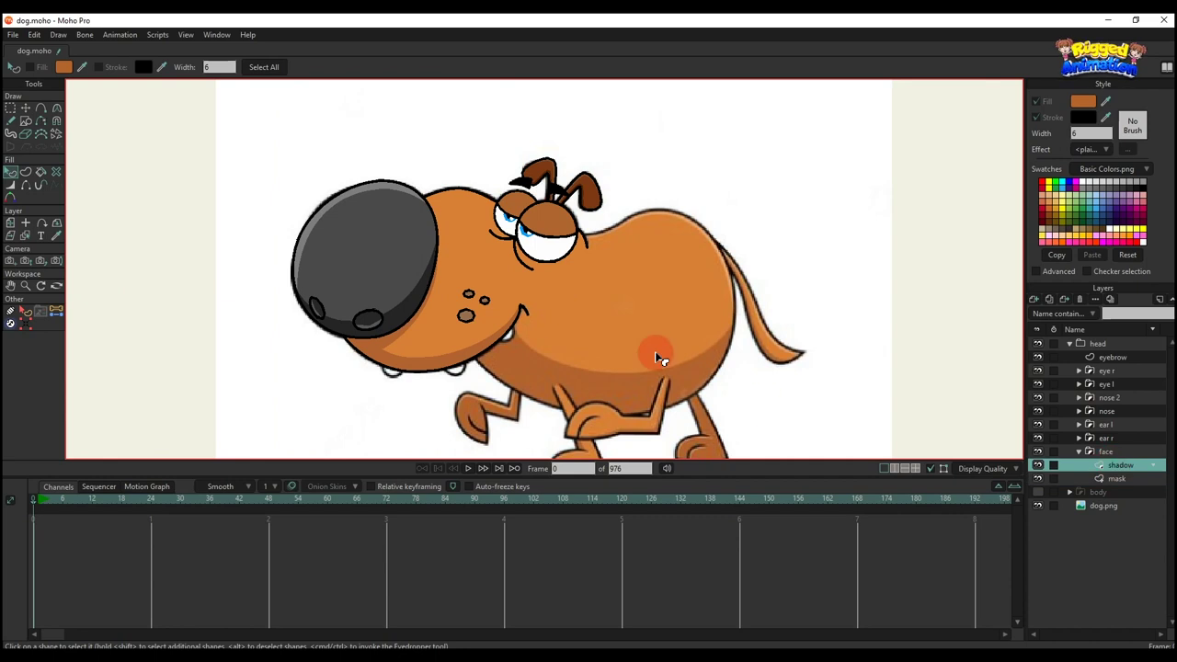
scroll(644, 341, "up", 3)
key("t")
scroll(552, 314, "up", 3)
left_click(1113, 453)
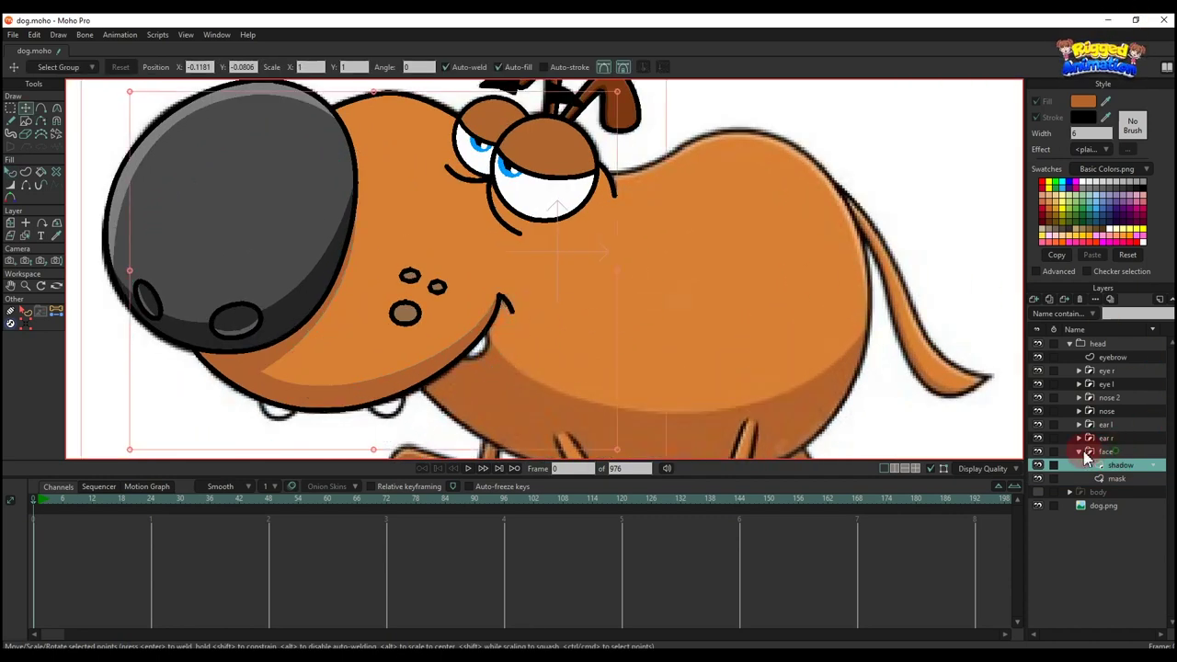
scroll(800, 324, "down", 2)
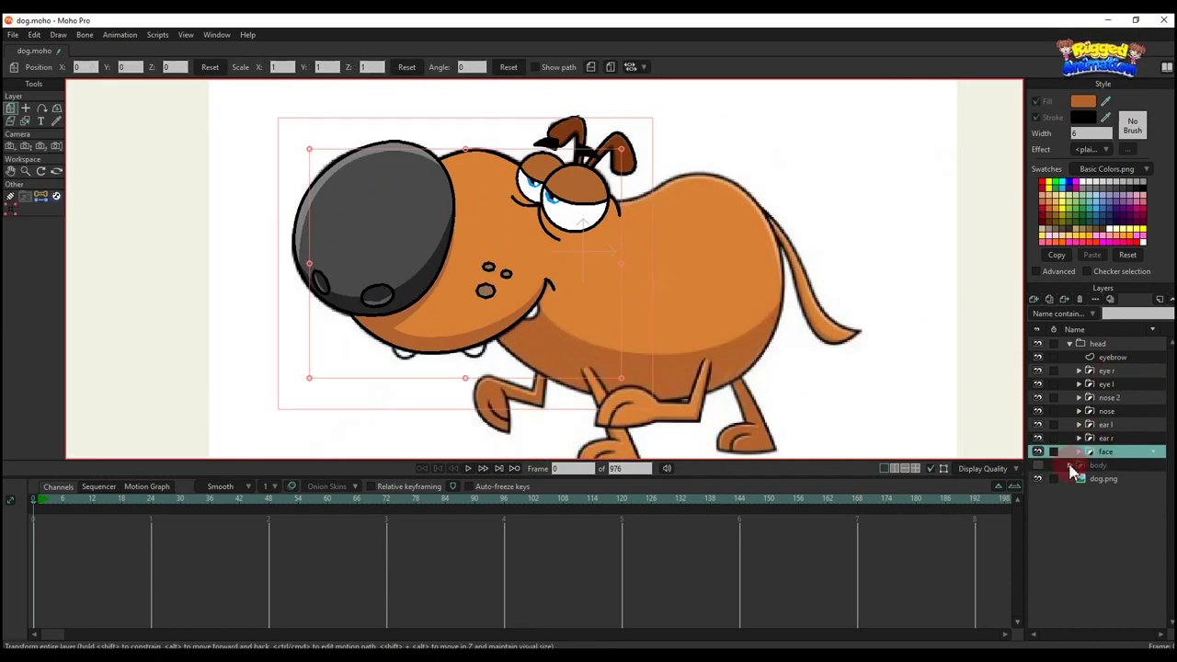
left_click(1037, 466)
scroll(775, 347, "down", 2)
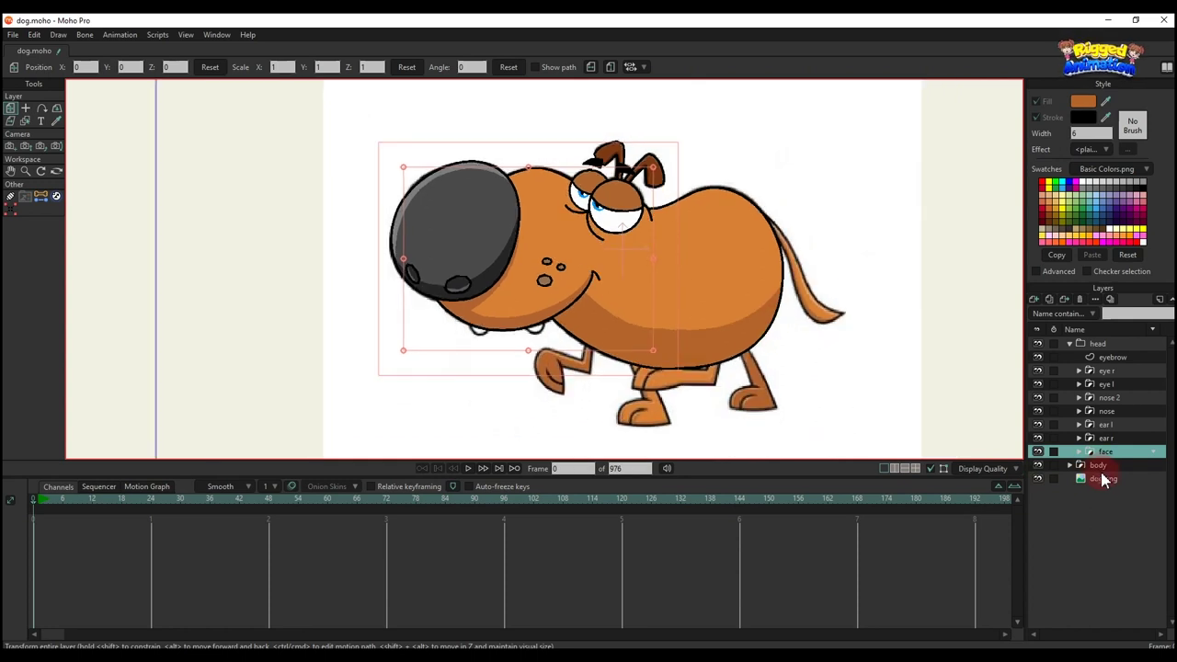
Add a vector layer directly above dog.png and rename it tail
left_click(1099, 477)
left_click(1069, 344)
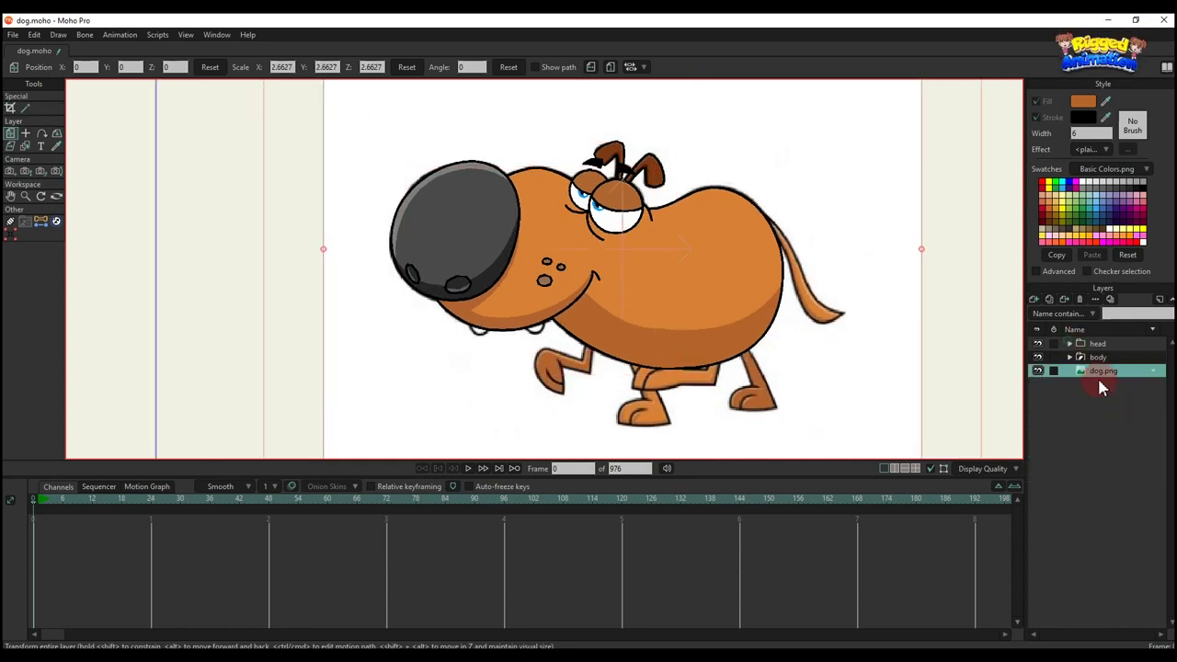
left_click(1045, 299)
left_click(1048, 312)
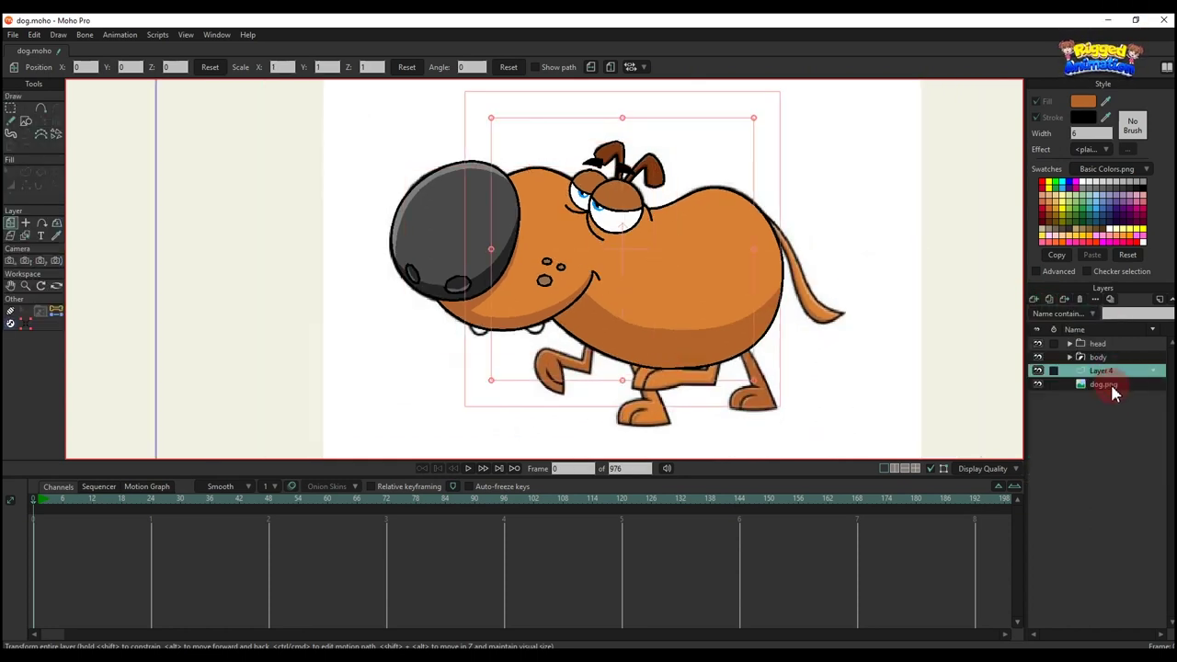
double_click(1106, 374)
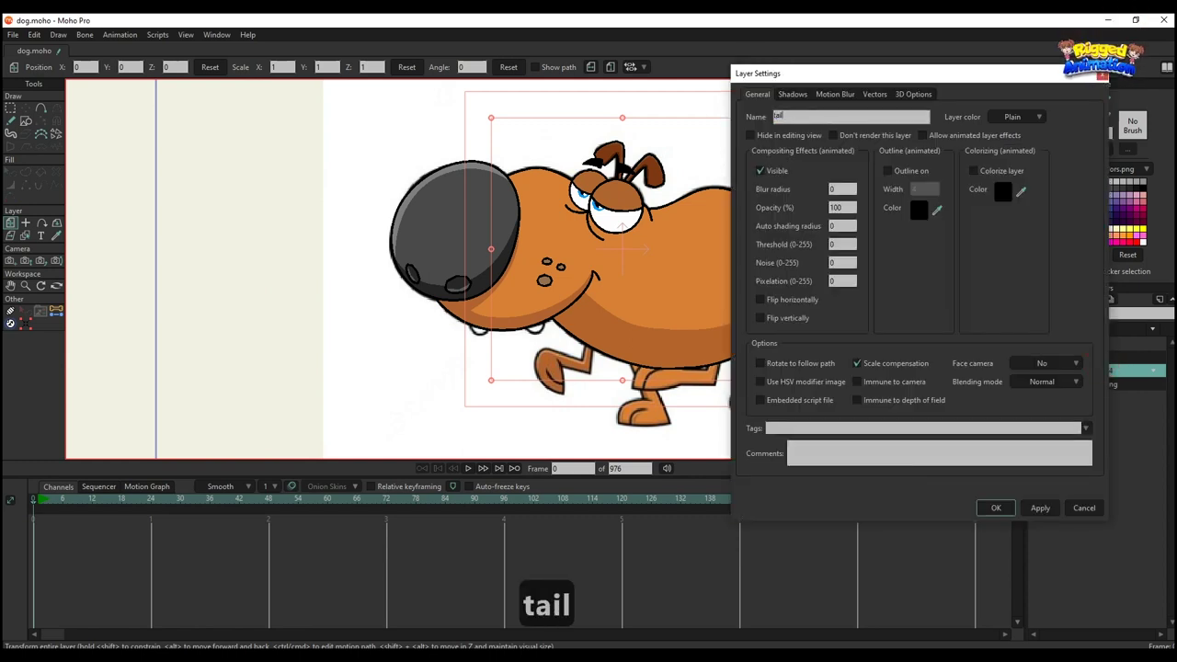
type("tail")
key("Return")
Trace the closed outline of the dog's tail from the rump to the tip and back with the Add Point tool
scroll(614, 222, "up", 2)
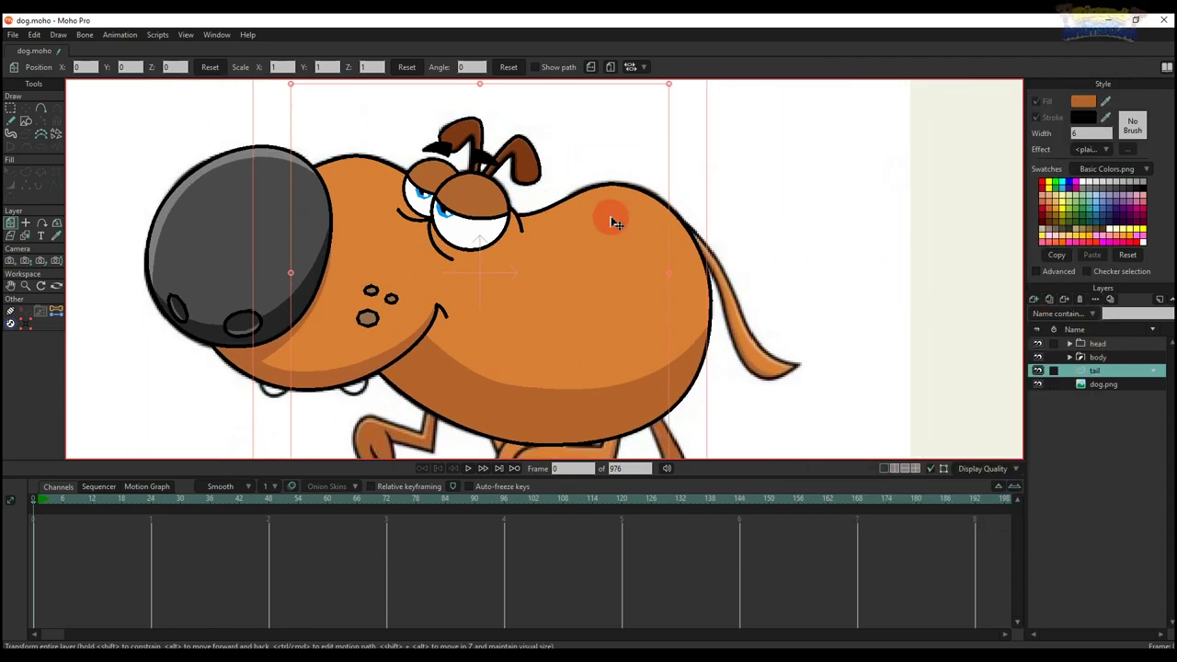
scroll(615, 220, "up", 1)
key("a")
left_click_drag(622, 196, 758, 369)
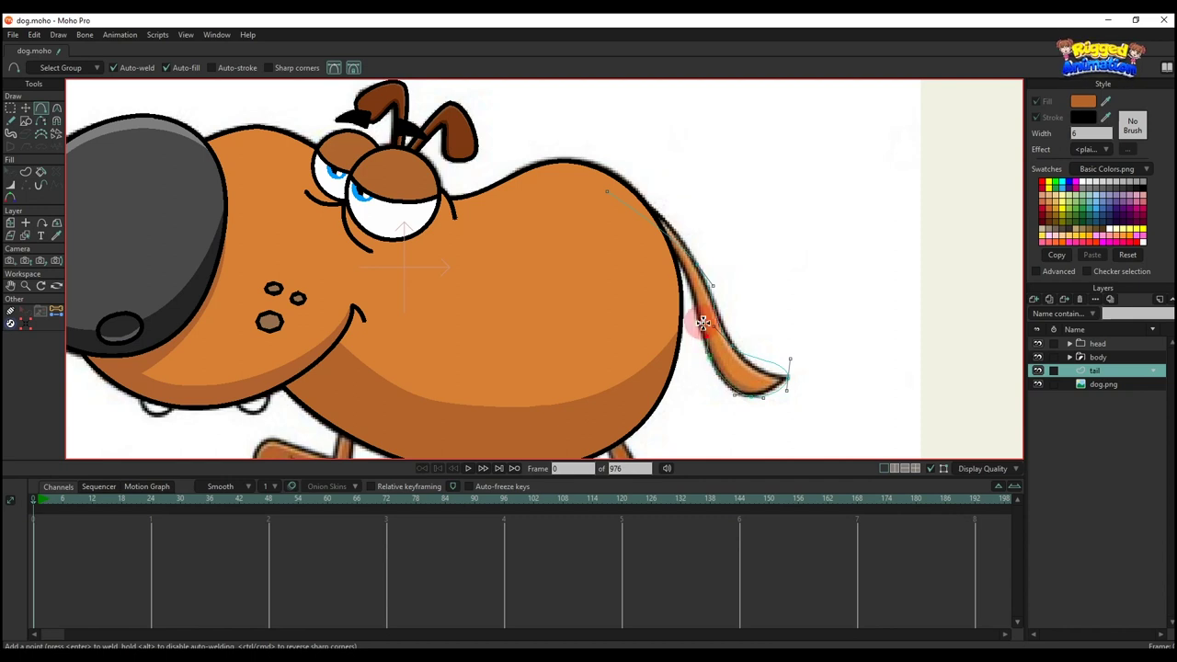
left_click_drag(678, 255, 606, 195)
Adjust the points and curve handles at the tail's base and upper section to follow the reference image
key("t")
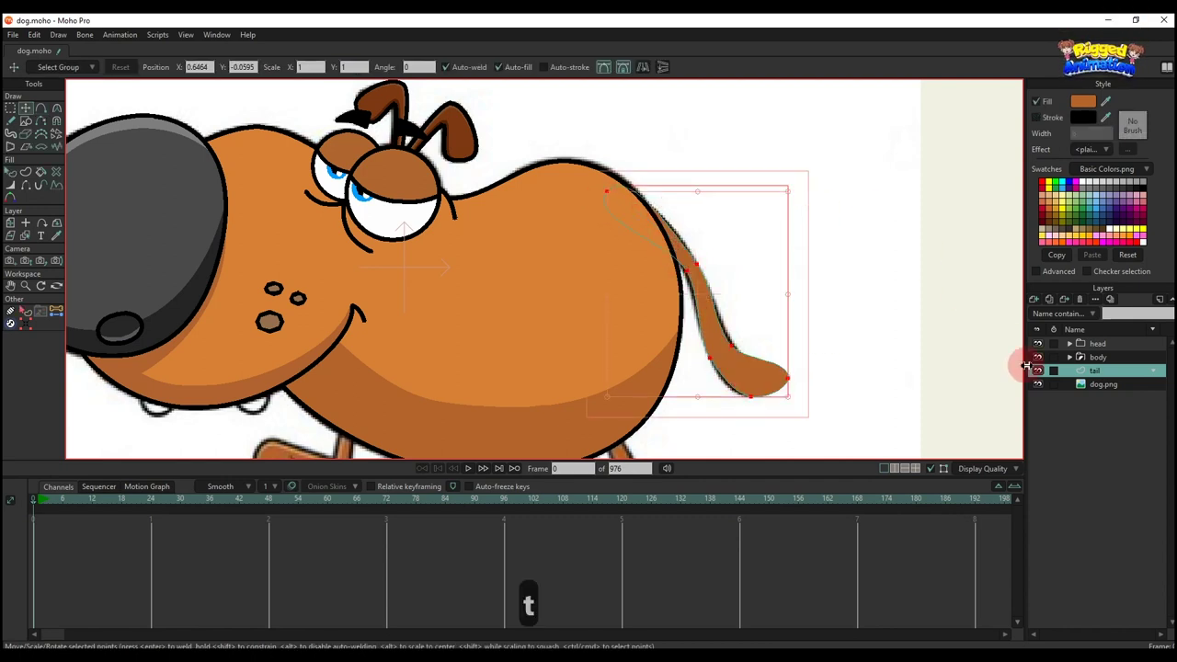
left_click(607, 190)
scroll(606, 186, "up", 2)
left_click_drag(566, 241, 630, 232)
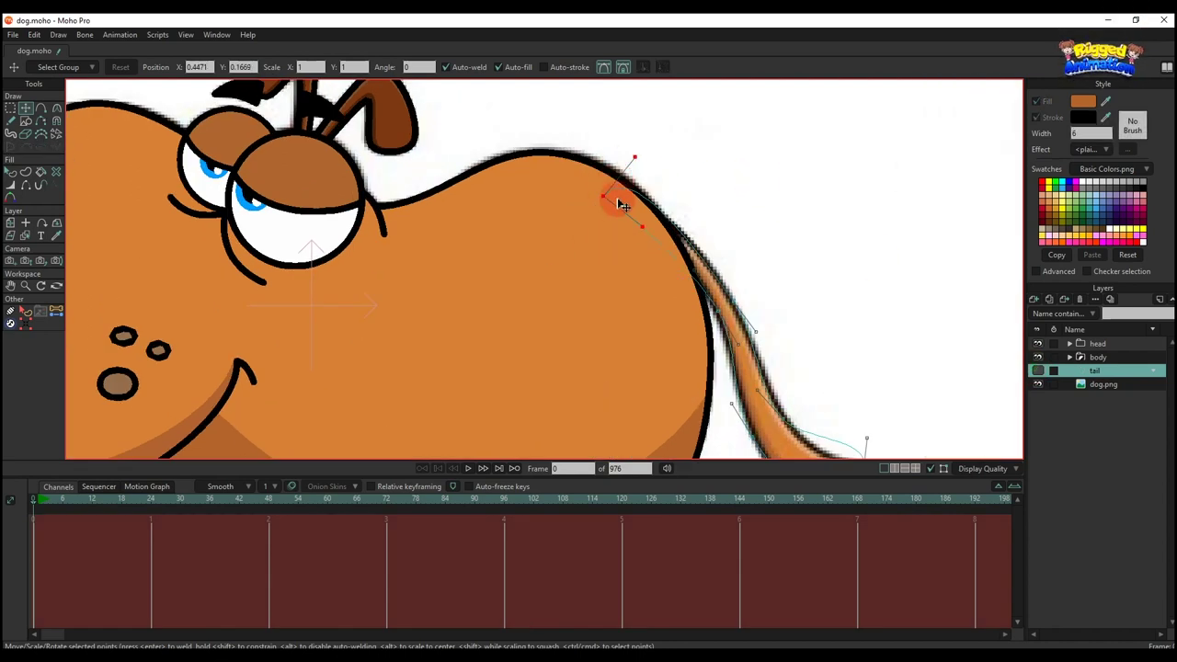
left_click_drag(635, 155, 643, 181)
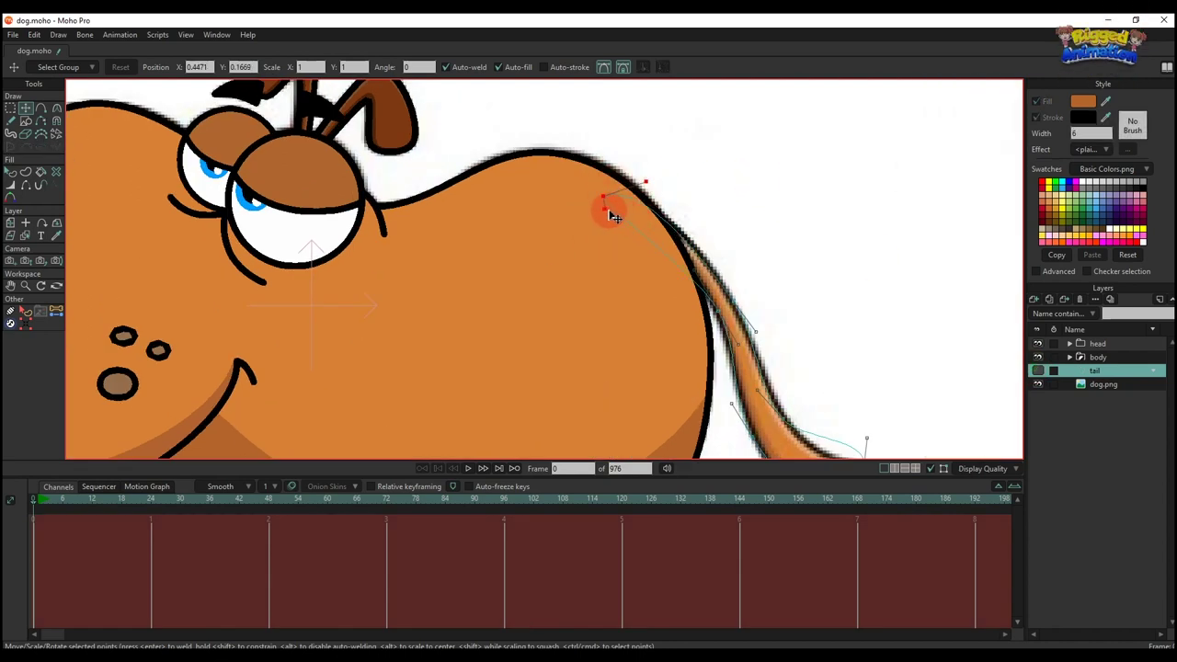
left_click_drag(597, 210, 659, 178)
scroll(706, 252, "up", 1)
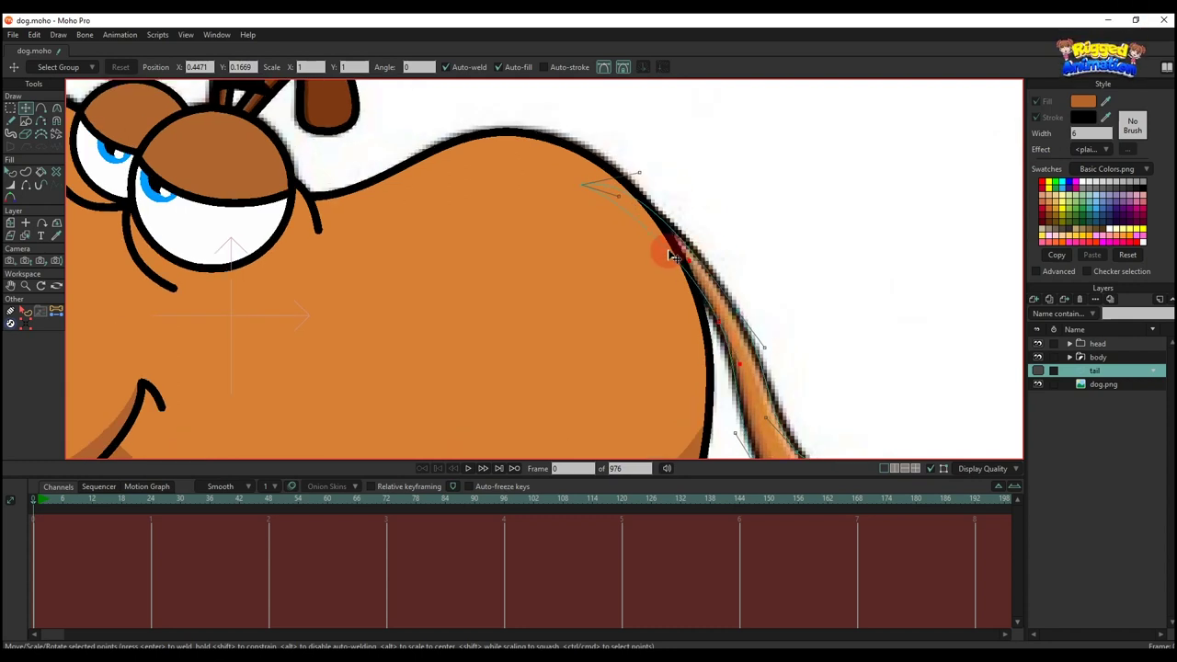
mouse_move(674, 265)
left_mouse_down()
mouse_move(620, 250)
mouse_move(668, 218)
left_mouse_up()
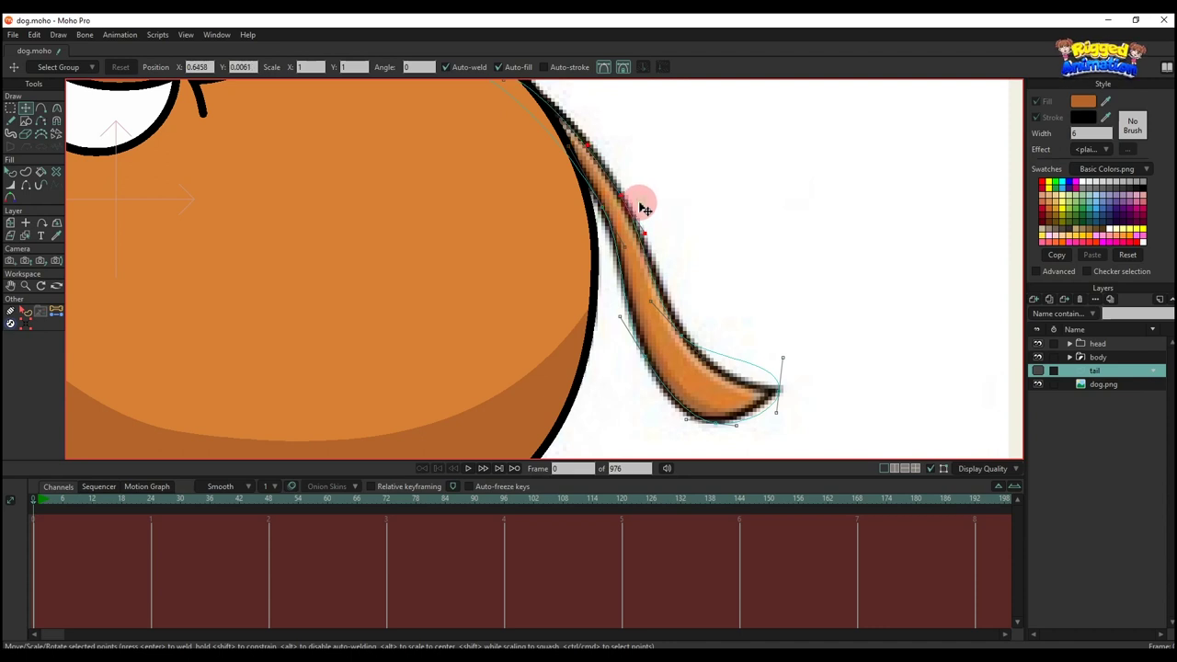
Adjust the curve handles at the tail's tip and lower inner curve to match the reference outline
left_click_drag(754, 331, 719, 274)
mouse_move(740, 284)
left_mouse_down()
mouse_move(717, 316)
mouse_move(756, 368)
left_mouse_up()
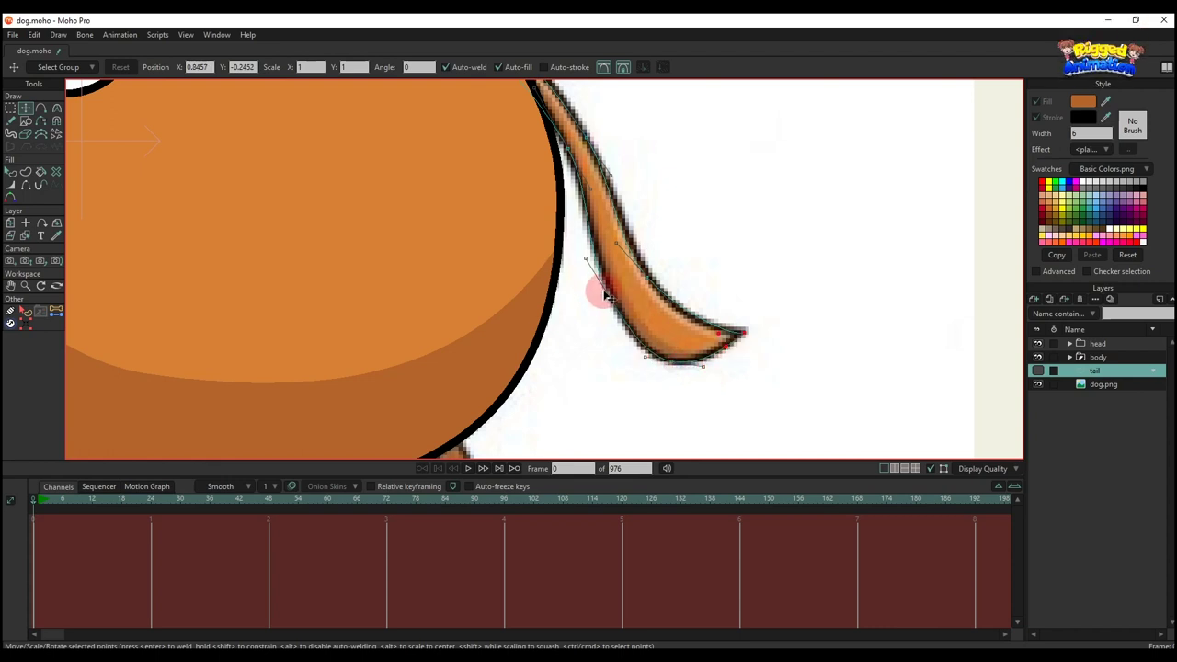
left_click_drag(581, 266, 607, 301)
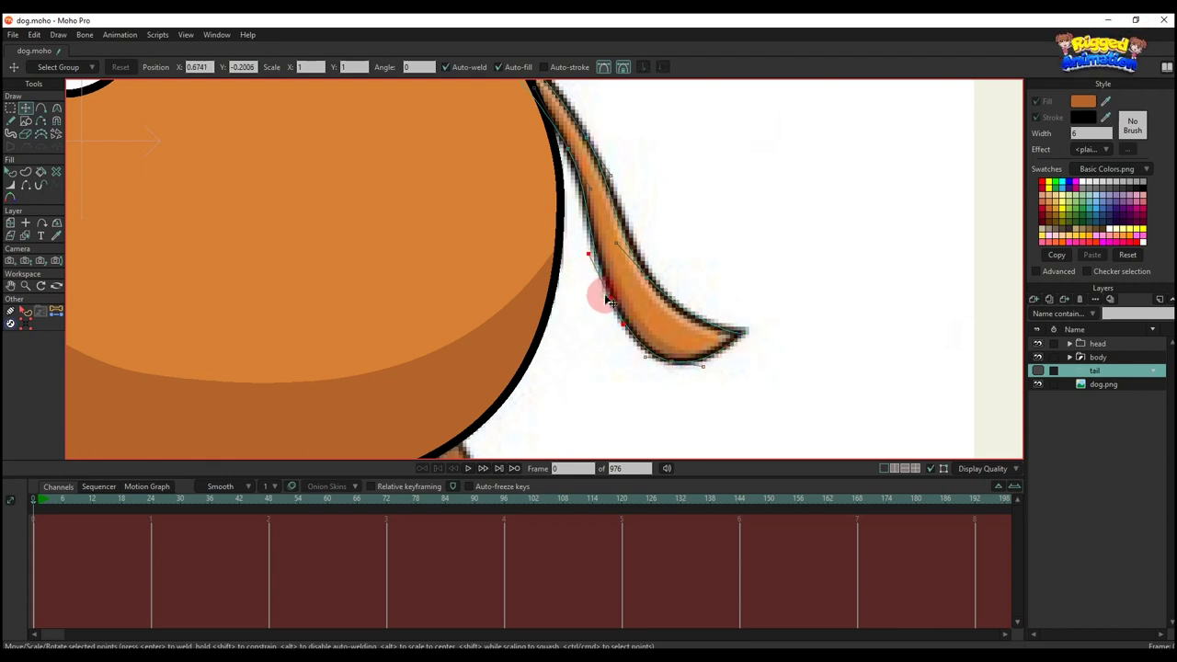
scroll(603, 276, "down", 5)
Create a shape from all the tail's points and fill it with the orange sampled from the body
key("q")
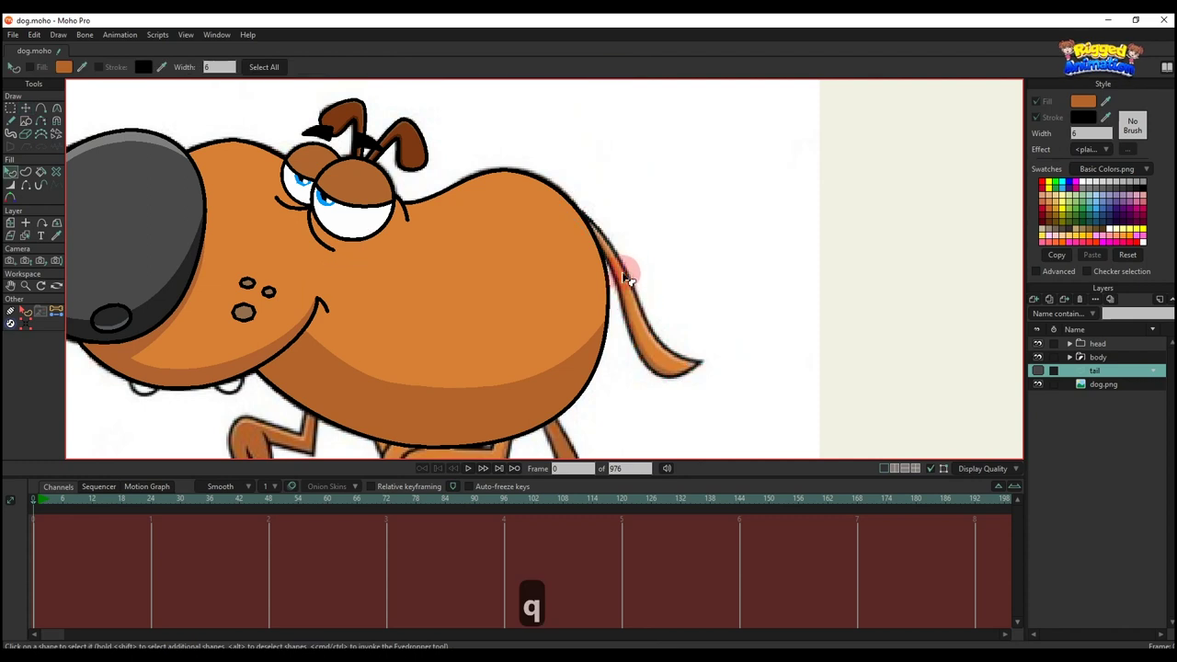
key("g")
left_click_drag(526, 165, 704, 365)
left_click(29, 173)
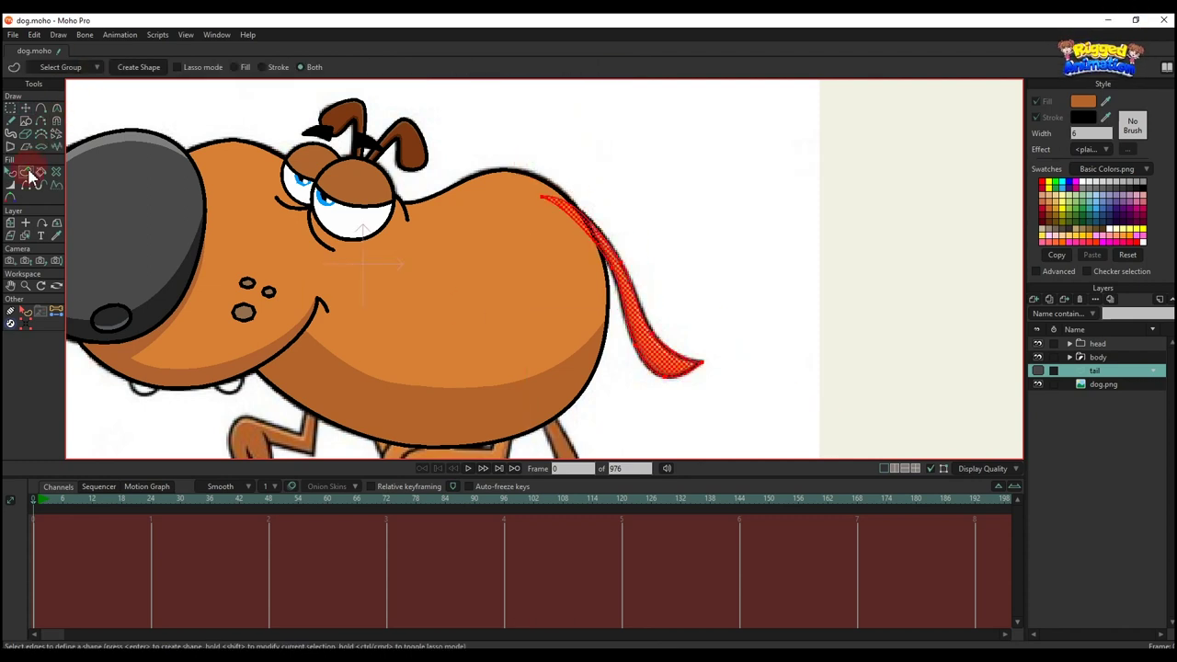
left_click(136, 72)
left_click(573, 242)
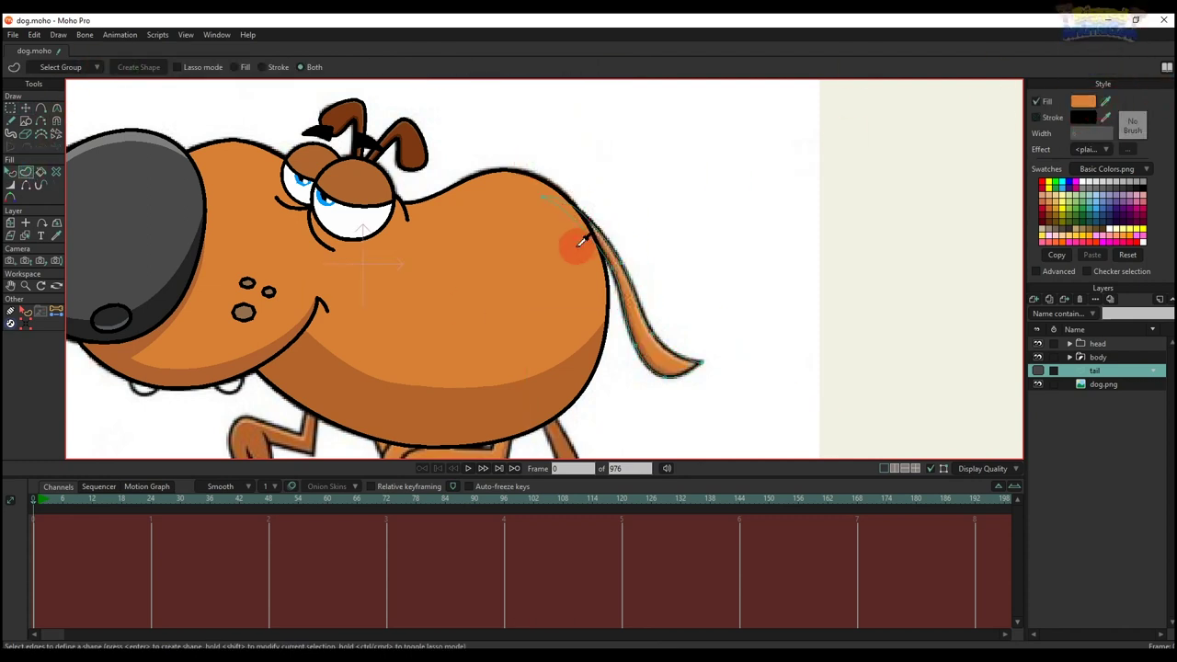
Turn the tail layer's visibility back on and give the tail shape a black stroke
key("q")
left_click(1038, 372)
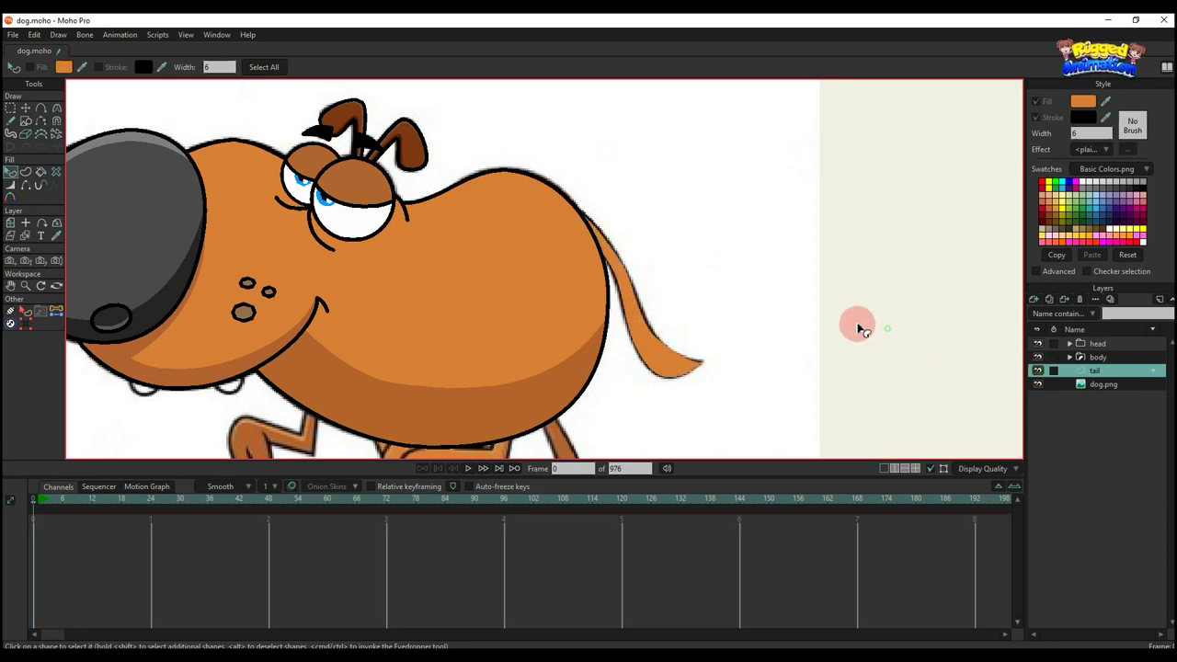
scroll(721, 322, "down", 4)
left_click(696, 332)
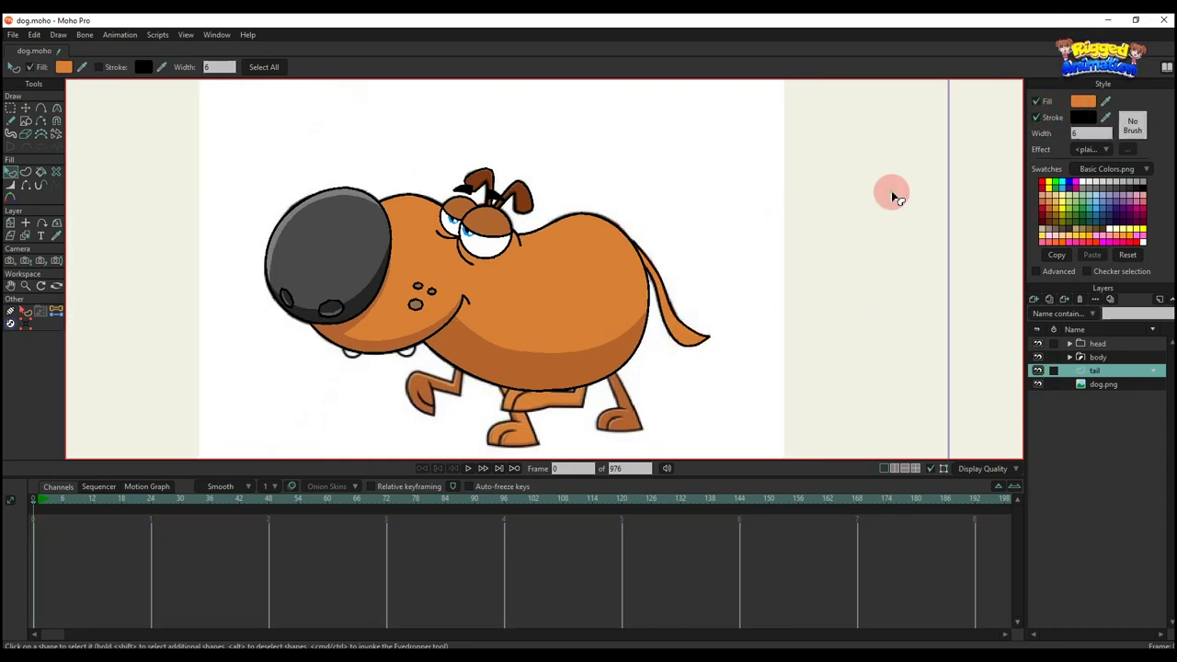
scroll(564, 339, "down", 2)
Reshape the upper inner edge of the tail by moving its curve handle
scroll(689, 263, "up", 6)
key("t")
mouse_move(704, 271)
left_mouse_down()
mouse_move(702, 284)
mouse_move(641, 249)
mouse_move(674, 295)
left_mouse_up()
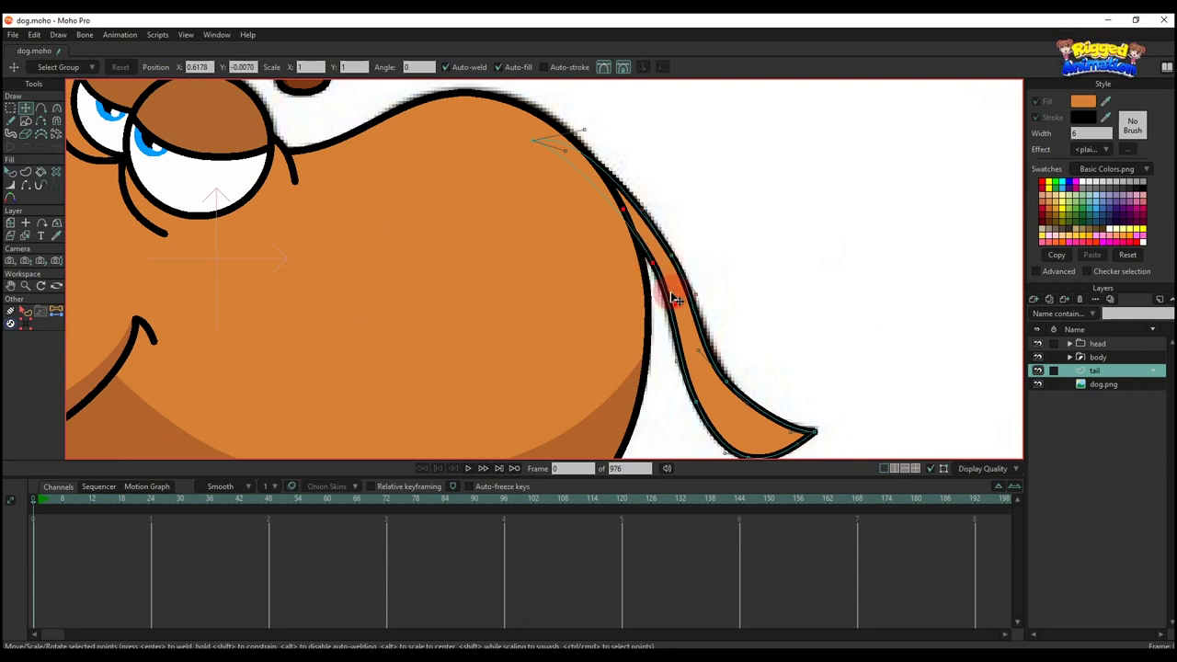
key("q")
scroll(704, 340, "down", 5)
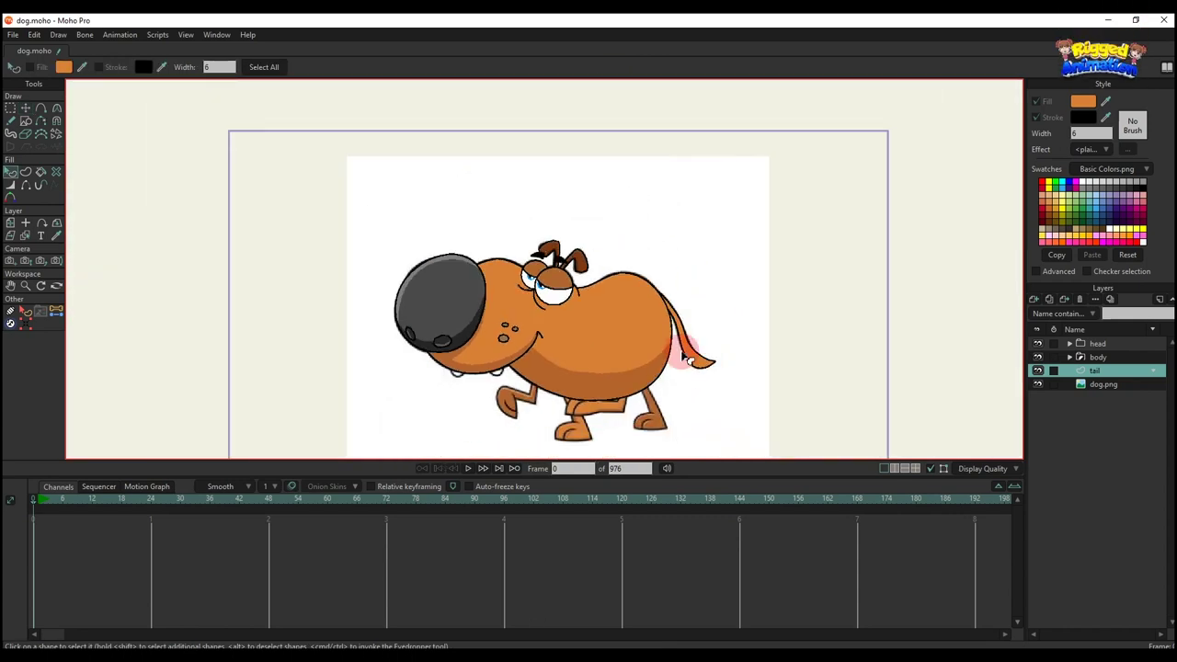
scroll(685, 352, "up", 3)
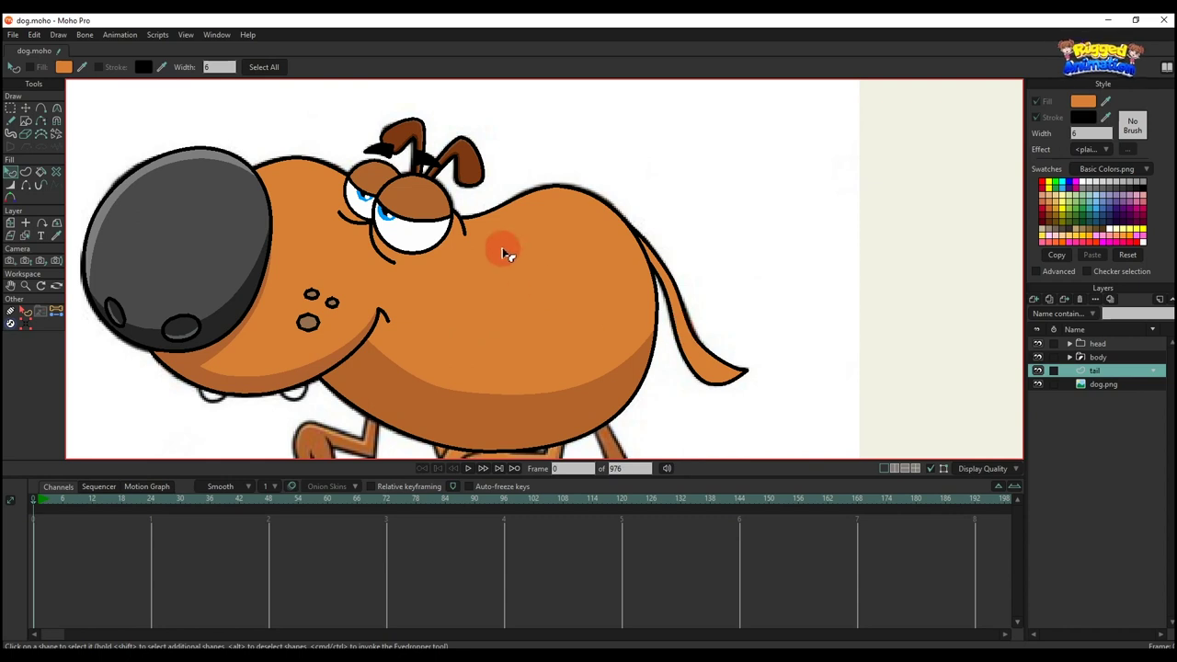
Recolor the main inner fill on the shadow layers of both ears with the body's orange
scroll(471, 174, "up", 2)
scroll(471, 175, "up", 2)
left_click(472, 176)
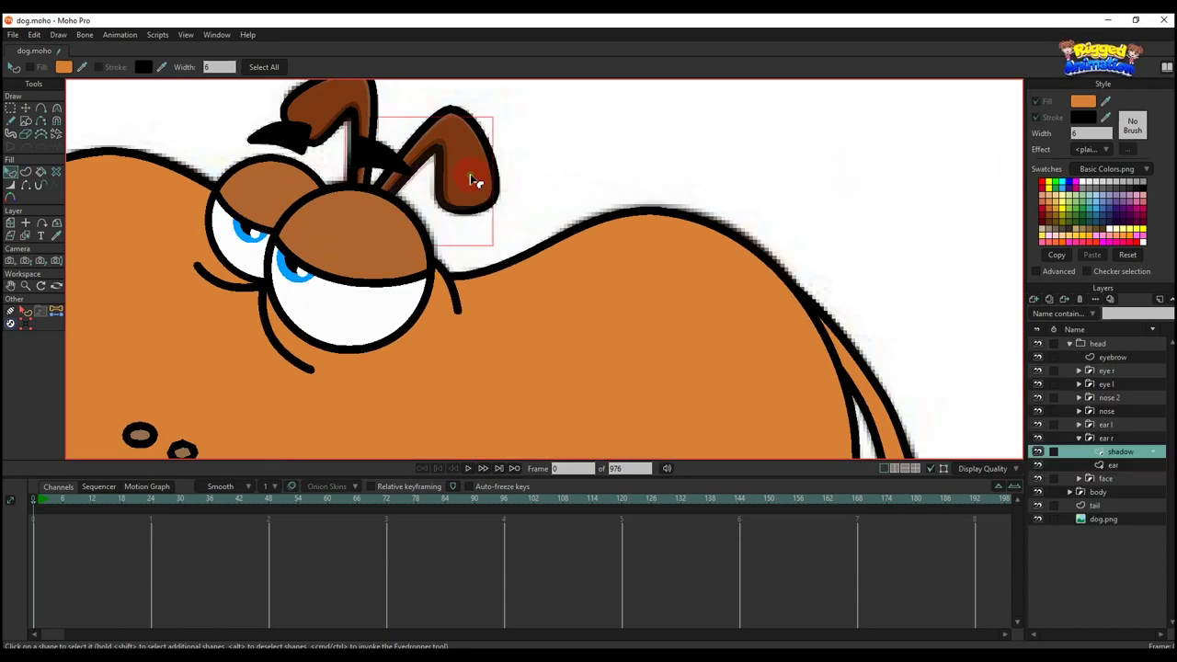
scroll(473, 177, "up", 2)
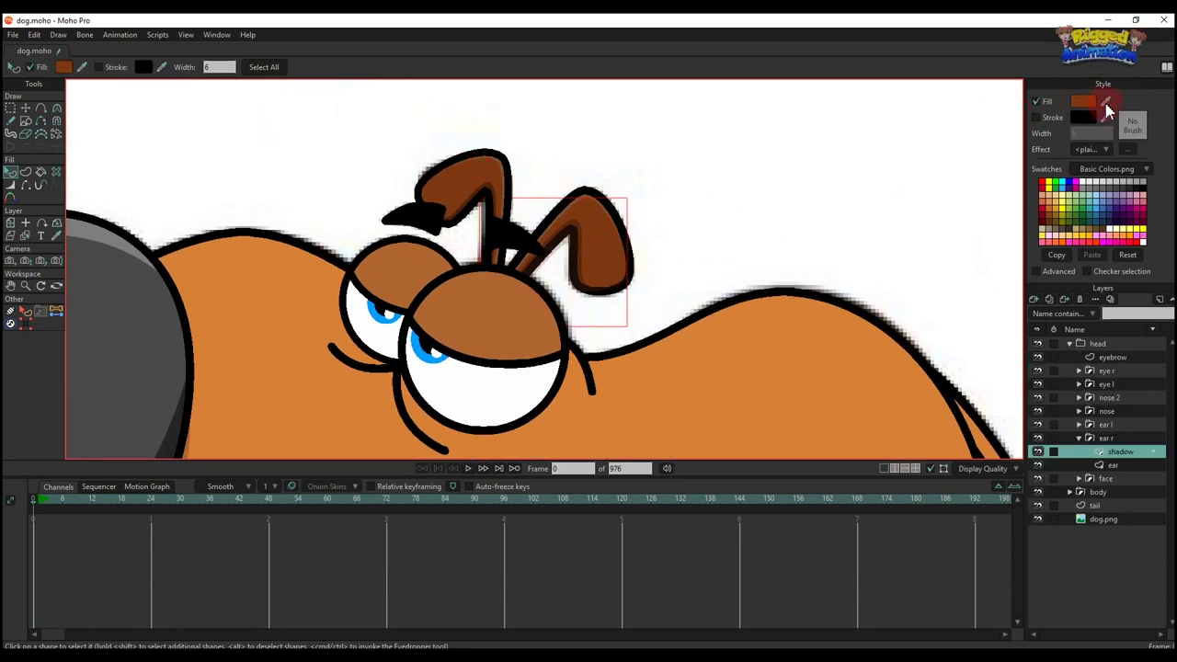
left_click_drag(1106, 102, 737, 359)
scroll(460, 178, "up", 2)
left_click(460, 179)
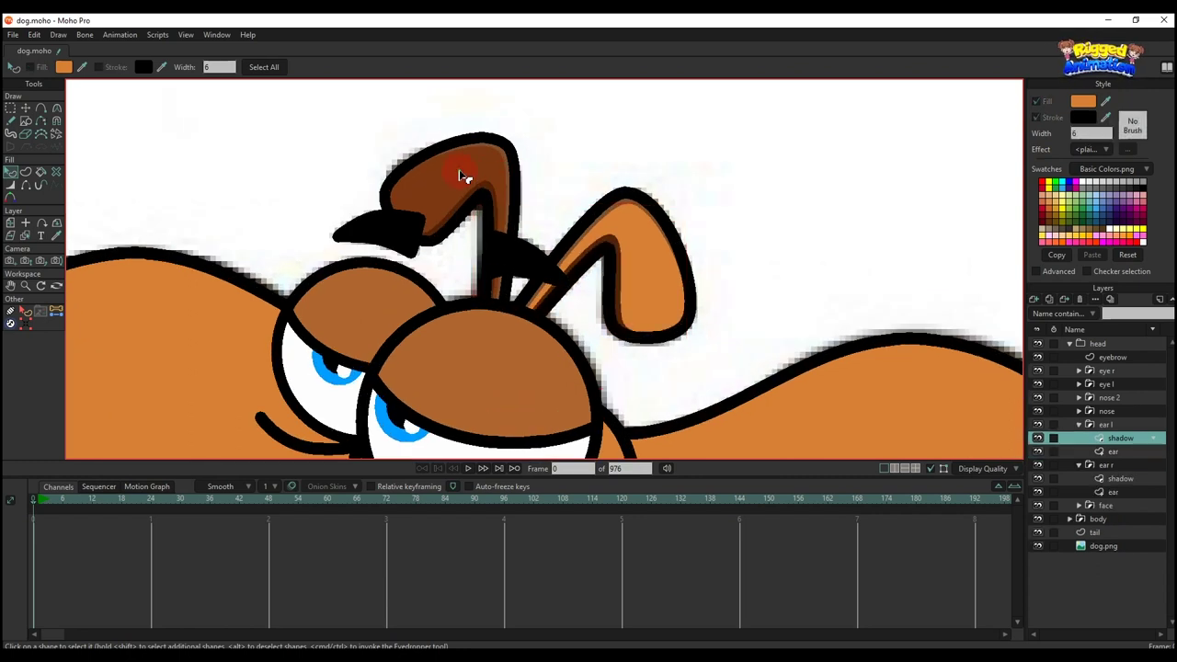
left_click(681, 262, "ctrl")
scroll(632, 274, "down", 4)
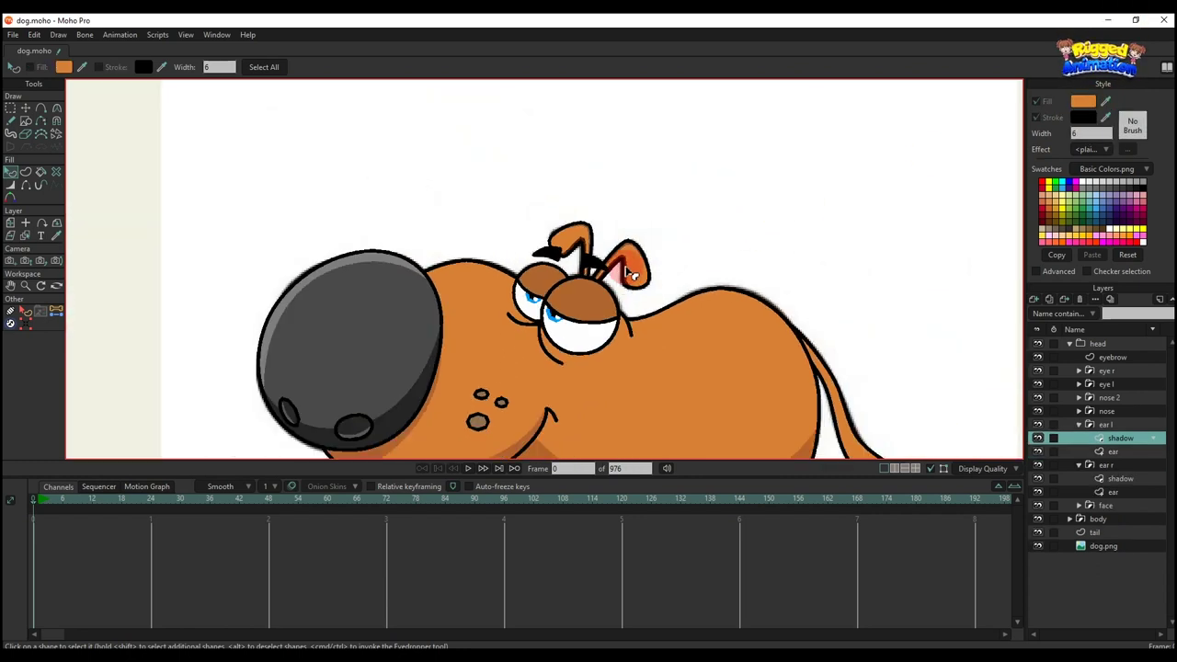
Set the base fill on ear l's ear layer to a lighter shade of the body's orange
scroll(628, 285, "up", 4)
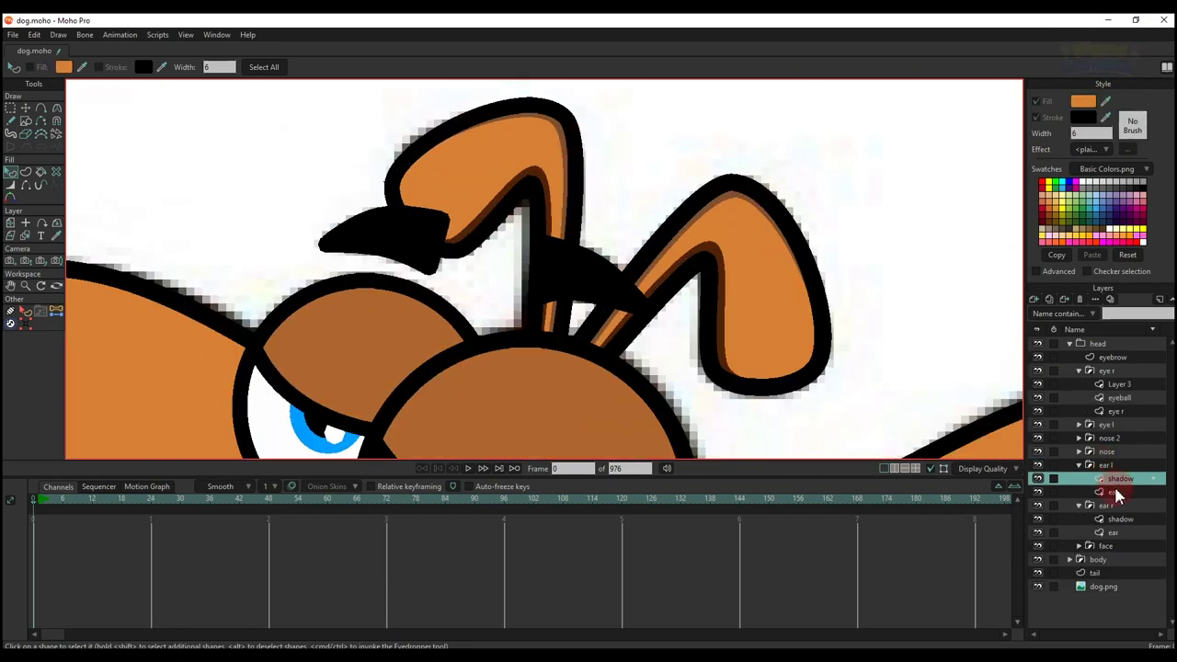
left_click(896, 356)
left_click(544, 115)
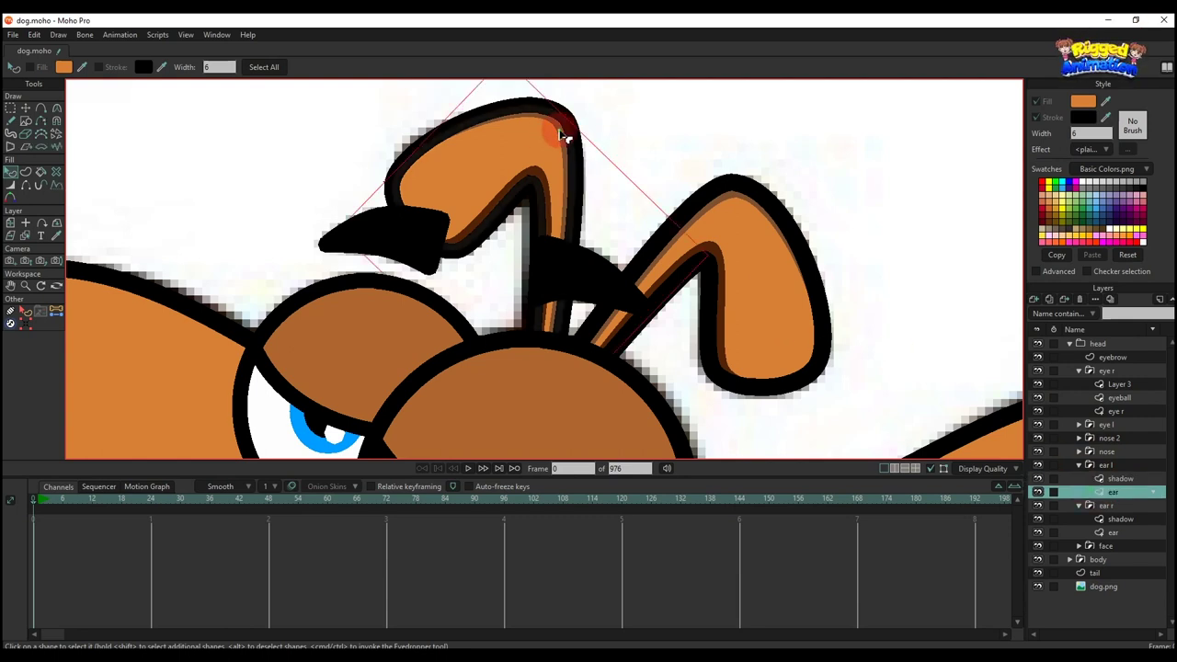
scroll(563, 136, "down", 5)
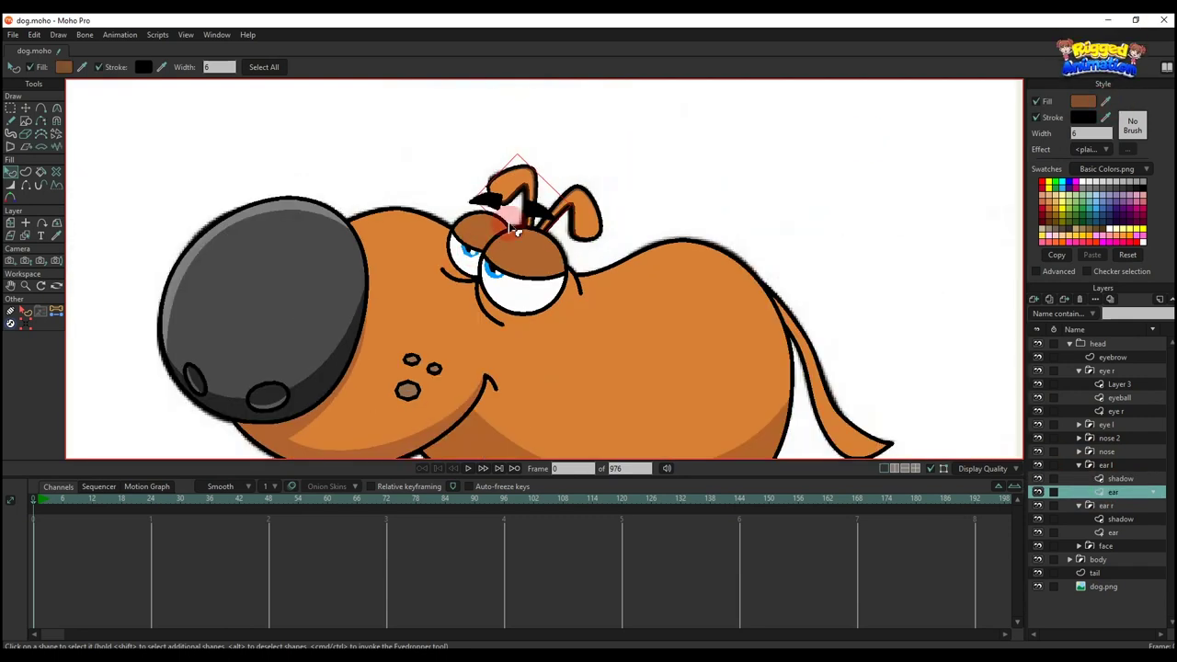
scroll(526, 213, "up", 3)
scroll(526, 214, "down", 4)
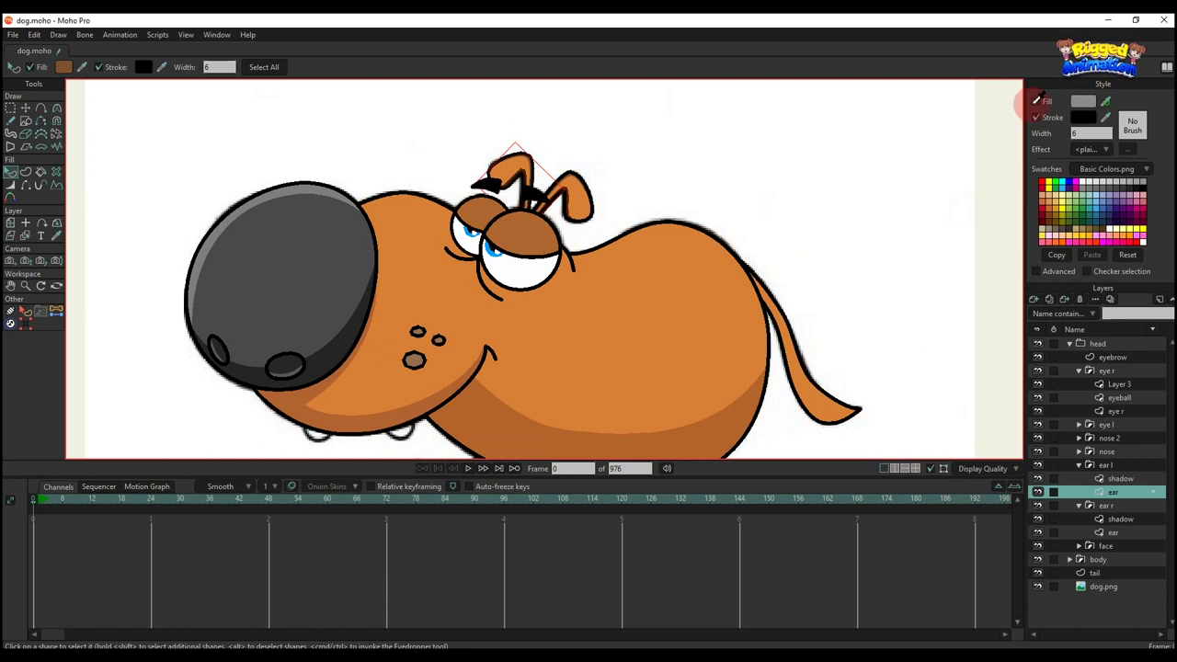
left_click(608, 282, "ctrl")
scroll(613, 276, "up", 3)
left_click(1083, 101)
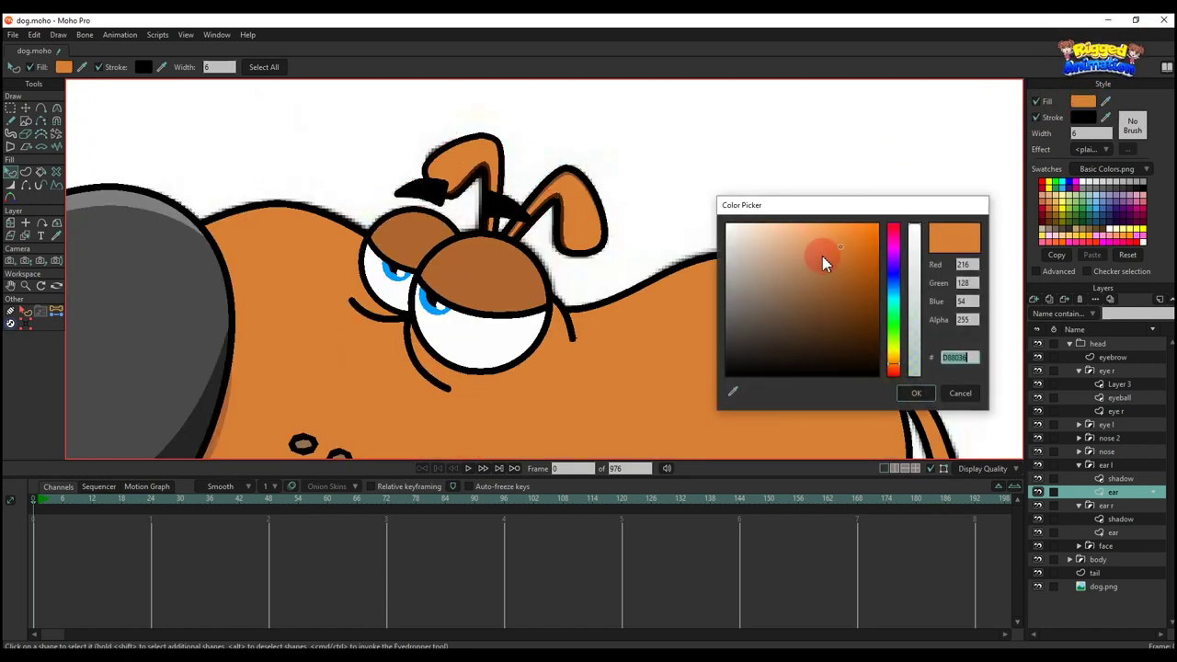
left_click(916, 393)
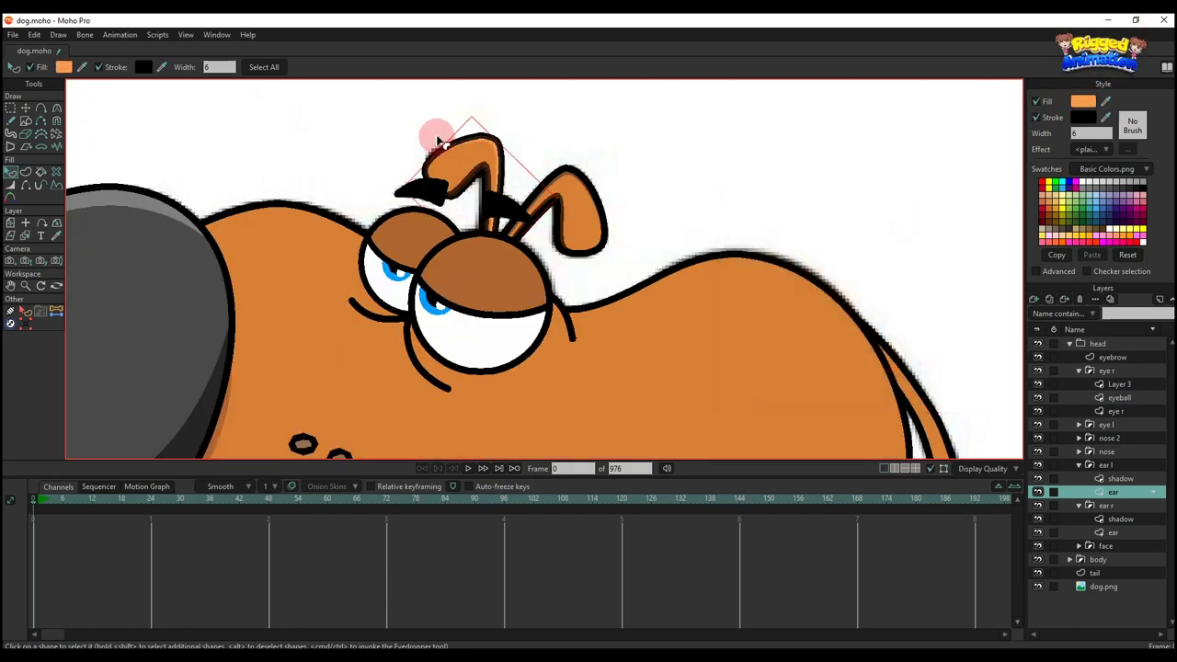
Change the dark inner-edge shape on ear l's shadow layer to a darker shade of the body's orange
scroll(491, 215, "up", 3)
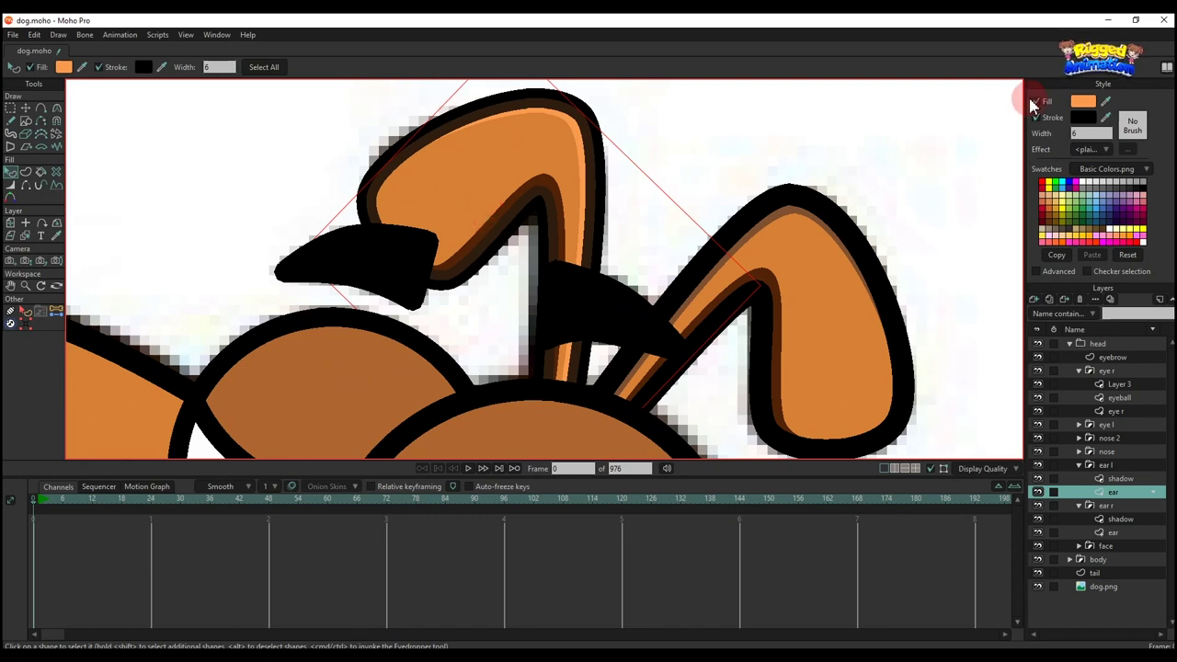
left_click(508, 154)
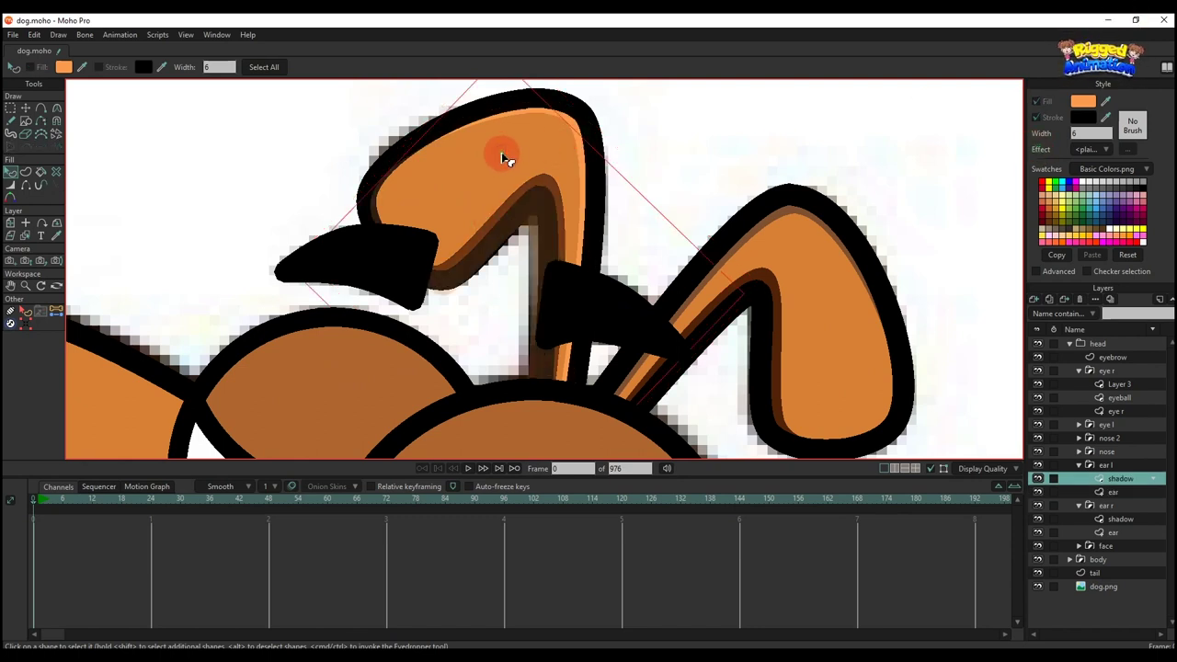
left_click(503, 215)
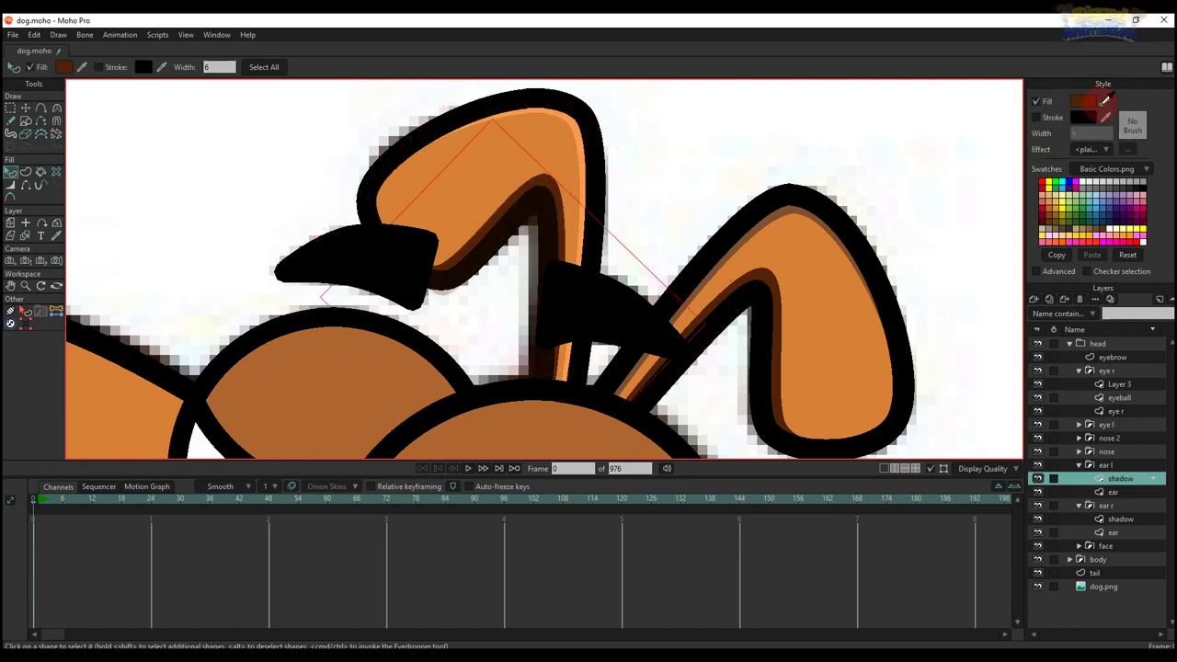
left_click(1084, 102)
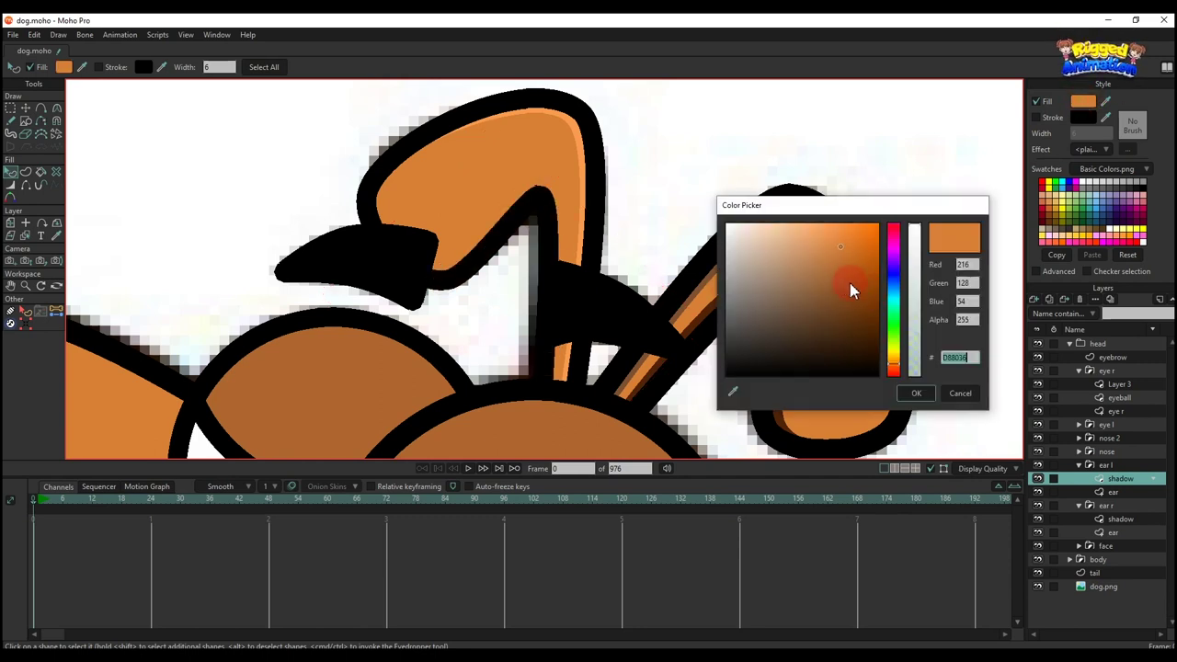
left_click(847, 282)
left_click(915, 396)
left_click(849, 192)
scroll(750, 260, "down", 5)
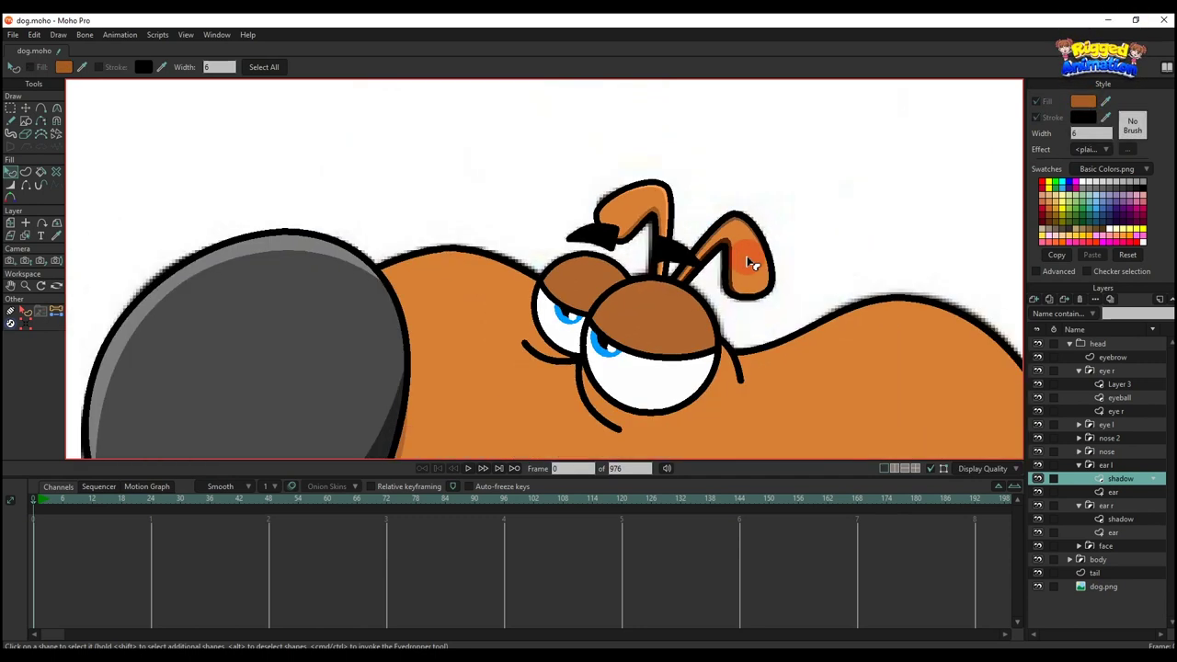
Recolor ear r's dark inner-edge shape and base fill with the darker and lighter body-orange shades used on ear l, then save the file
scroll(745, 258, "up", 6)
scroll(699, 228, "down", 2)
left_click(715, 223)
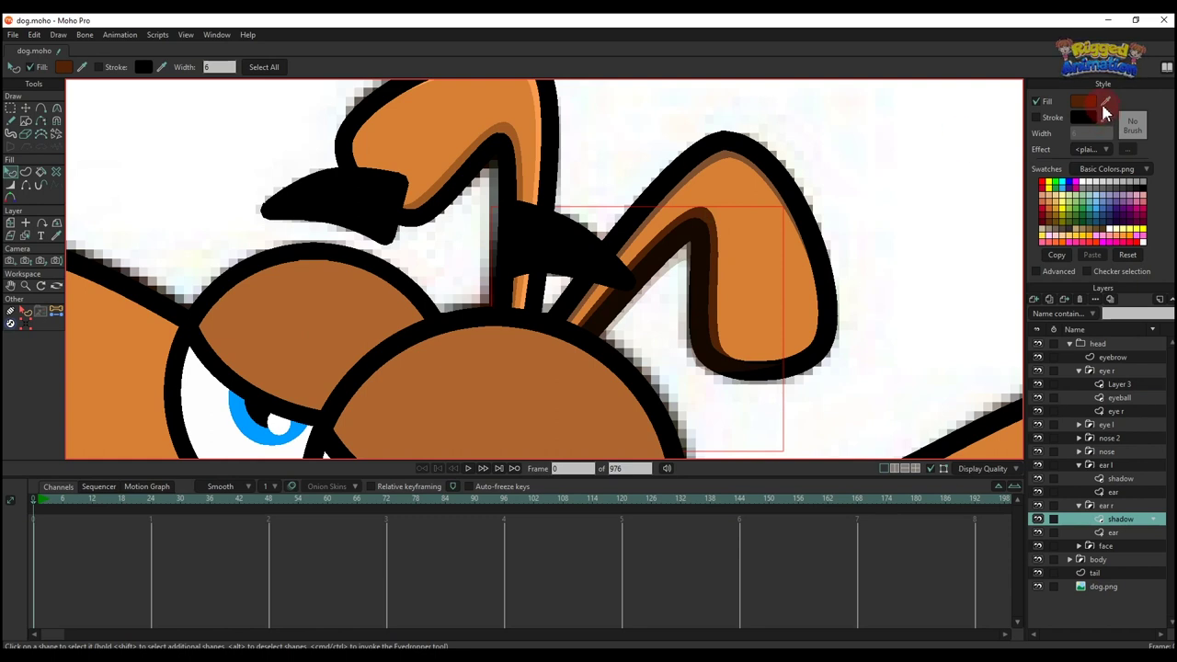
left_click(723, 162)
left_click_drag(1106, 102, 542, 105)
scroll(634, 276, "down", 6)
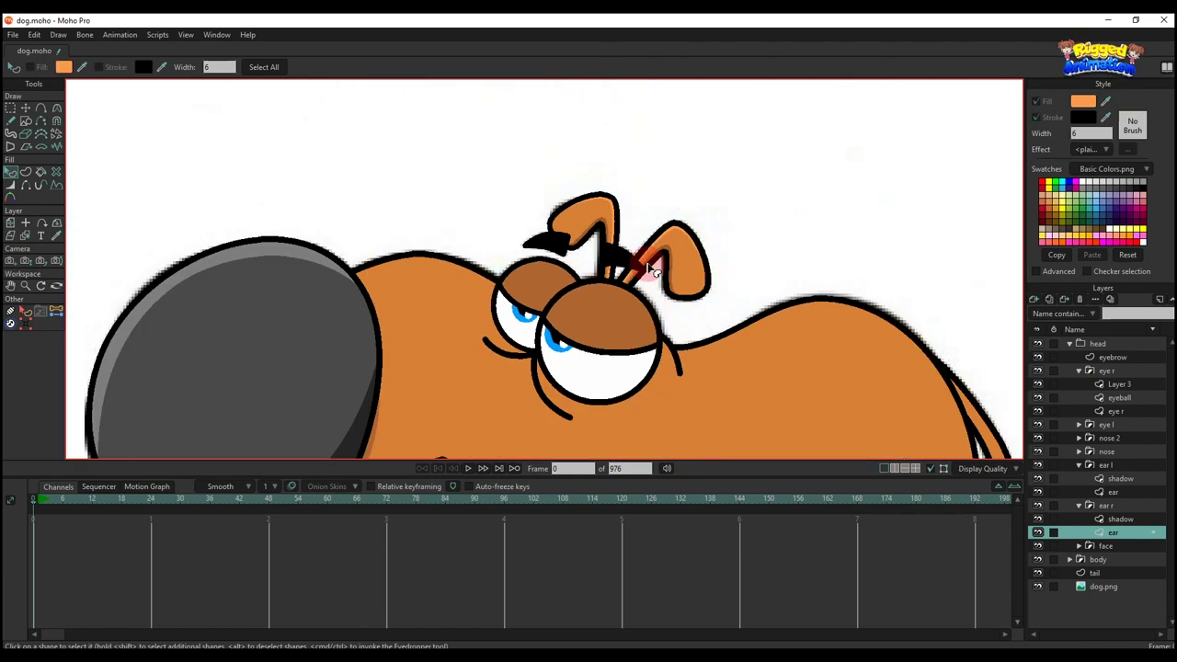
left_click_drag(635, 288, 613, 250)
key("ctrl+s")
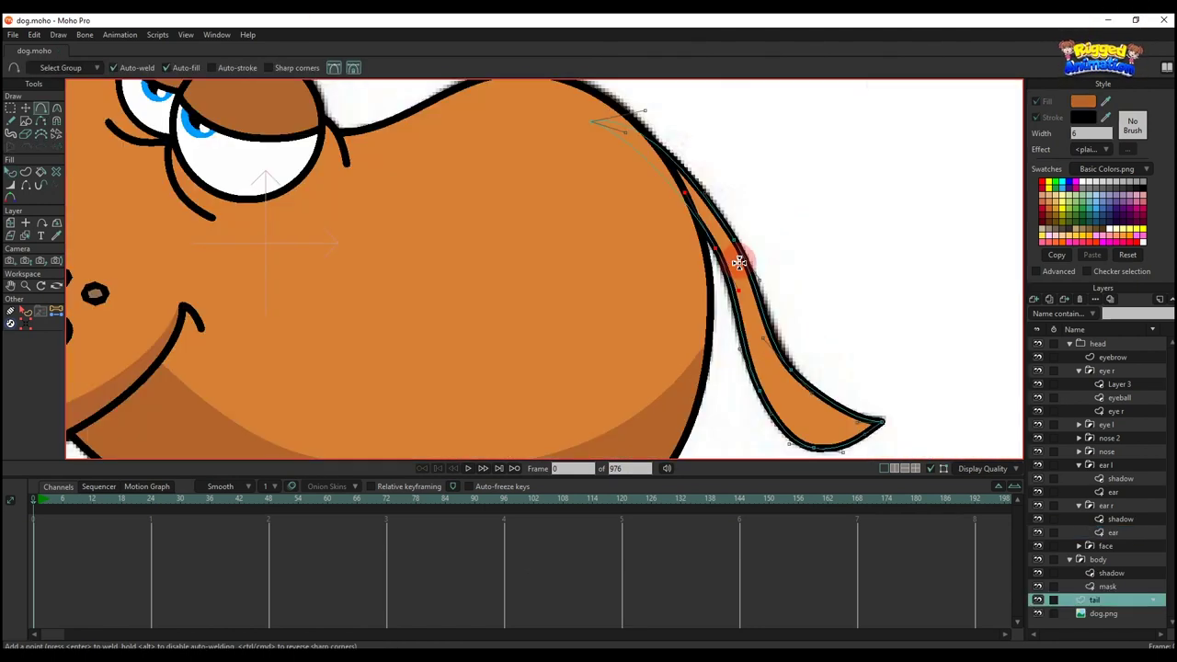
Add points for an inner curve on the tail layer, following the tail's upper edge down to the tip
scroll(740, 263, "up", 2)
left_click_drag(681, 223, 701, 254)
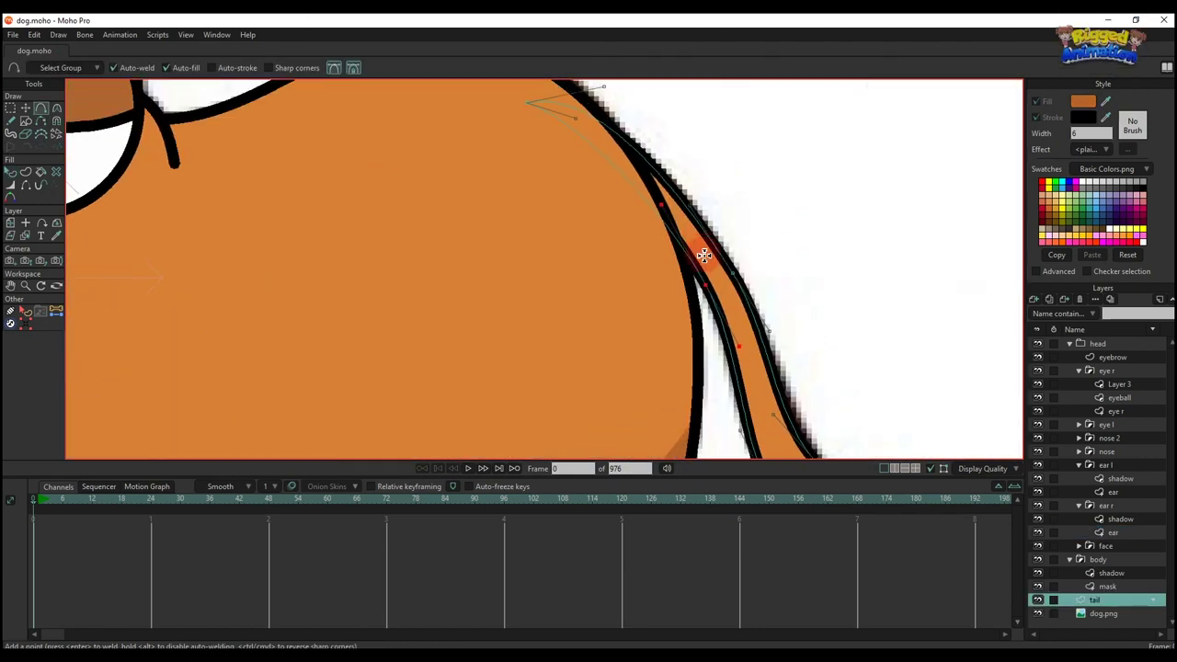
scroll(702, 254, "down", 4)
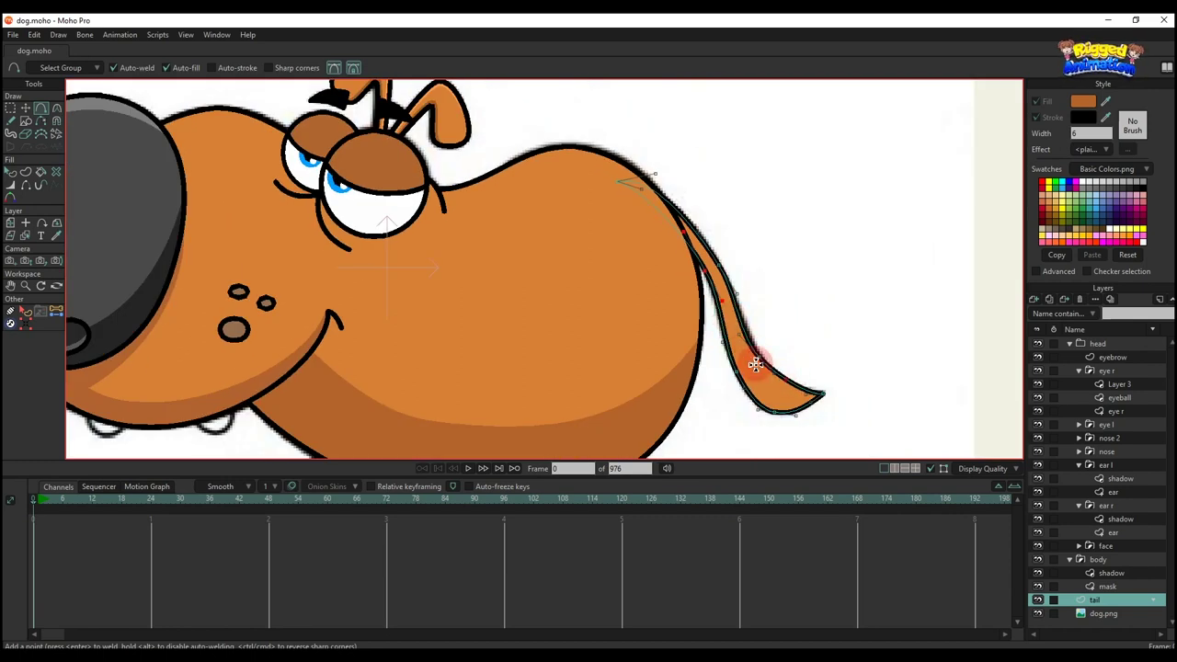
scroll(755, 365, "up", 4)
scroll(749, 349, "down", 4)
scroll(793, 380, "up", 2)
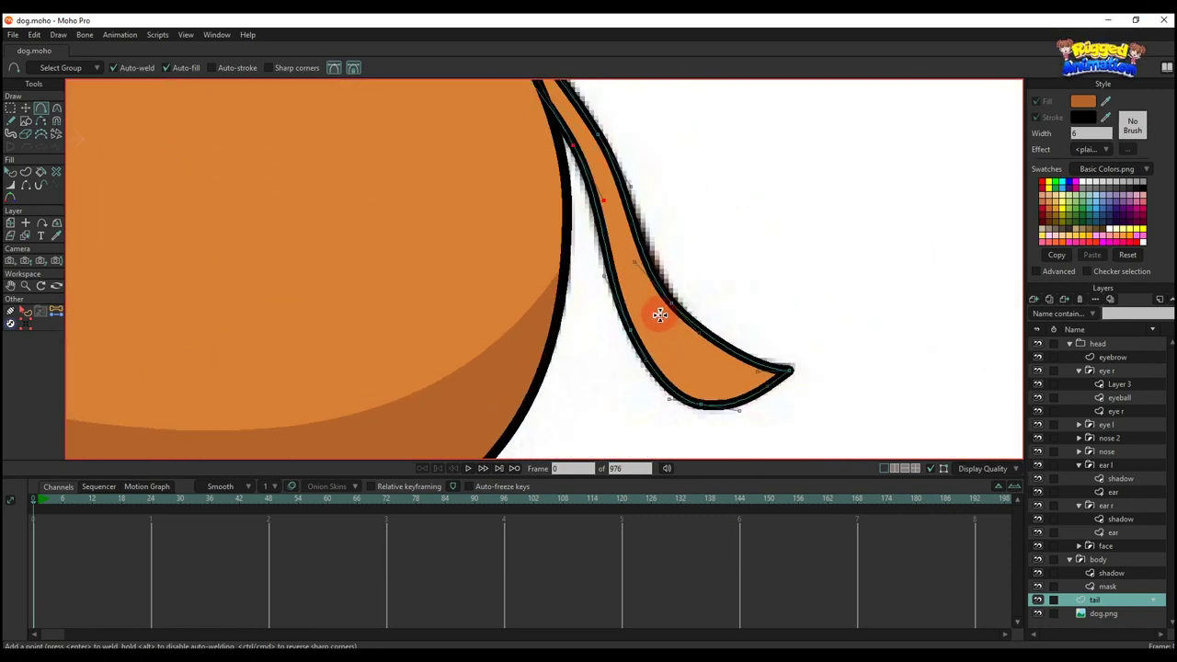
scroll(767, 387, "down", 3)
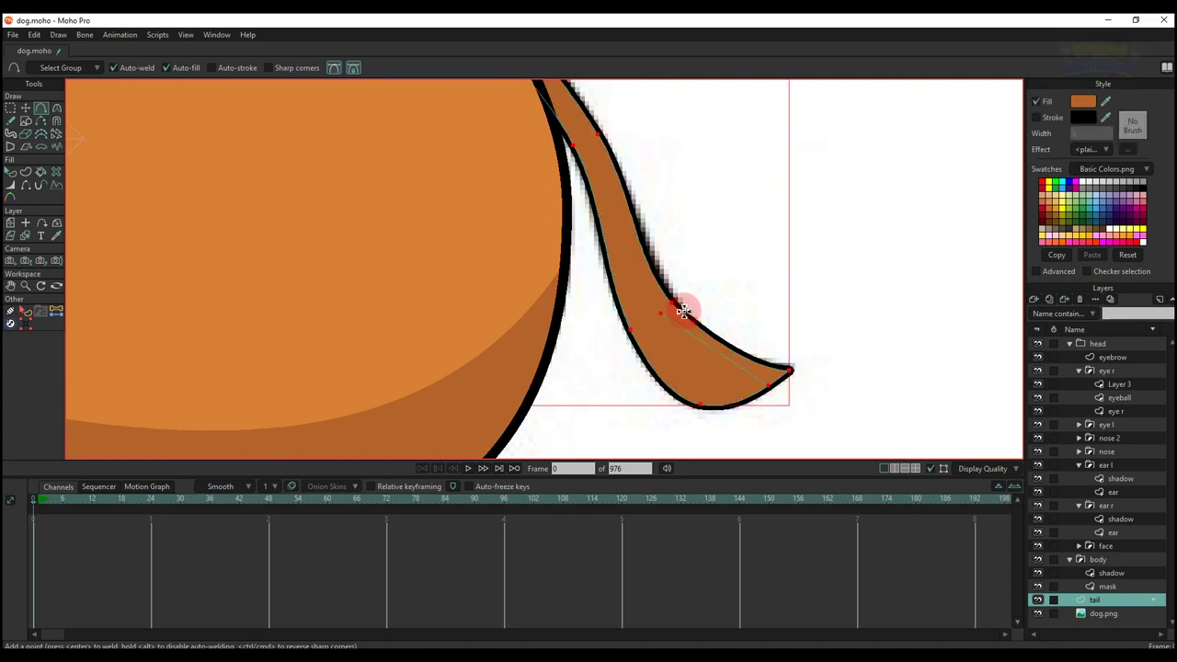
Delete the dark fill shape covering the tail and extend the inner curve to the tail's root point
key("q")
key("BackSpace")
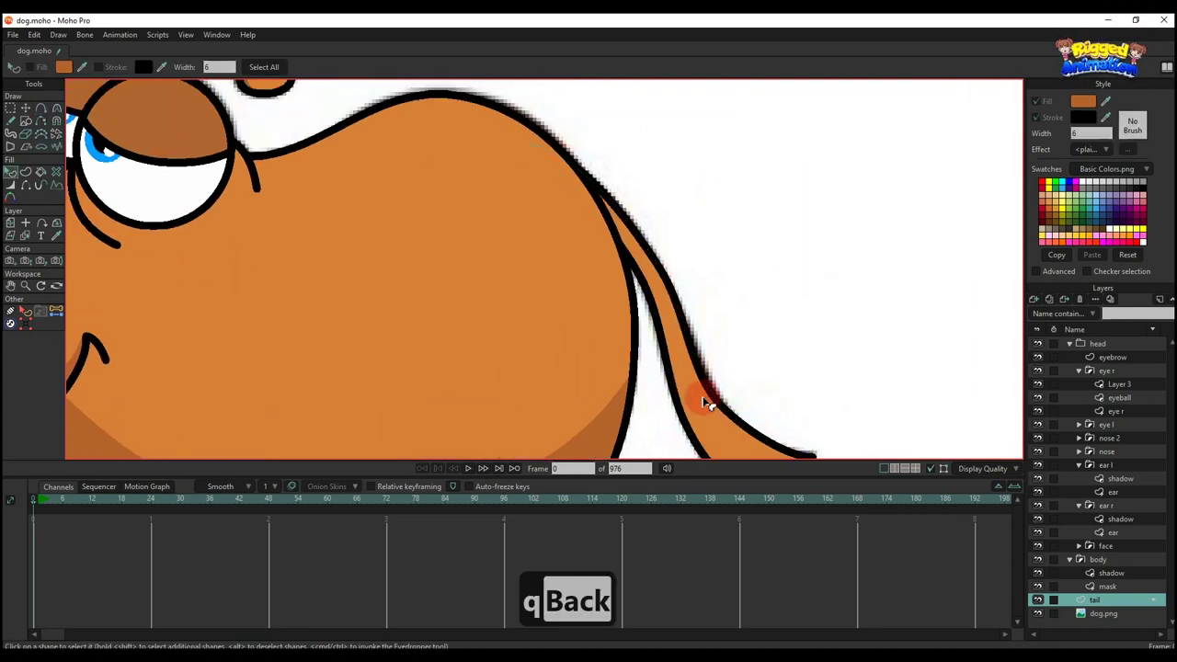
scroll(714, 400, "down", 2)
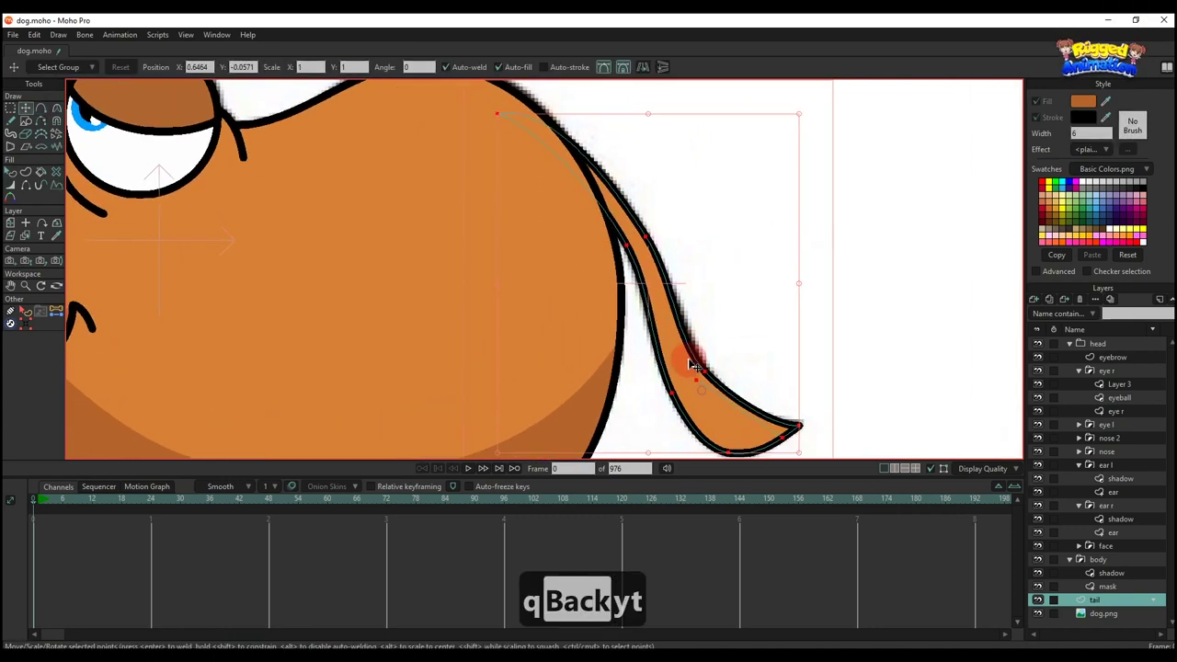
key("a")
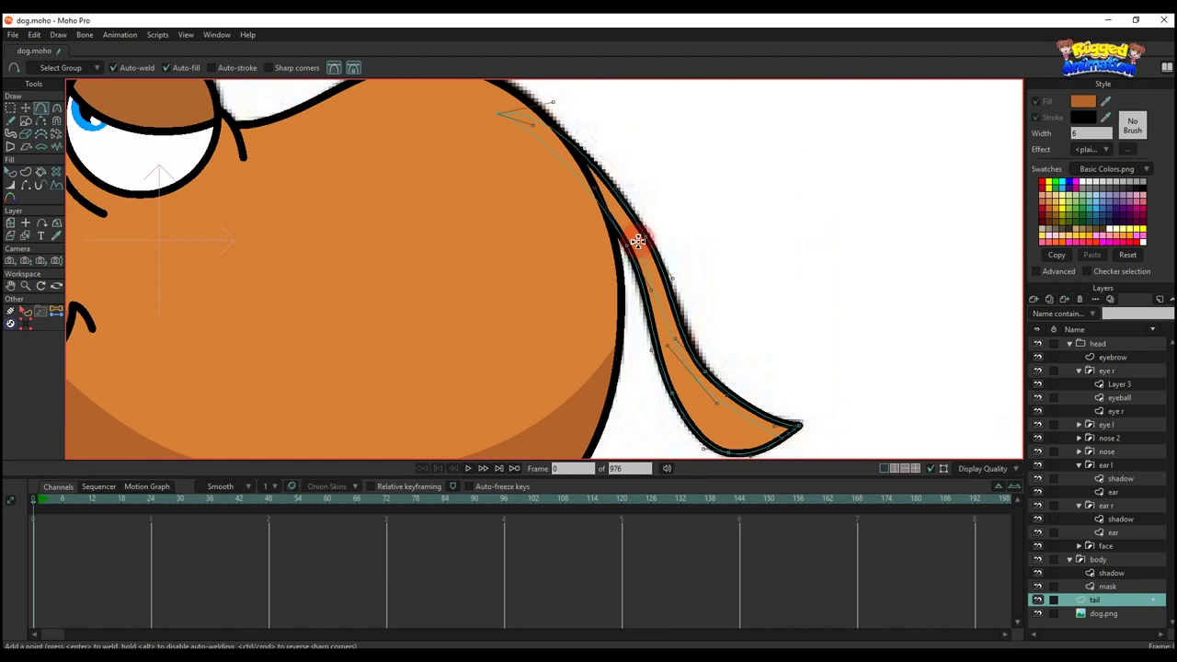
left_click(508, 120)
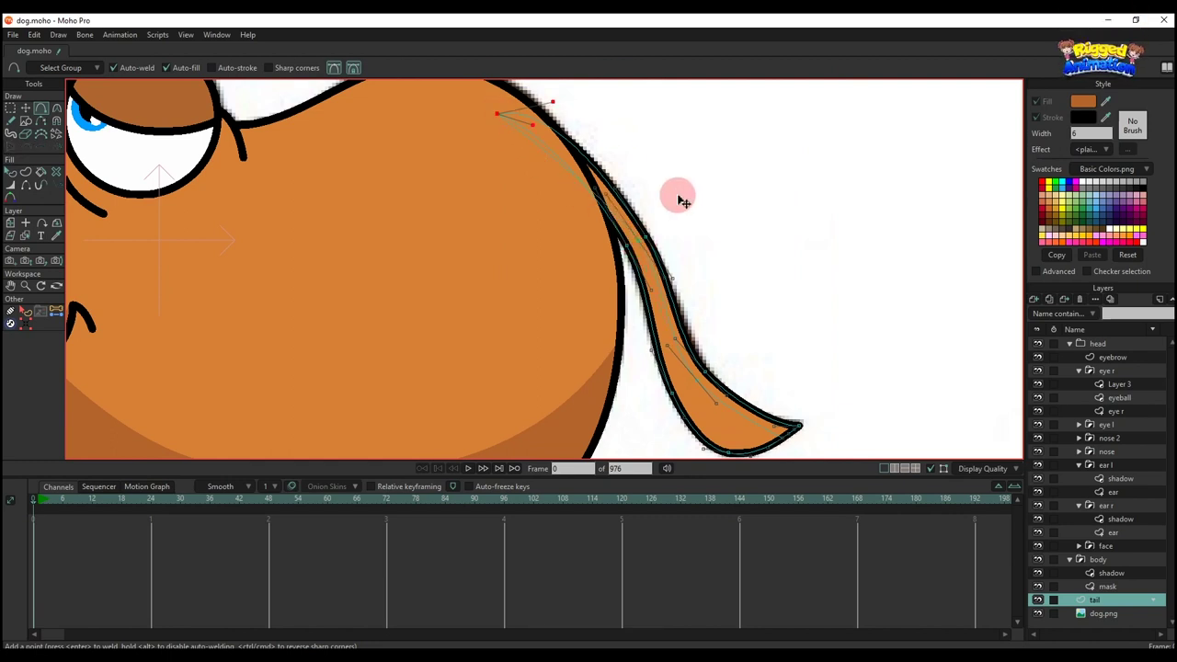
Reshape the inner curve by moving its points and handles so it runs parallel to the tail's upper edge
key("t")
scroll(600, 186, "up", 2)
left_click_drag(521, 111, 552, 116)
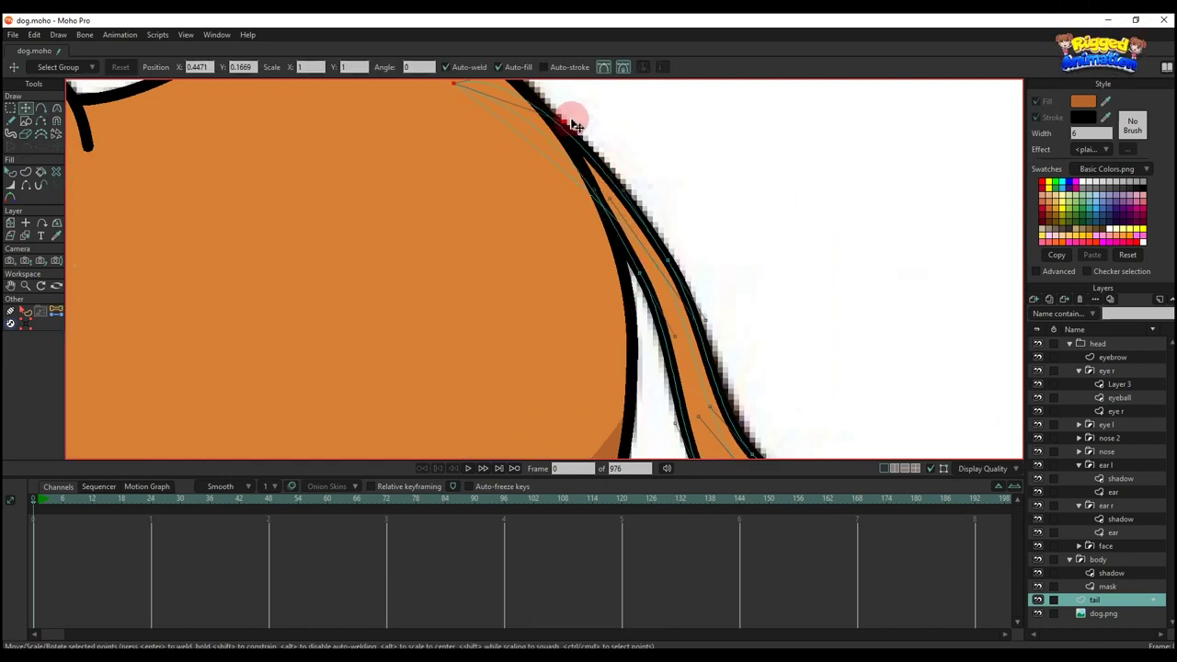
key("ctrl+z")
mouse_move(608, 197)
left_mouse_down()
mouse_move(563, 96)
mouse_move(609, 216)
mouse_move(663, 279)
mouse_move(631, 215)
mouse_move(634, 240)
mouse_move(638, 224)
left_mouse_up()
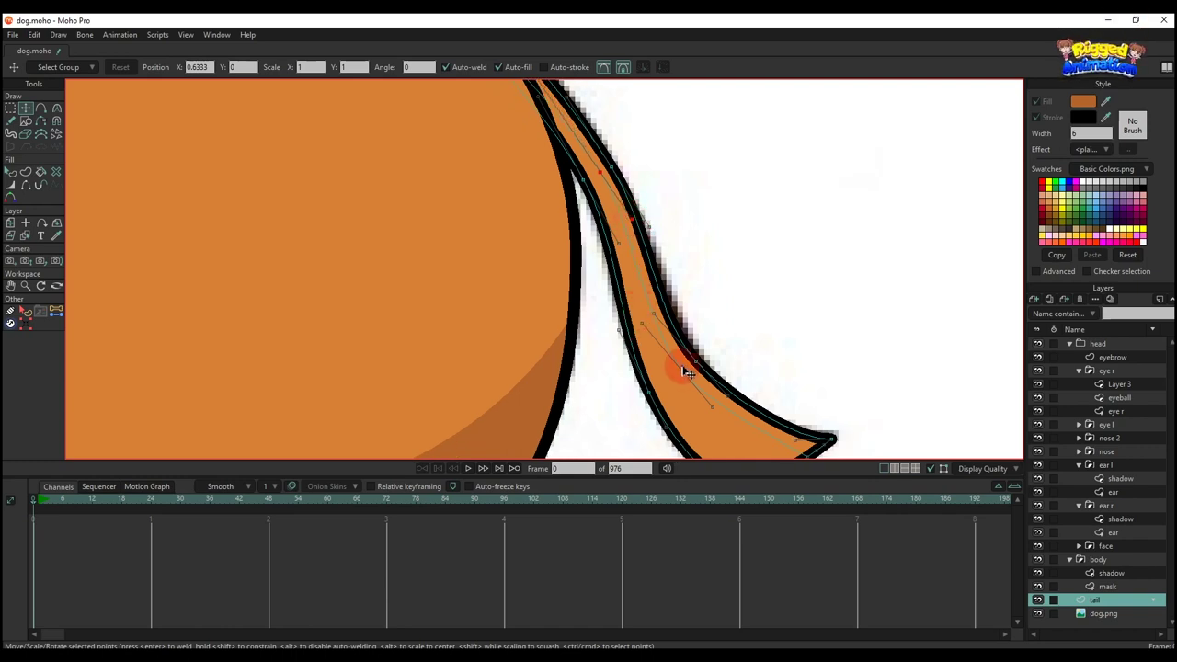
scroll(683, 367, "down", 5)
scroll(684, 342, "up", 4)
left_click_drag(665, 344, 683, 370)
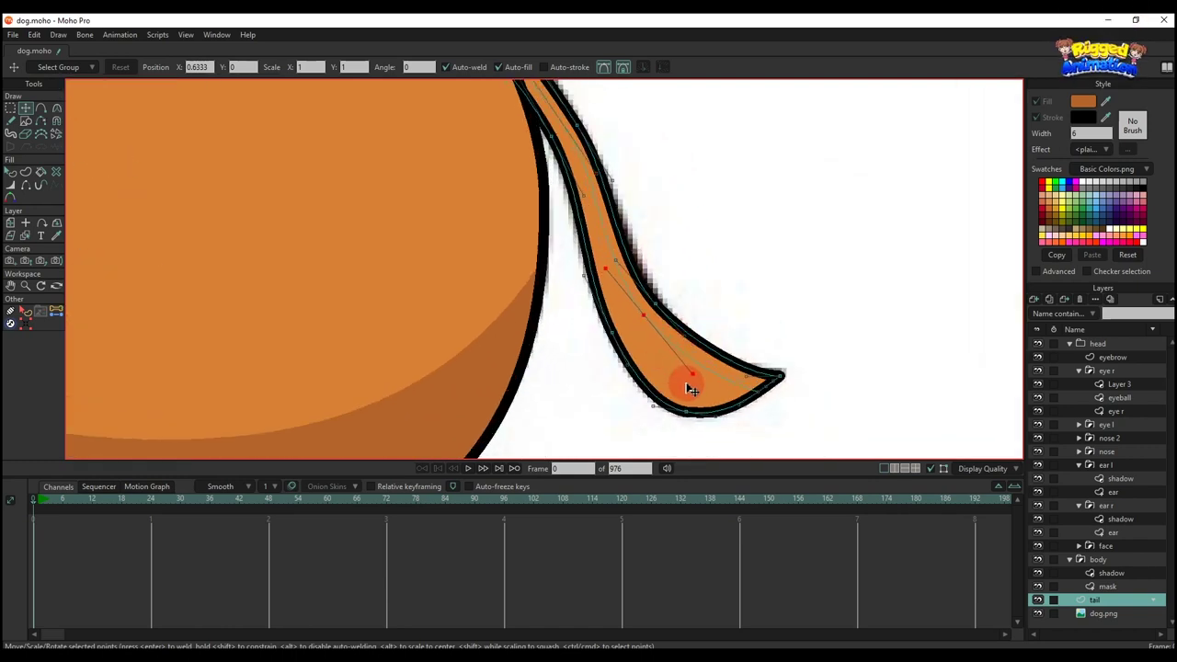
scroll(685, 363, "down", 4)
Create a filled and stroked shape from the points enclosing the strip between the tail's upper edge and the inner curve
key("g")
left_click_drag(658, 318, 754, 381)
scroll(690, 319, "down", 1)
scroll(647, 253, "up", 1)
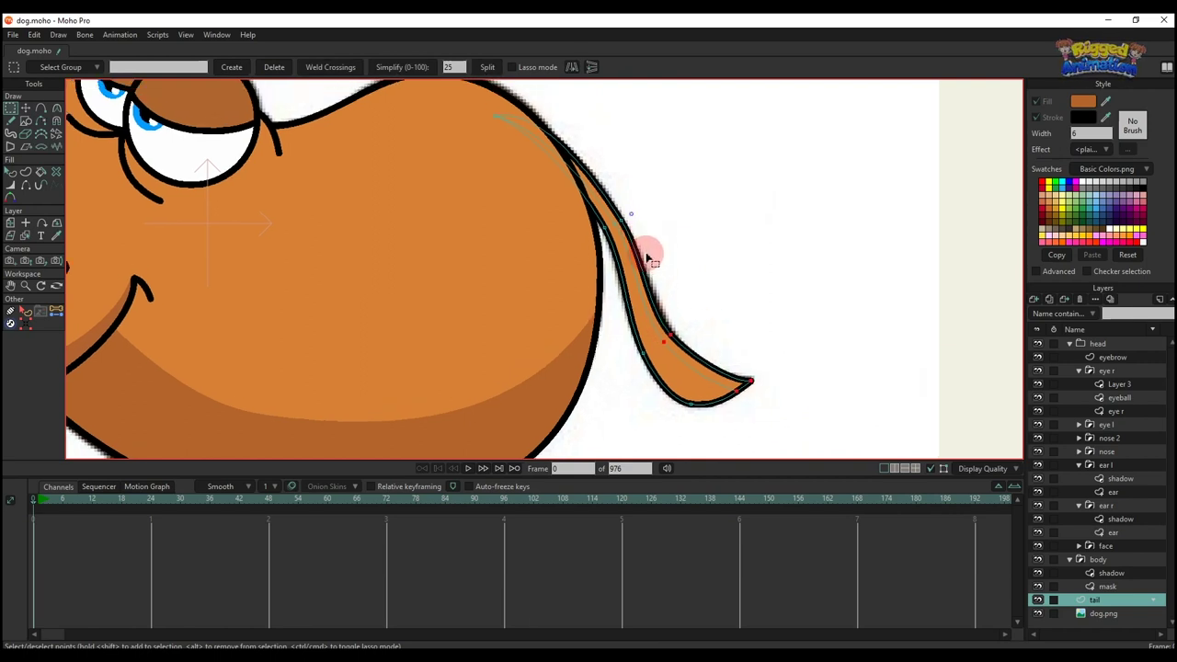
left_click_drag(647, 254, 649, 288)
left_click_drag(489, 158, 543, 198)
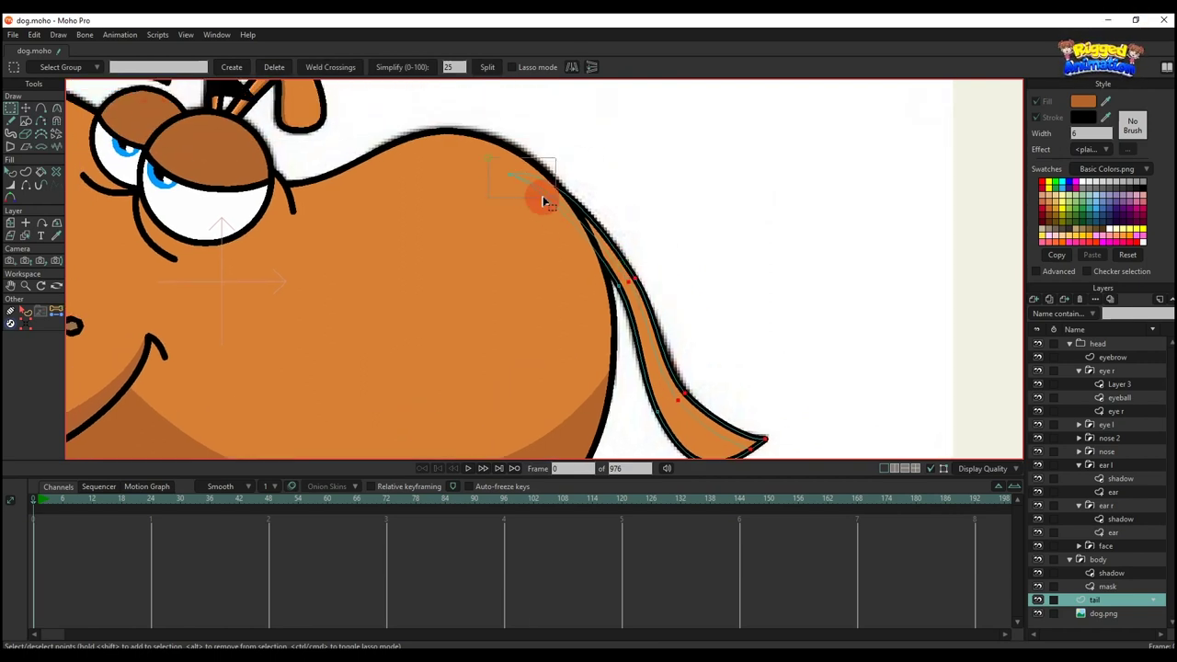
left_click(25, 171)
left_click(137, 69)
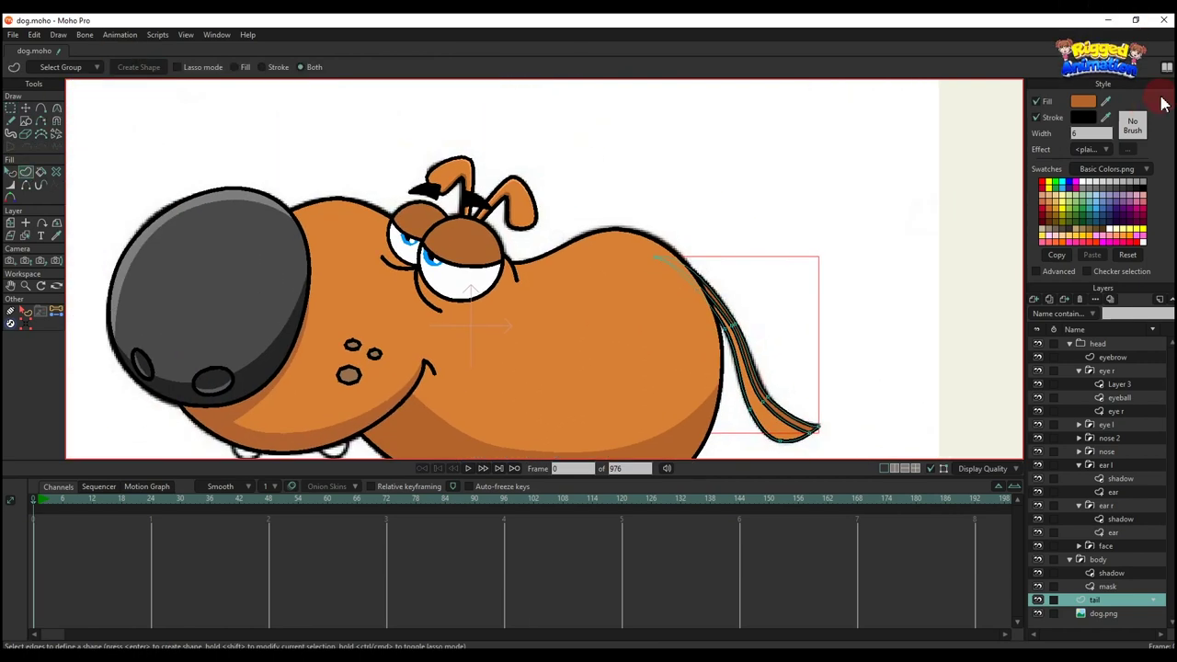
Fill the tail's upper strip with the lighter orange sampled from the ear and hide the stroke along its inner edge
left_click(474, 150)
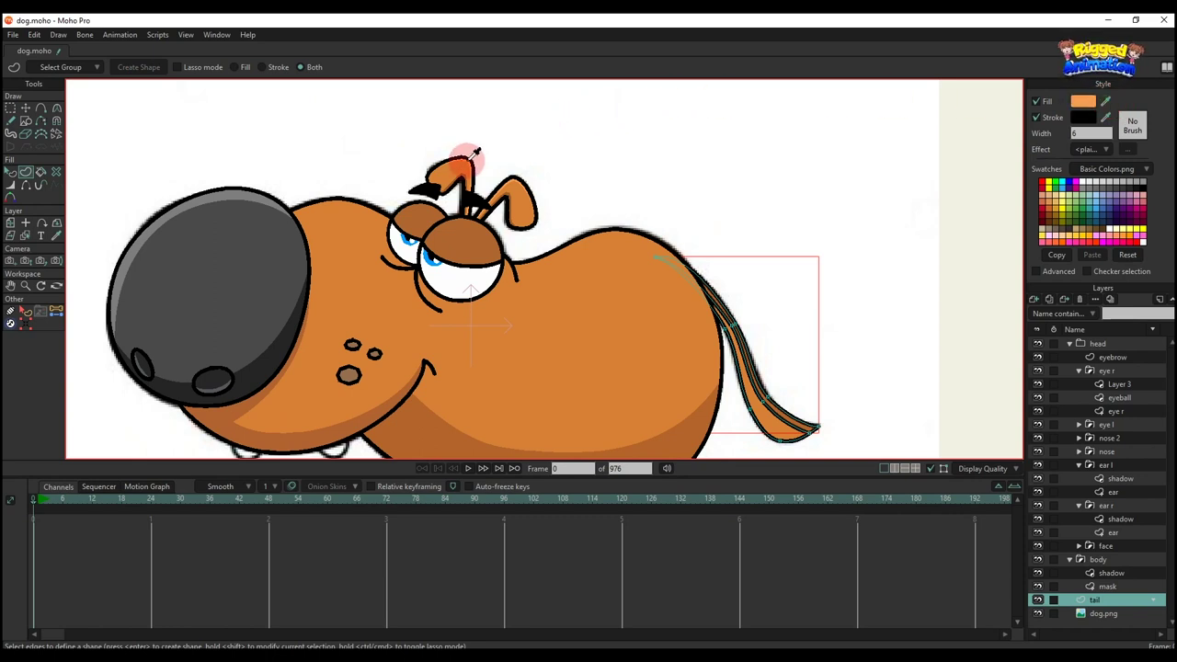
left_click(470, 159)
left_click_drag(724, 364, 540, 272)
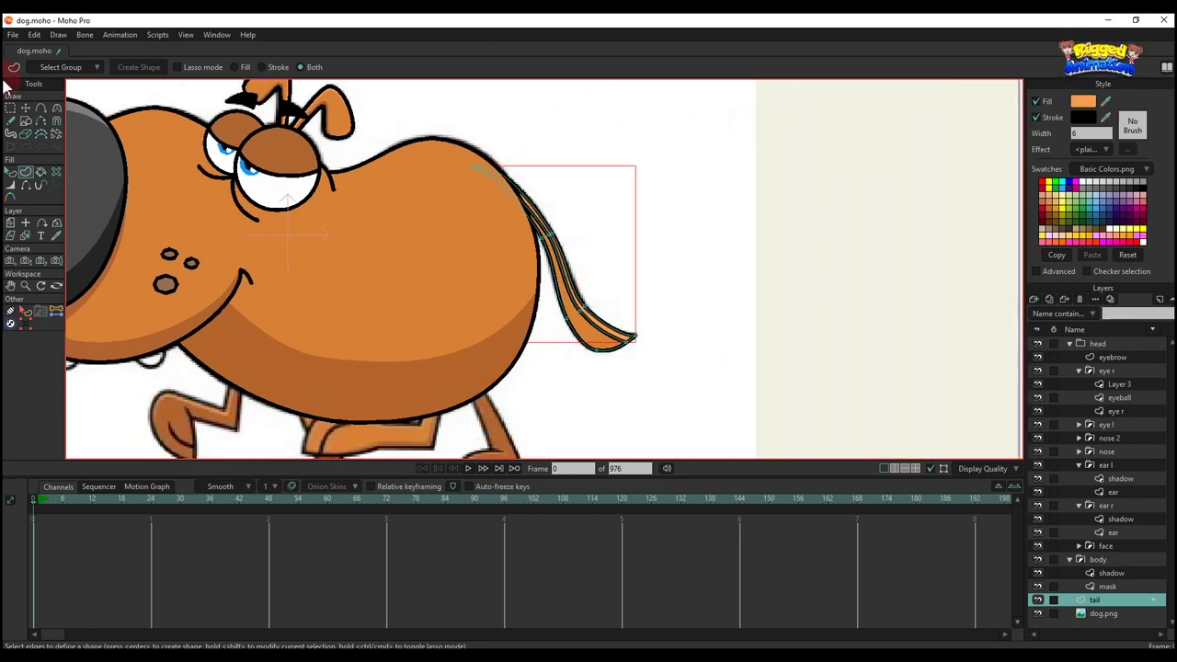
left_click(26, 186)
scroll(596, 190, "up", 5)
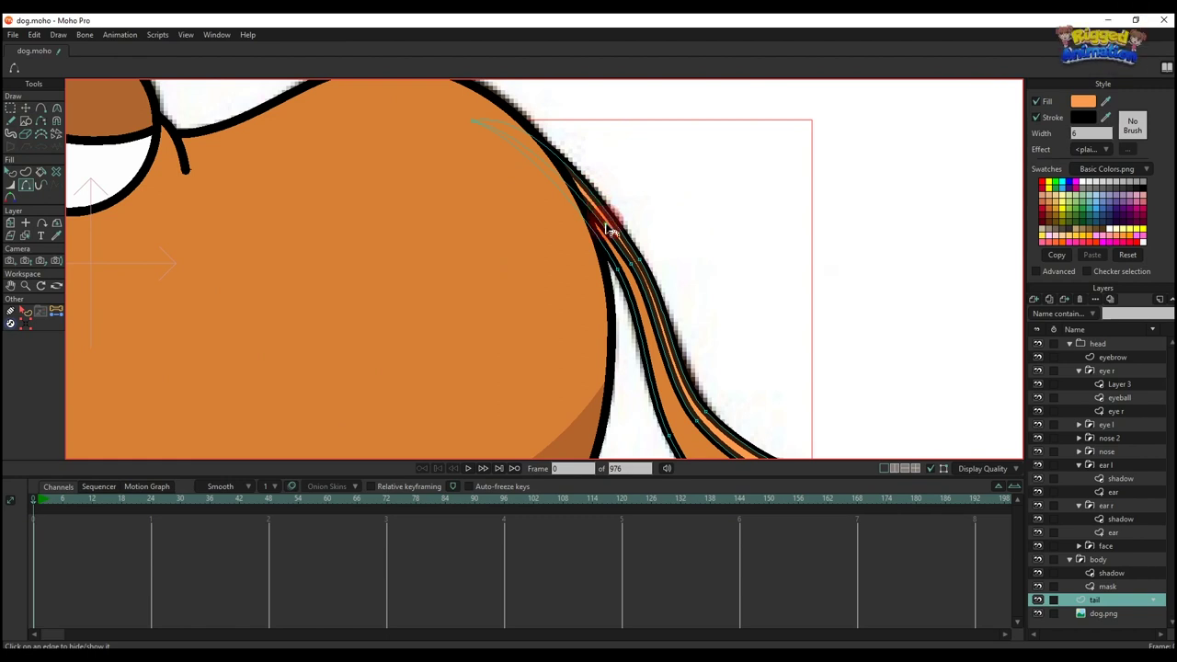
left_click(637, 284)
scroll(657, 331, "down", 3)
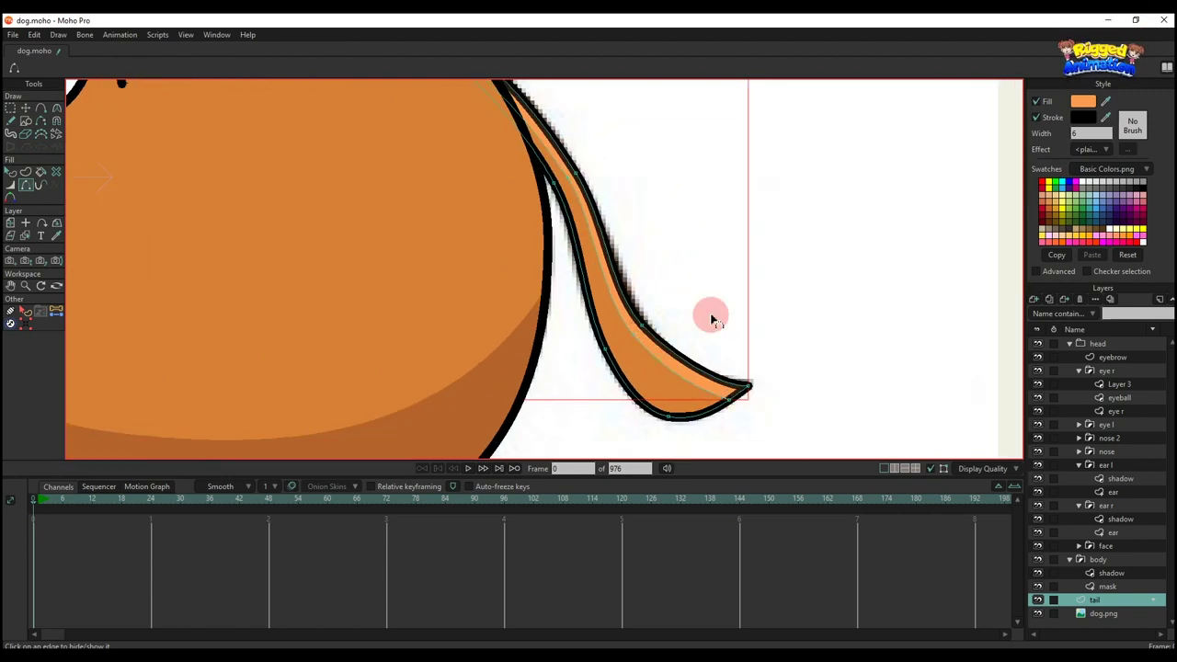
Refine the tail highlight by adjusting the inner curve's points near the tip and along the middle
key("q")
scroll(625, 283, "down", 3)
key("t")
scroll(623, 336, "up", 5)
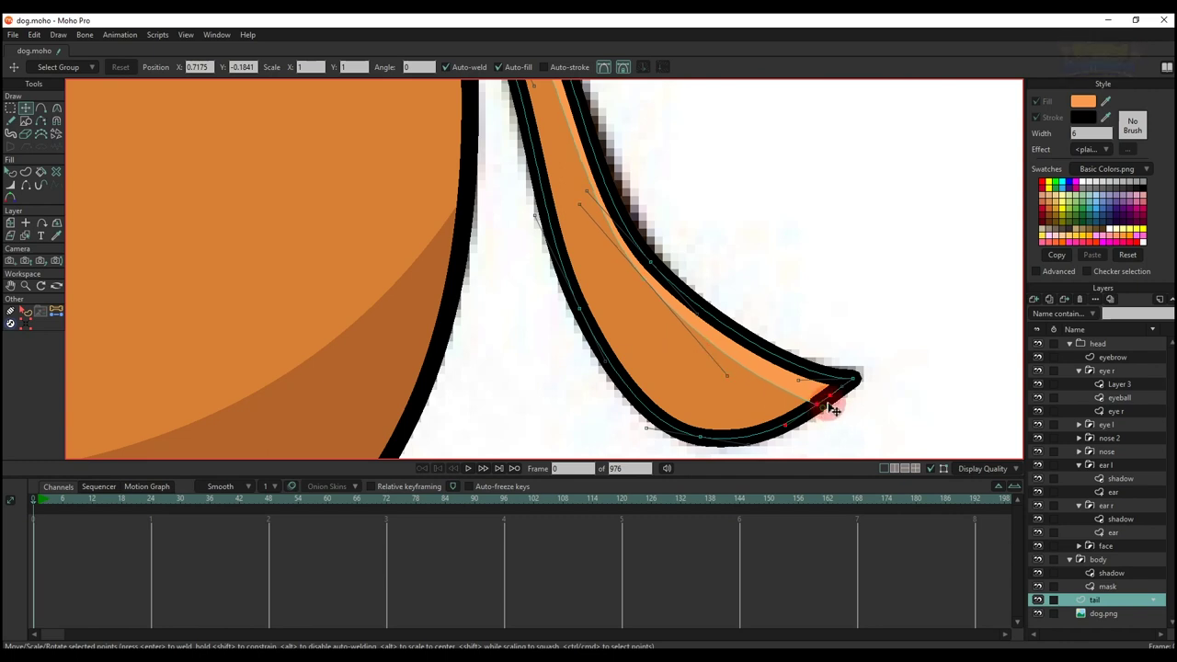
scroll(681, 359, "down", 3)
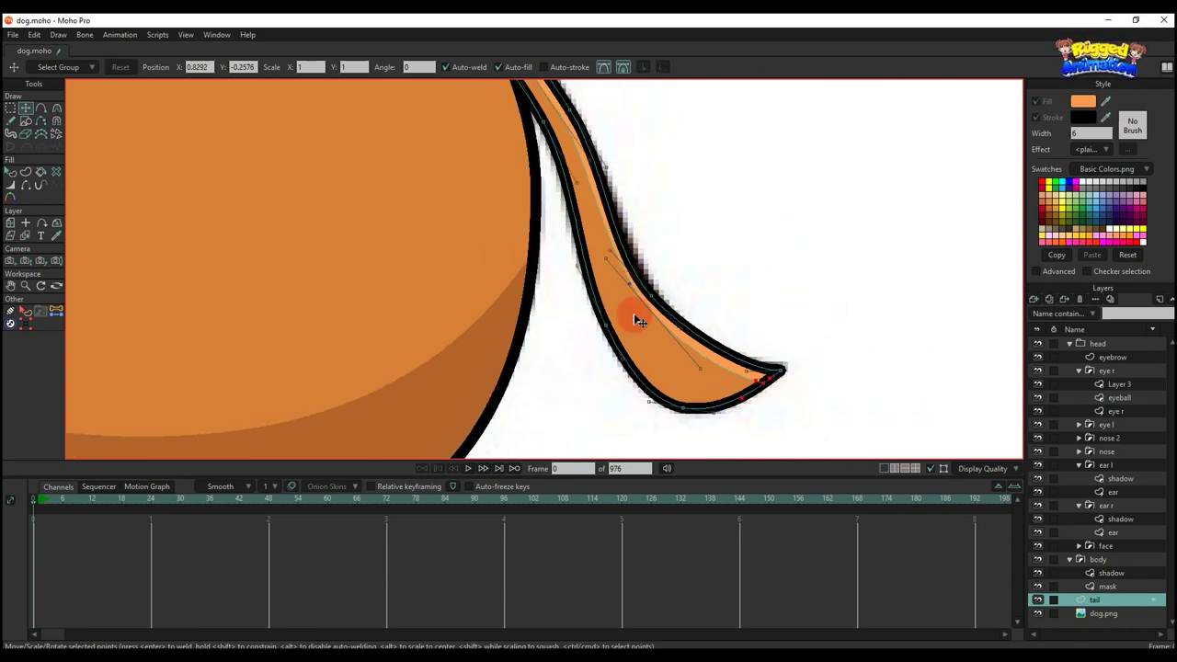
scroll(626, 309, "up", 2)
left_click(656, 381)
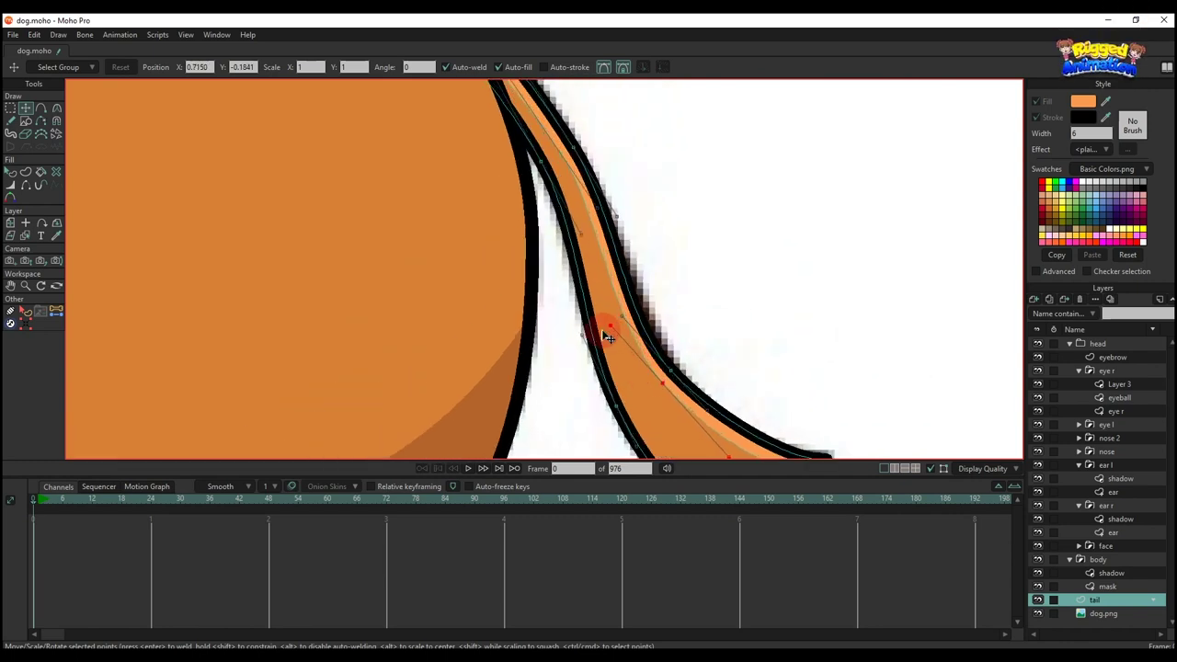
left_click_drag(565, 160, 564, 160)
scroll(598, 191, "down", 5)
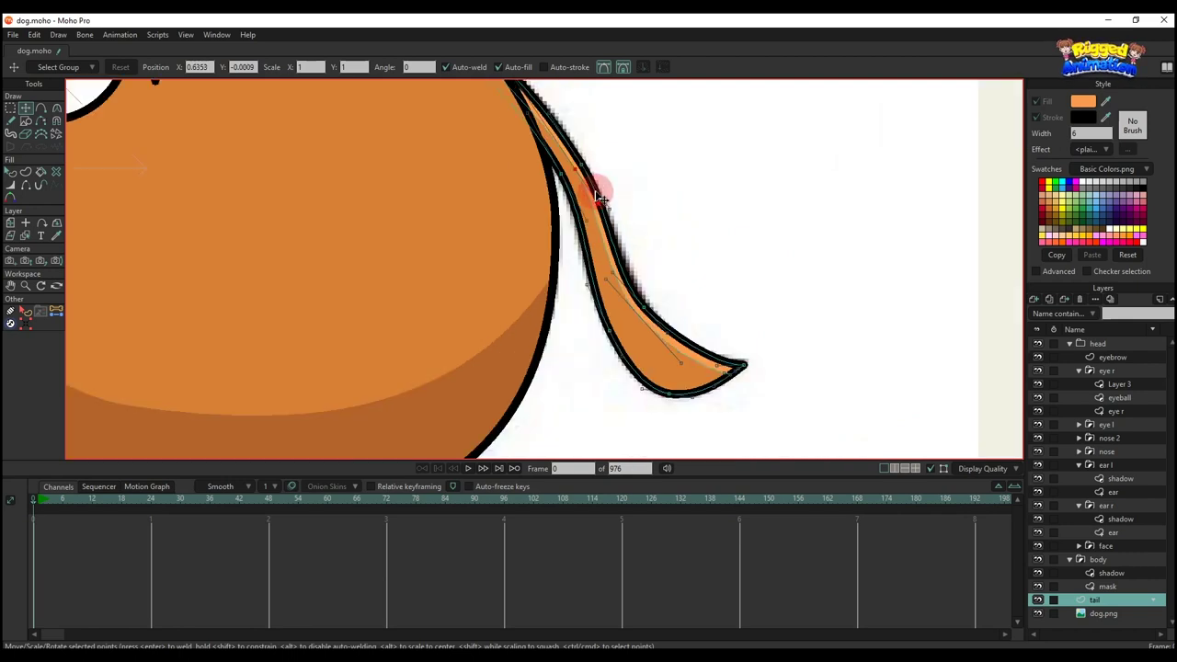
Adjust the highlight curve's handle at the tail's root to shape the strip where it meets the body
key("q")
key("t")
scroll(549, 134, "up", 2)
scroll(552, 138, "down", 2)
scroll(539, 178, "up", 2)
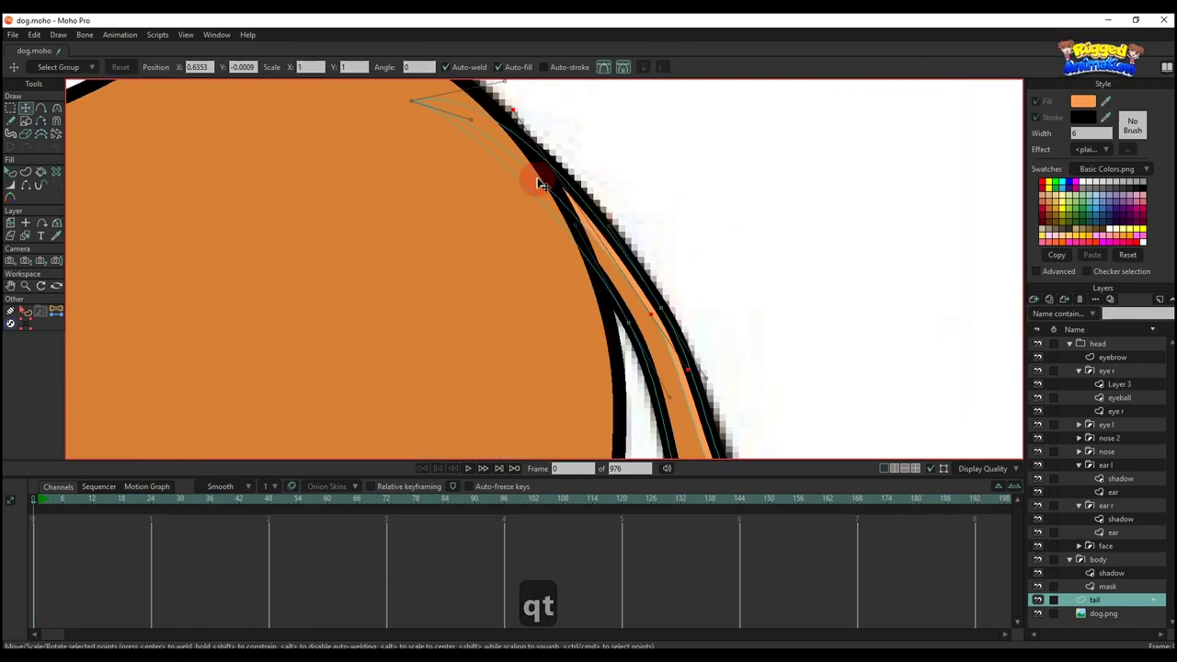
left_click(419, 104)
left_click_drag(425, 104, 465, 111)
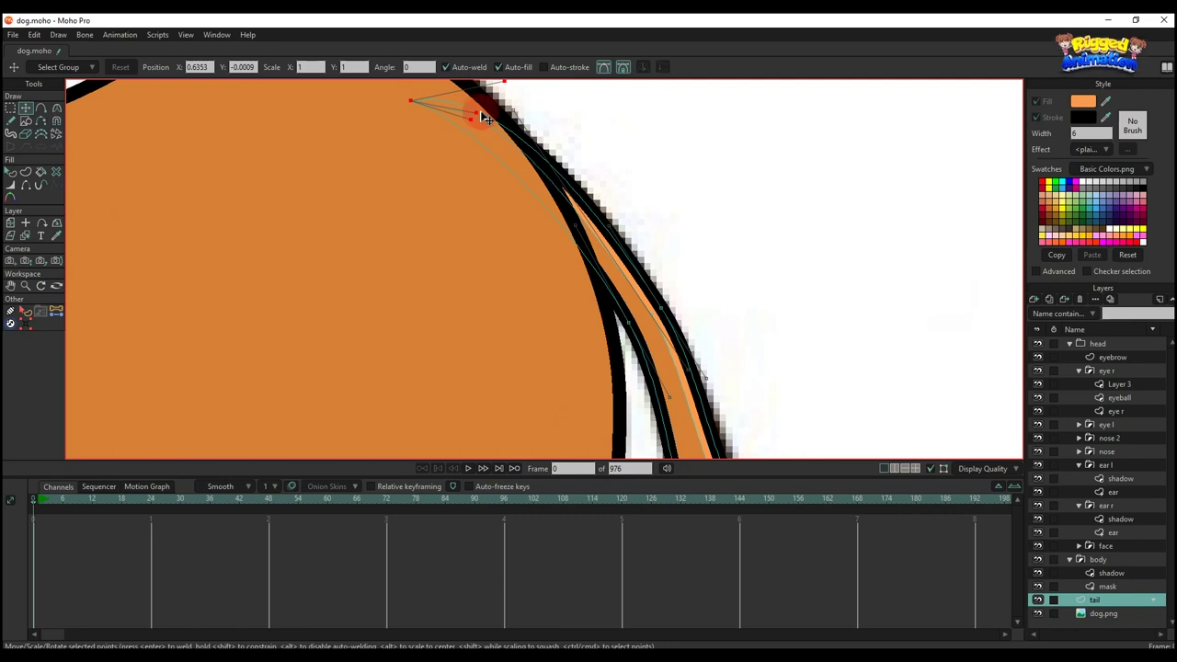
scroll(636, 270, "down", 3)
key("q")
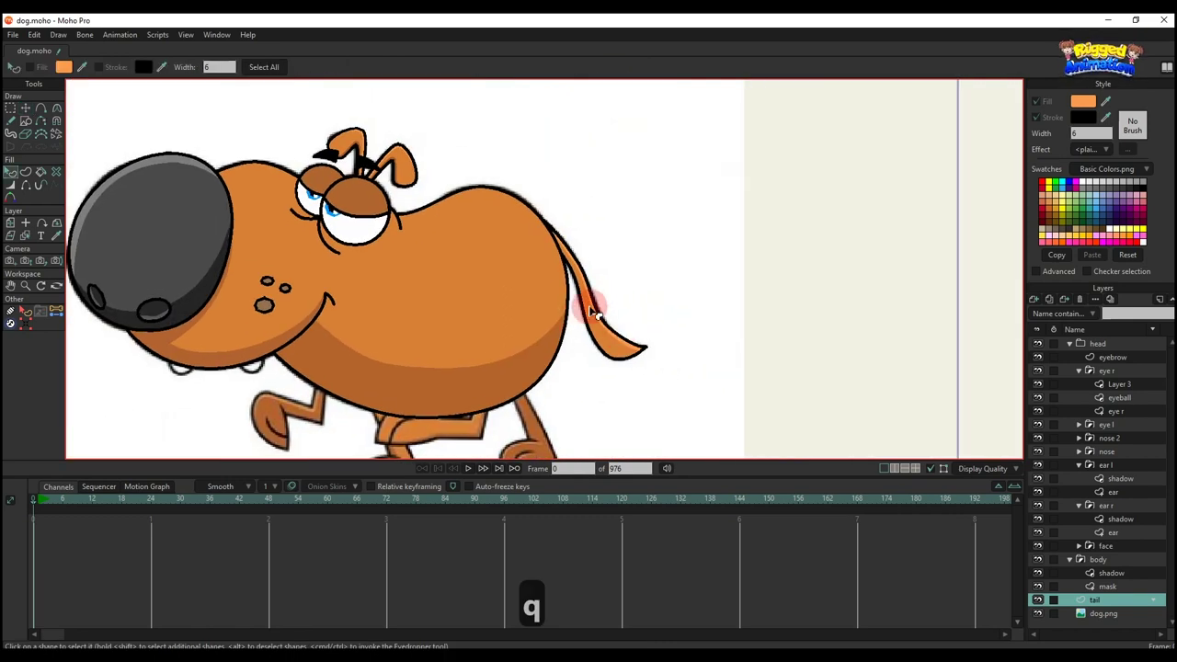
Add points for a second inner curve following the tail's lower edge from near the tip up toward the root
scroll(593, 301, "up", 3)
scroll(593, 301, "down", 1)
key("g")
scroll(592, 359, "up", 3)
key("a")
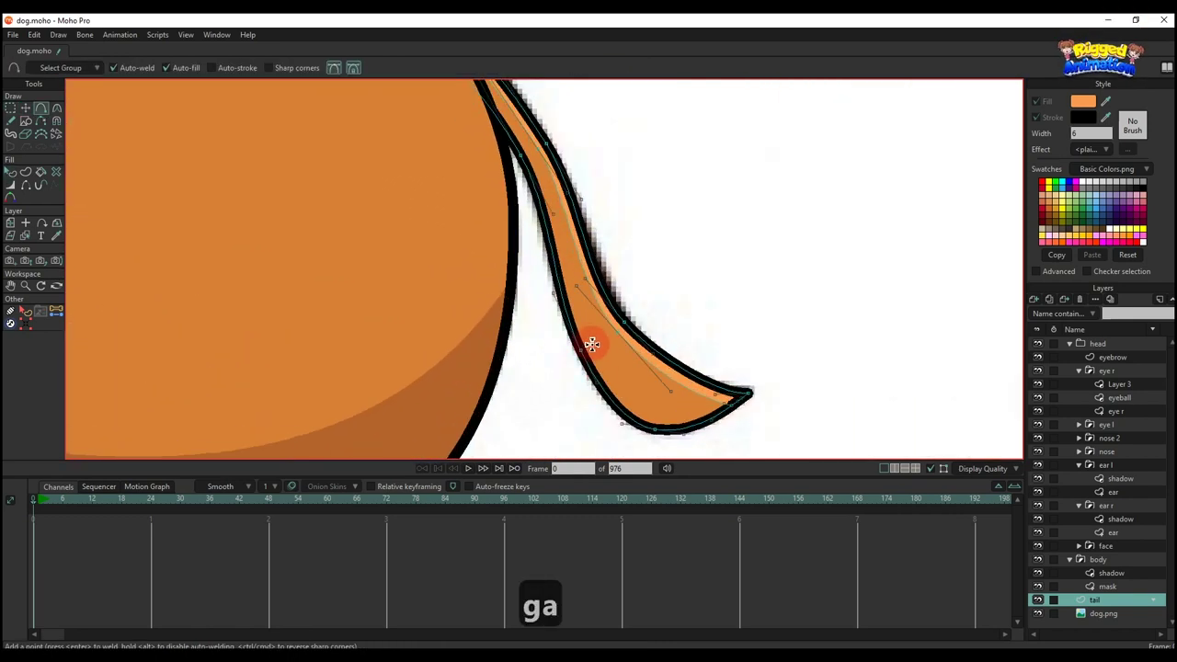
left_click(650, 401)
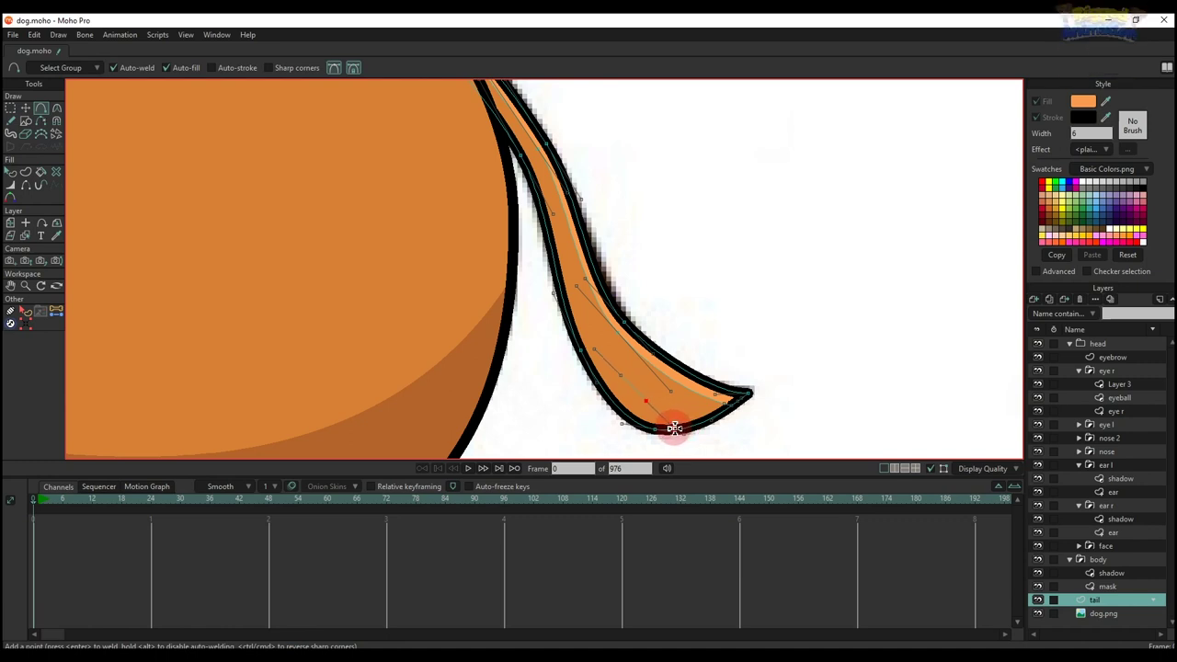
left_click(602, 370)
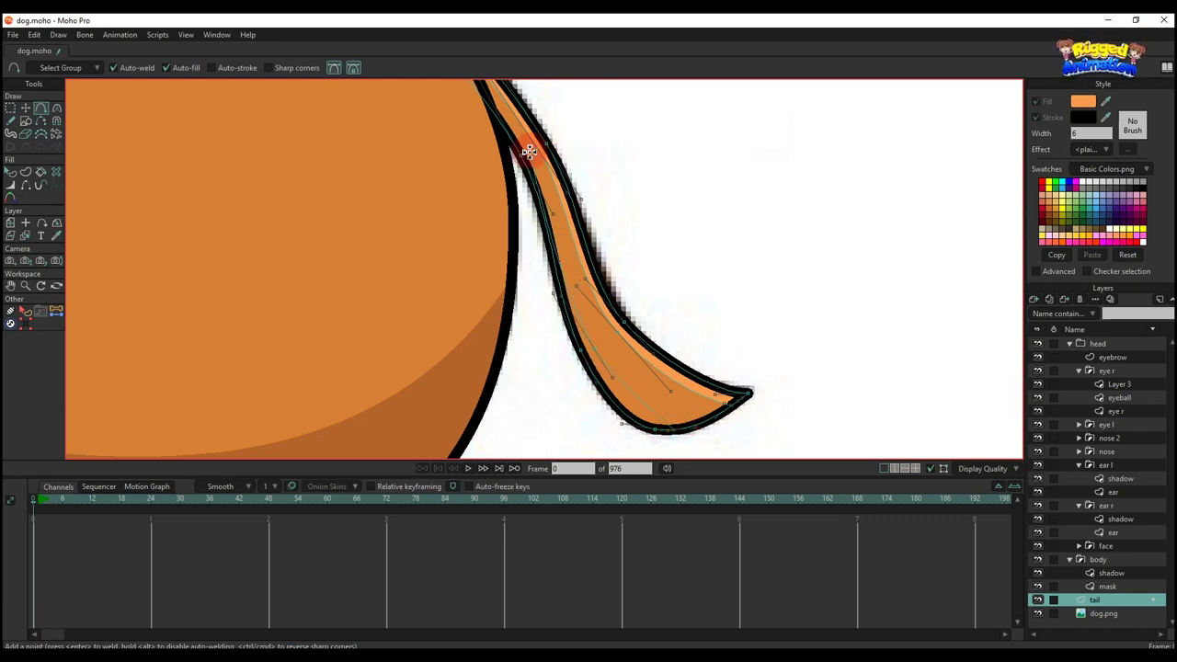
scroll(529, 151, "down", 1)
left_click_drag(530, 152, 615, 289)
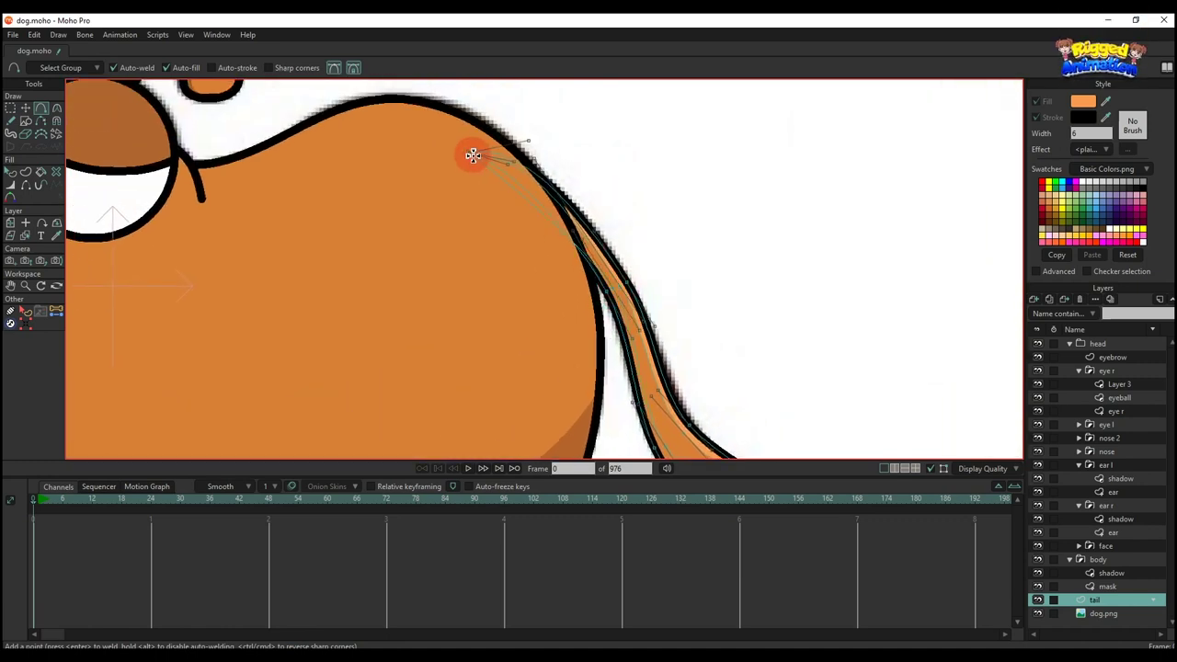
Adjust the second inner curve's points at the tail's root and along its lower edge to shape the shadow strip
key("t")
scroll(635, 239, "up", 4)
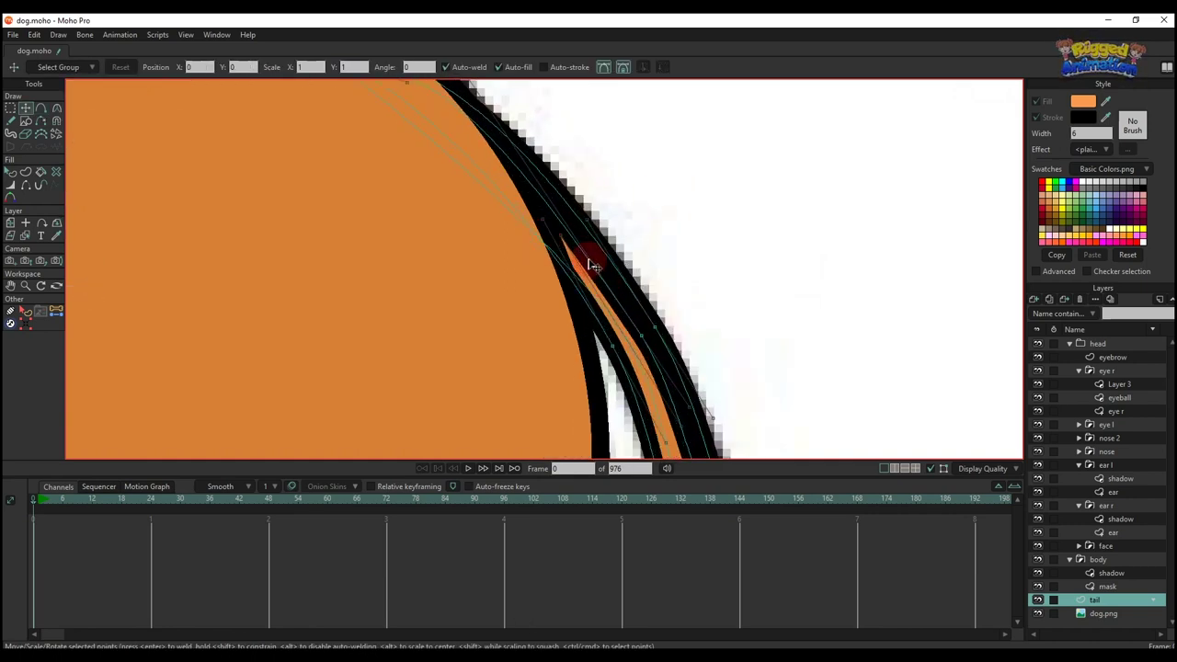
left_click_drag(511, 145, 403, 177)
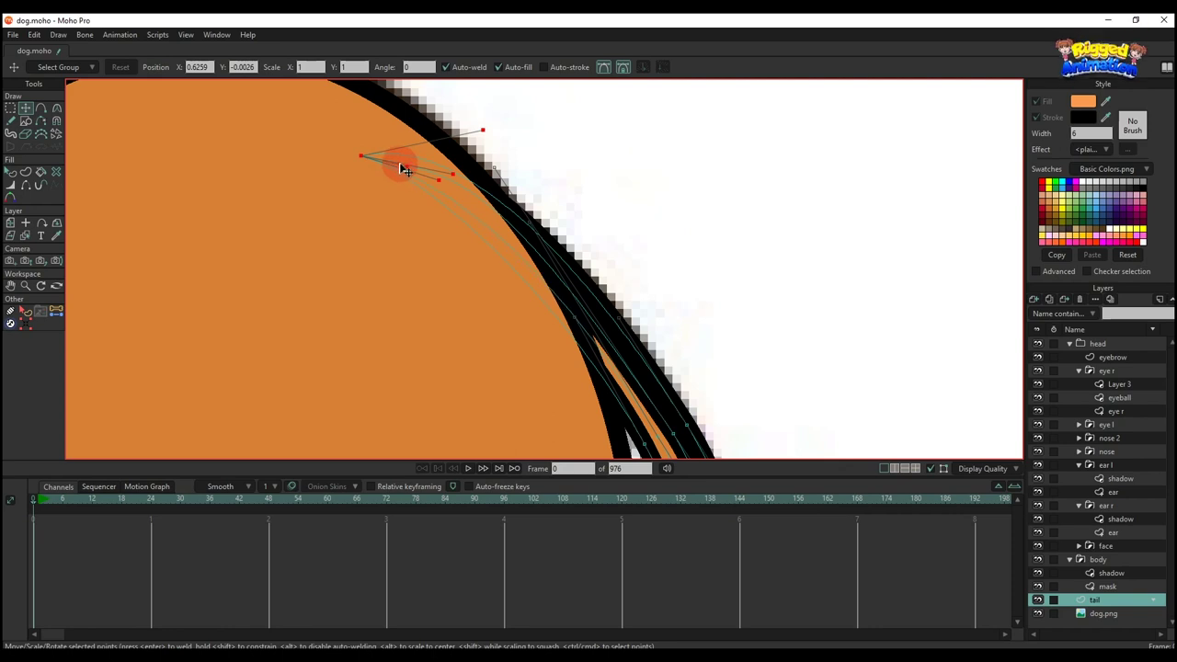
scroll(515, 275, "down", 3)
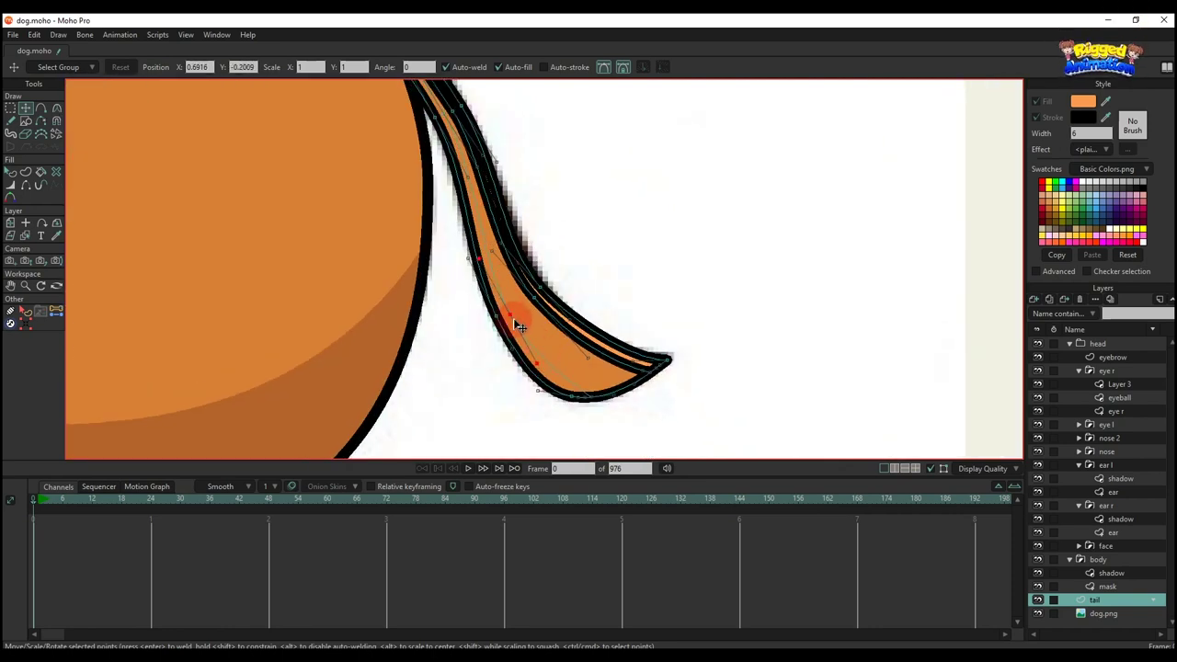
Create a shape from the tail's lower strip and fill it with the darker orange sampled from the ear's shadow
key("g")
scroll(515, 303, "down", 2)
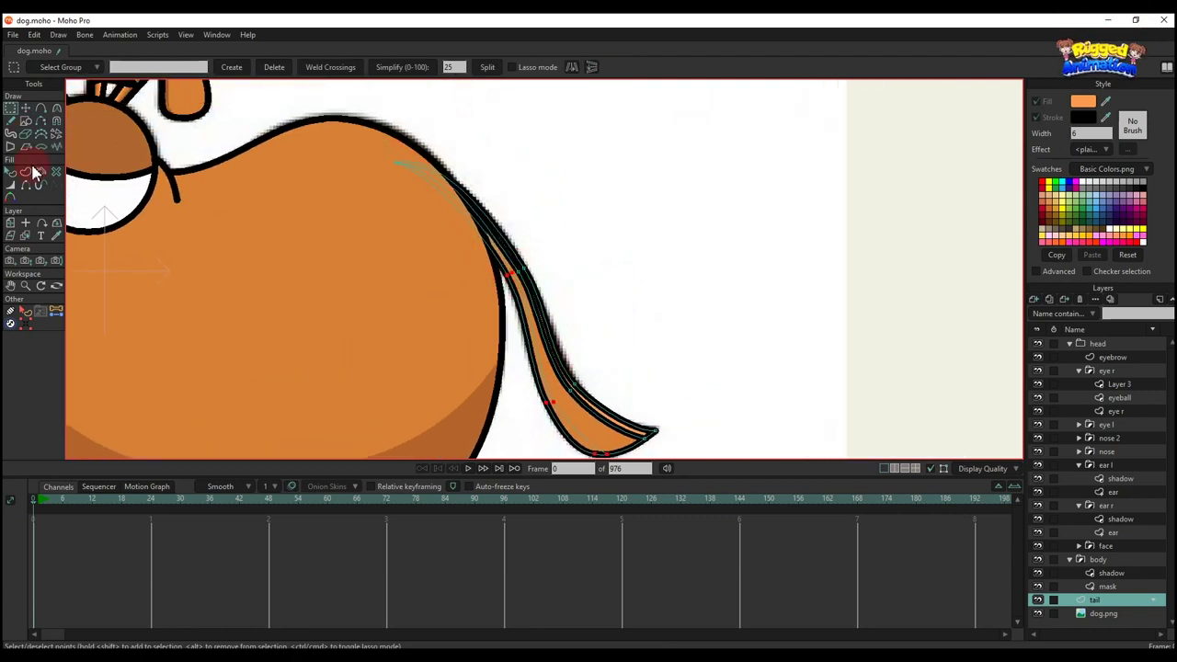
left_click_drag(370, 143, 403, 182)
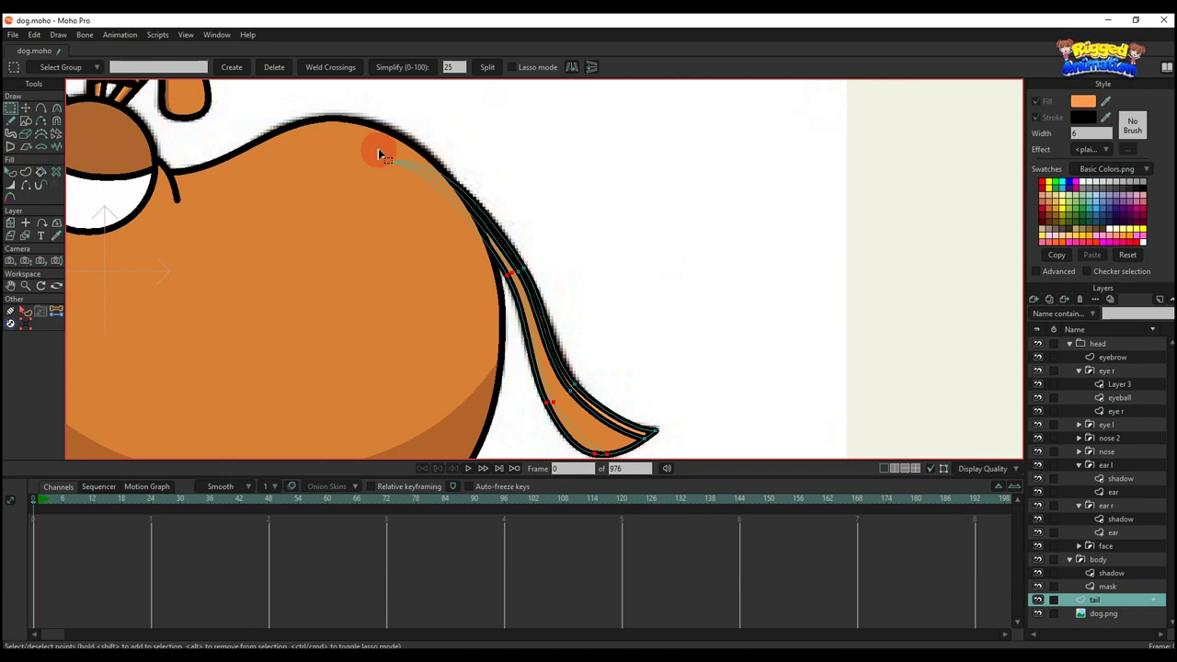
left_click(26, 173)
left_click(144, 69)
scroll(472, 265, "down", 4)
left_click_drag(472, 265, 662, 292)
scroll(498, 208, "up", 5)
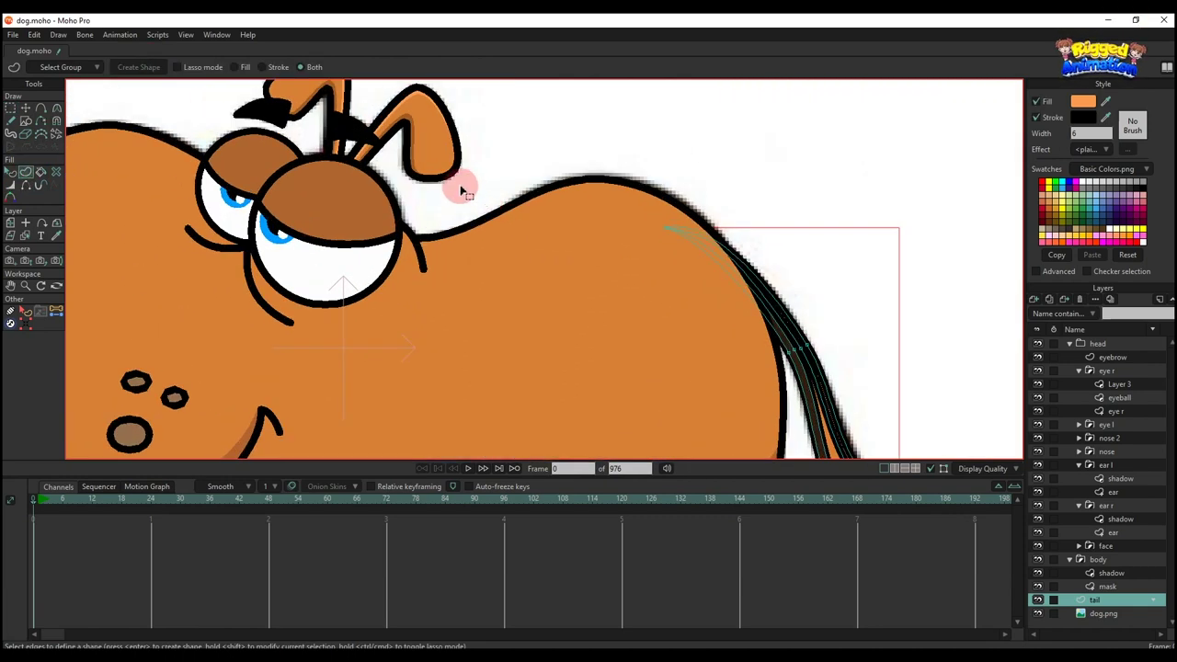
scroll(465, 191, "up", 3)
left_click_drag(480, 174, 369, 154)
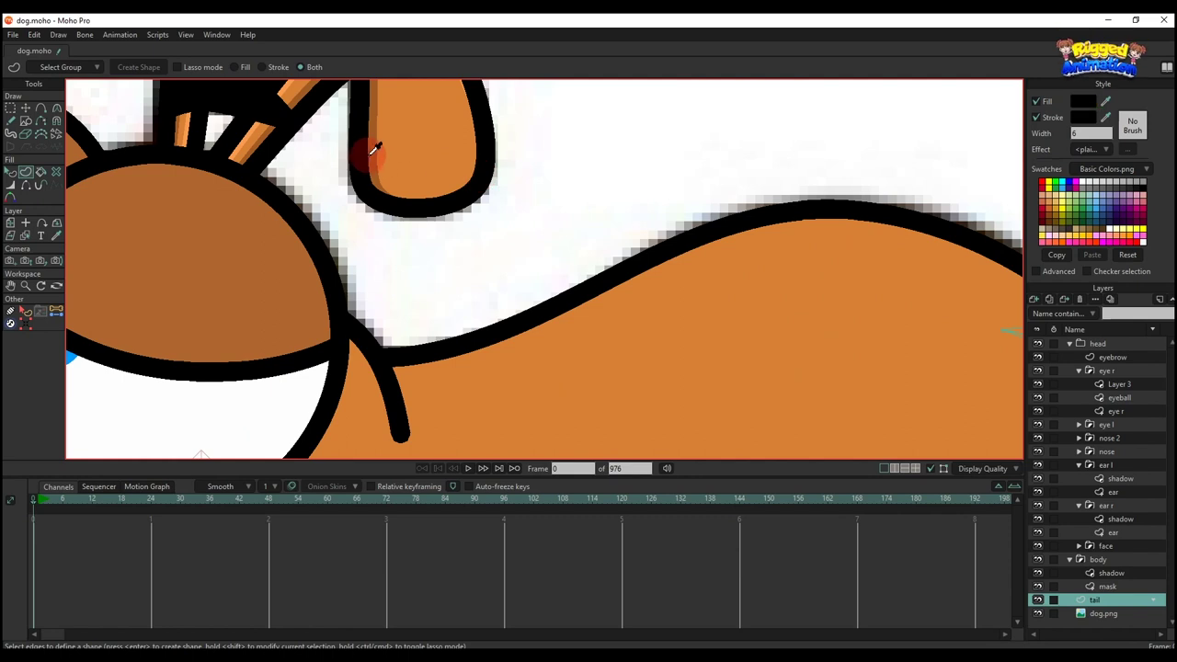
key("q")
scroll(625, 176, "down", 5)
key("g")
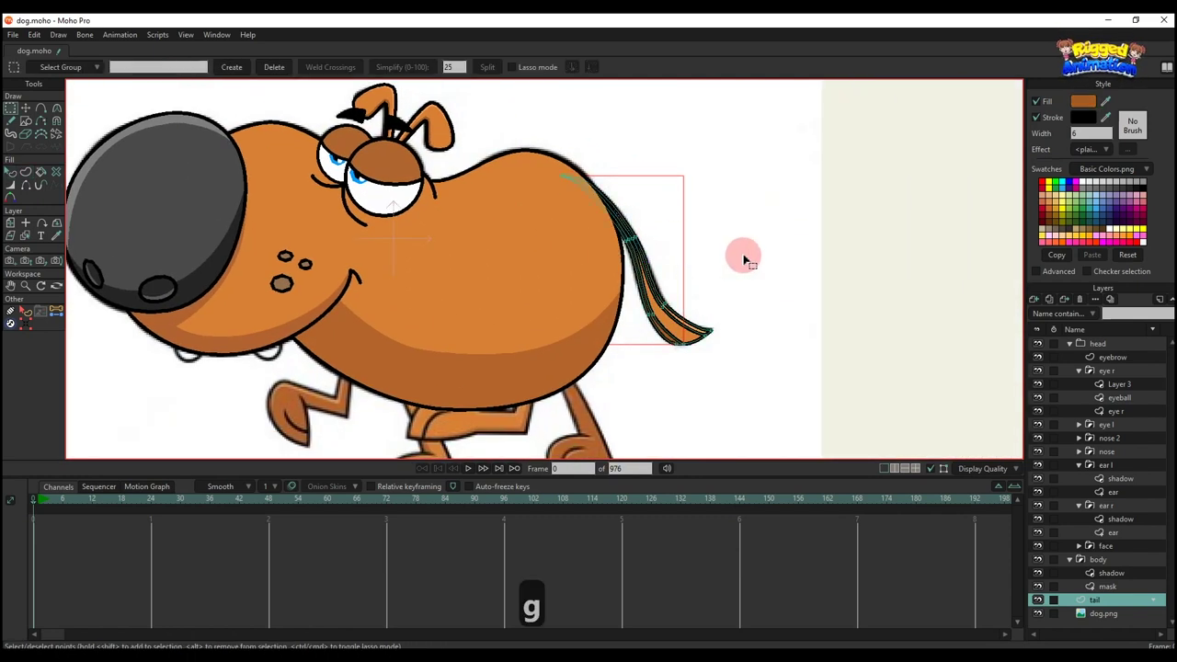
Hide the stroke along the inner edge of the tail's lower shadow strip
left_click(26, 185)
scroll(698, 316, "up", 5)
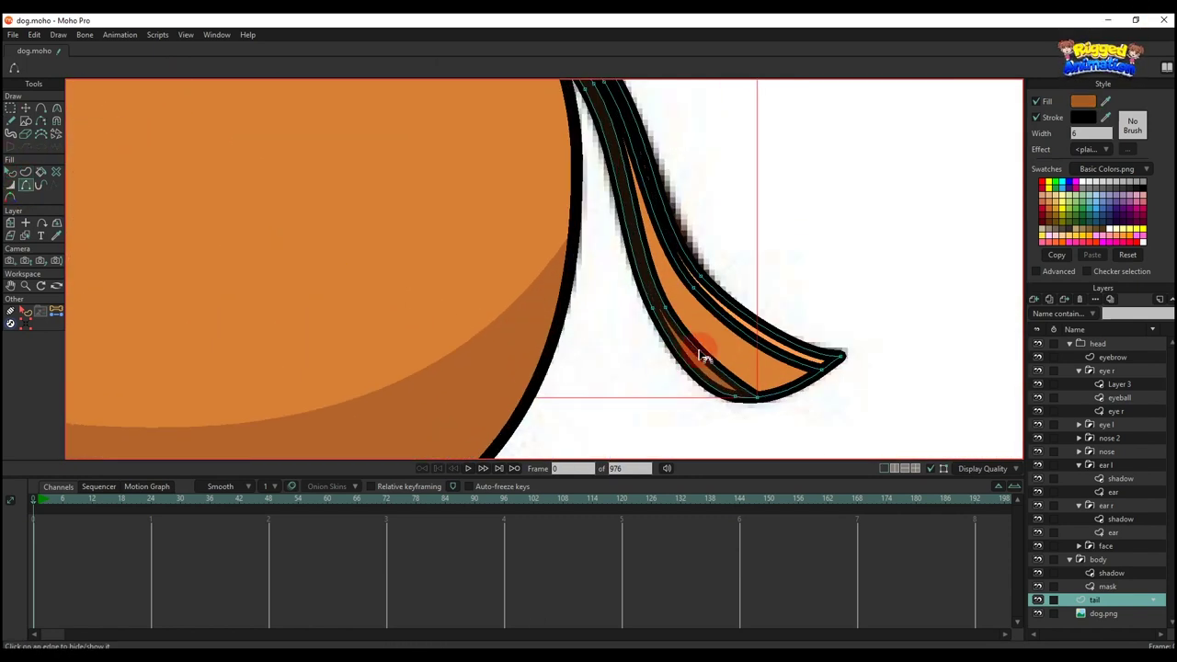
scroll(662, 303, "down", 5)
scroll(616, 148, "up", 5)
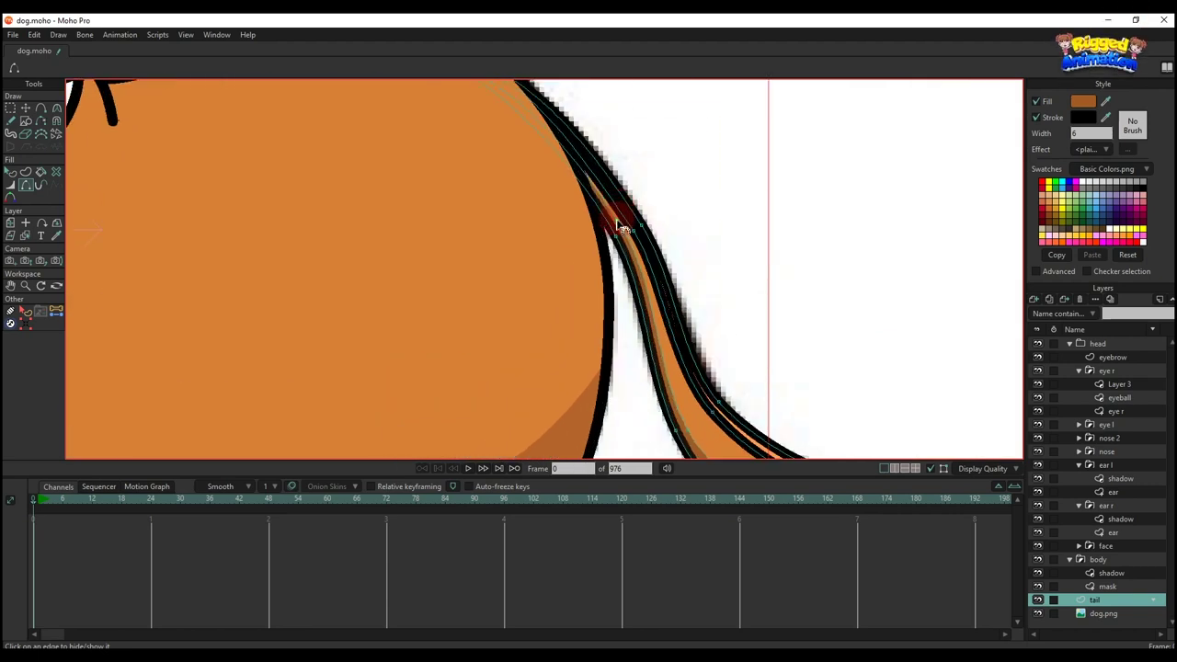
scroll(618, 225, "down", 5)
key("q")
scroll(718, 225, "down", 3)
key("t")
scroll(662, 296, "up", 3)
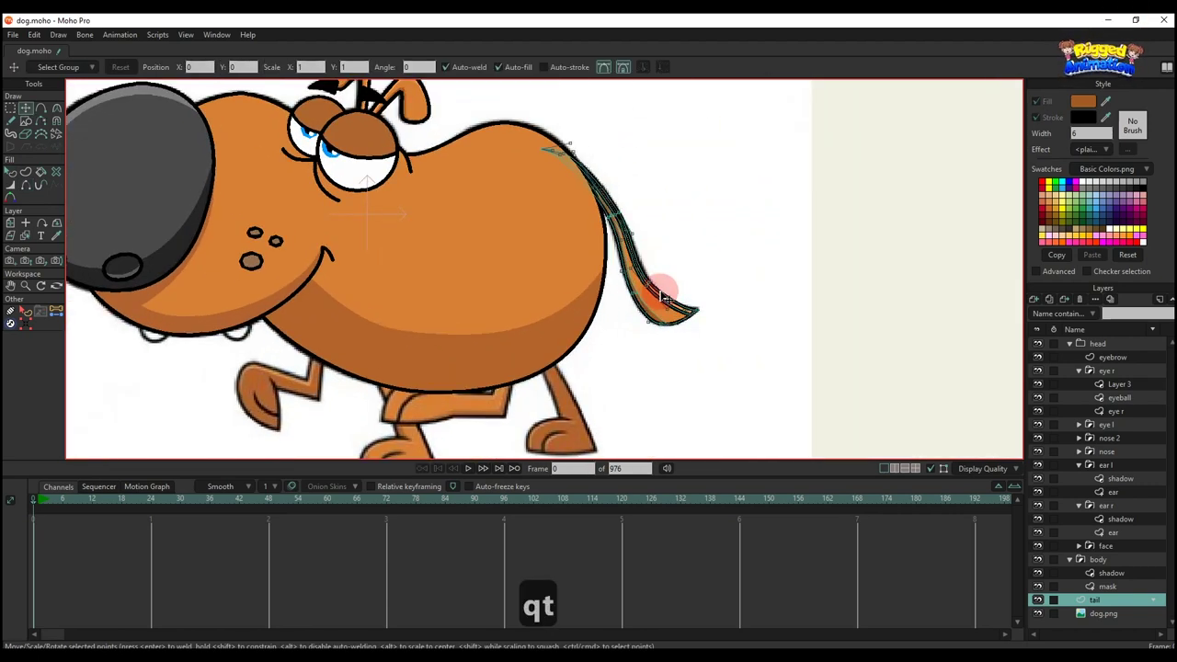
Hide the remaining black stroke along the inner edge of the tail's upper highlight strip
scroll(662, 296, "up", 3)
key("q")
left_click(25, 185)
scroll(649, 282, "up", 3)
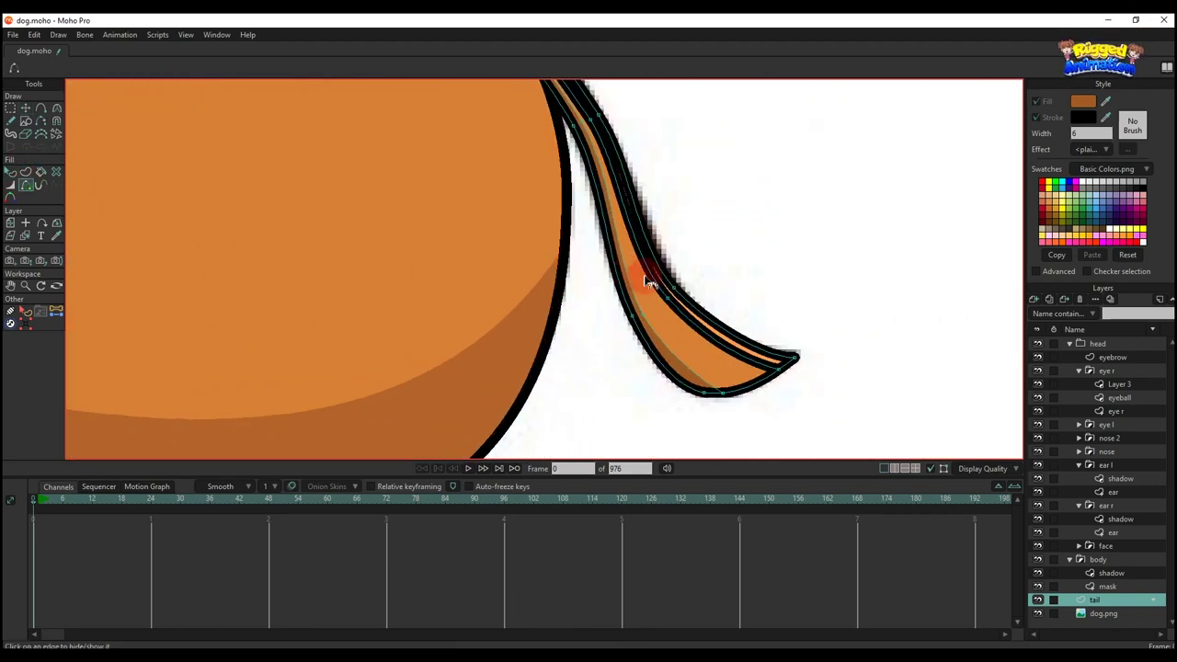
left_click(649, 283)
scroll(662, 294, "down", 3)
left_click(677, 184)
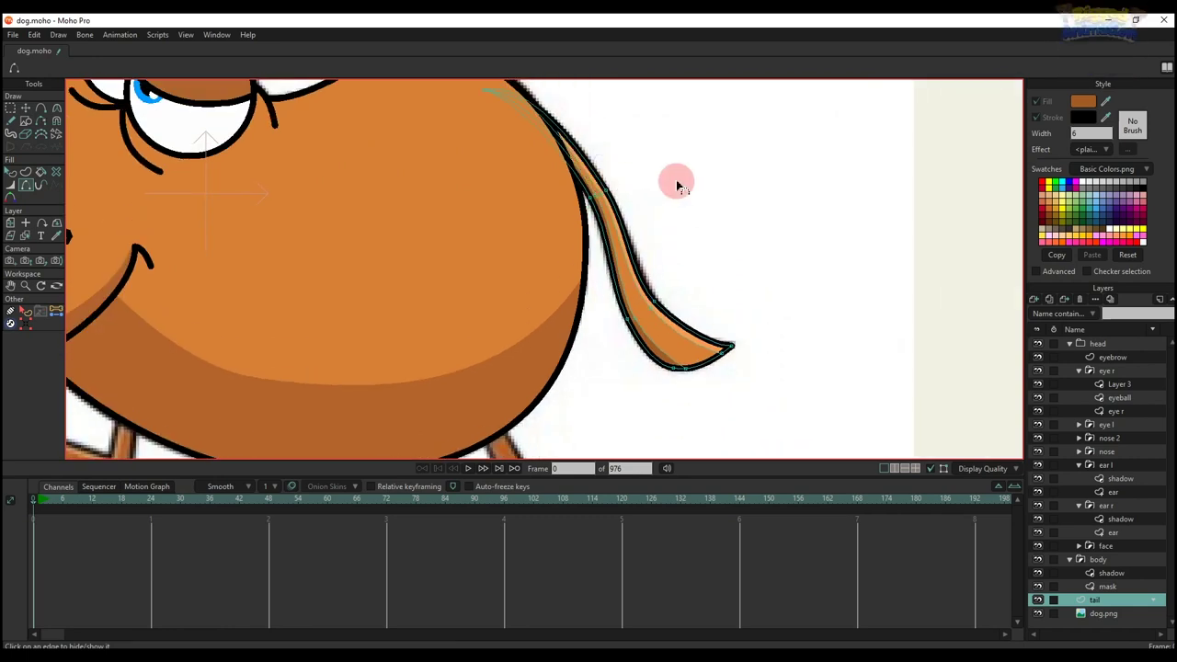
Refine the tail shadow's inner curve near the tip and the root, and save the file
key("q")
key("t")
scroll(662, 307, "up", 3)
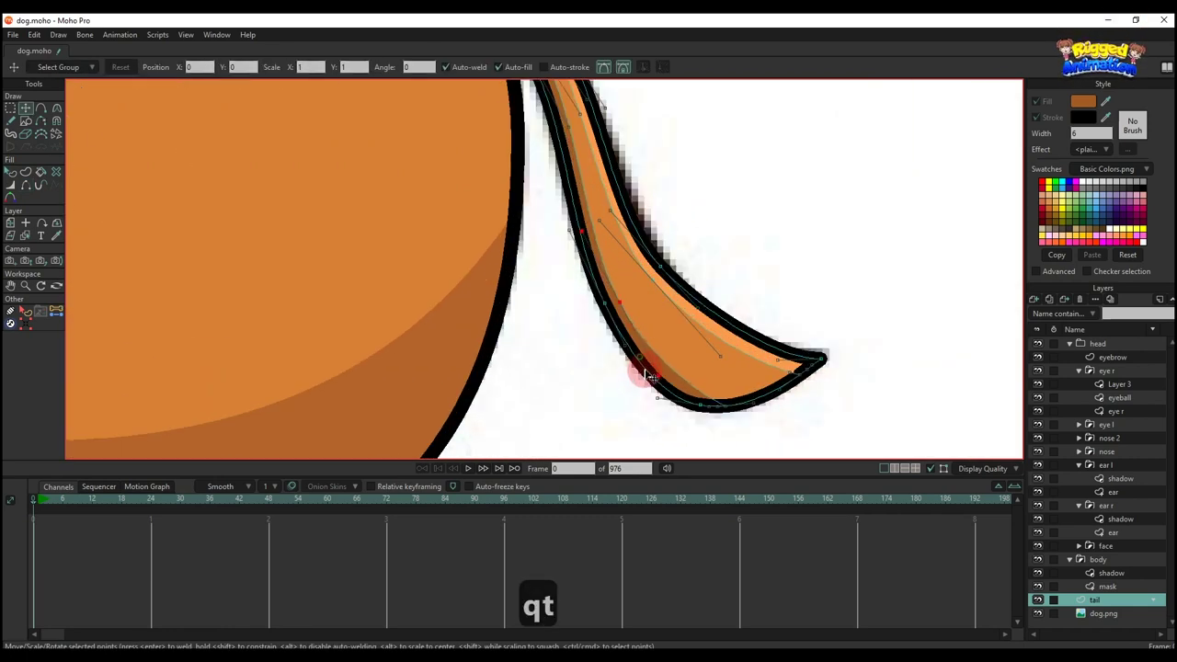
left_click_drag(646, 371, 645, 374)
scroll(625, 350, "down", 3)
key("q")
key("t")
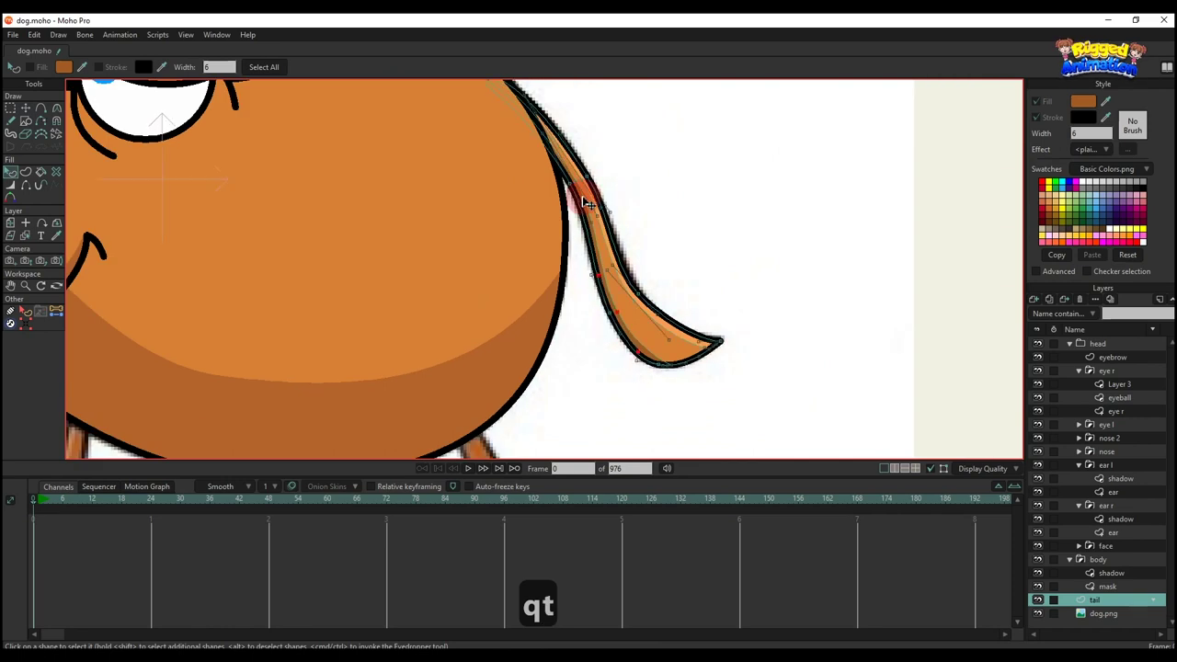
scroll(584, 189, "up", 3)
left_click(581, 184)
key("q")
scroll(634, 258, "down", 3)
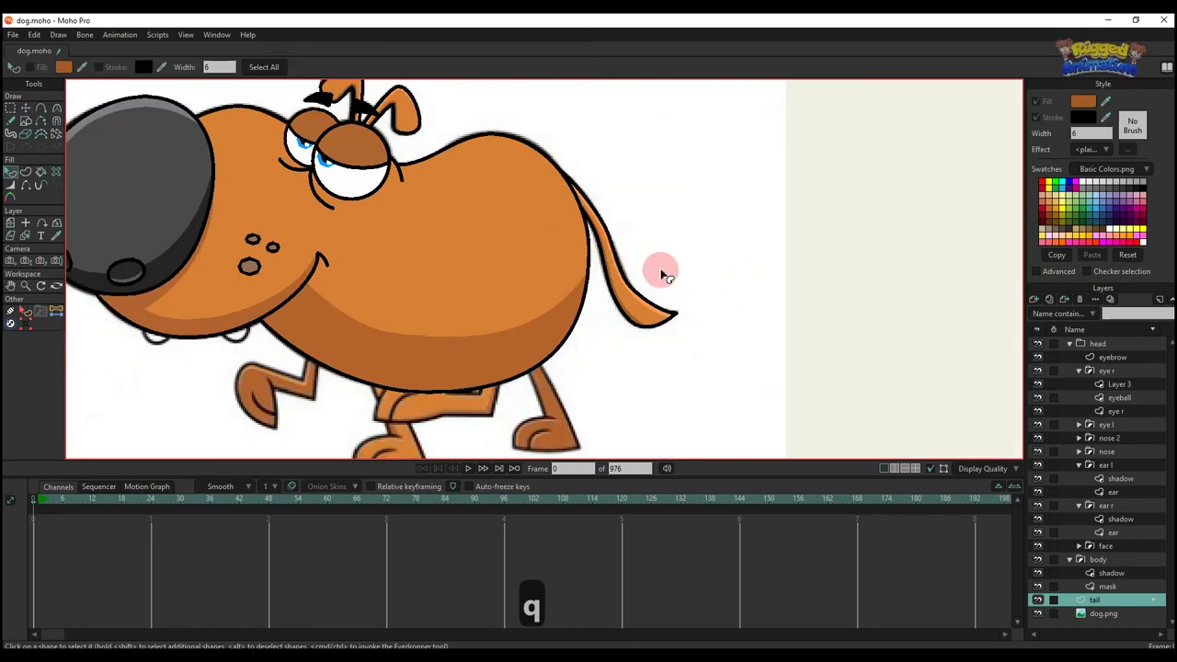
scroll(699, 331, "down", 1)
key("ctrl+s")
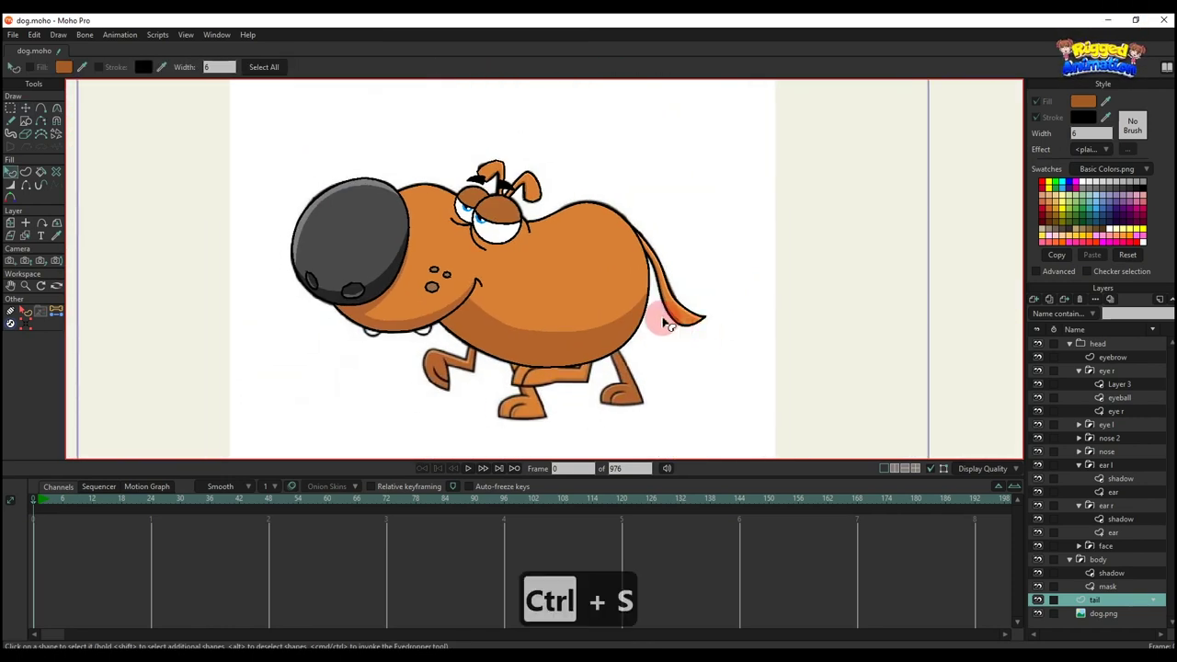
Combine the head, body and tail layers into one group named dog
left_click(1079, 344)
left_click(1070, 357)
scroll(740, 361, "down", 1)
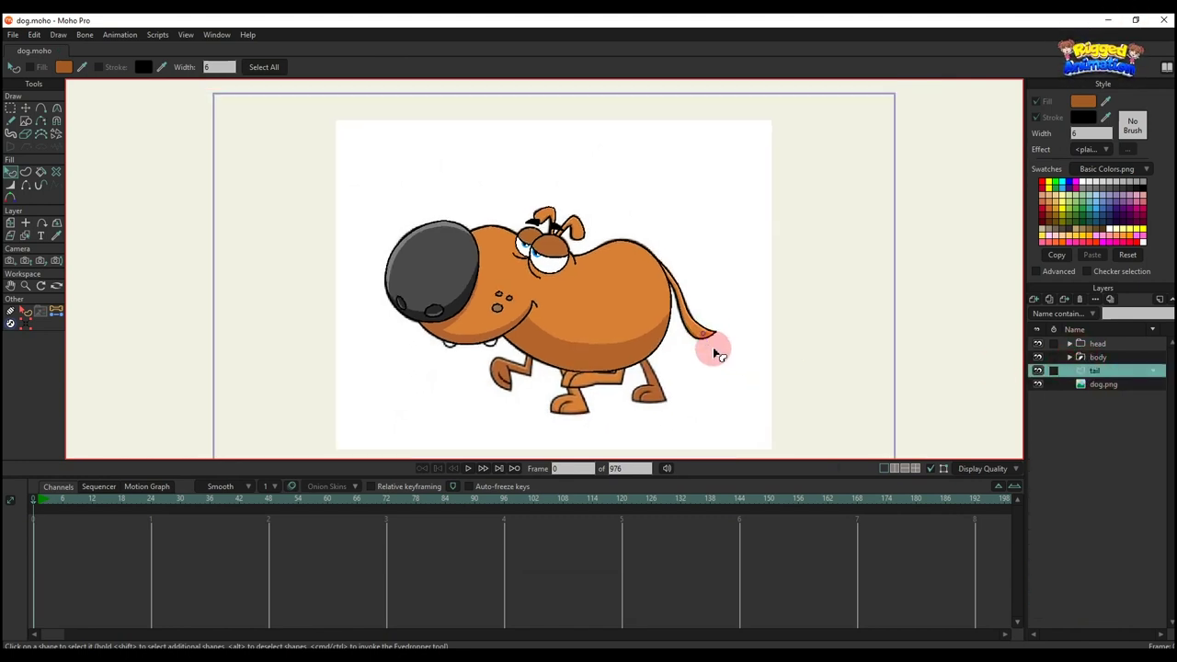
scroll(716, 354, "up", 2)
left_click(1113, 347, "shift")
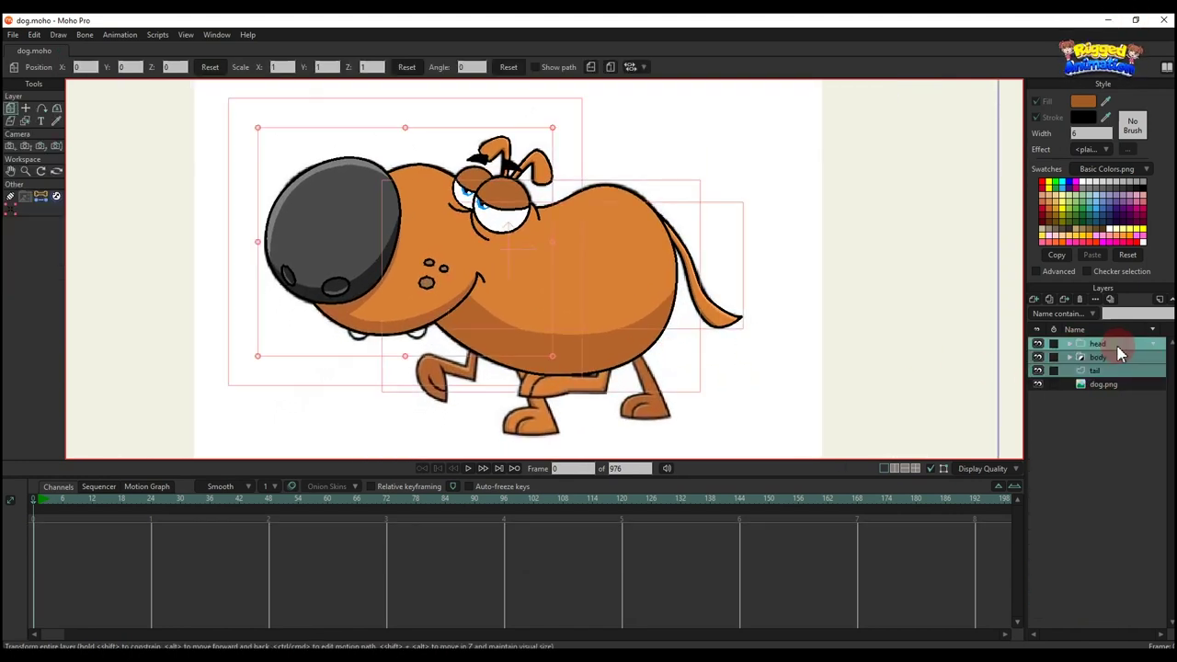
right_click(1114, 345)
left_click(1078, 344)
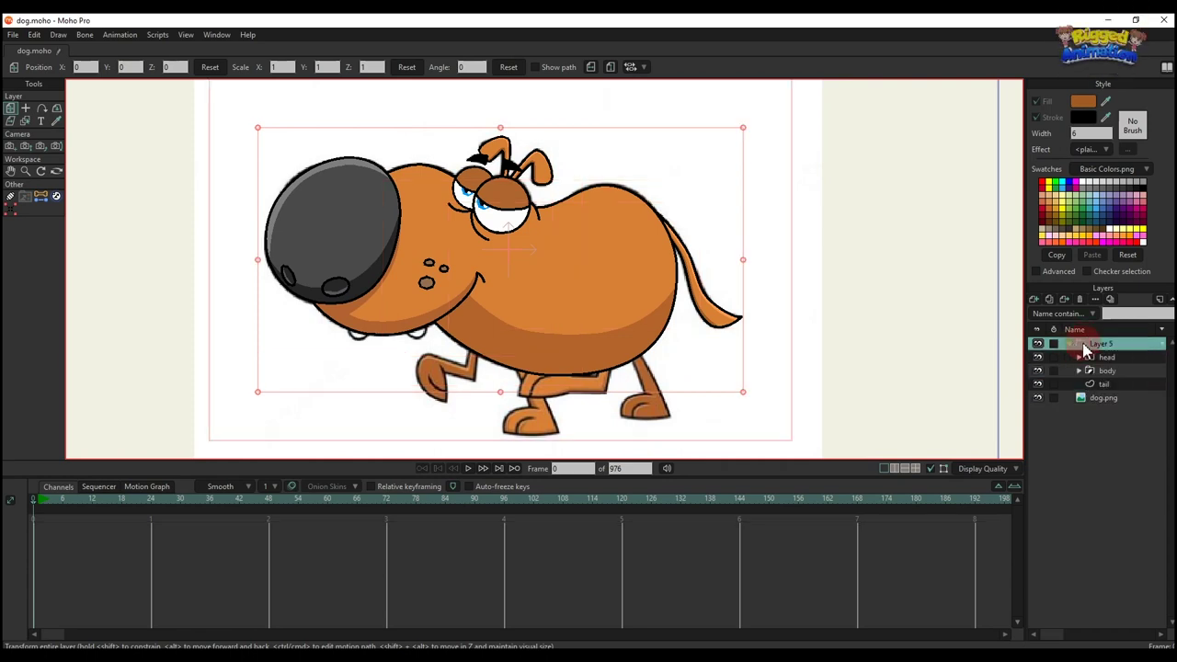
left_click(1071, 344)
double_click(1100, 344)
type("dog")
key("Return")
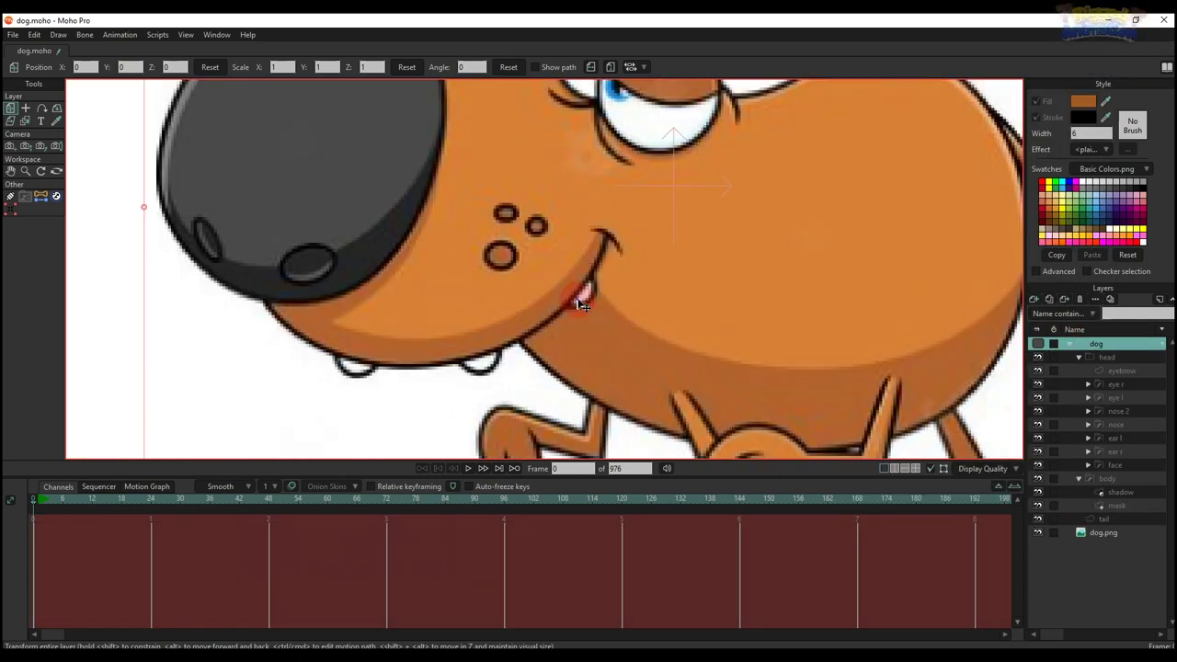
Add a new vector layer inside the face group, directly beneath the mask layer
left_click(1117, 532)
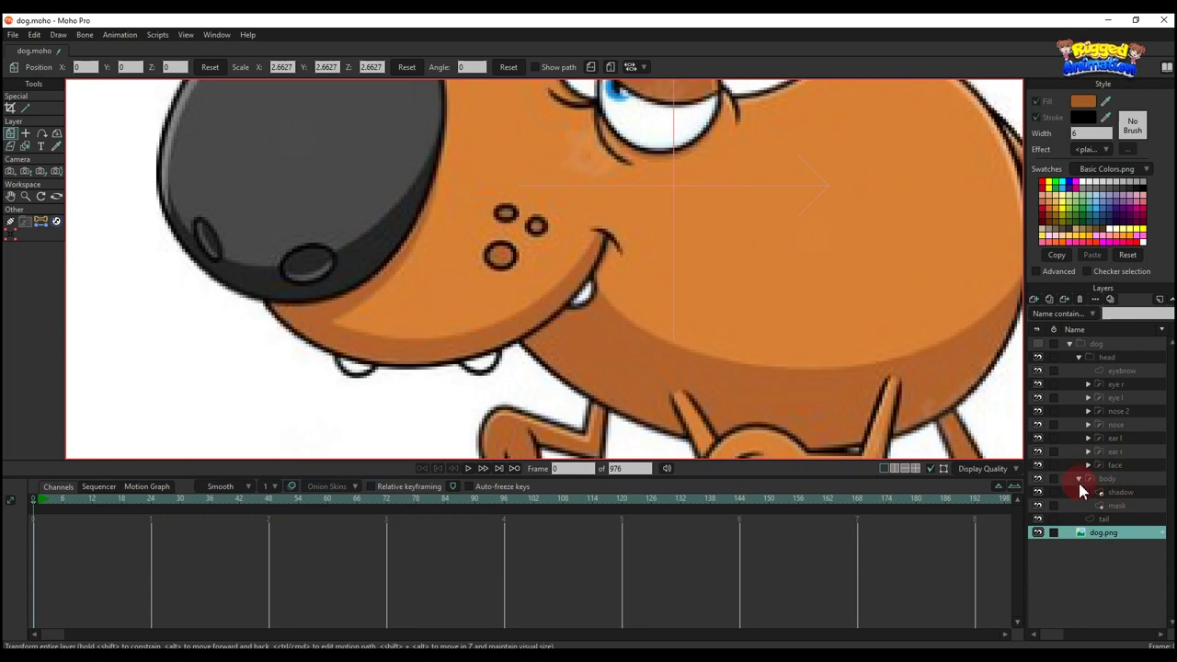
left_click(1079, 479)
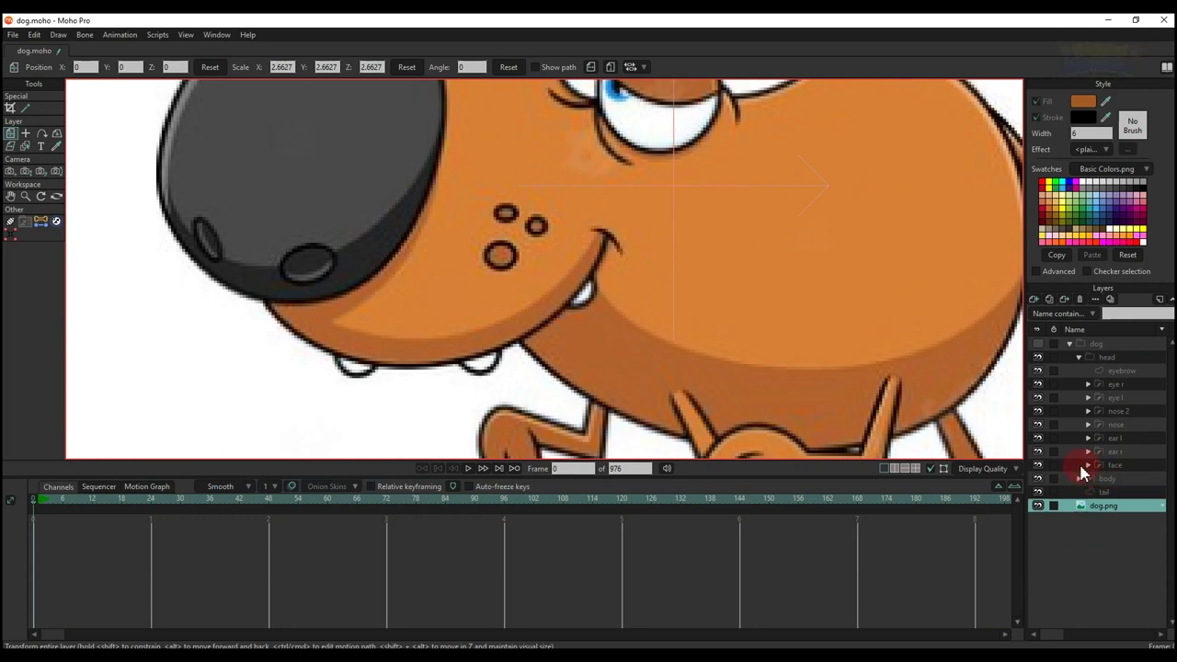
left_click(1127, 491)
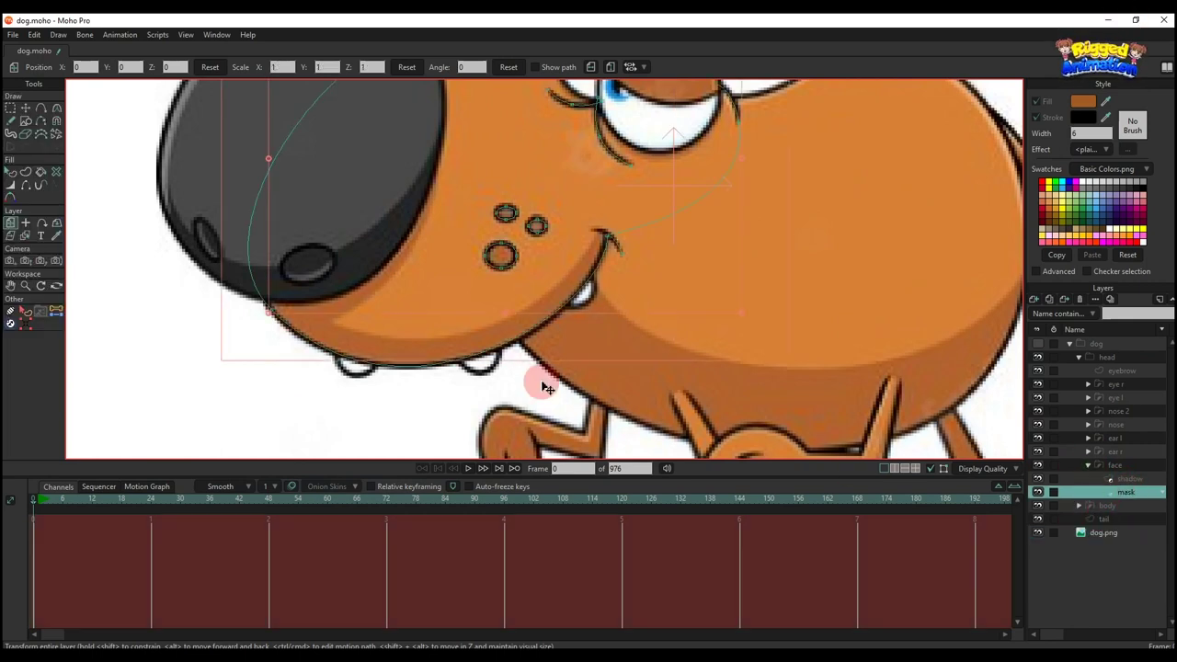
left_click(1036, 302)
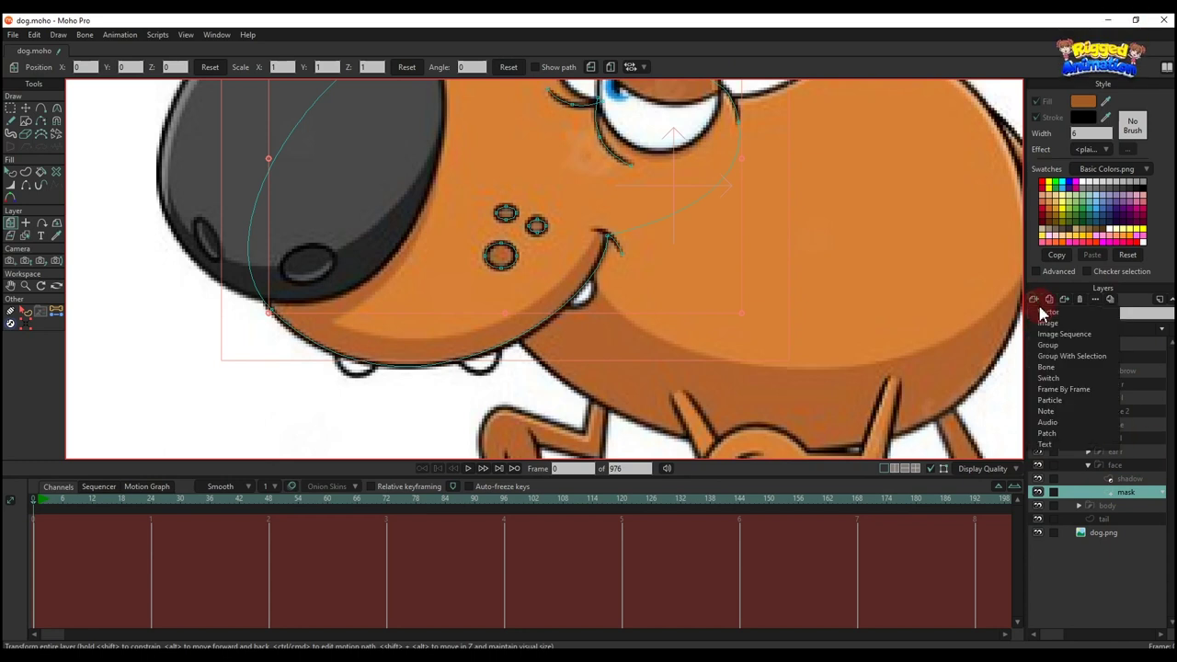
left_click(1049, 312)
left_click_drag(1124, 504, 1126, 487)
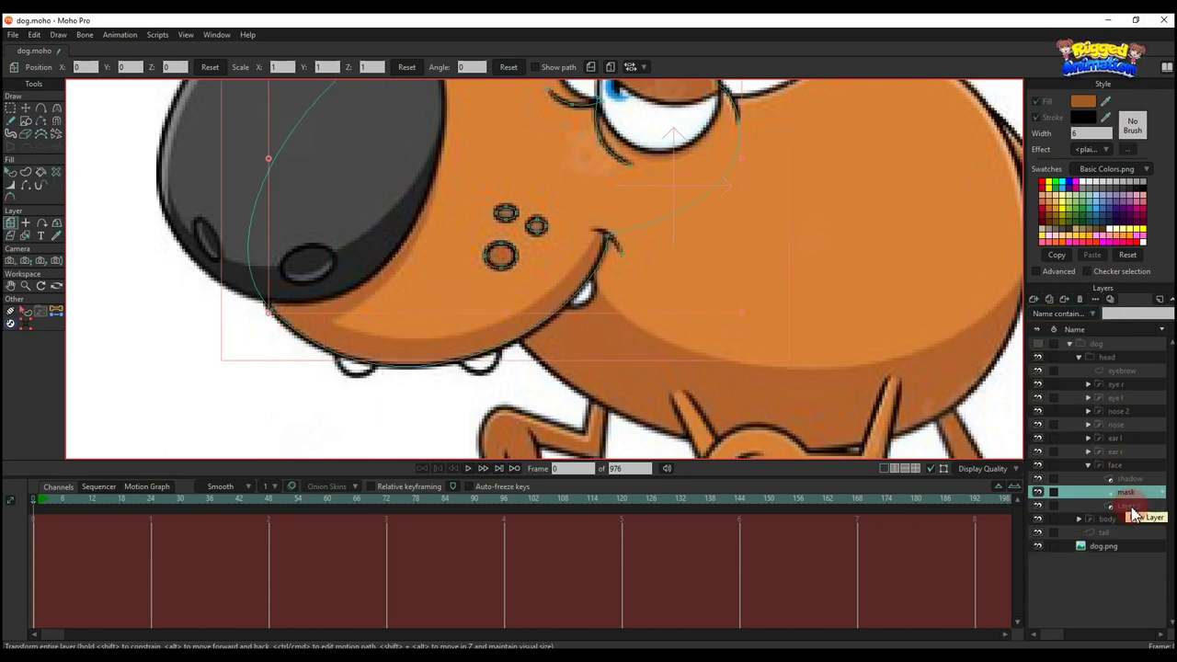
left_click(1134, 508)
Exclude the new face layer from masking and name it teeth
right_click(1138, 518)
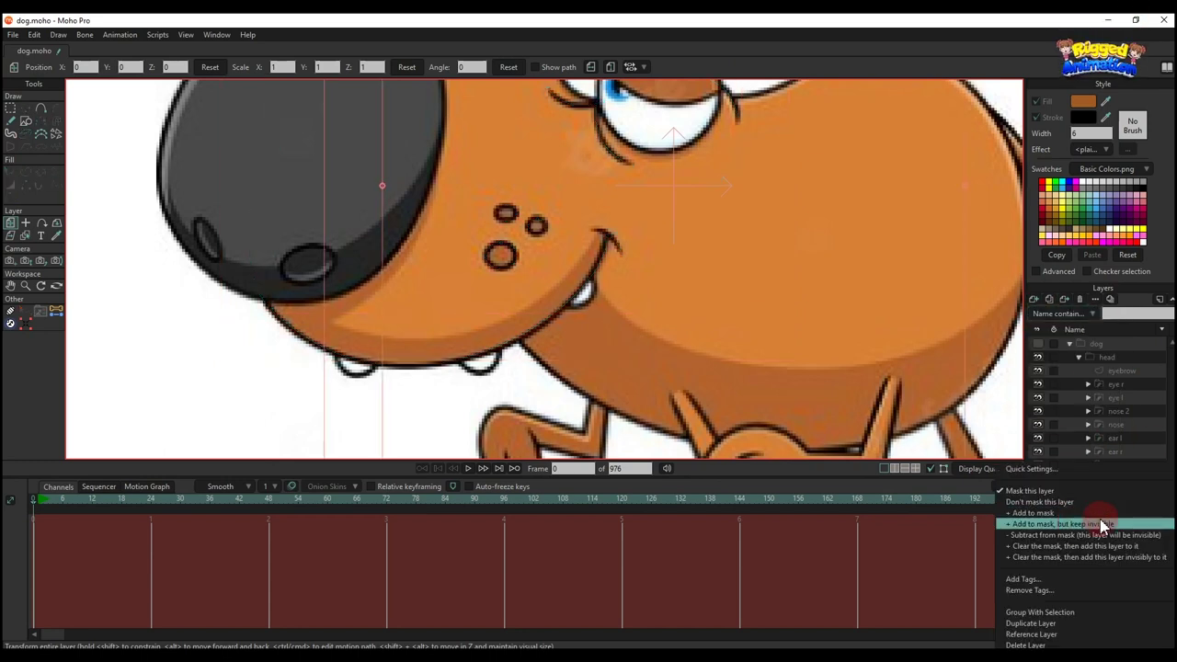
left_click(1031, 505)
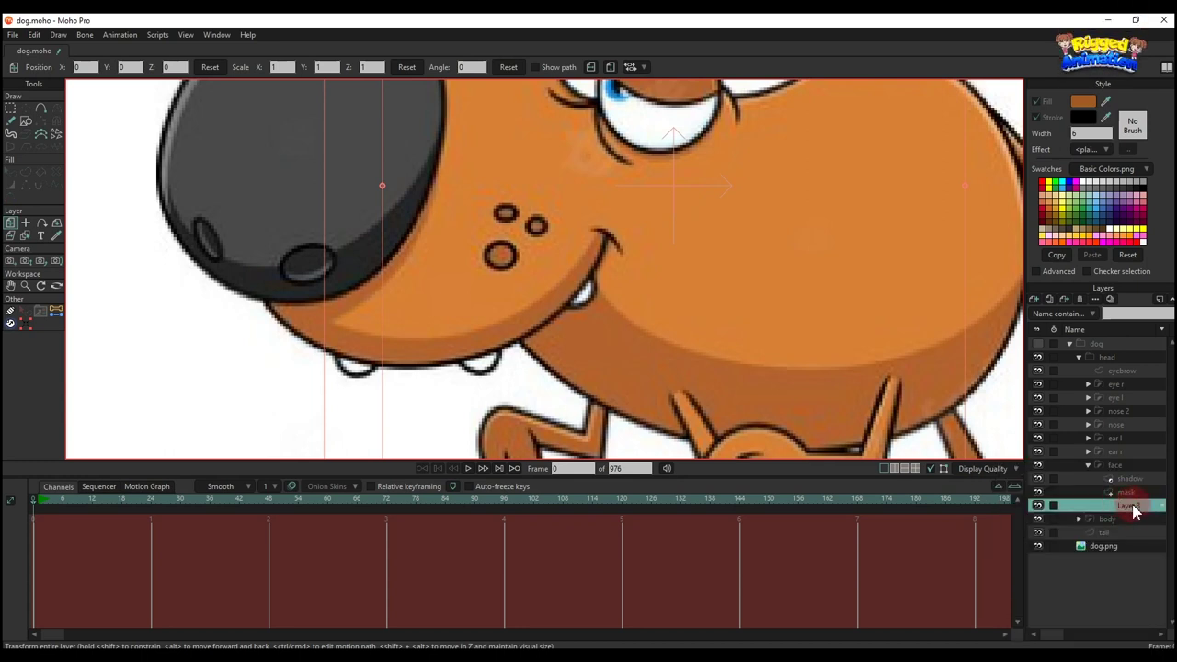
double_click(1129, 506)
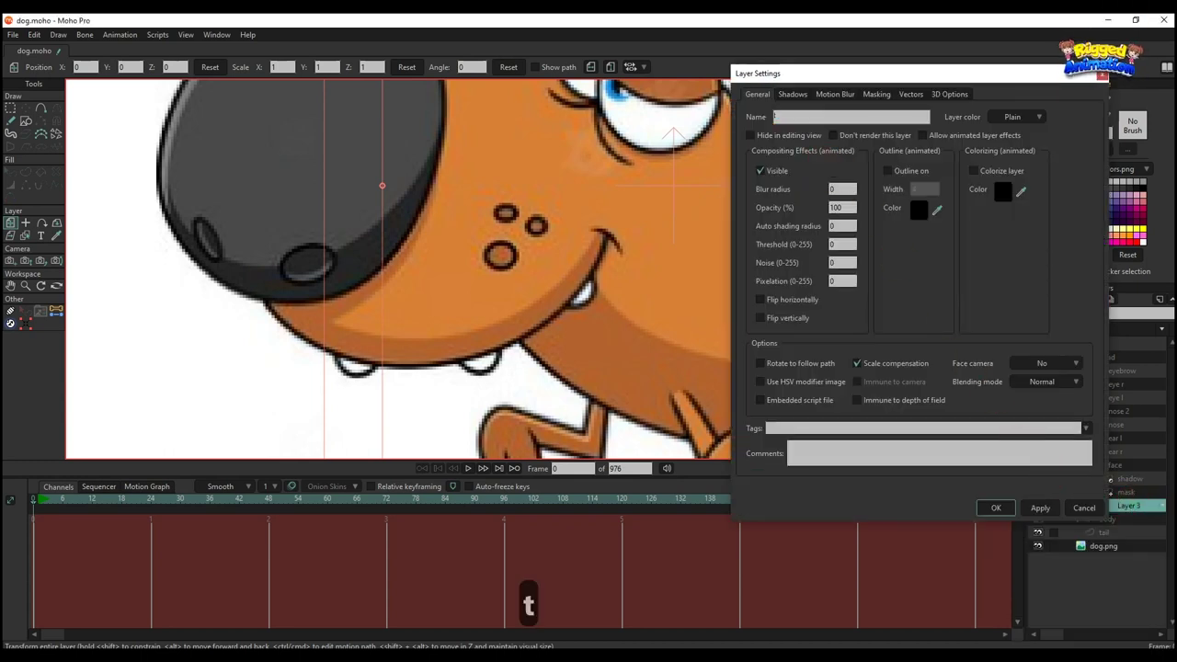
type("teet")
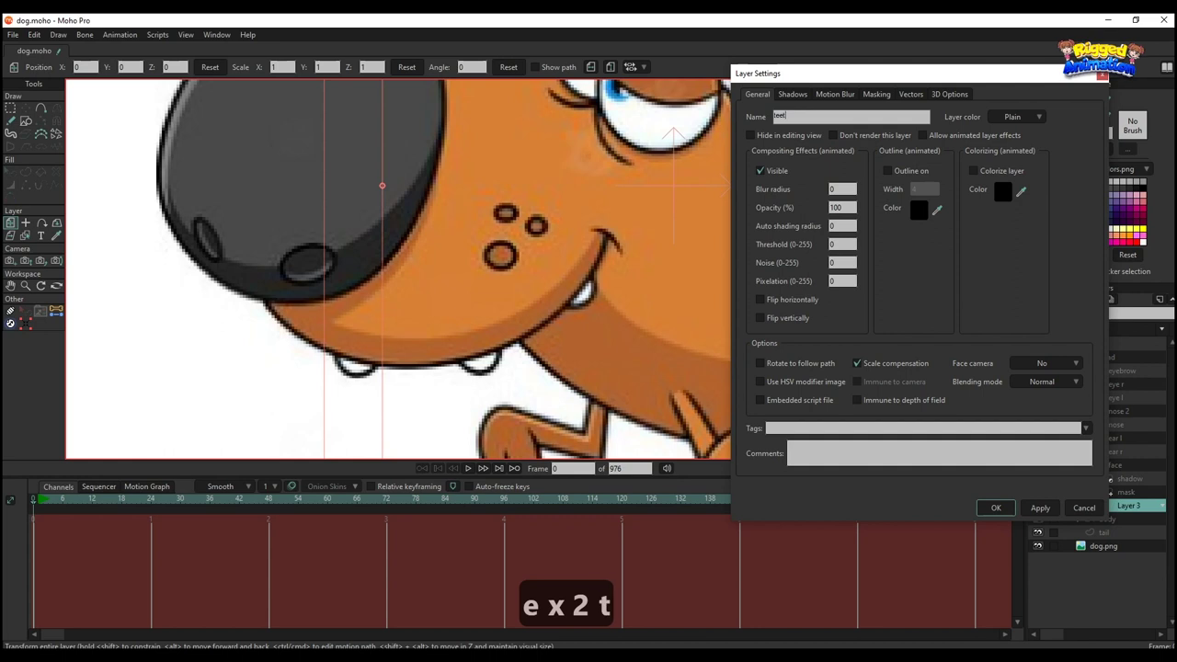
type("h")
key("Return")
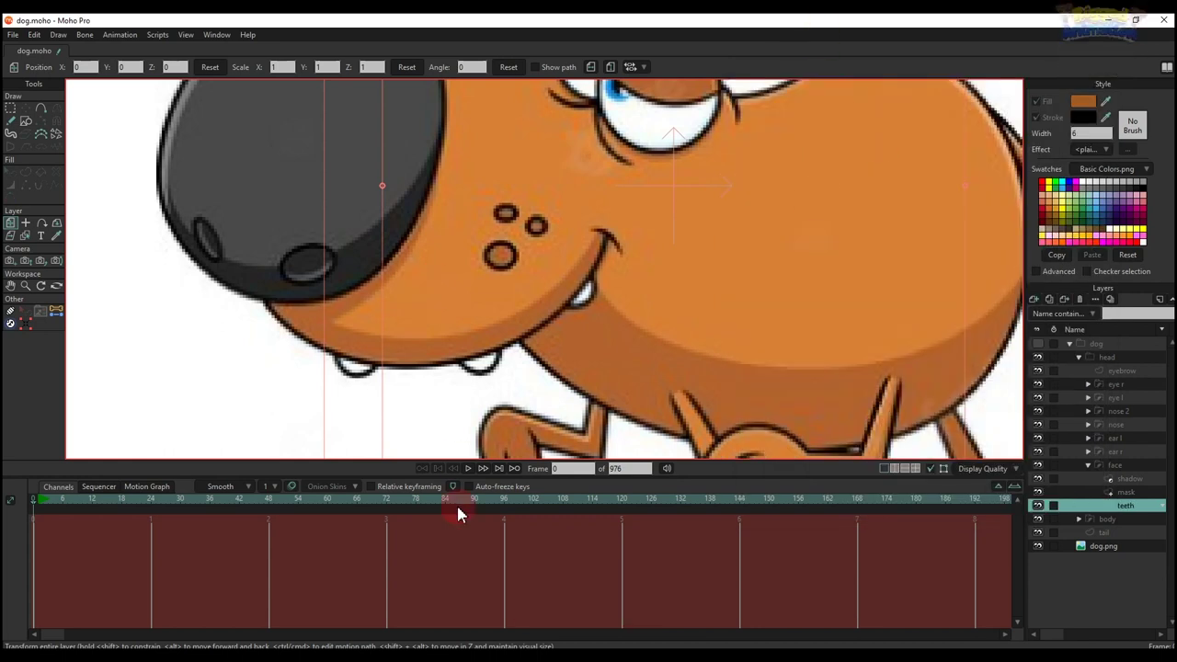
Draw a small oval over the reference tooth beneath the nose on the teeth layer
key("a")
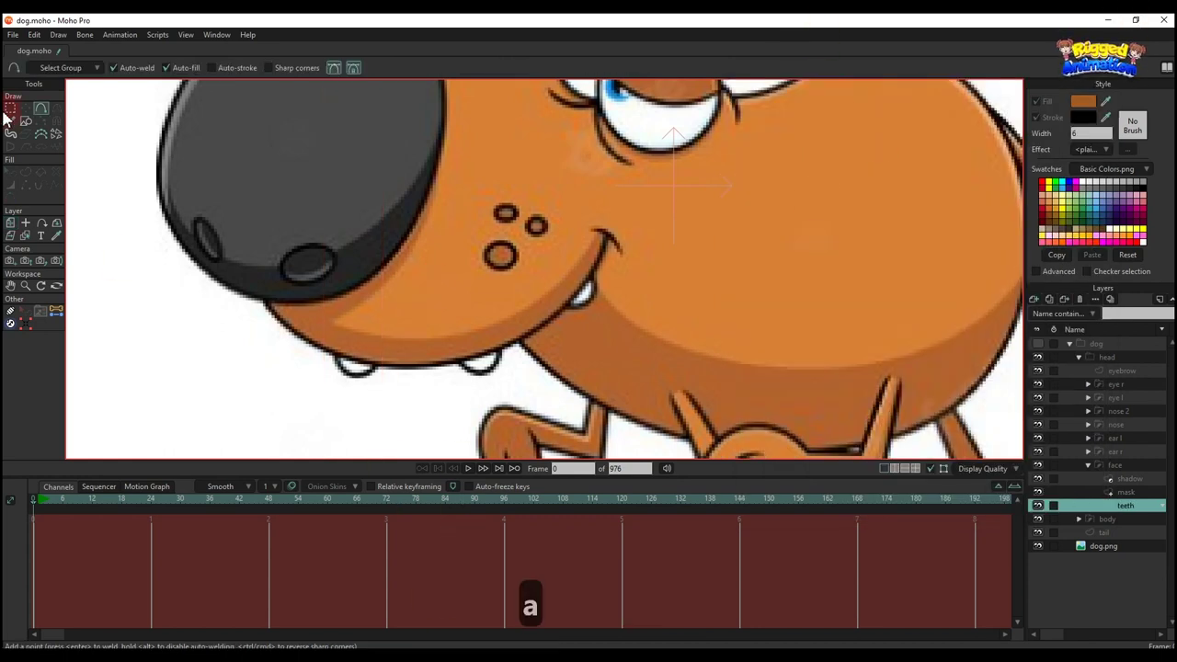
left_click(25, 120)
scroll(341, 291, "up", 2)
left_click_drag(339, 358, 363, 382)
key("t")
key("q")
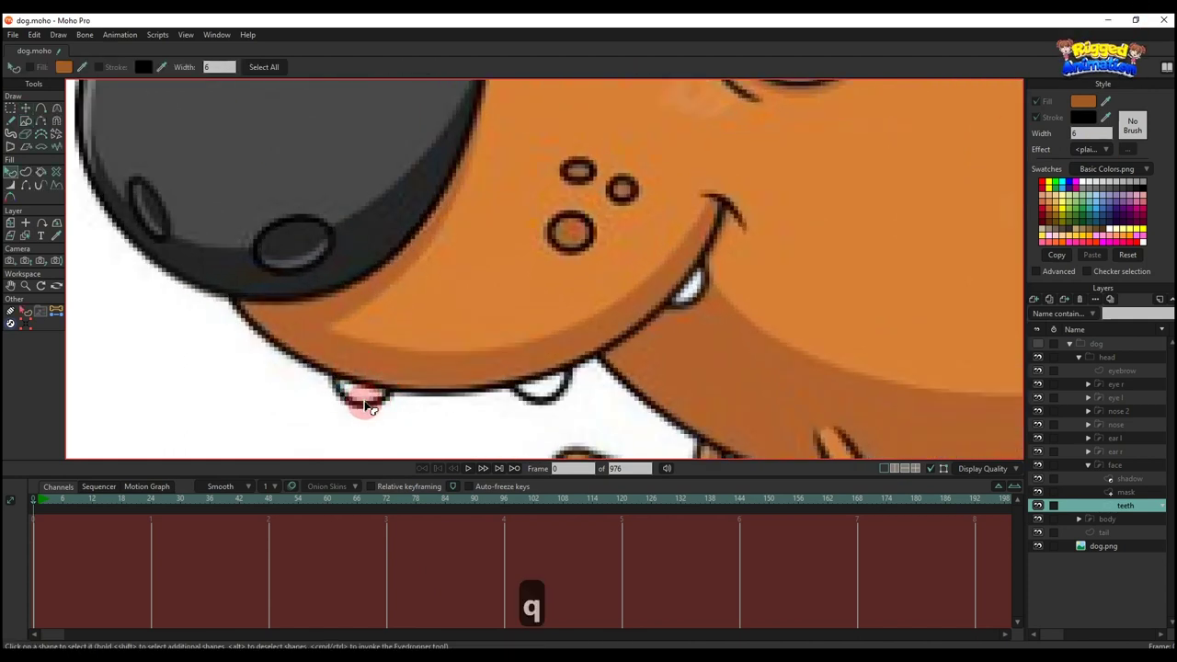
Set the tooth oval's fill color to white, FFFFFF
left_click(1083, 102)
type("FFFFFF")
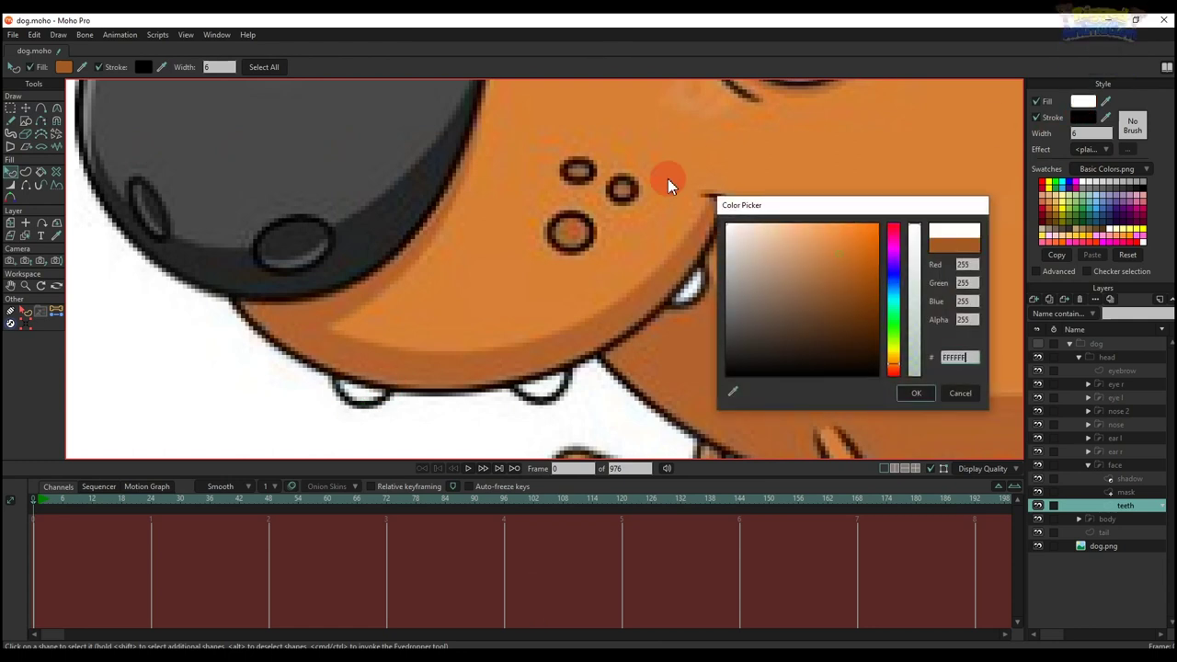
left_click(914, 394)
Place two copies of the white tooth oval over the remaining reference teeth, then preview the vector dog and hide it again
key("t")
scroll(354, 381, "up", 1)
key("ctrl+c")
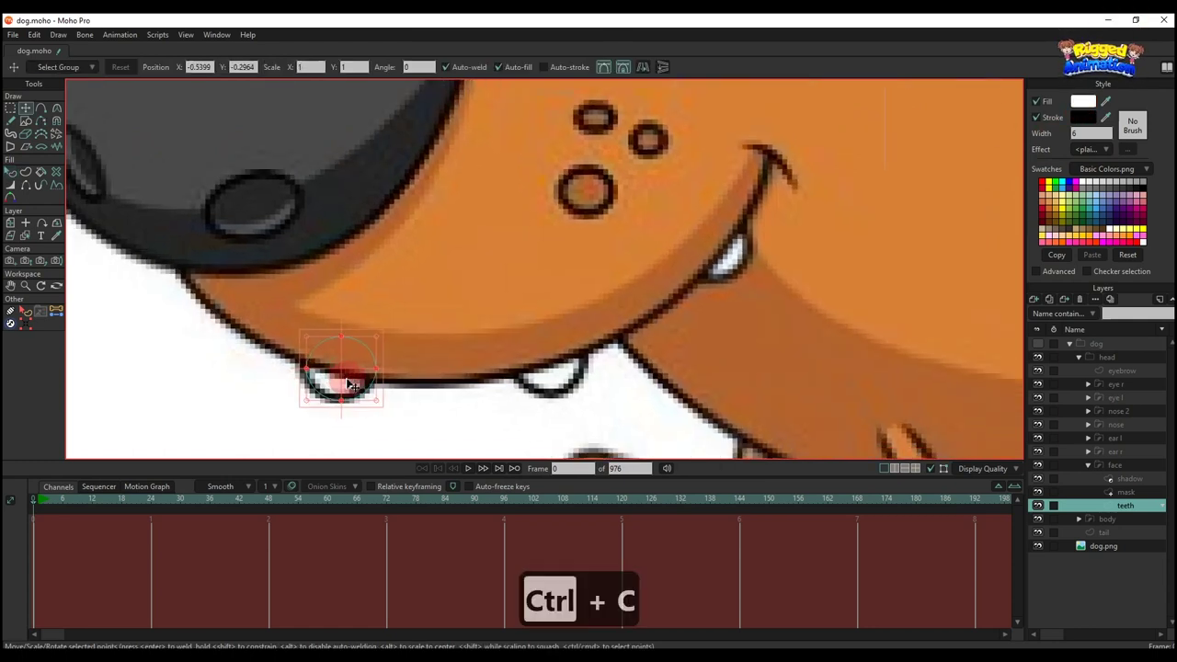
key("ctrl+v")
left_click_drag(352, 384, 762, 242)
key("ctrl+c")
key("ctrl+v")
scroll(759, 244, "up", 1)
scroll(750, 234, "down", 2)
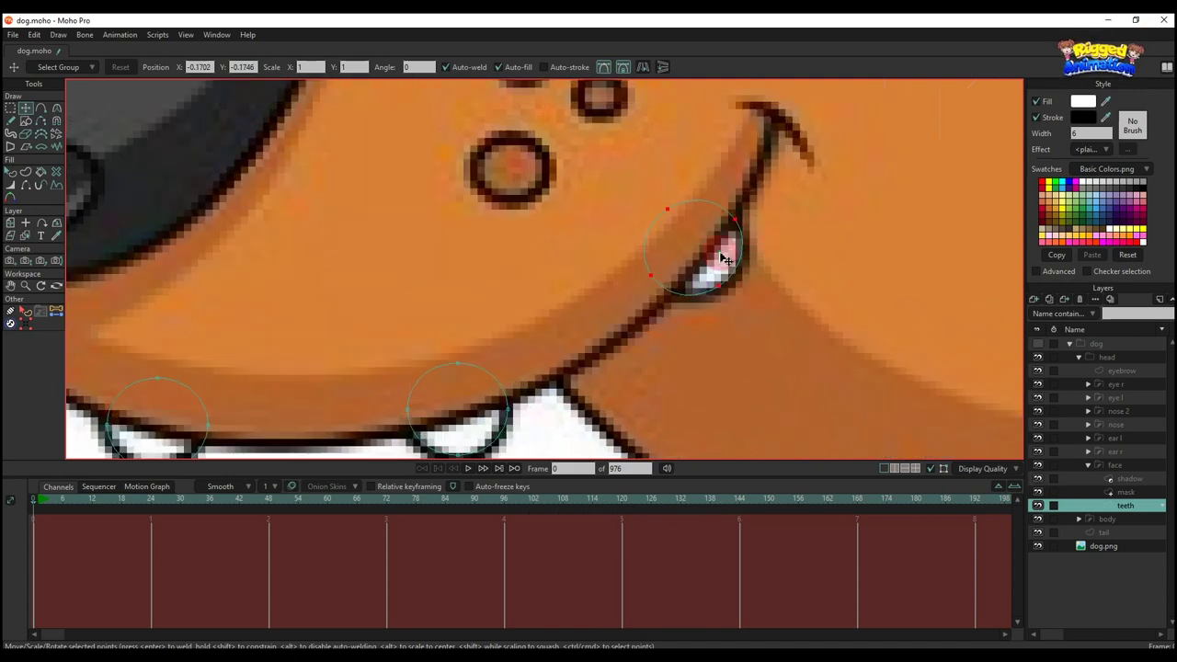
scroll(1007, 365, "up", 1)
key("q")
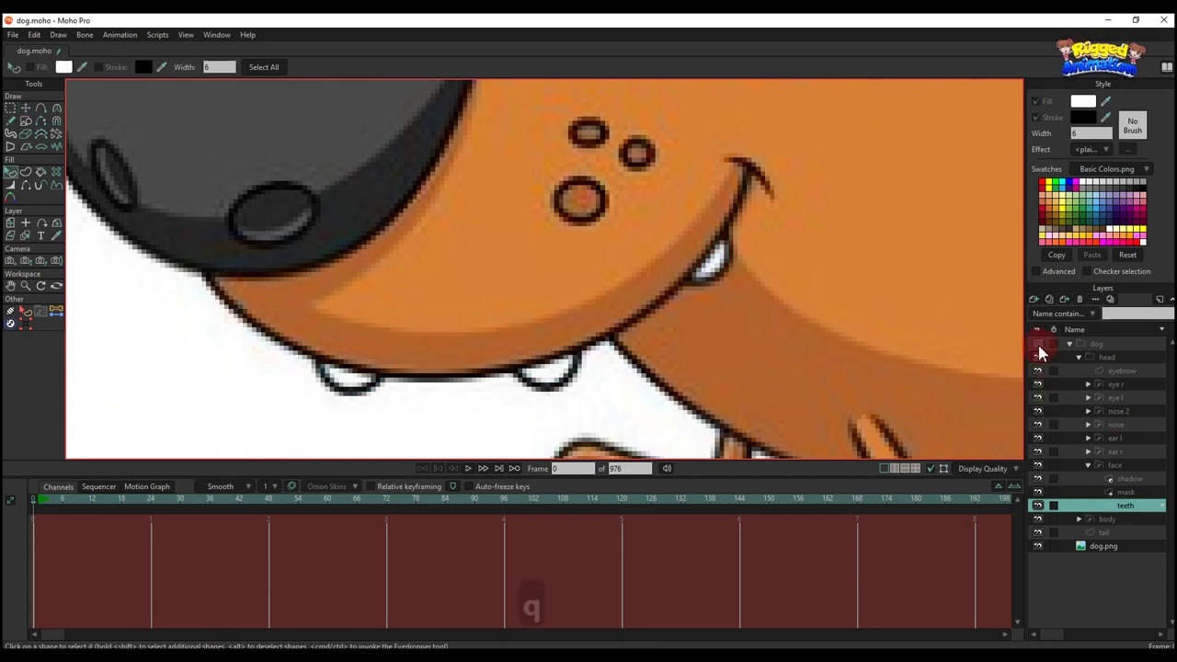
scroll(486, 316, "down", 2)
scroll(346, 315, "down", 1)
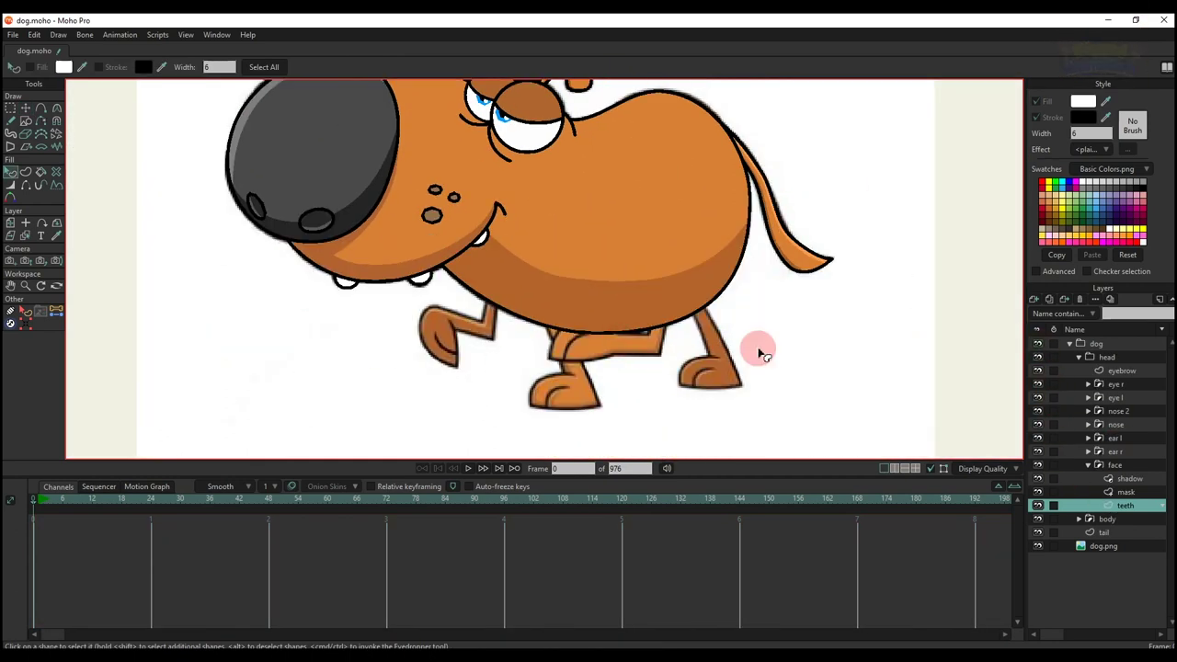
left_click(1038, 344)
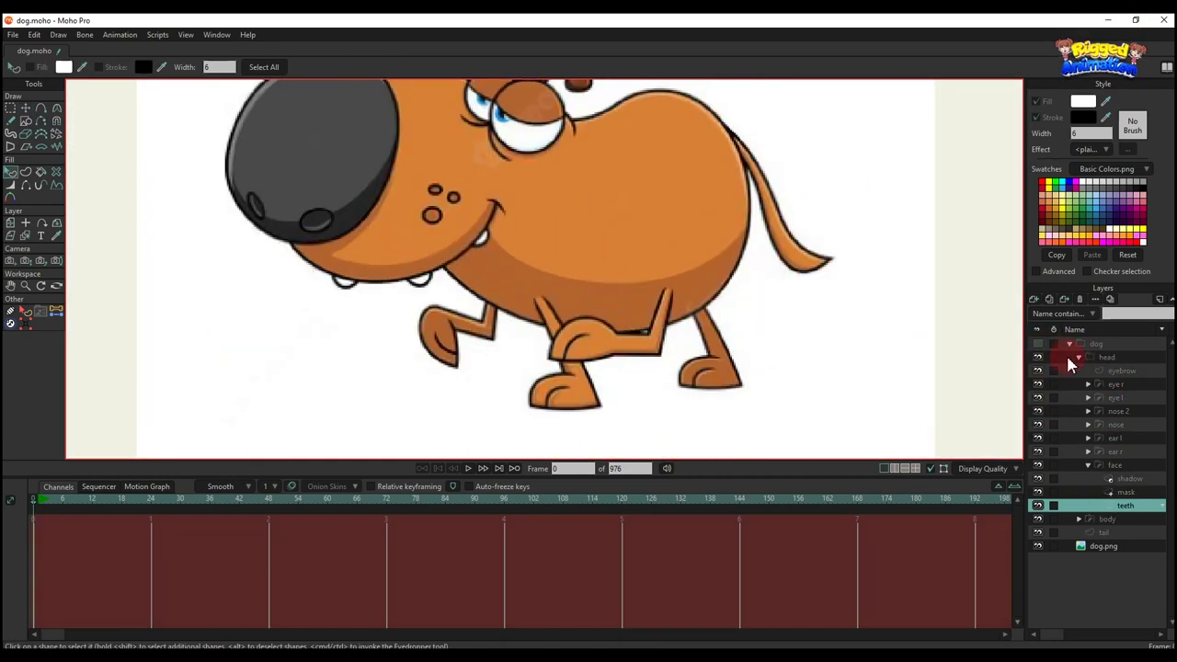
Add a vector layer above the collapsed head group, wrap it in a new group and name that group leg
left_click(1079, 358)
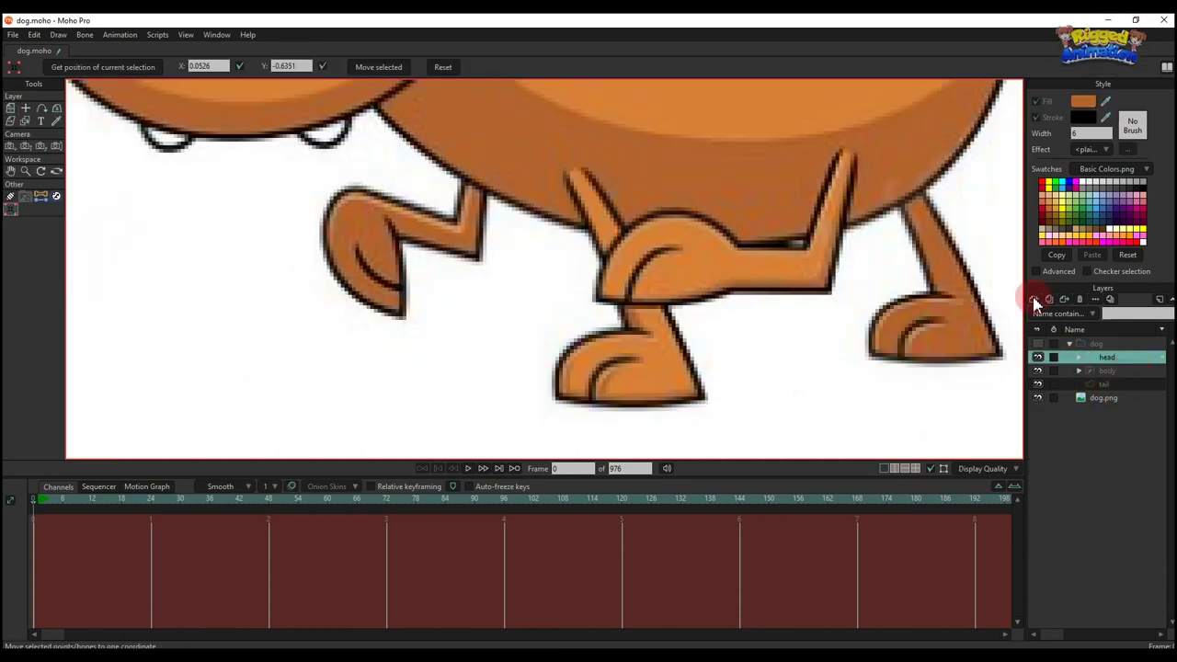
left_click(1035, 300)
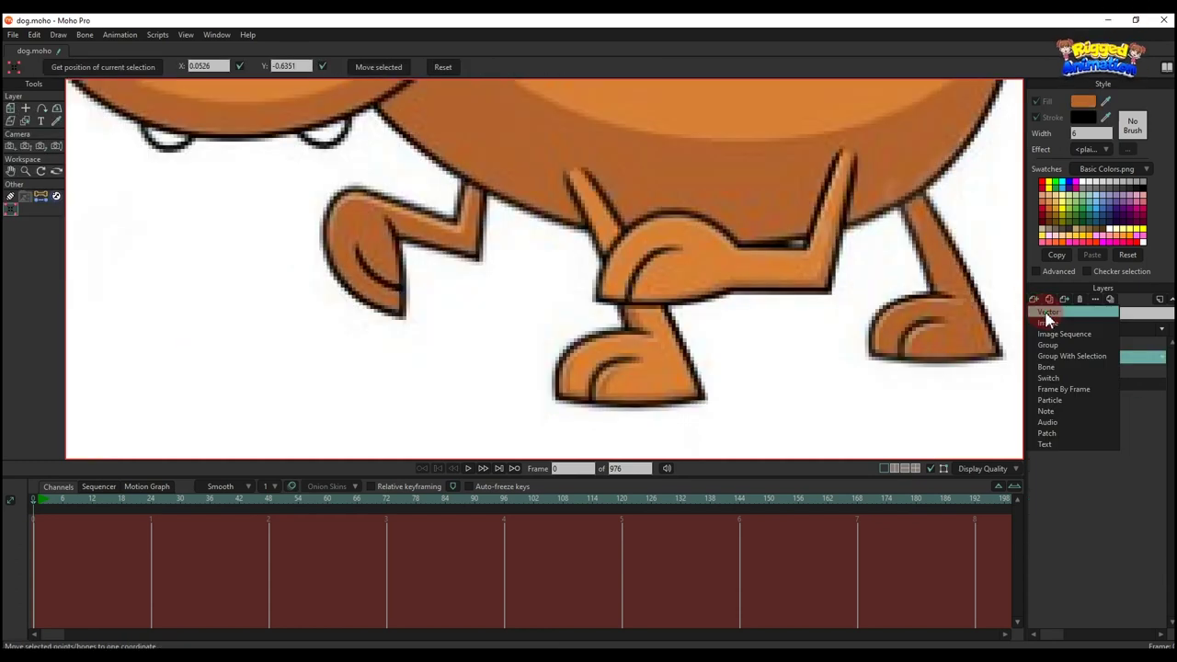
left_click(1107, 374)
right_click(1109, 360)
left_click(1129, 424)
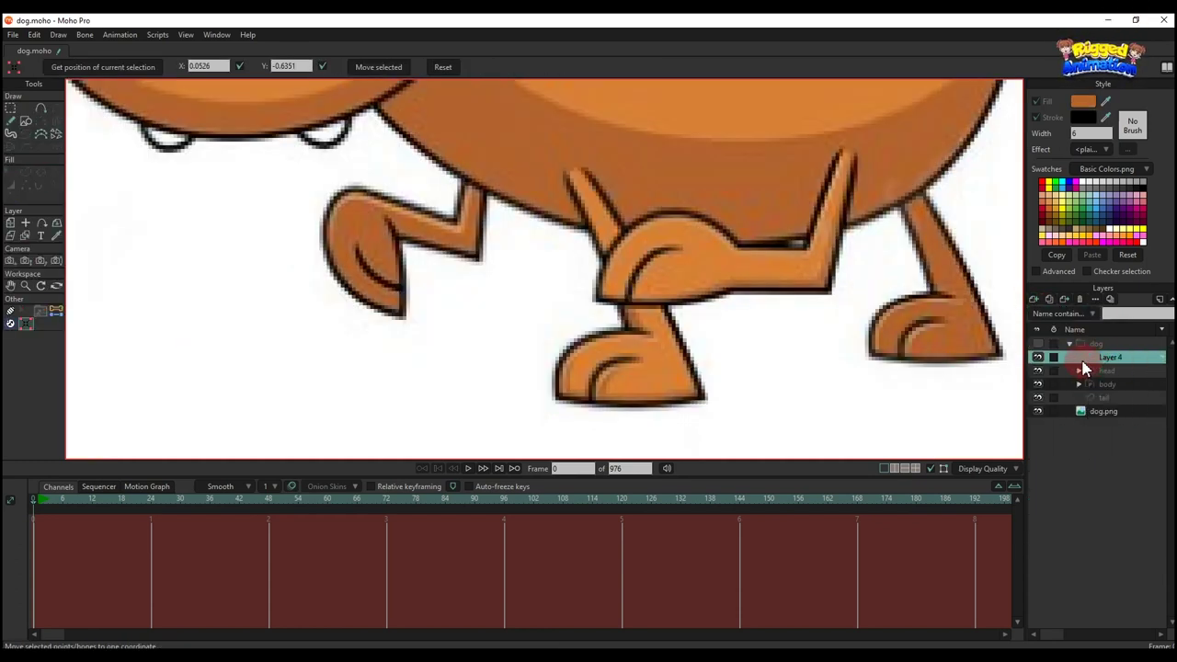
double_click(1104, 357)
type("le")
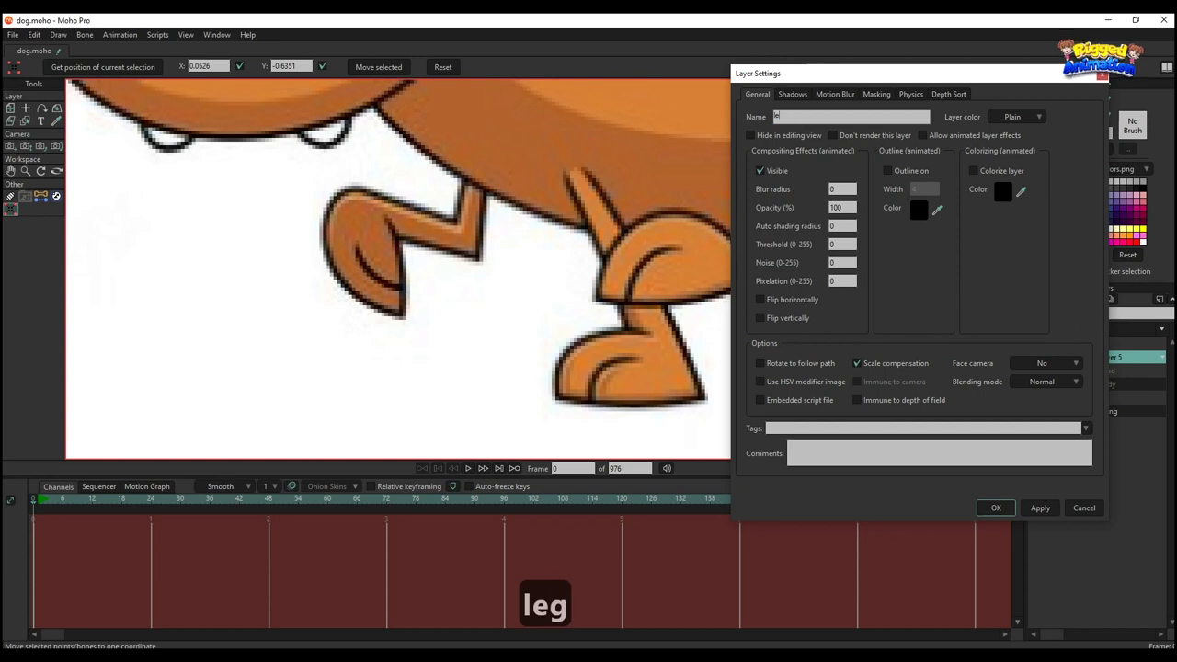
type("g")
key("Return")
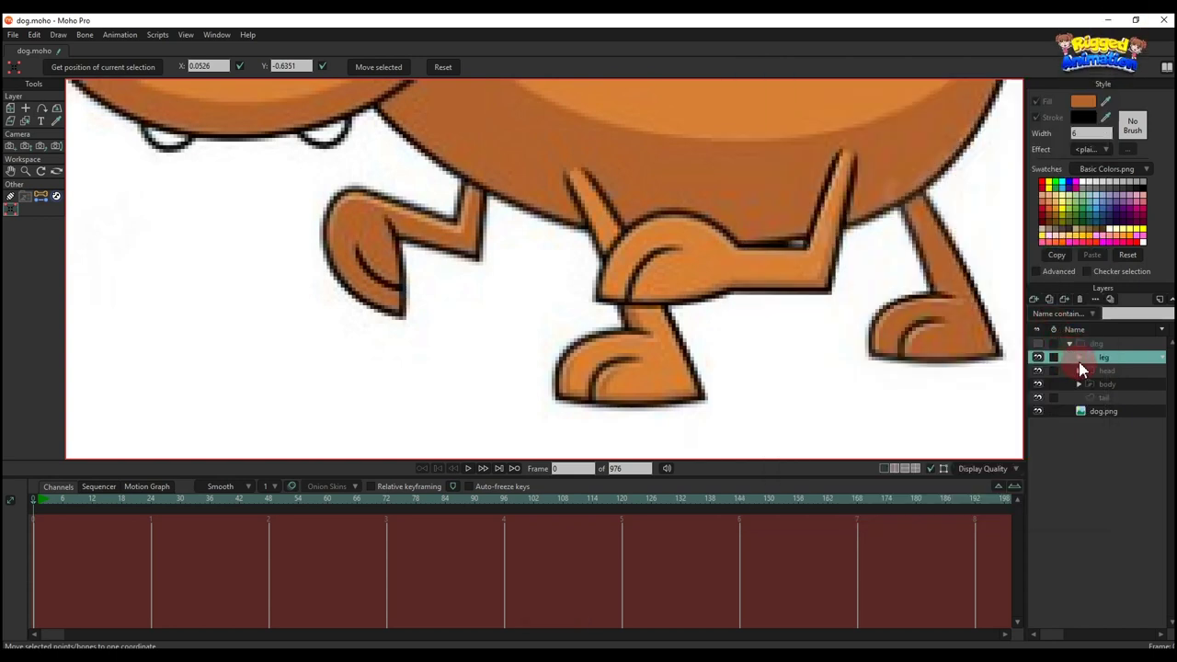
Name the vector layer inside the leg group thigh
left_click(1079, 357)
double_click(1116, 369)
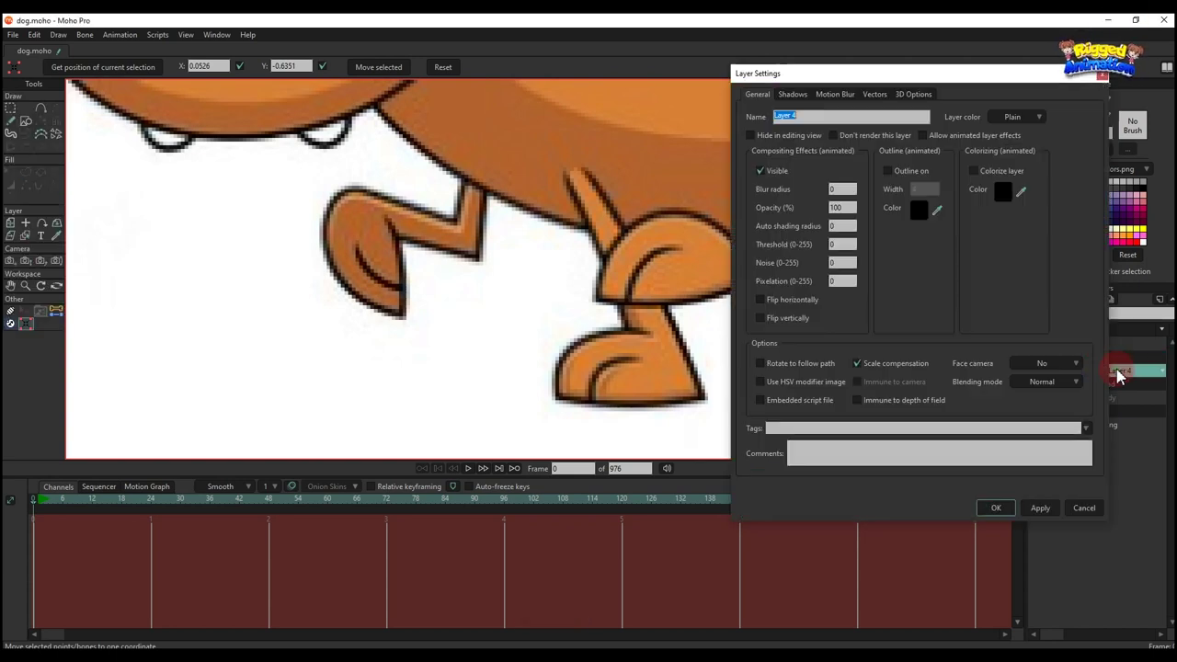
type("thigh")
key("Return")
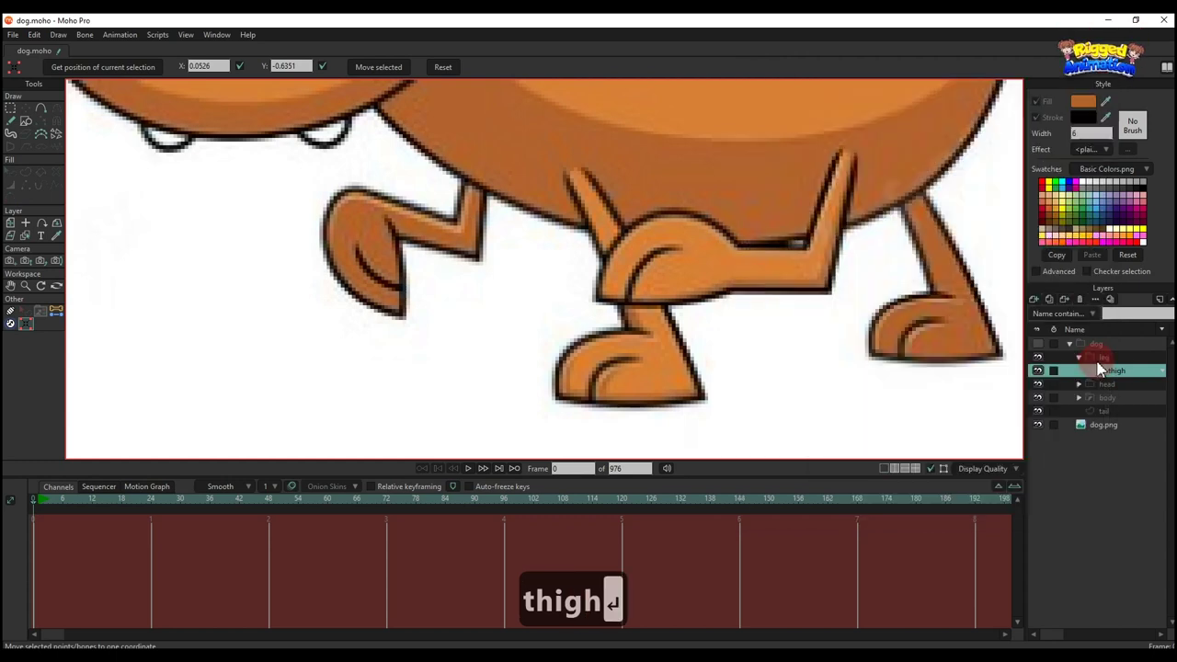
Draw a small oval on the thigh layer over the upper tip of the middle reference leg
left_click_drag(568, 197, 542, 228)
left_click(27, 119)
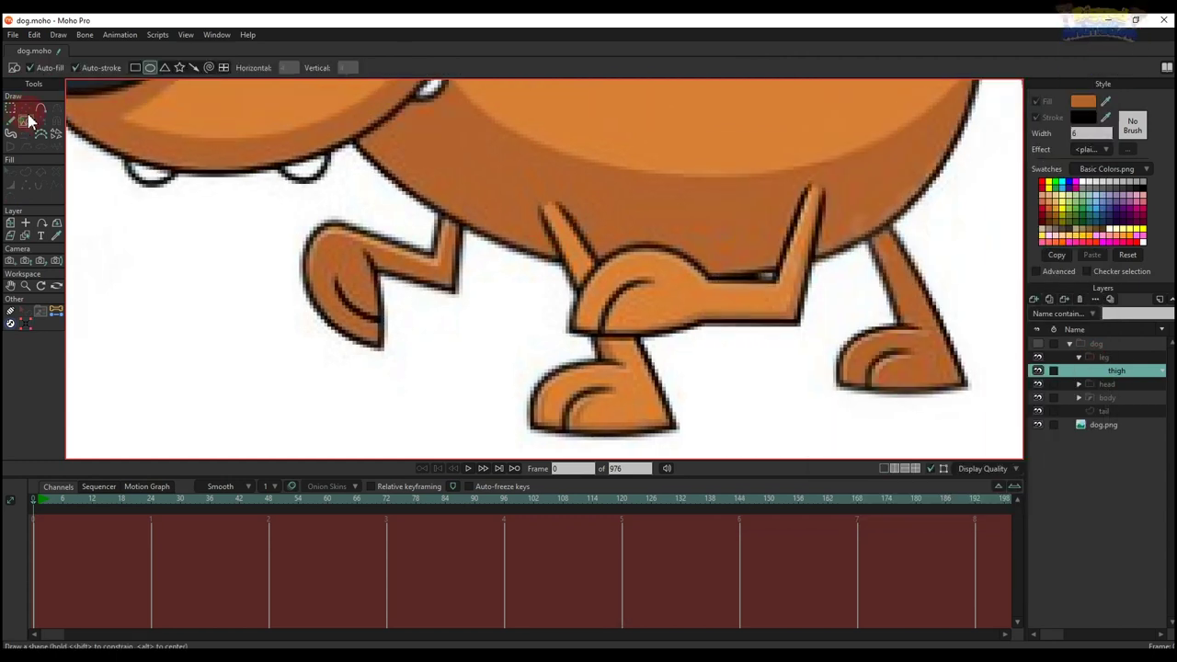
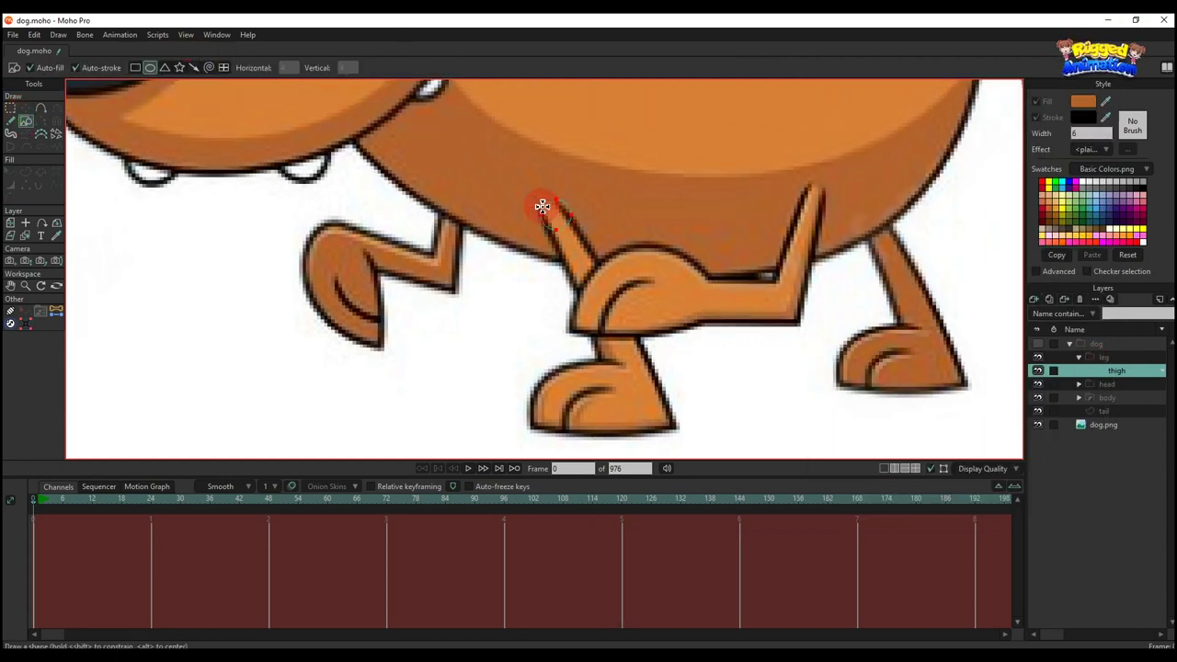
scroll(547, 208, "up", 2)
key("t")
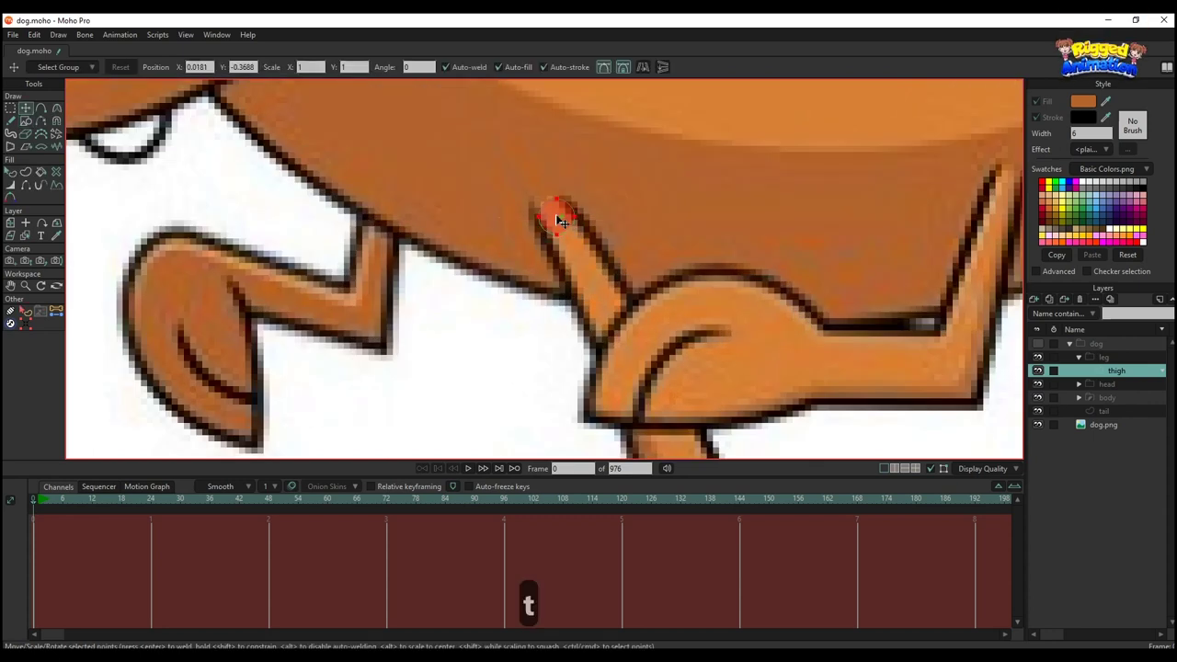
scroll(557, 219, "down", 3)
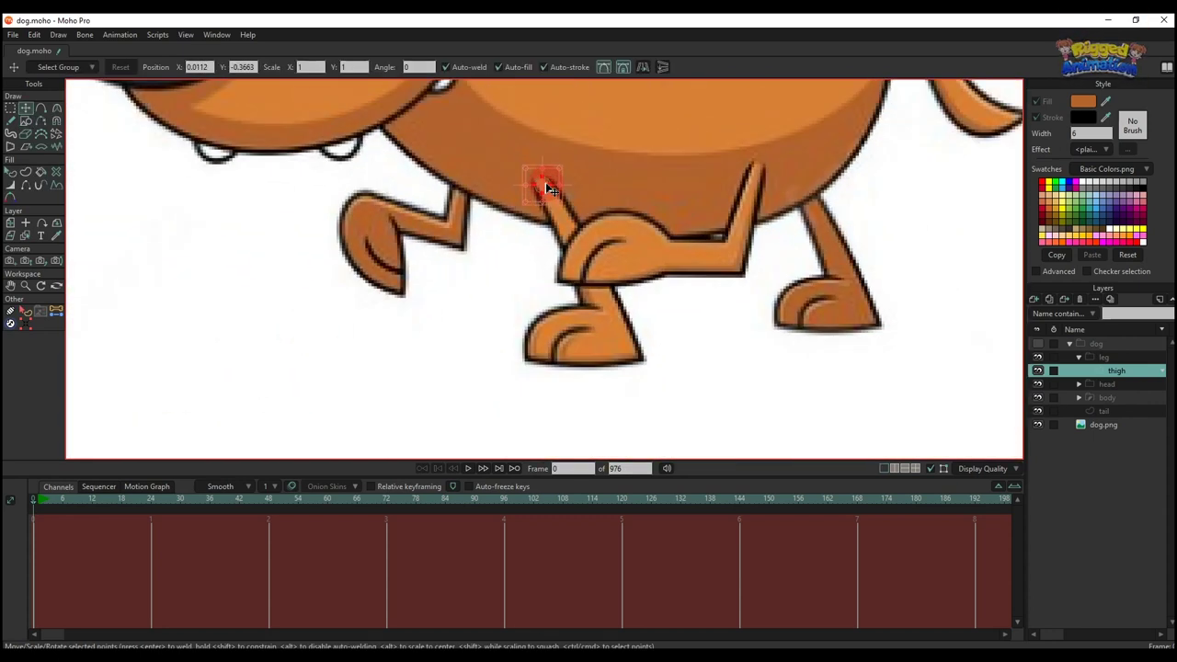
Place a larger copy of the oval at the lower end of the reference thigh, where it meets the raised paw
scroll(581, 251, "up", 2)
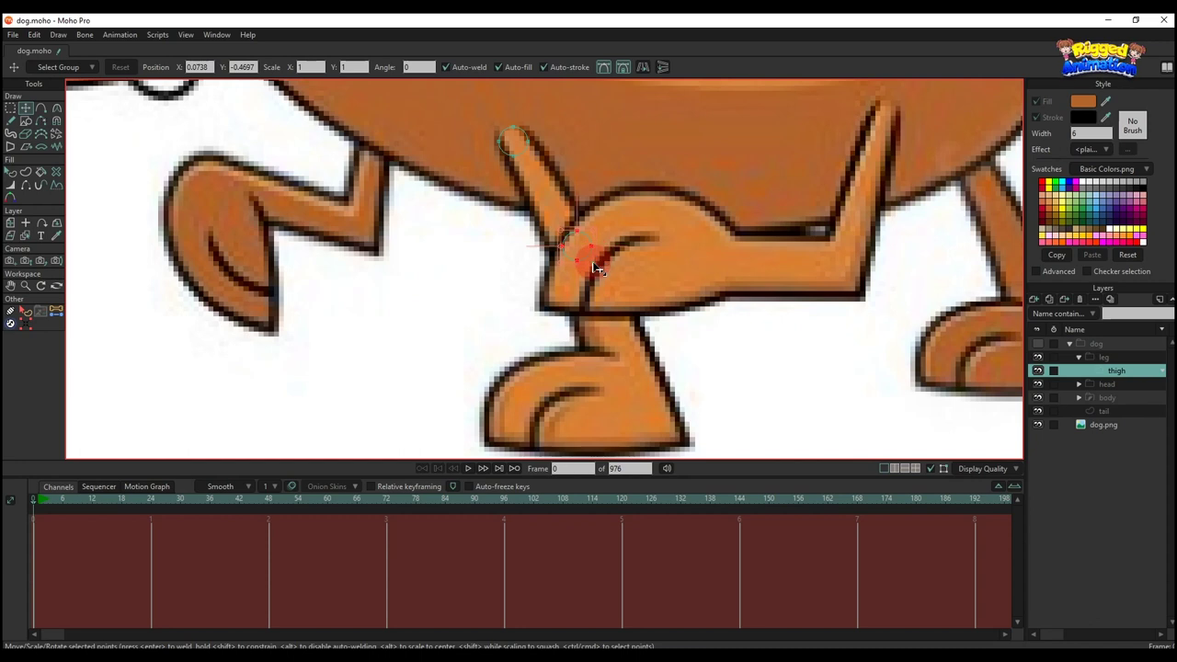
left_click_drag(602, 269, 596, 271)
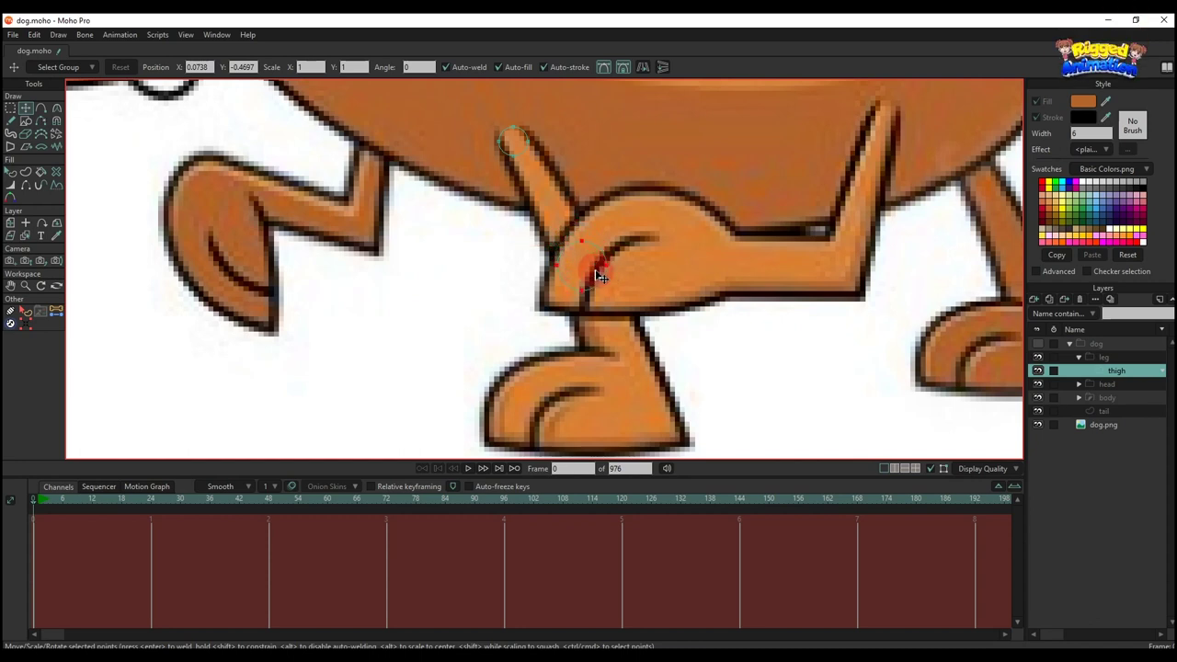
scroll(598, 276, "down", 4)
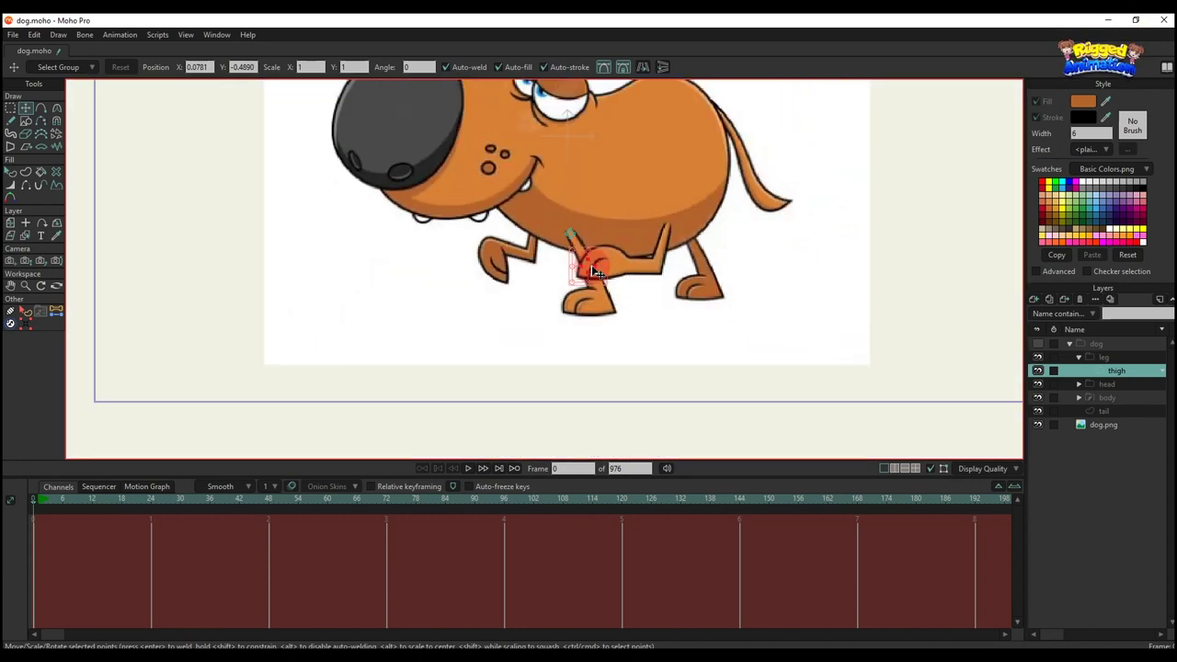
scroll(596, 272, "up", 4)
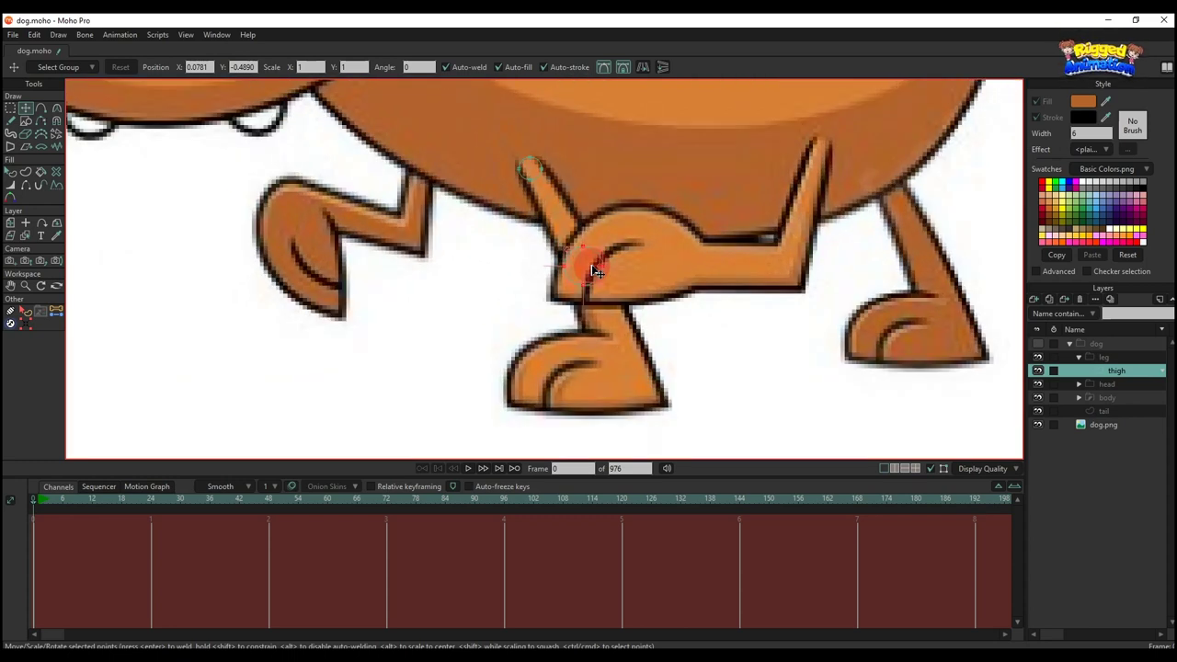
left_click_drag(601, 266, 588, 246)
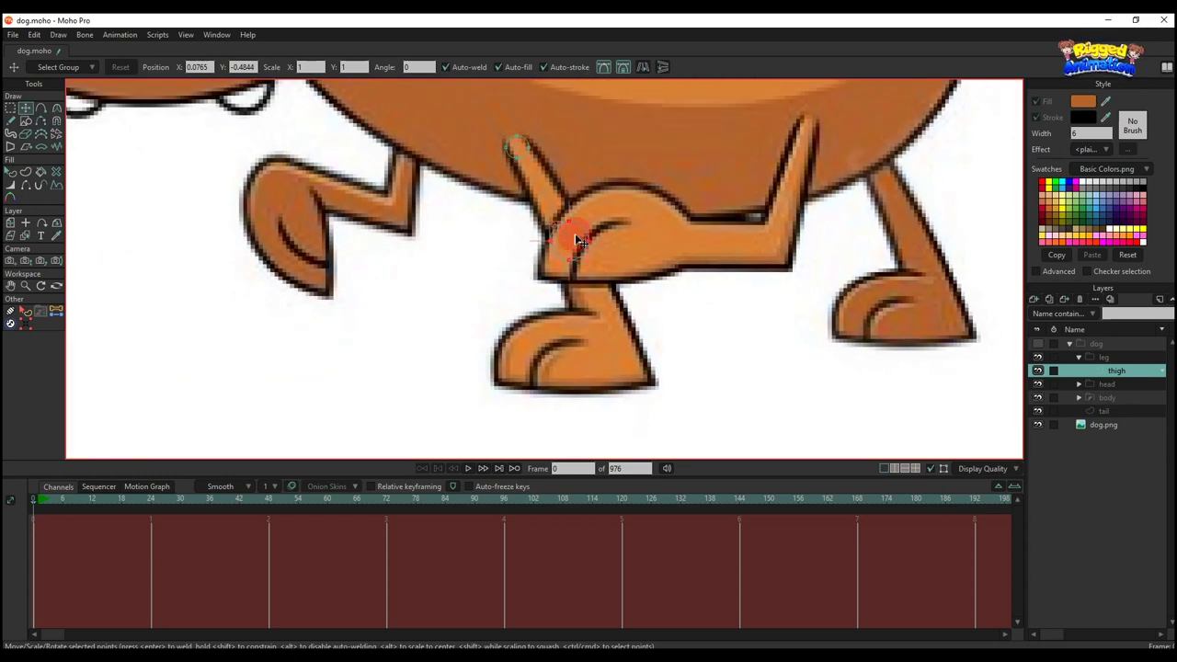
Draw a closed four-sided outline along the thigh, spanning from the upper oval to the lower oval
key("a")
scroll(487, 175, "up", 2)
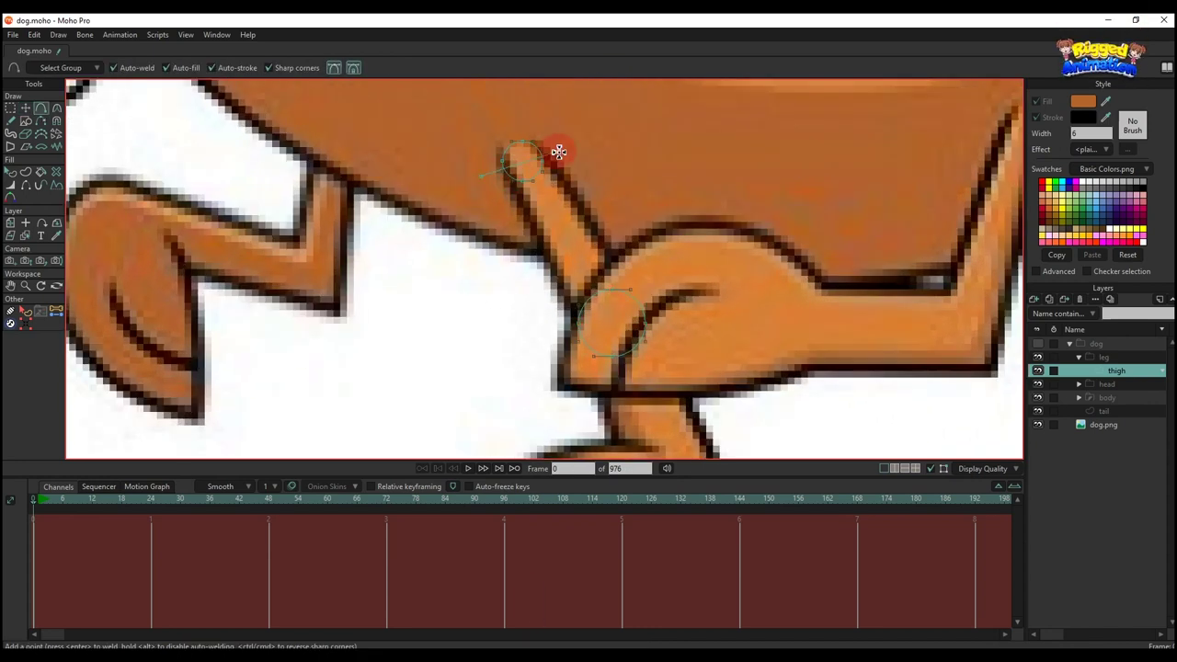
left_click_drag(560, 152, 672, 318)
left_click_drag(672, 317, 486, 175)
Move the outline's two upper corners exactly onto the opposite side points of the upper oval
key("g")
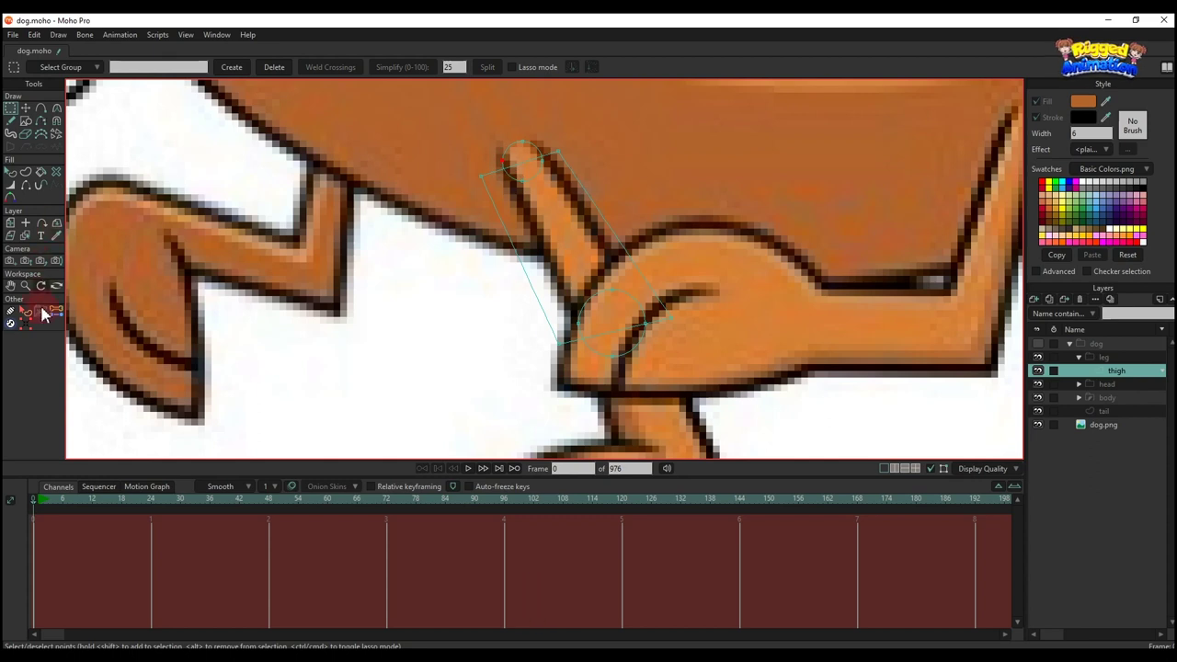
left_click(44, 314)
left_click(110, 68)
left_click(390, 72)
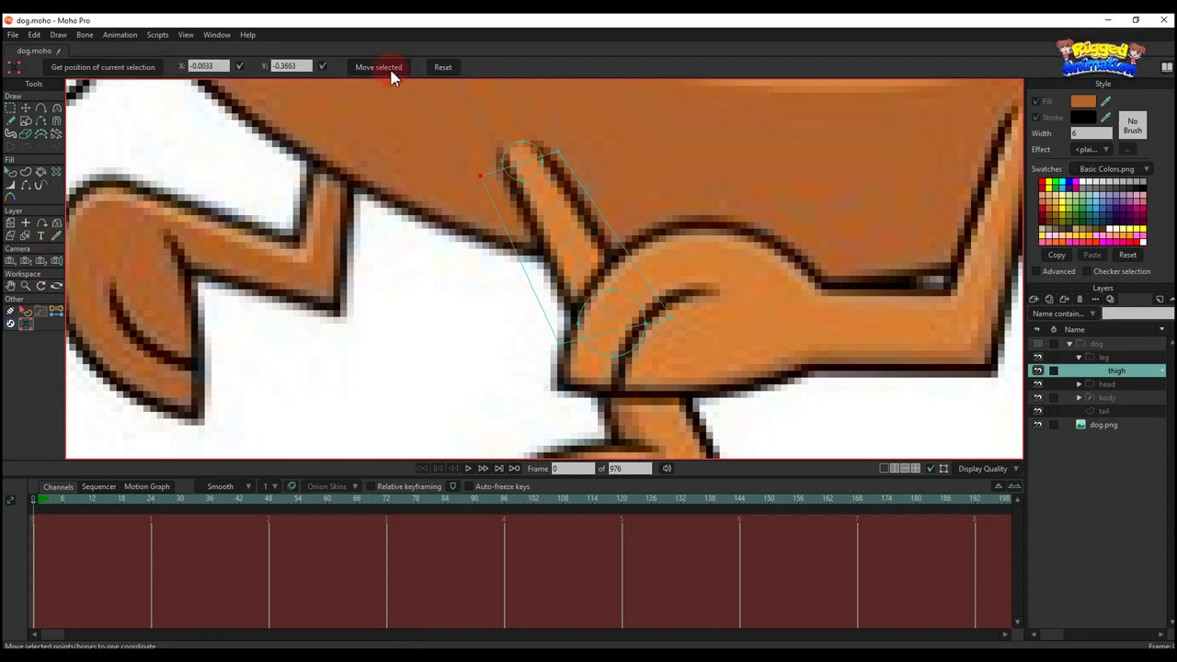
left_click(105, 69)
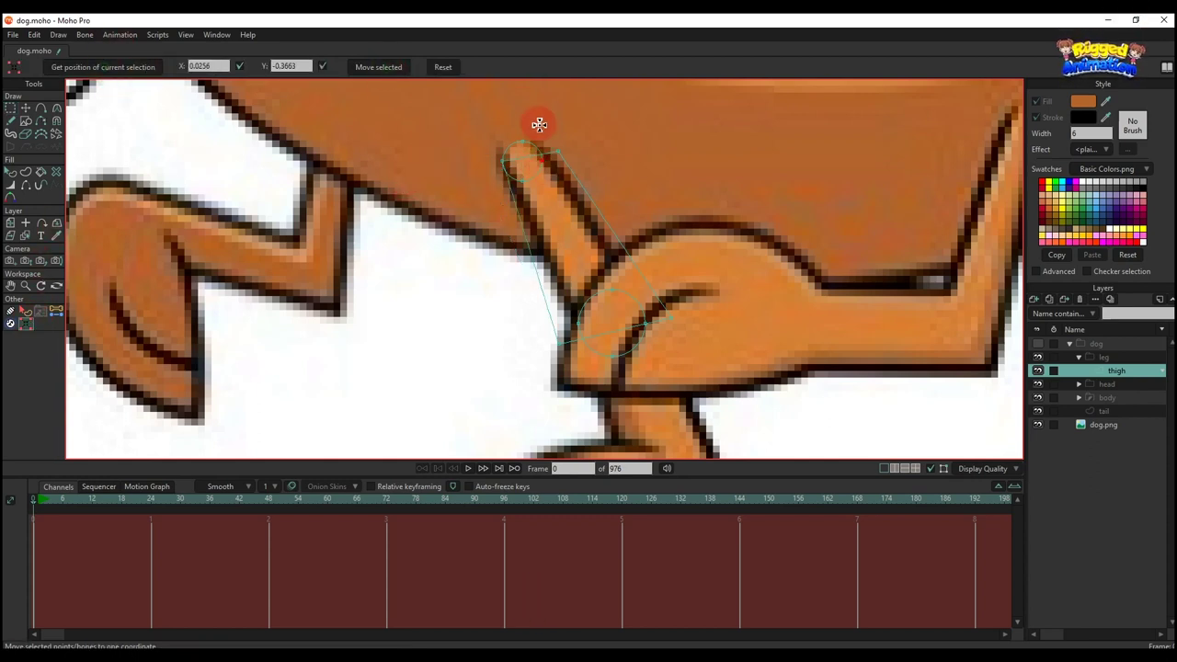
left_click(558, 150)
left_click(379, 72)
Rotate the upper oval together with its attached outline corners to follow the slant of the reference thigh
key("g")
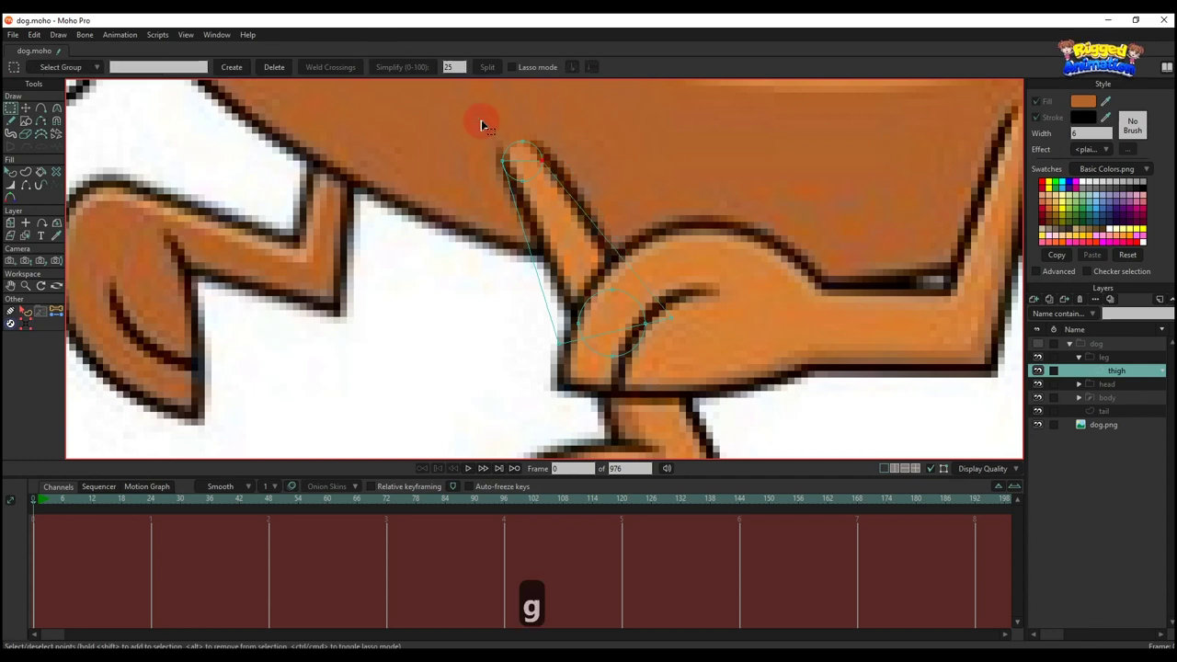
left_click_drag(483, 122, 557, 200)
scroll(533, 156, "up", 3)
scroll(563, 170, "up", 2)
key("t")
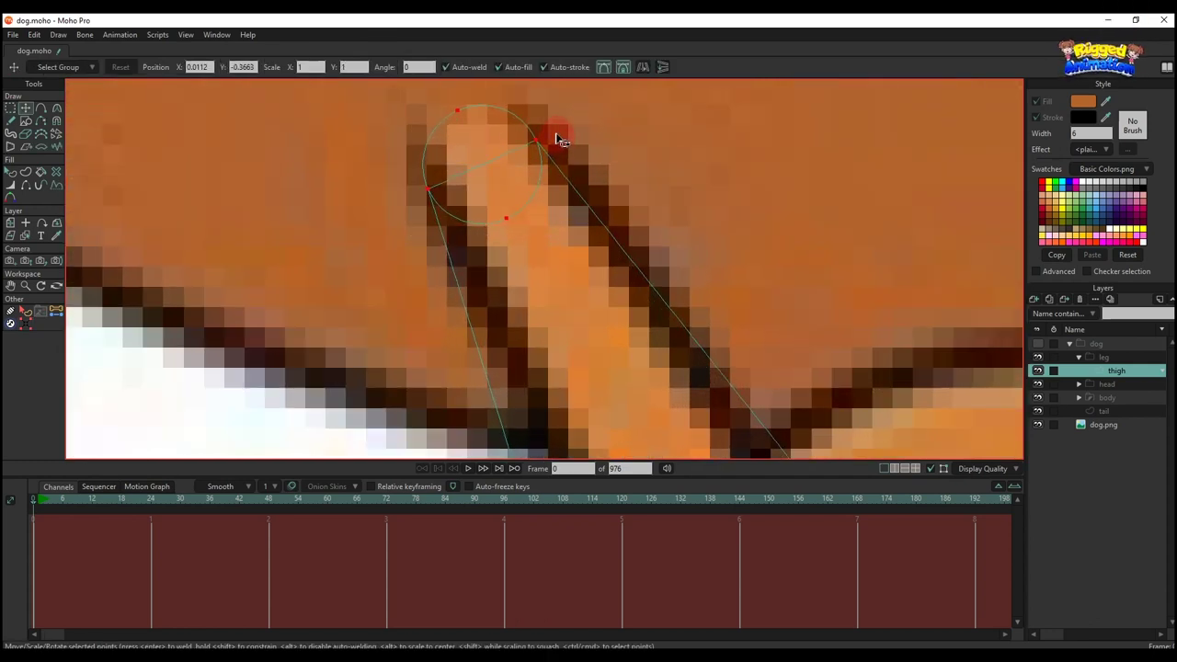
Move the outline's two lower corners exactly onto the opposite side points of the lower oval
scroll(561, 138, "down", 4)
key("g")
scroll(570, 253, "up", 3)
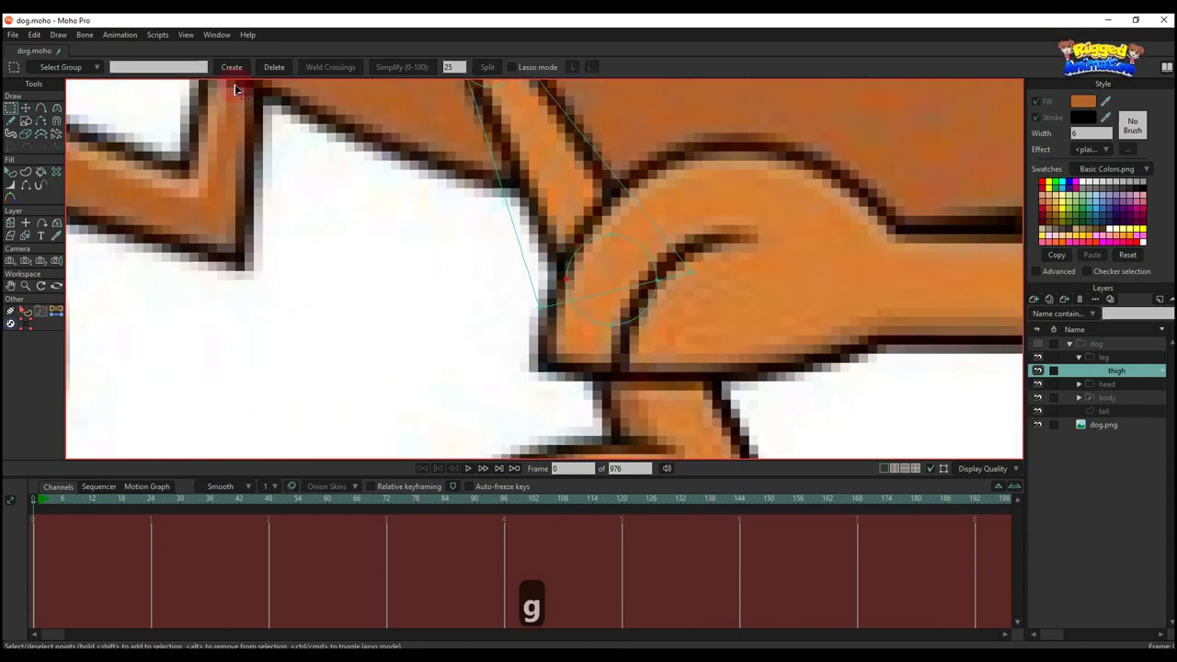
left_click(26, 324)
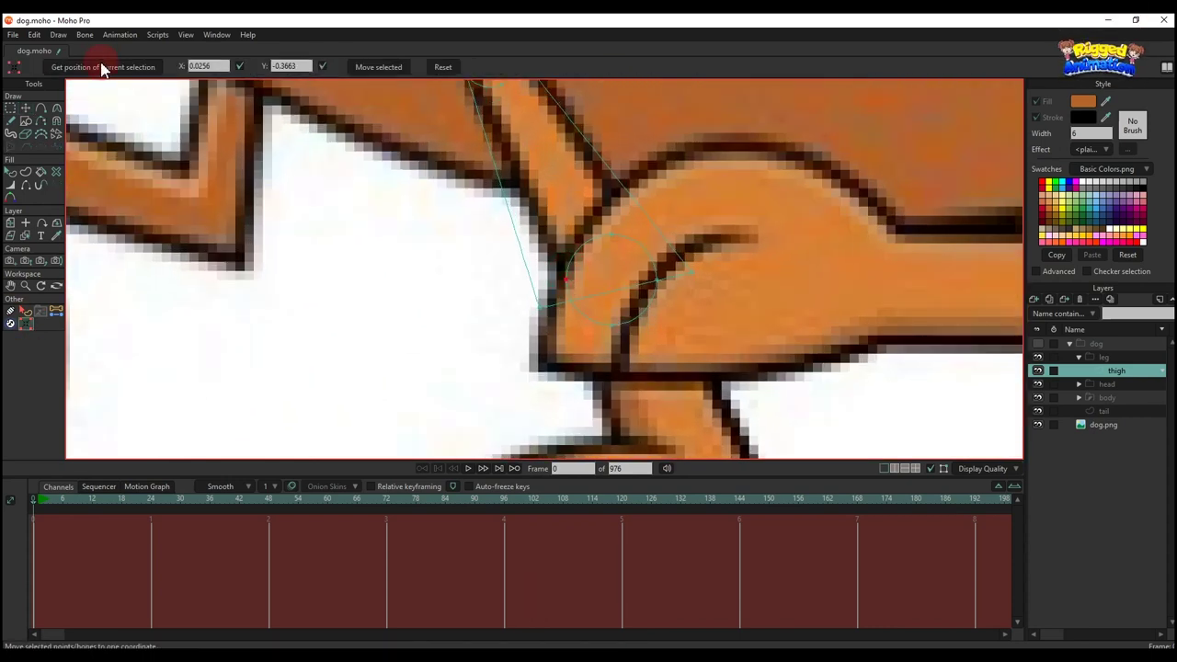
left_click(521, 302)
left_click(532, 226)
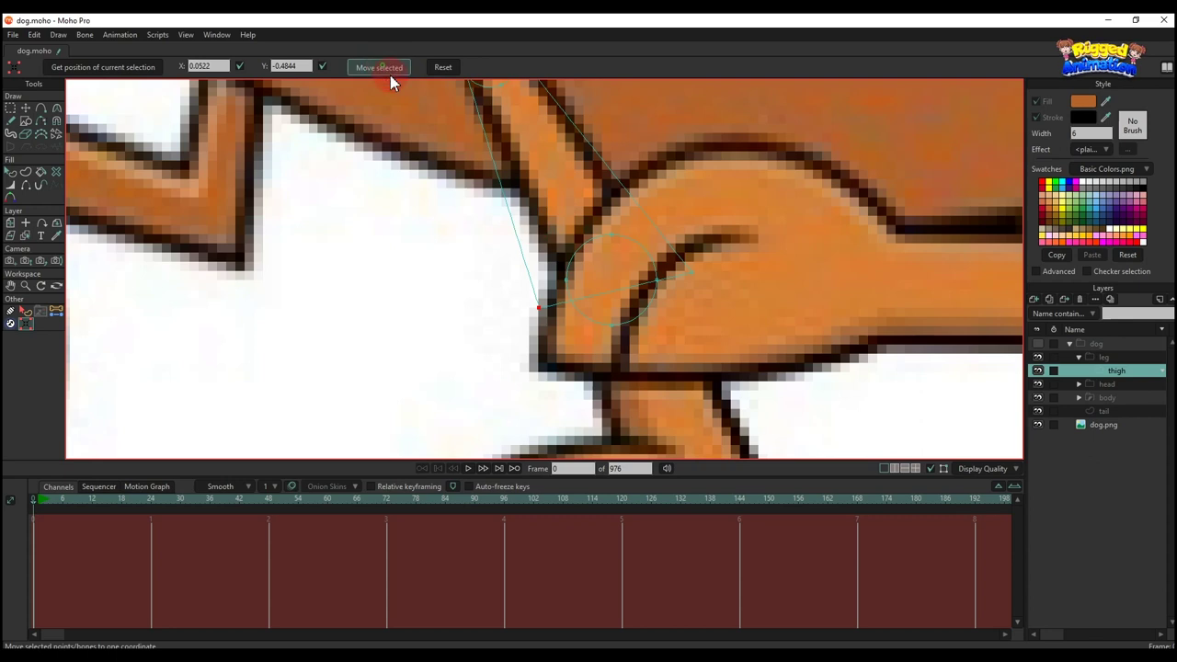
left_click(640, 262)
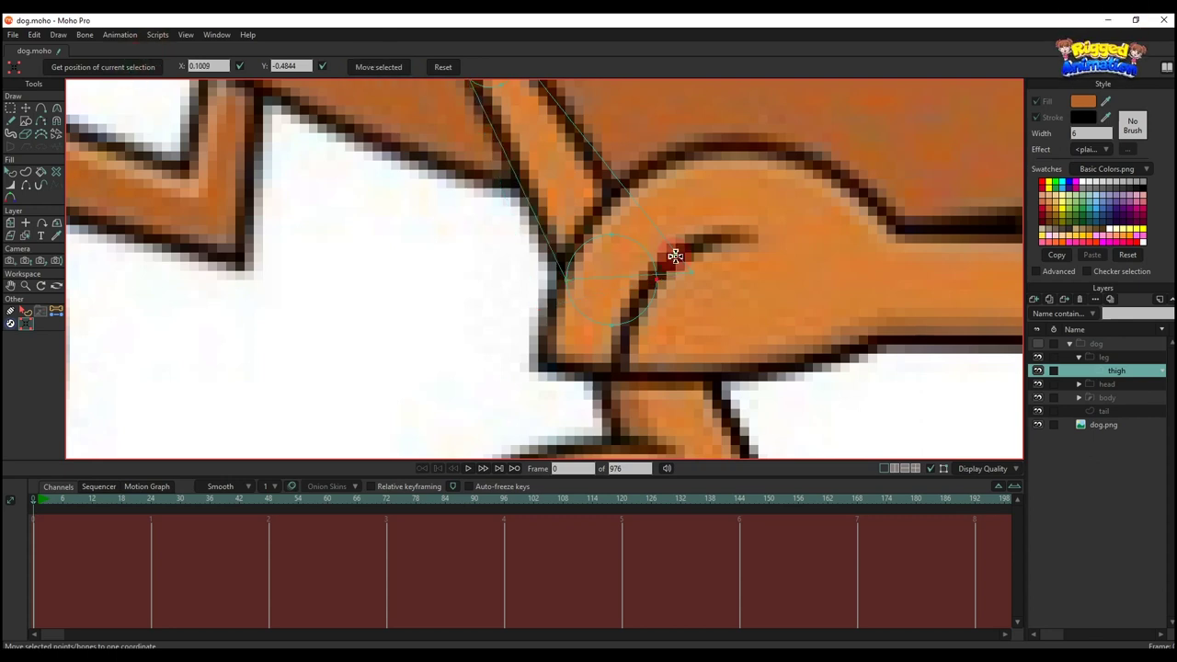
Rotate the lower oval together with its attached outline corners to align the thigh's sides with the reference
key("g")
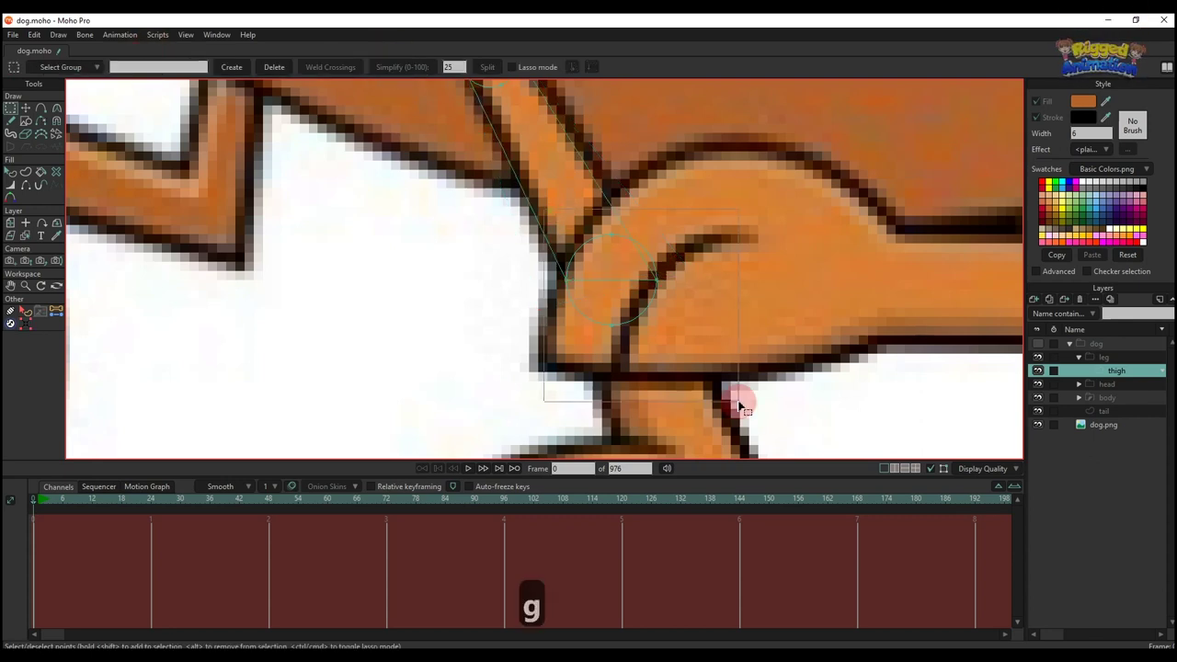
key("t")
scroll(649, 282, "up", 2)
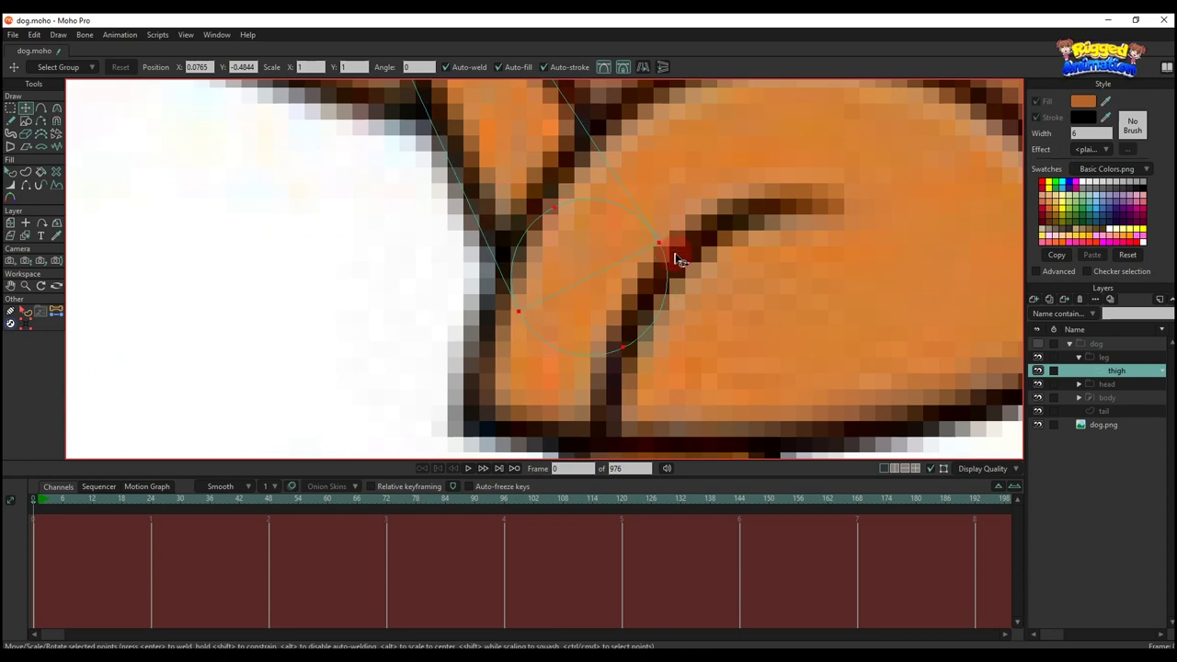
scroll(678, 260, "down", 5)
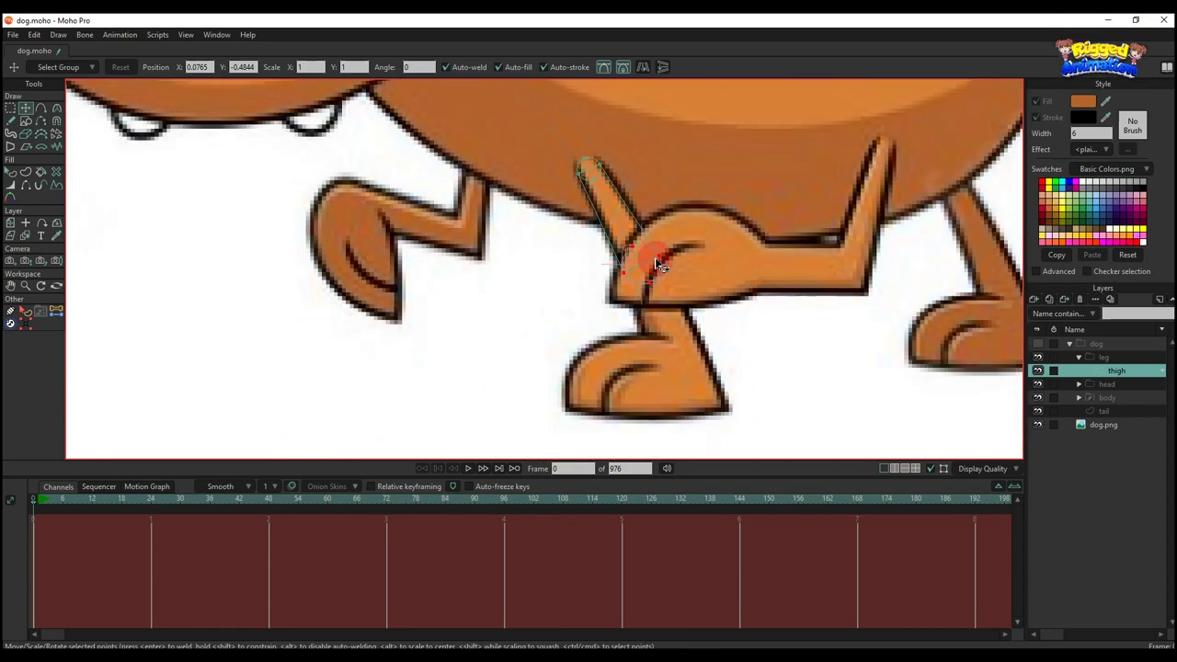
key("t")
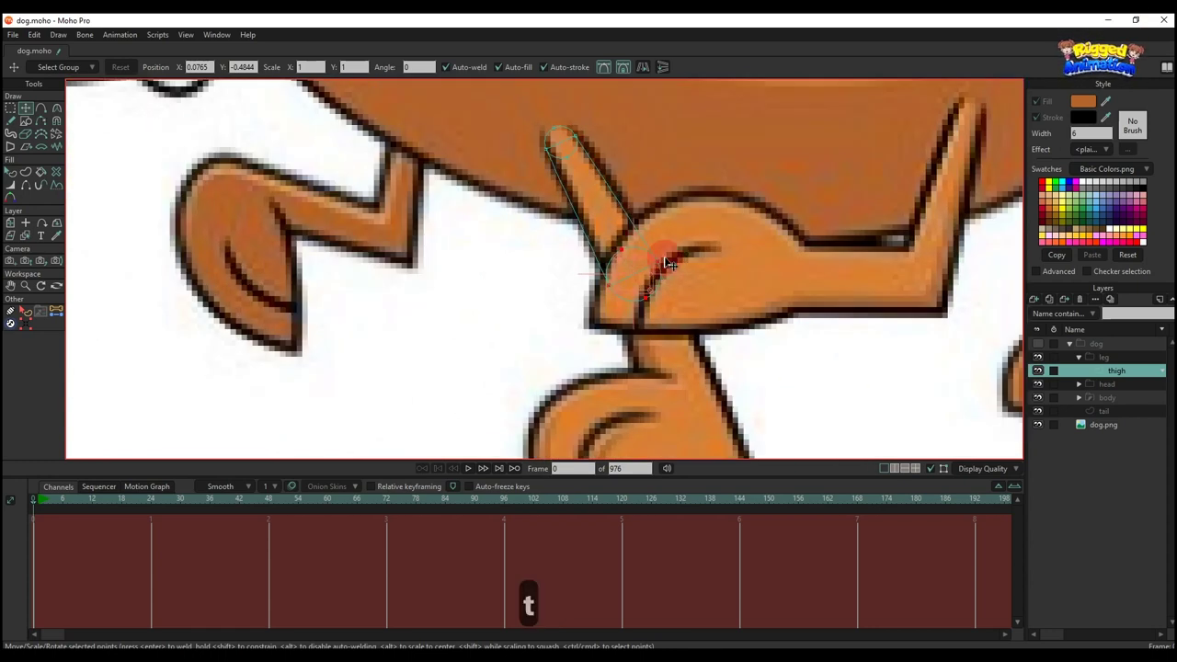
Copy the thigh's lower oval into a new vector layer in the leg group and name that layer calf
key("ctrl+c")
left_click(1035, 304)
left_click(1109, 378)
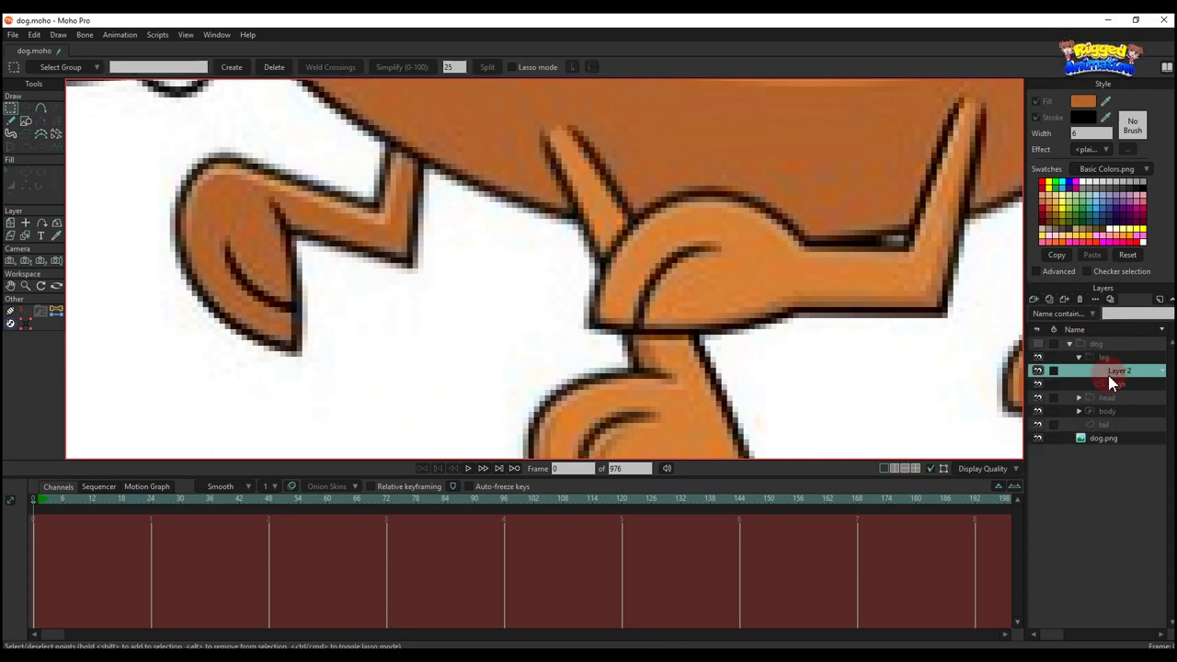
key("ctrl+v")
double_click(1114, 374)
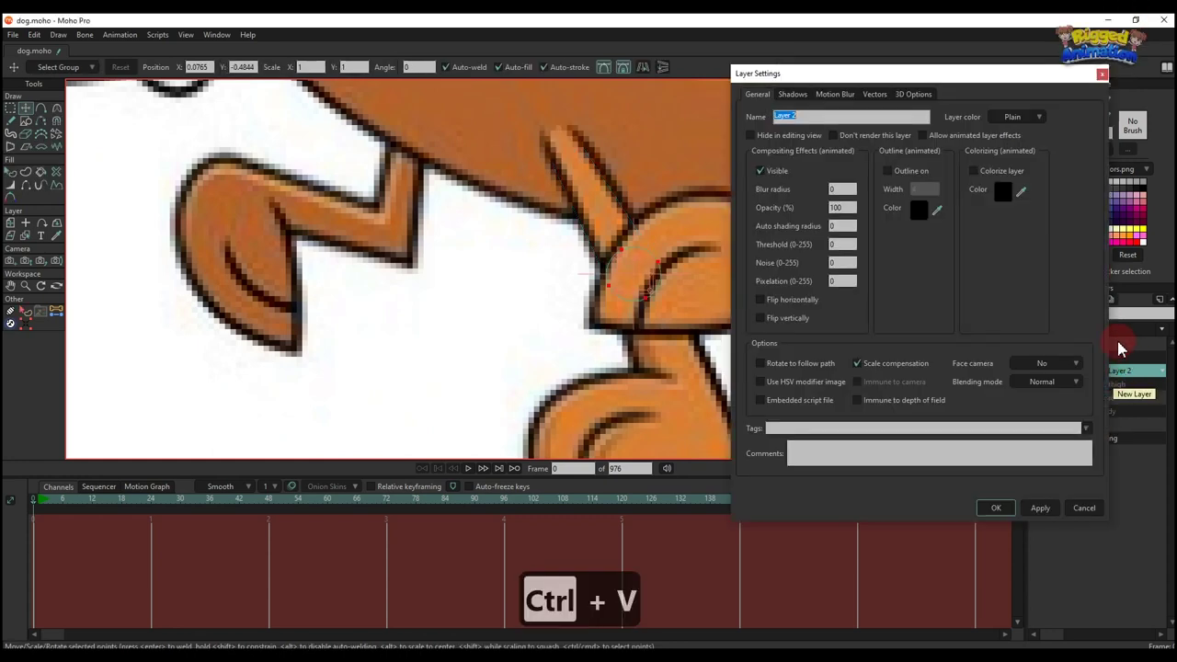
type("calf")
key("Return")
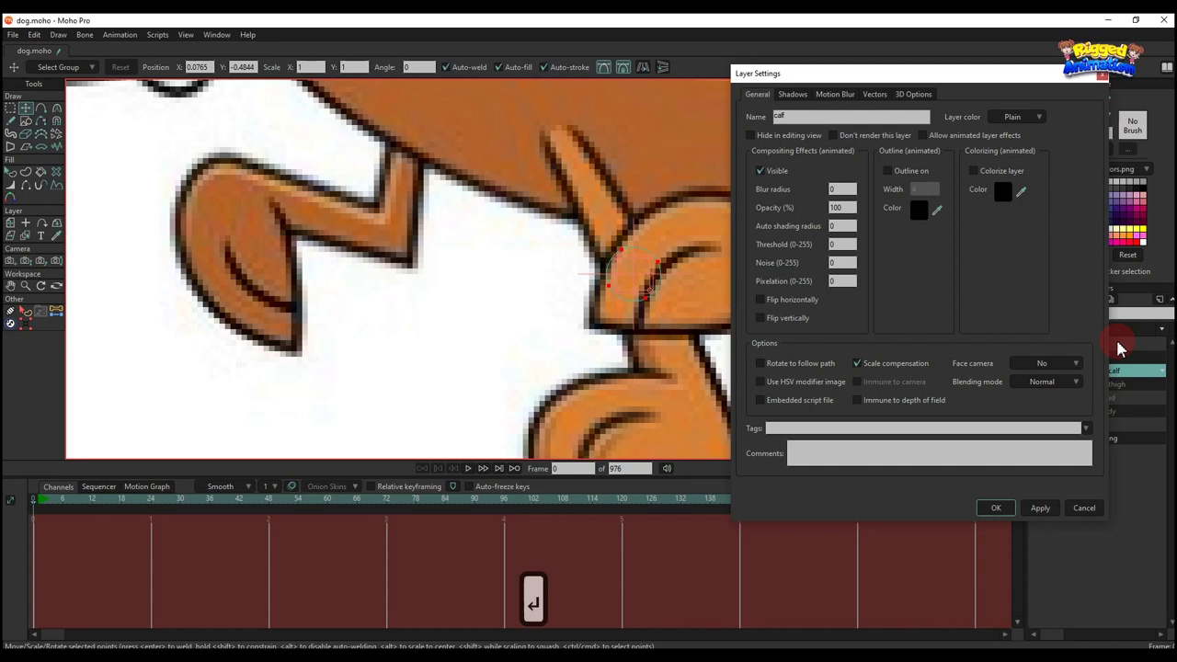
Duplicate the knee oval within the calf layer and place the copy over the ankle of the reference leg
scroll(713, 293, "down", 4)
scroll(670, 246, "up", 2)
key("t")
scroll(623, 244, "up", 1)
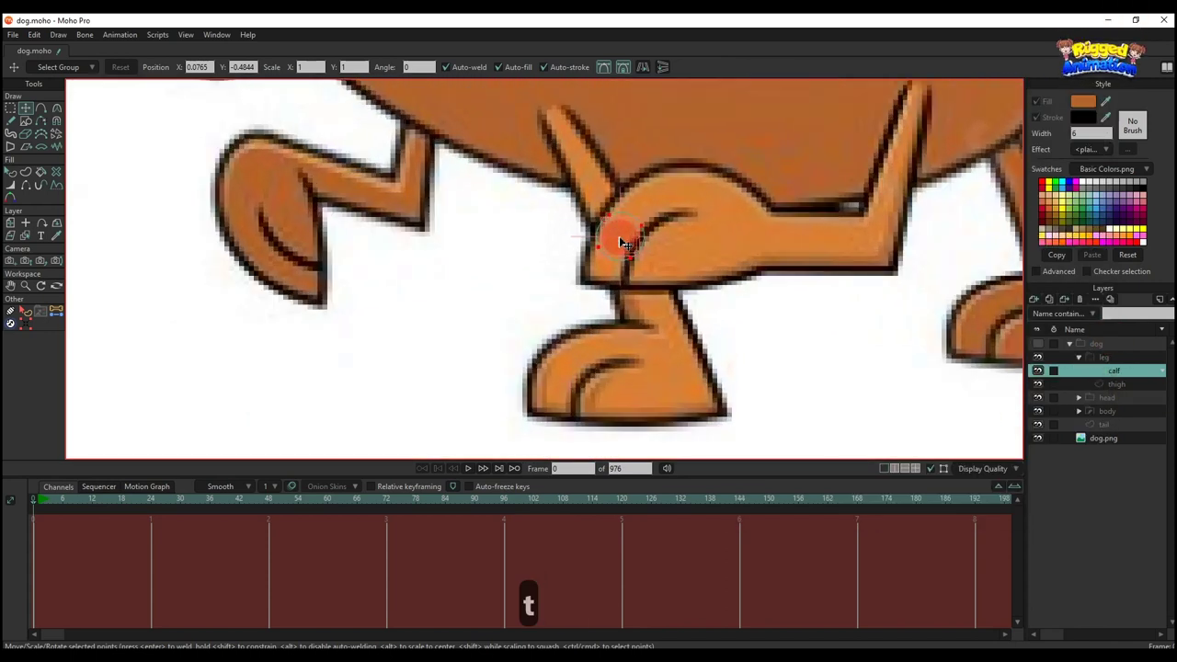
key("t")
key("ctrl+c")
key("ctrl+v")
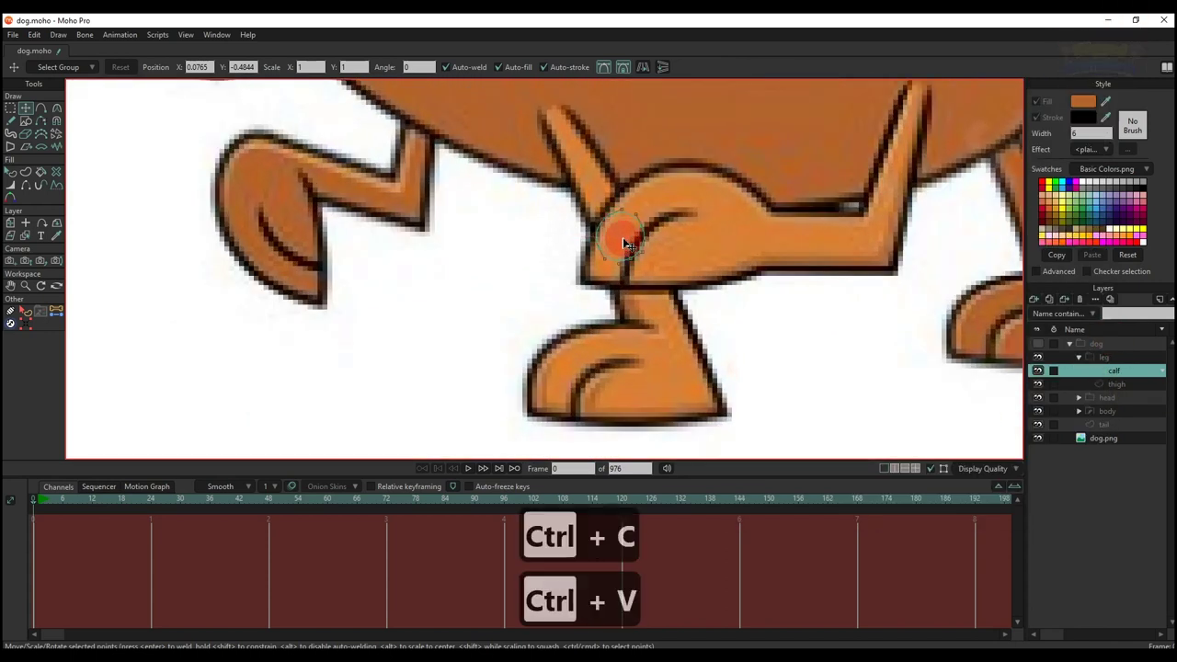
left_click_drag(669, 352, 682, 375)
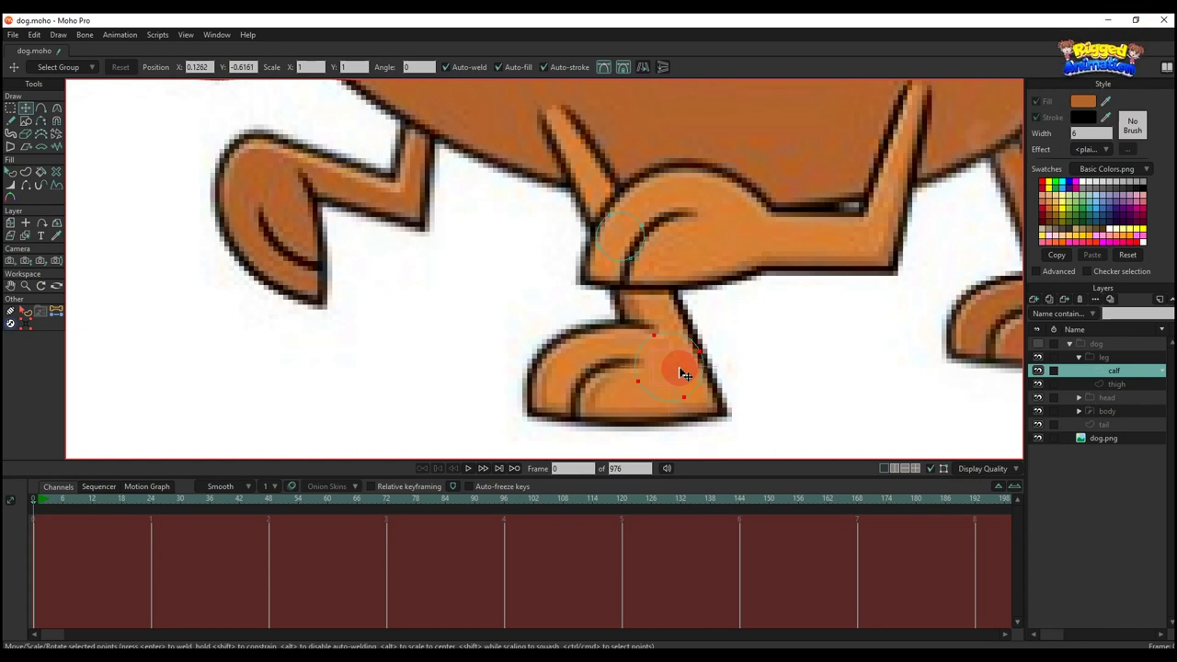
Draw a four-sided calf outline running from the knee oval down to the ankle oval
key("a")
scroll(599, 236, "up", 1)
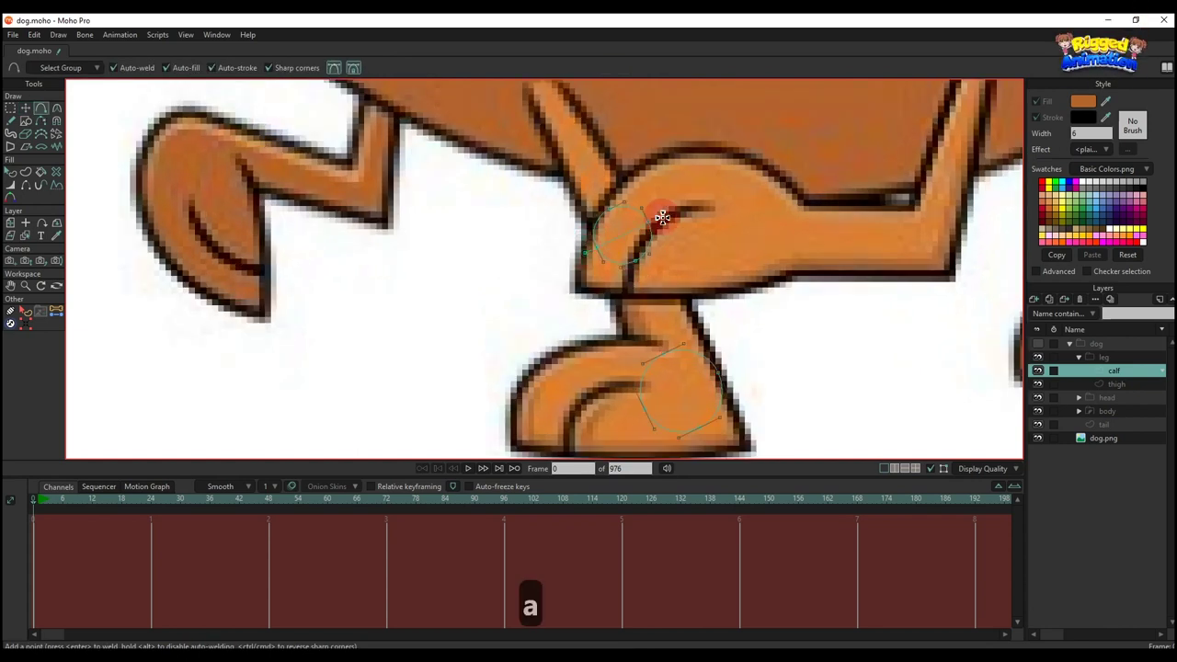
left_click_drag(699, 301, 583, 255)
key("t")
scroll(576, 262, "up", 1)
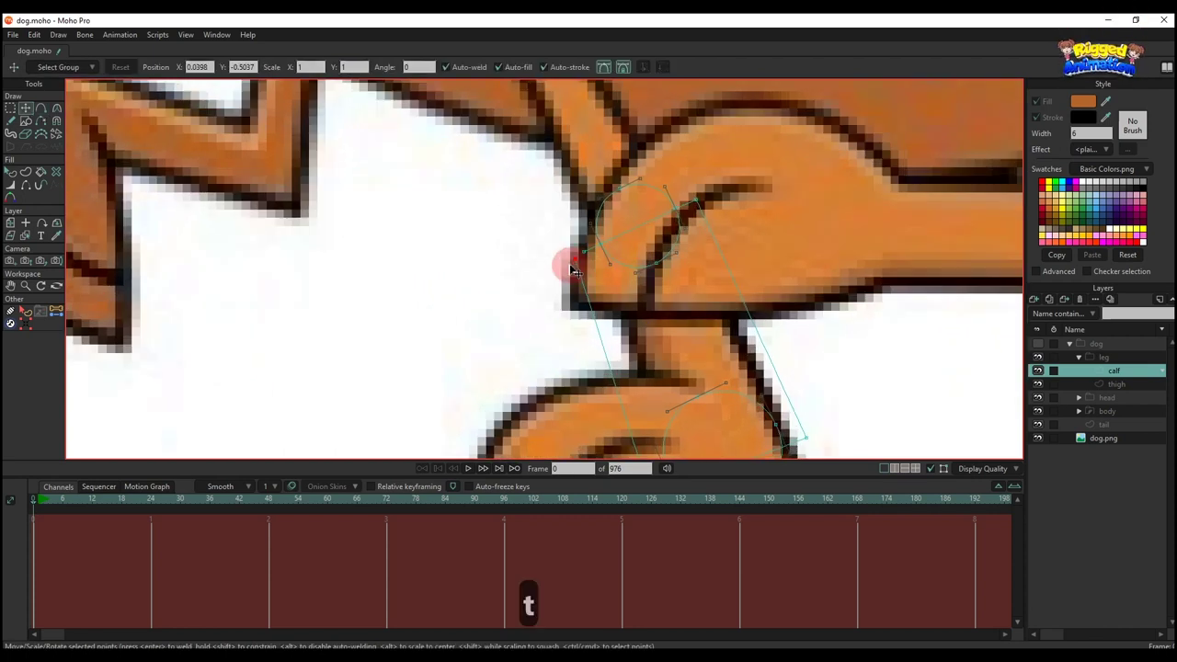
Move the calf outline's two upper corners exactly onto the opposite side points of the knee oval
key("g")
left_click(222, 273)
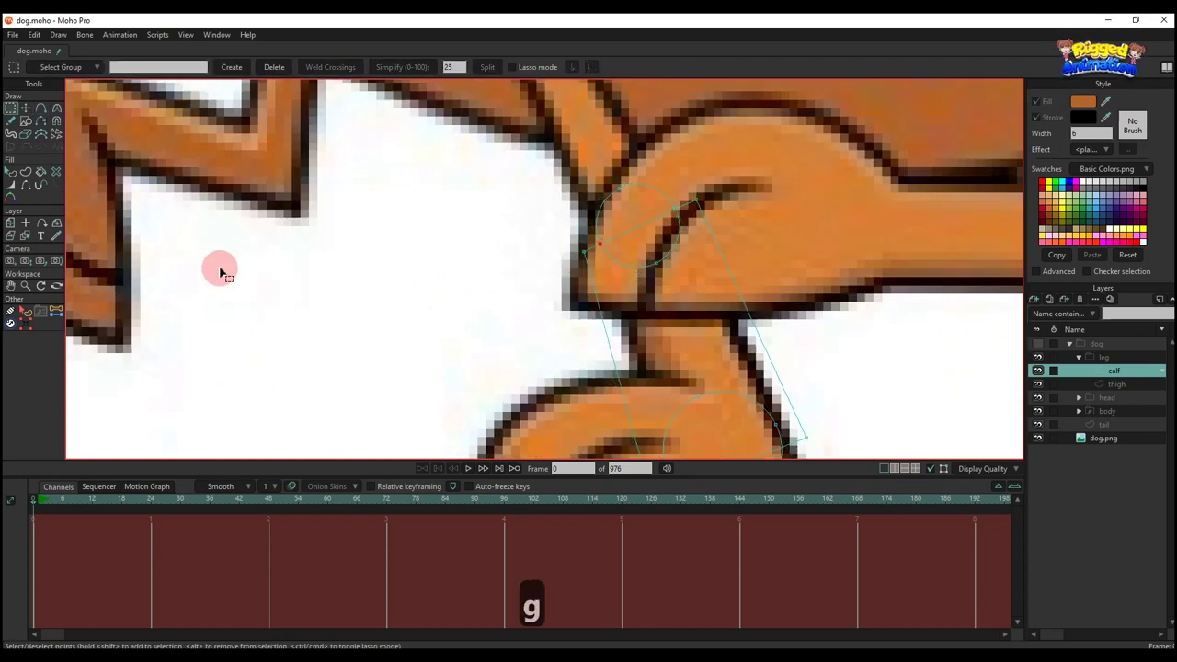
left_click(27, 324)
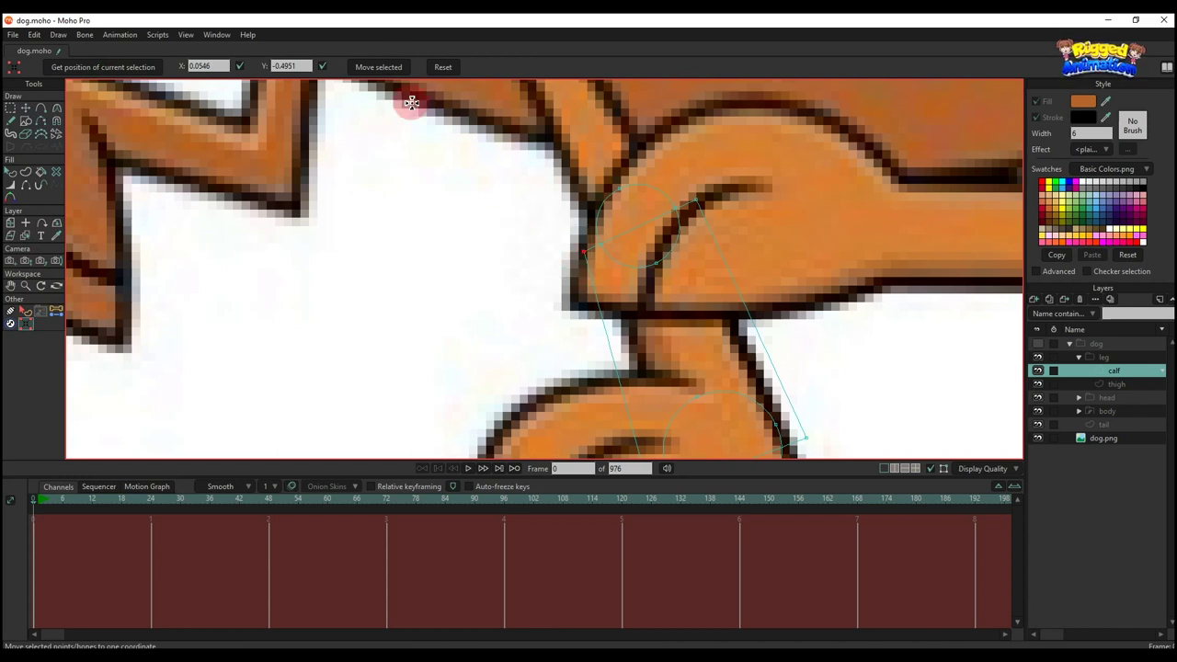
left_click(698, 202)
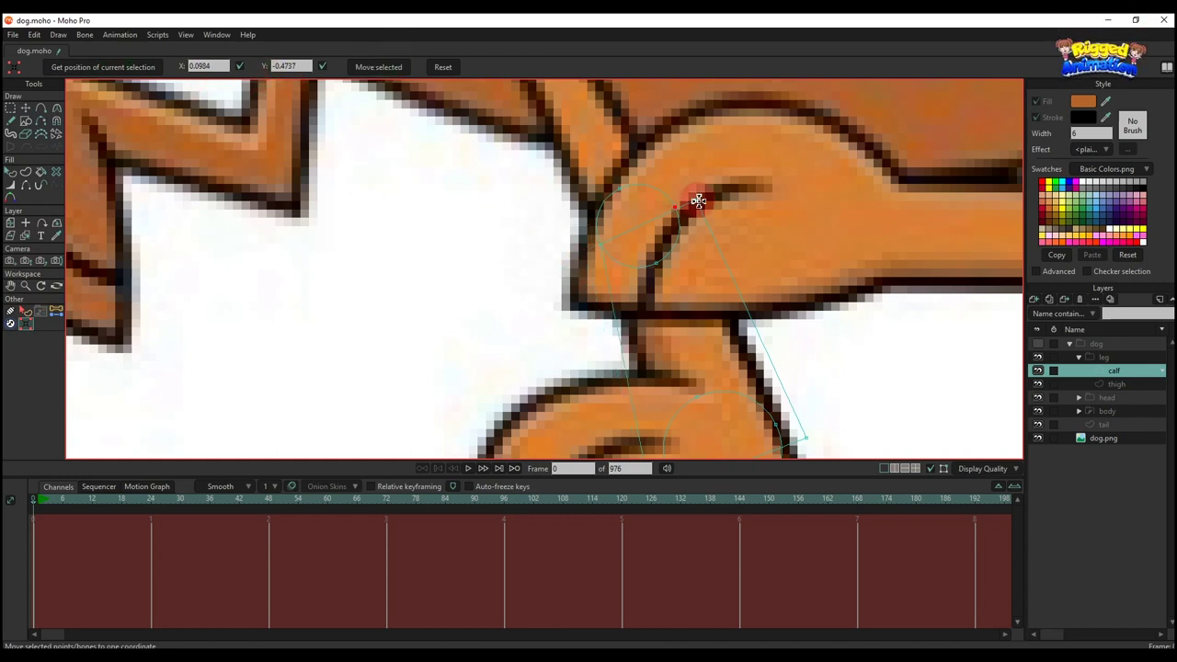
left_click(394, 69)
Move the calf outline's two lower corners exactly onto the opposite side points of the ankle oval
scroll(607, 221, "down", 4)
scroll(625, 312, "up", 3)
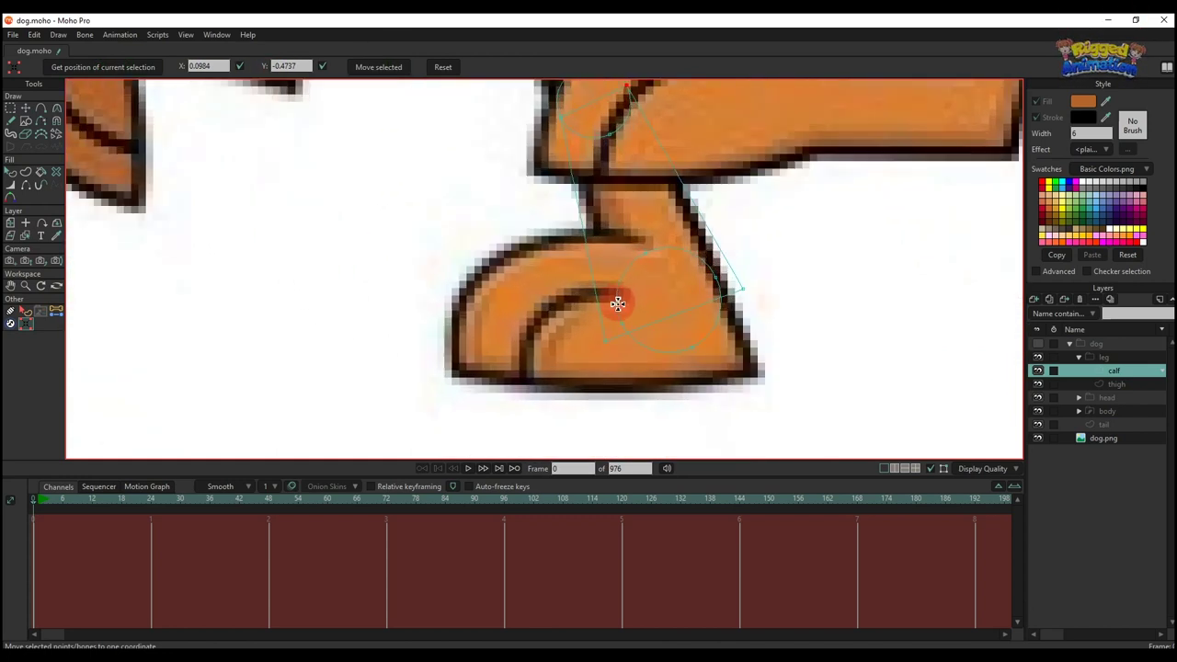
left_click(623, 322)
left_click(134, 72)
left_click_drag(578, 331, 637, 358)
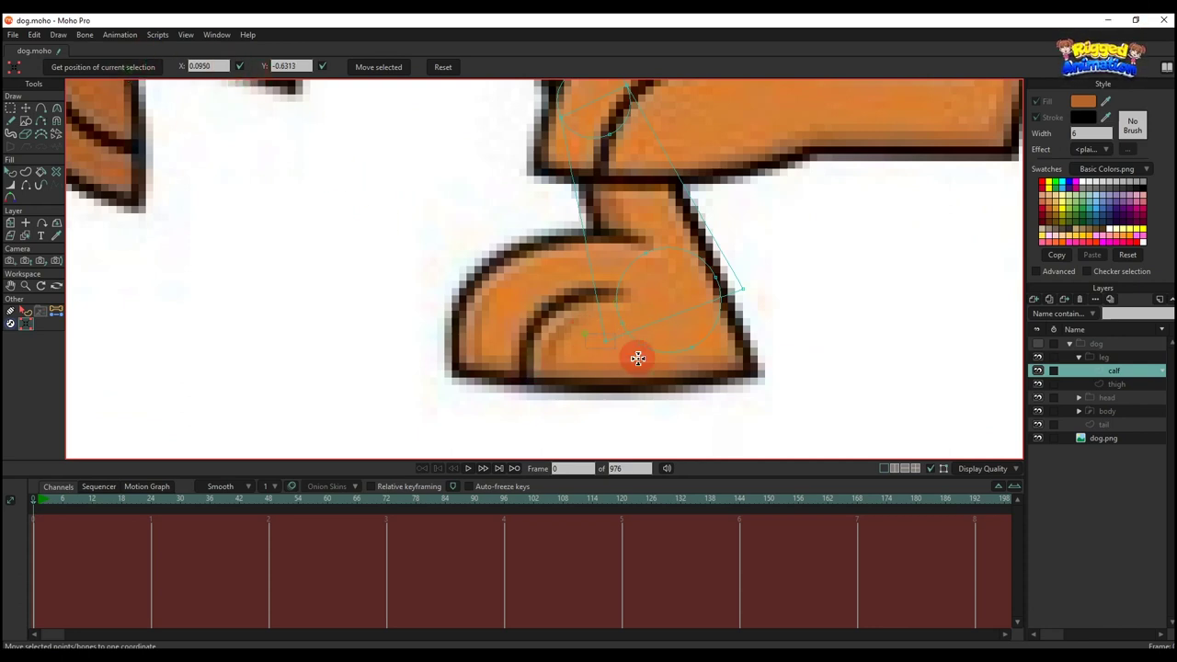
left_click(379, 71)
left_click(716, 276)
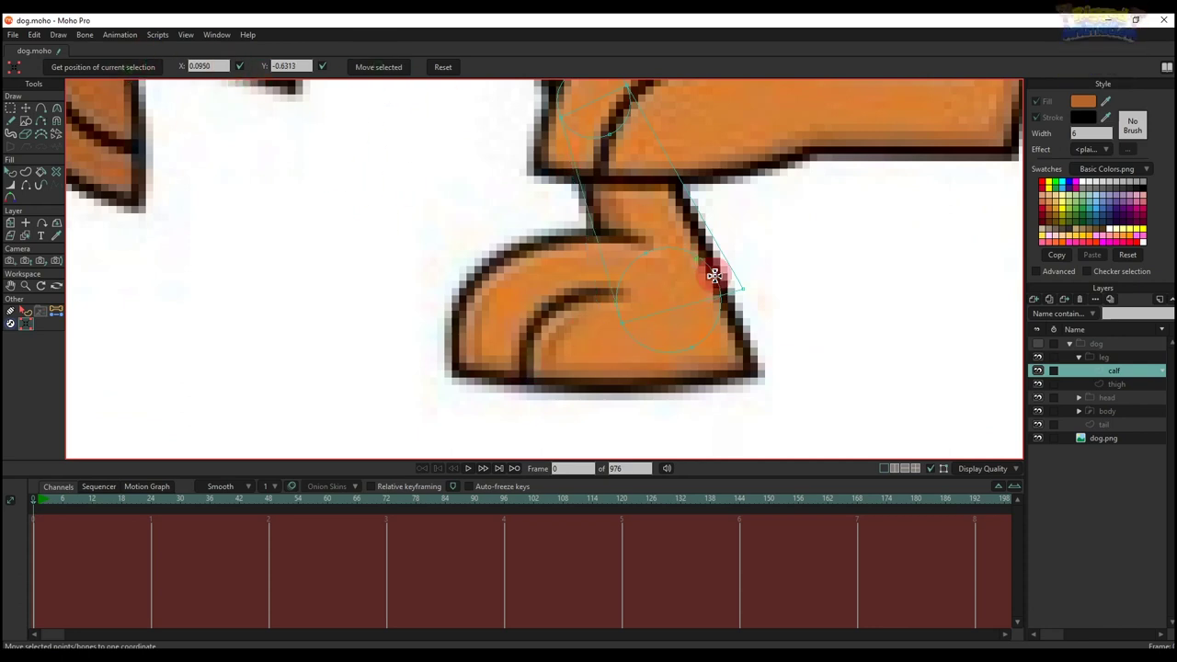
left_click(151, 72)
left_click_drag(742, 286, 769, 304)
left_click(373, 69)
Rotate the knee oval together with its attached outline corners to follow the slant of the reference calf
scroll(691, 230, "down", 2)
left_click_drag(691, 229, 696, 273)
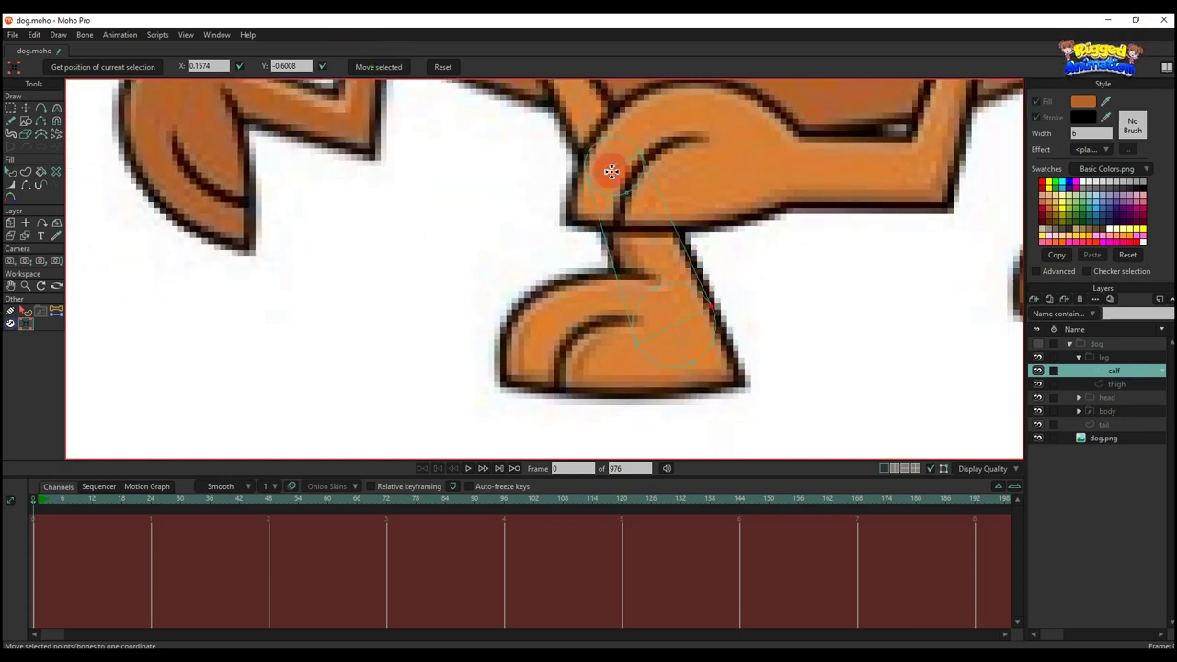
key("g")
left_click_drag(560, 120, 693, 237)
key("t")
scroll(697, 242, "up", 5)
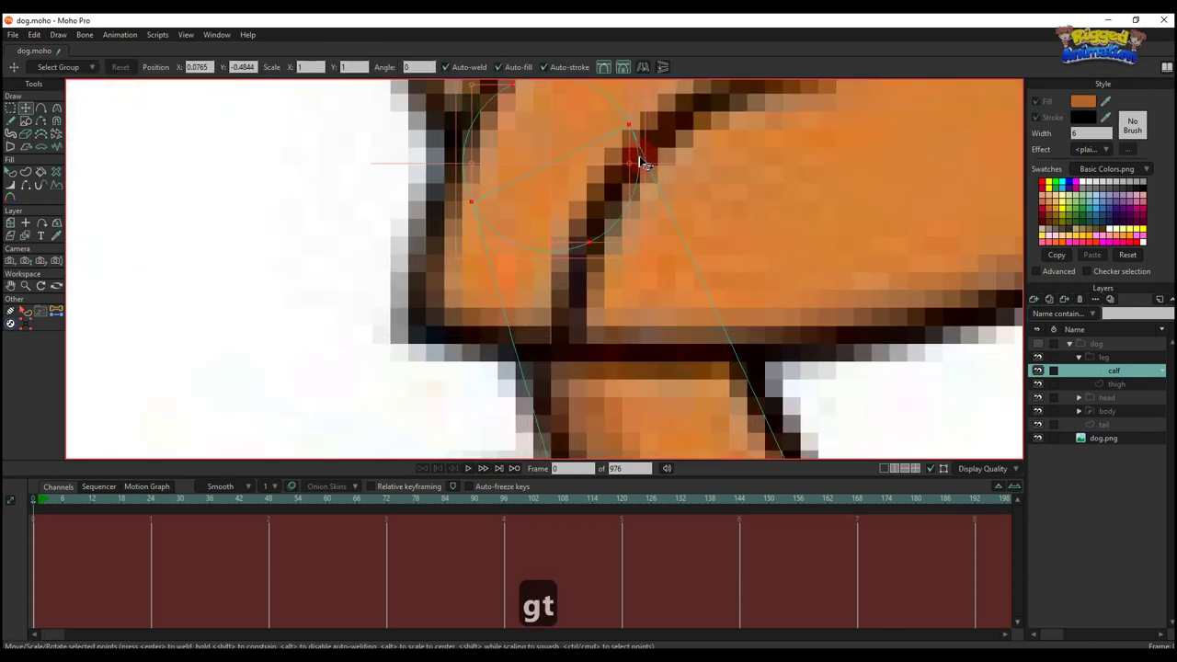
left_click_drag(648, 169, 629, 163)
Rotate the ankle oval together with its attached outline corners to align the calf's sides with the reference
scroll(671, 220, "down", 5)
key("g")
left_click_drag(678, 291, 767, 427)
key("t")
scroll(709, 317, "up", 5)
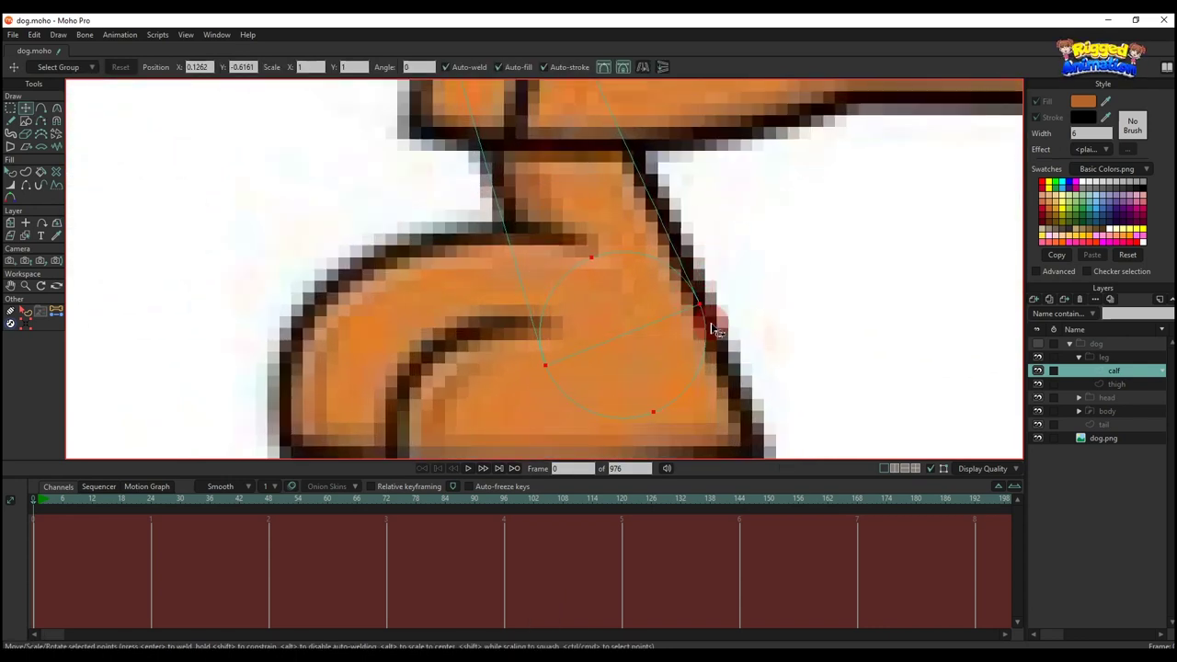
scroll(716, 329, "down", 5)
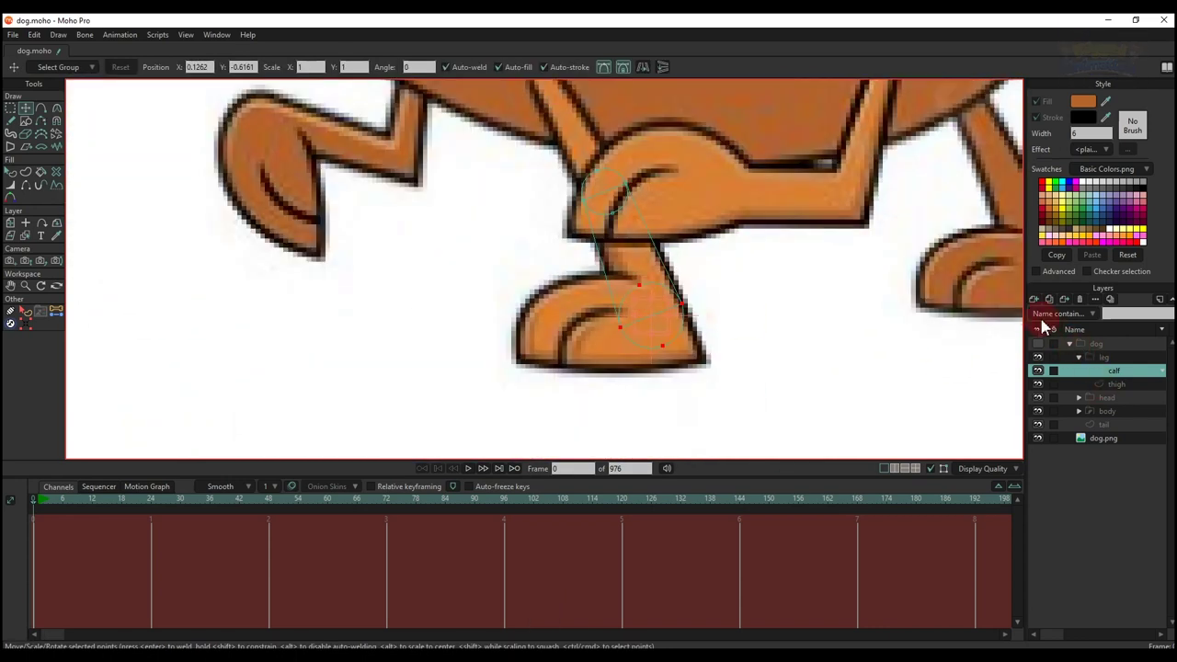
Add a new vector layer above the calf in the leg group and name it foot
left_click(1034, 299)
left_click(1127, 366)
double_click(1117, 371)
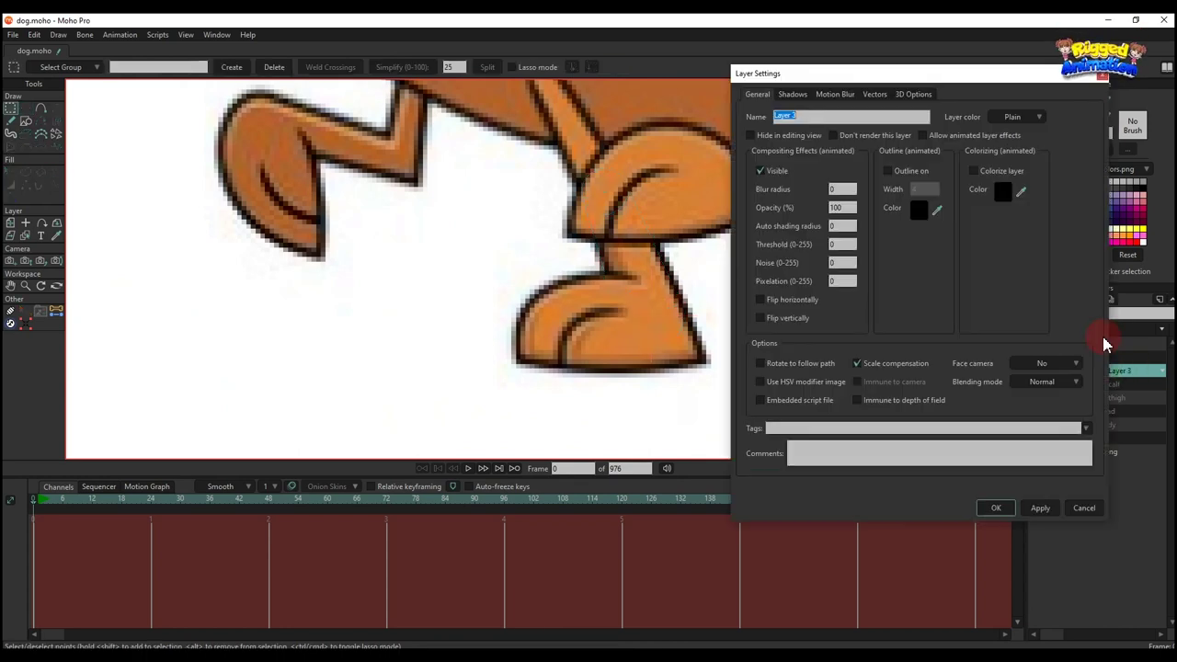
type("foot")
key("Return")
key("a")
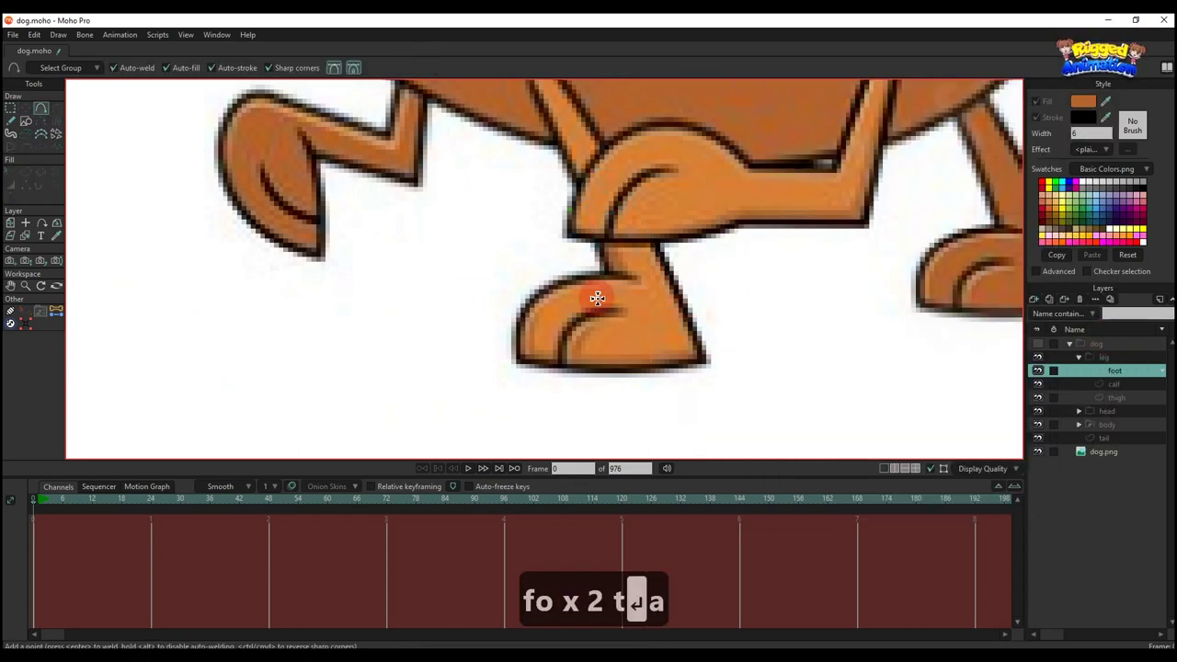
Copy the calf's ankle oval into the foot layer
scroll(598, 298, "up", 4)
left_click(1100, 385)
key("t")
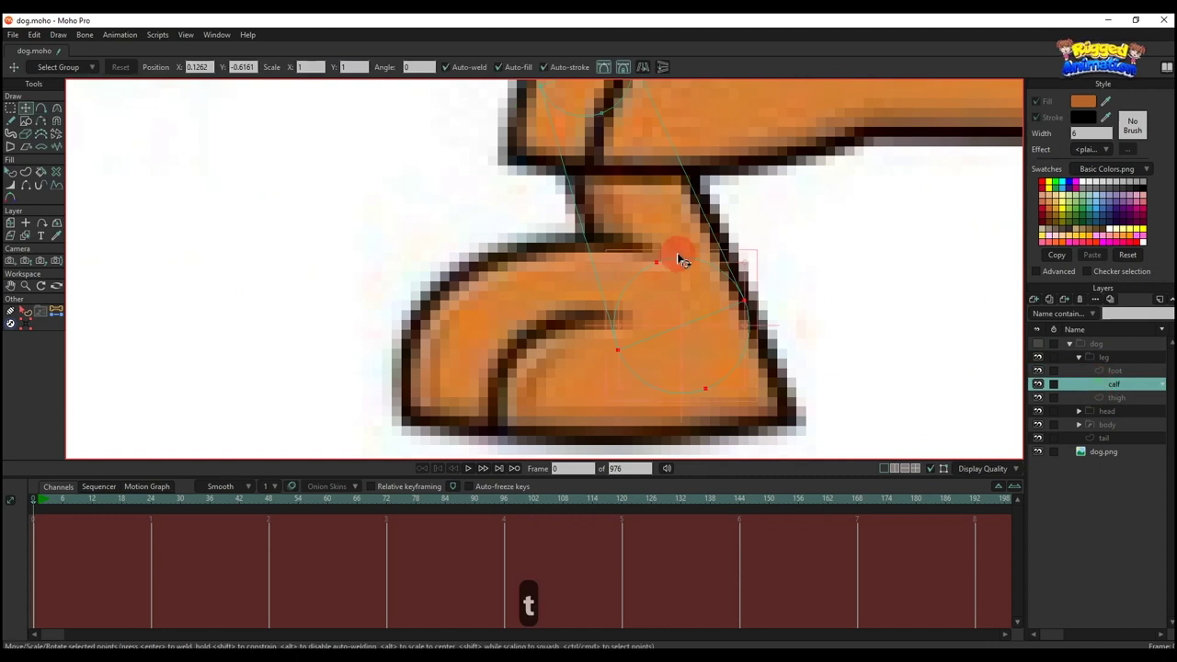
left_click(687, 261)
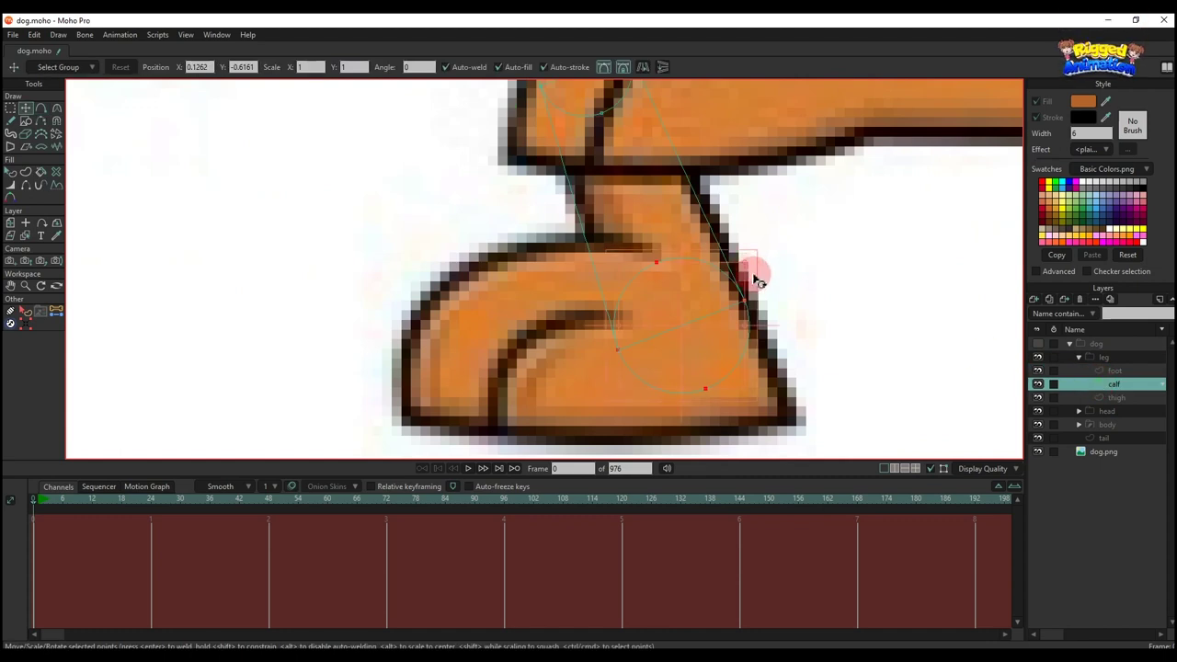
key("ctrl+c")
left_click(1095, 371)
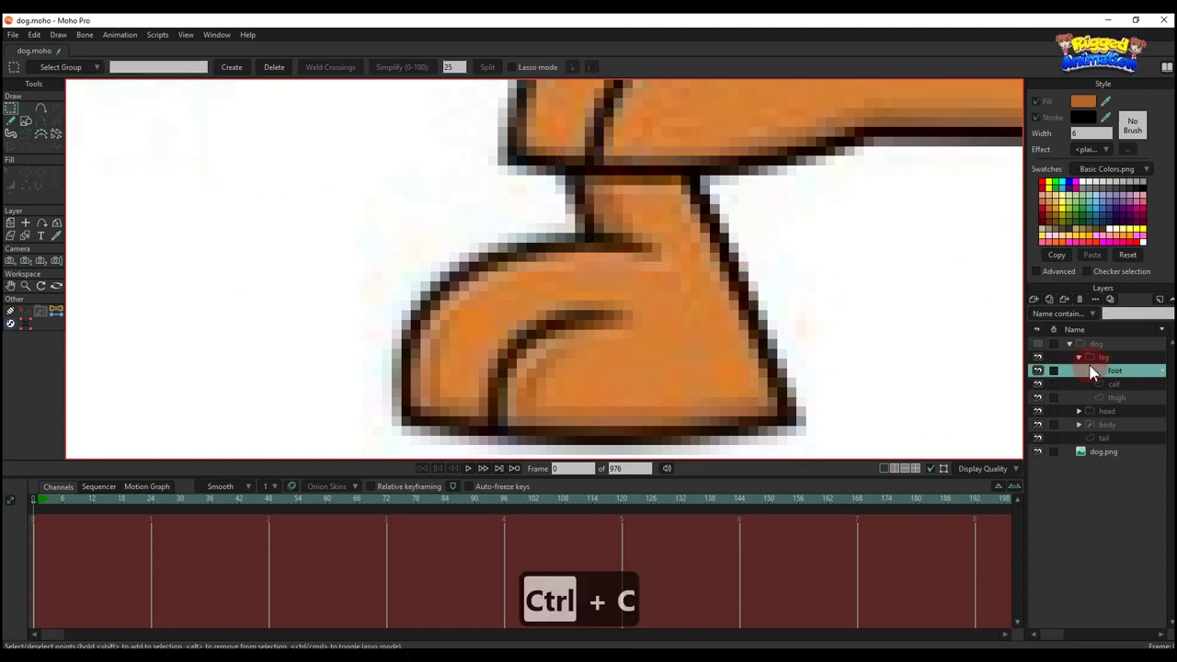
key("ctrl+v")
key("a")
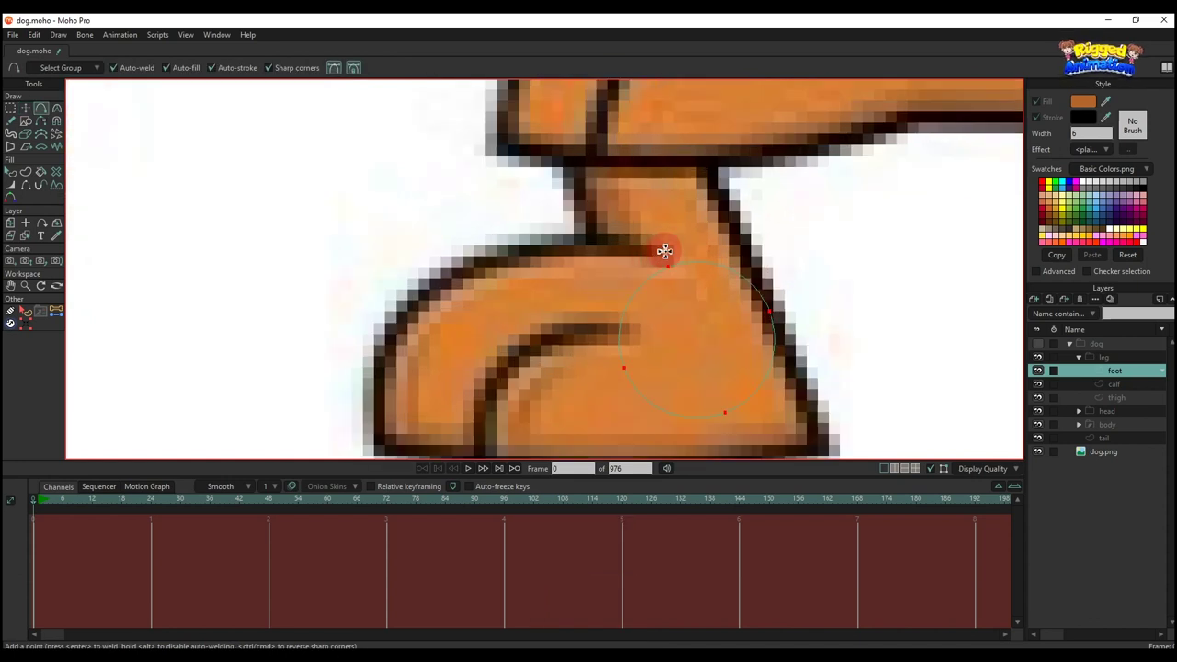
left_click_drag(665, 251, 497, 190)
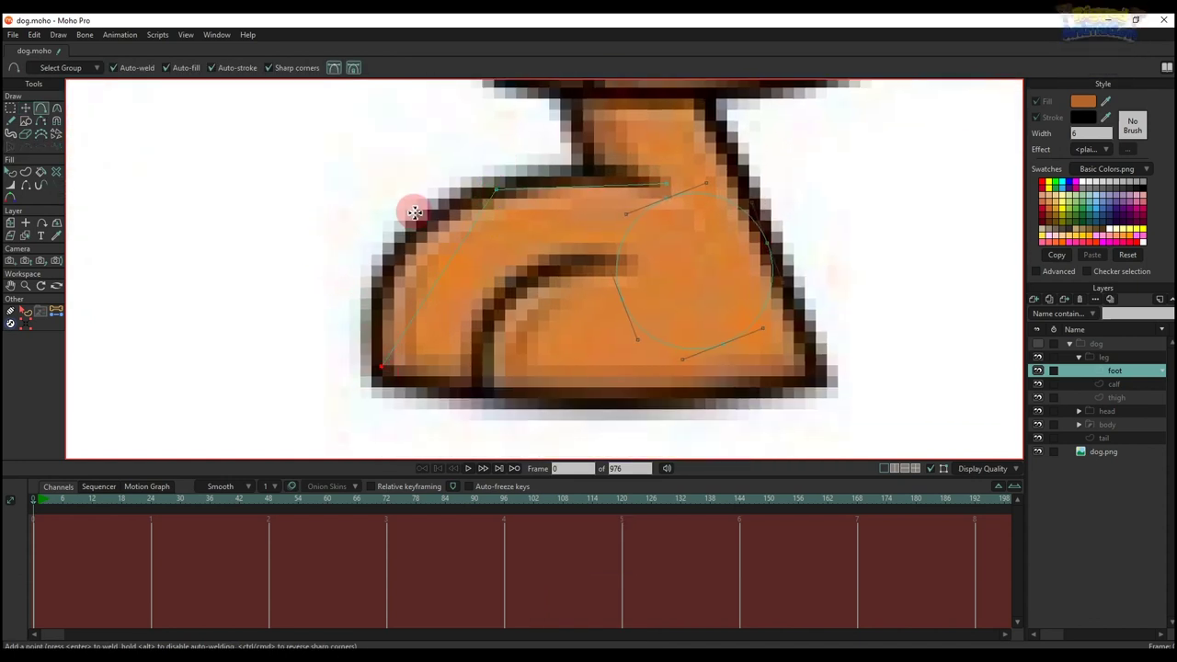
key("ctrl+z")
key("ctrl+z")
Save the file and, with Sharp corners off, draw a smooth foot outline from the ankle oval's top around the toes, sole and heel
key("ctrl+s")
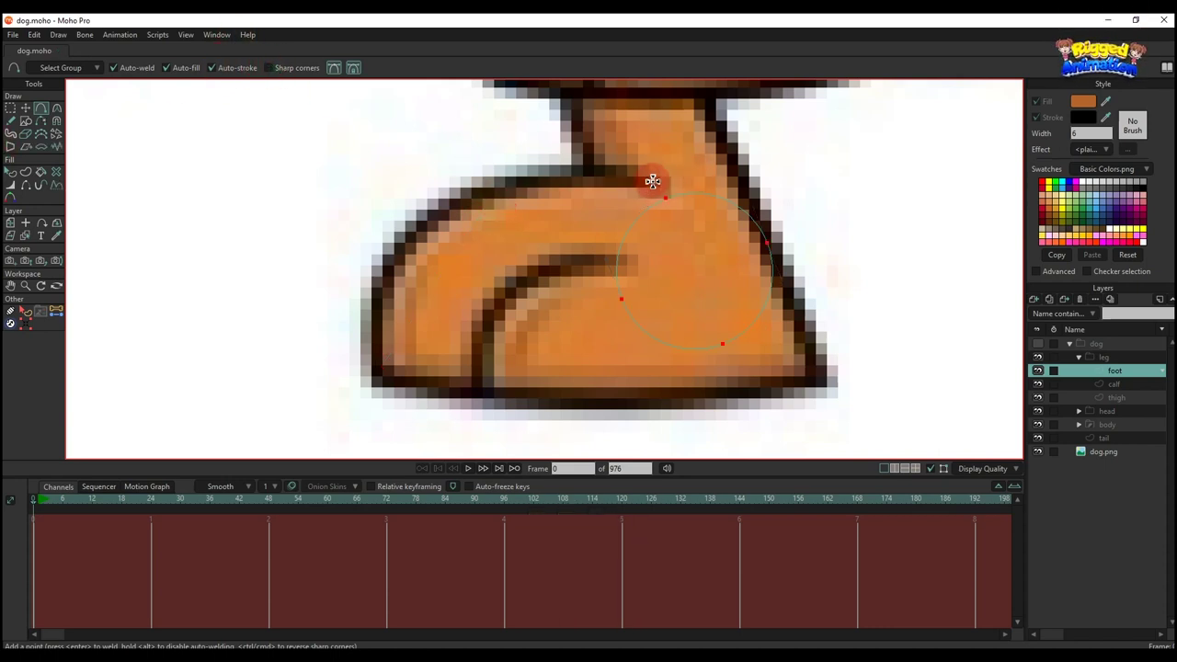
mouse_move(652, 181)
left_mouse_down()
mouse_move(487, 183)
mouse_move(513, 184)
mouse_move(392, 352)
mouse_move(386, 380)
mouse_move(829, 378)
mouse_move(766, 242)
left_mouse_up()
key("t")
left_click(903, 255)
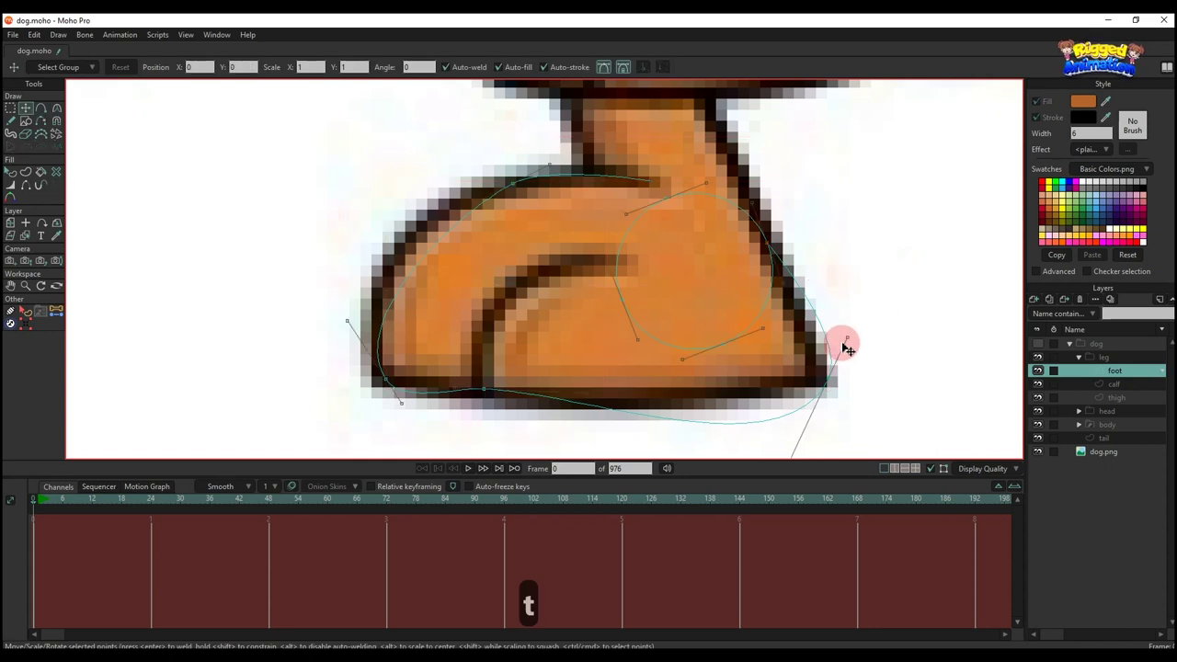
Adjust the curve handles at the heel to form a tight corner and a nearly flat sole matching the reference
left_click_drag(848, 334, 825, 347)
left_click_drag(813, 429, 809, 384)
left_click_drag(780, 427, 764, 343)
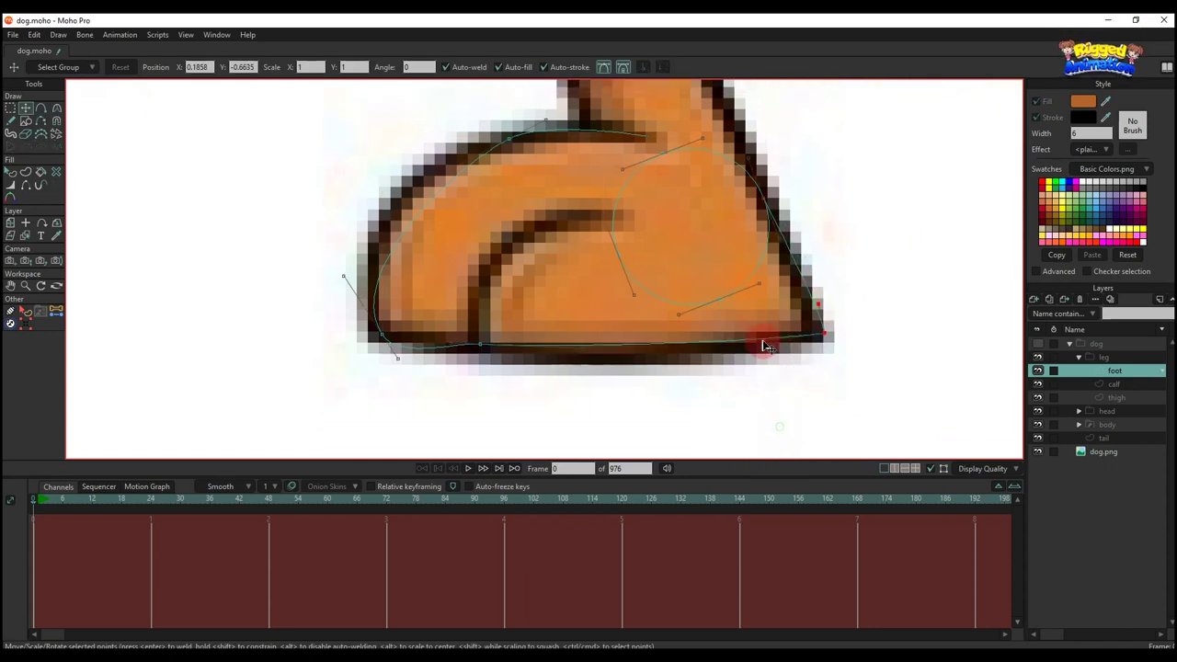
Adjust the curve handles around the front of the foot so the toe corner and rounded toes follow the reference
left_click(384, 366)
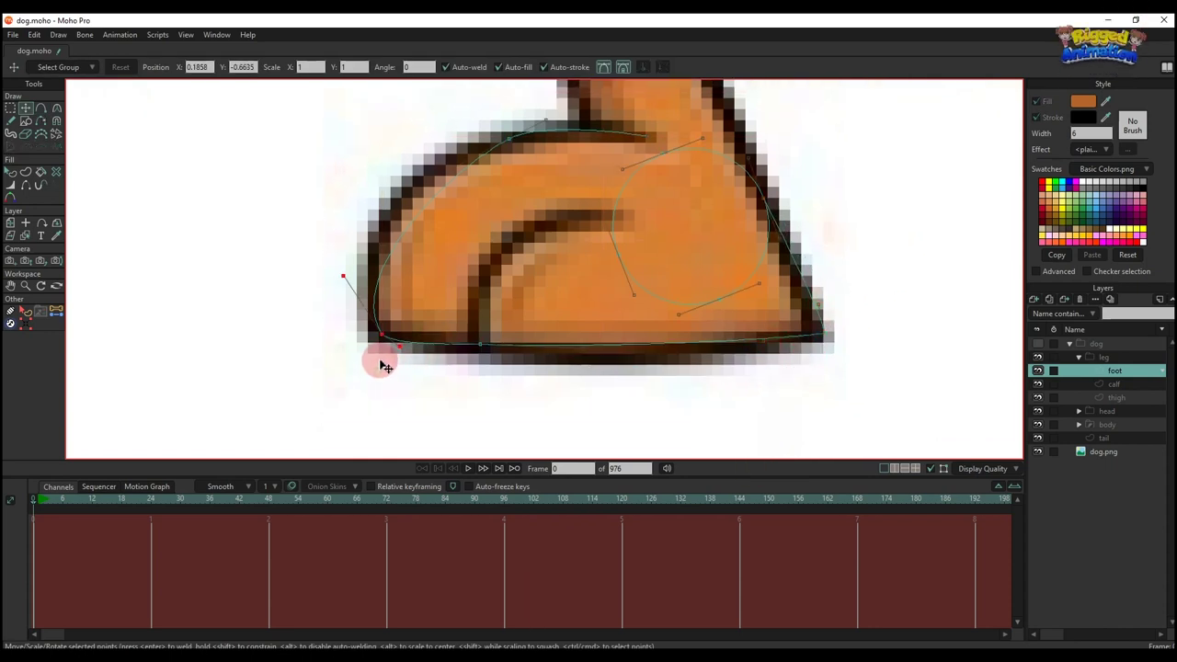
left_click_drag(384, 364, 439, 352)
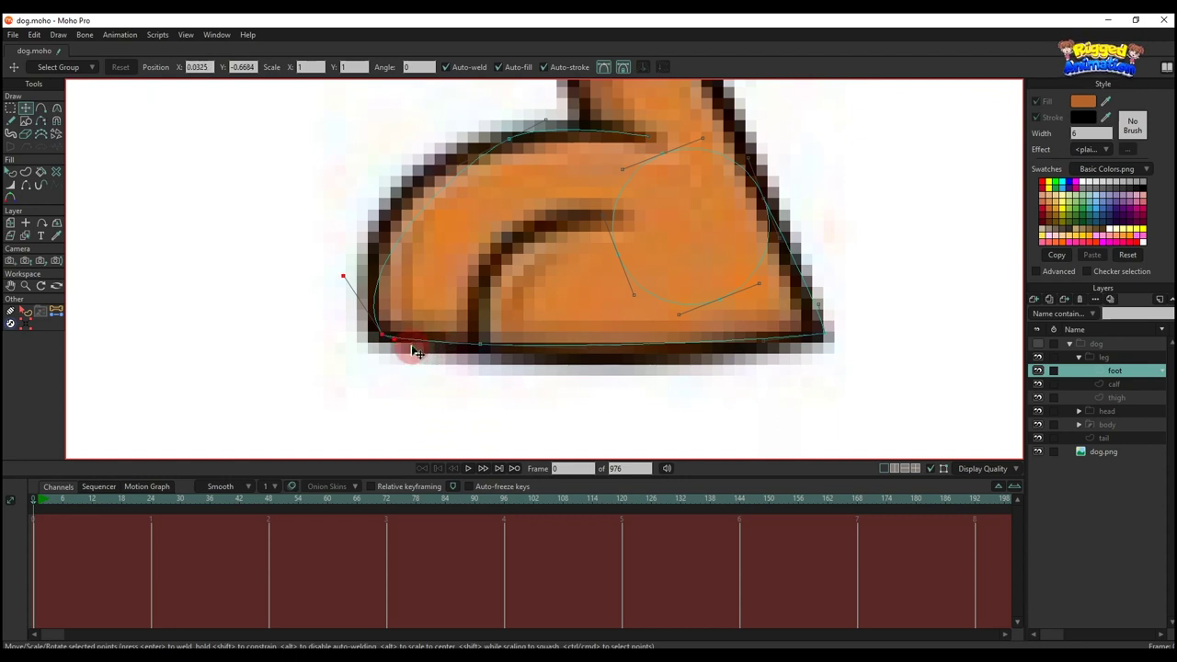
left_click_drag(342, 267, 336, 243)
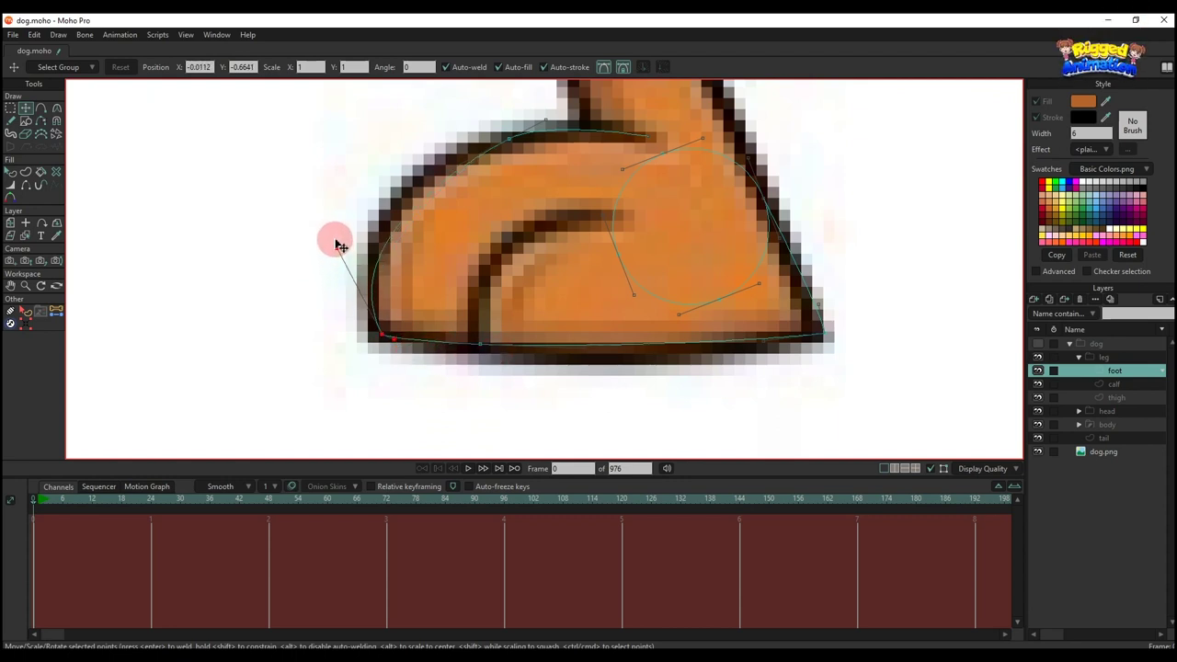
left_click_drag(447, 171, 439, 173)
Adjust the curve handles along the top of the foot so the instep flows into the ankle oval as in the reference
scroll(586, 129, "up", 3)
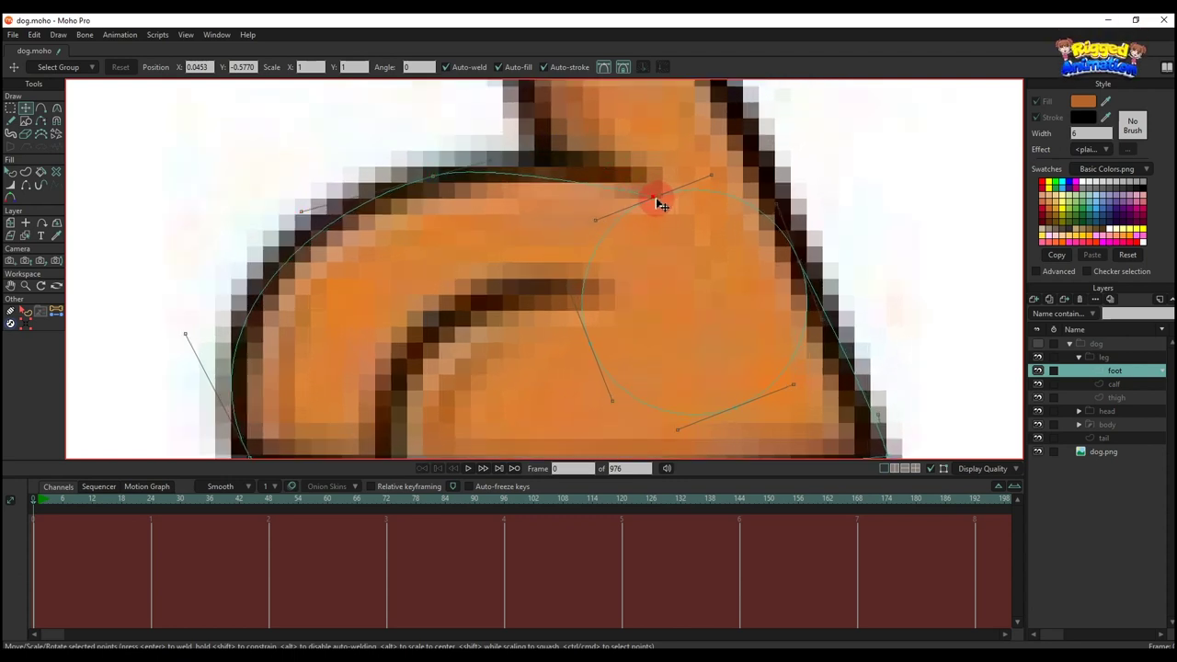
mouse_move(664, 203)
left_mouse_down()
mouse_move(696, 198)
mouse_move(658, 186)
left_mouse_up()
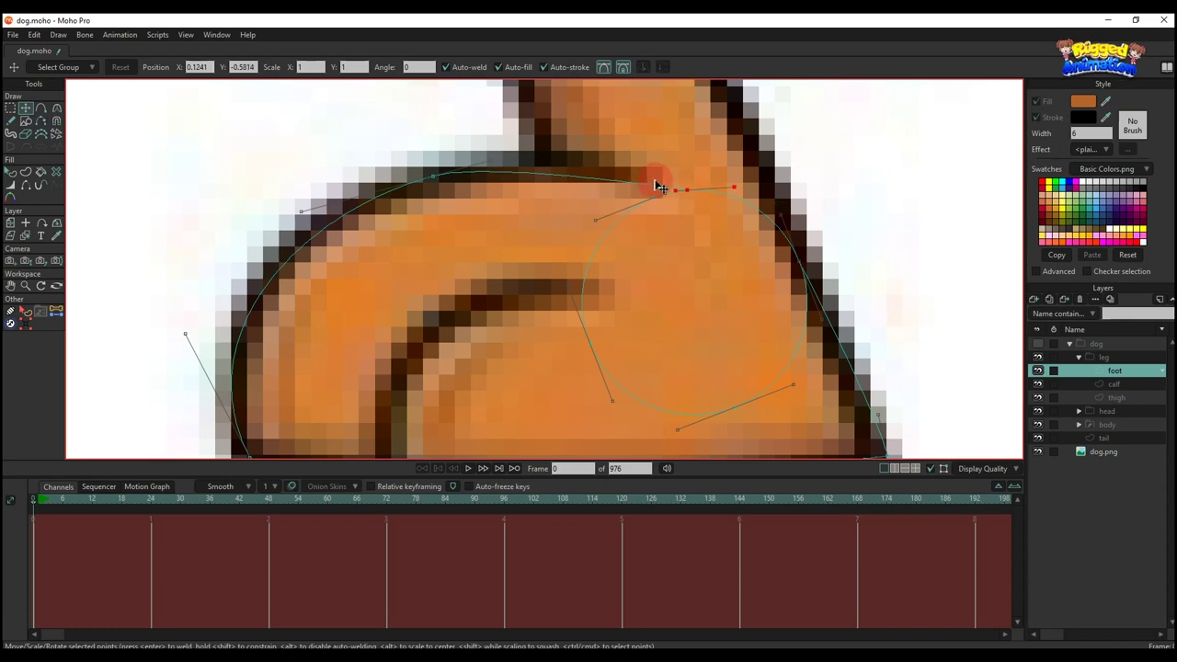
left_click_drag(499, 168, 546, 150)
scroll(554, 190, "down", 2)
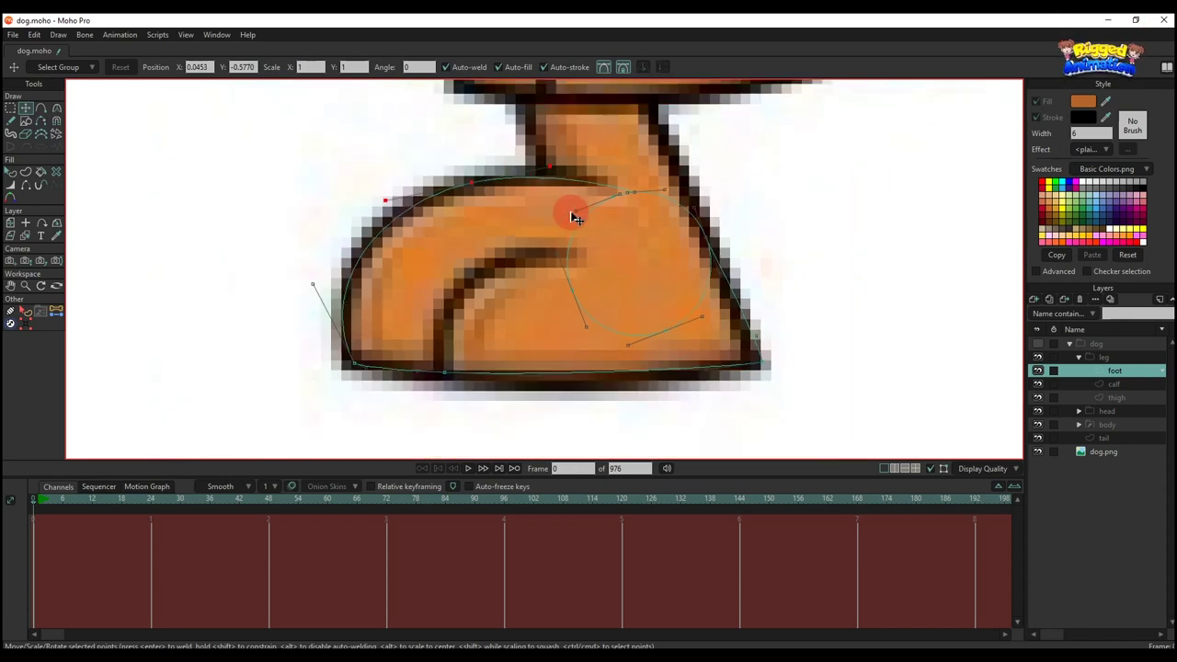
scroll(624, 205, "up", 1)
scroll(629, 197, "down", 1)
key("a")
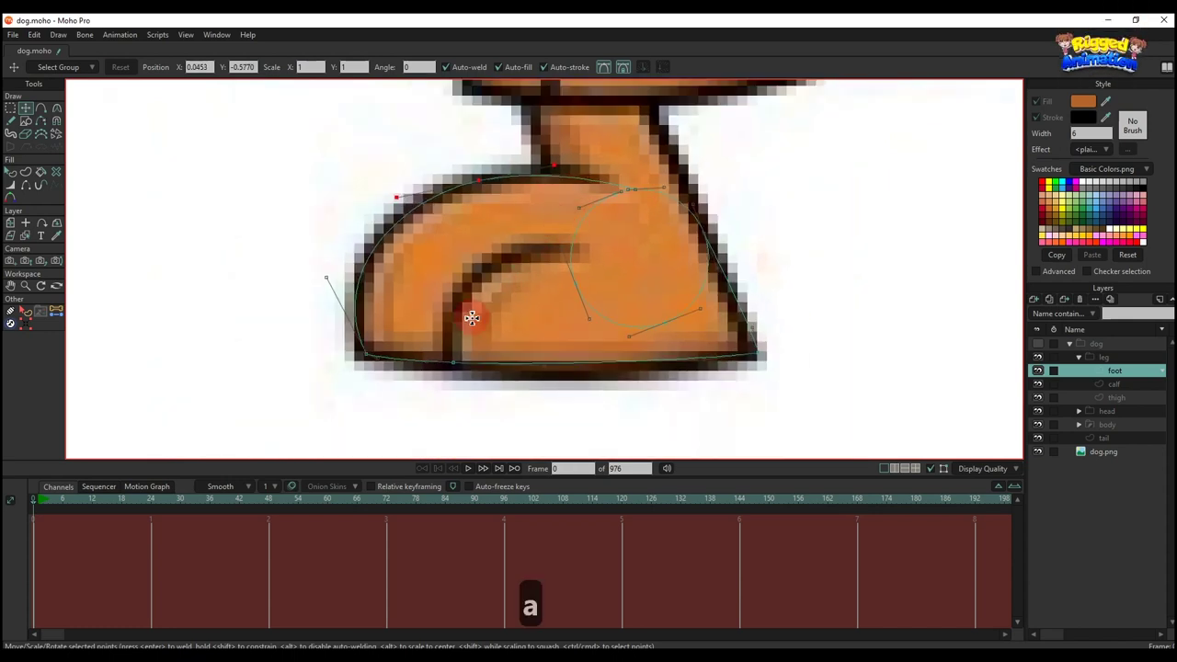
Draw the toe crease inside the foot from the sole up to mid-foot and bend it to follow the reference
left_click_drag(575, 244, 500, 249)
key("c")
left_click_drag(505, 333, 445, 303)
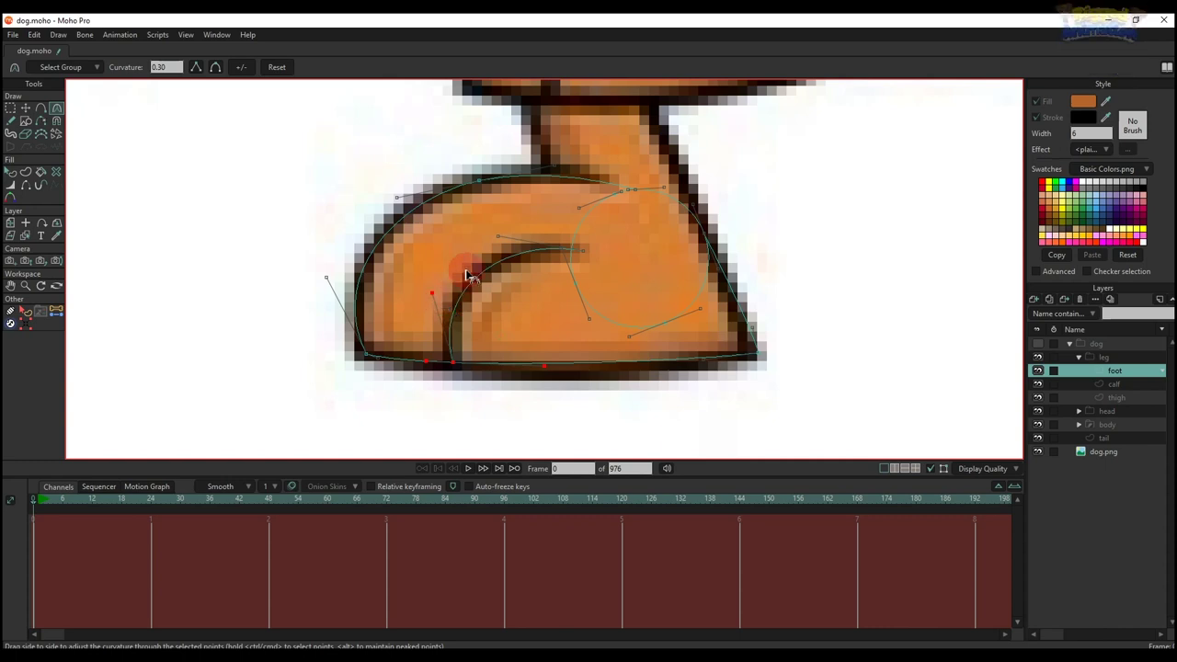
scroll(468, 275, "down", 3)
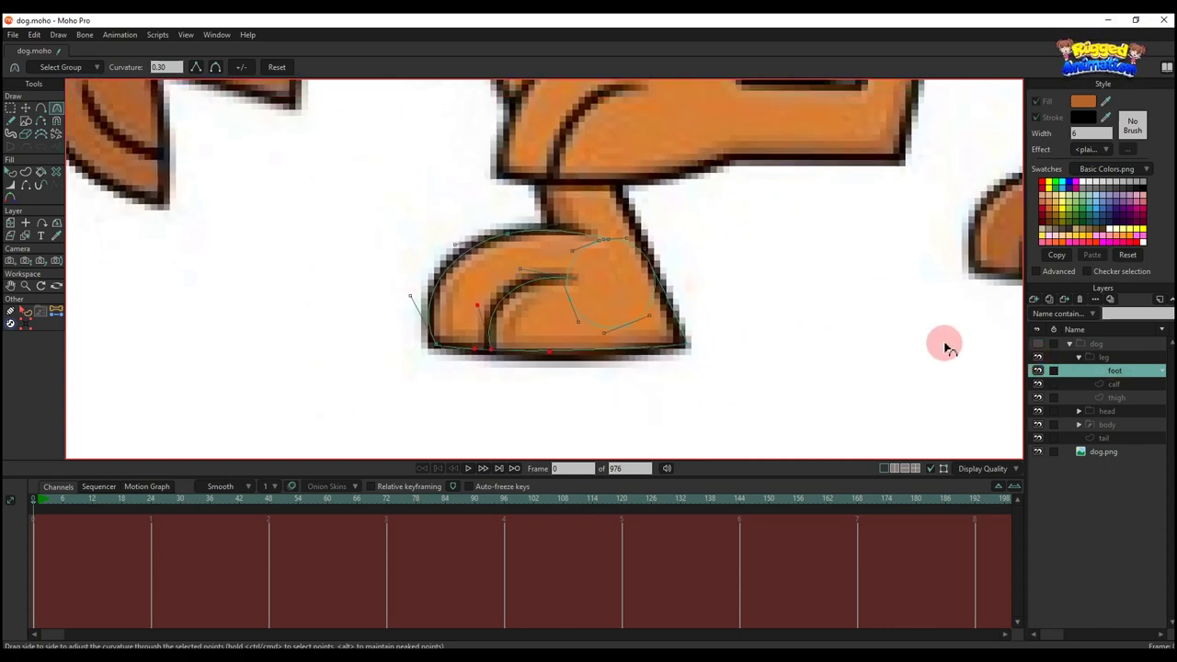
Show the dog group and delete the ankle oval's inner points and leftover segment, keeping the arc that joins the instep to the heel
left_click(1039, 343)
scroll(526, 250, "up", 1)
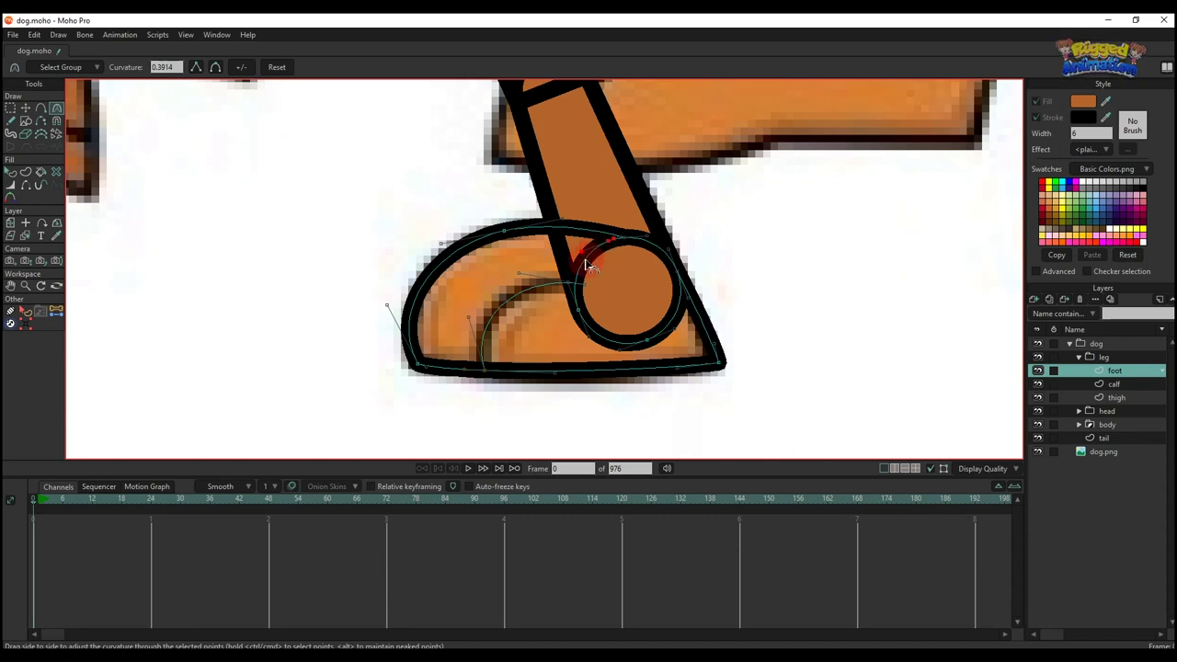
key("g")
key("BackSpace")
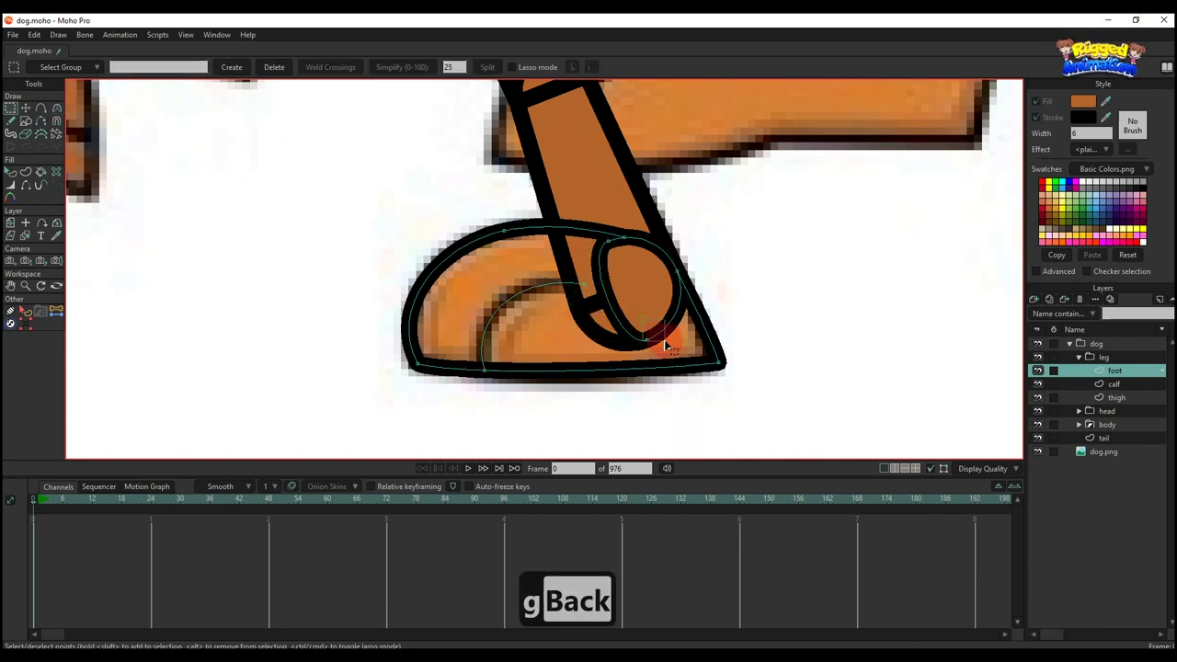
key("BackSpace")
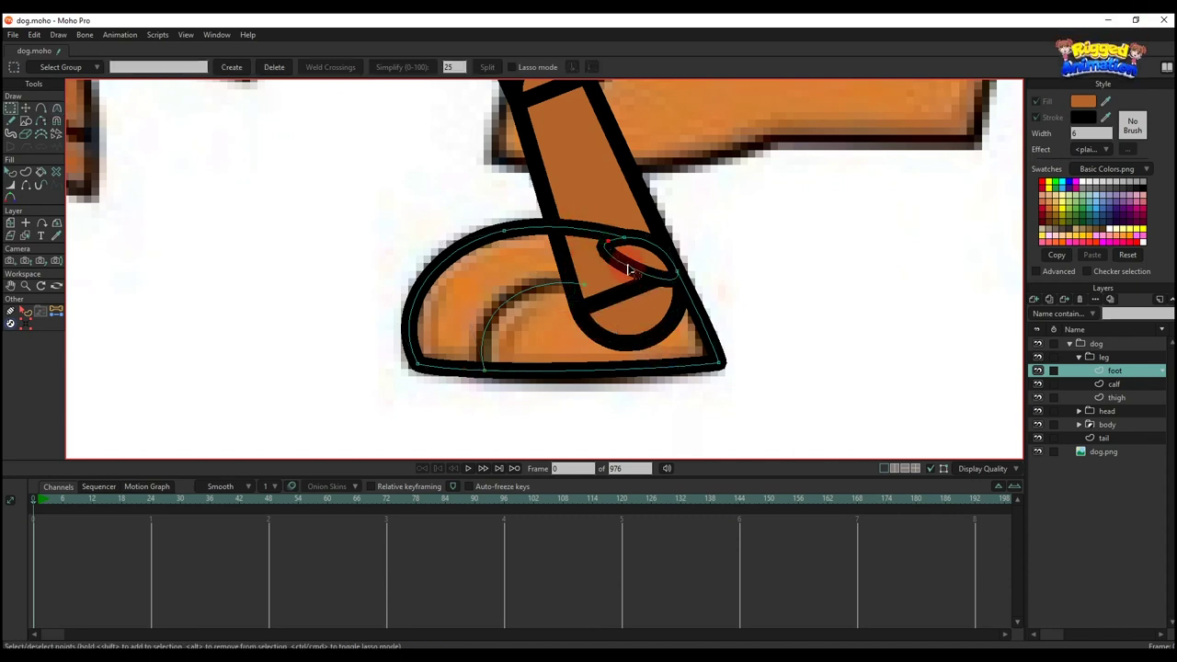
key("BackSpace")
left_click(170, 129)
left_click(54, 125)
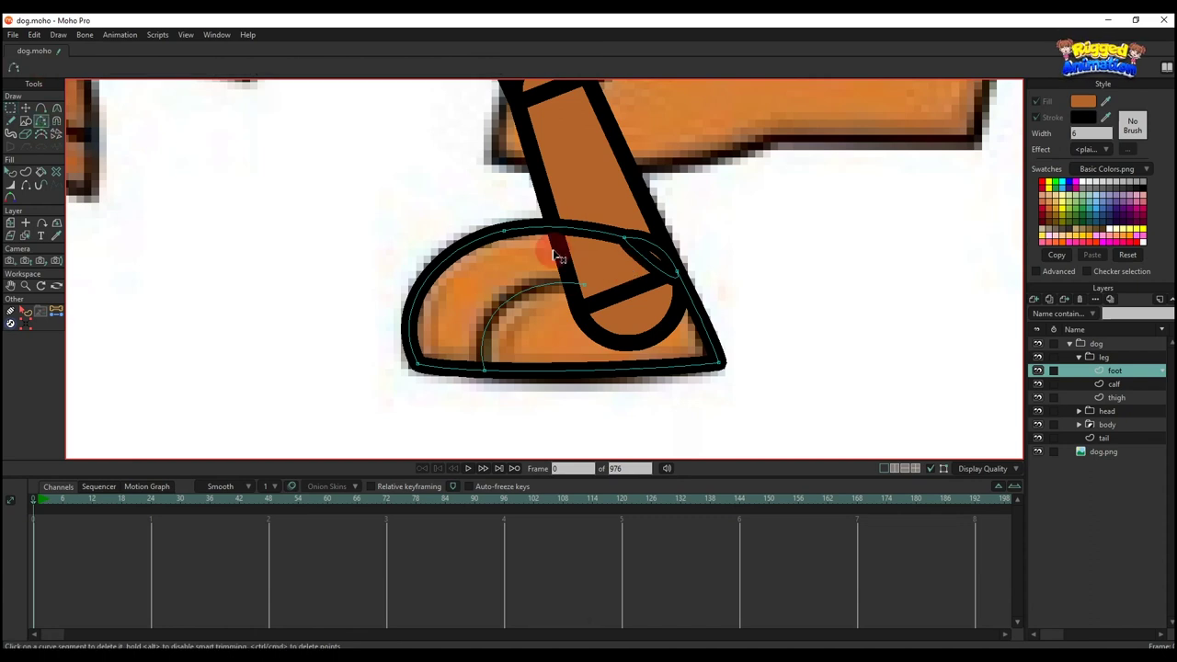
left_click(643, 263)
Create an orange-filled shape with a black outline from the closed foot outline
key("g")
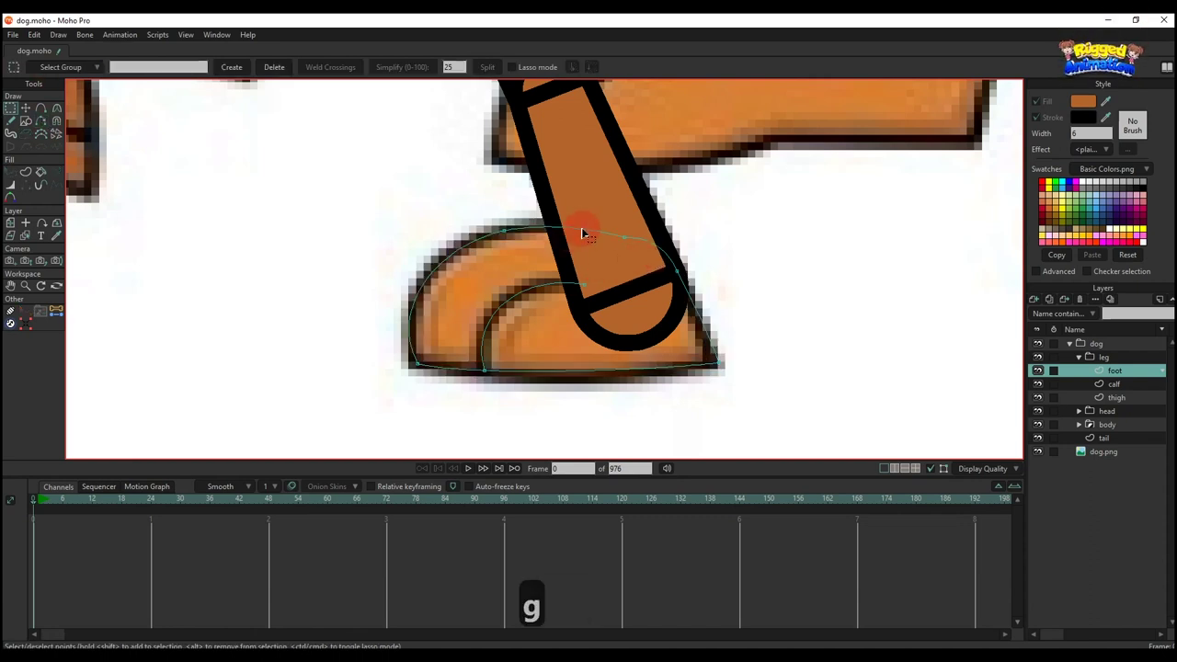
left_click(25, 171)
left_click(147, 67)
key("q")
scroll(635, 262, "up", 3)
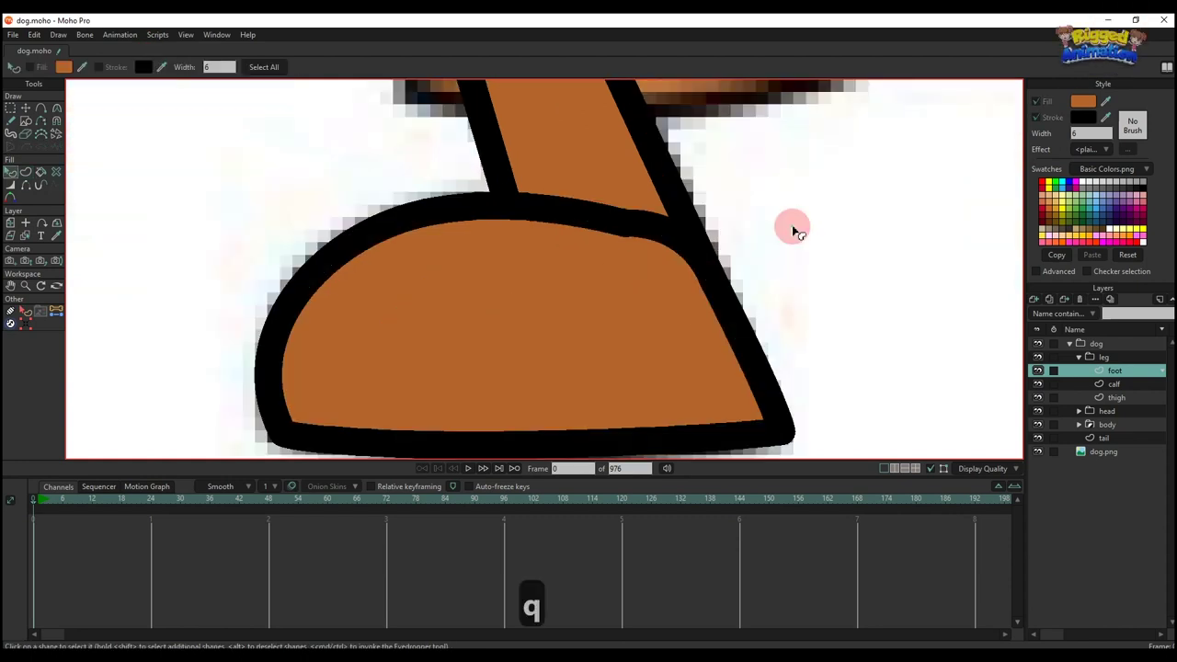
Select the open toe crease curve on the foot and create a black stroked shape from it
scroll(691, 252, "down", 4)
left_click_drag(689, 255, 684, 282)
key("t")
key("g")
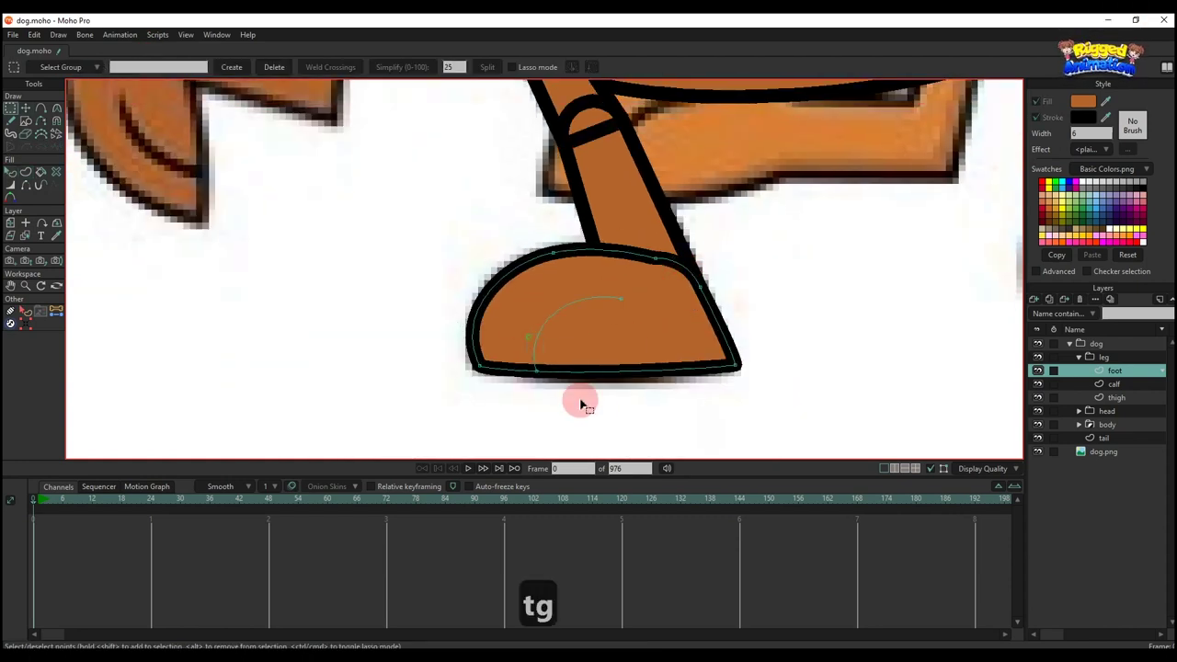
left_click(28, 172)
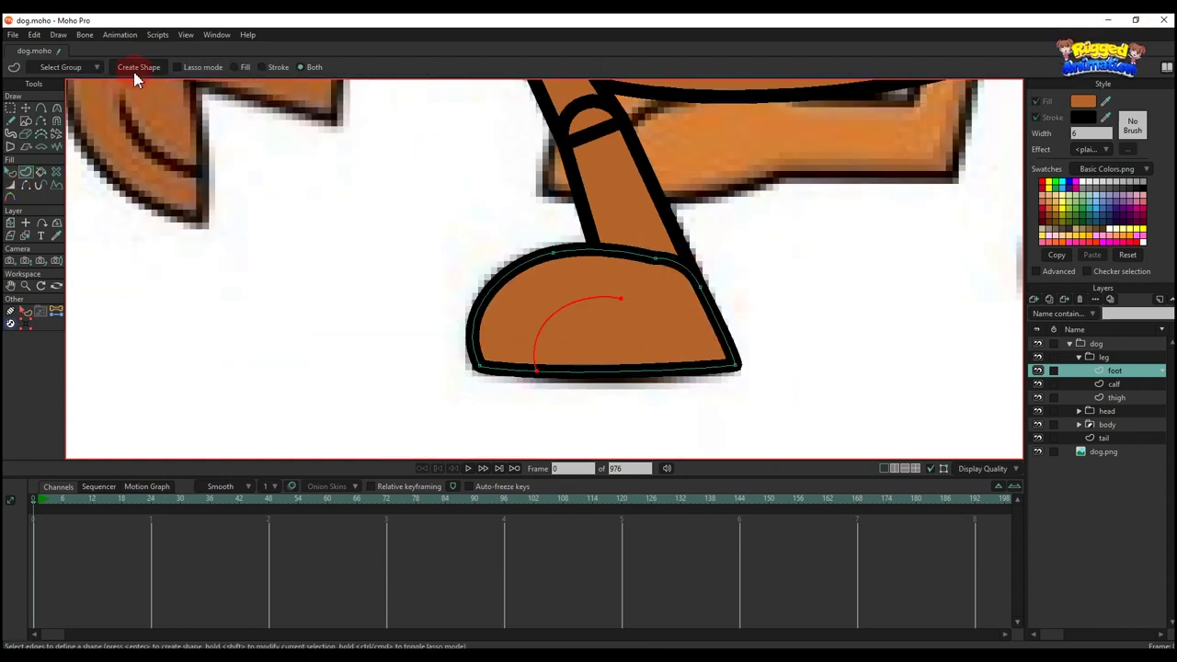
left_click(140, 68)
key("q")
scroll(778, 310, "down", 2)
scroll(699, 276, "up", 3)
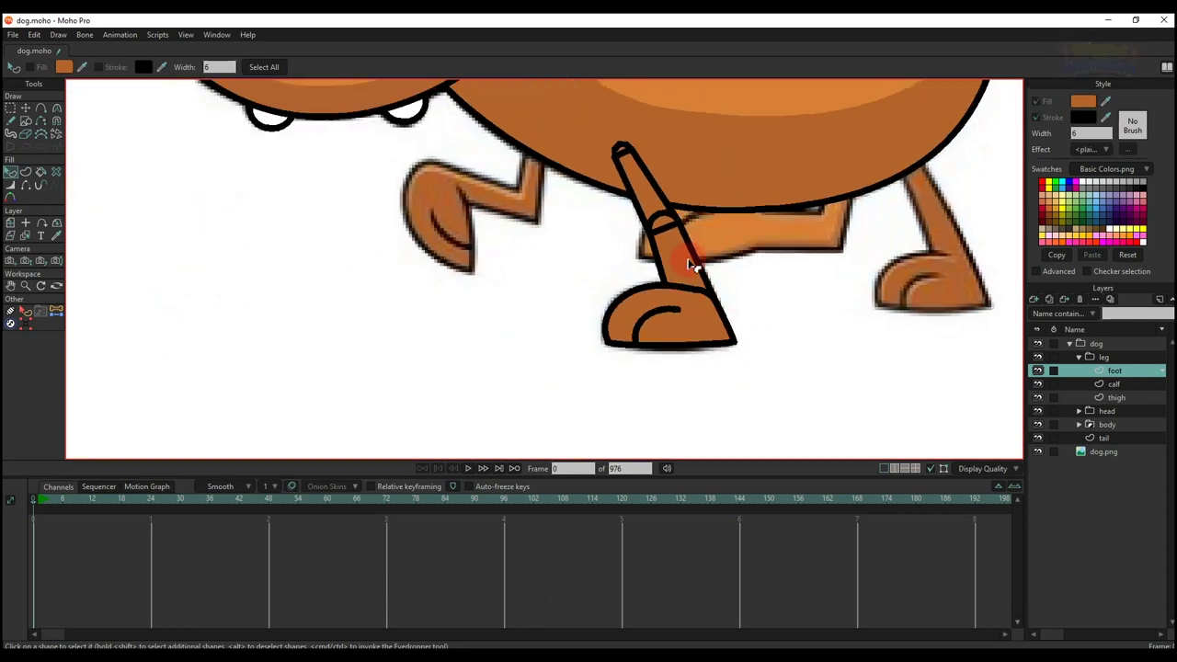
Hide the foot layer, hide the calf's edges across both joints, and turn off fill and stroke on its knee oval
left_click(655, 207)
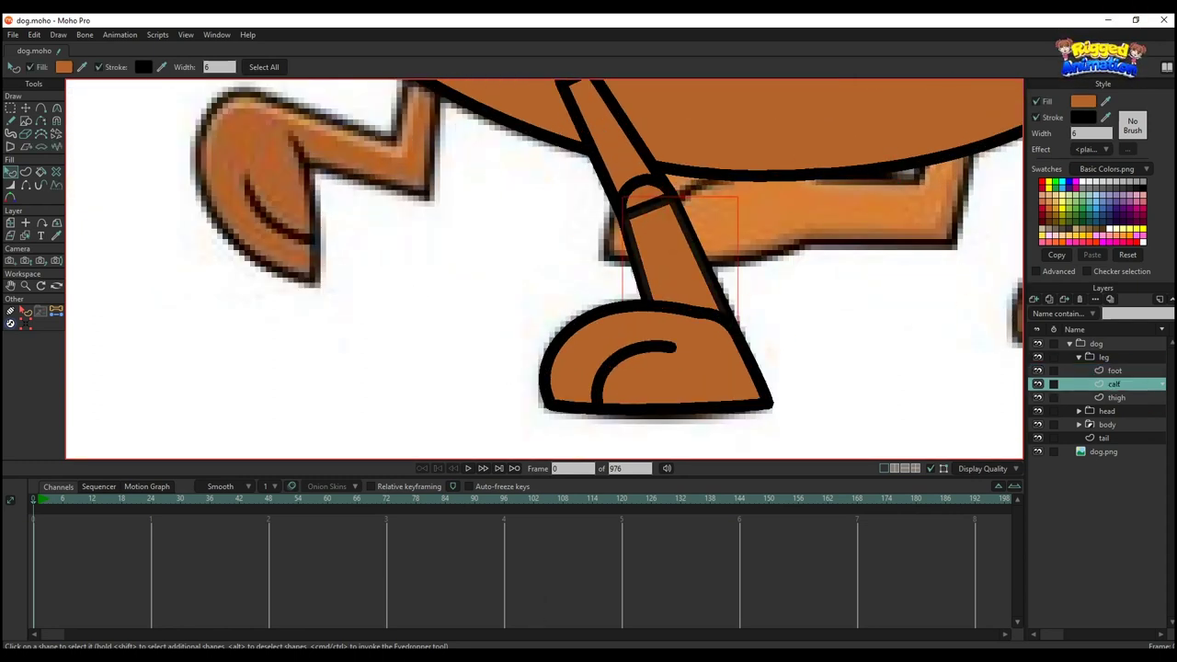
left_click(1038, 370)
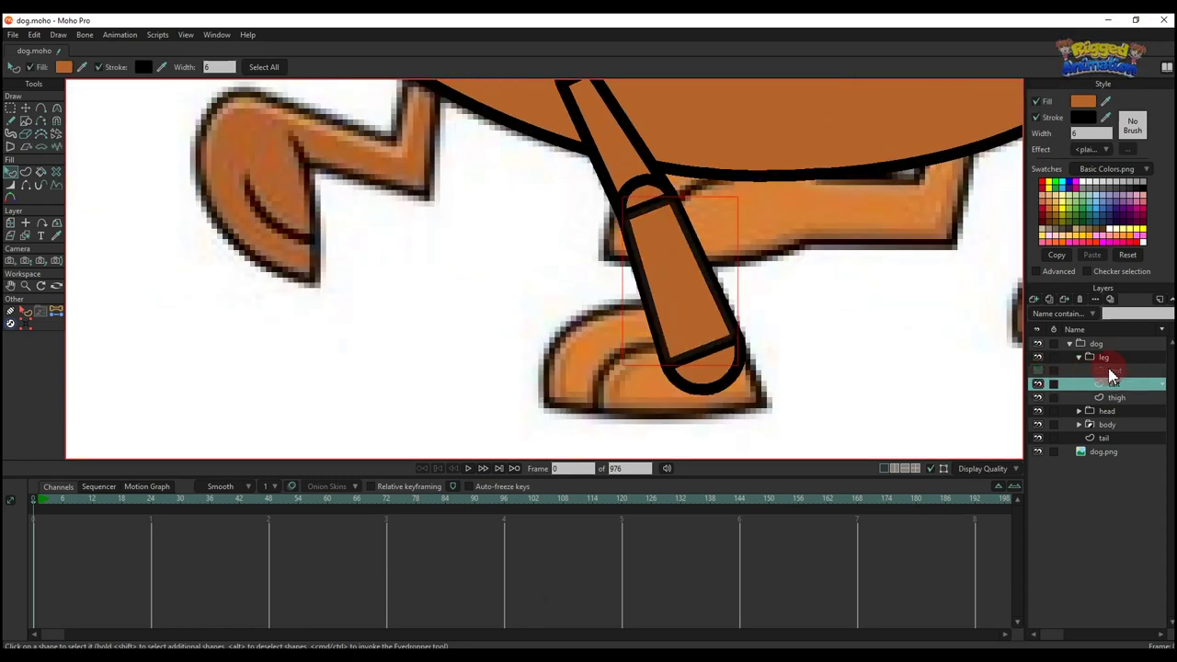
left_click(25, 185)
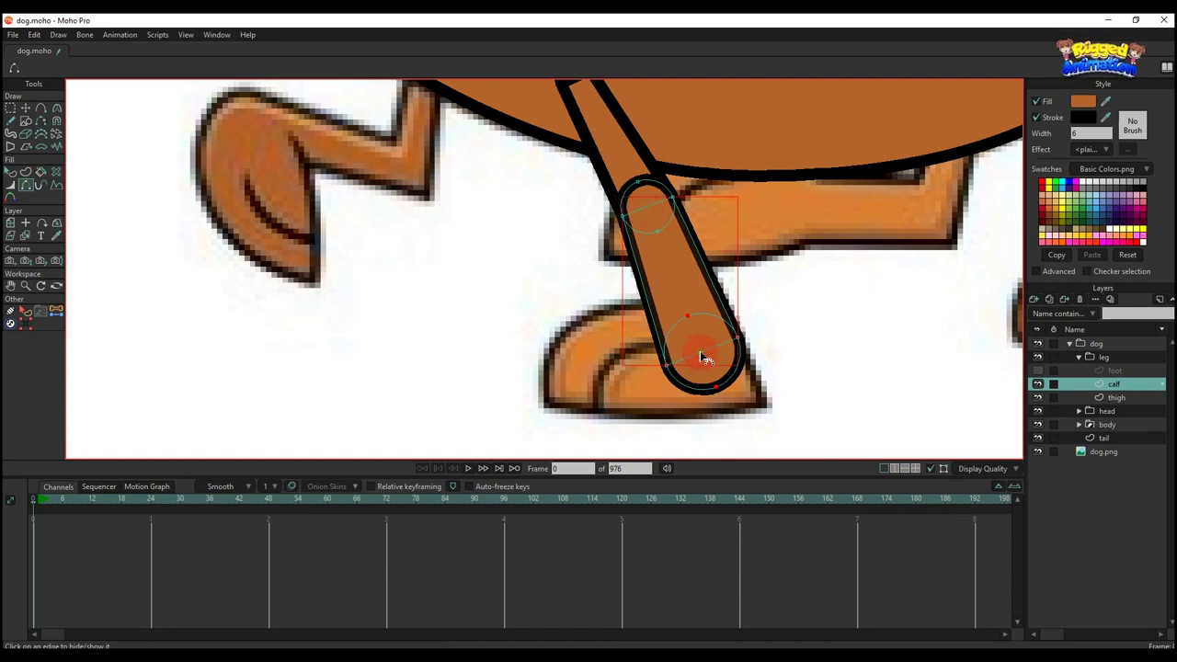
key("q")
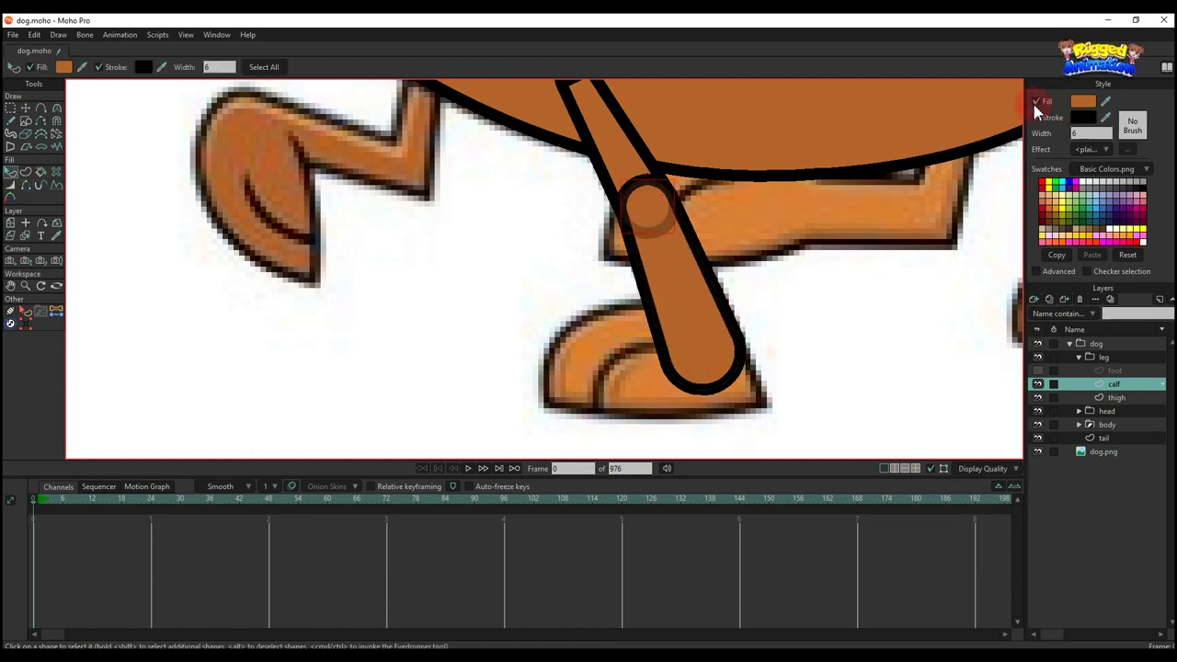
left_click(635, 181)
left_click(636, 182)
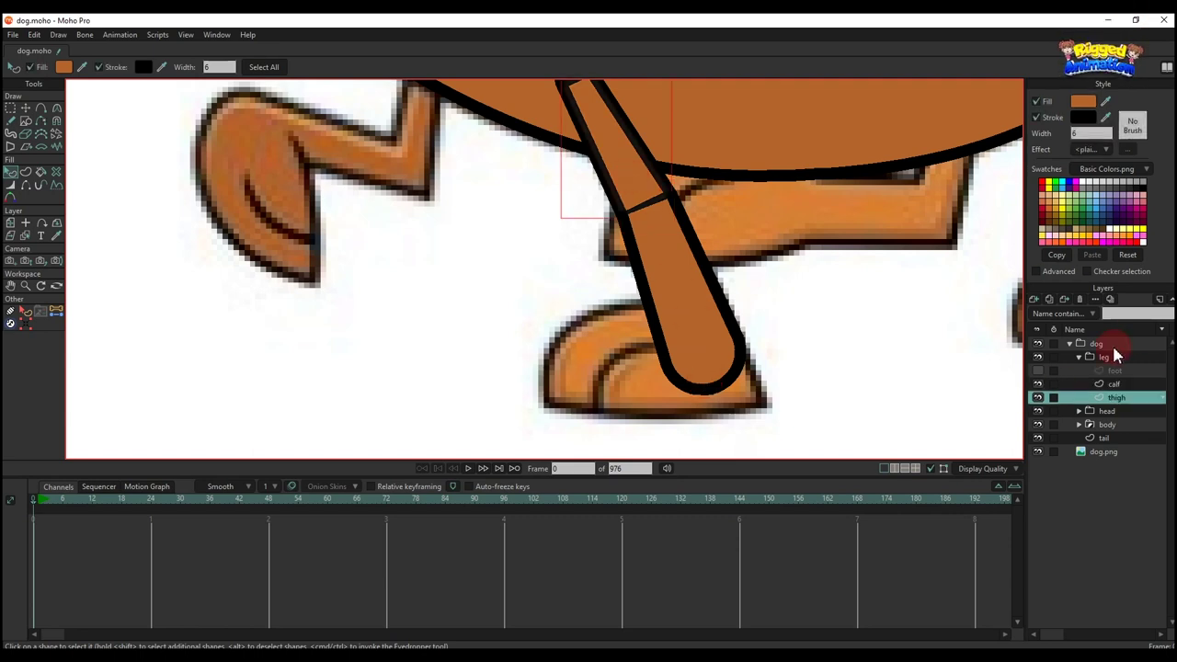
With the calf layer hidden, hide the thigh's edges across its joints and remove its hip oval's fill and stroke, restoring both hidden layers
left_click(1039, 385)
left_click(26, 185)
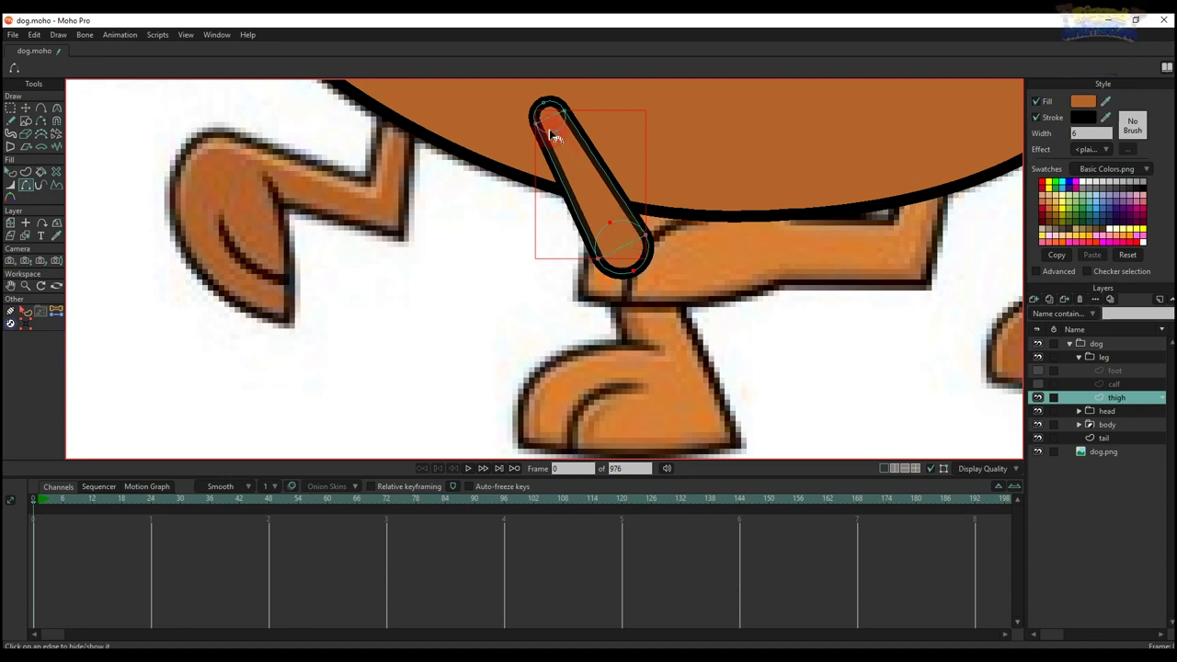
key("q")
left_click(1036, 101)
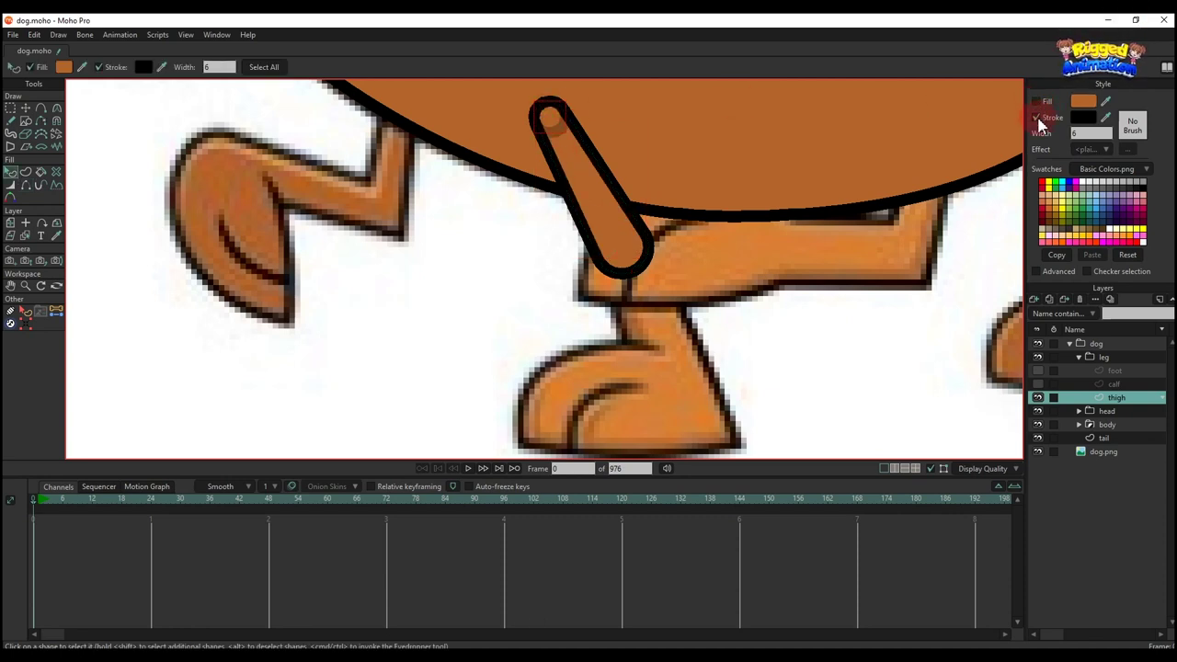
left_click(1037, 383)
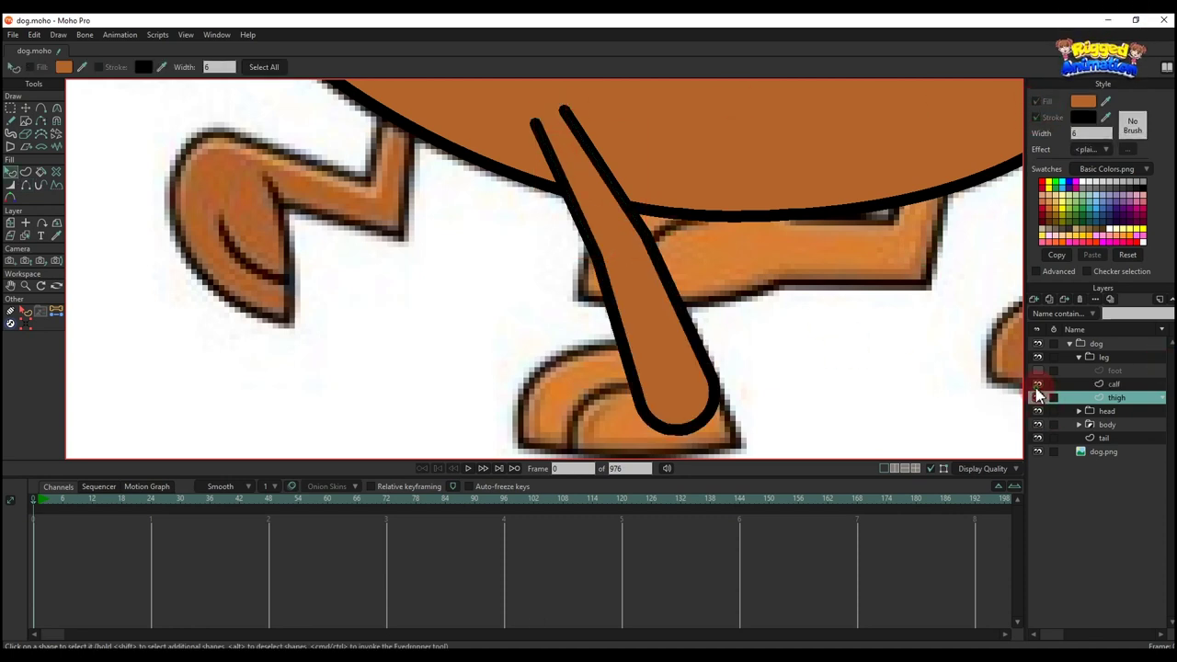
left_click(1037, 370)
scroll(741, 355, "down", 5)
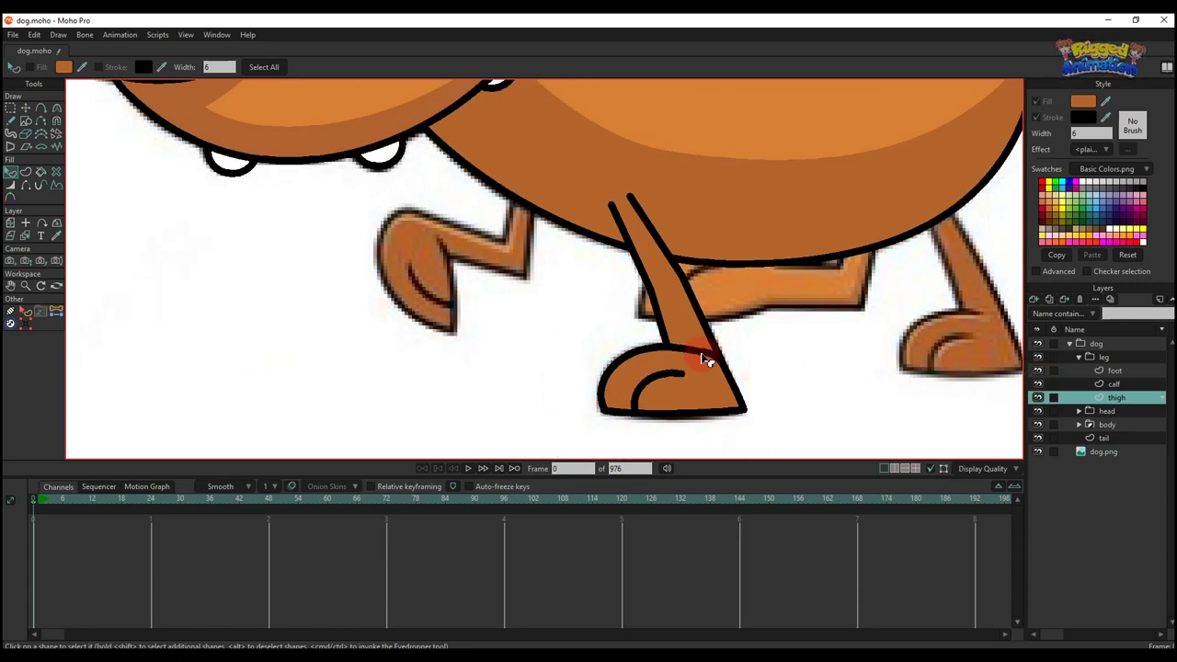
scroll(731, 281, "up", 4)
Add a patch layer in the leg group targeting the calf and place it above the foot layer
left_click(1115, 384)
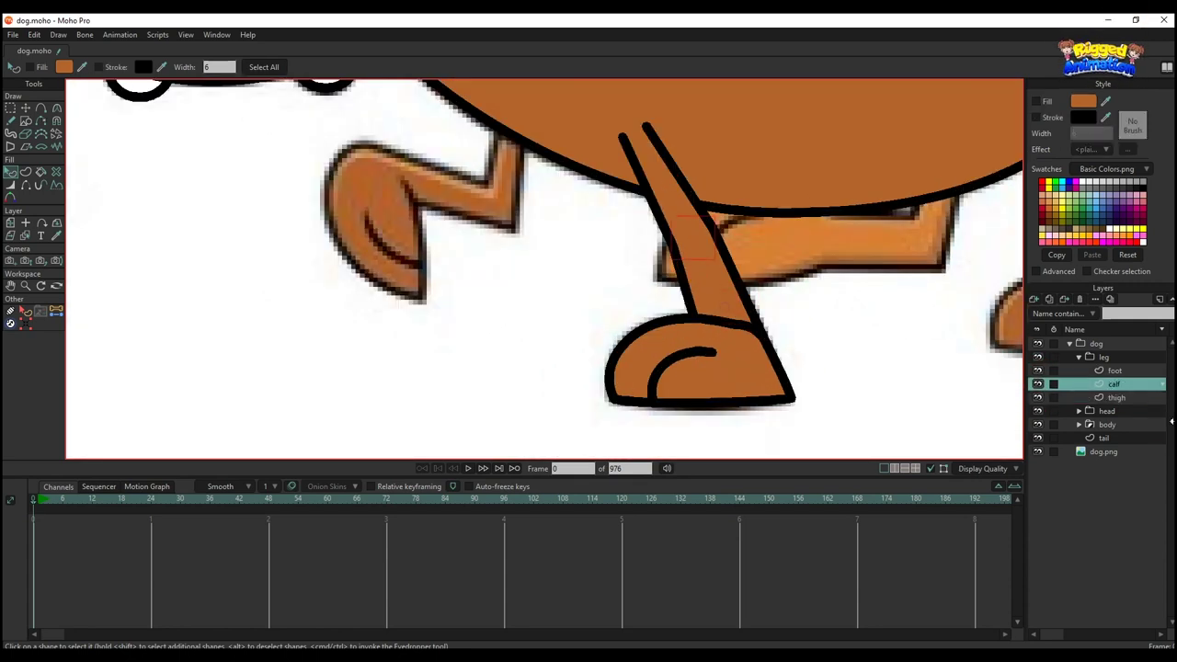
left_click(1116, 397)
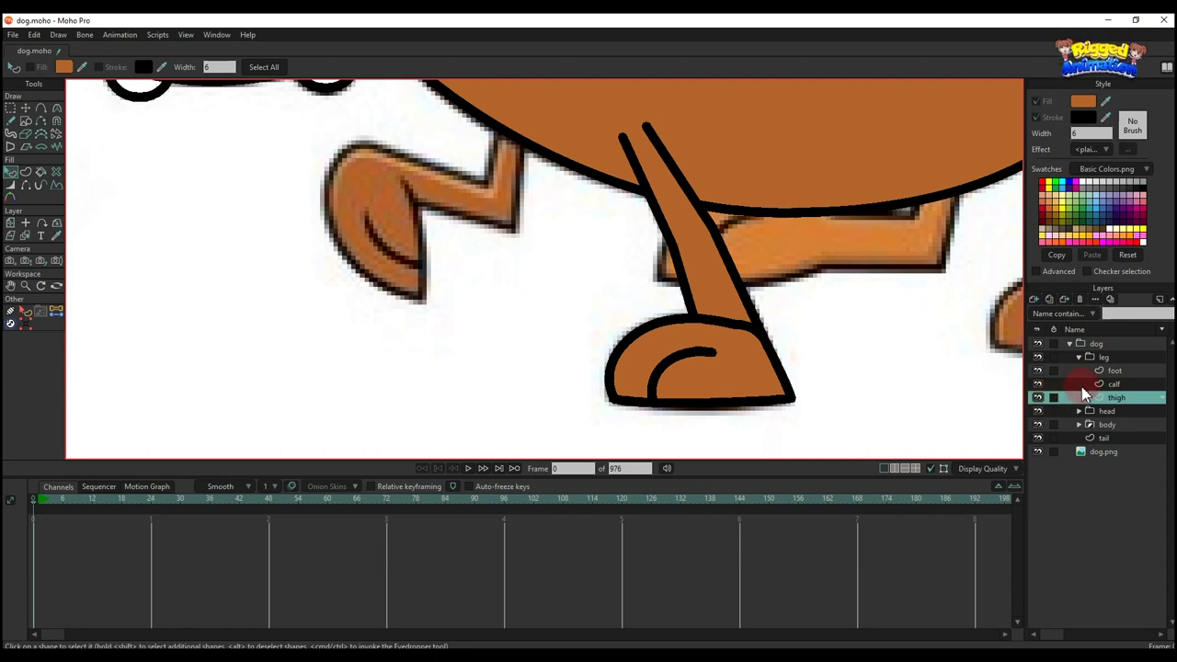
left_click(1081, 384)
left_click(1034, 301)
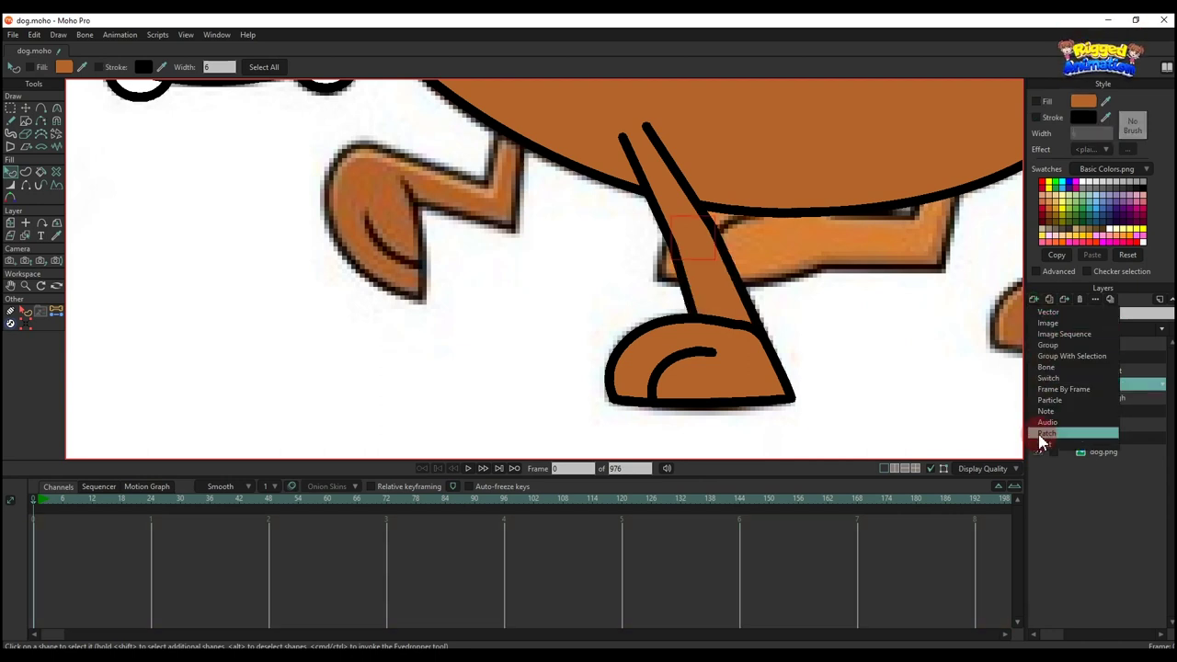
left_click(1048, 429)
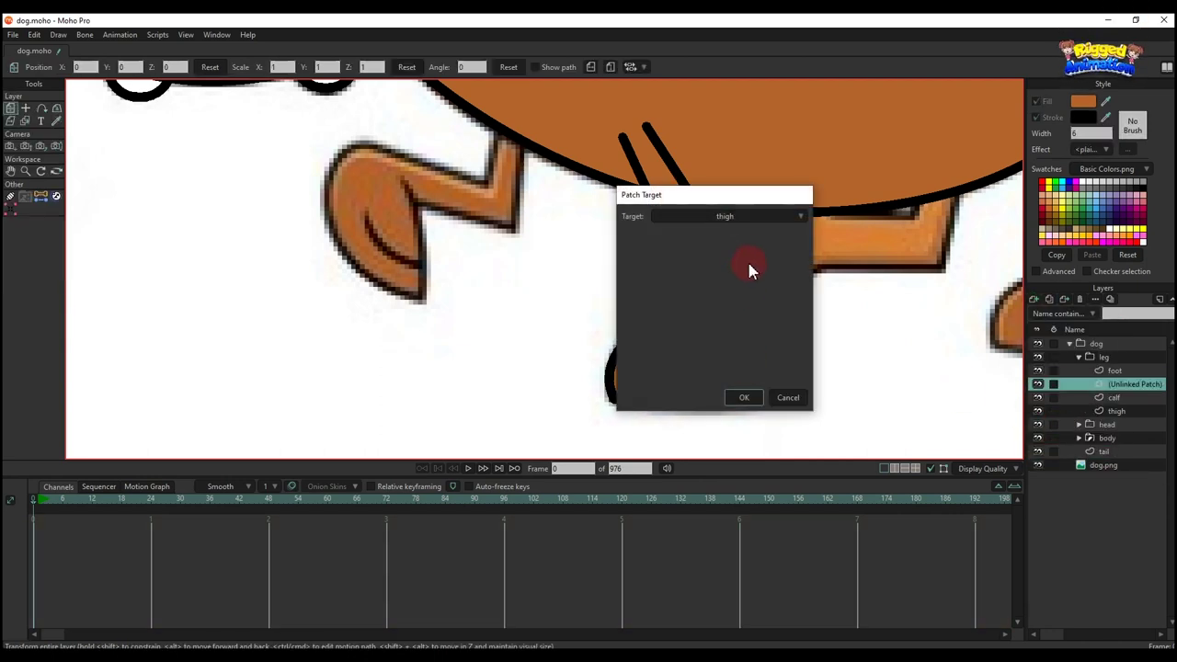
left_click(745, 218)
left_click(748, 240)
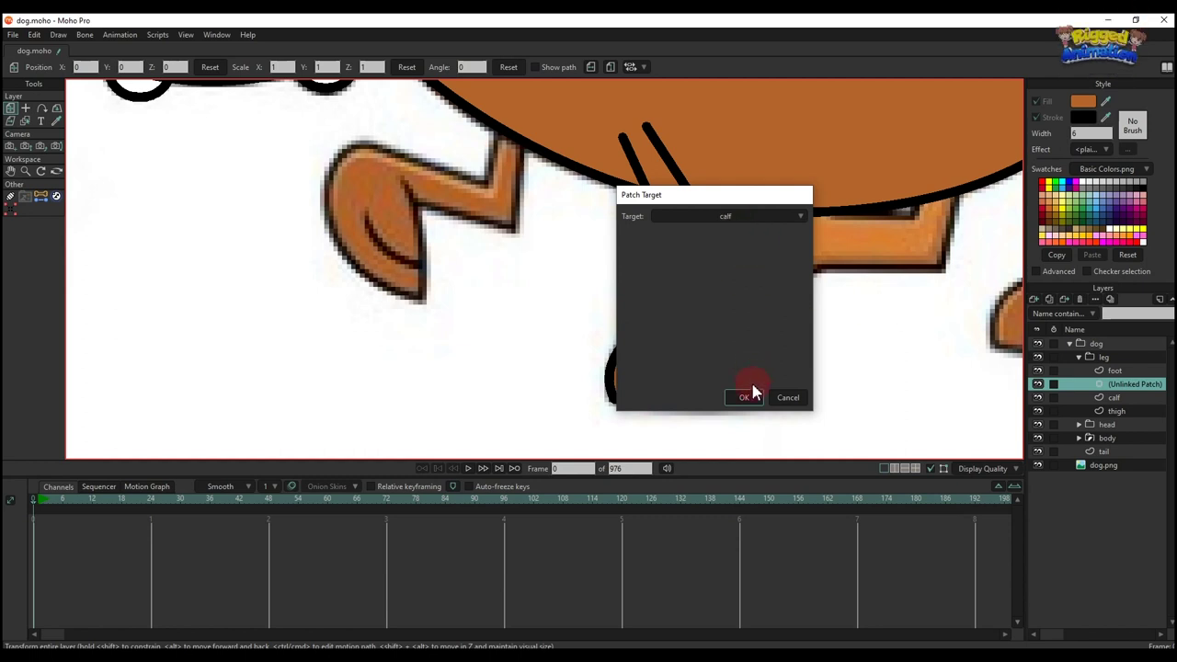
left_click(744, 397)
left_click_drag(1107, 363, 1108, 366)
Scale the calf patch to about 0.61 and move it over the ankle to cover the calf-foot outline overlap
scroll(736, 315, "down", 4)
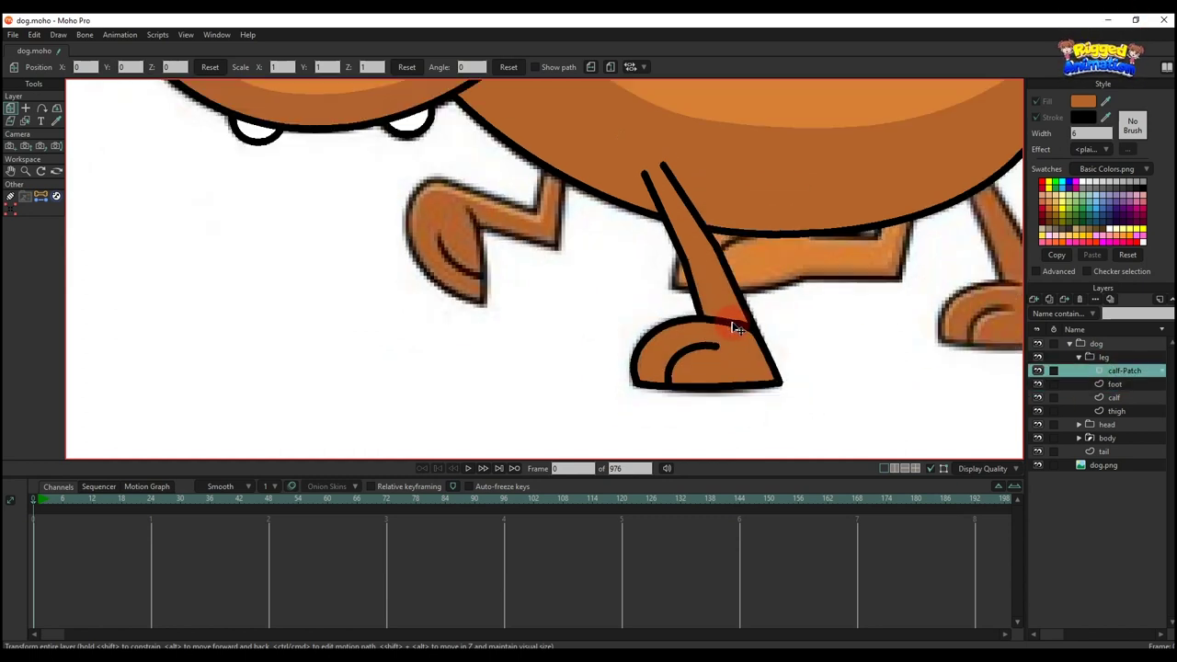
key("m")
scroll(697, 145, "down", 2)
scroll(725, 294, "up", 5)
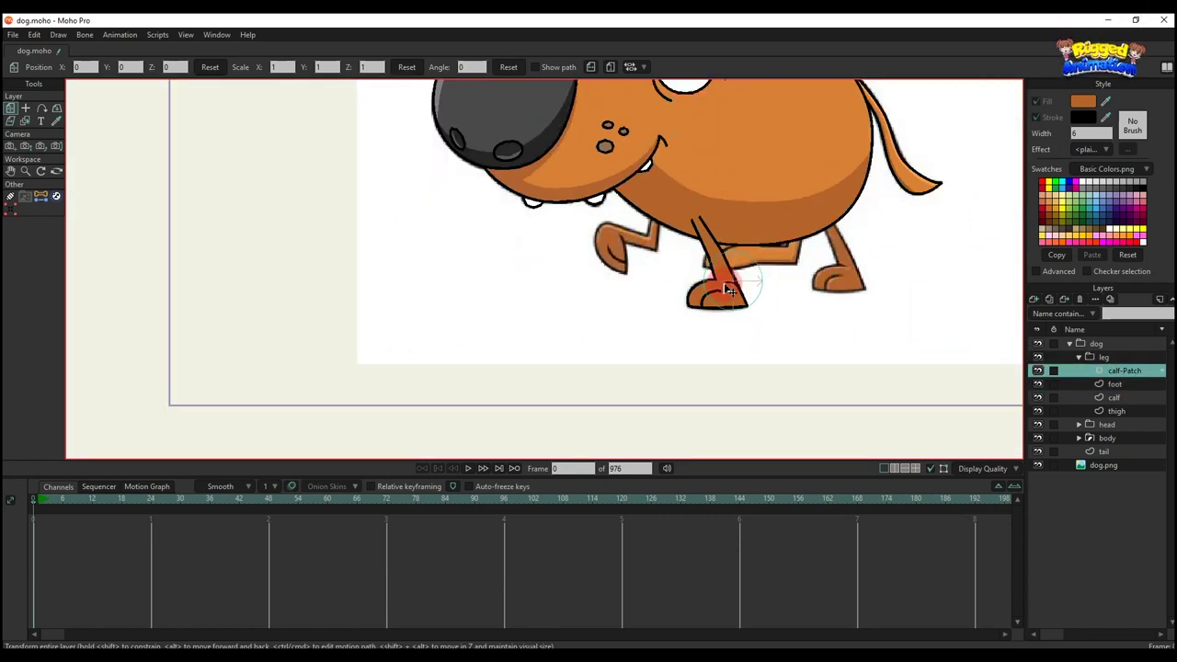
left_click_drag(848, 379, 736, 314)
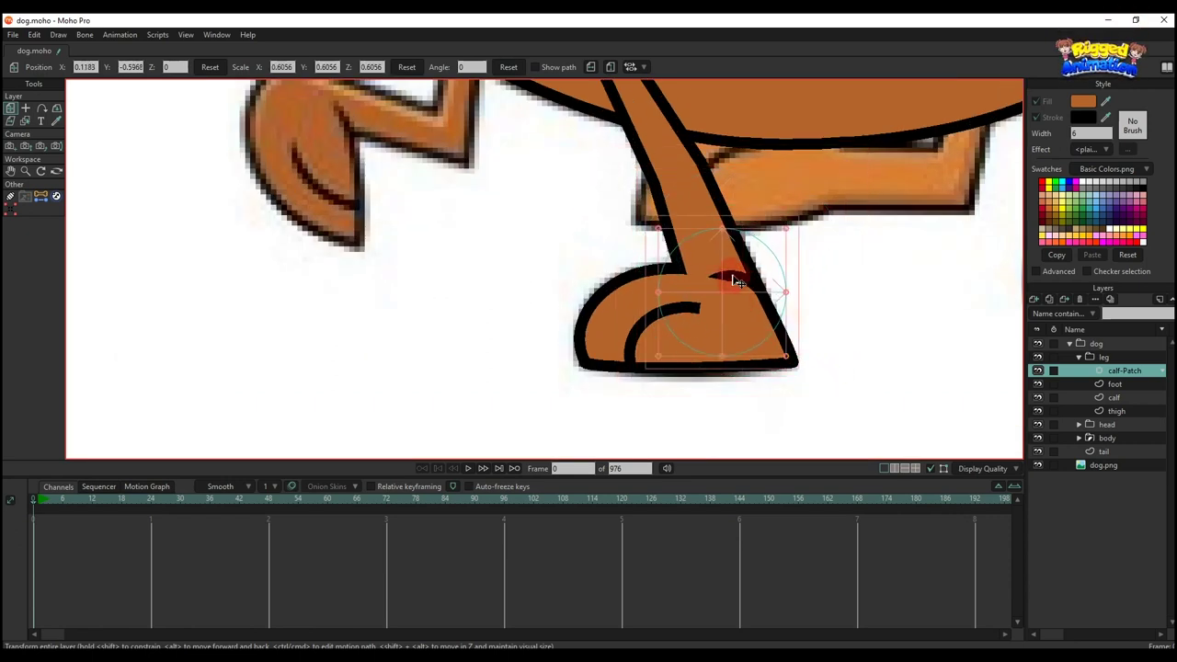
scroll(731, 283, "up", 2)
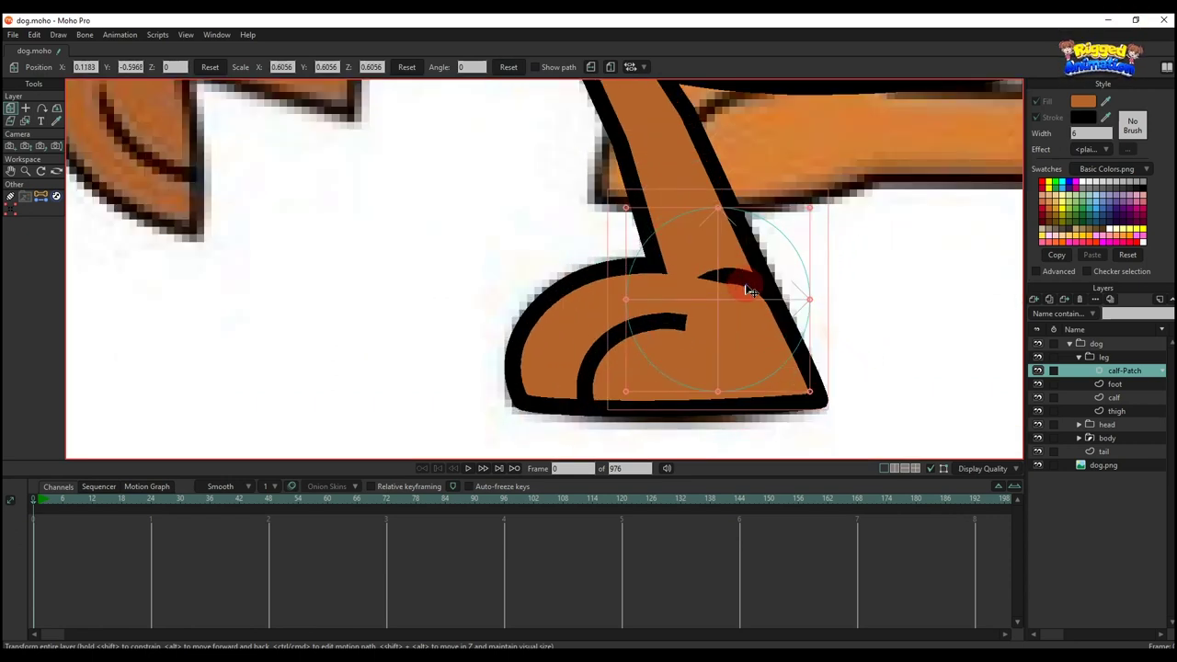
left_click(1039, 372)
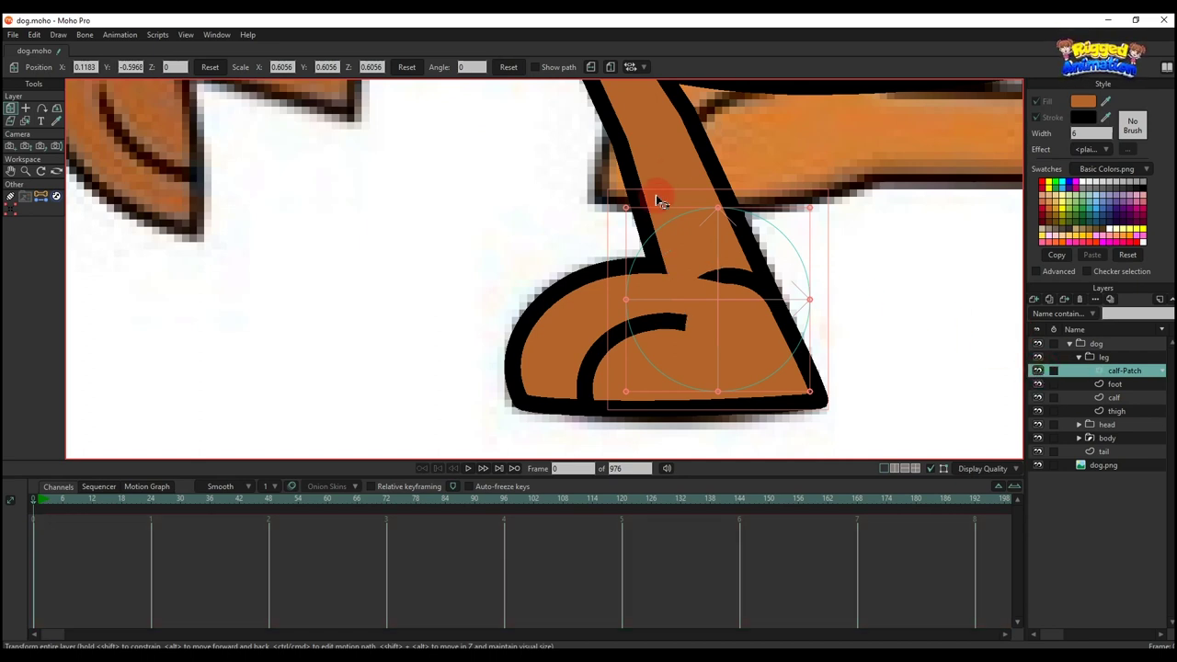
With the foot layer temporarily hidden, hide the upper edge of the calf's ankle oval, and restore the foot layer's visibility
right_click(672, 176, "alt")
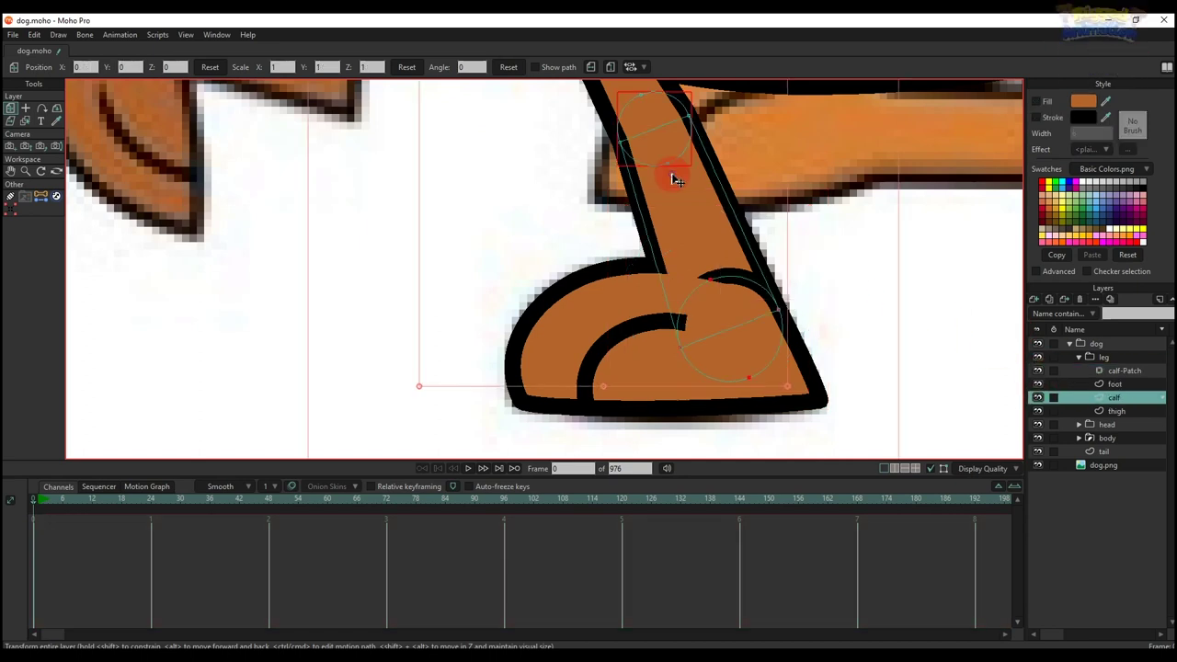
left_click(1037, 385)
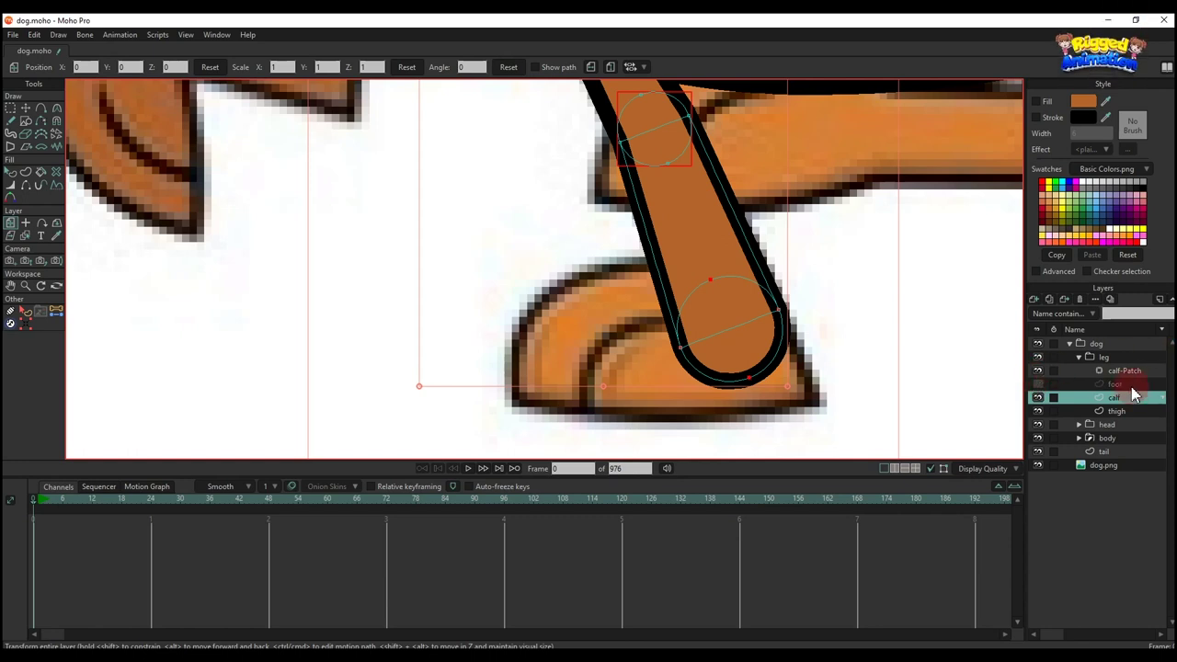
scroll(738, 266, "up", 2)
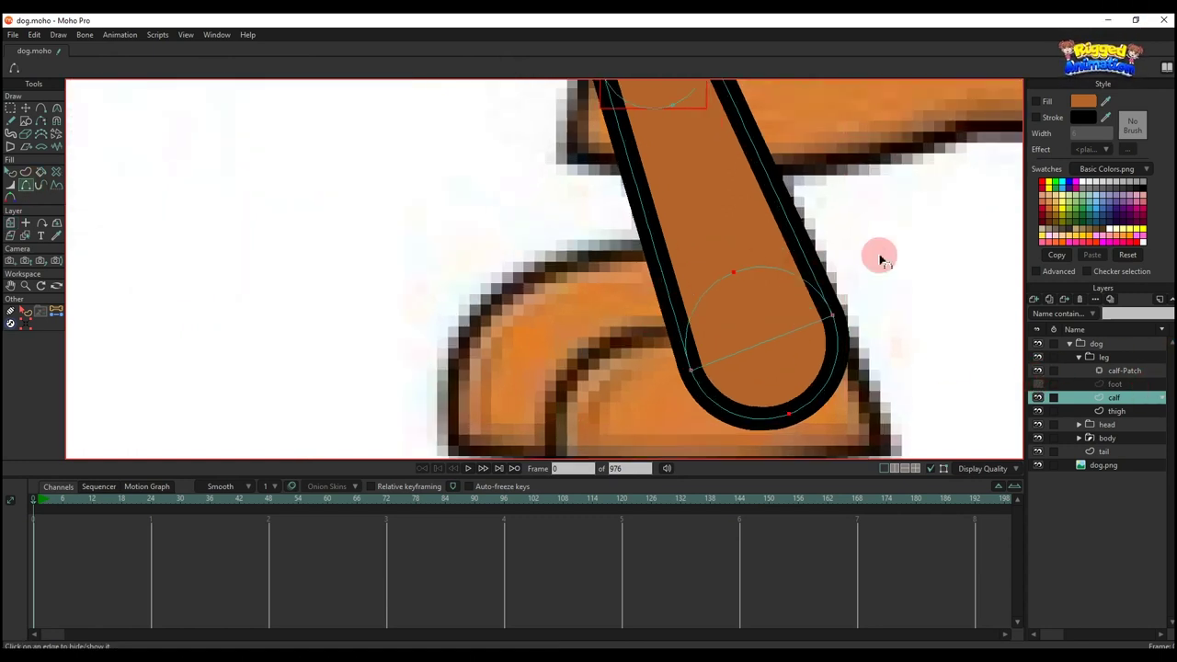
key("t")
left_click(11, 173)
left_click(797, 350)
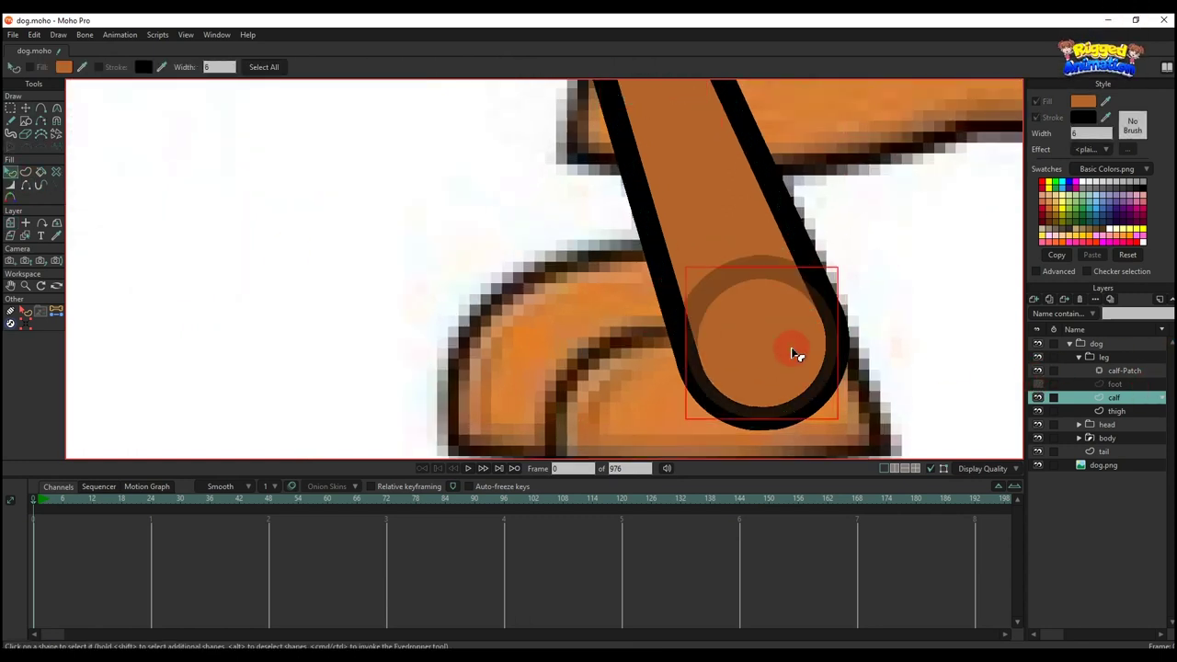
left_click(837, 274)
left_click(753, 269)
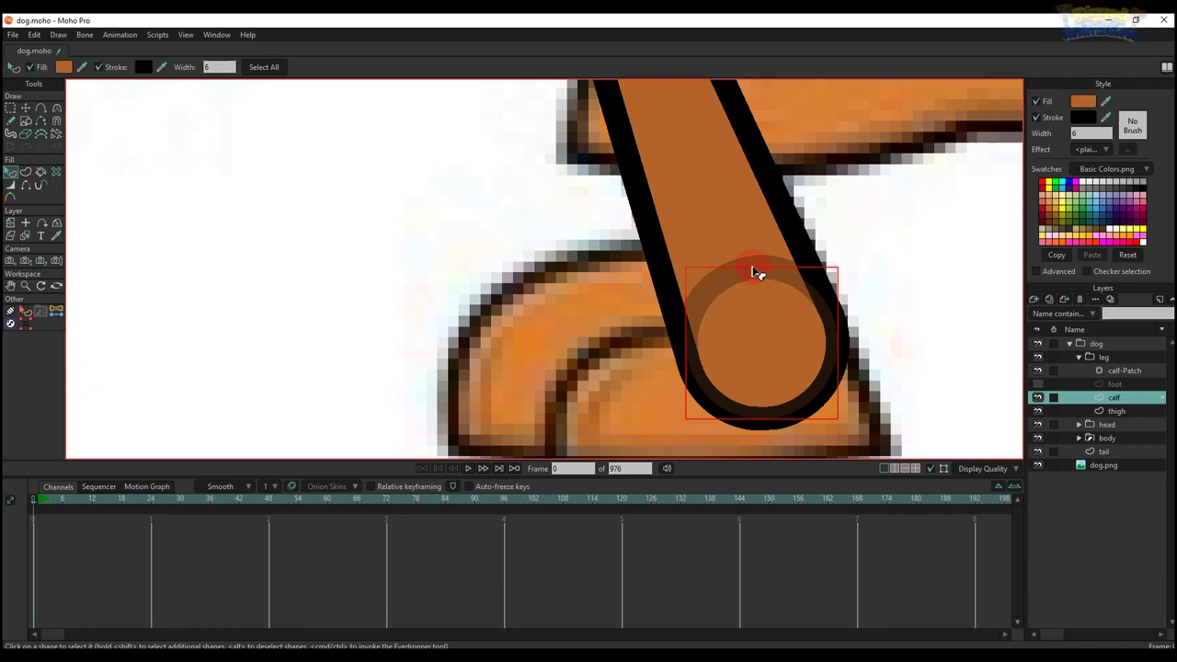
left_click(28, 185)
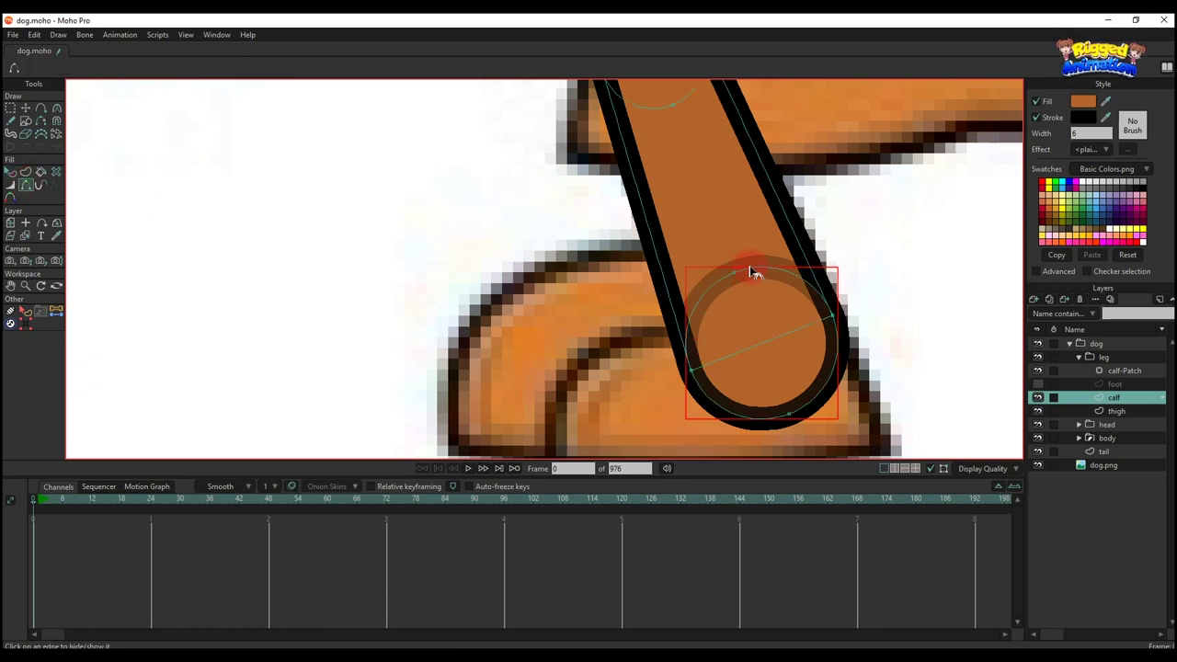
left_click(1038, 383)
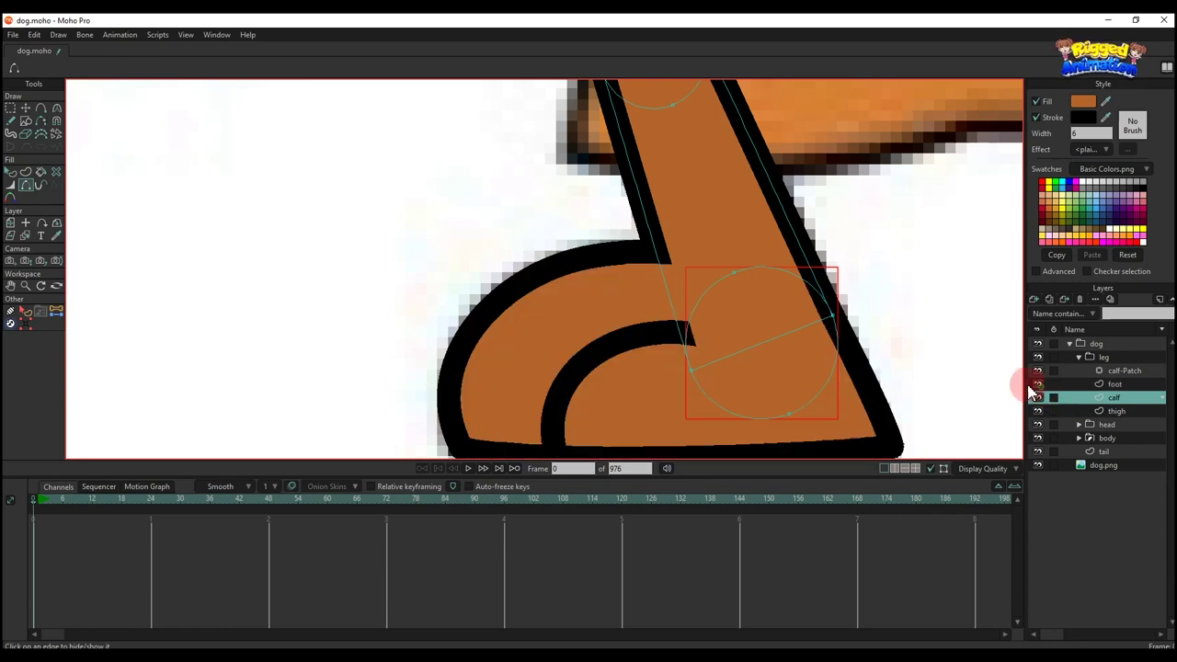
Scale the calf patch down to about 0.34 and reposition it over the ankle joint
scroll(991, 308, "down", 1)
scroll(800, 299, "down", 2)
left_click_drag(883, 280, 831, 301)
left_click(1101, 373)
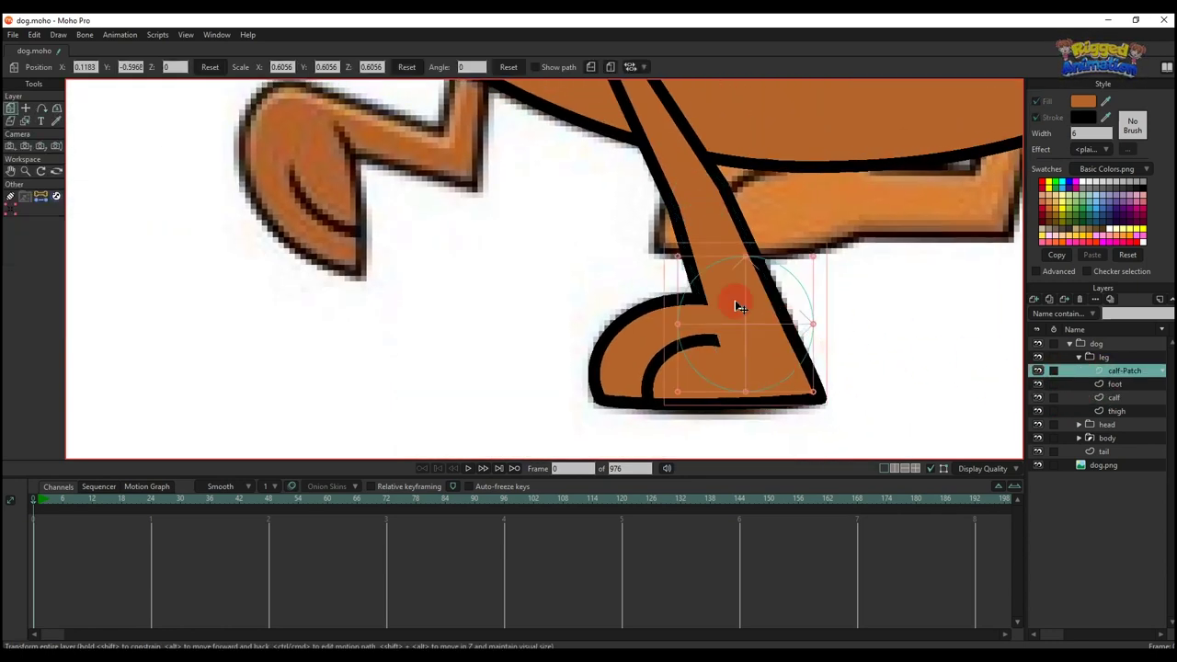
scroll(699, 311, "down", 3)
scroll(704, 319, "up", 1)
left_click_drag(699, 322, 747, 327)
left_click_drag(797, 386, 872, 331)
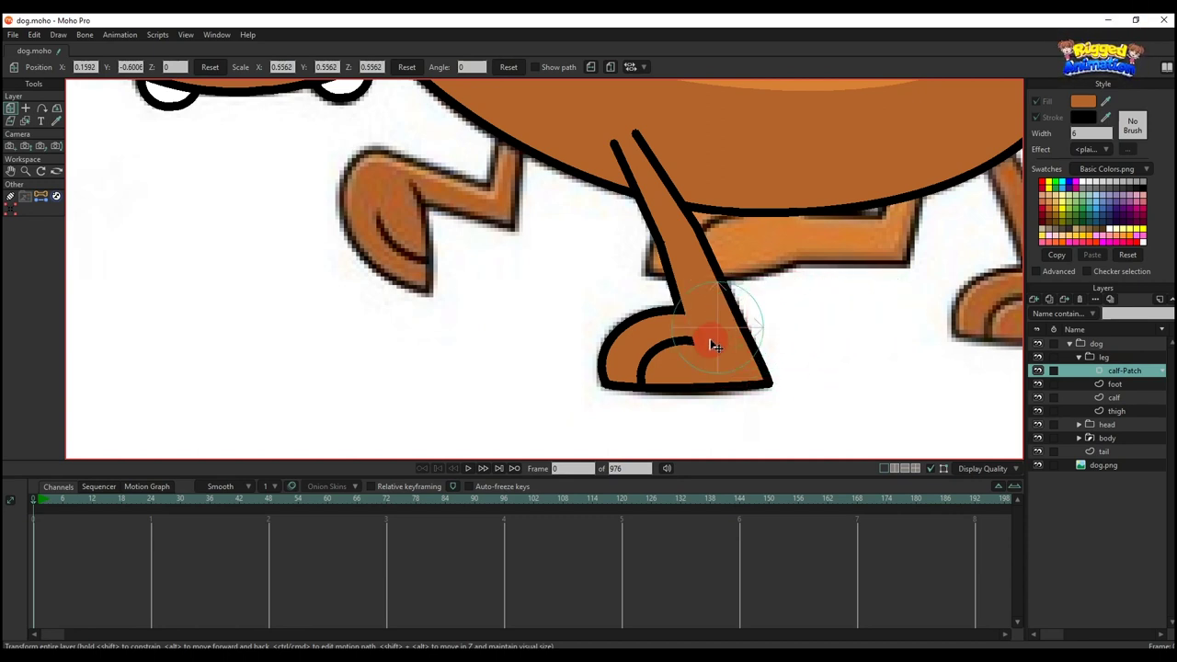
left_click_drag(735, 352, 727, 315)
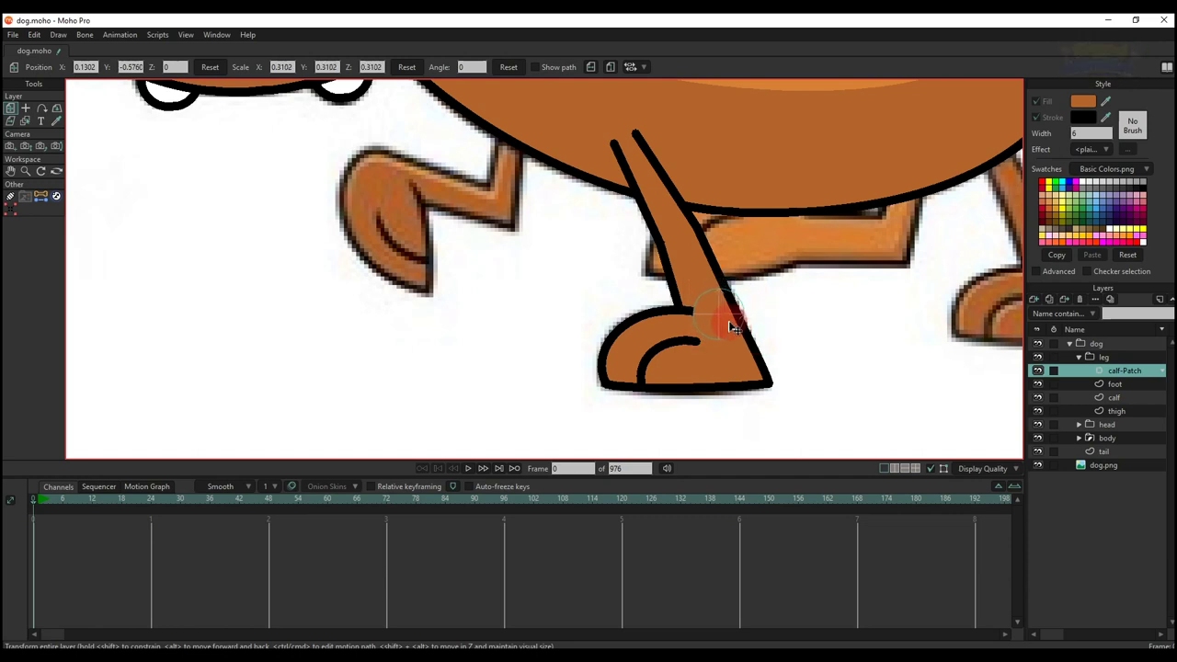
left_click_drag(736, 327, 756, 344)
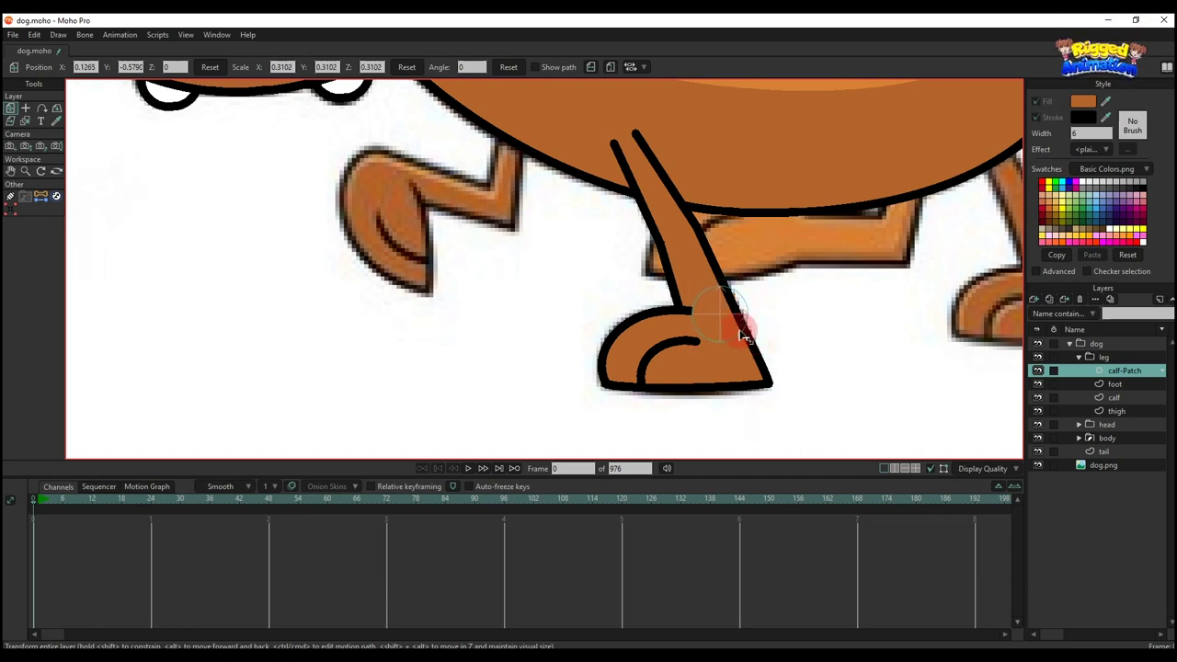
key("q")
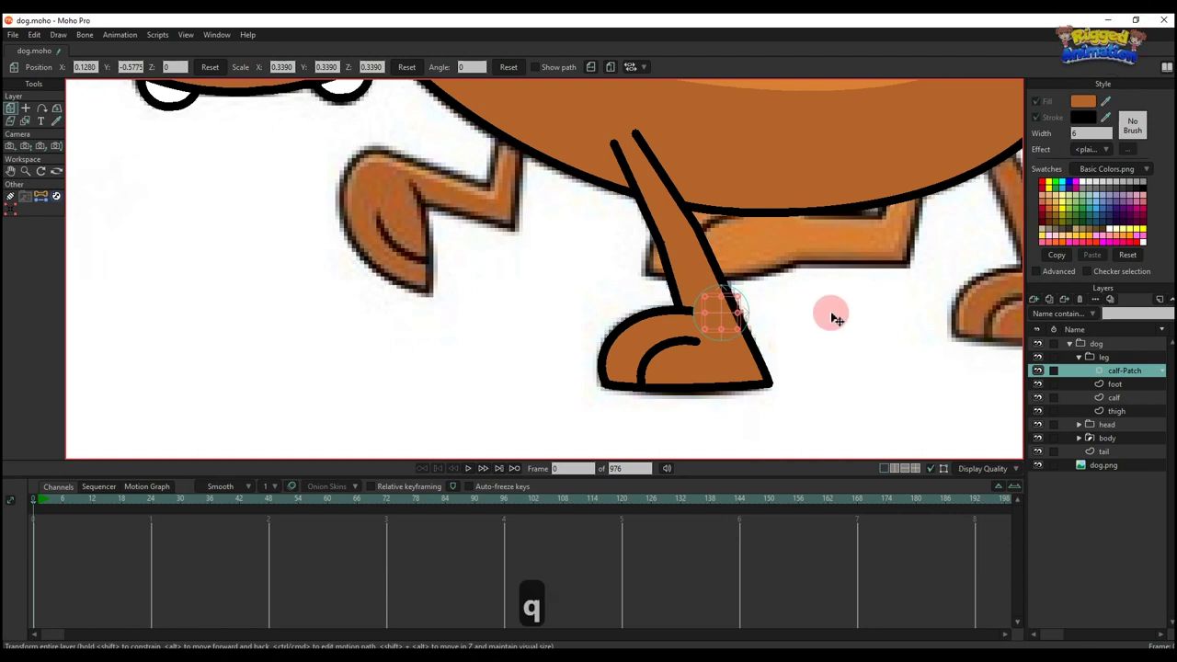
Select the thigh's hip-end points and move them so the thigh runs in line with the calf
left_click(1107, 359)
scroll(901, 331, "down", 4)
scroll(832, 274, "up", 2)
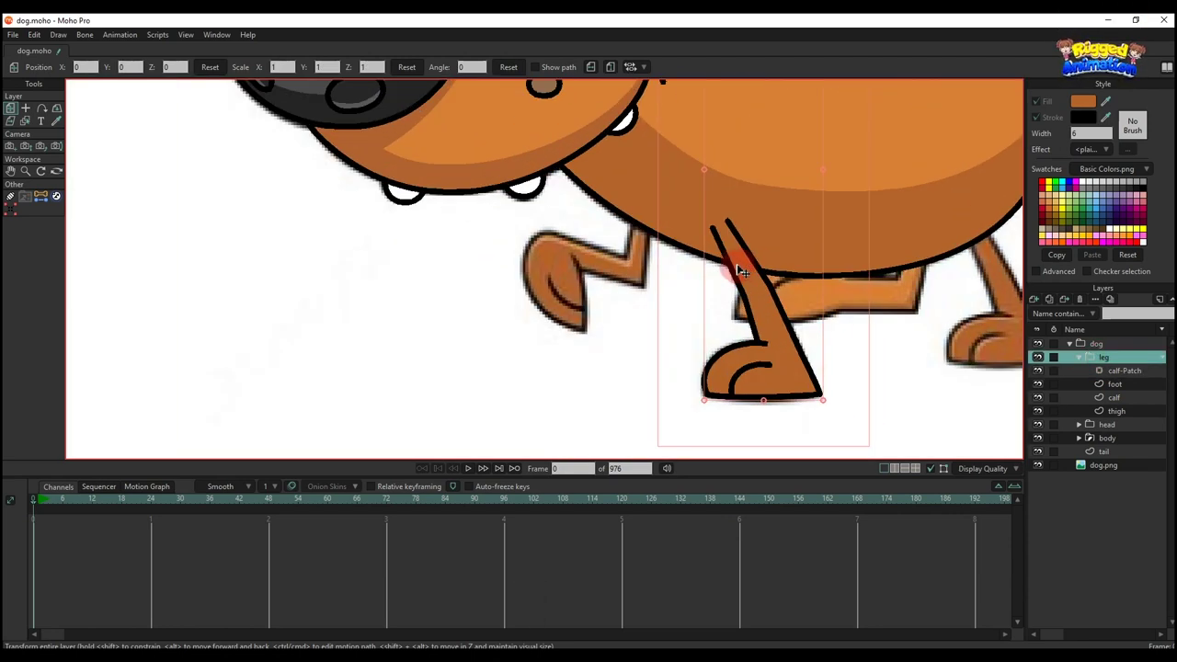
scroll(771, 293, "down", 3)
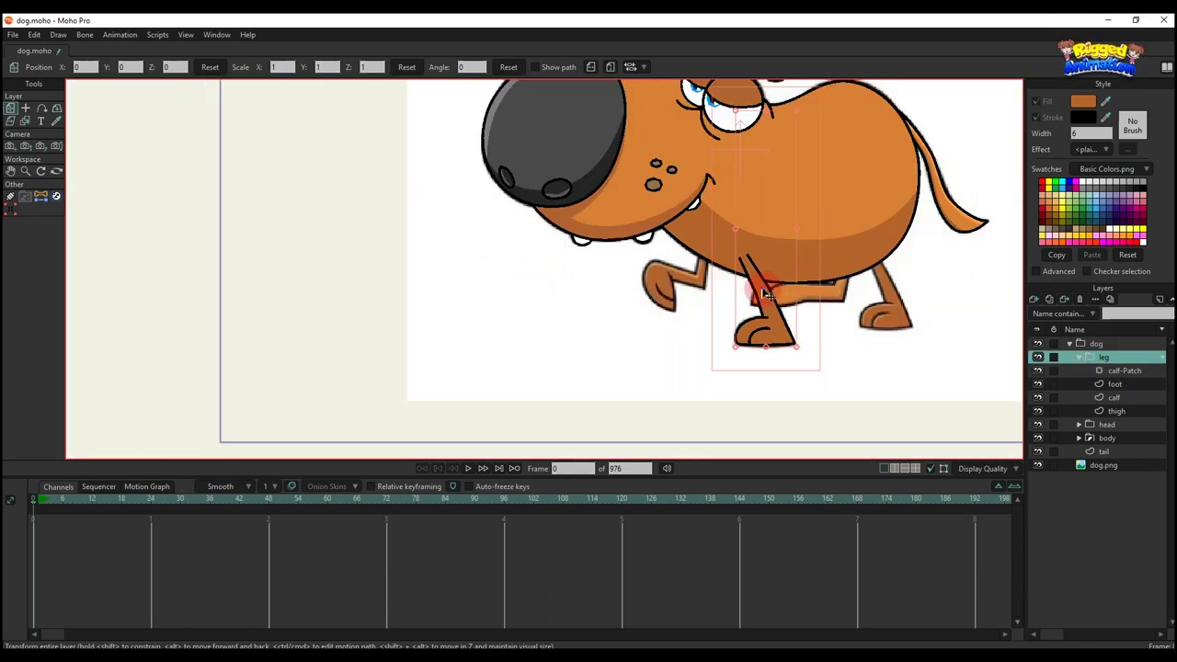
left_click(766, 292, "ctrl+alt")
key("q")
scroll(782, 299, "up", 5)
key("g")
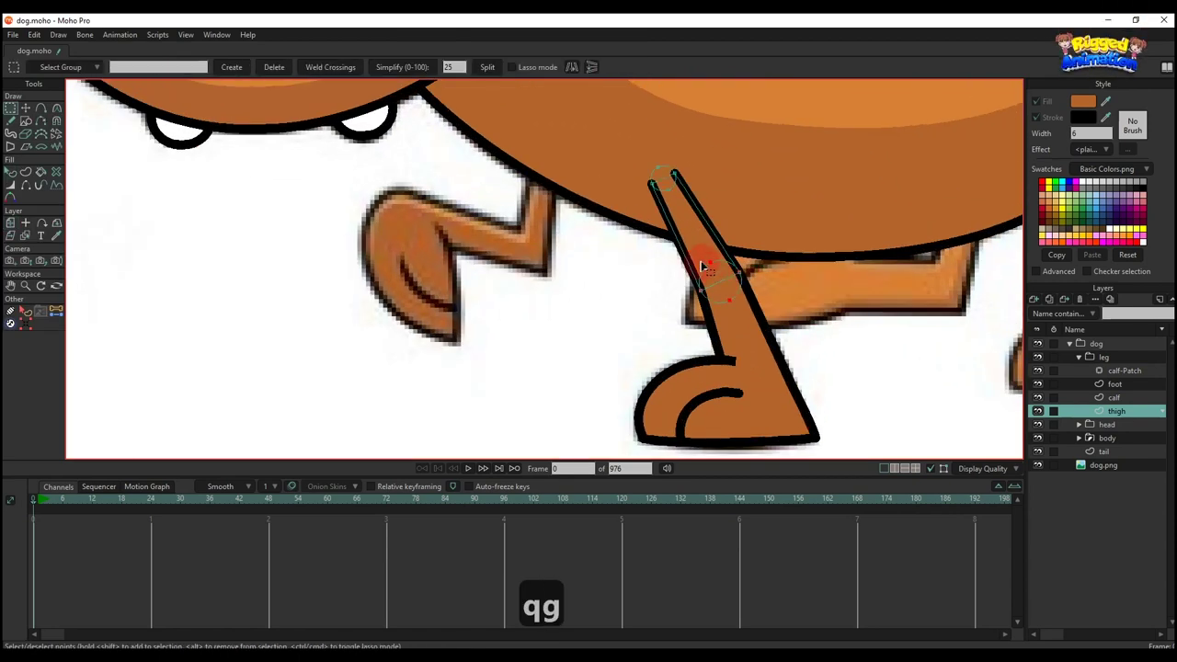
left_click_drag(611, 149, 689, 180)
key("t")
scroll(664, 173, "up", 3)
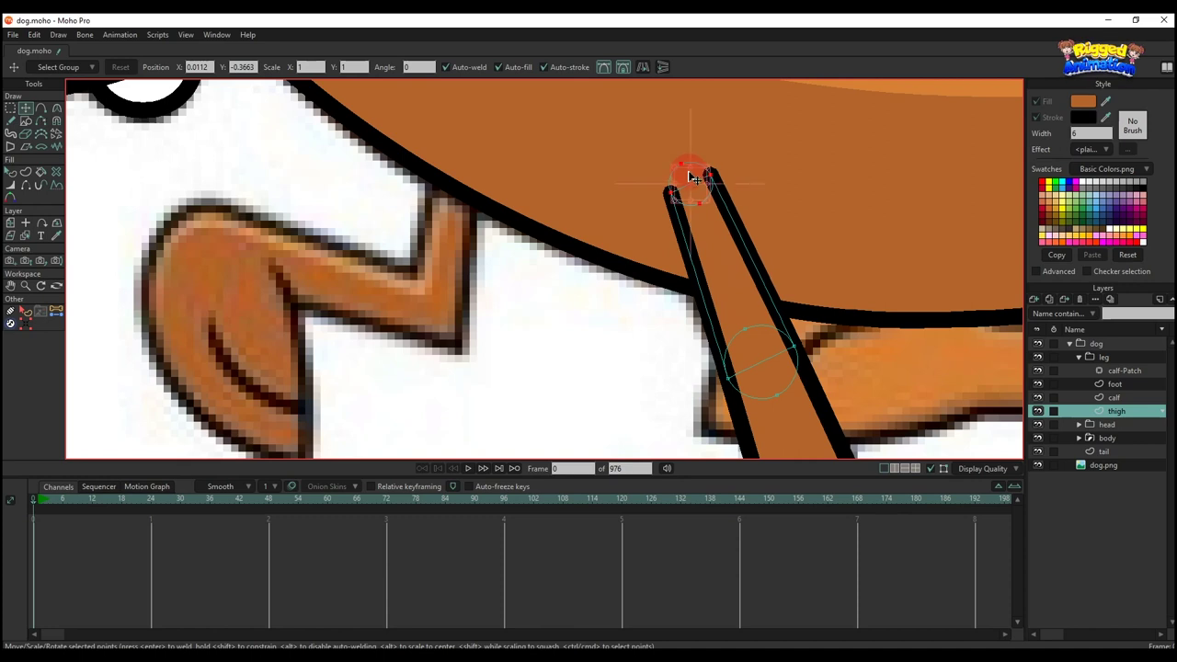
Fine-tune the thigh's knee-end points to align its outline with the calf, and save the file
key("q")
scroll(759, 230, "down", 5)
scroll(782, 265, "up", 9)
key("g")
left_click_drag(573, 180, 898, 442)
key("t")
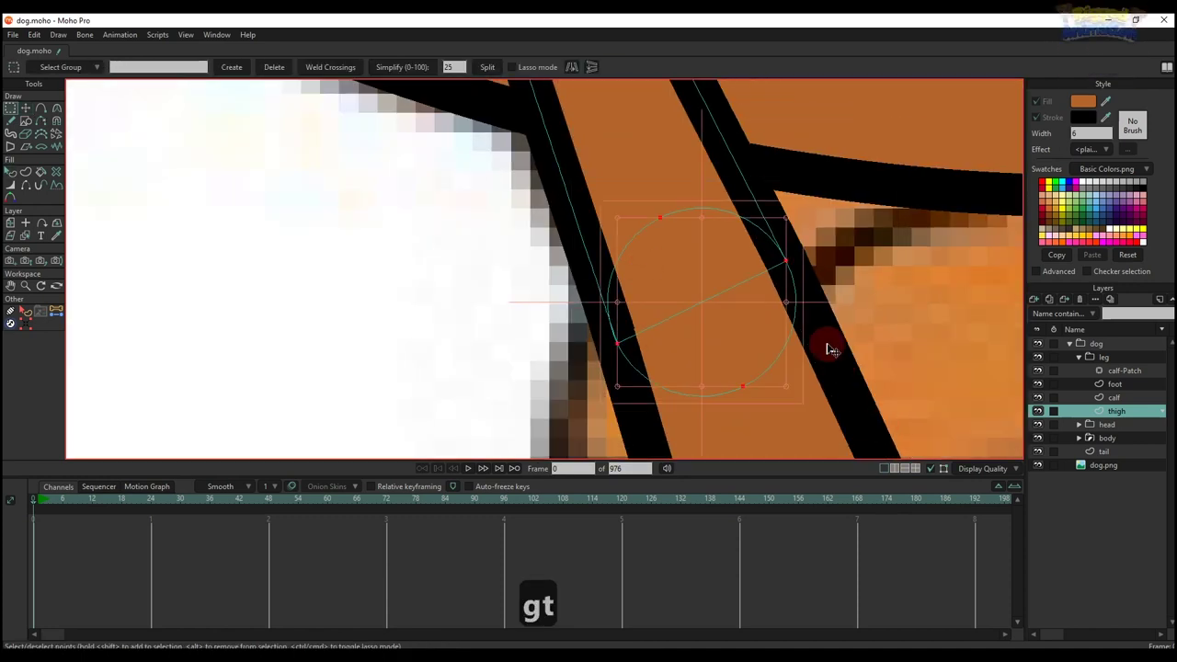
scroll(808, 303, "up", 3)
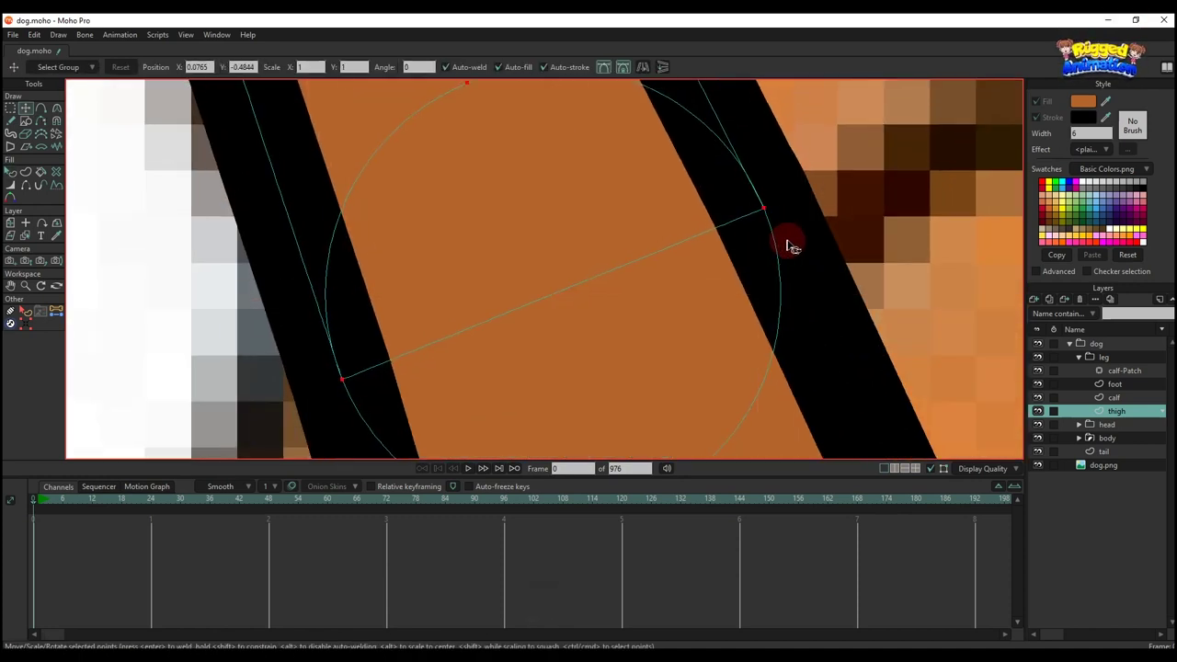
scroll(789, 243, "down", 1)
key("q")
scroll(777, 250, "down", 5)
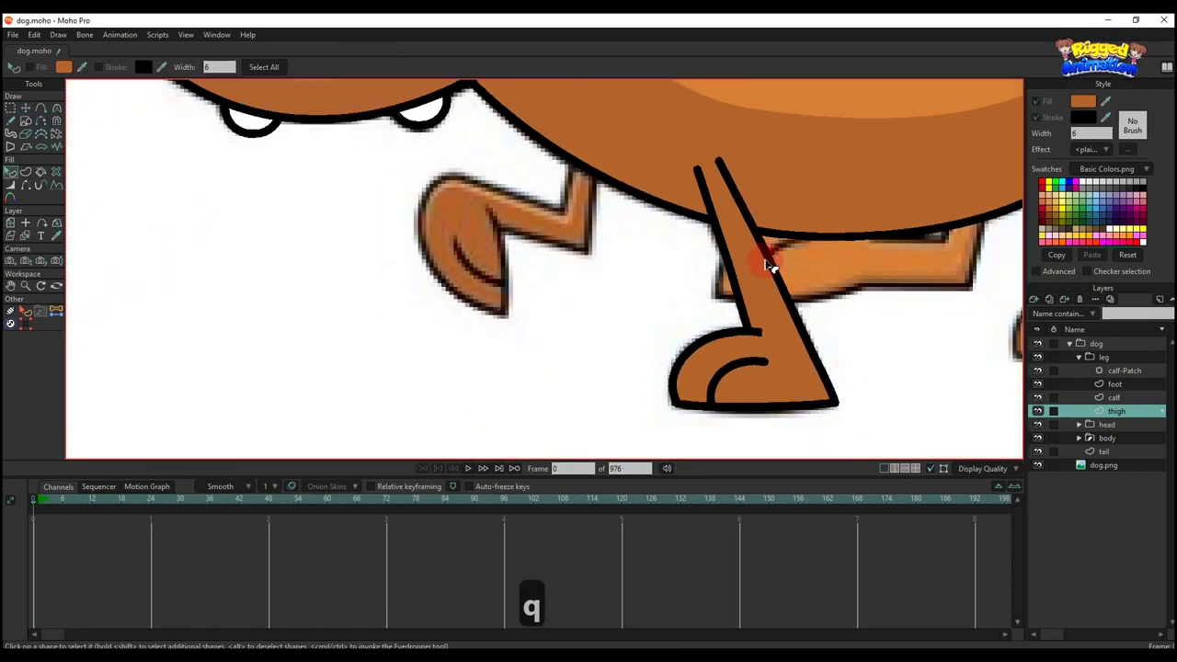
scroll(791, 294, "down", 1)
key("g")
key("q")
scroll(708, 317, "up", 3)
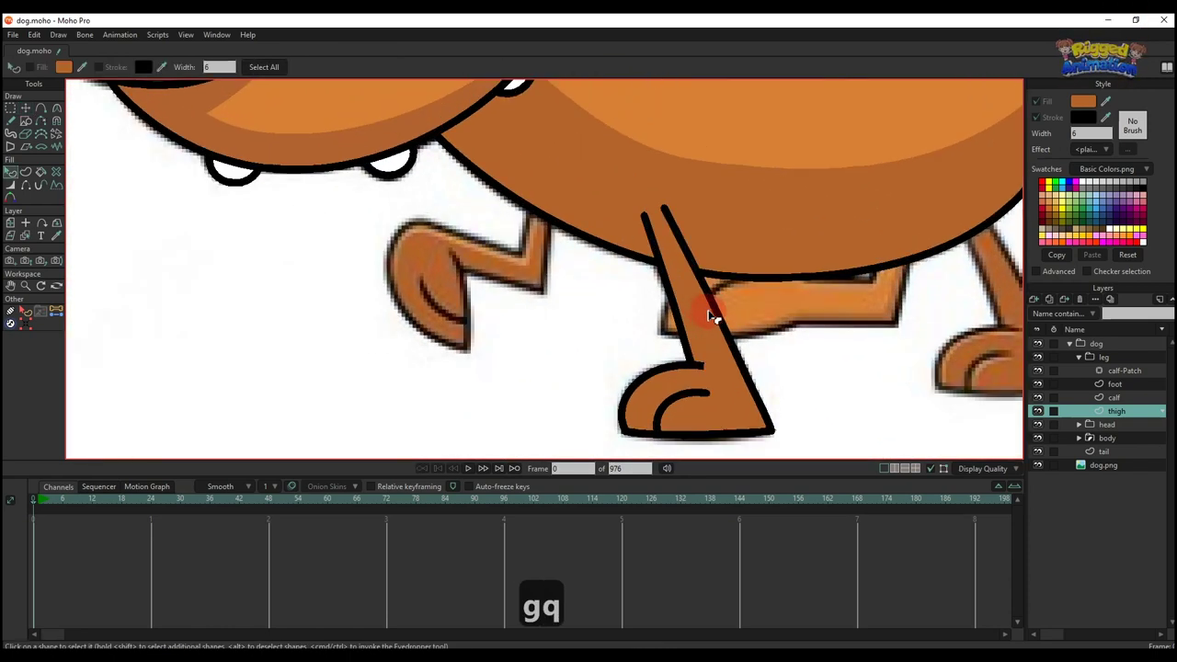
key("ctrl+s")
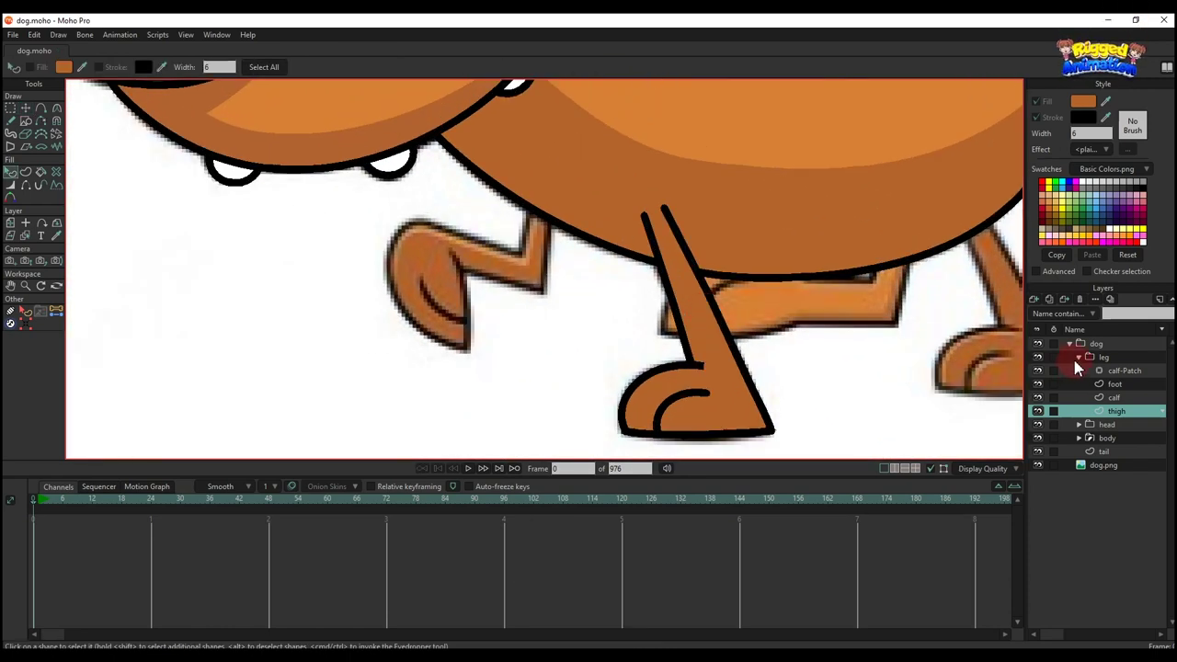
Collapse the leg group, add a new vector layer above it, and enclose that layer in its own group
left_click(1078, 357)
scroll(588, 285, "down", 5)
left_click_drag(571, 288, 620, 332)
scroll(622, 332, "up", 1)
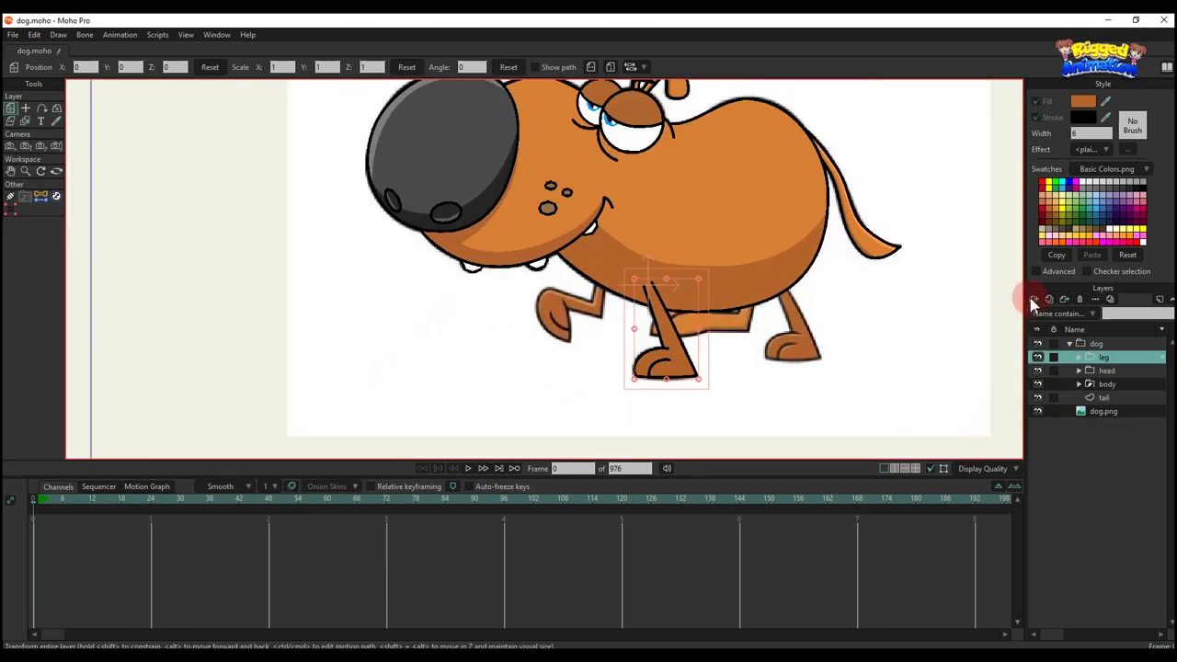
left_click(1034, 302)
left_click(1044, 309)
right_click(1104, 366)
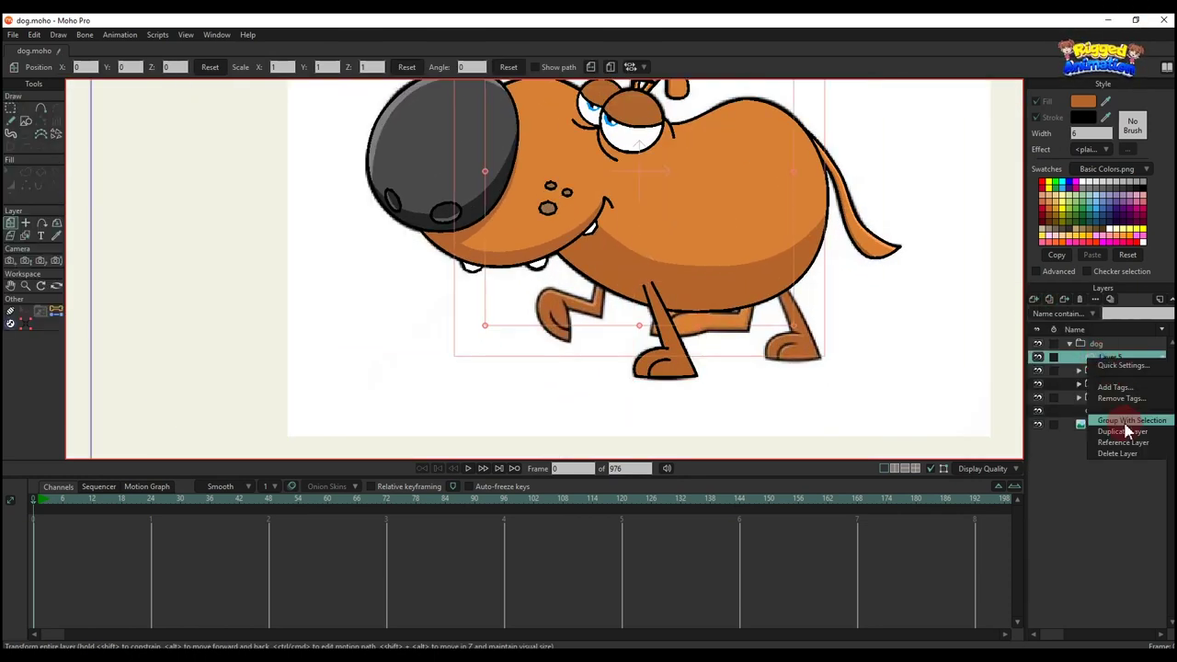
left_click(1127, 421)
Rename the existing leg group "leg 1" and the new group "leg 2"
double_click(1107, 381)
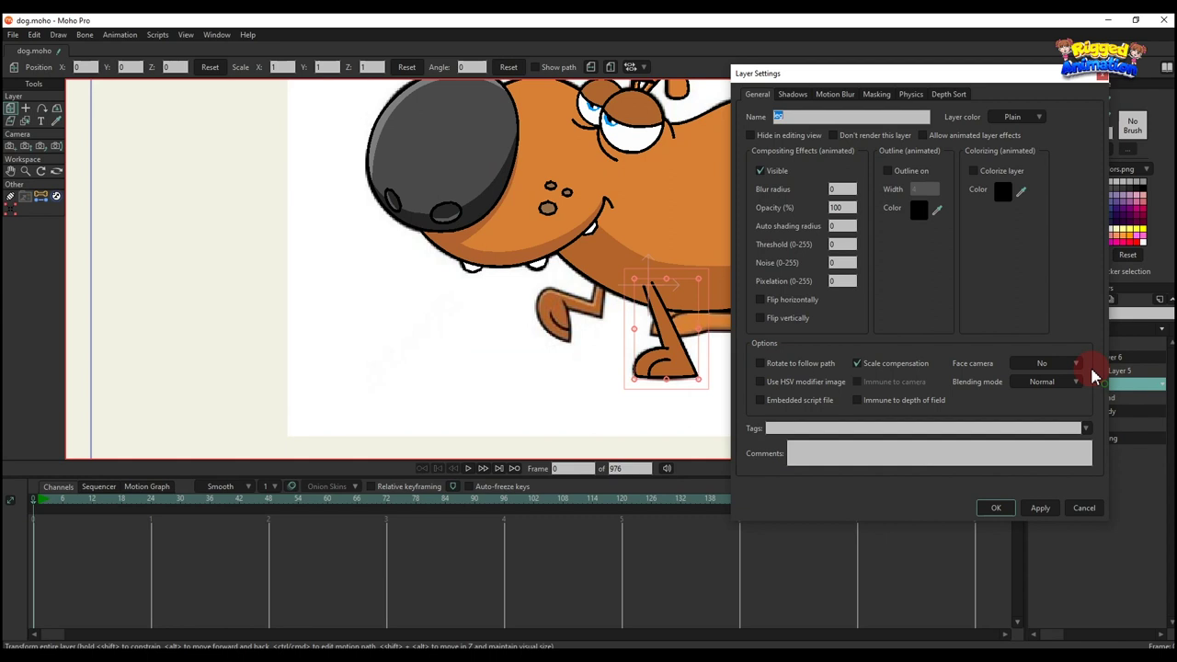
left_click(803, 117)
type("1")
key("Return")
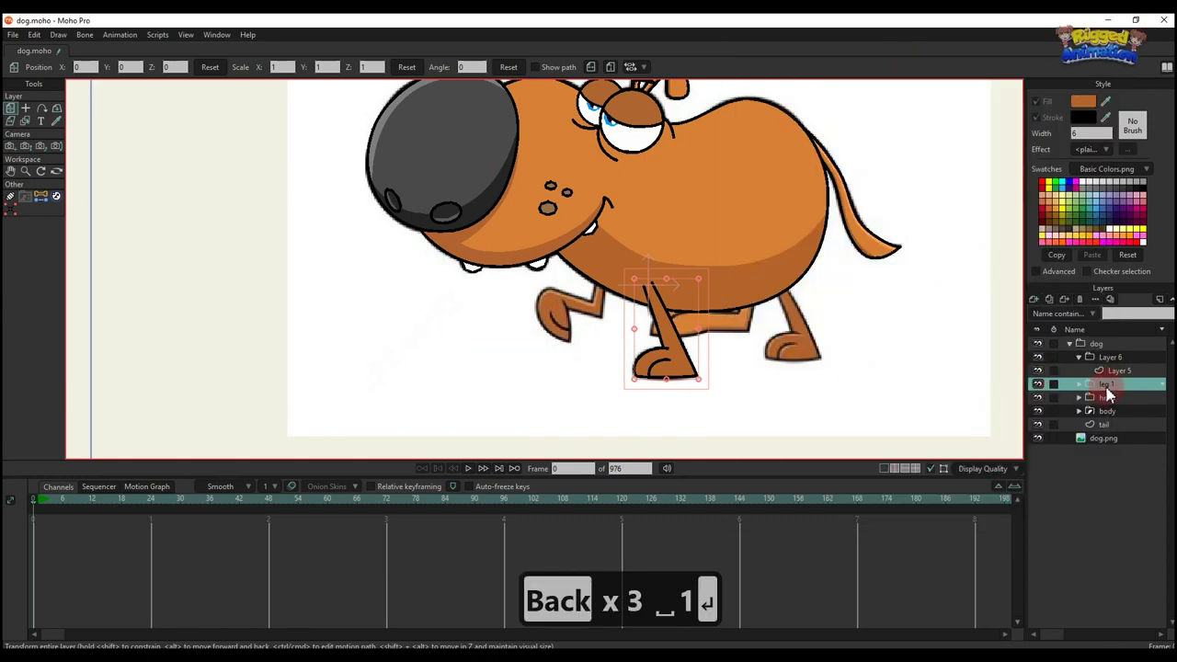
left_click(1116, 371)
double_click(1111, 357)
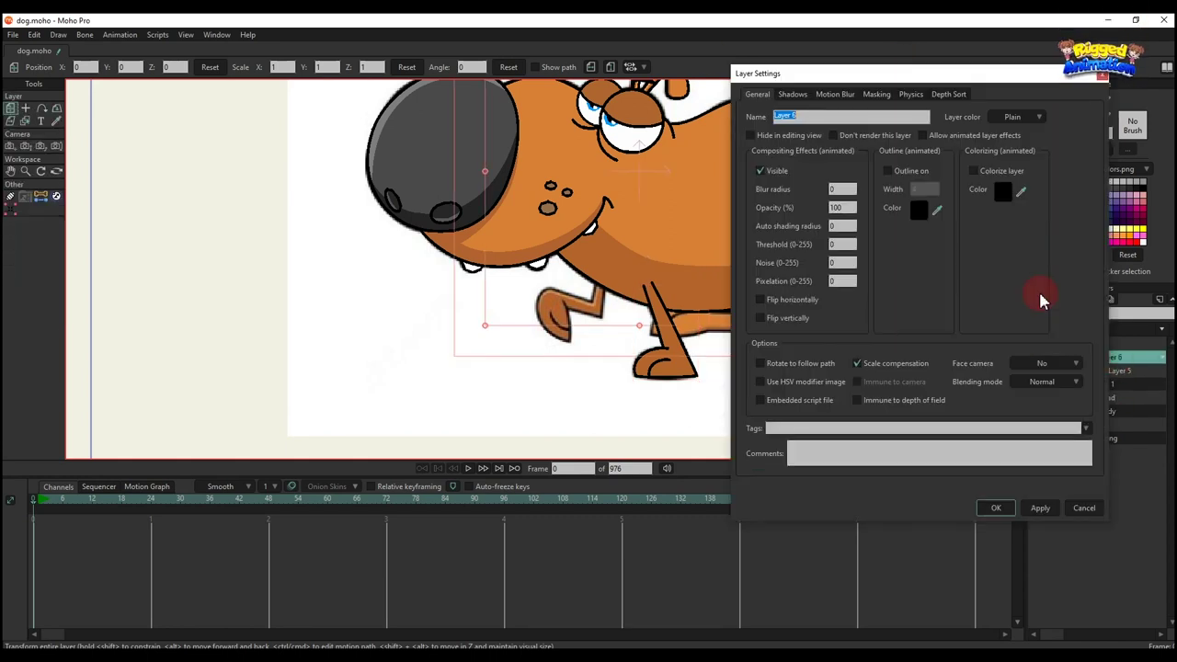
type("leg 2")
key("Return")
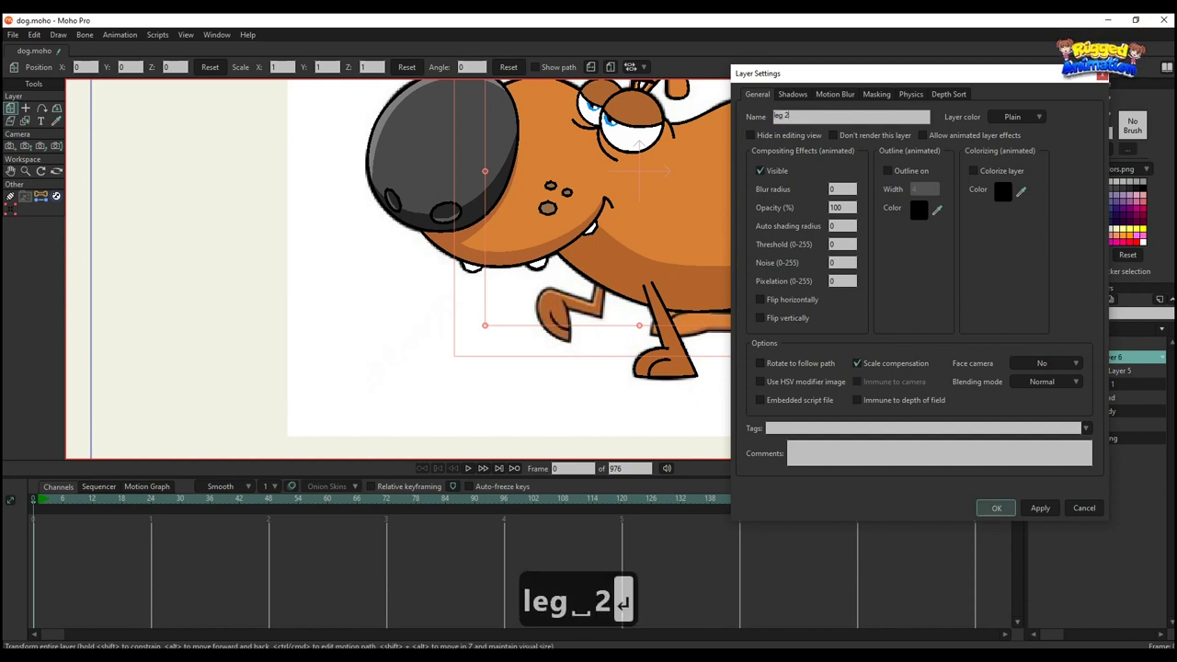
Rename the vector layer inside the leg 2 group "thigh"
left_click(1119, 371)
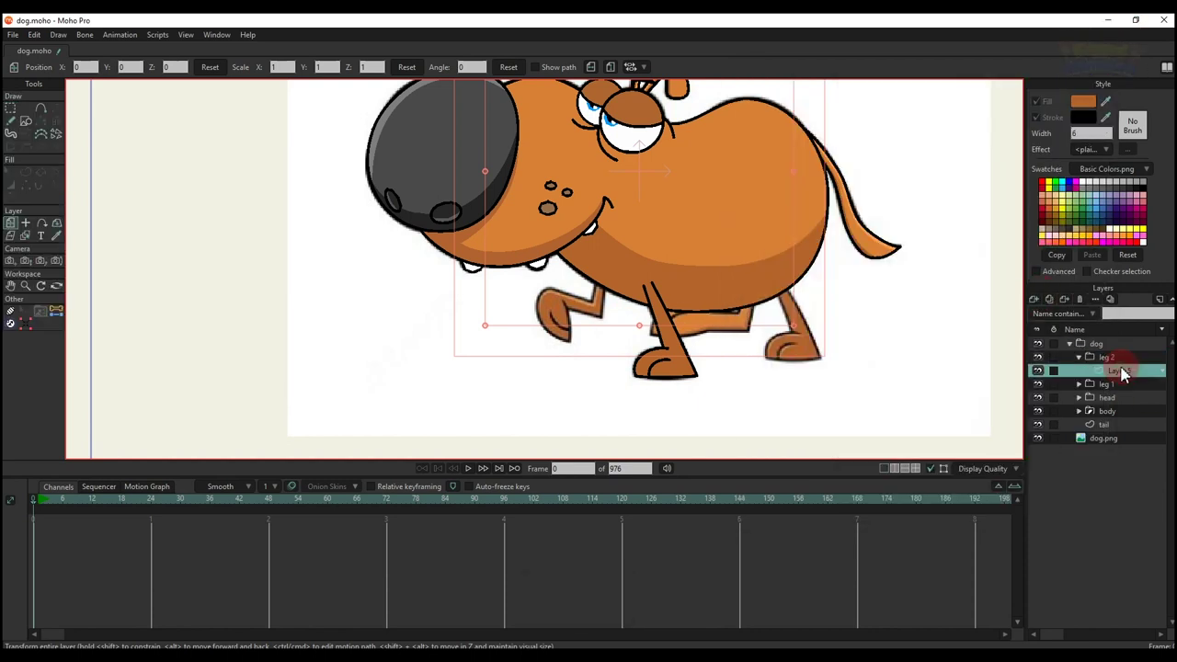
double_click(1122, 371)
type("thigh")
key("Return")
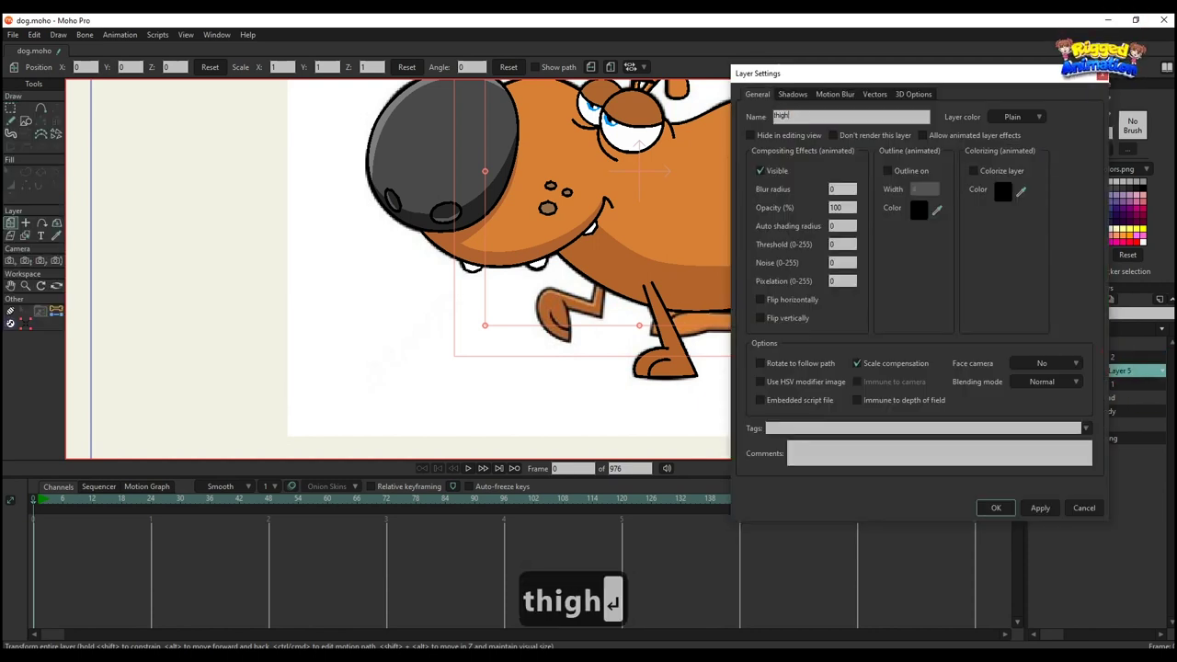
Copy all points of leg 1's thigh and paste them into the thigh layer of leg 2
left_click(640, 287)
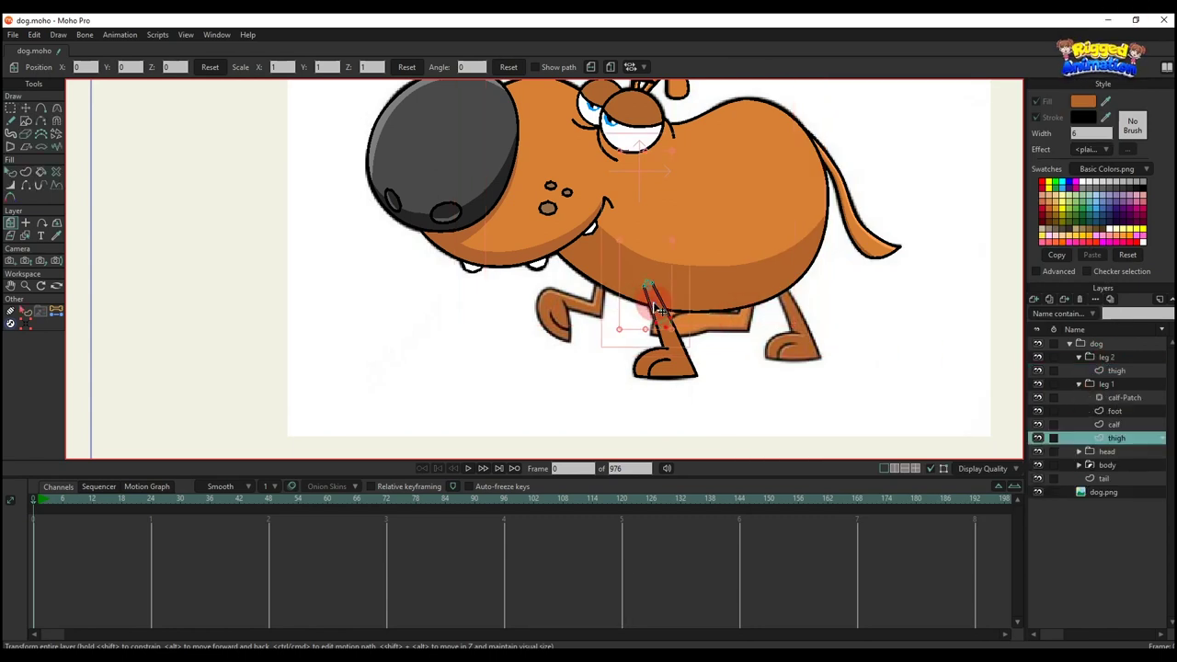
key("g")
left_click_drag(629, 264, 712, 379)
key("ctrl+c")
scroll(682, 315, "up", 2)
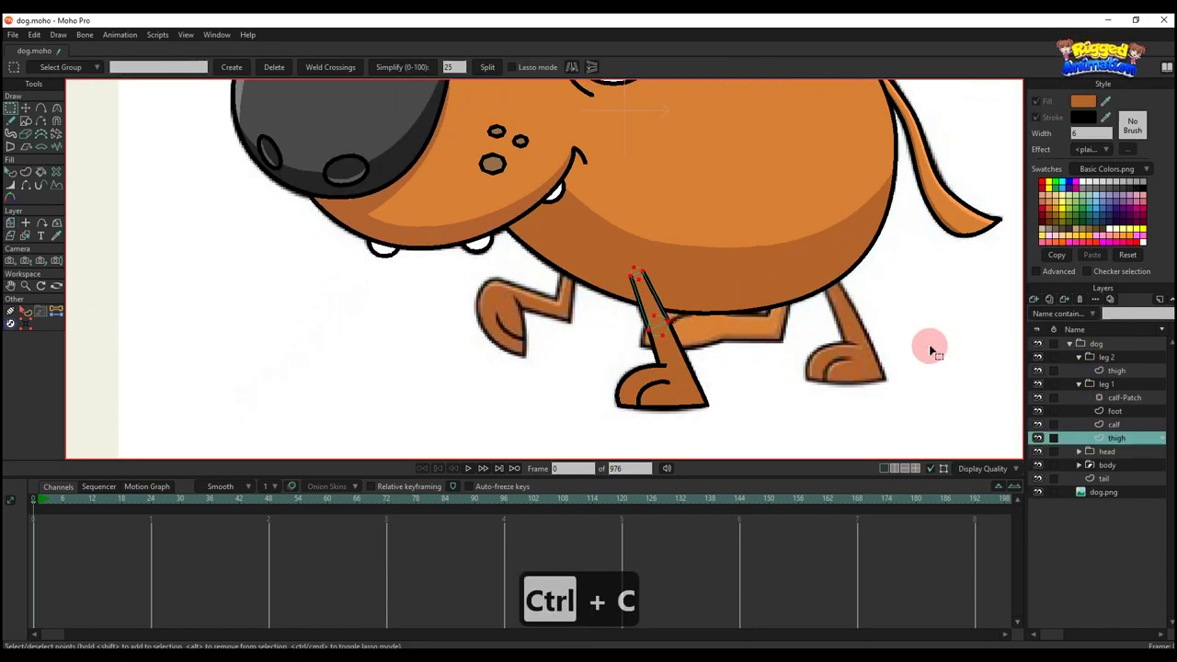
key("ctrl+v")
key("t")
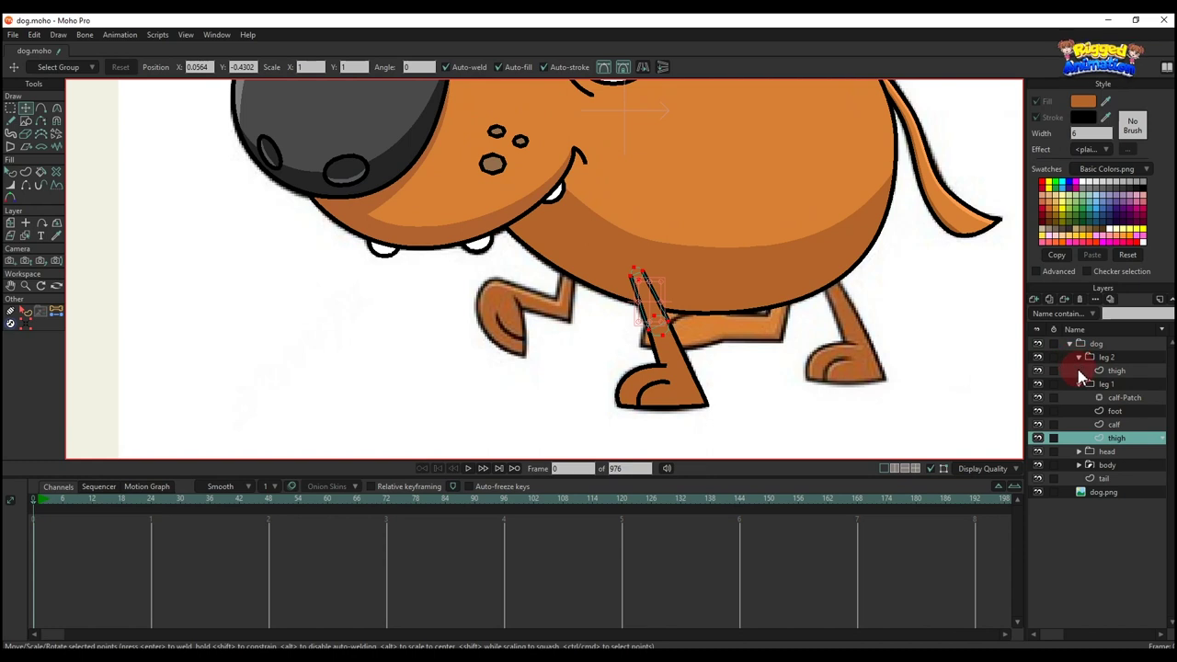
key("ctrl+x")
left_click(1103, 371)
key("ctrl+v")
scroll(628, 290, "up", 3)
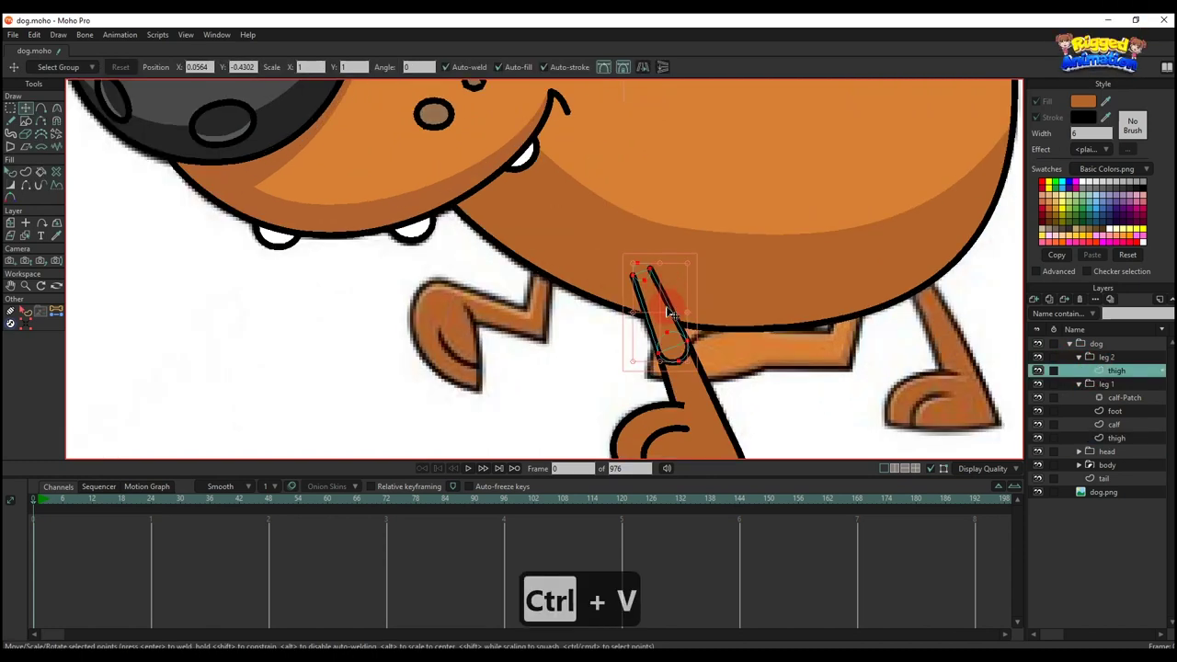
Move the pasted thigh onto the dog's rear standing leg in the reference image, at about X 0.48
left_click_drag(663, 306, 817, 259)
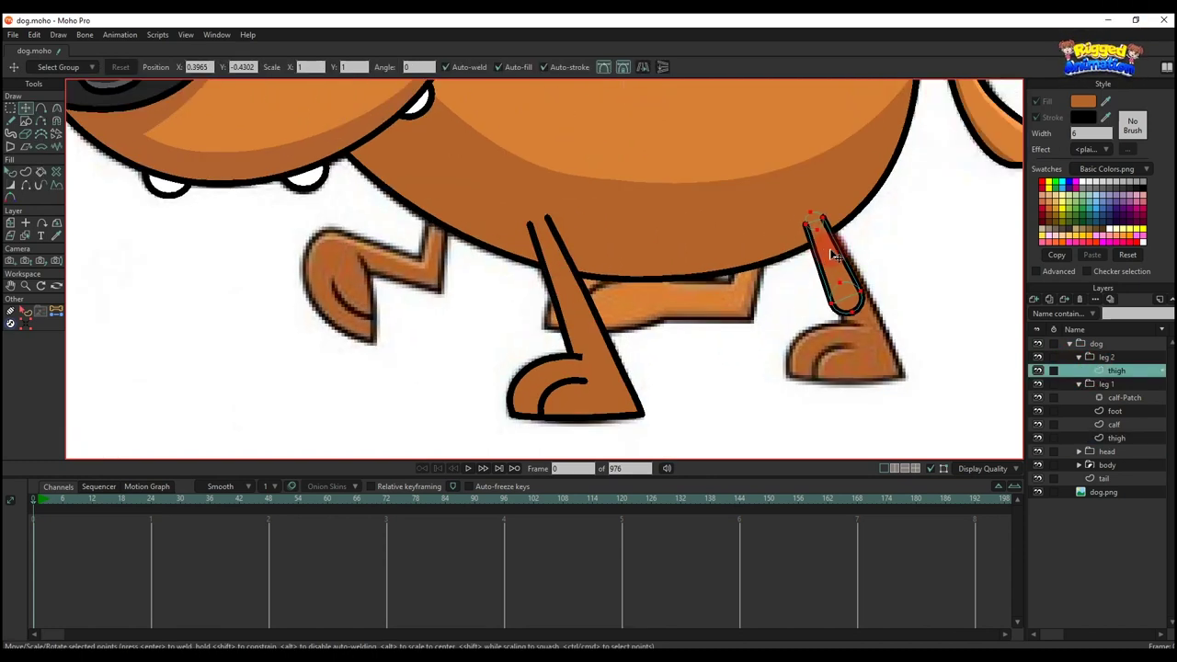
scroll(718, 264, "down", 1)
scroll(718, 259, "down", 5)
scroll(719, 261, "up", 4)
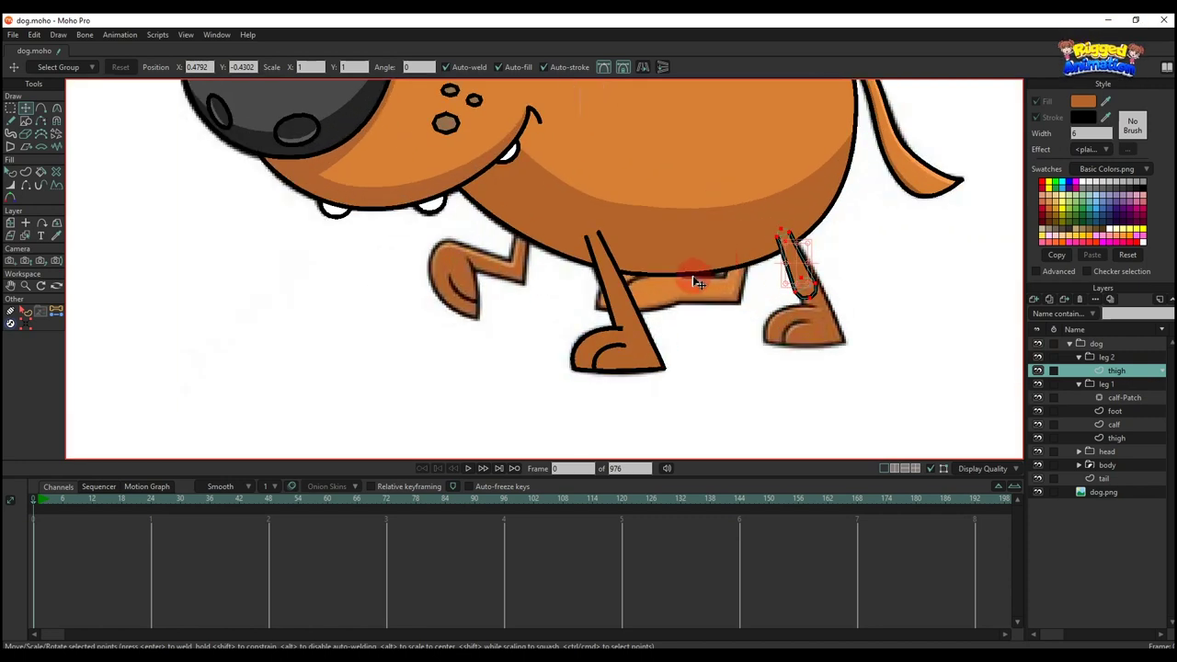
Copy all points of leg 1's calf
scroll(690, 271, "up", 2)
left_click(598, 294, "ctrl+alt")
key("g")
left_click_drag(558, 221, 716, 431)
key("ctrl+c")
Add a vector layer above the thigh in the leg 2 group and name it "calf"
left_click(1113, 370)
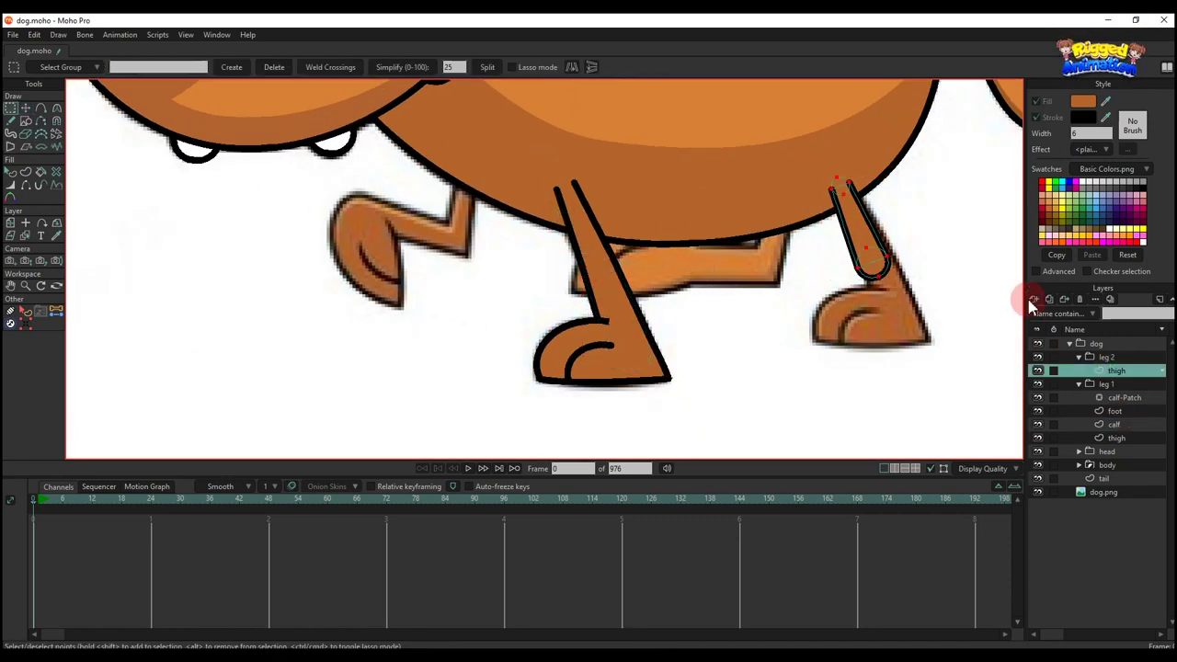
left_click(1034, 300)
left_click(1047, 313)
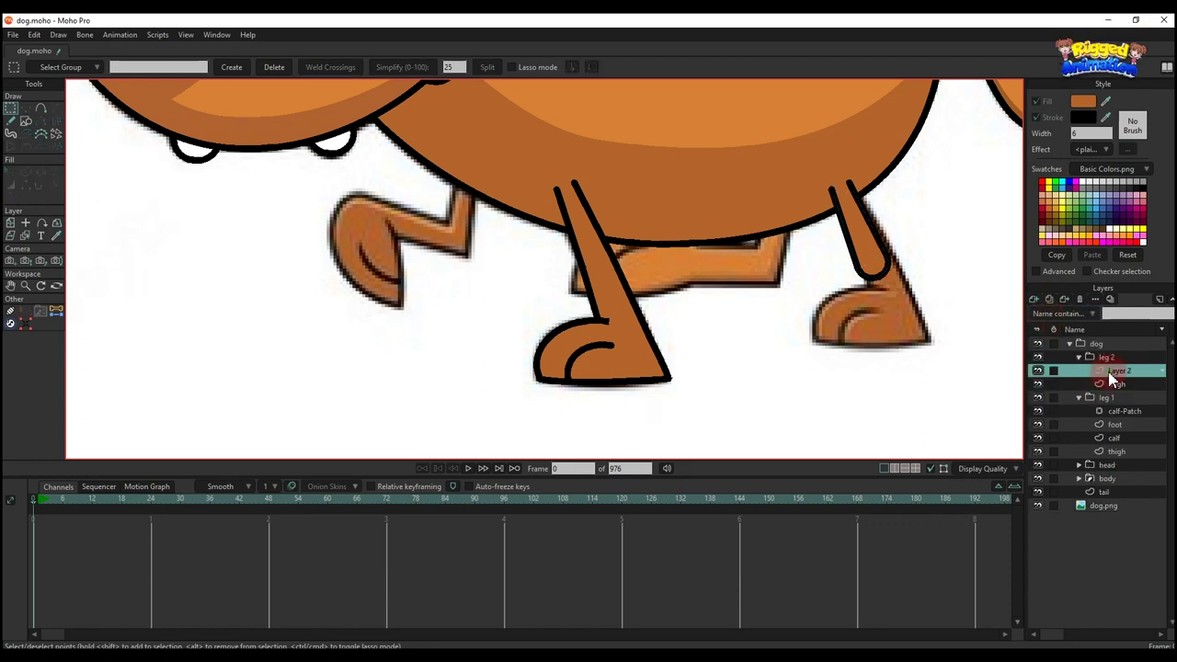
double_click(1111, 372)
type("calf")
key("Return")
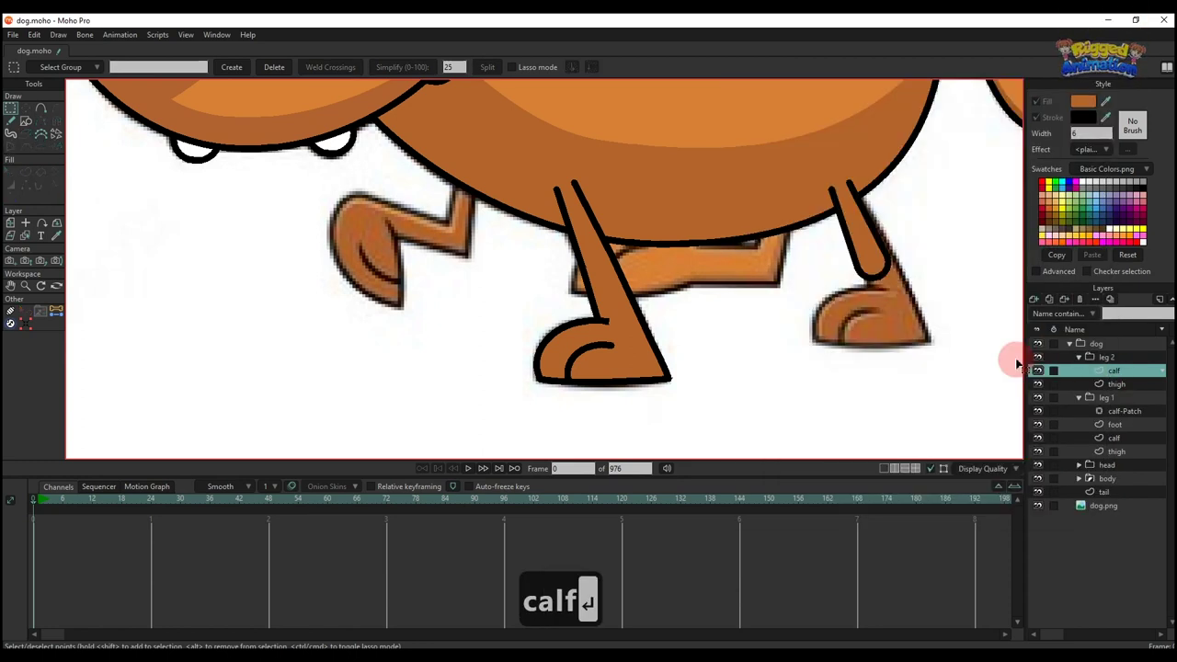
Paste the copied calf points and move them to the lower end of leg 2's thigh, at about X 0.53, Y -0.56
key("ctrl+v")
left_click_drag(557, 308, 890, 292)
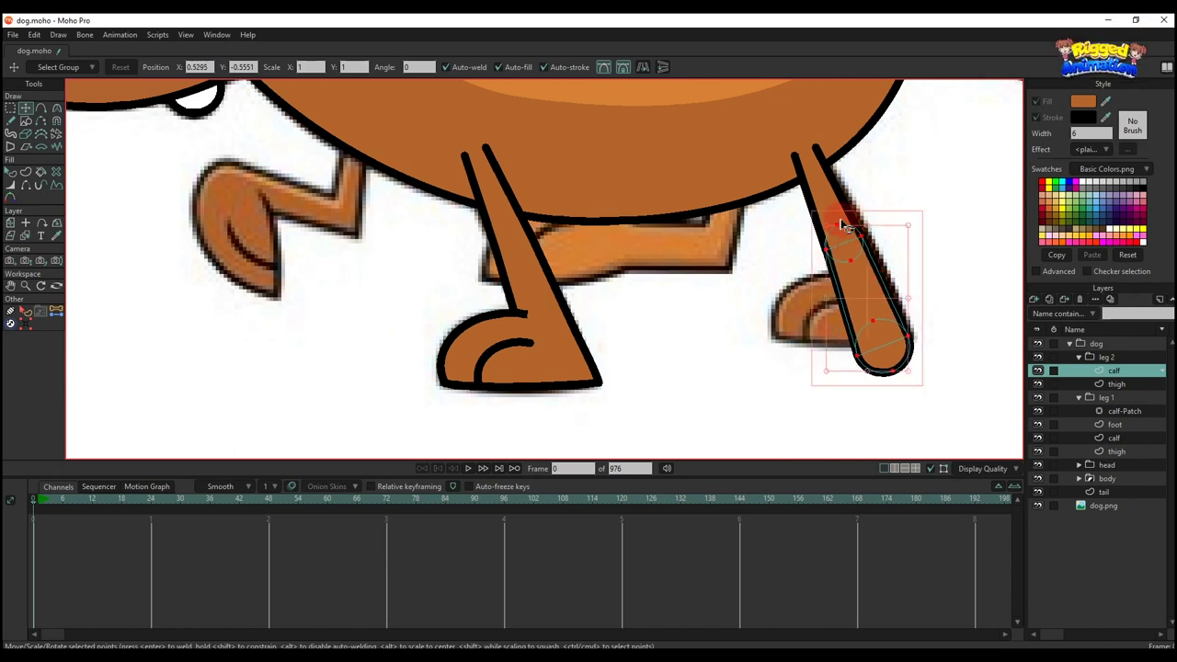
scroll(840, 224, "up", 4)
Replace the upper joint circle of leg 2's calf with a copy of the thigh's lower joint circle
right_click(775, 192, "alt")
left_click(786, 206)
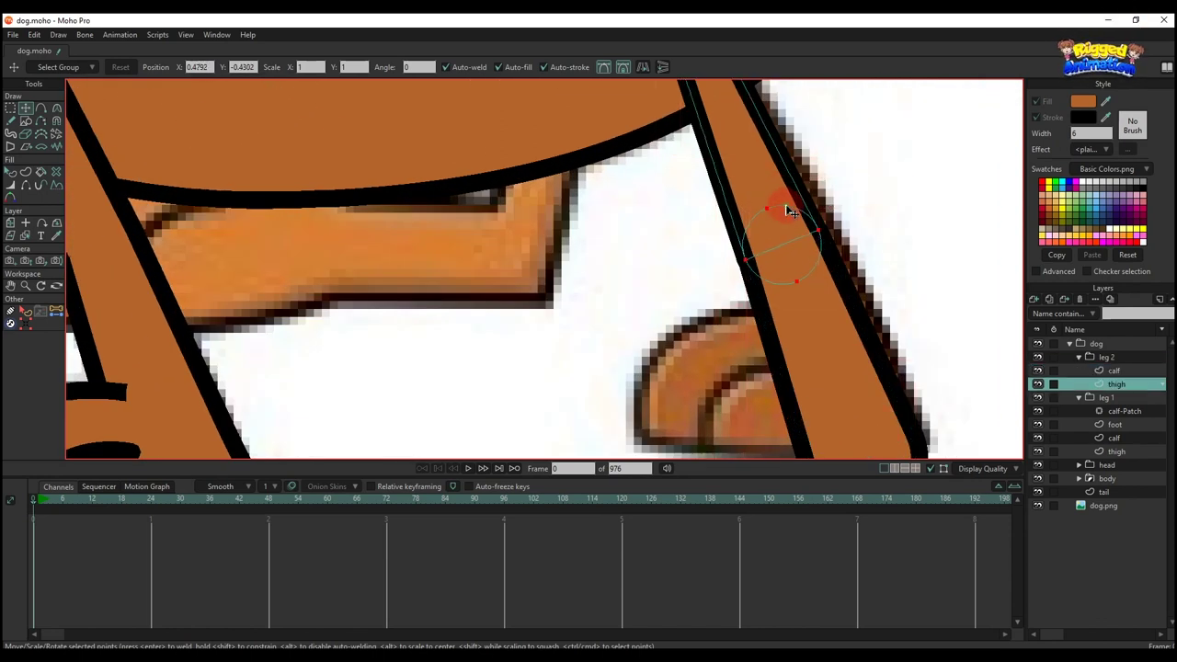
key("ctrl+c")
left_click(1086, 371)
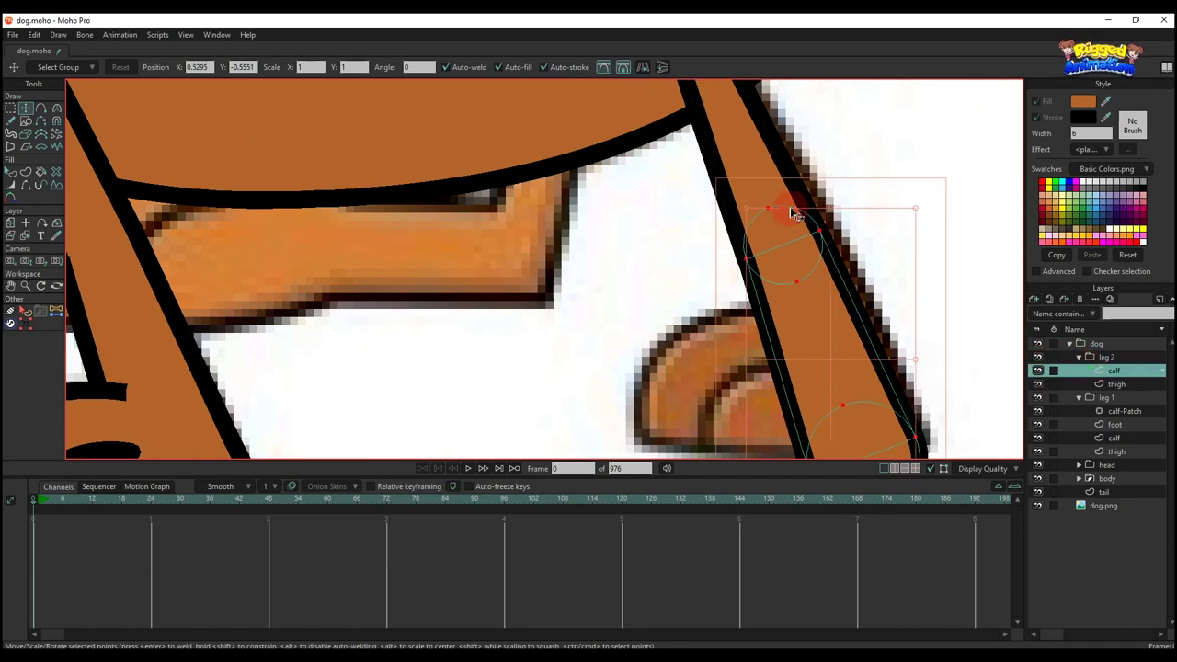
key("BackSpace")
key("ctrl+v")
scroll(743, 245, "down", 2)
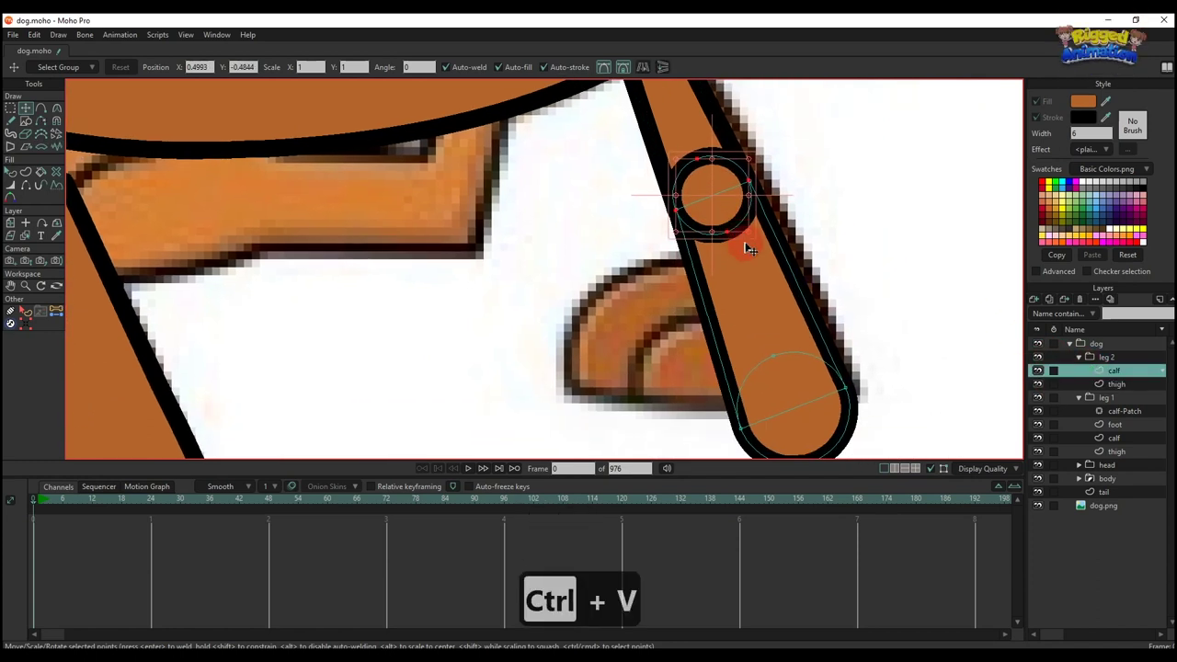
Align the upper end point of the calf's front edge with the joint circle's front point at X 0.4767, Y -0.4937
key("g")
scroll(662, 184, "up", 6)
left_click(524, 241)
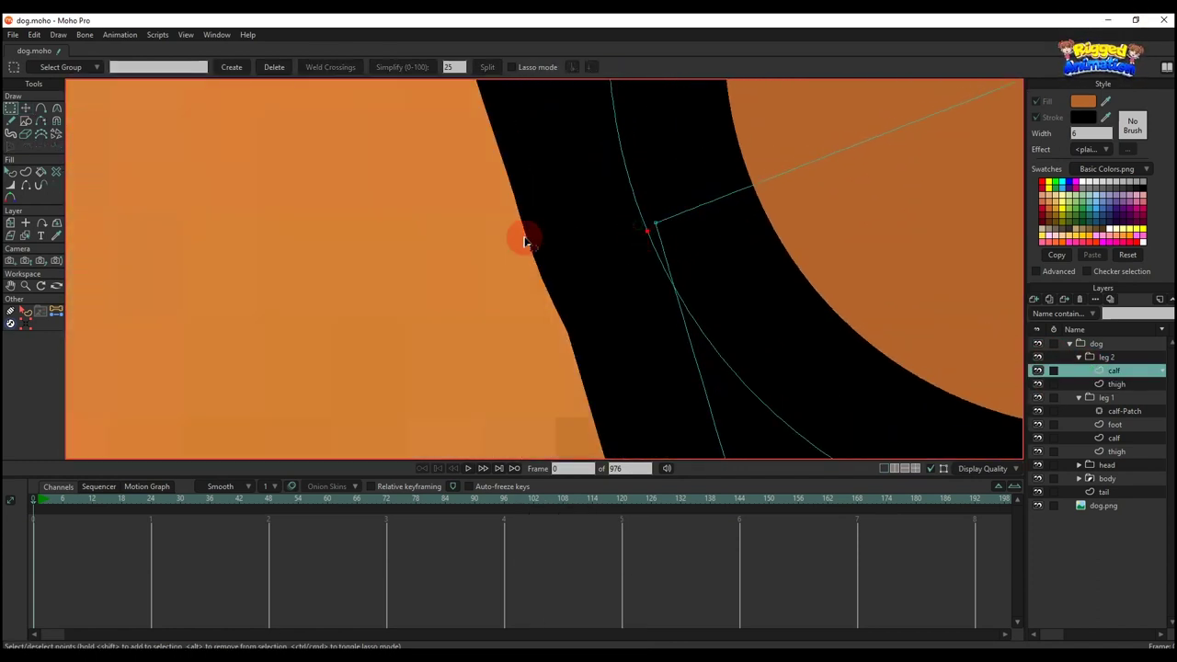
left_click(25, 323)
left_click(104, 67)
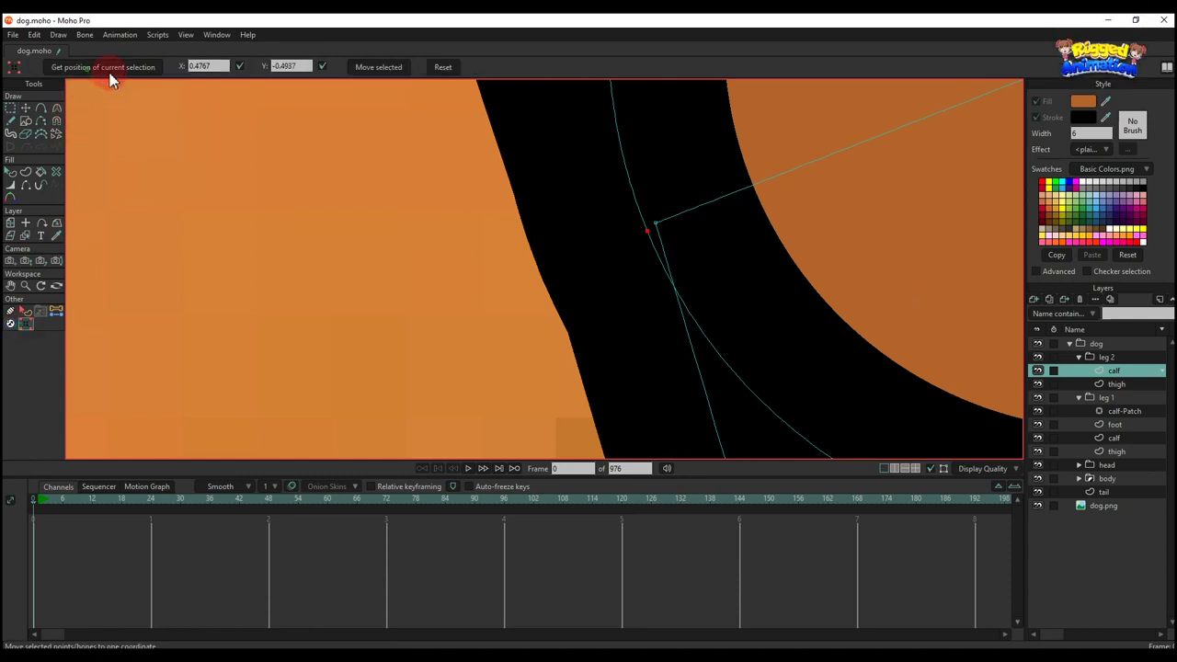
left_click(654, 223)
left_click(405, 68)
scroll(814, 194, "down", 5)
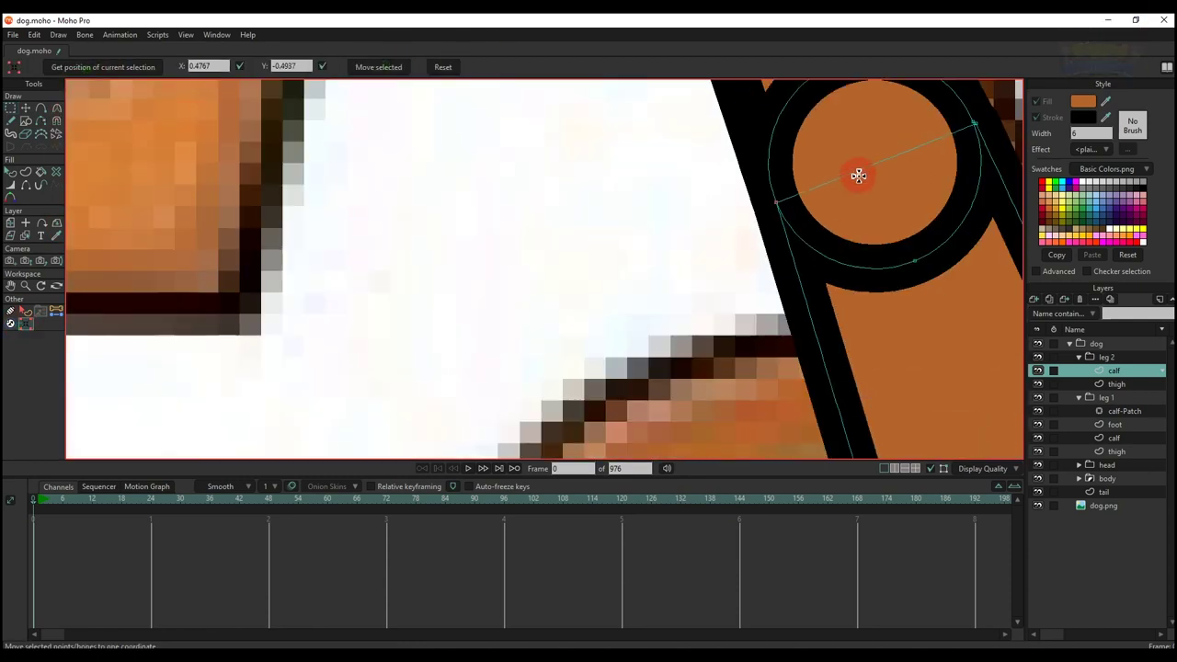
Align the upper end point of the calf's rear edge with the joint circle's rear point at X 0.5218, Y -0.4751
scroll(782, 203, "up", 6)
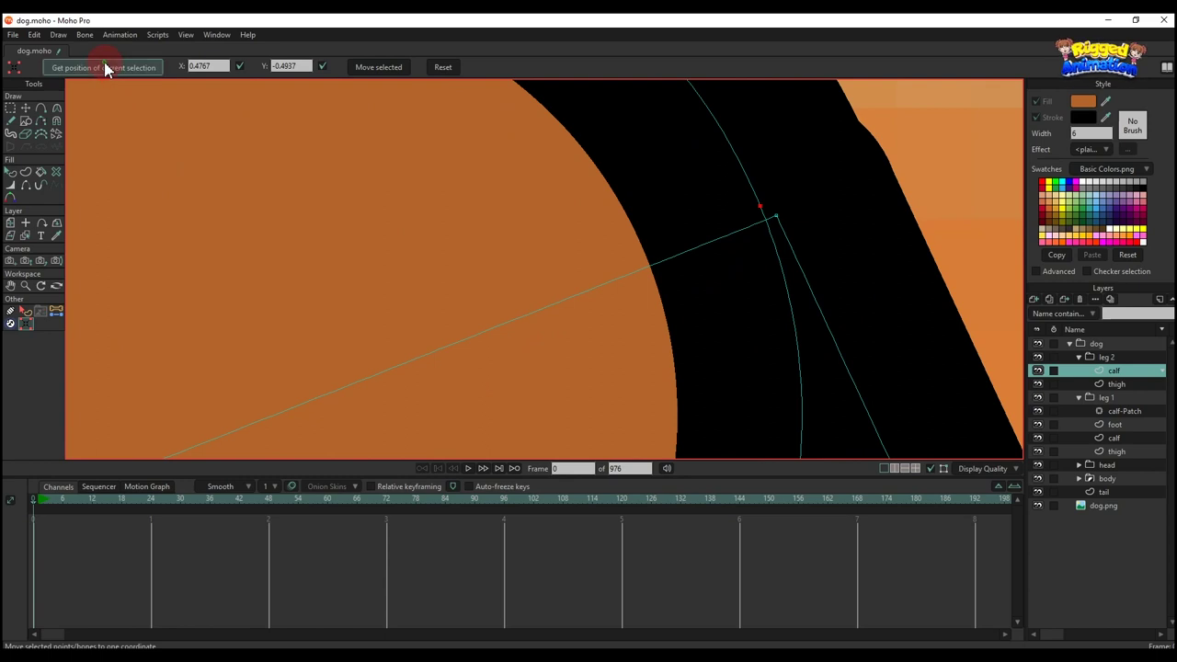
left_click(104, 67)
left_click_drag(767, 208, 808, 238)
left_click(389, 70)
scroll(728, 274, "down", 2)
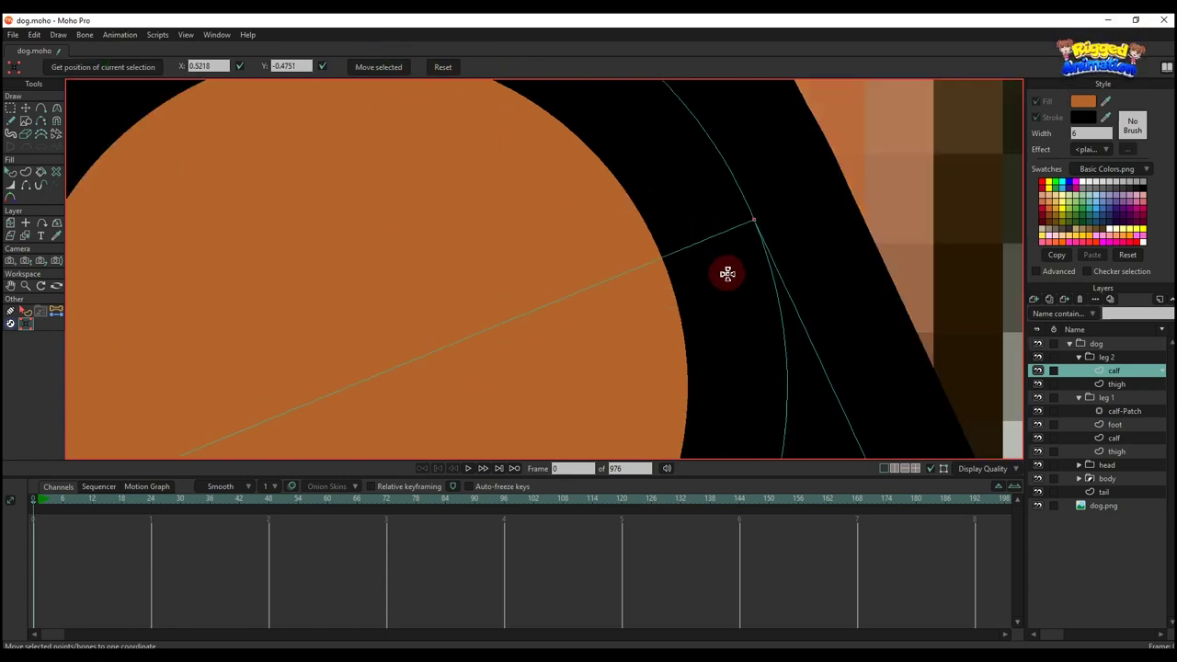
Turn off the fill and stroke of the joint circle pasted into leg 2's calf
scroll(727, 273, "down", 3)
key("q")
left_click(1036, 102)
left_click(1037, 117)
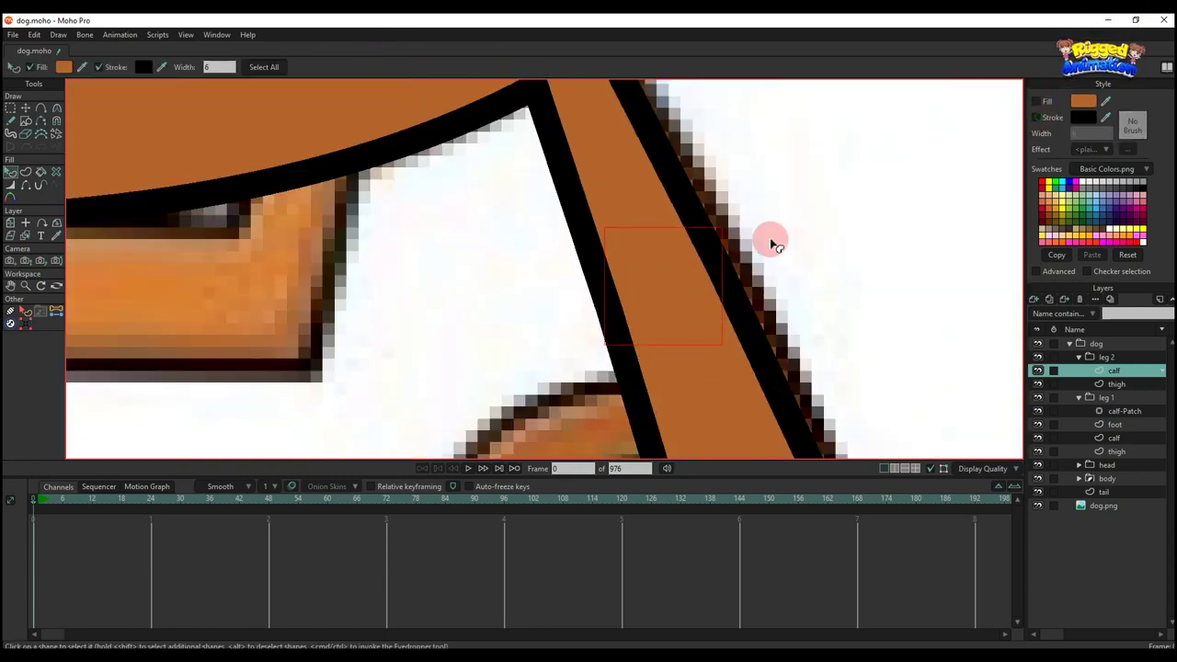
Copy all points of leg 1's foot
scroll(766, 245, "down", 6)
scroll(644, 312, "up", 2)
key("g")
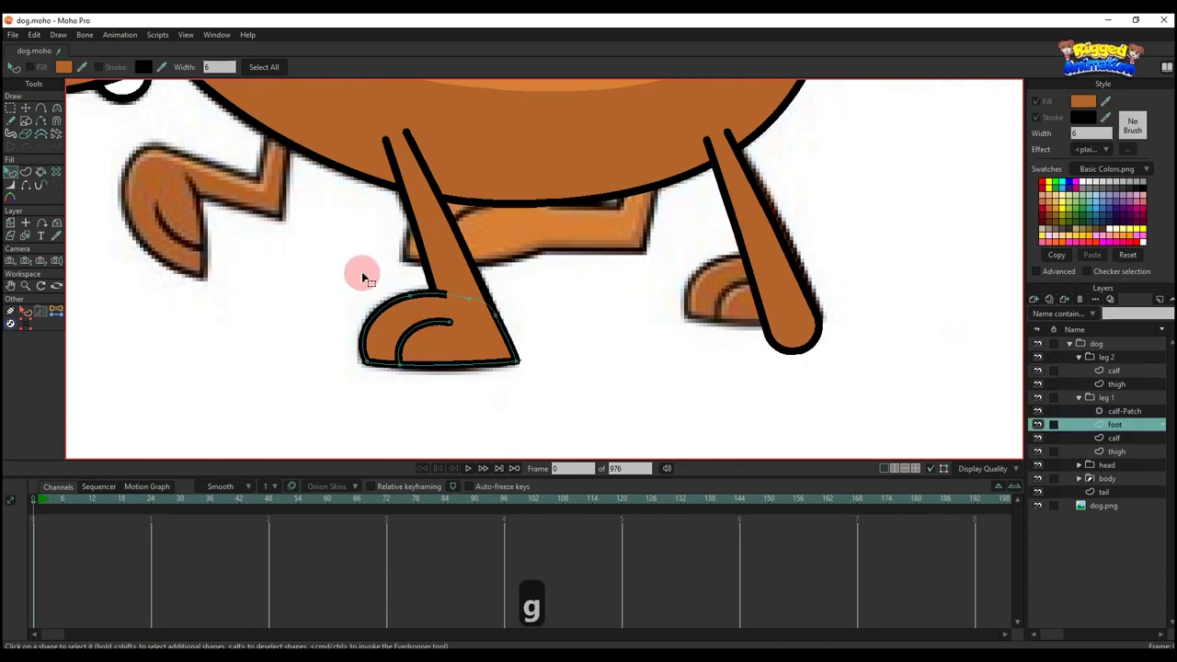
key("ctrl+c")
Add a vector layer above the calf in the leg 2 group and name it "foot"
left_click(1133, 372)
left_click(1034, 301)
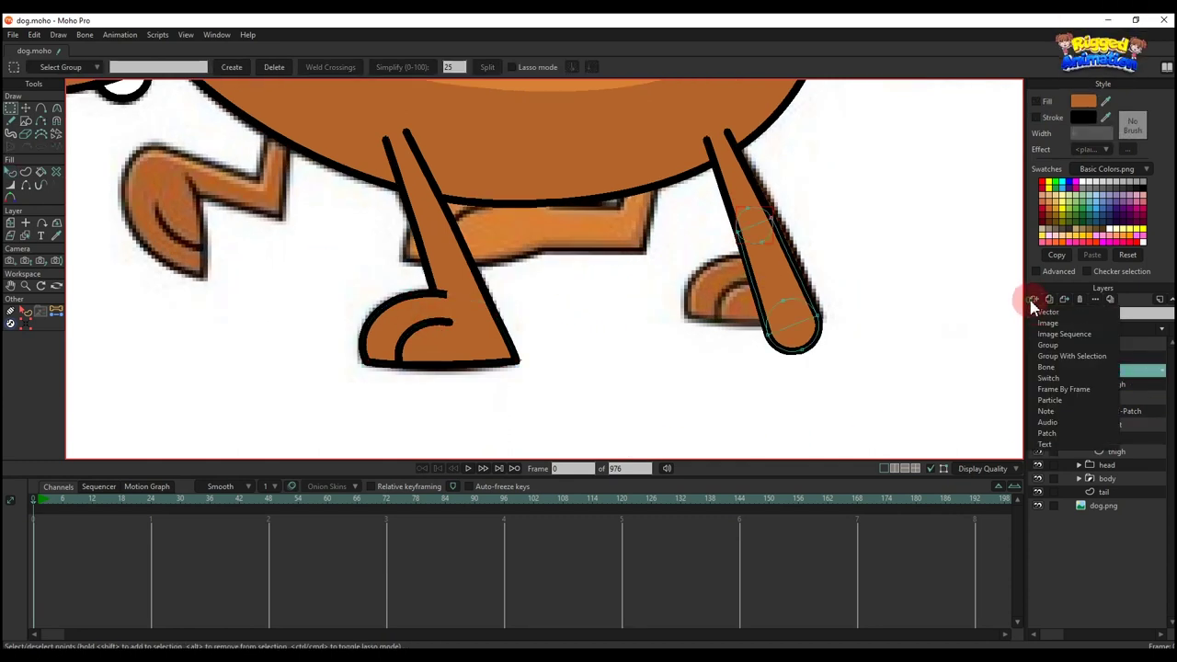
left_click(1043, 311)
double_click(1129, 374)
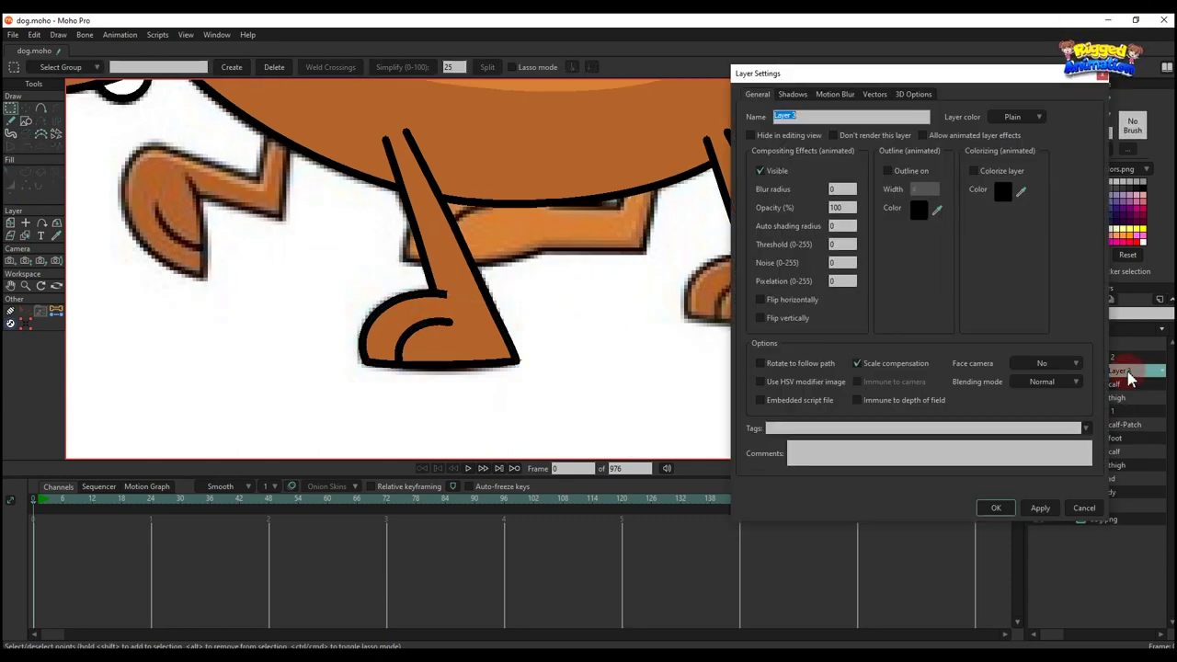
type("foot")
key("Return")
Paste the copied foot and move it horizontally to the lower end of leg 2's calf, at X 0.5070
key("ctrl+v")
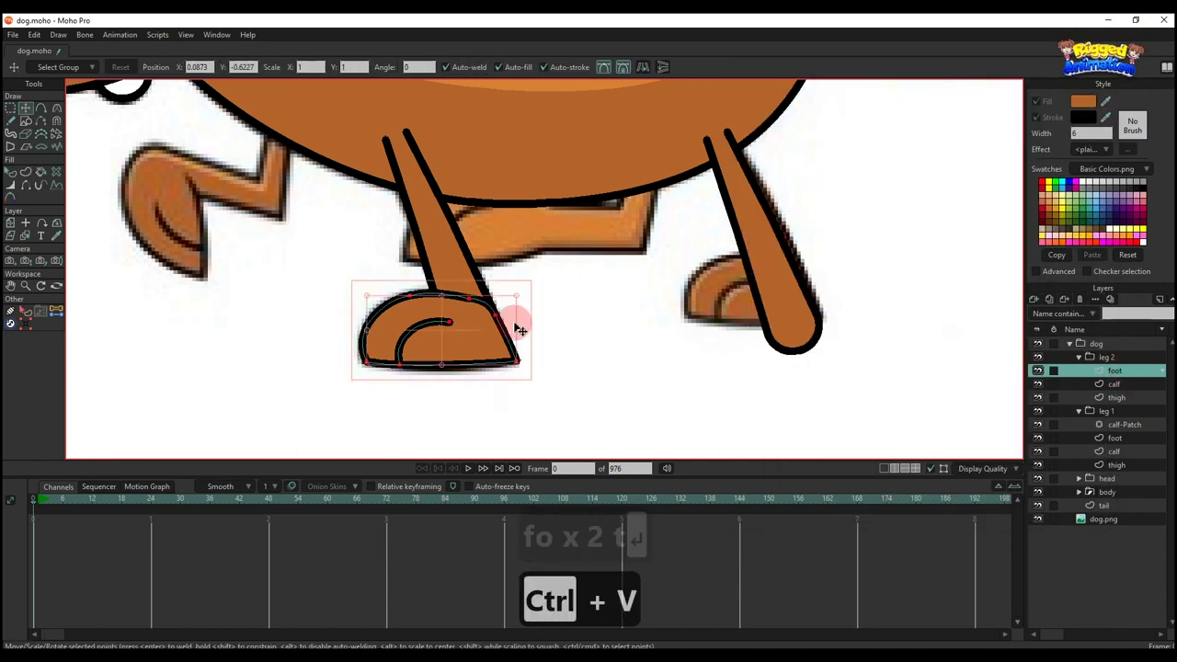
left_click_drag(518, 321, 782, 343)
left_click_drag(725, 266, 803, 300)
scroll(767, 387, "up", 3)
scroll(824, 345, "up", 1)
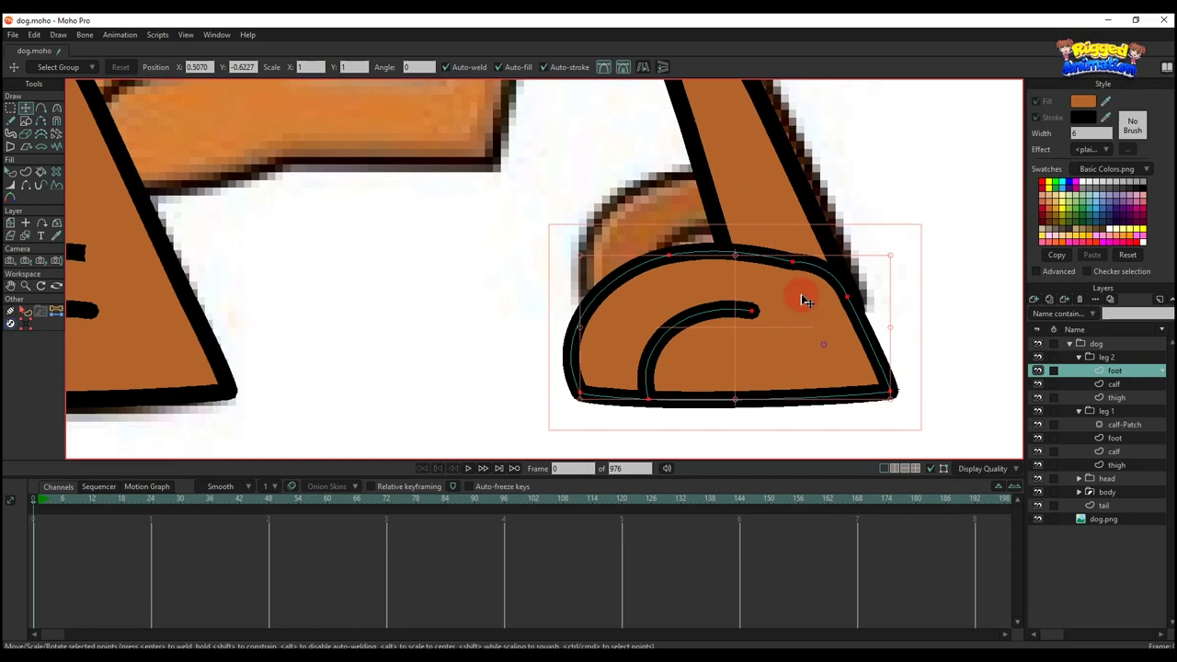
Hide the dog.png reference layer and fine-tune leg 2's foot against the calf's rear edge, at about X 0.5108
left_click(1037, 520)
scroll(815, 323, "up", 3)
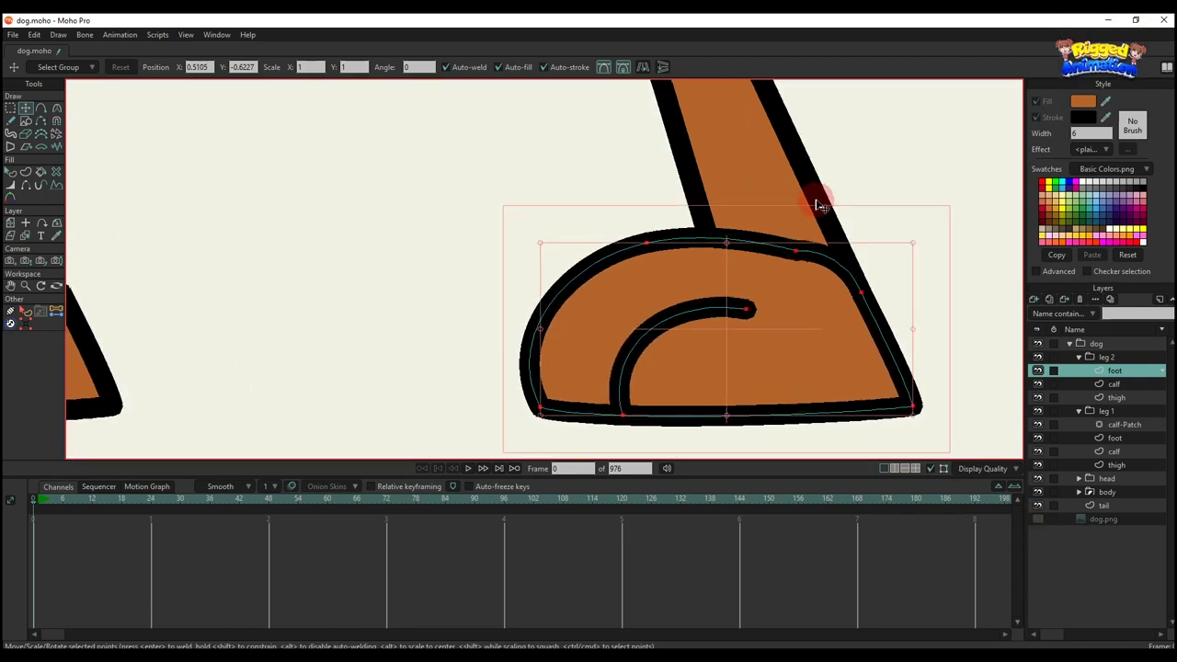
left_click(828, 230, "ctrl+alt")
scroll(846, 278, "up", 5)
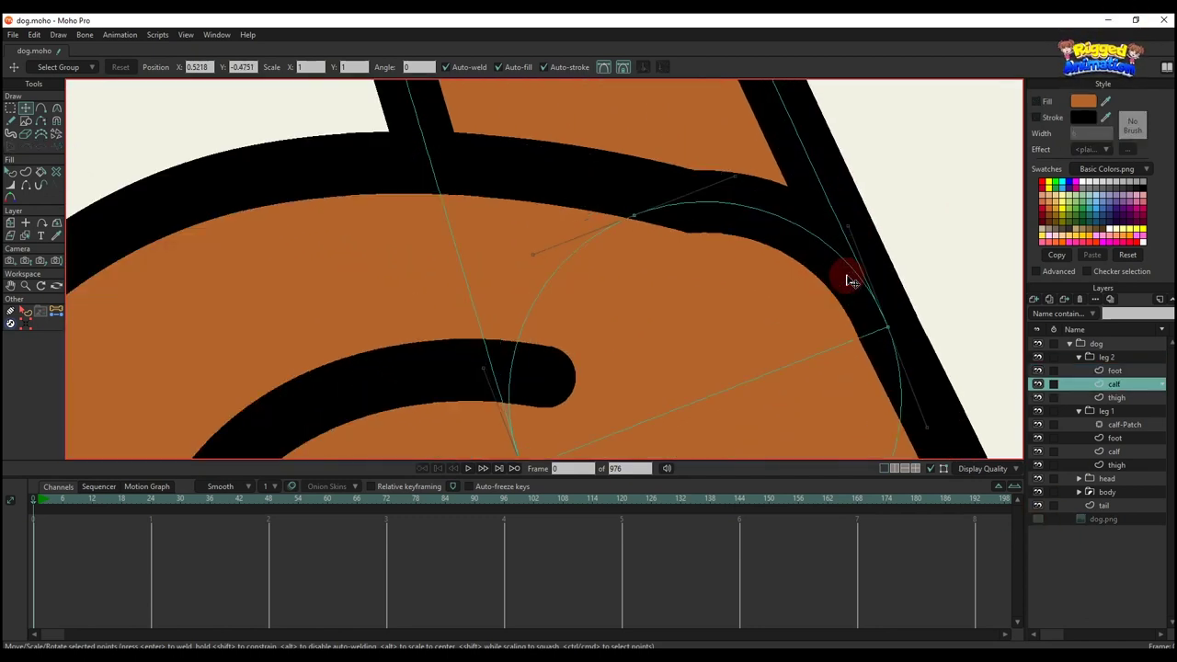
scroll(848, 278, "down", 3)
left_click(566, 297, "ctrl+alt")
left_click(717, 307)
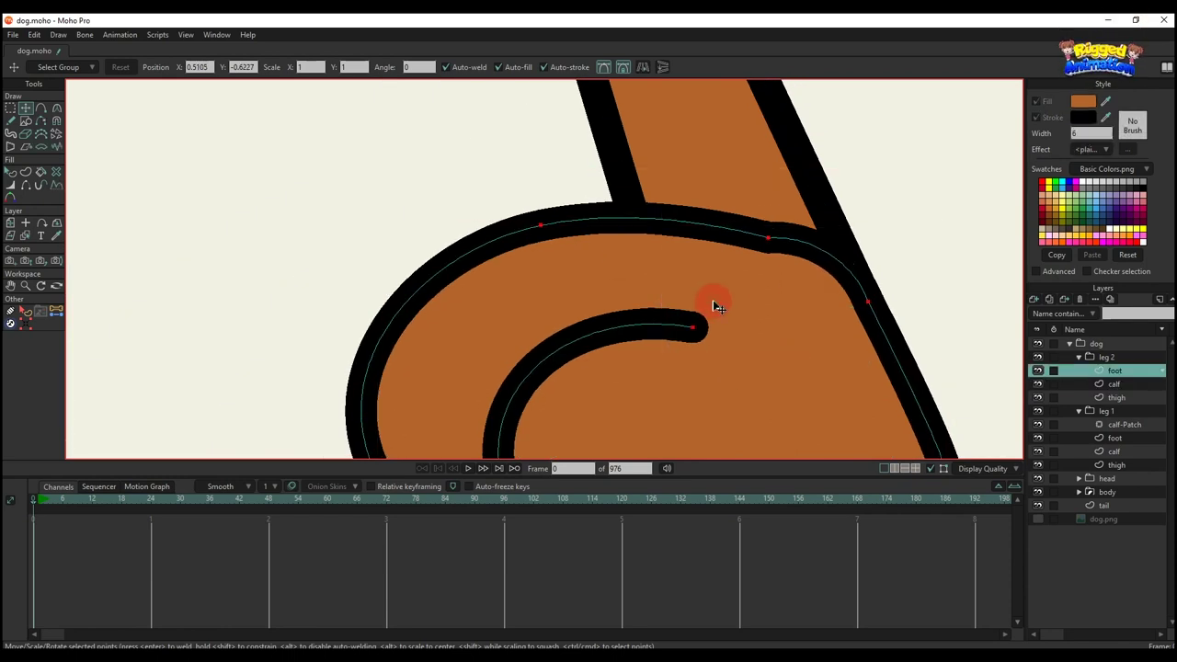
key("ctrl+a")
scroll(835, 266, "up", 3)
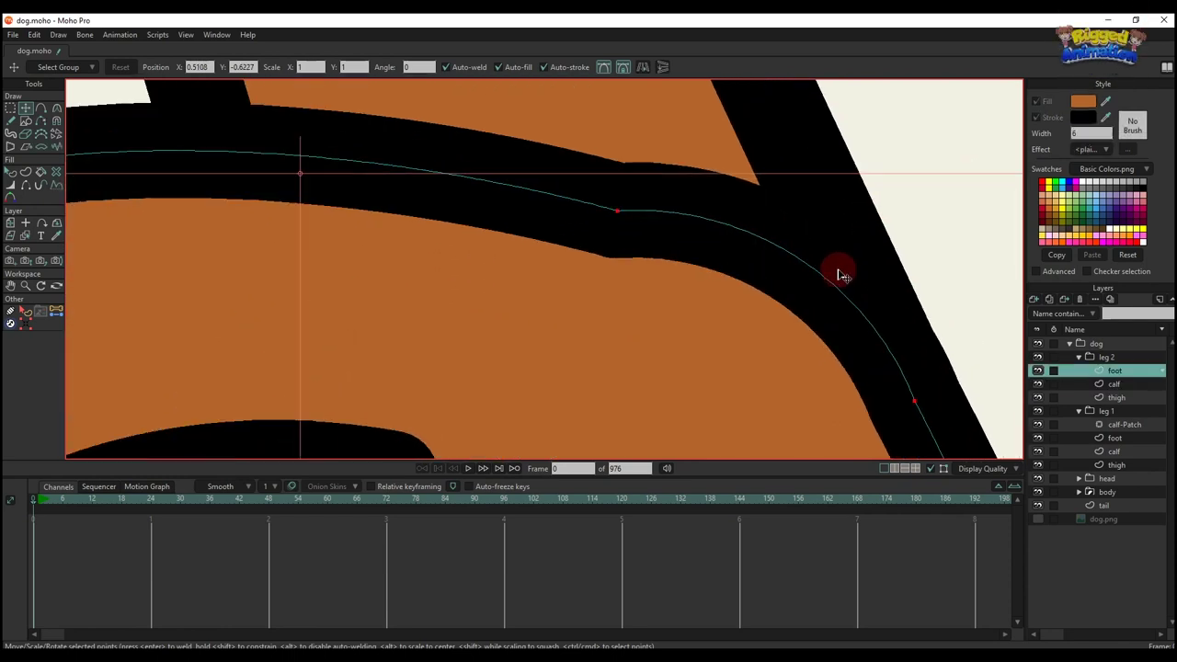
scroll(805, 276, "down", 3)
scroll(805, 276, "down", 4)
Add a patch layer targeting the calf in the leg 2 group and place it above the foot layer
left_click(754, 239, "ctrl+alt")
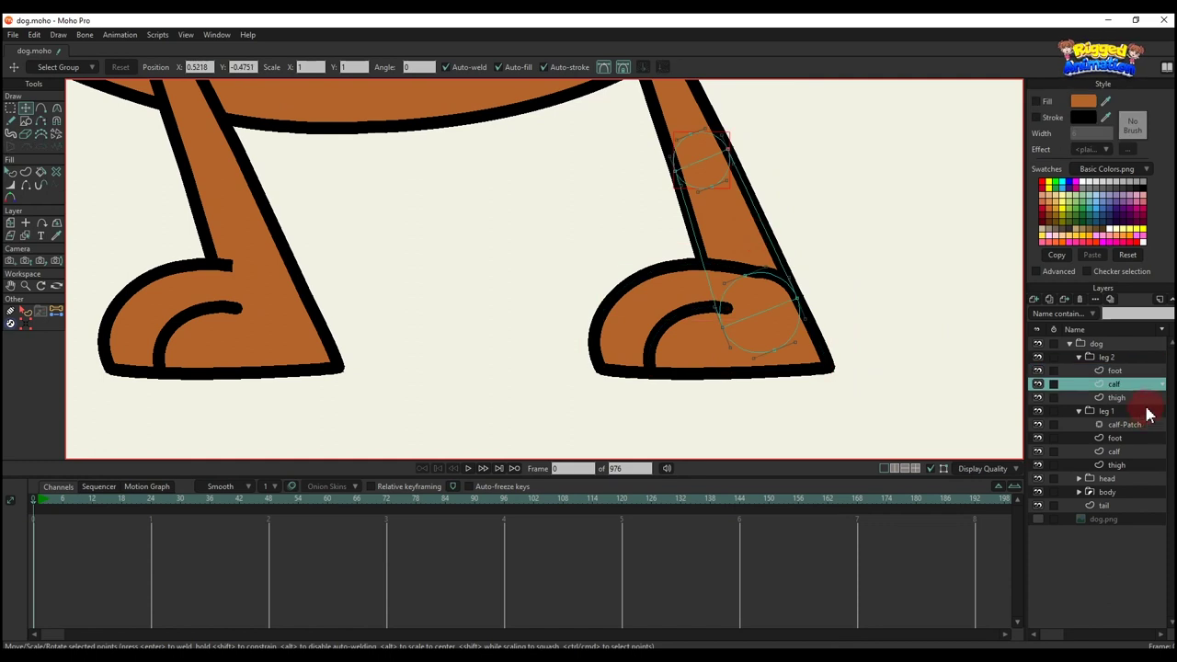
left_click(1033, 302)
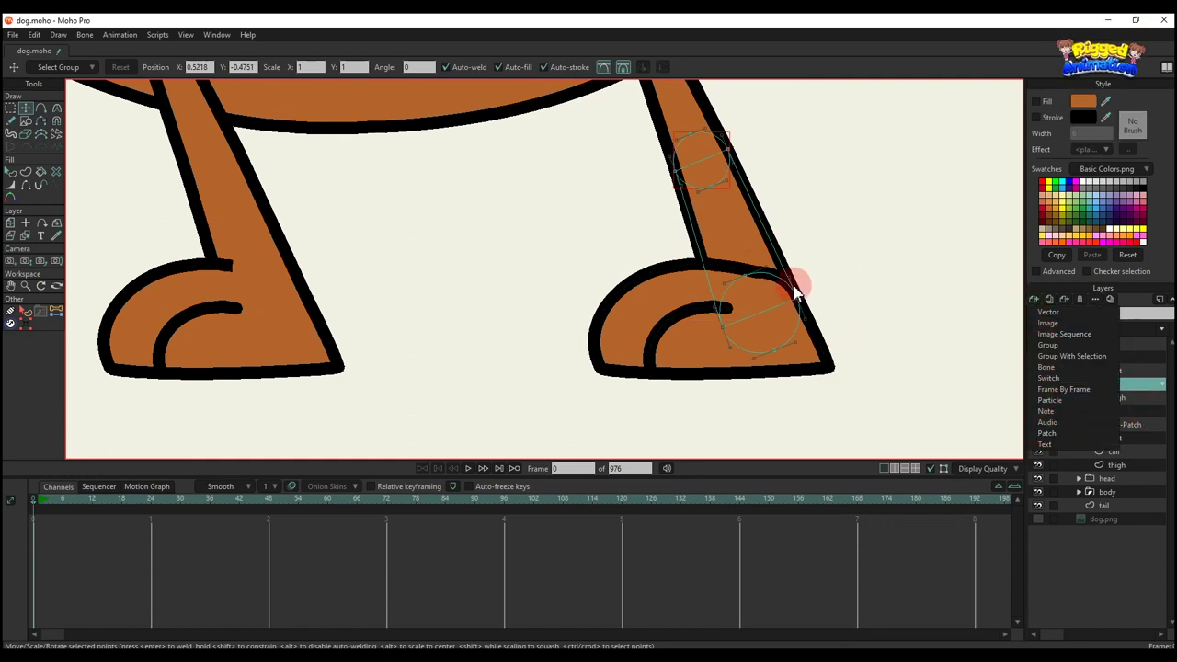
left_click(1047, 433)
left_click(725, 216)
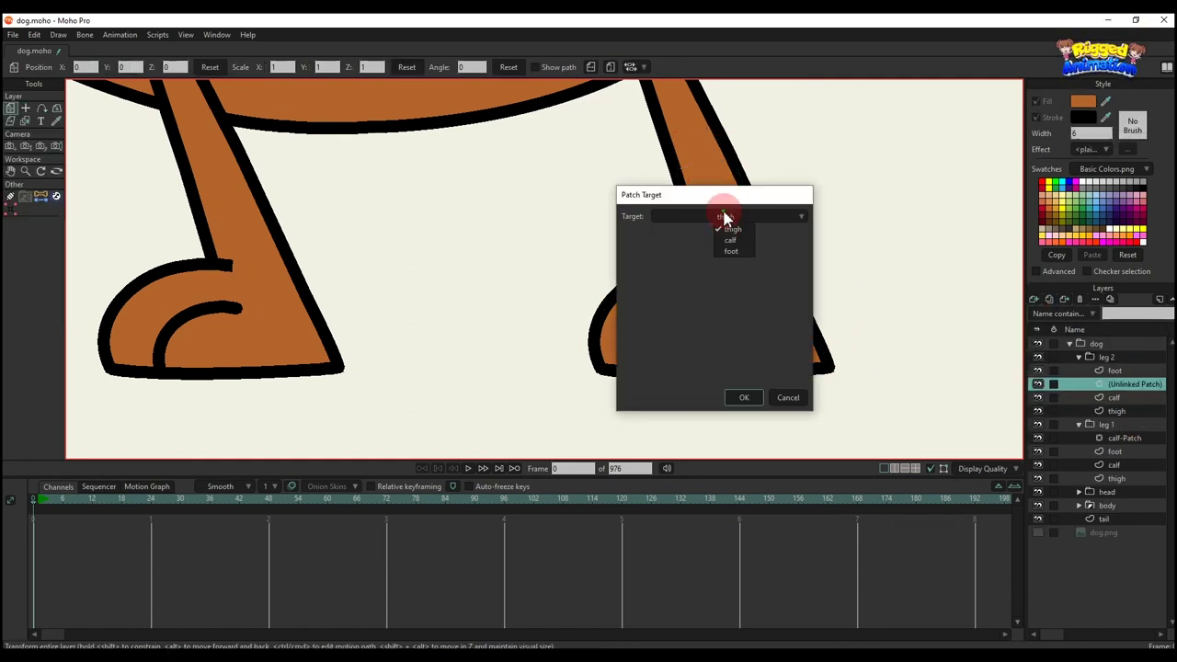
left_click(741, 401)
left_click_drag(1125, 370, 1123, 365)
scroll(604, 276, "down", 6)
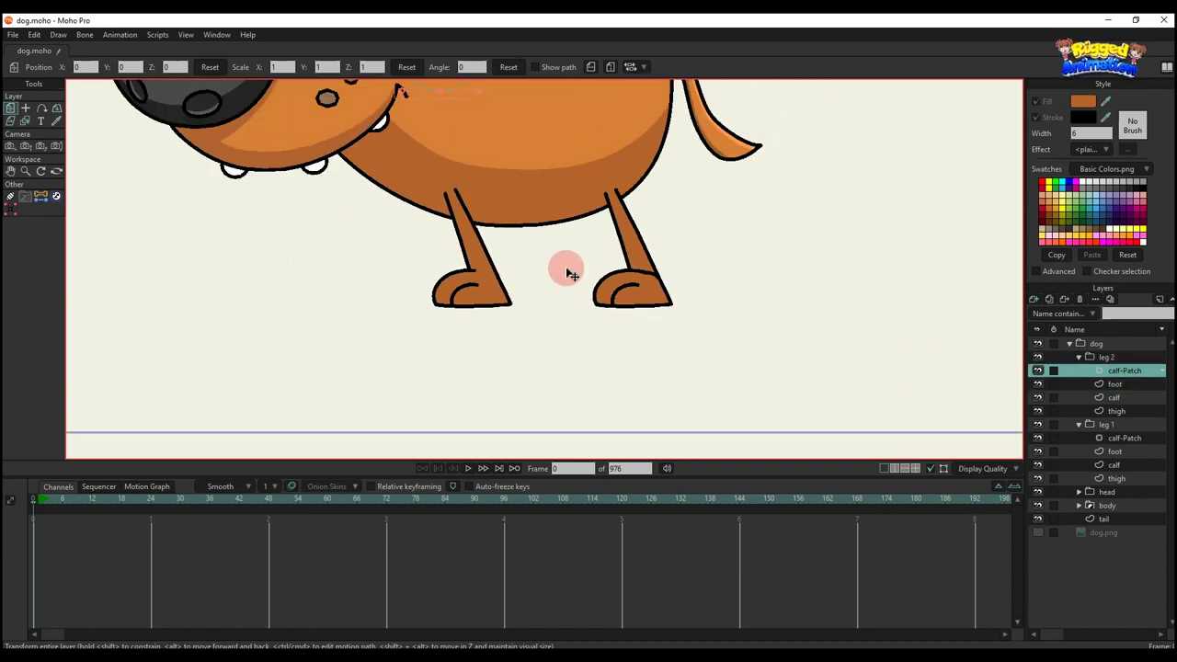
Fit leg 2's calf patch over the ankle at X 0.5558, Y -0.5779 with scale 0.3819, and save the project
key("m")
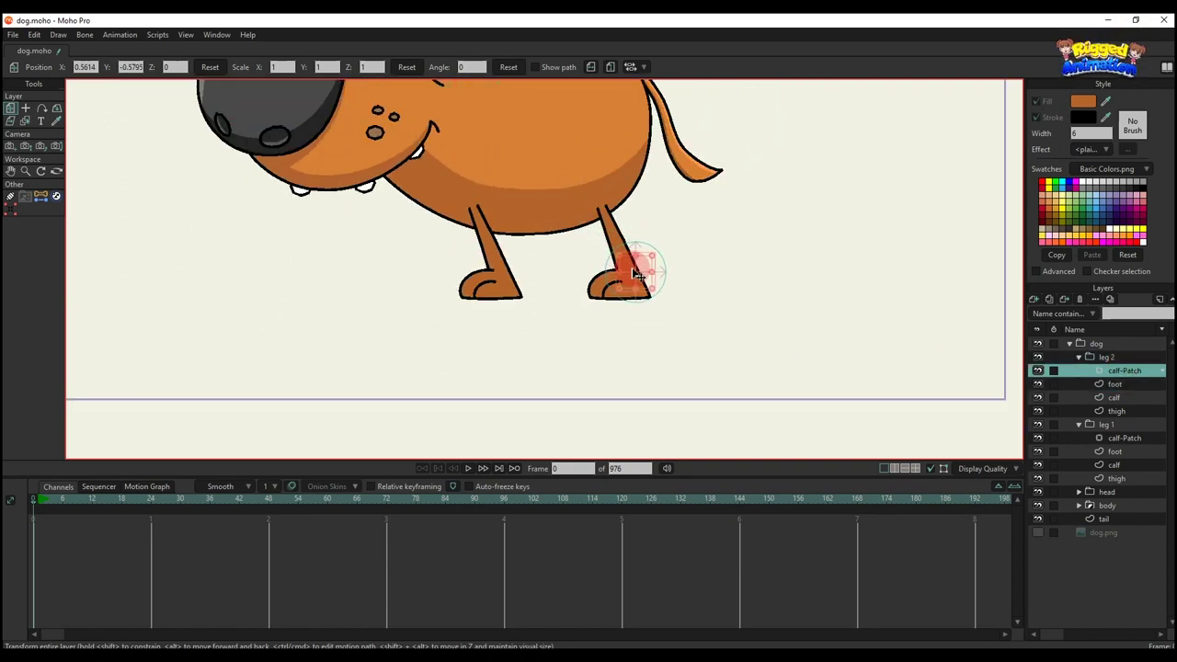
scroll(644, 281, "up", 5)
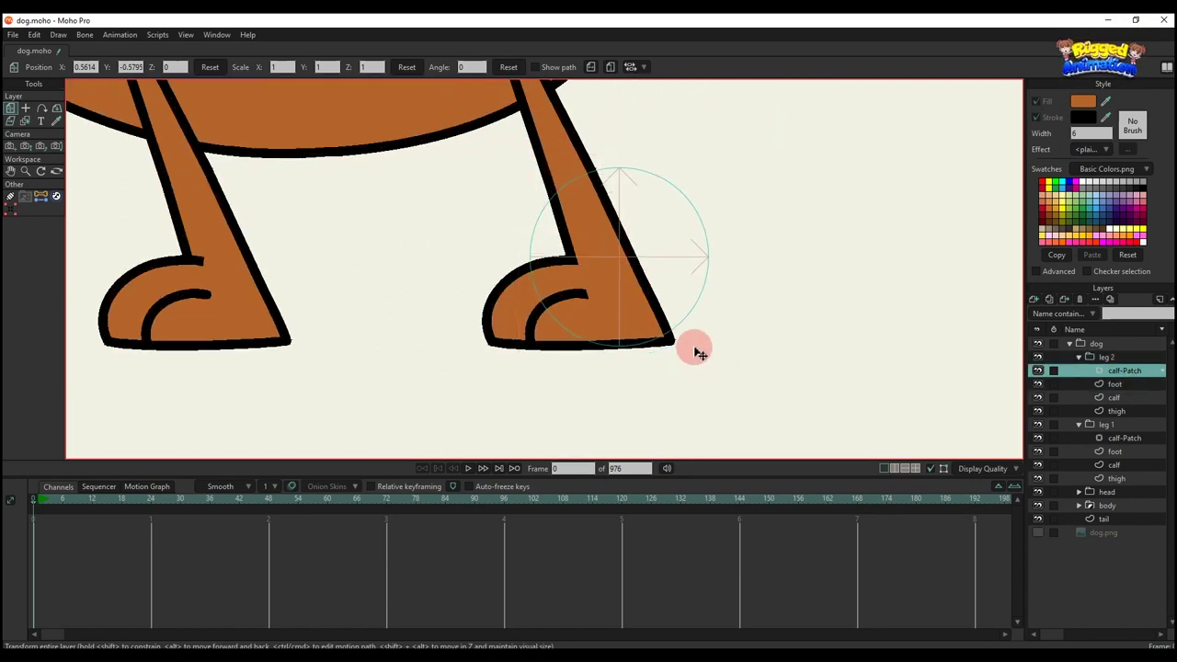
left_click_drag(697, 352, 660, 315)
scroll(659, 294, "up", 10)
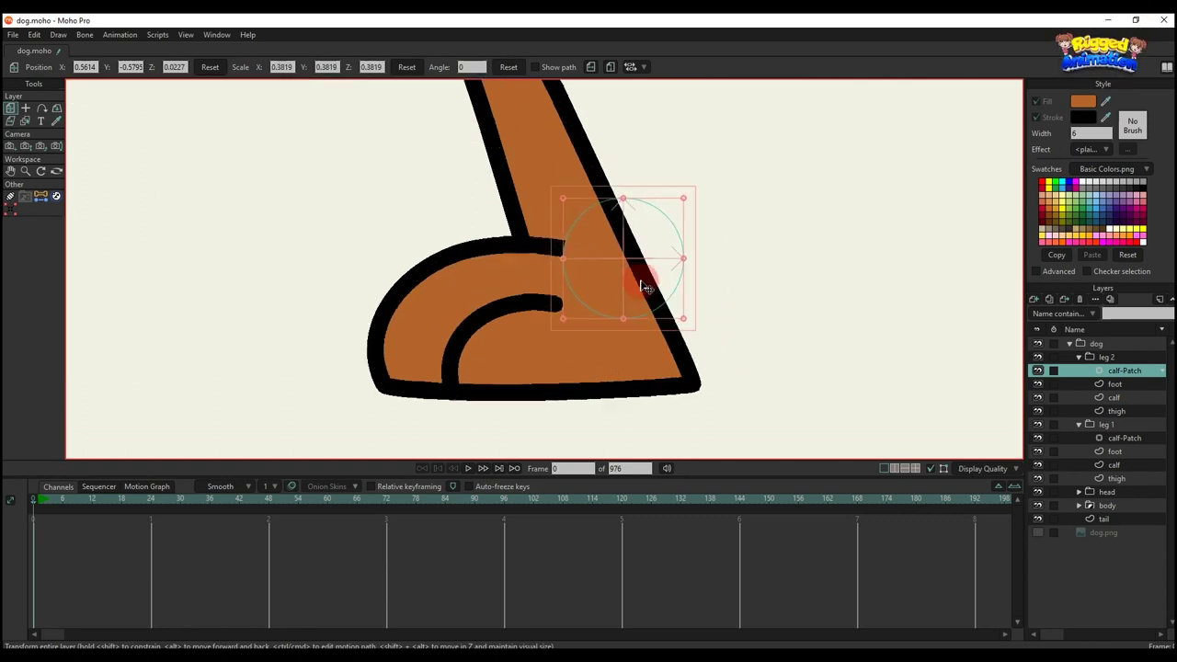
scroll(659, 276, "down", 10)
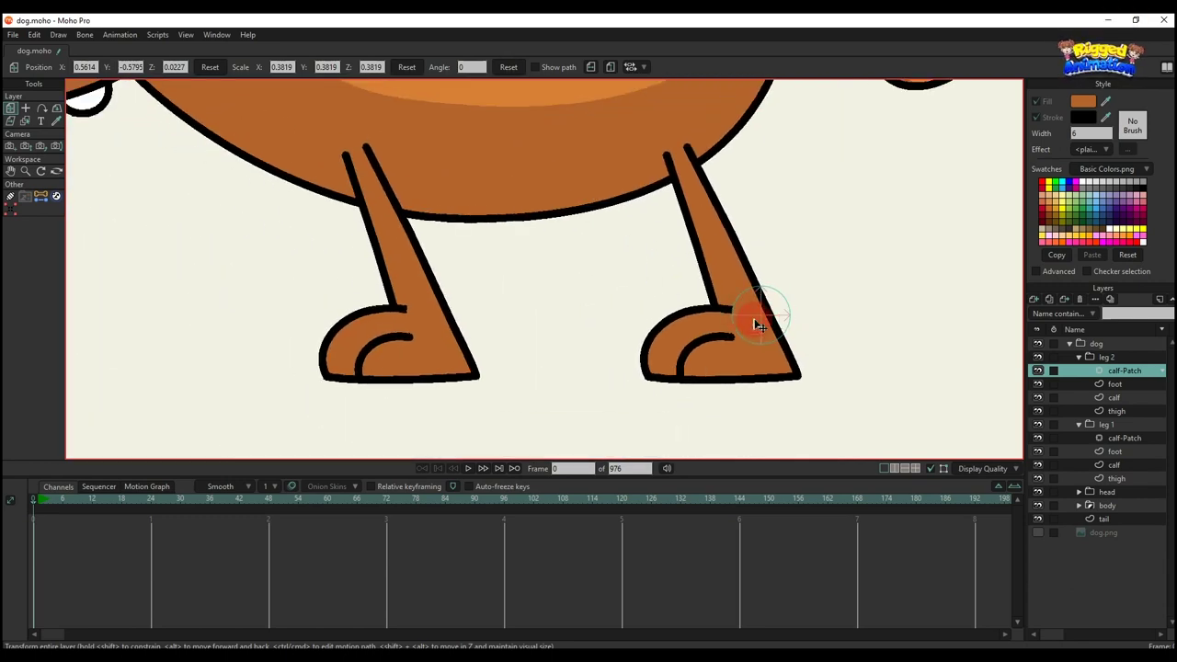
key("ctrl+s")
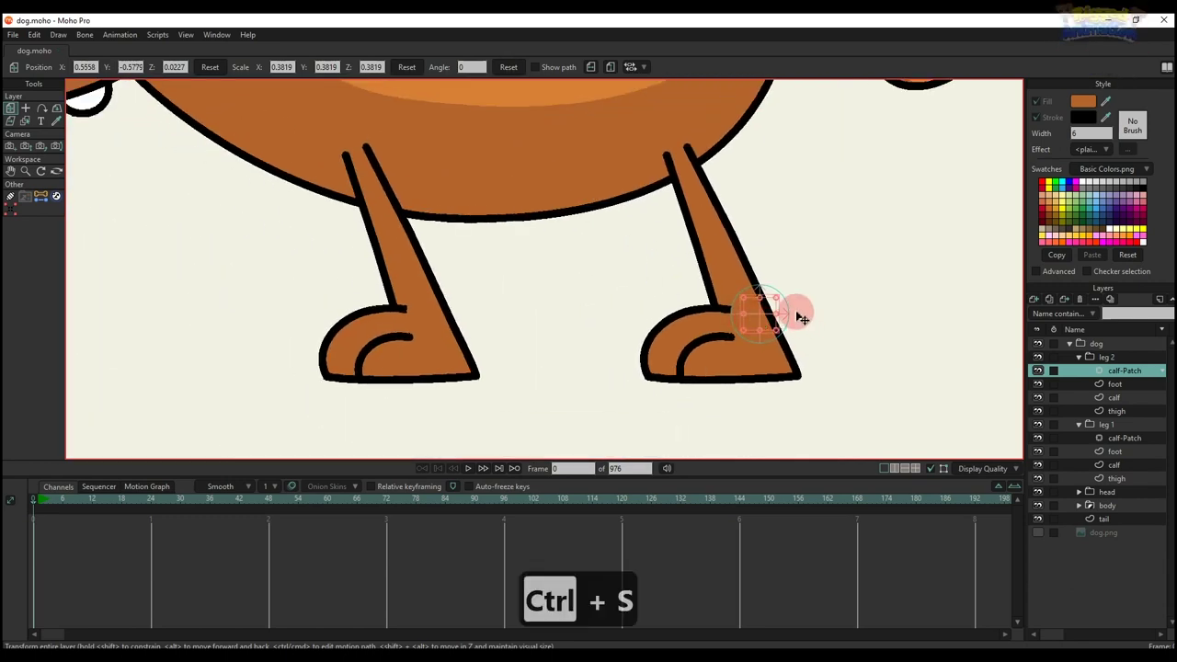
Copy all points of leg 2's thigh
scroll(791, 313, "down", 10)
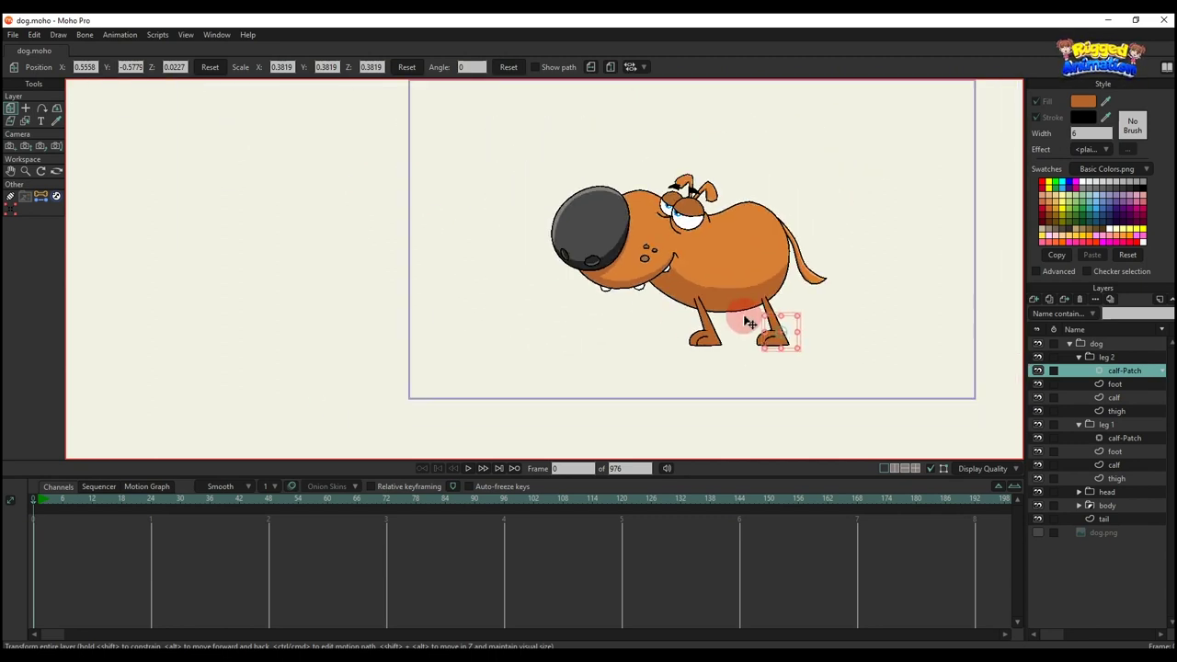
scroll(745, 320, "up", 5)
right_click(786, 304, "alt")
scroll(835, 296, "up", 3)
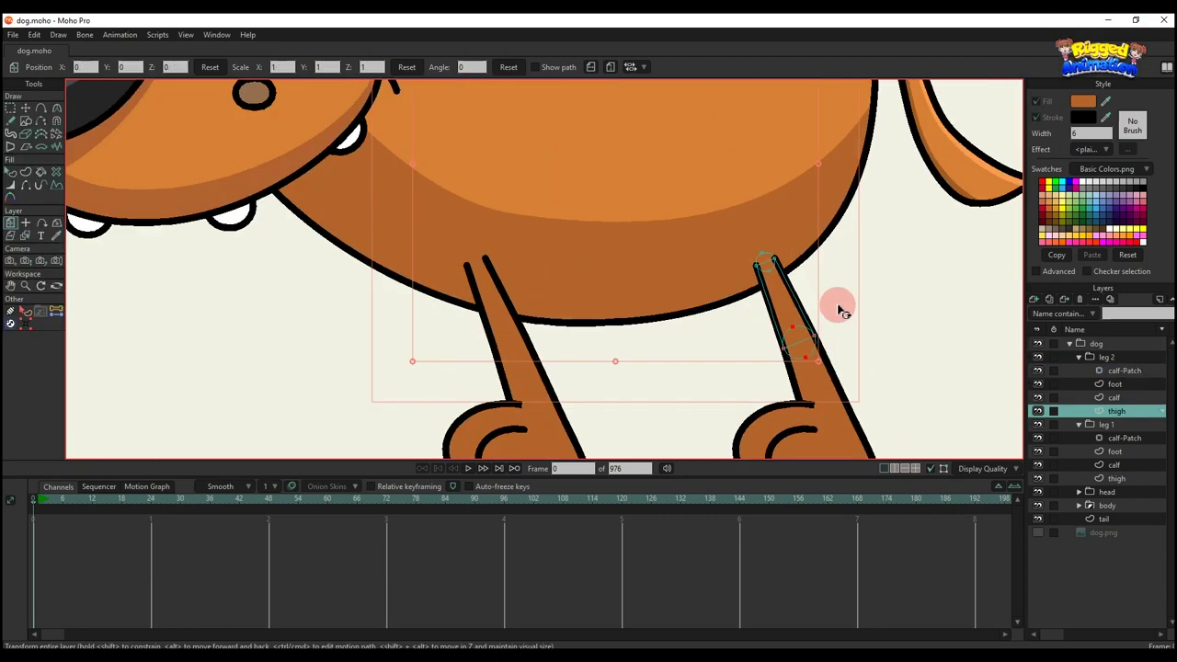
key("q")
key("w")
scroll(819, 328, "down", 5)
key("g")
scroll(815, 334, "up", 5)
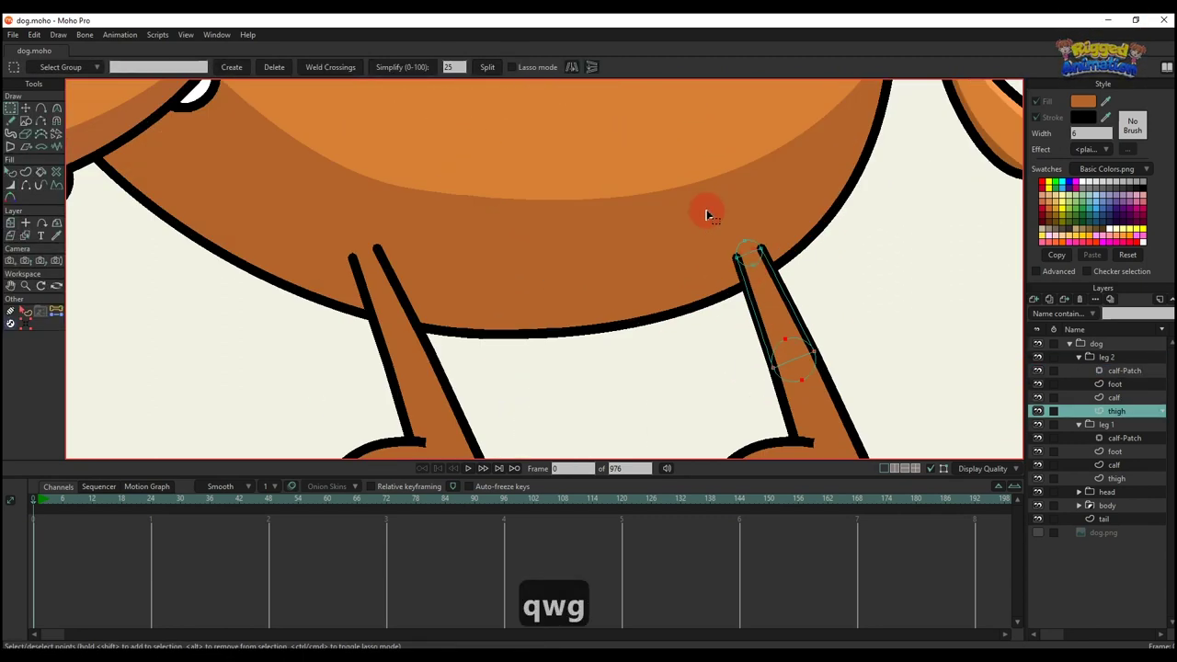
left_click_drag(708, 214, 869, 428)
scroll(835, 350, "down", 5)
key("ctrl+c")
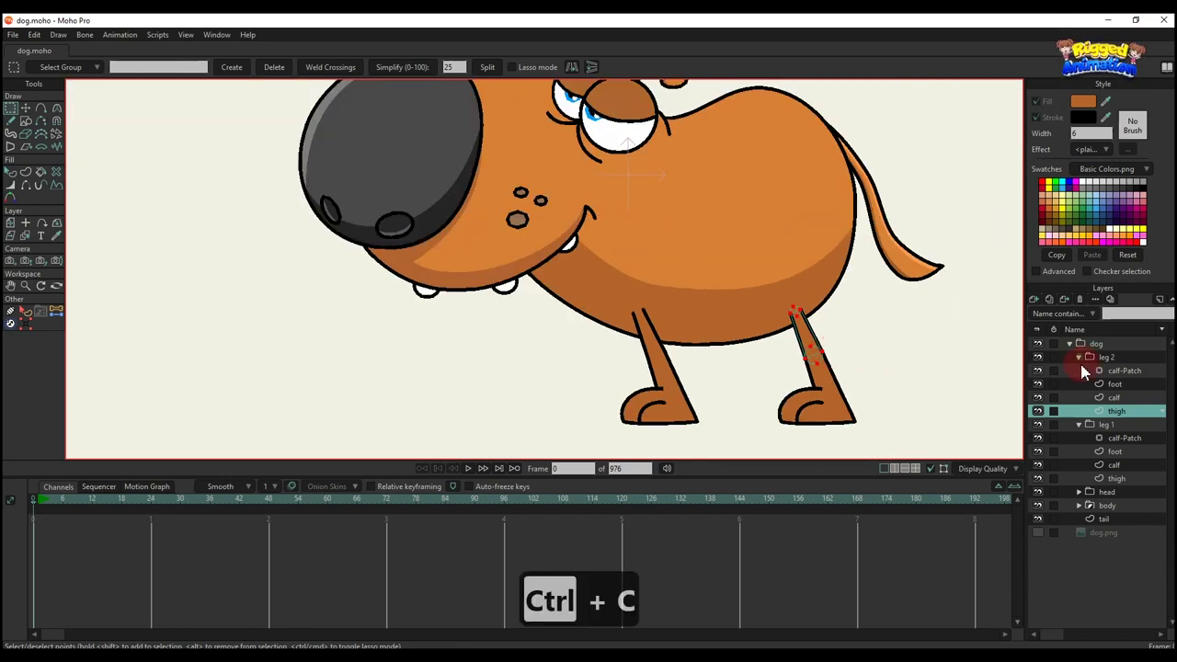
Collapse the leg 2 and leg 1 groups and add a new vector layer directly above the dog.png layer
left_click(1083, 361)
left_click(1117, 411)
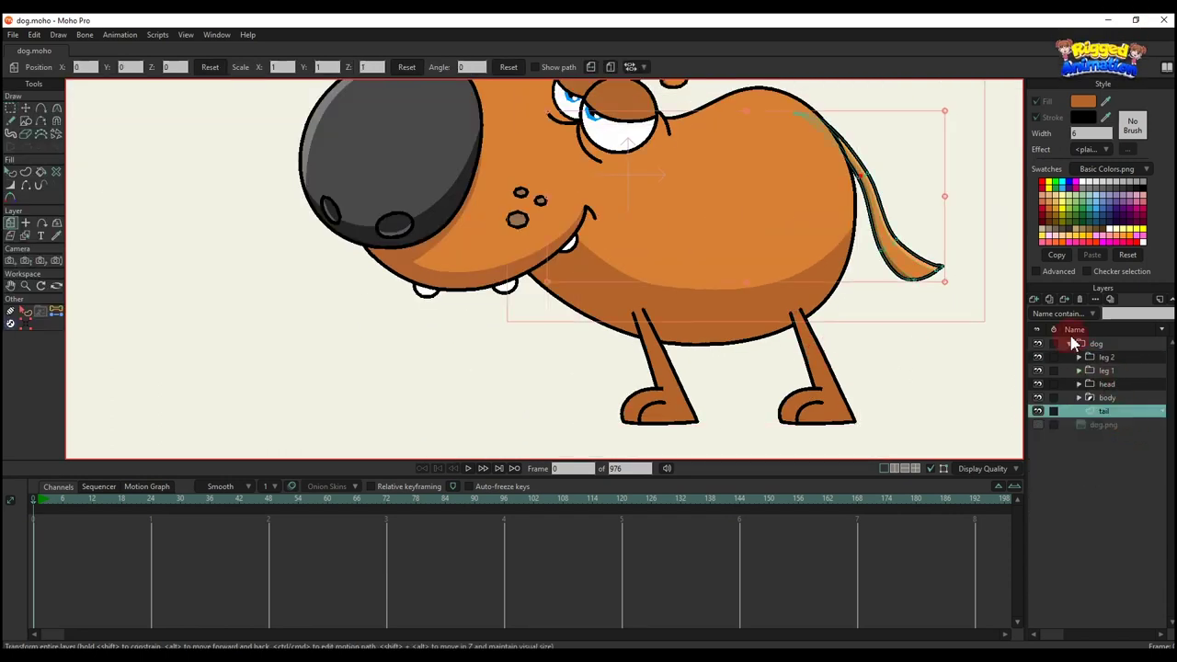
left_click(1040, 397)
left_click(1038, 397)
left_click(1083, 424)
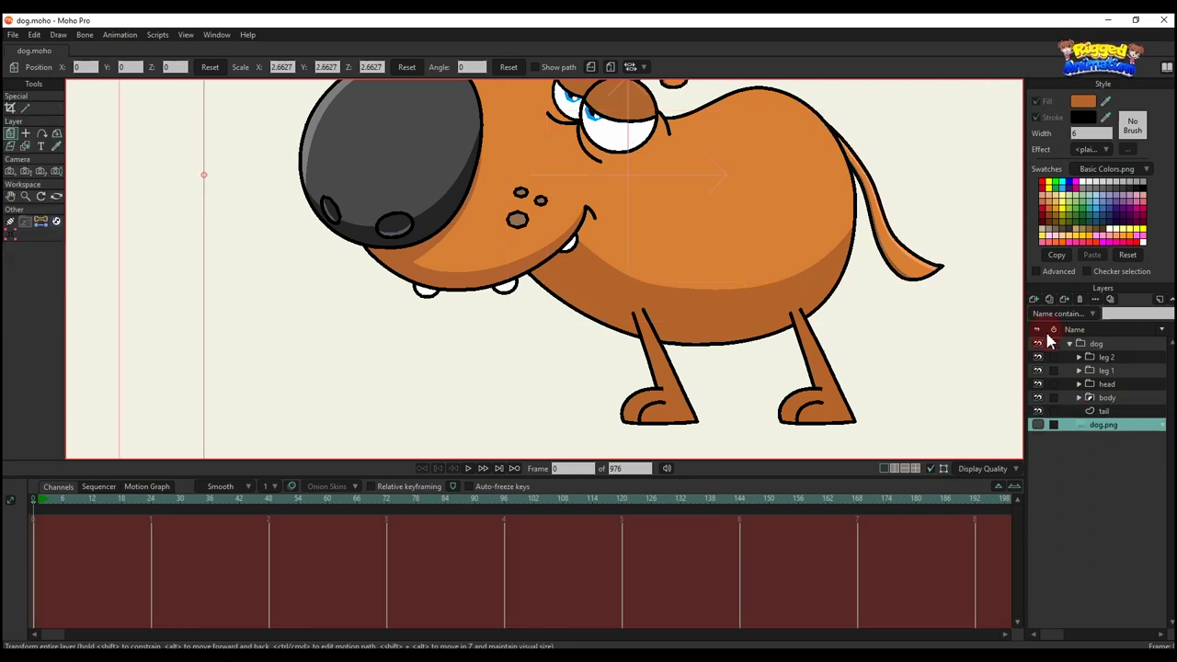
left_click(1033, 301)
left_click(1048, 308)
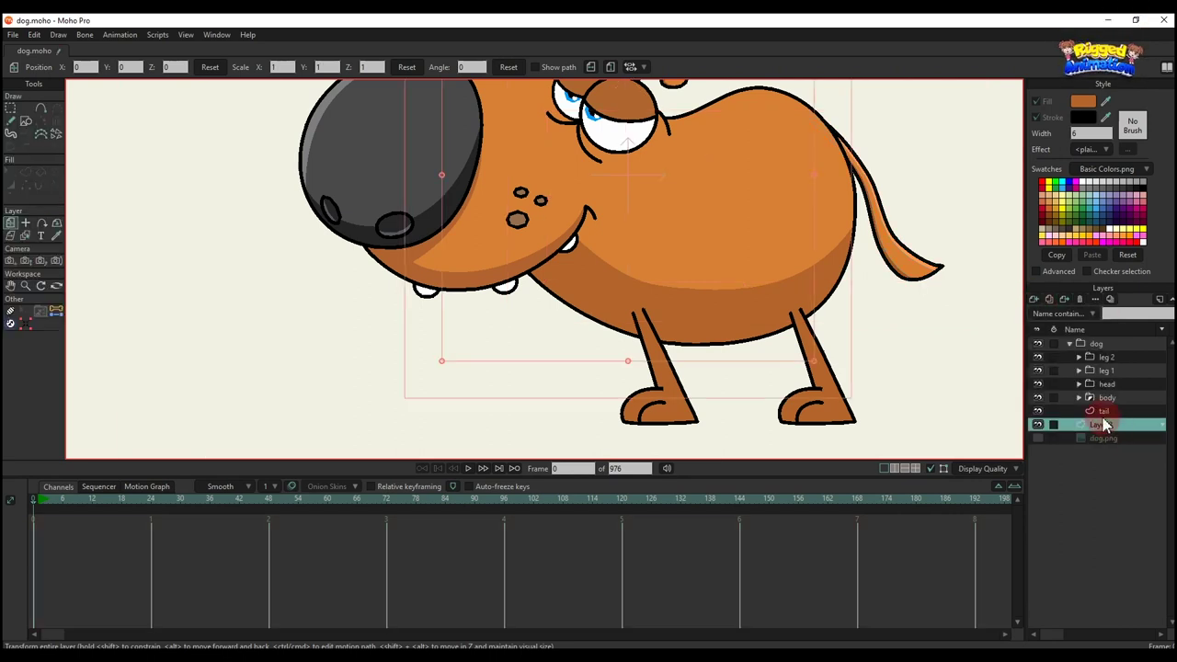
Group the new vector layer and name the group leg 3
right_click(1110, 427)
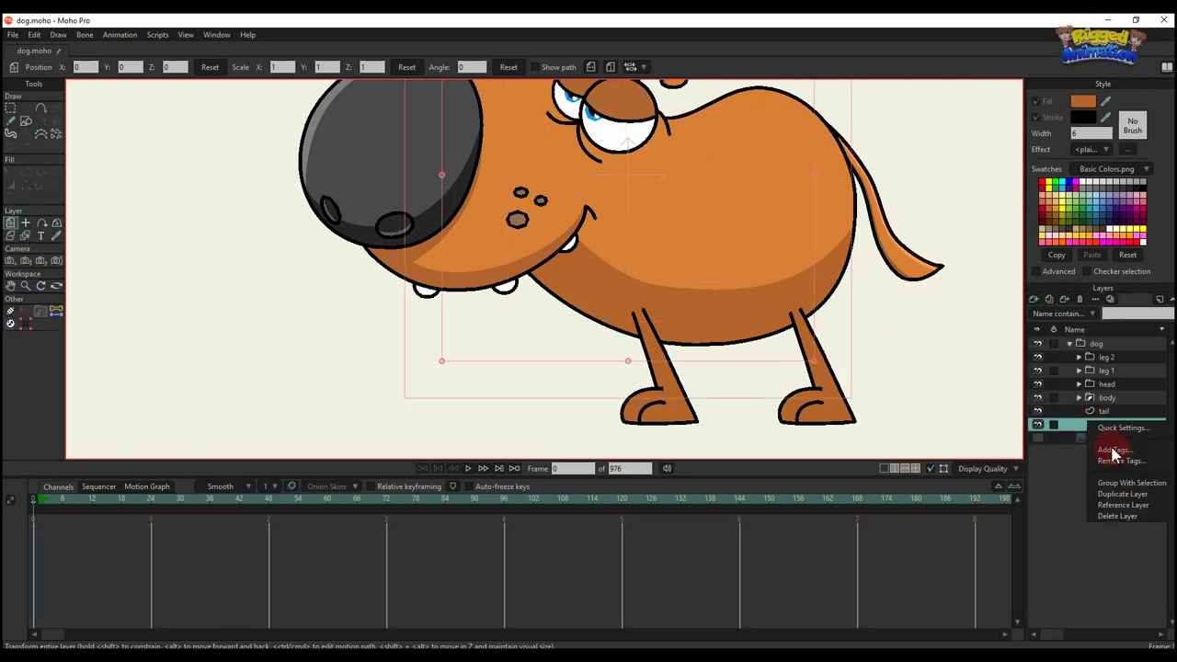
left_click(1132, 482)
double_click(1113, 429)
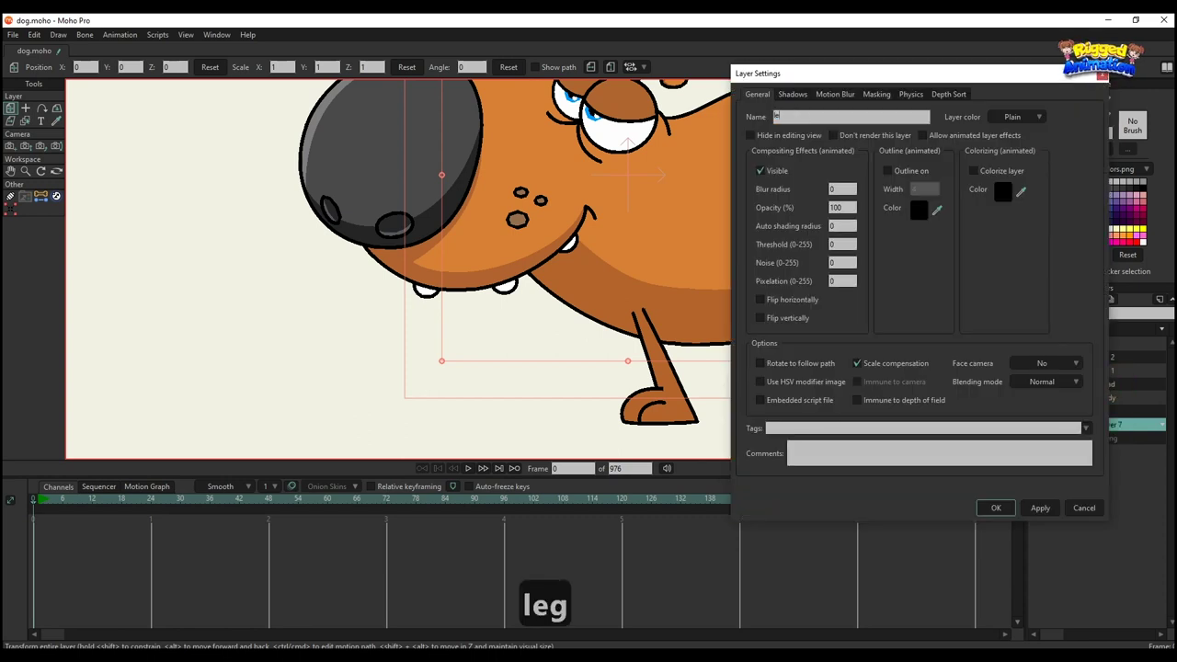
key("Return")
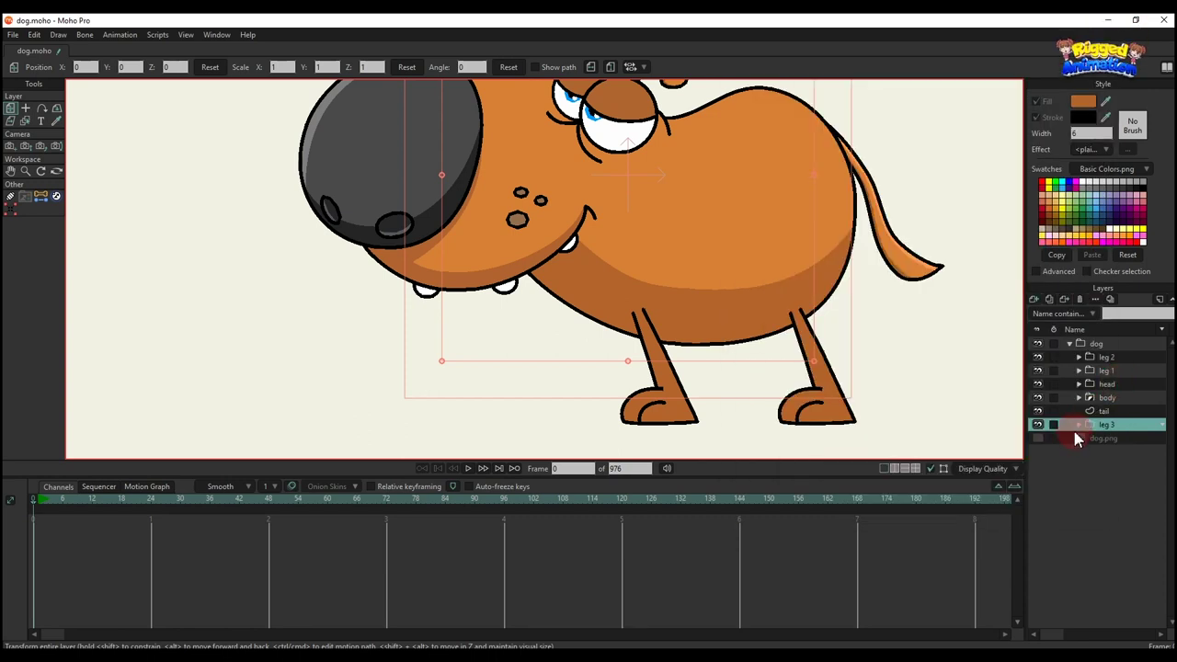
Expand the leg 3 group and rename its vector layer as thigh
left_click(1094, 441)
left_click(1081, 425)
double_click(1108, 438)
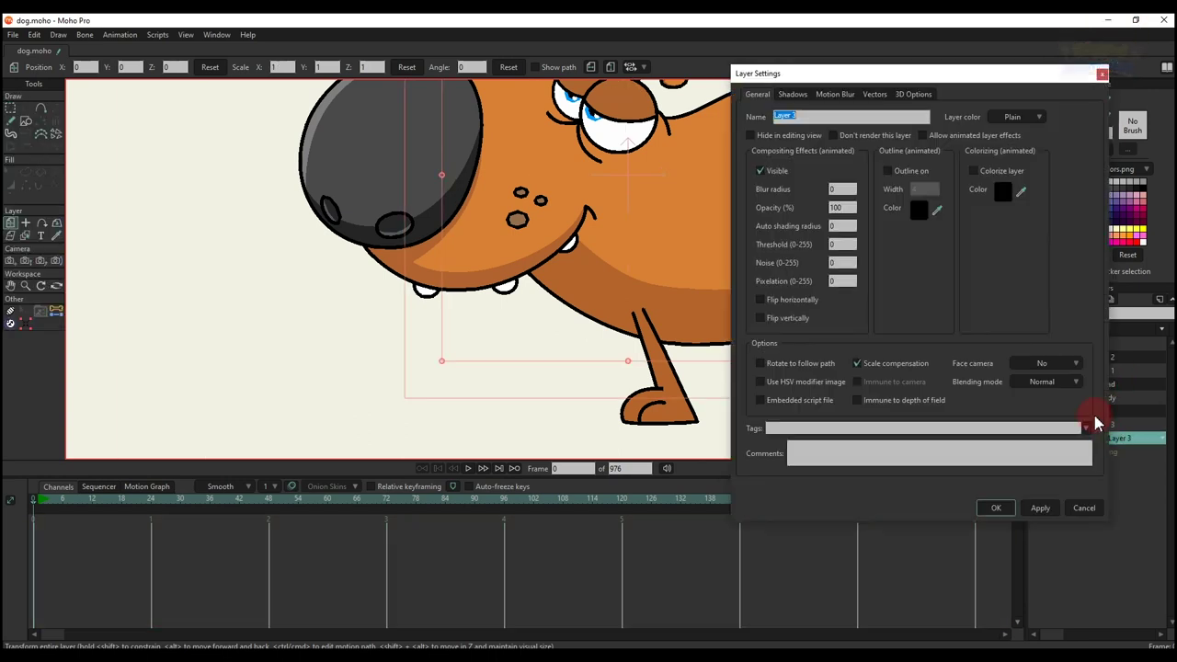
type("thigh")
key("Return")
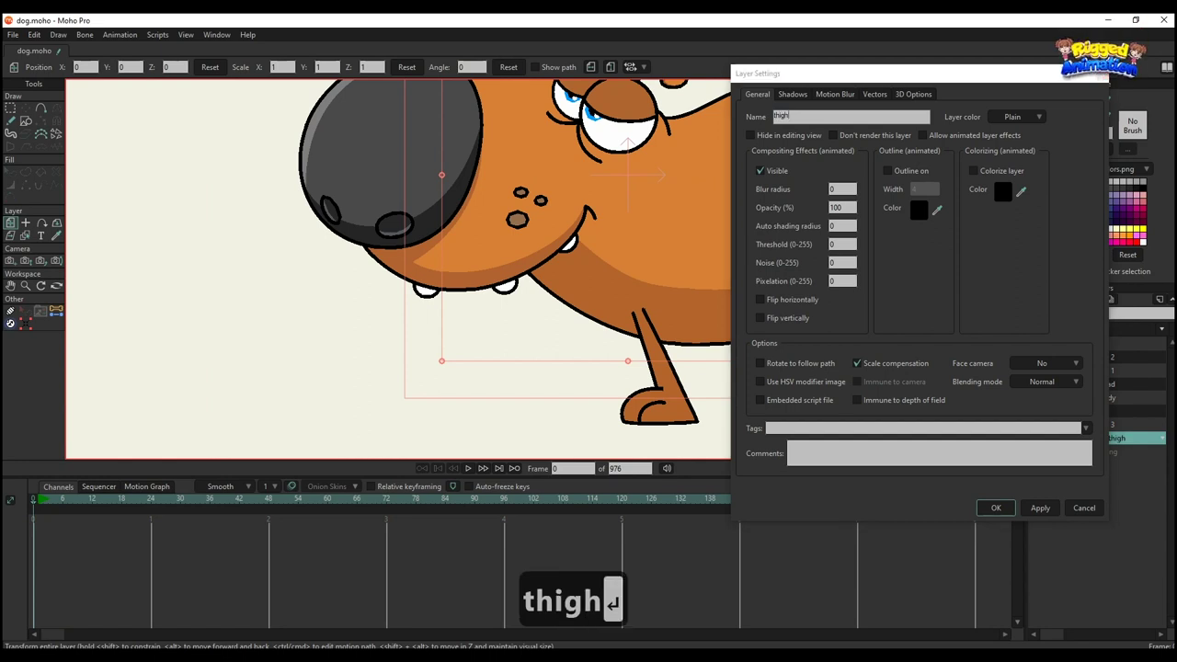
Paste the copied thigh into leg 3's thigh layer and move it forward of leg 2 beneath the belly
key("ctrl+v")
scroll(771, 341, "up", 2)
left_click_drag(771, 341, 758, 343)
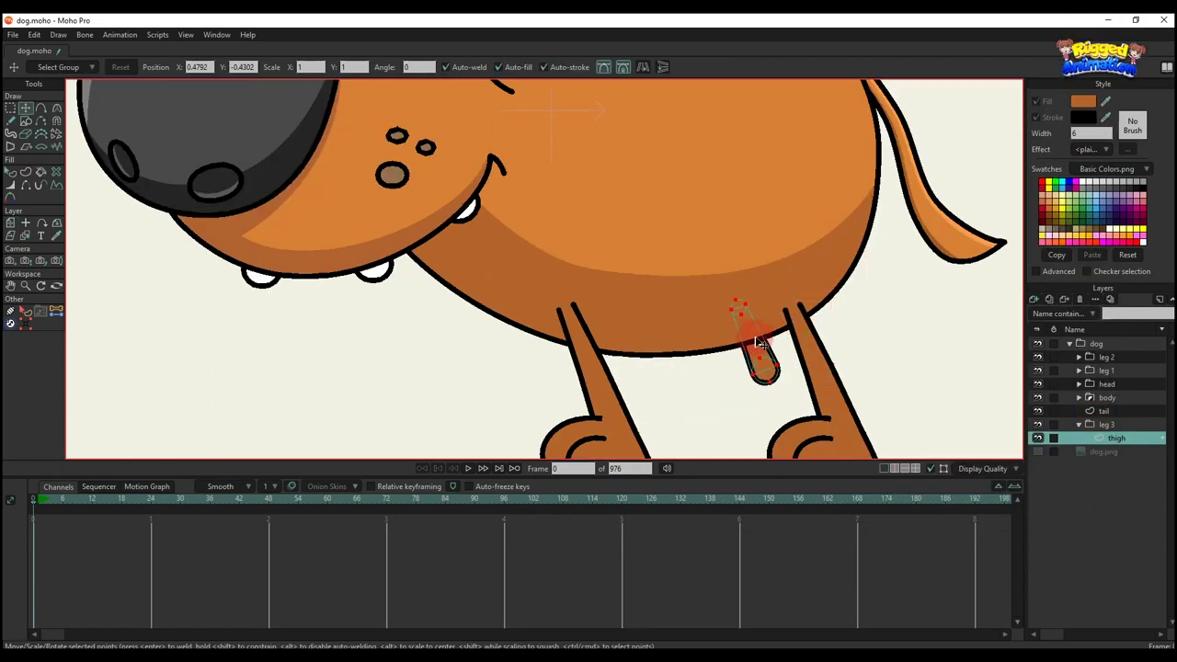
Copy all points of leg 2's calf
scroll(757, 321, "down", 3)
left_click(780, 326, "ctrl+alt")
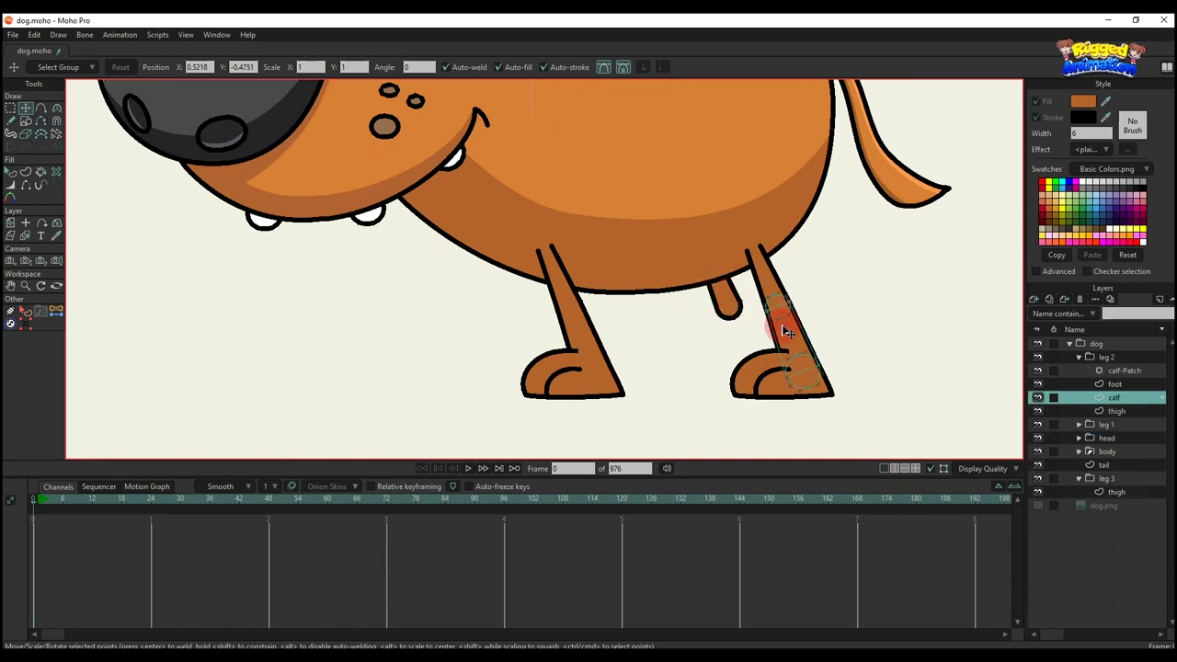
key("g")
key("ctrl+c")
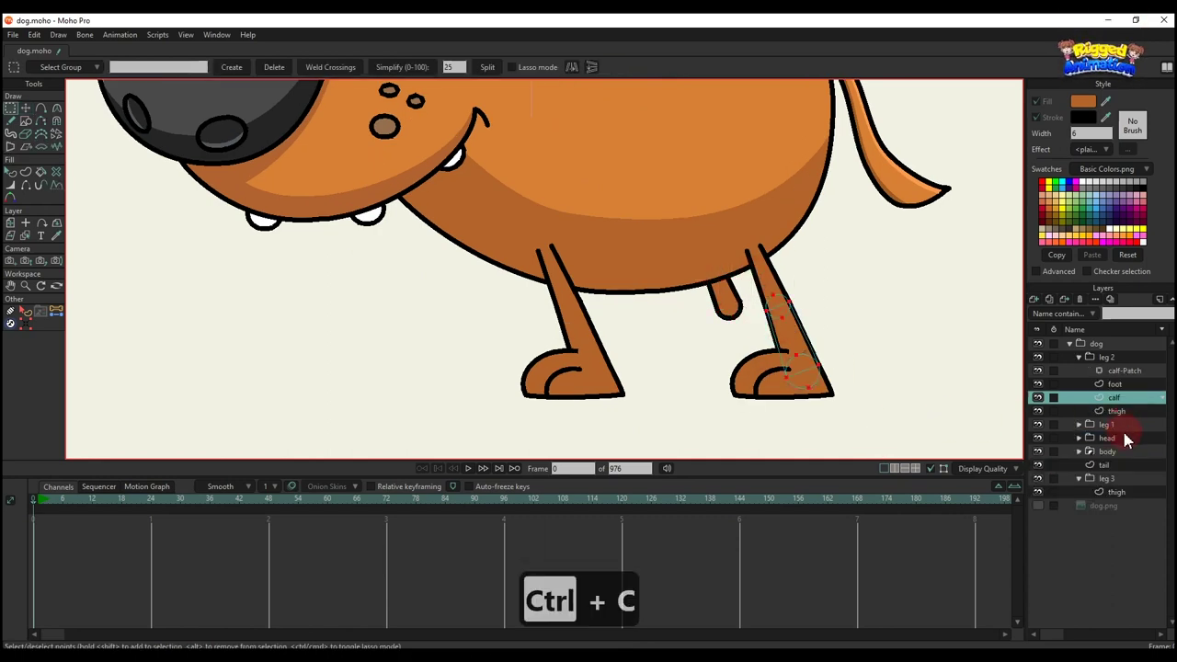
Add a vector layer above the thigh in the leg 3 group and name it calf
left_click(1116, 494)
left_click(1033, 298)
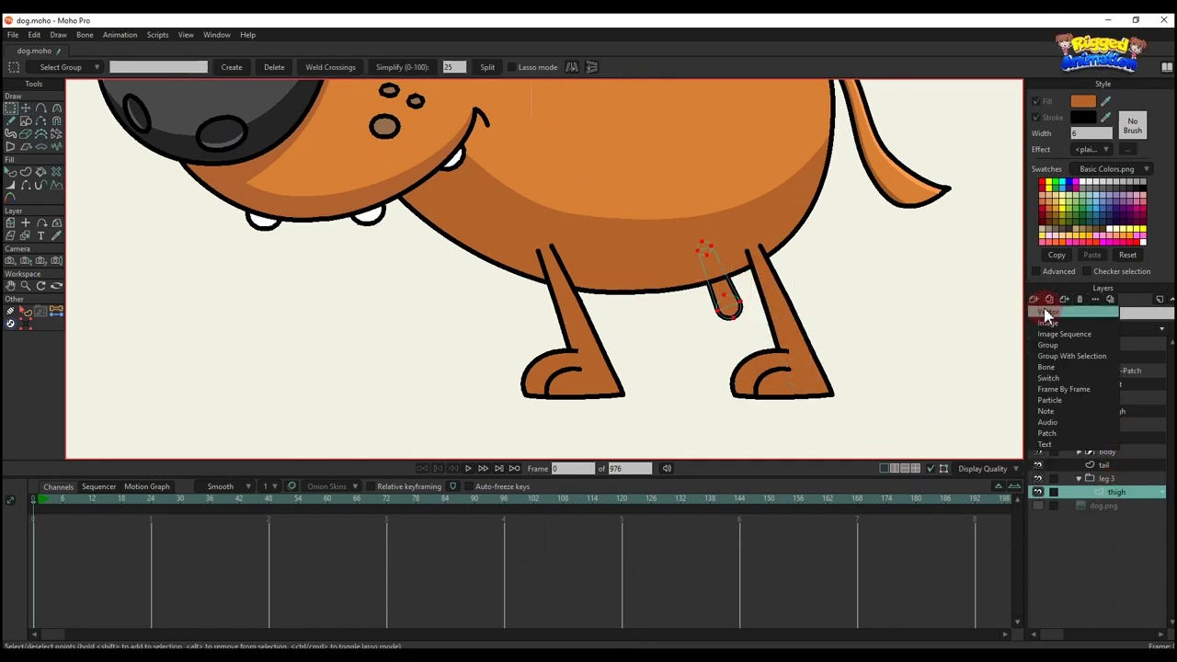
left_click(1067, 318)
double_click(1115, 494)
type("calf")
key("Return")
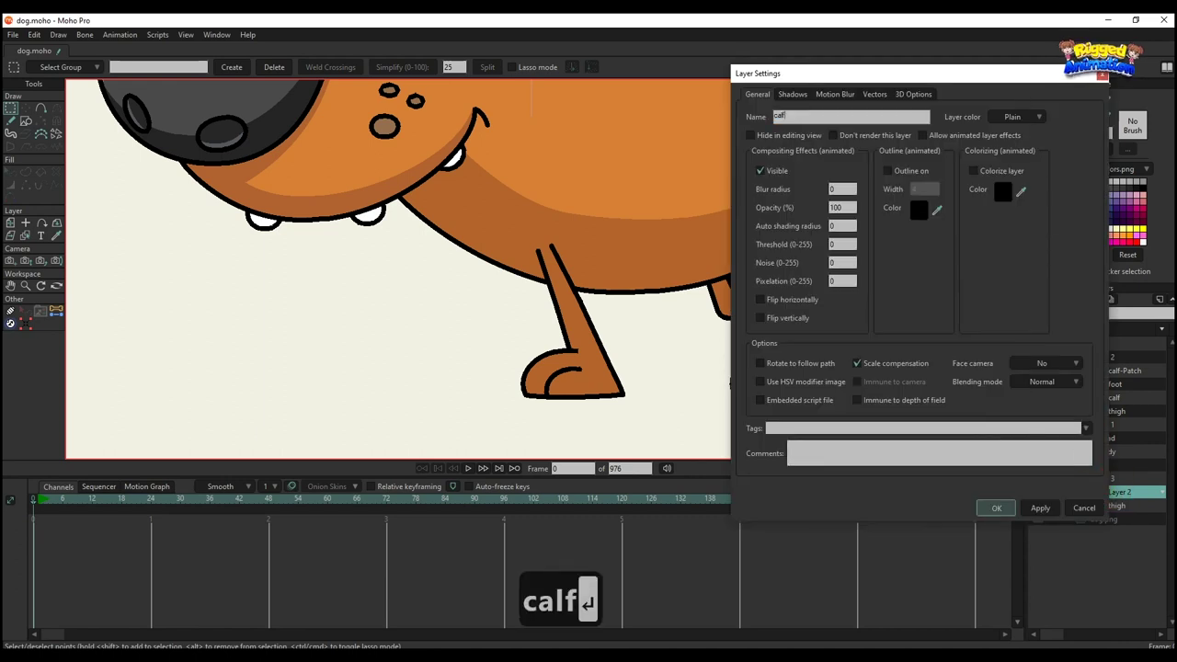
Paste the calf into leg 3's calf layer and fit it to the thigh's lower end at X 0.4296, Y -0.5552
key("ctrl+v")
scroll(740, 338, "up", 4)
left_click_drag(818, 338, 715, 325)
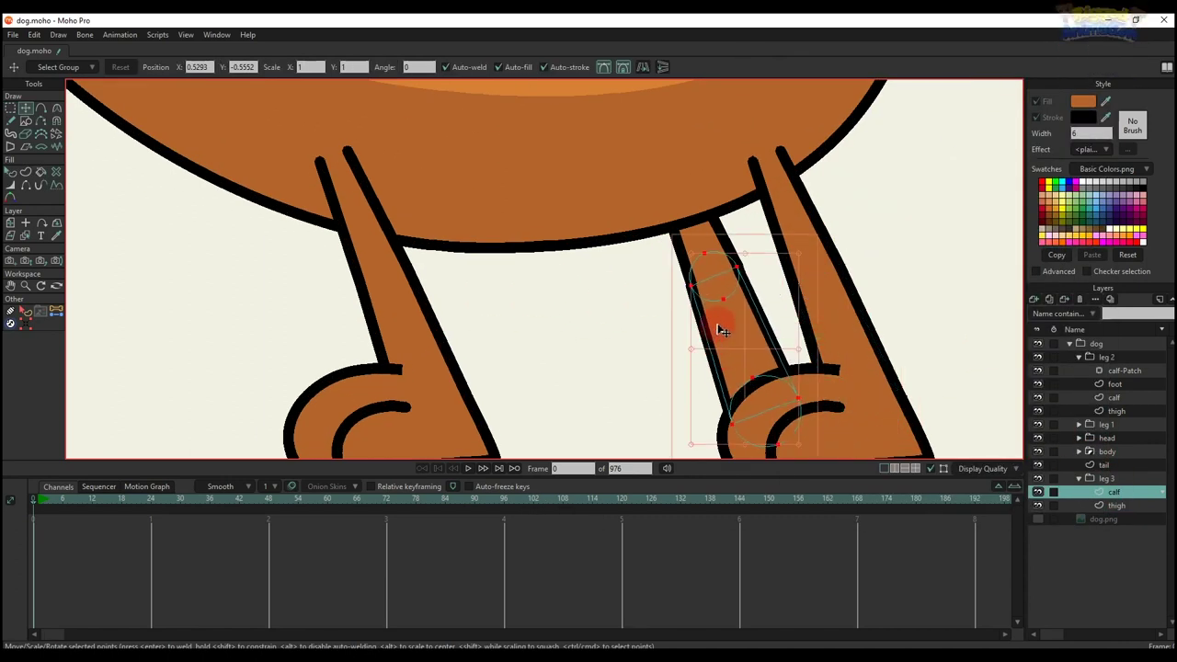
scroll(715, 325, "up", 5)
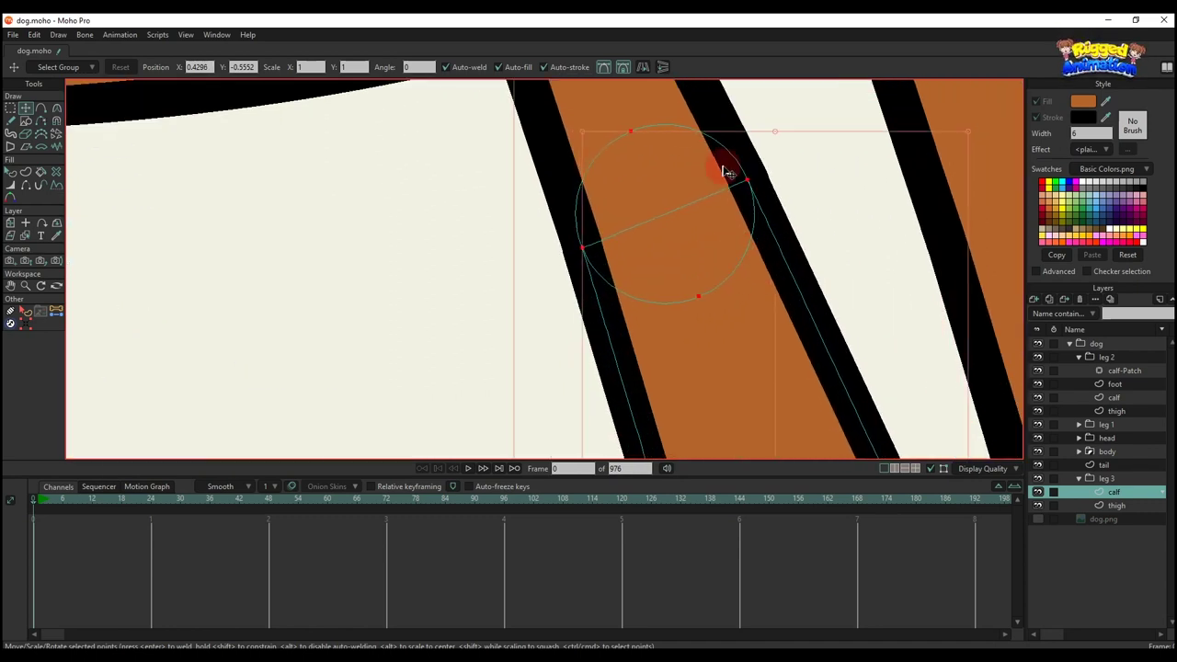
Replace the upper joint circle of leg 3's calf with a copy of the thigh's lower joint circle
right_click(741, 127, "alt")
left_click(641, 215, "ctrl+alt")
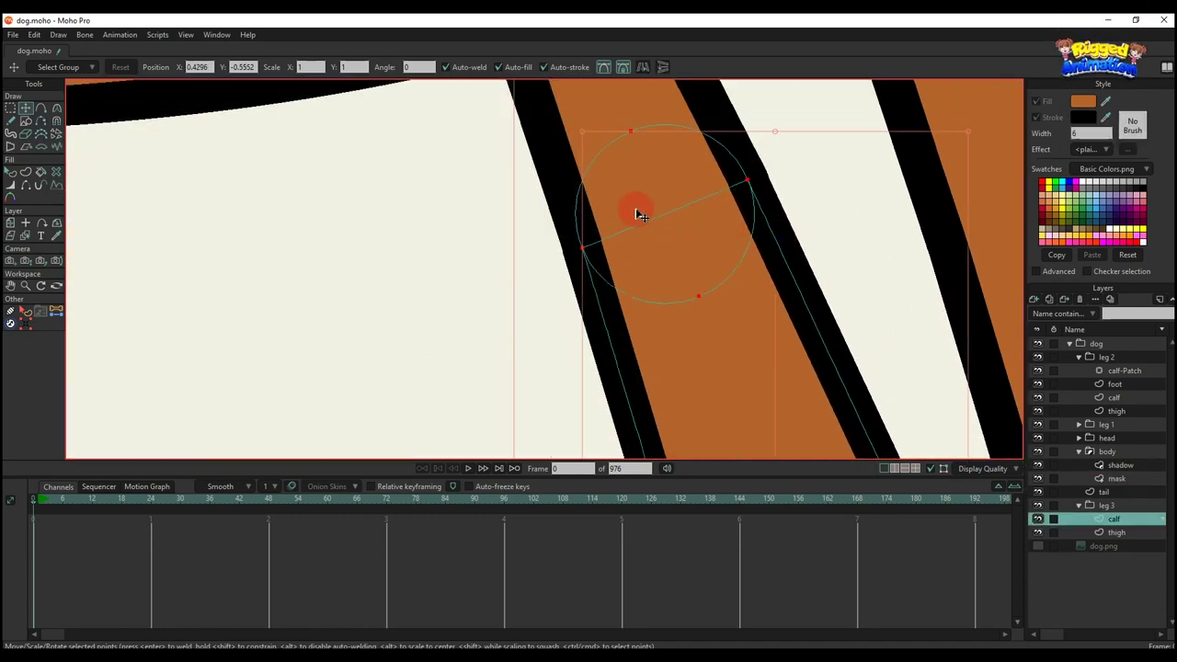
left_click(973, 434, "ctrl+alt")
left_click(647, 132)
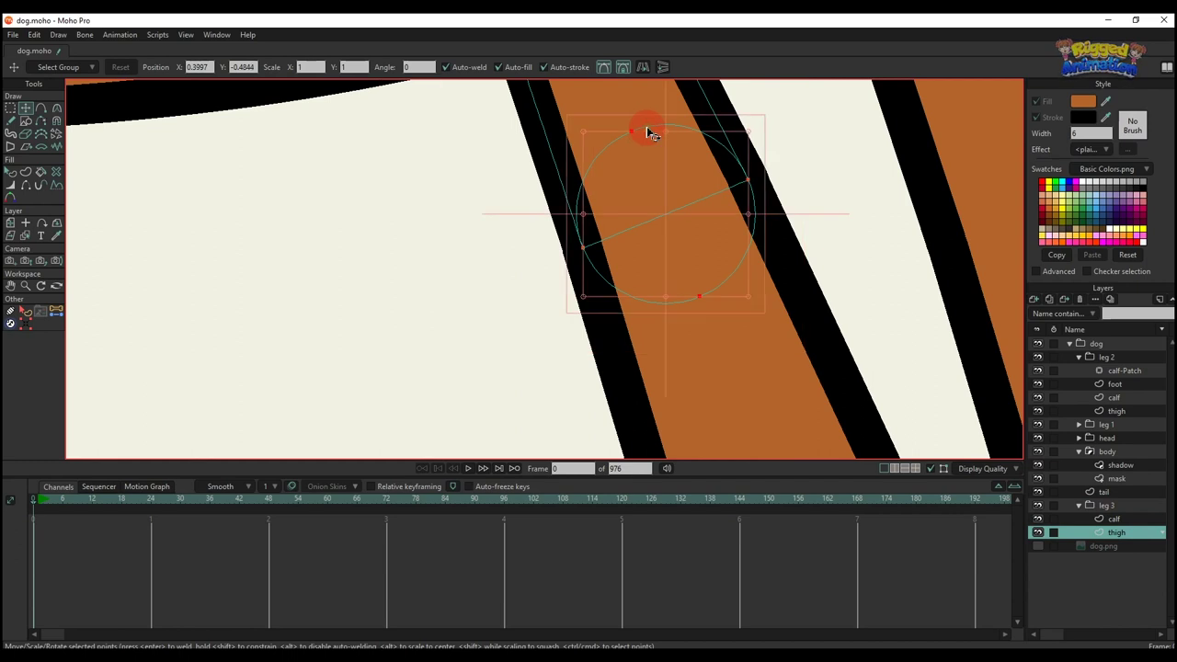
key("ctrl+c")
right_click(756, 288, "alt")
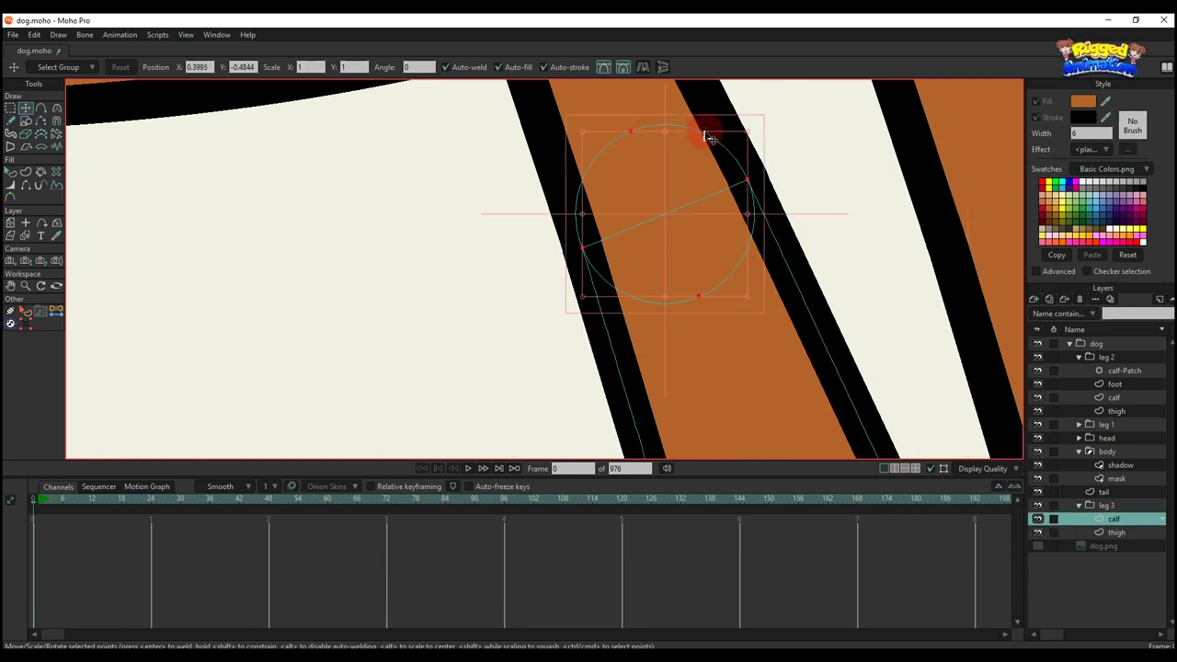
key("BackSpace")
key("ctrl+v")
Align the calf's upper front corner point with the pasted circle's front point at X 0.3772, Y -0.4937
scroll(589, 254, "up", 2)
scroll(588, 254, "up", 4)
key("h")
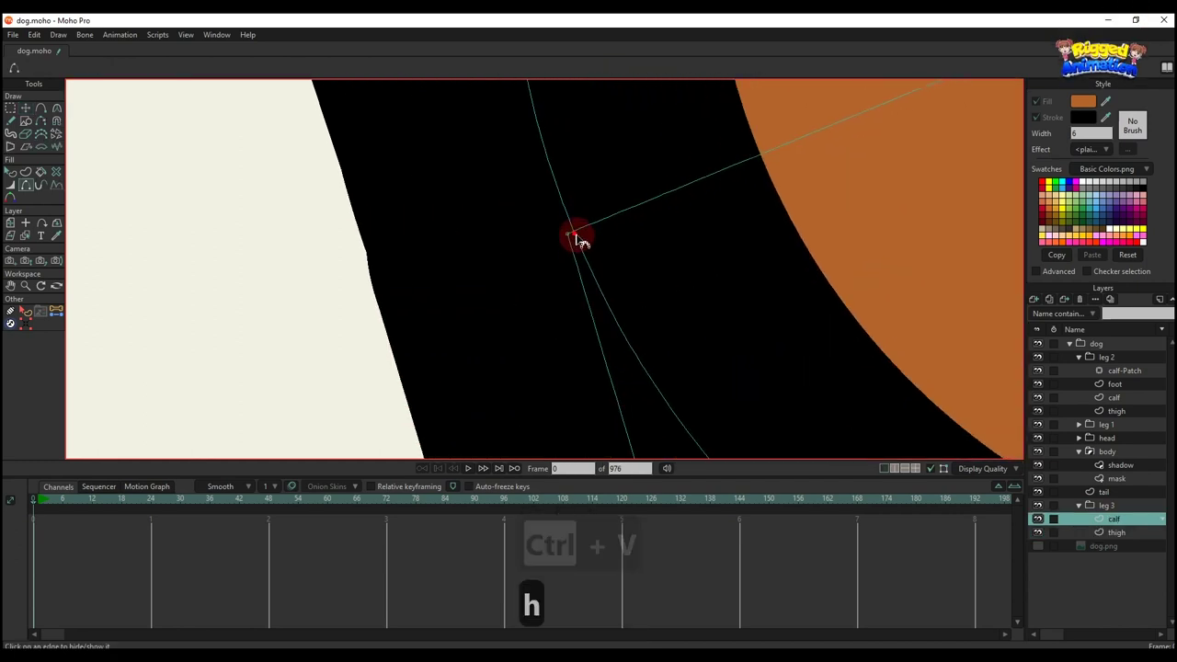
key("g")
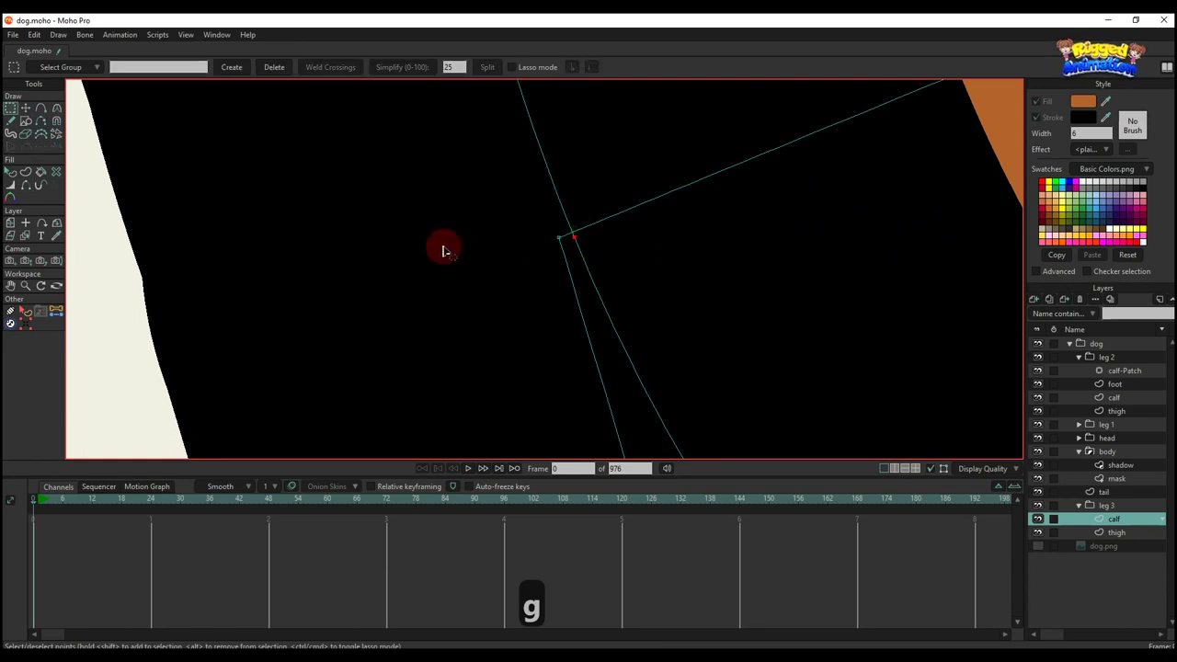
left_click(26, 324)
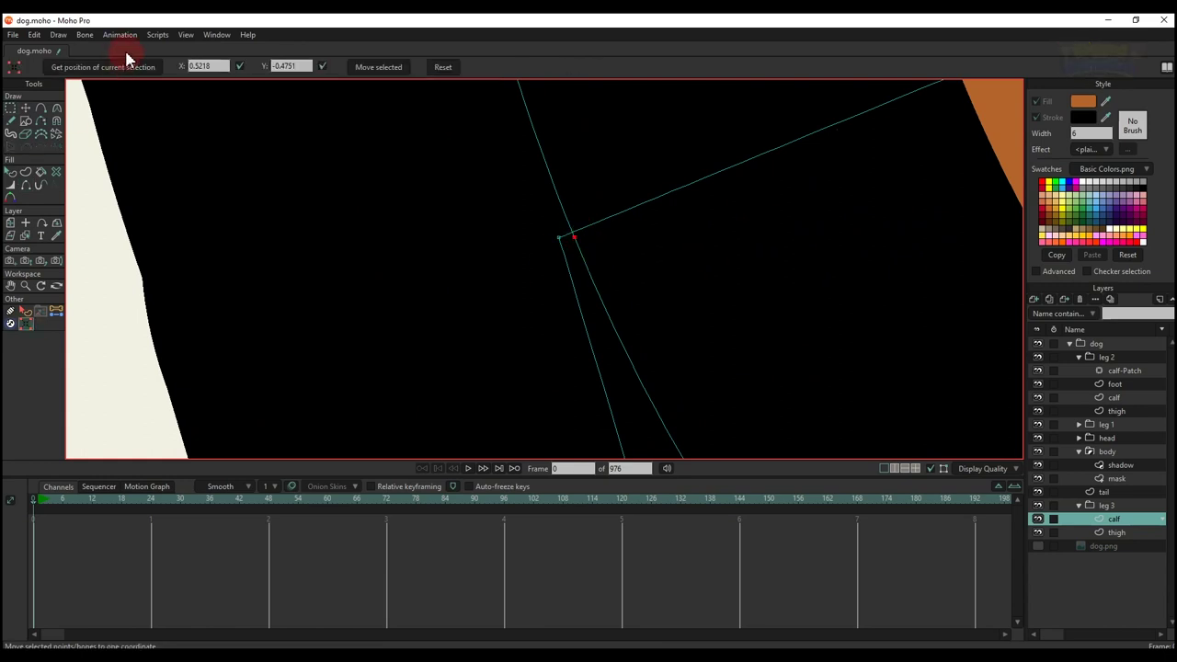
left_click(392, 71)
Align the calf's upper rear corner point with the pasted circle's rear point at X 0.4223, Y -0.4751
scroll(666, 226, "down", 8)
scroll(750, 181, "up", 8)
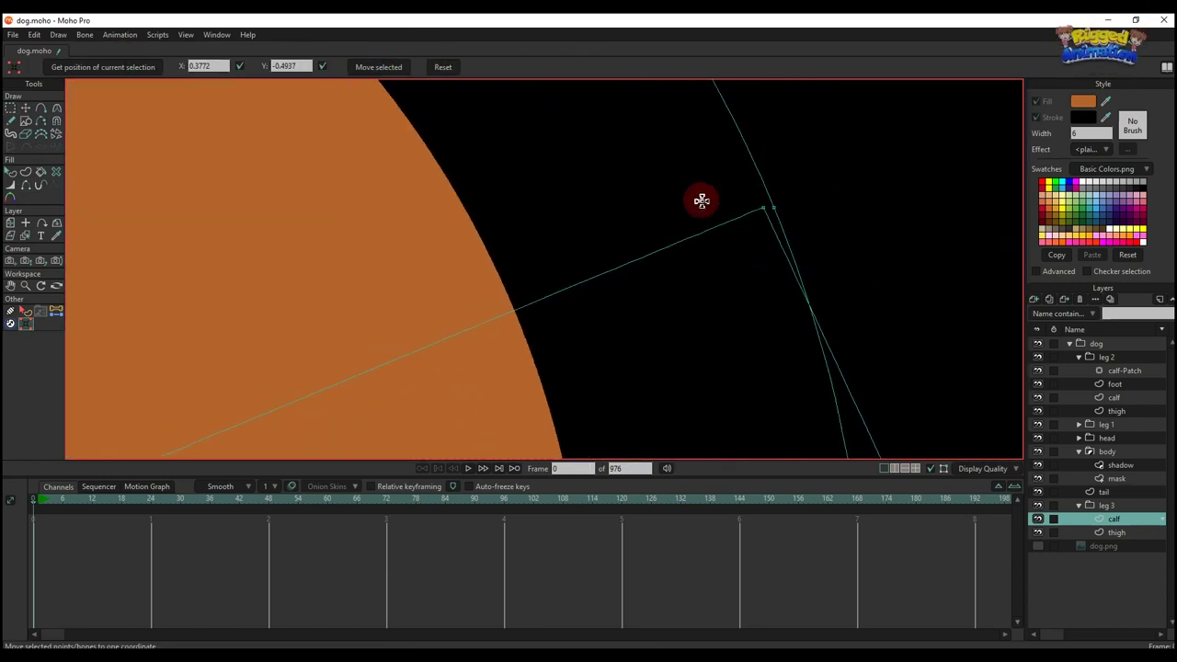
scroll(736, 200, "up", 2)
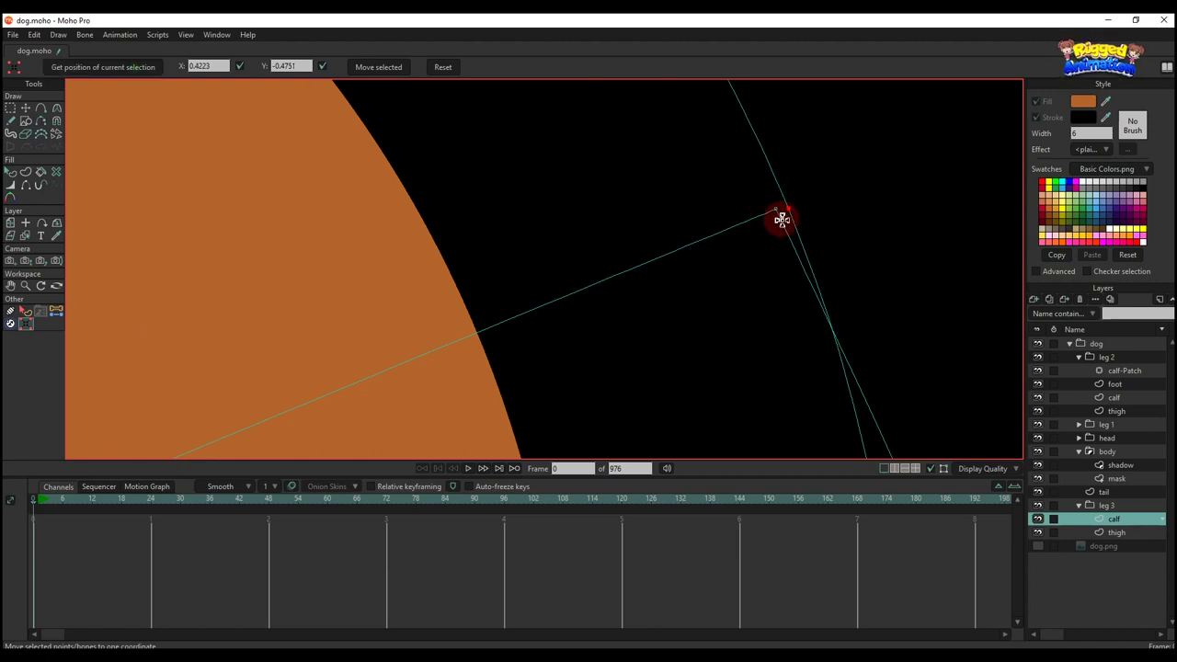
left_click(777, 211)
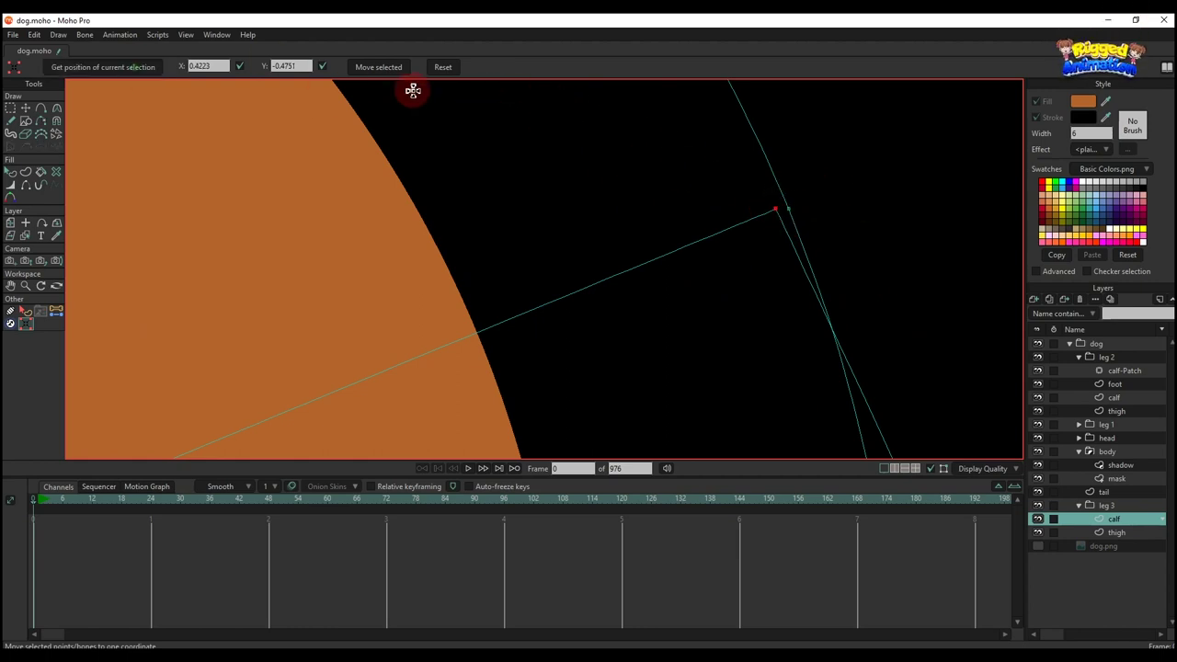
left_click(378, 70)
Turn off the fill and stroke of the pasted joint circle in leg 3's calf
scroll(705, 241, "down", 5)
key("q")
left_click(662, 302)
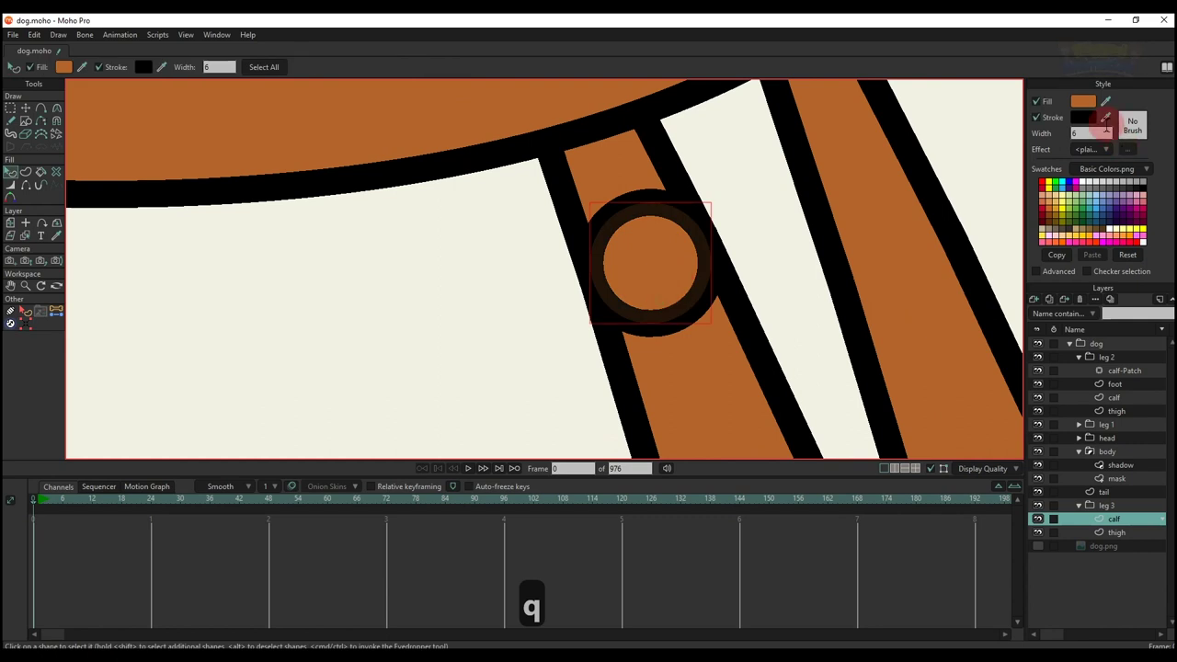
left_click(1035, 100)
left_click(1033, 116)
Copy all points of leg 2's foot
scroll(715, 263, "down", 5)
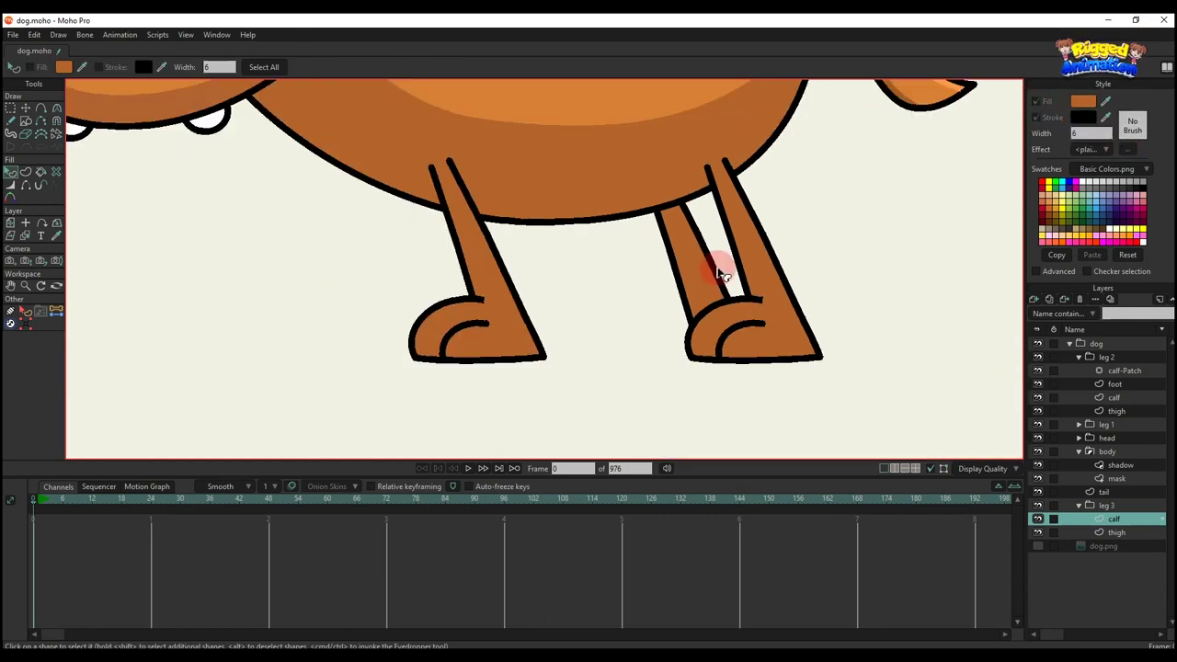
key("g")
scroll(736, 304, "up", 5)
right_click(741, 307)
left_click_drag(614, 235, 954, 451)
key("ctrl+c")
Add a vector layer above the calf in the leg 3 group and name it foot
left_click(1115, 399)
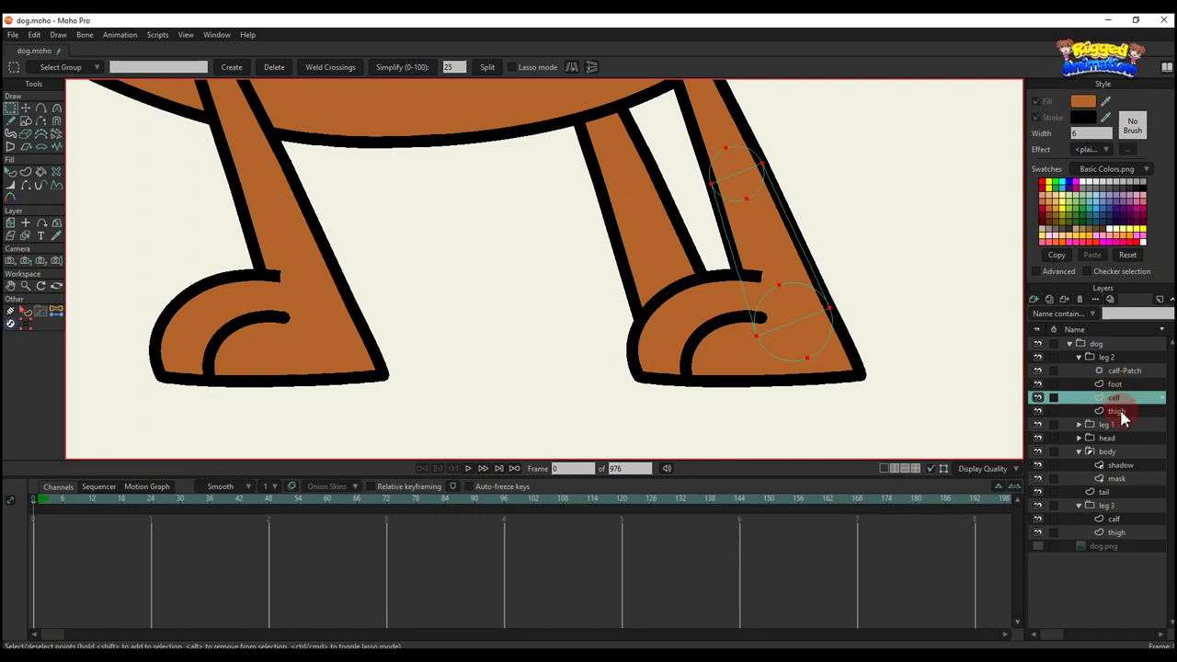
left_click(1109, 521)
left_click(1034, 300)
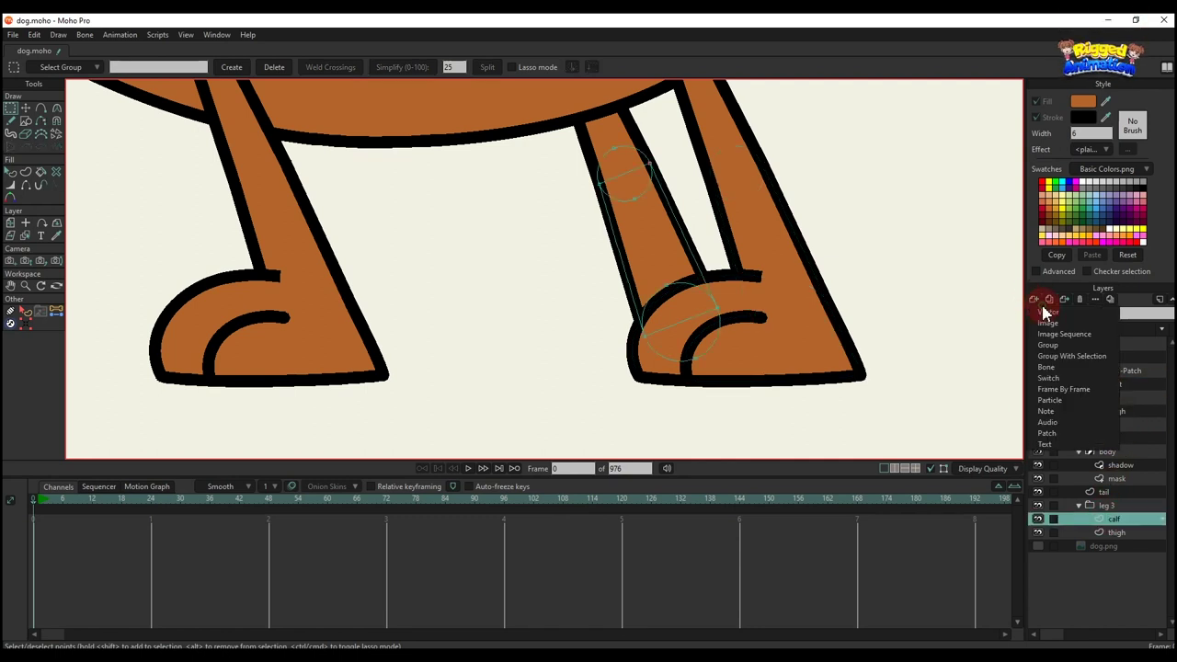
left_click(1048, 312)
double_click(1115, 520)
type("foot")
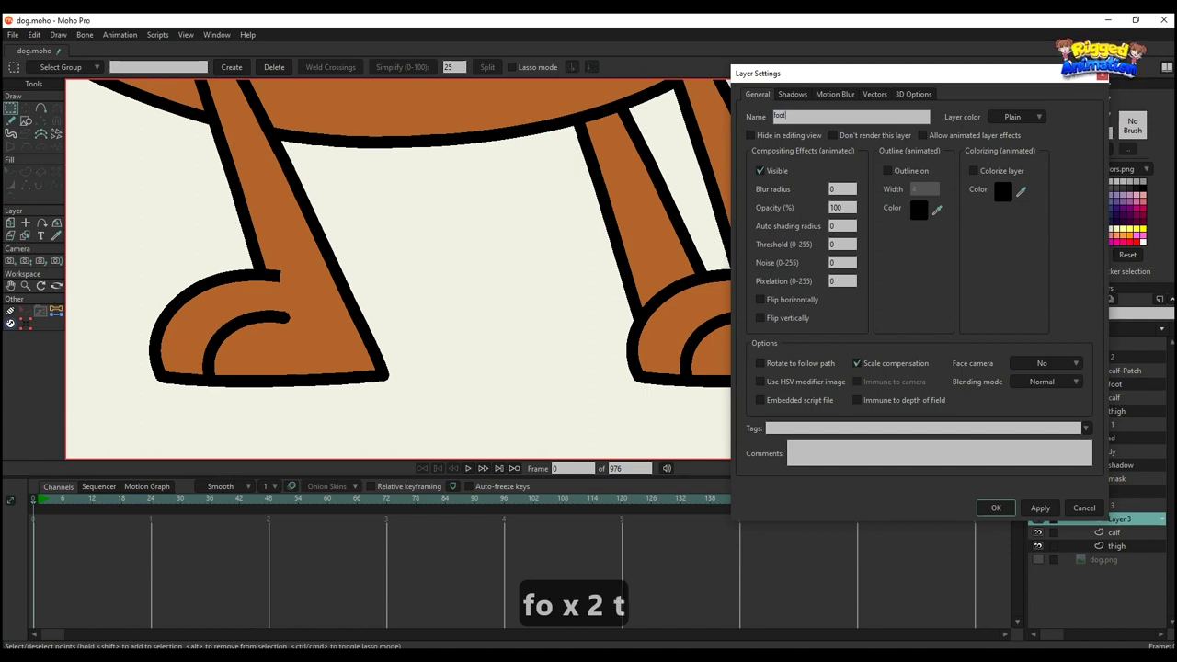
key("Return")
Paste the foot into leg 3's foot layer and move it under the calf at X 0.3979, Y -0.6227
key("ctrl+v")
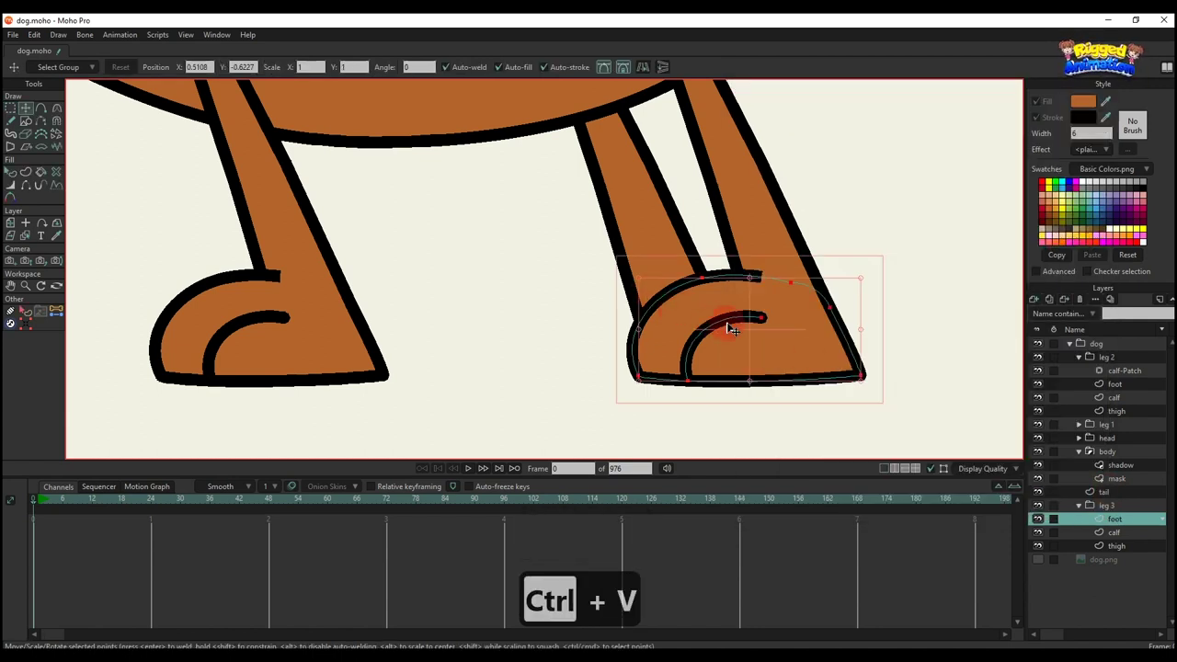
scroll(653, 317, "down", 5)
scroll(649, 314, "up", 3)
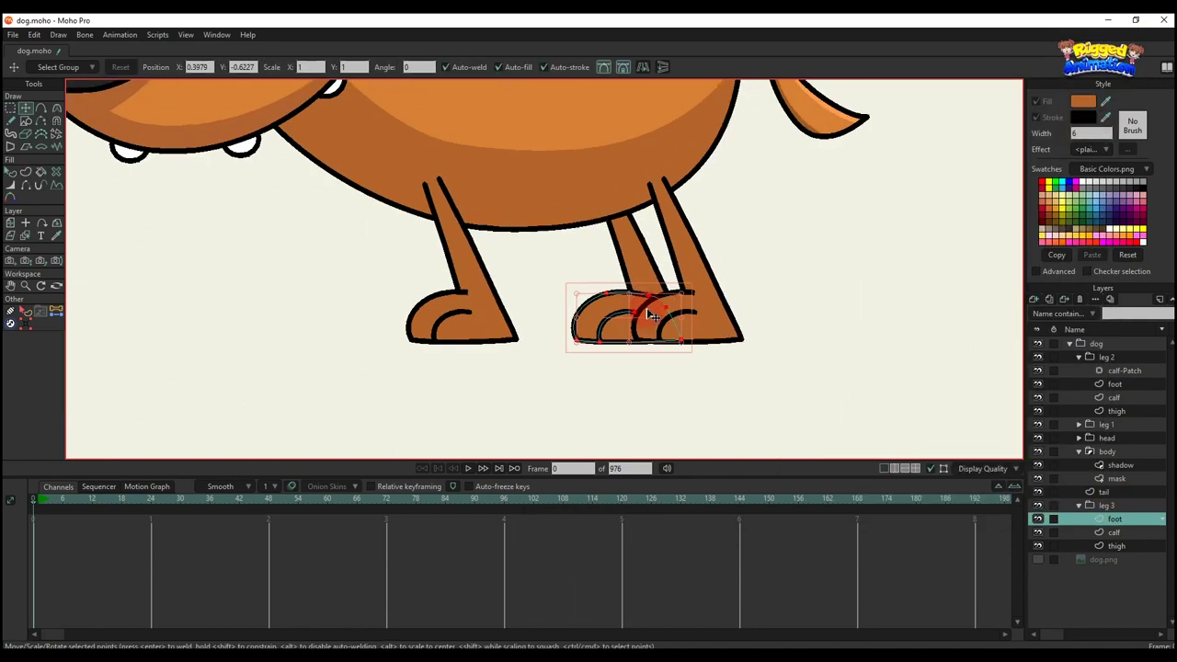
Inspect leg 3's calf and thigh with leg 2 temporarily hidden to check how the parts fit together
right_click(614, 189, "alt")
right_click(646, 233, "alt")
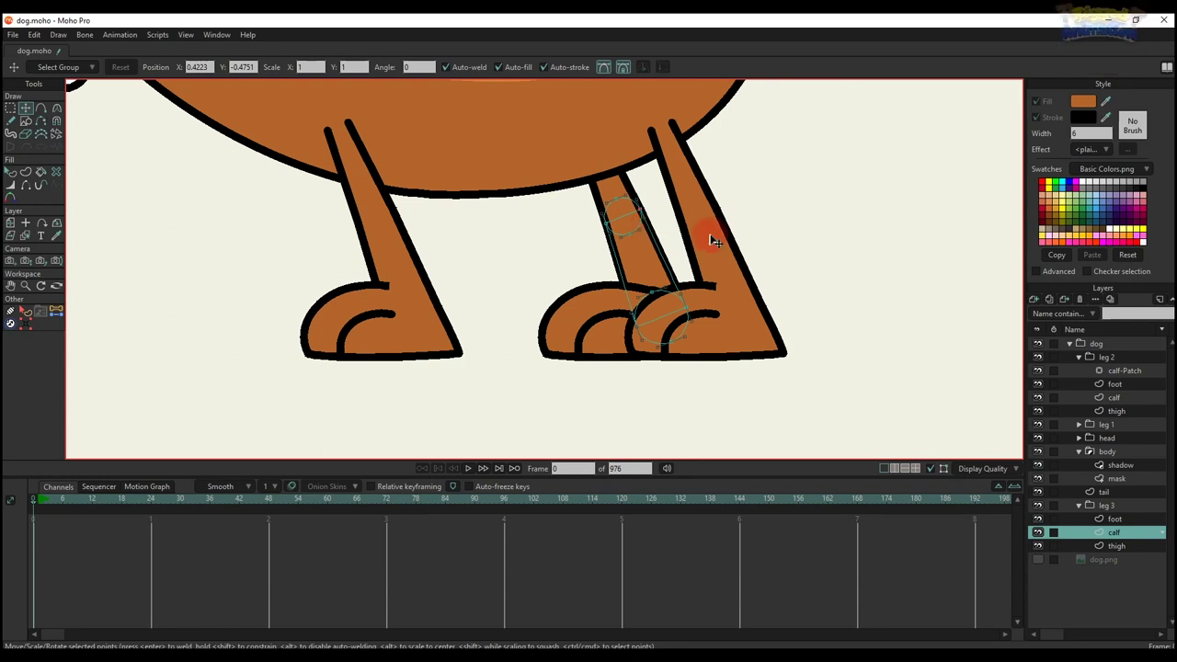
left_click(1113, 546)
left_click_drag(473, 110, 513, 160)
left_click(1037, 359)
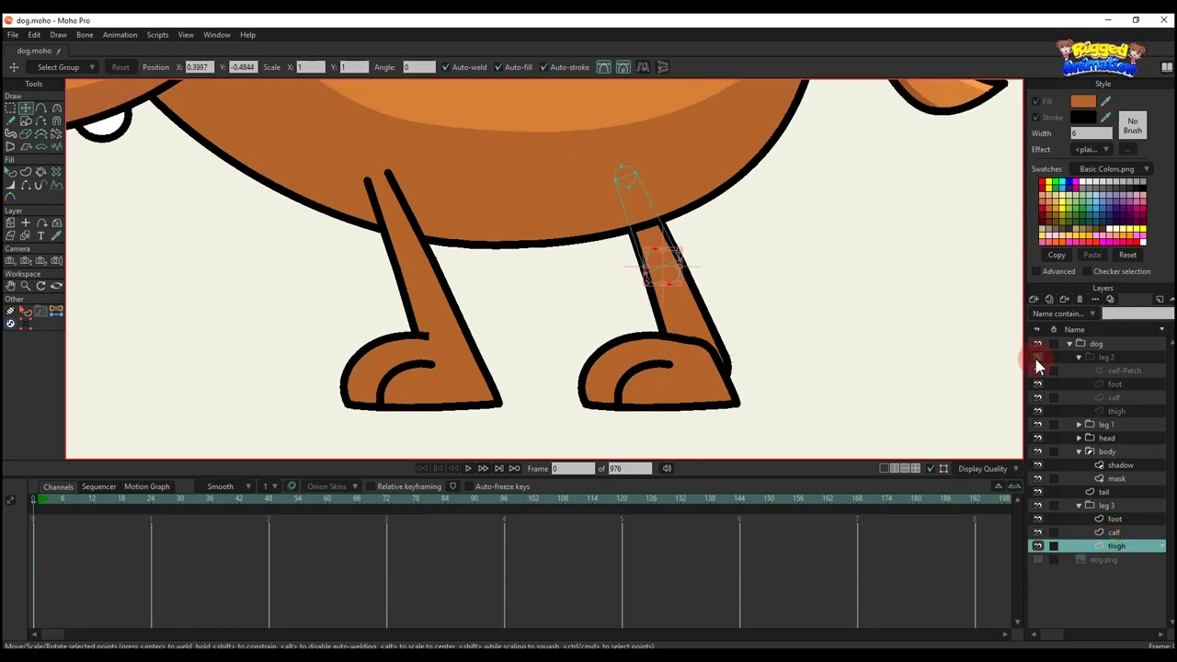
left_click(1038, 359)
left_click(1037, 359)
left_click(1037, 361)
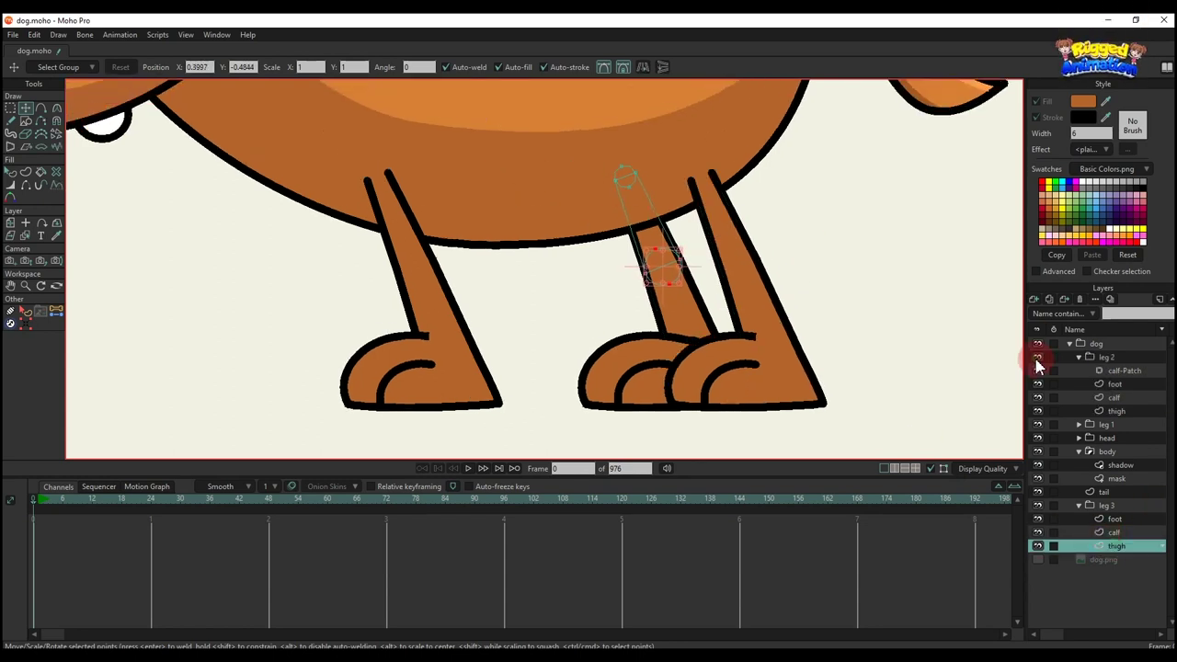
scroll(545, 211, "up", 2)
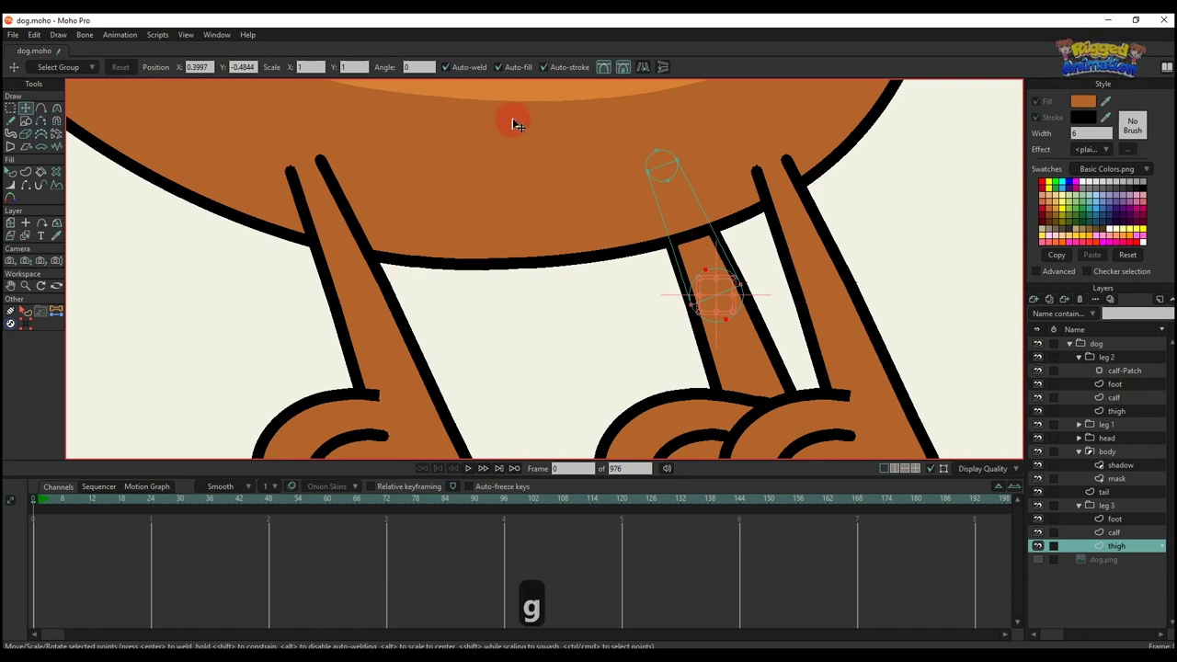
Move all points of leg 3's thigh up to X 0.3724, Y -0.4202
key("g")
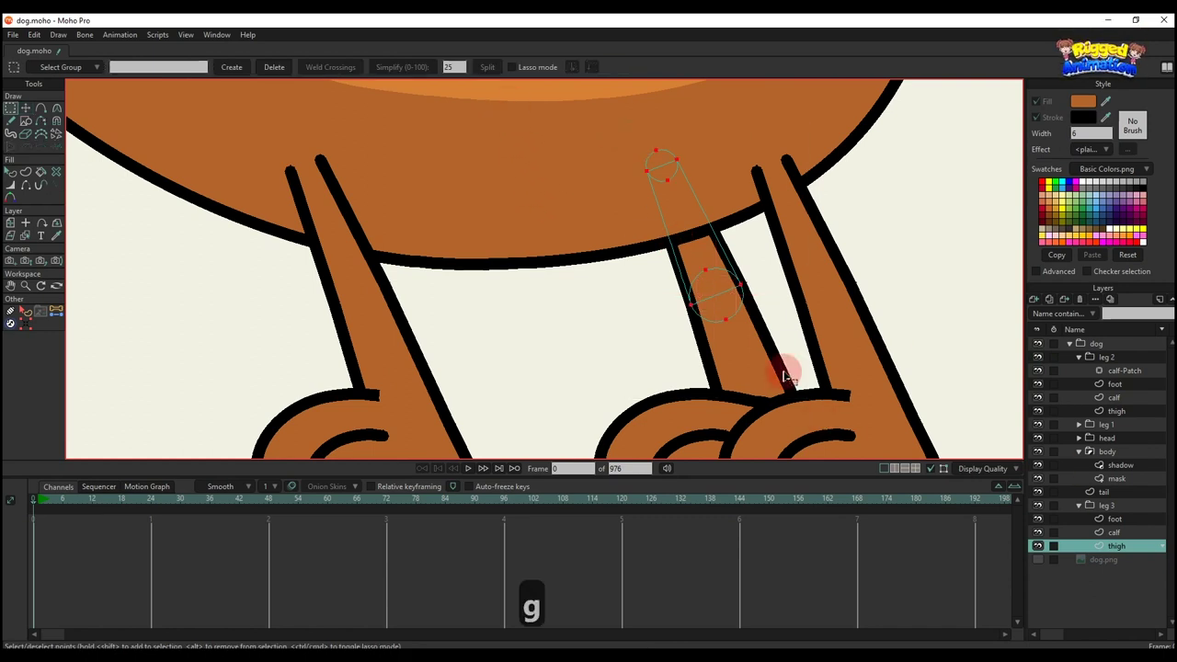
key("t")
left_click_drag(722, 287, 713, 276)
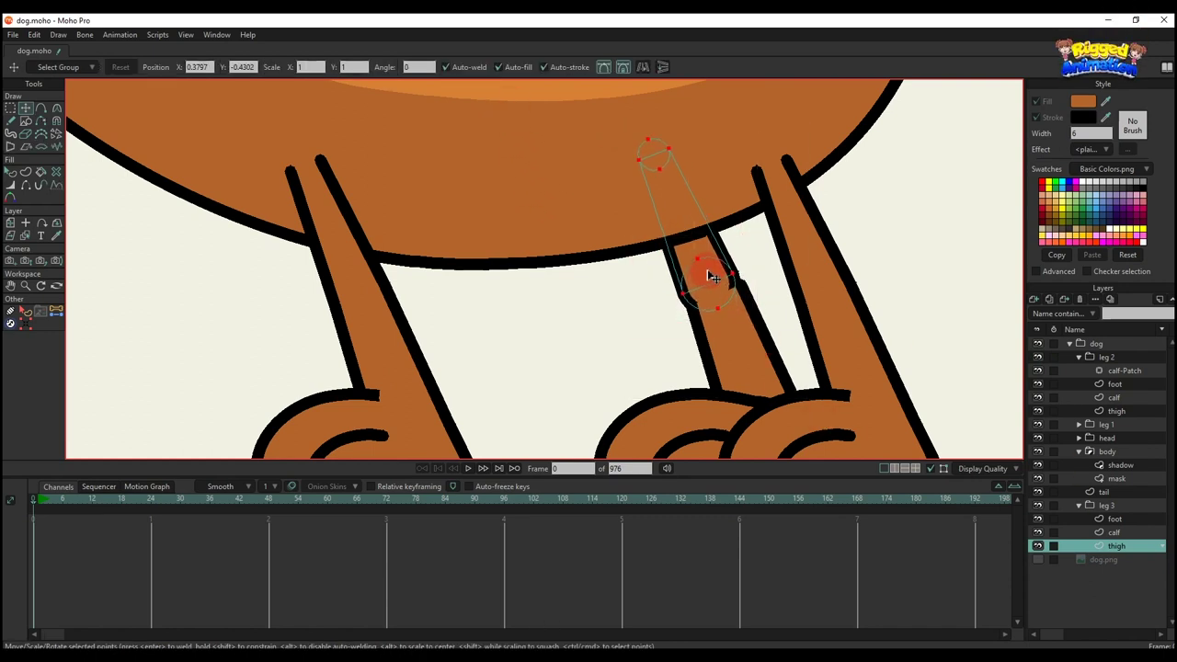
scroll(727, 294, "down", 3)
scroll(631, 239, "up", 3)
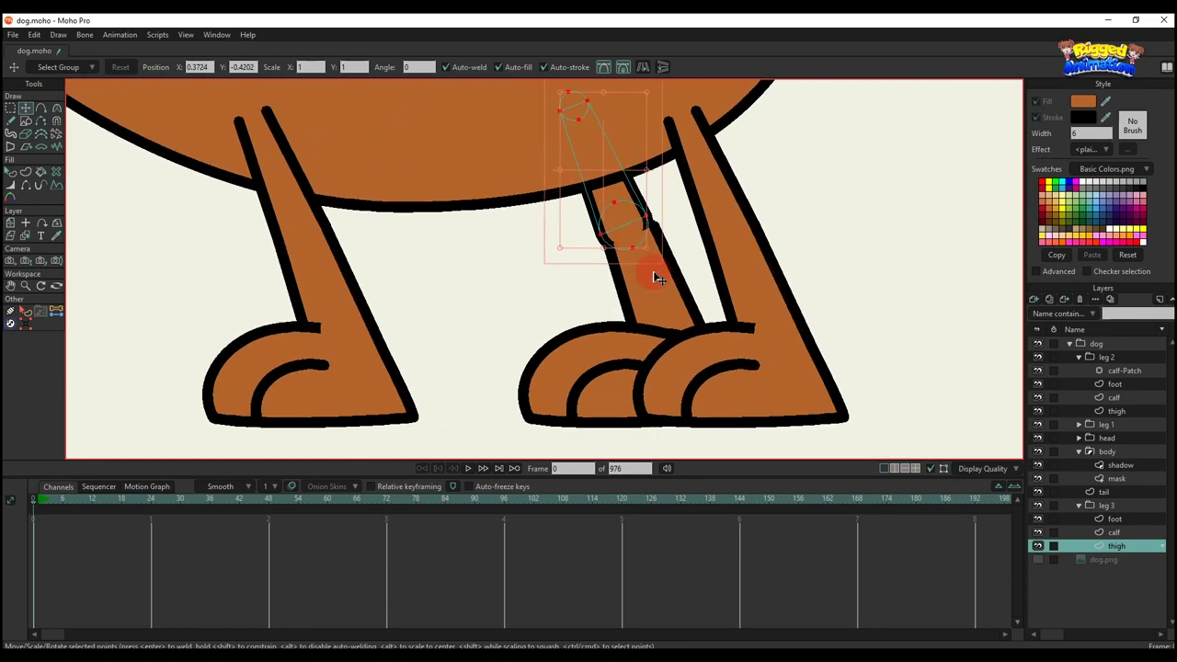
Replace the upper circle of leg 3's calf with a copy of the thigh's lower circle
key("ctrl+c")
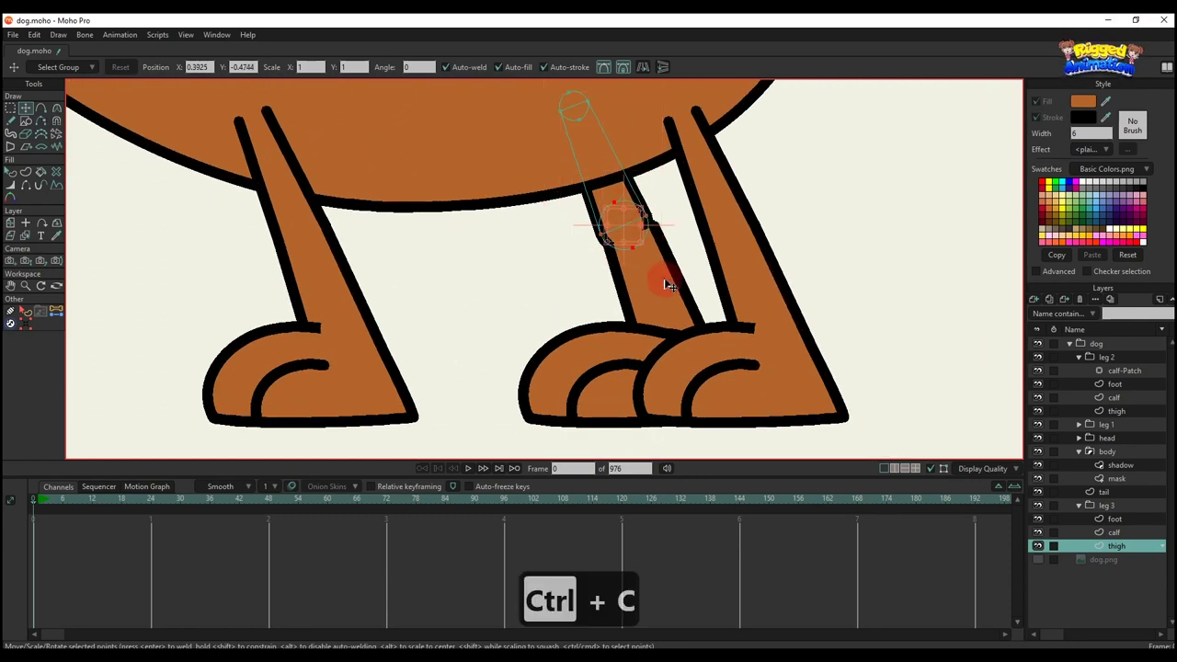
right_click(665, 283, "ctrl")
key("BackSpace")
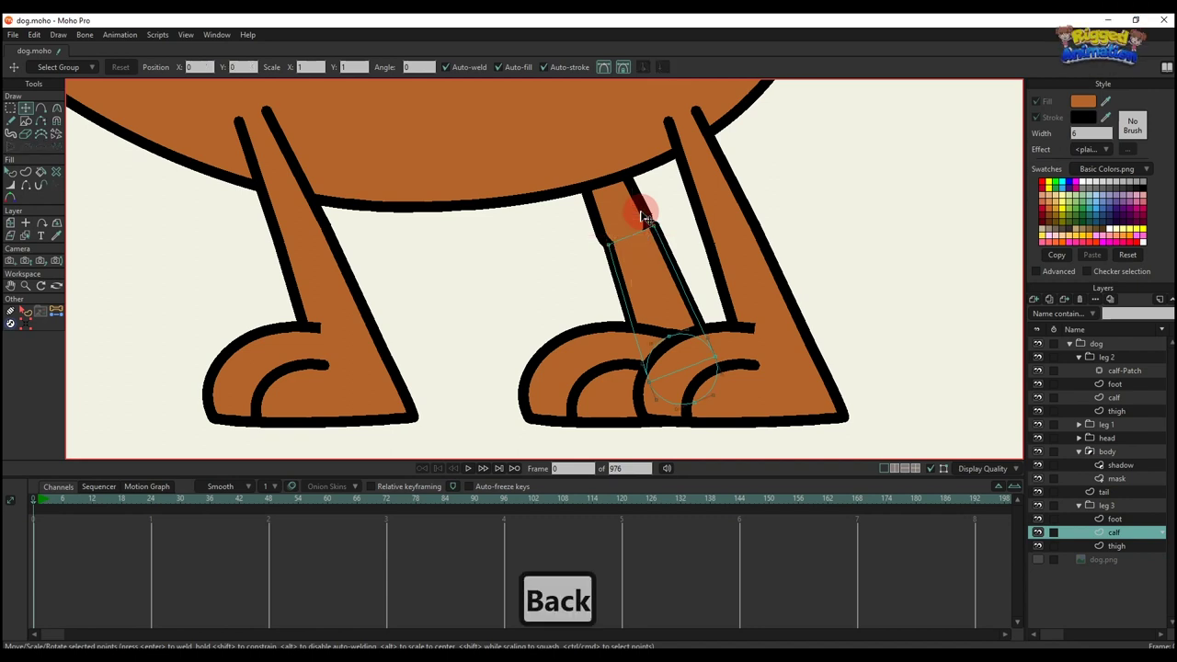
key("ctrl+v")
scroll(635, 239, "up", 2)
key("g")
left_click(664, 301)
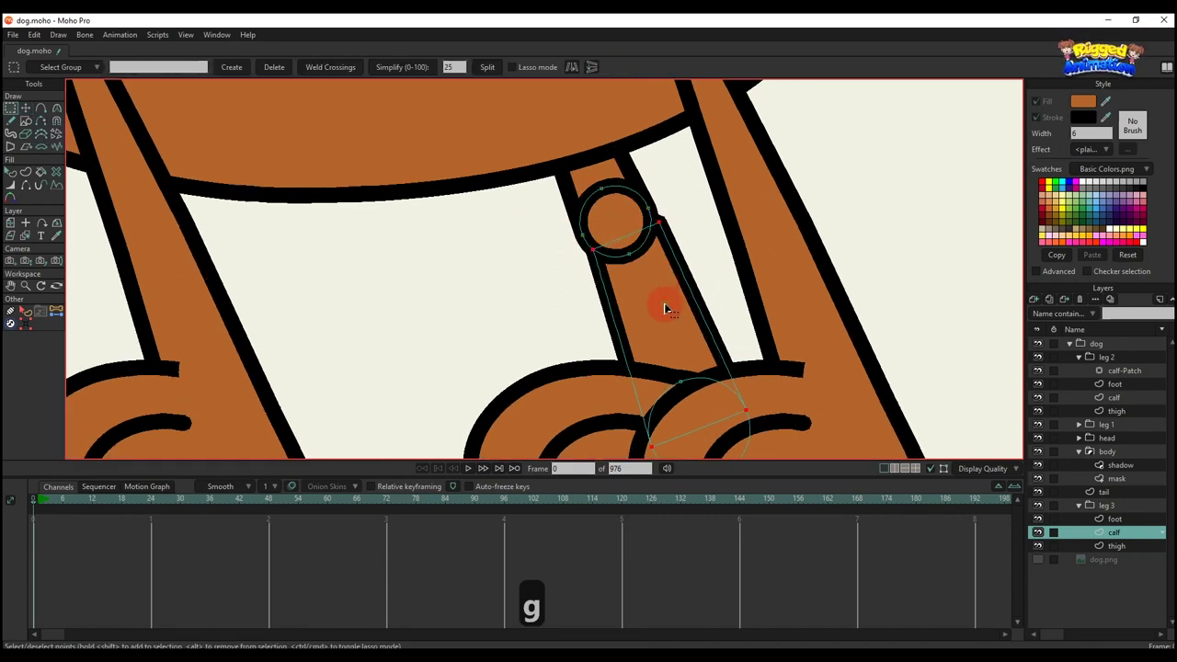
Align the calf's two upper corner points exactly with the side points of the pasted circle
scroll(664, 302, "down", 3)
key("t")
scroll(664, 293, "up", 4)
scroll(658, 294, "up", 2)
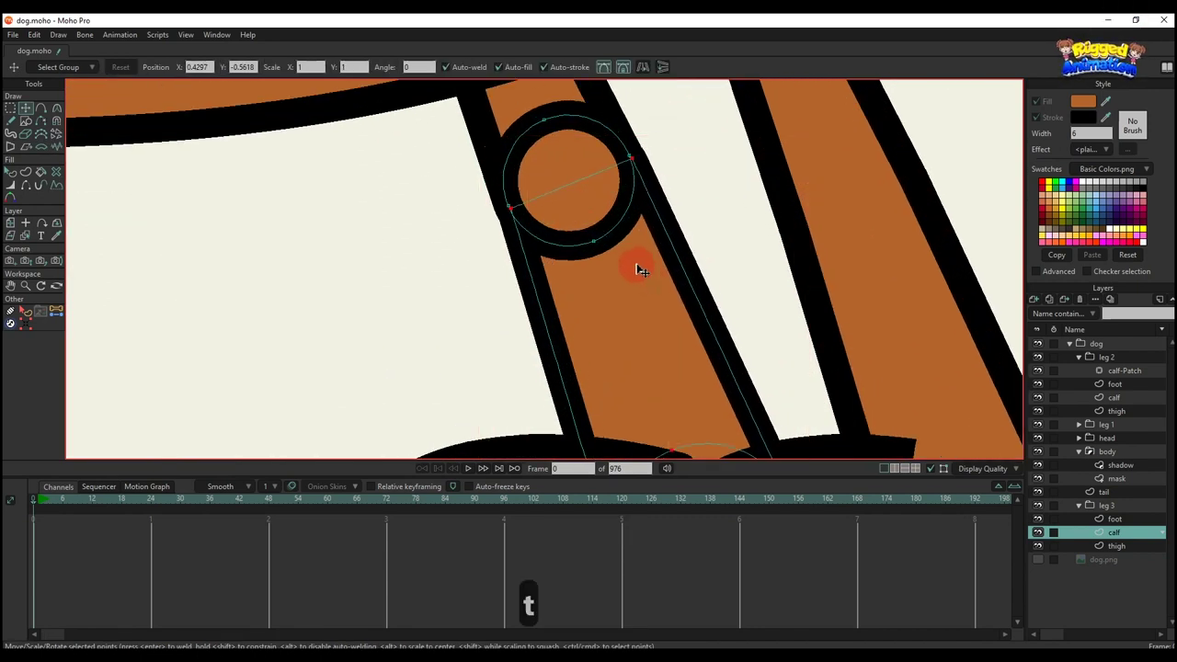
key("g")
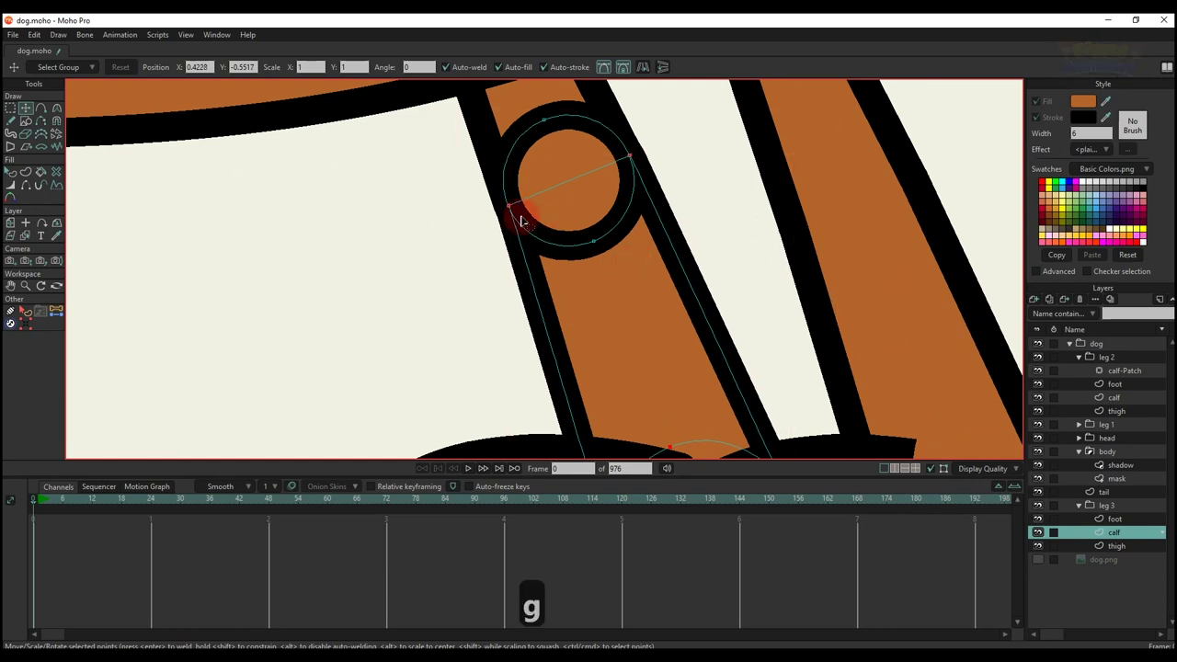
scroll(521, 210, "up", 4)
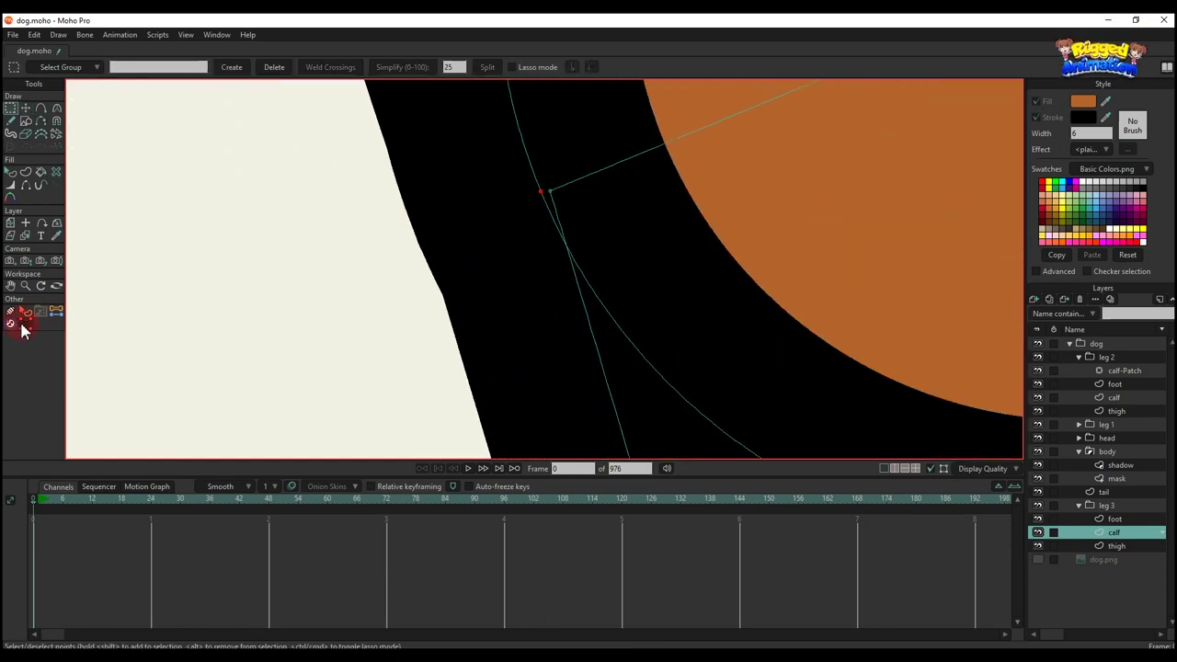
left_click(23, 328)
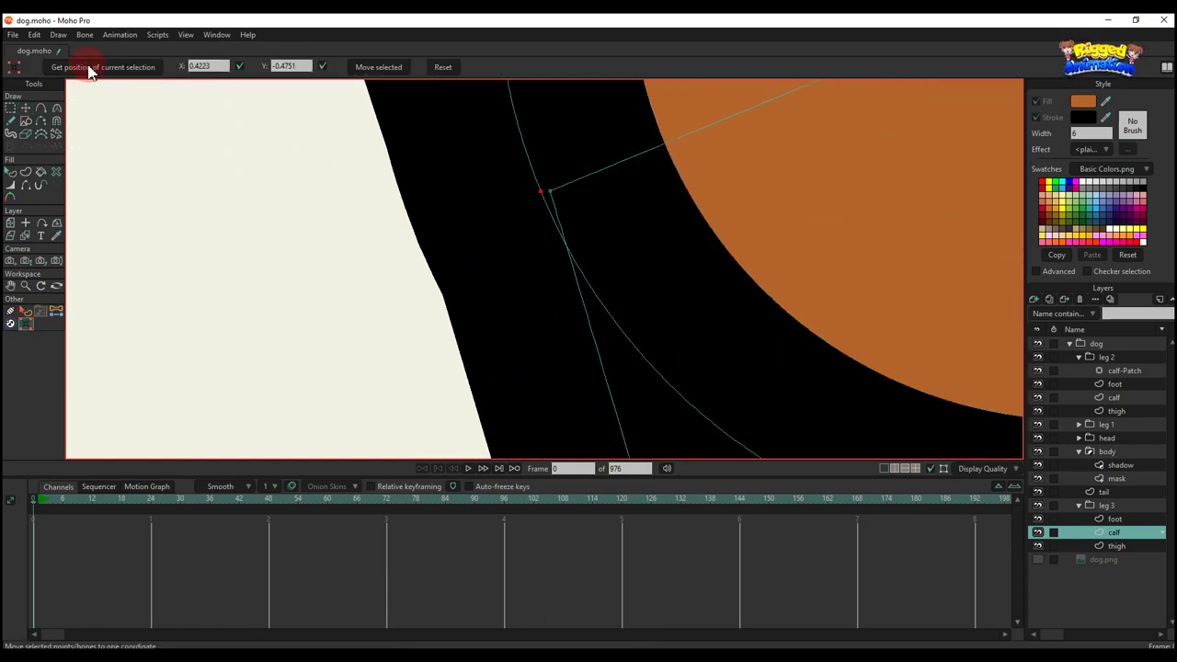
left_click(395, 68)
scroll(741, 210, "down", 4)
scroll(684, 245, "up", 5)
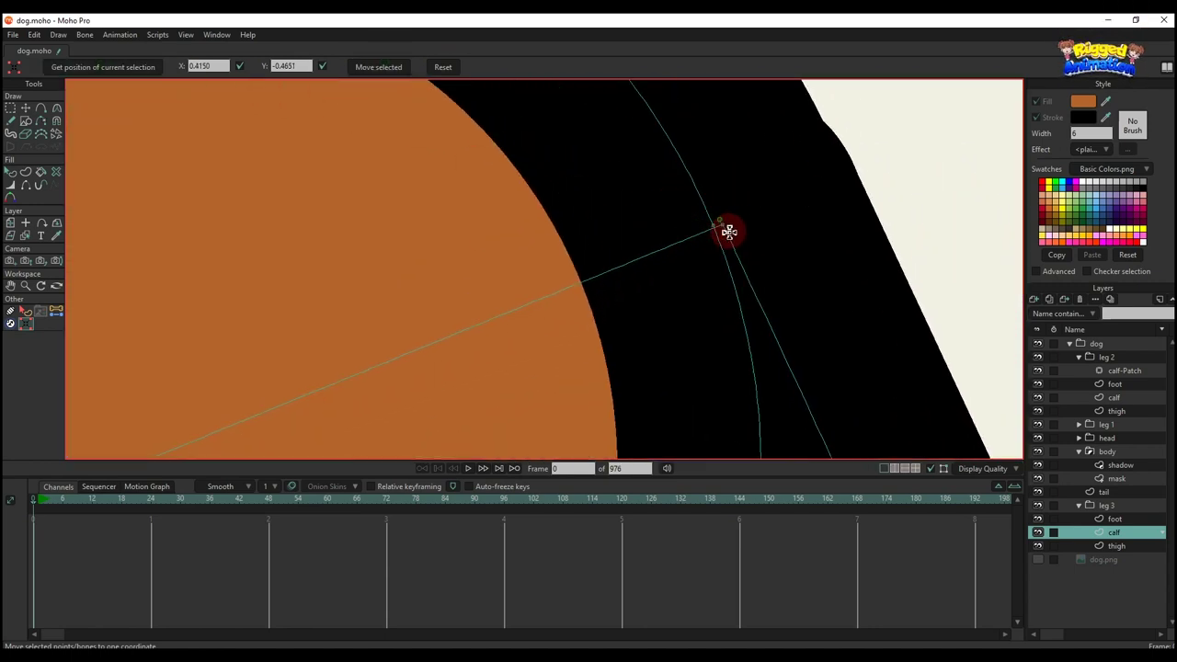
scroll(696, 263, "down", 5)
Turn off the stroke of the pasted knee circle in leg 3's calf
key("q")
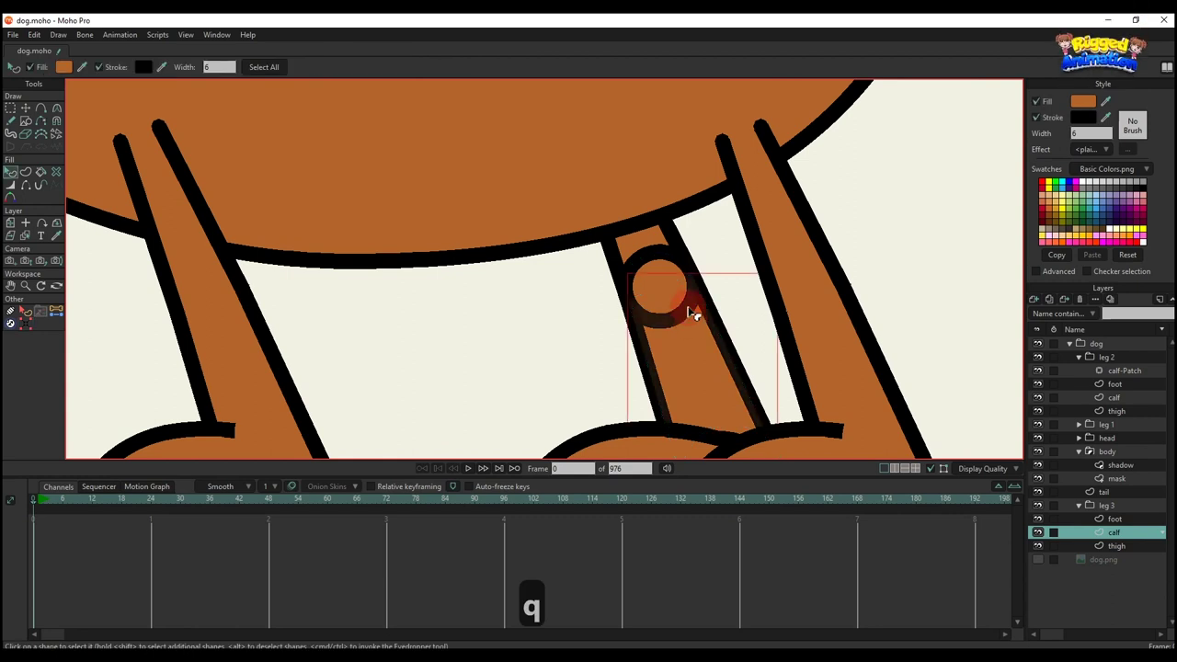
left_click(662, 276)
left_click(1037, 118)
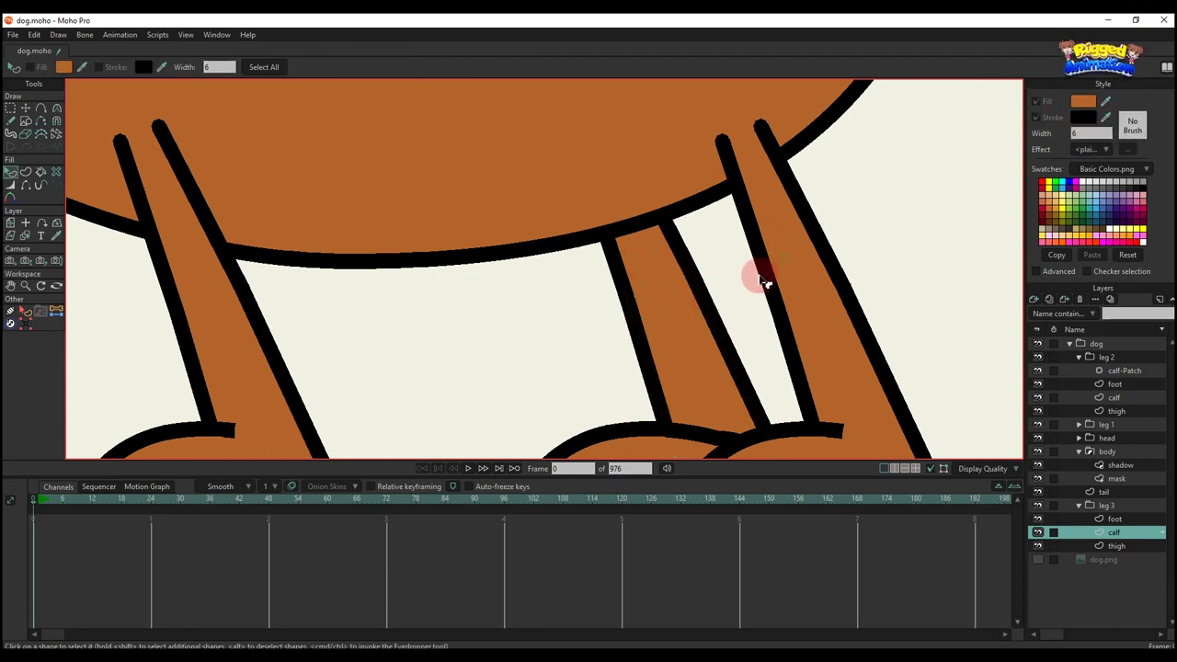
Hide leg 2 and move all points of leg 3's foot up to X 0.4004, Y -0.6059
scroll(699, 276, "down", 5)
key("g")
scroll(670, 286, "up", 3)
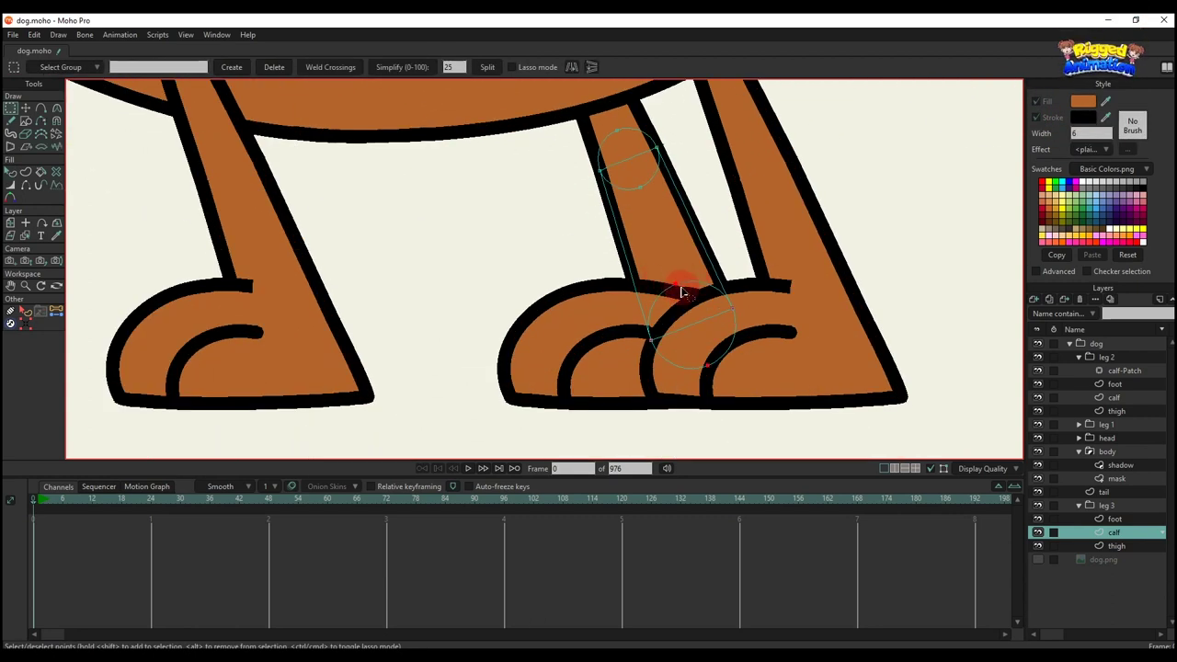
left_click(607, 322, "ctrl+alt")
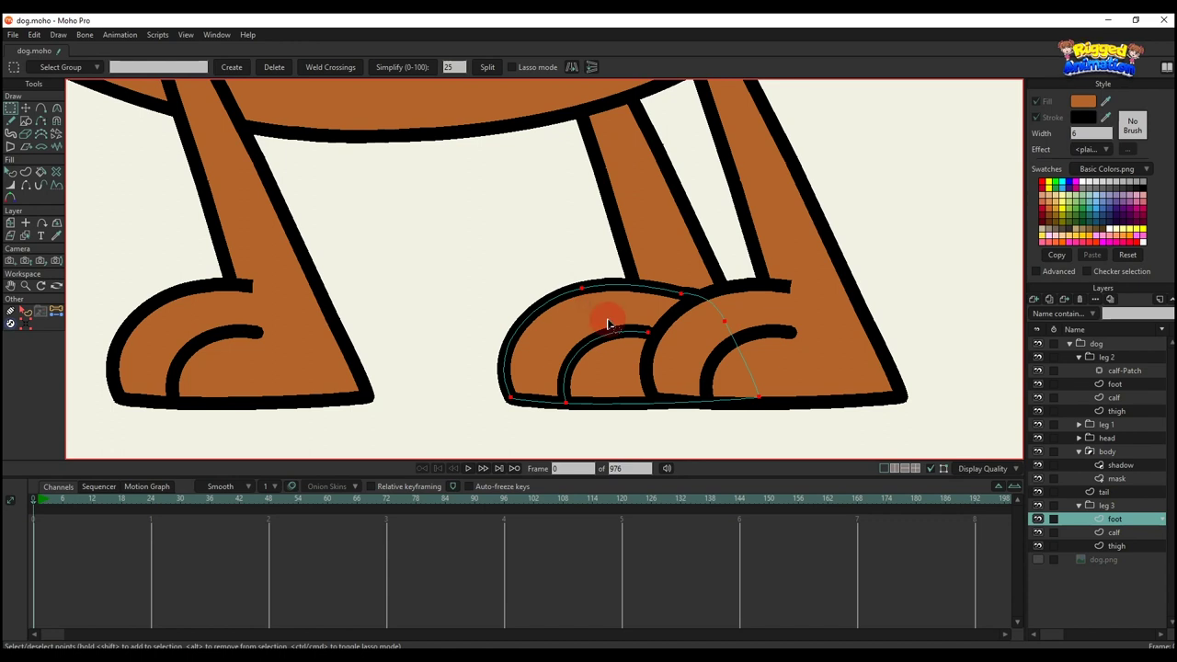
left_click(1037, 357)
scroll(656, 326, "up", 2)
key("t")
scroll(696, 346, "up", 3)
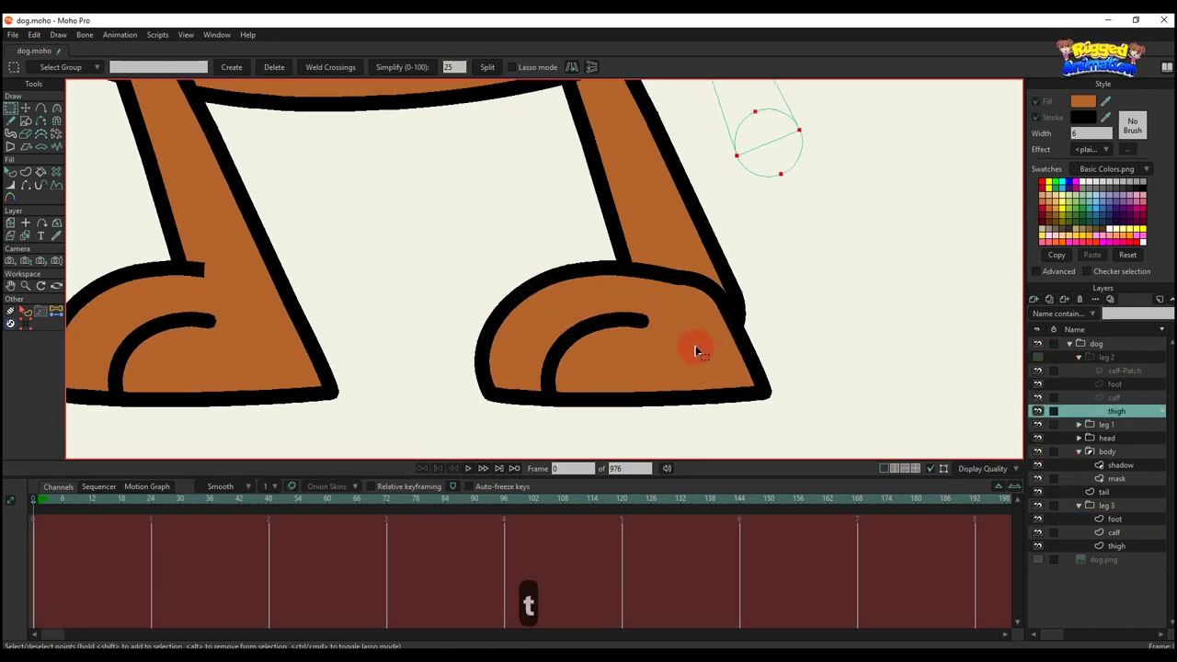
right_click(705, 336, "alt")
scroll(701, 331, "down", 1)
key("t")
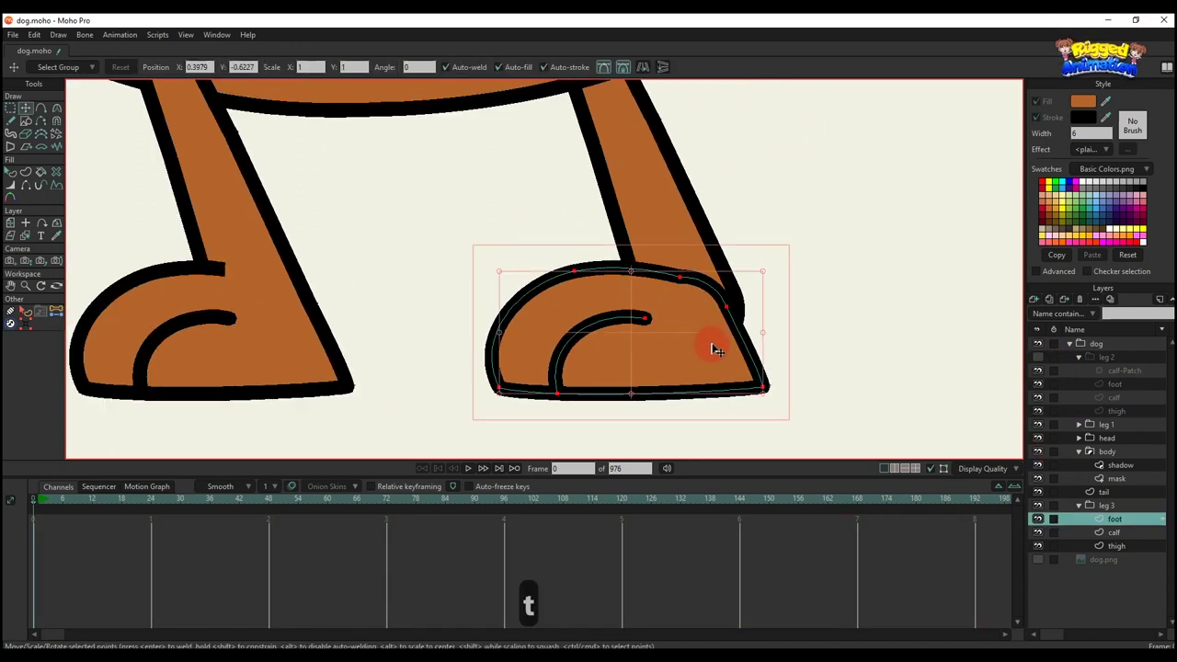
scroll(715, 337, "up", 2)
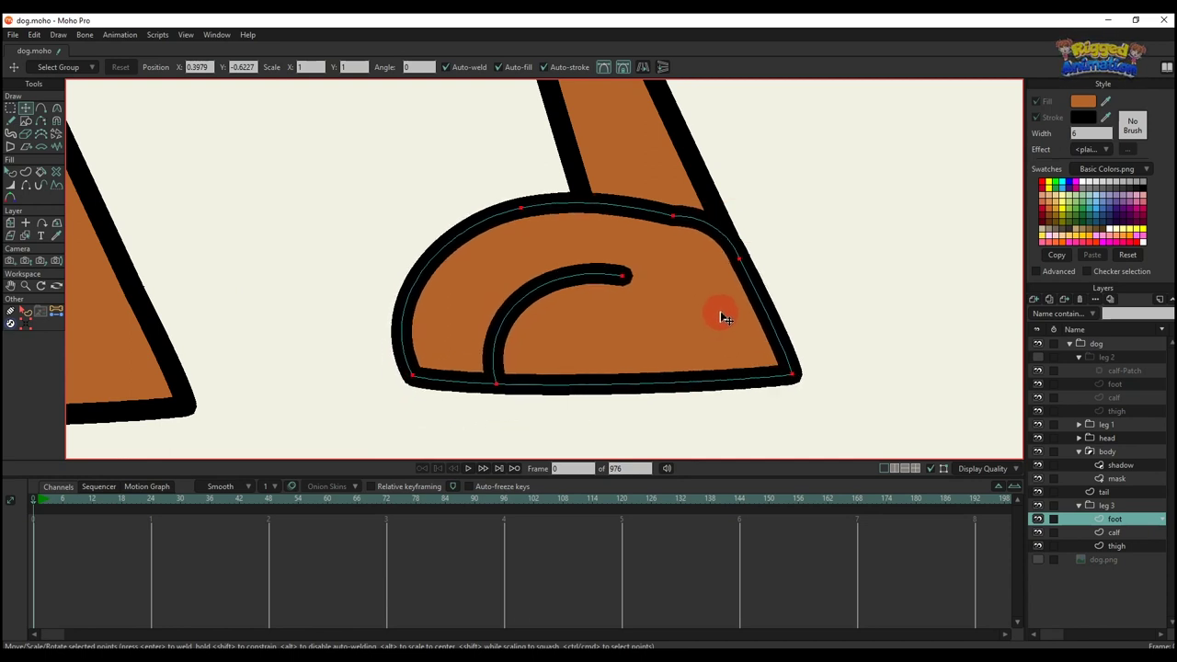
key("ctrl+a")
scroll(718, 313, "down", 1)
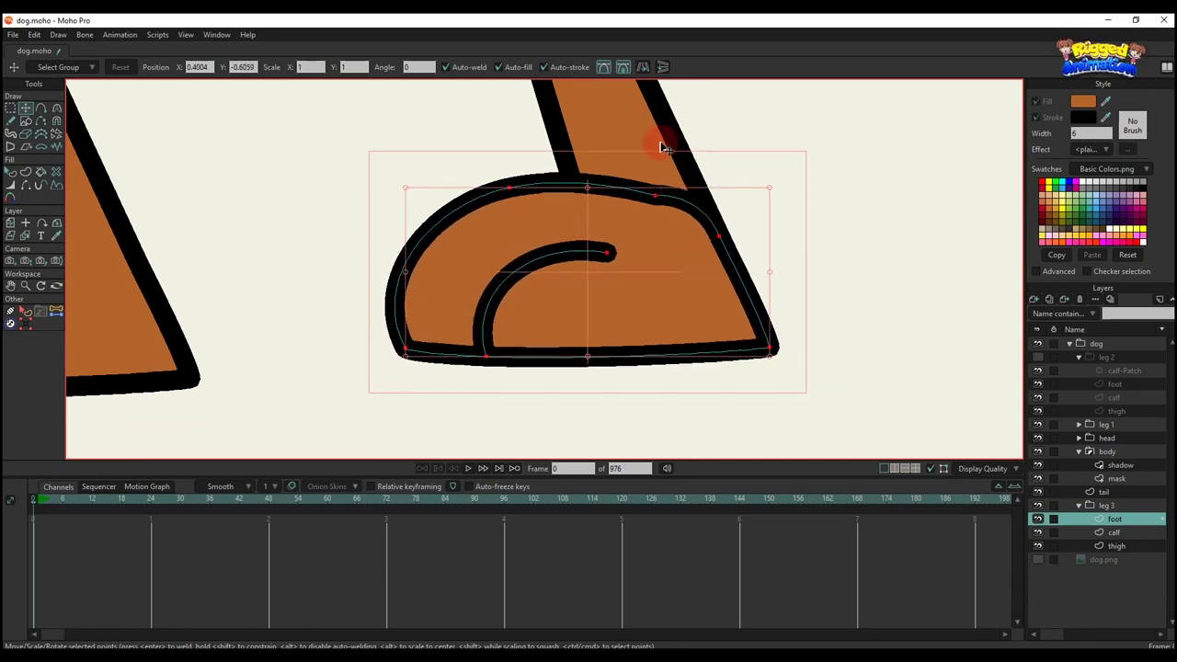
Copy the lower circle of leg 3's calf into the foot layer as an alignment guide
right_click(659, 142, "alt")
key("ctrl+c")
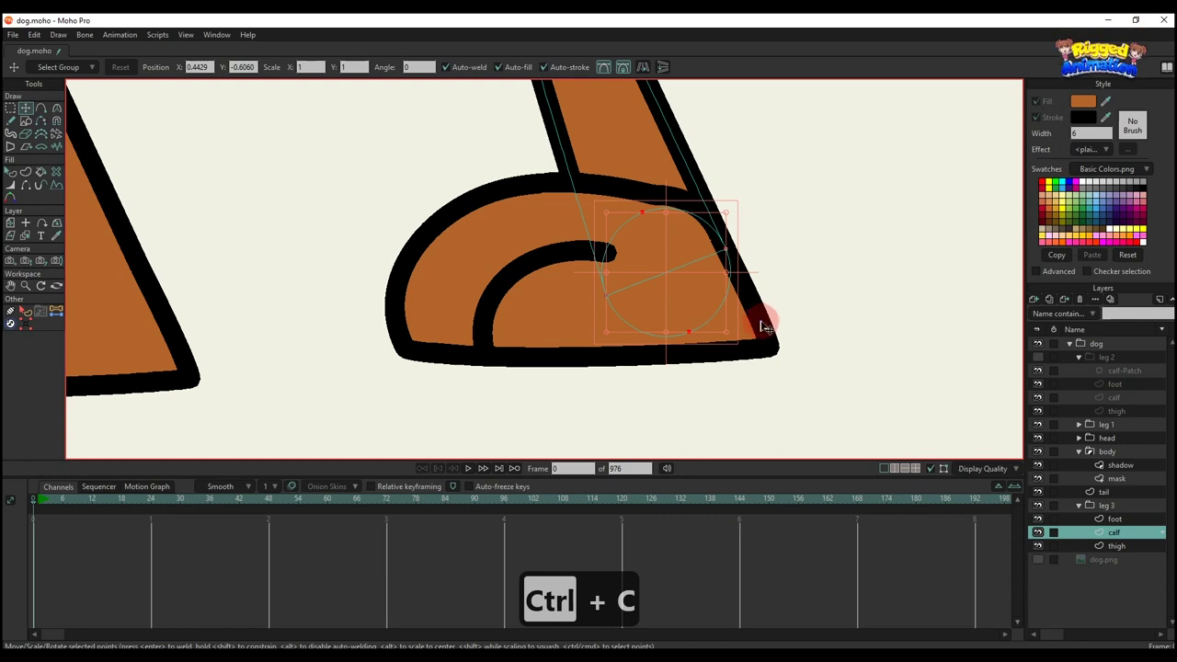
left_click(670, 192, "ctrl+alt")
key("ctrl+v")
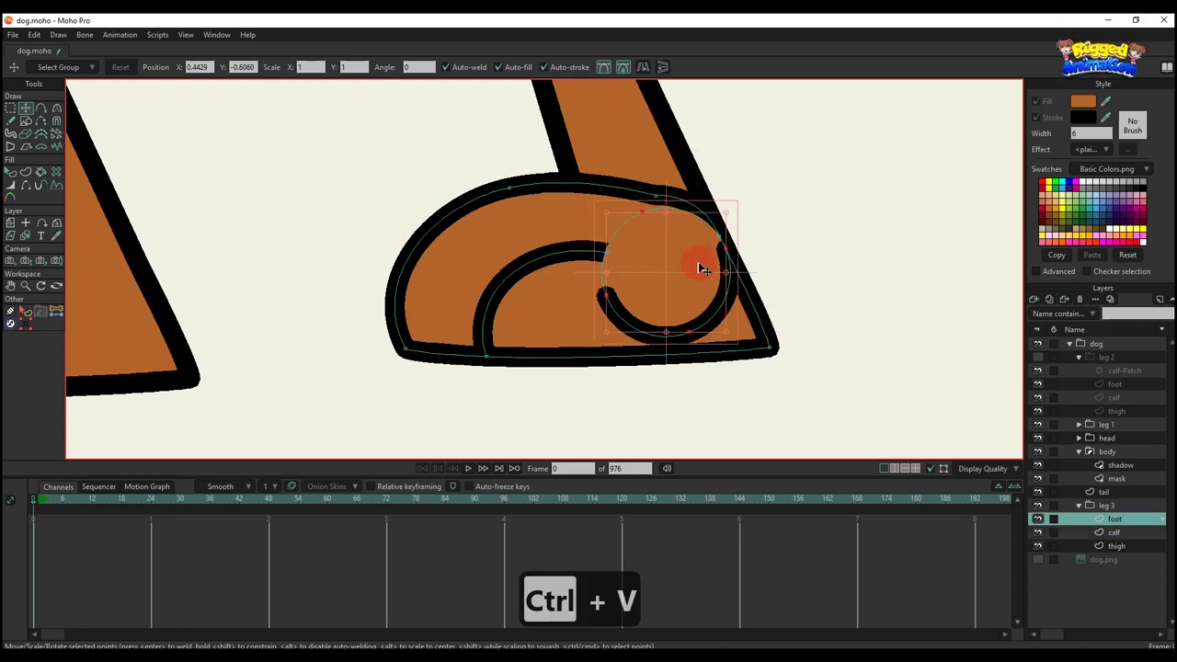
Fit the foot against the pasted guide circle and delete the circle from the foot layer
left_click(555, 224)
scroll(563, 258, "up", 3)
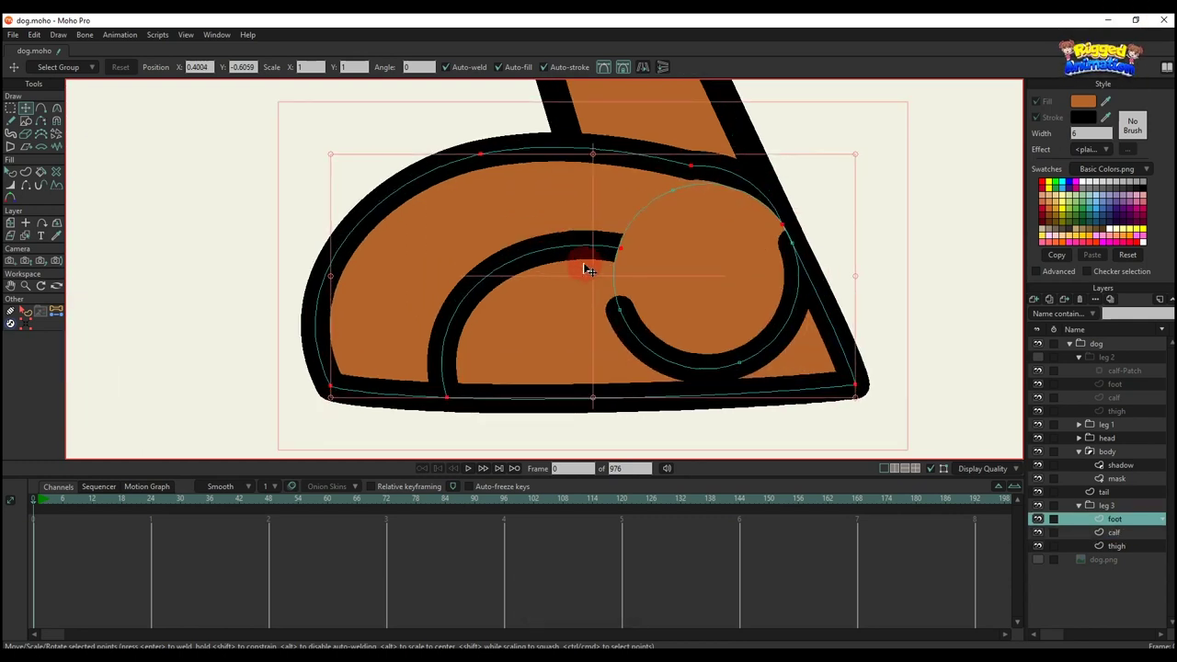
left_click_drag(568, 276, 575, 290)
scroll(614, 285, "down", 2)
left_click_drag(638, 328, 641, 338)
key("BackSpace")
scroll(639, 326, "down", 6)
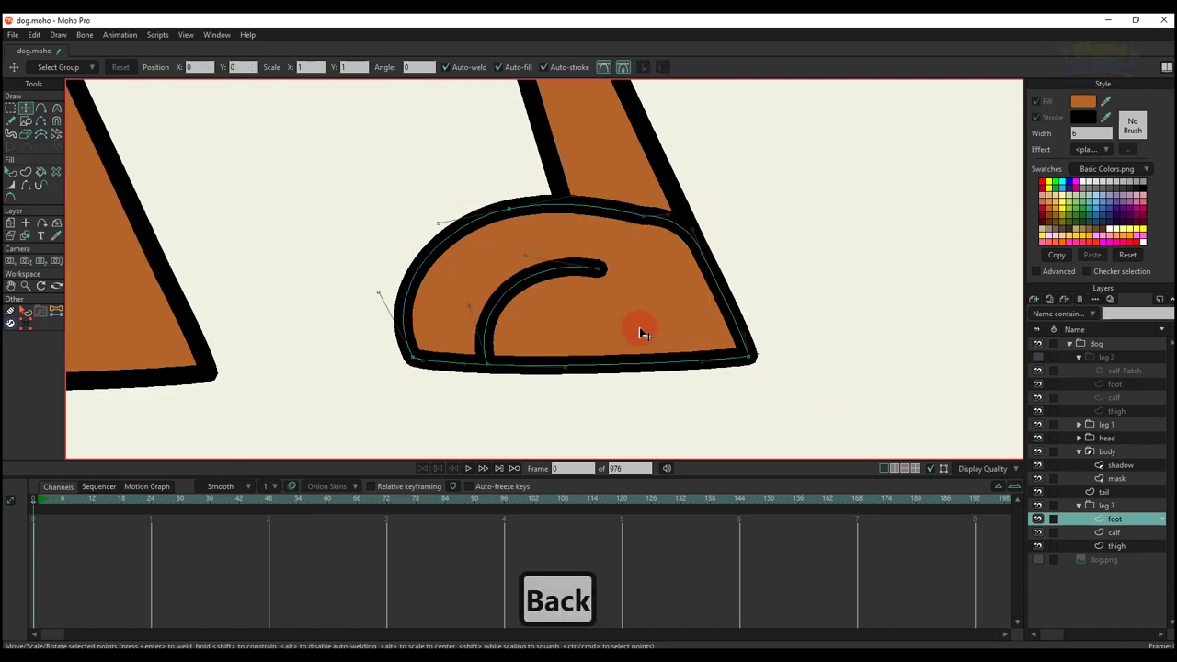
Add a patch layer targeting the calf in the leg 3 group and place it above the foot
key("q")
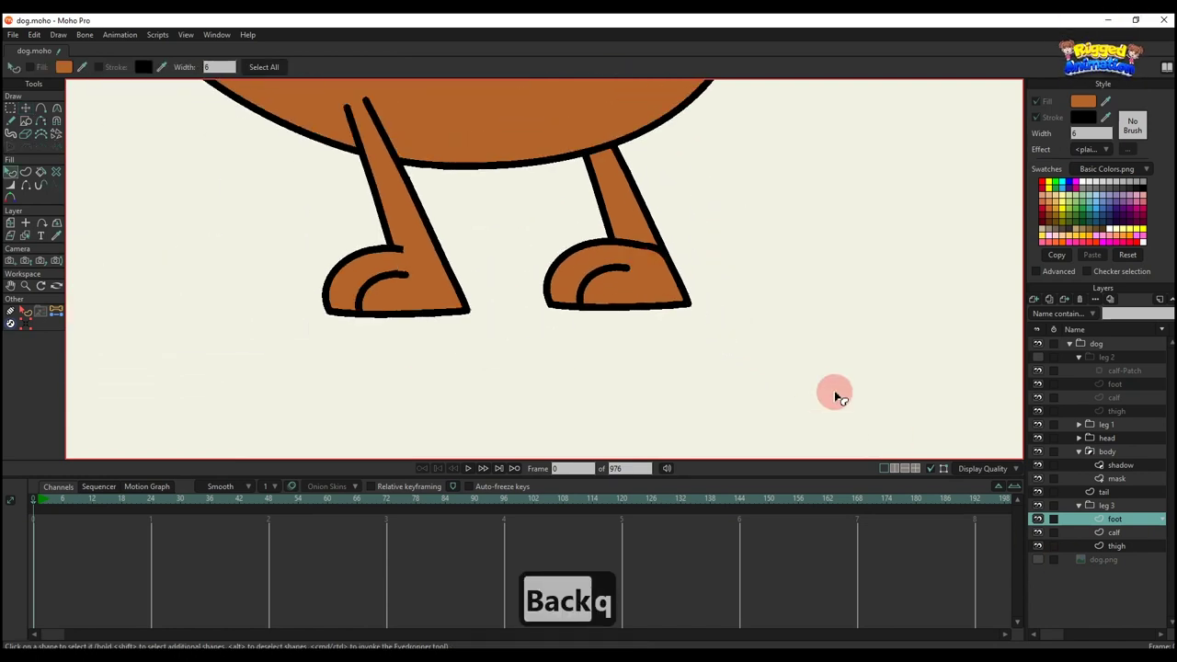
left_click(1126, 532)
left_click(1032, 302)
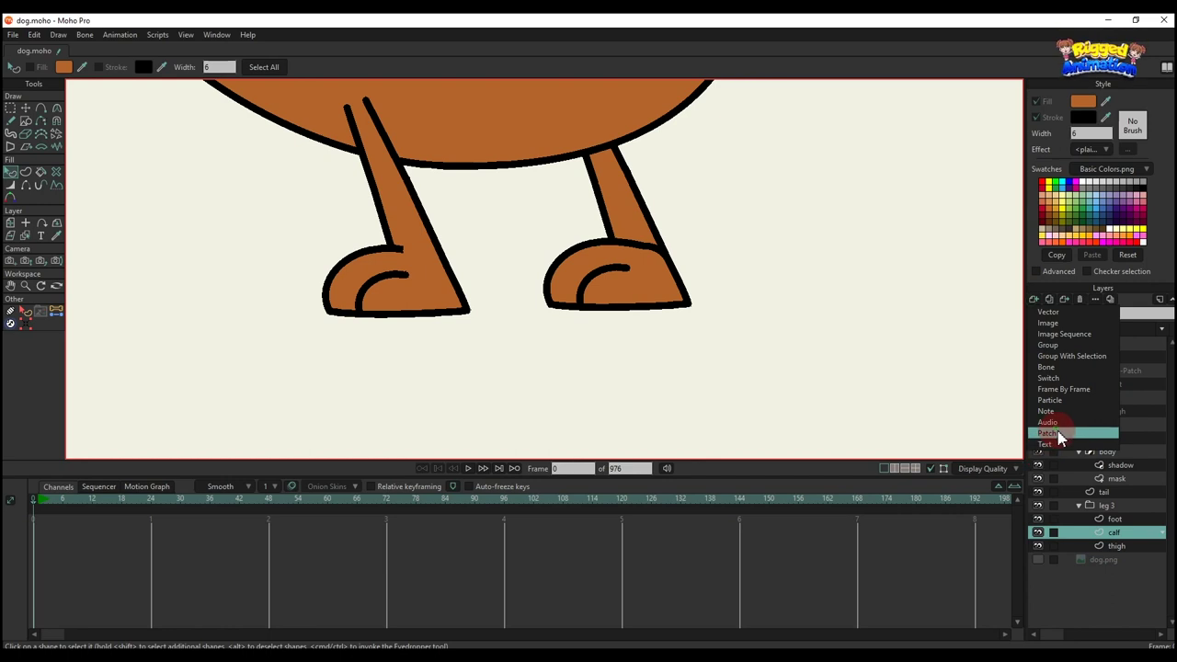
left_click(1058, 434)
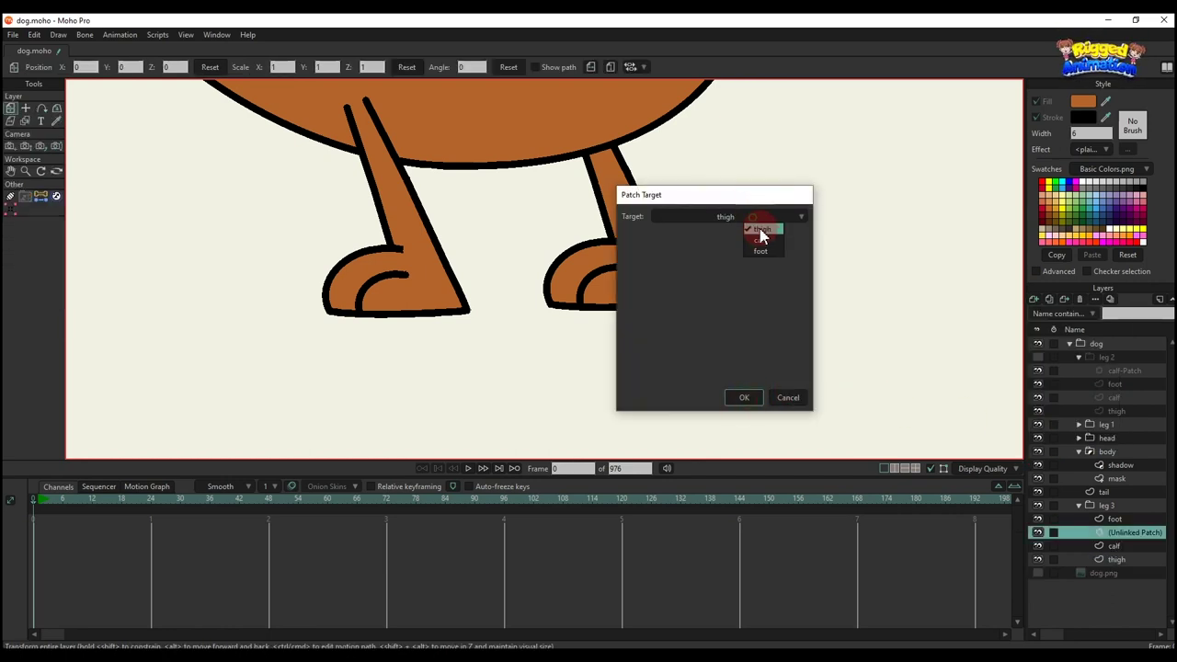
left_click(761, 240)
left_click(744, 397)
left_click_drag(1122, 535, 1122, 513)
Scale the calf patch to 0.3669, position it over the ankle at X 0.4477, Y -0.5688, and save the project
scroll(568, 264, "down", 2)
scroll(567, 264, "down", 5)
key("m")
scroll(585, 224, "up", 3)
left_click_drag(467, 125, 492, 199)
scroll(657, 365, "up", 3)
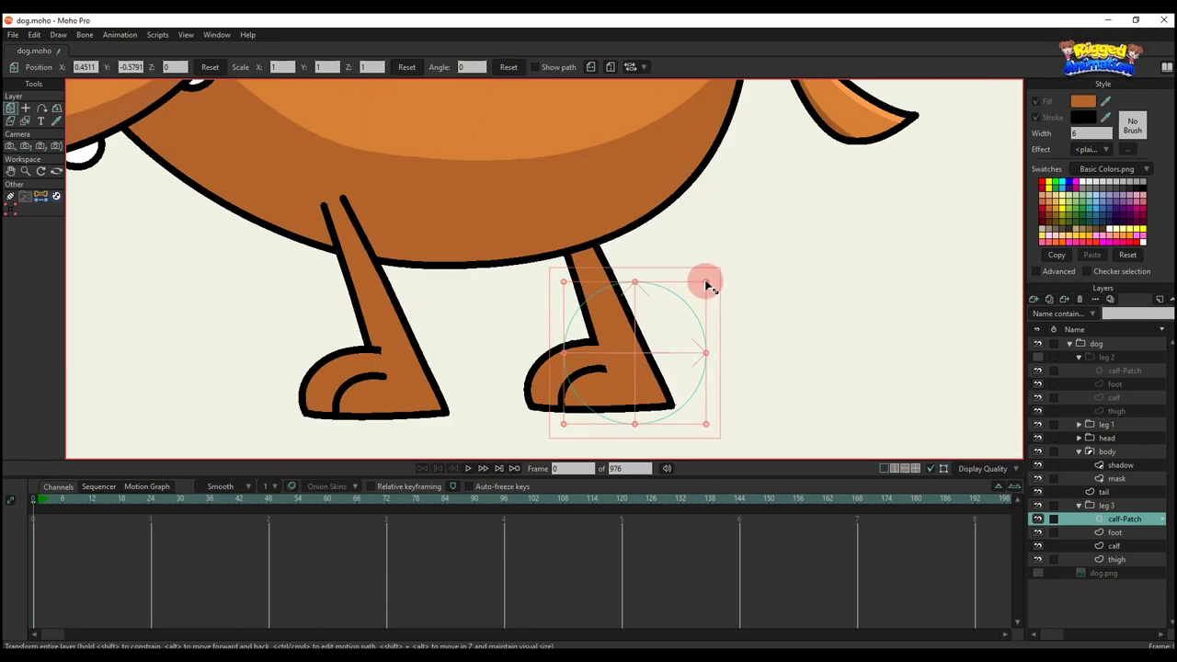
left_click_drag(705, 283, 662, 329)
left_click_drag(630, 362, 628, 354)
scroll(627, 353, "down", 3)
scroll(634, 358, "down", 1)
key("ctrl+s")
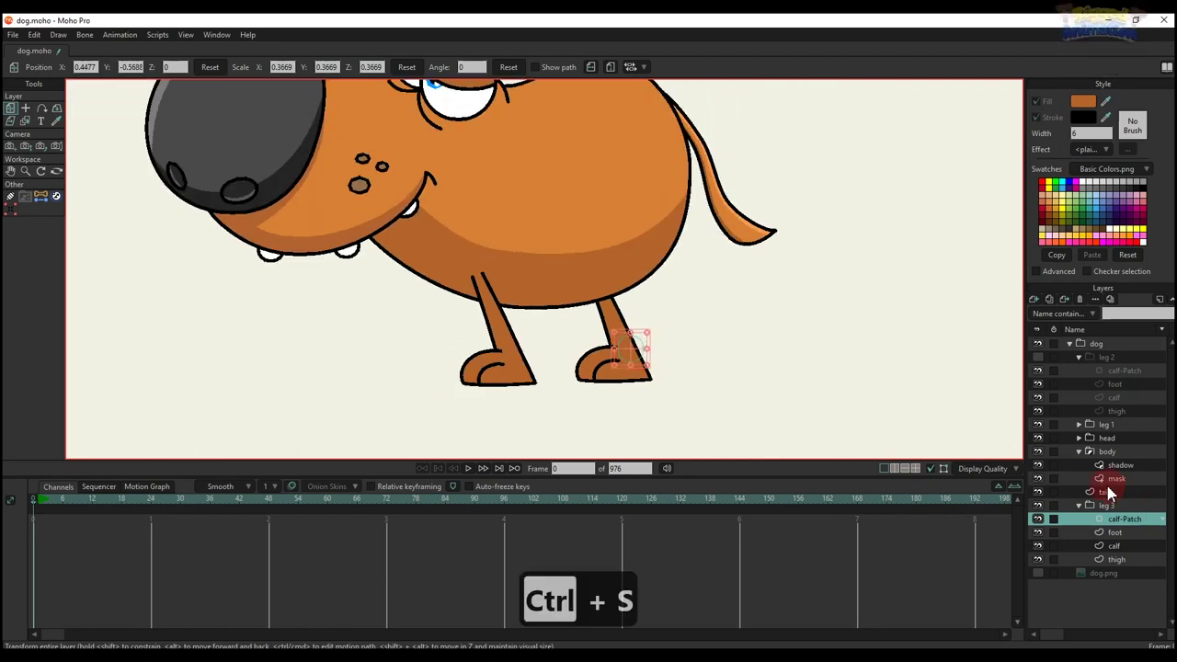
Collapse the leg 3 group and show leg 2 again to check both hind legs together
left_click(1079, 506)
scroll(659, 313, "down", 2)
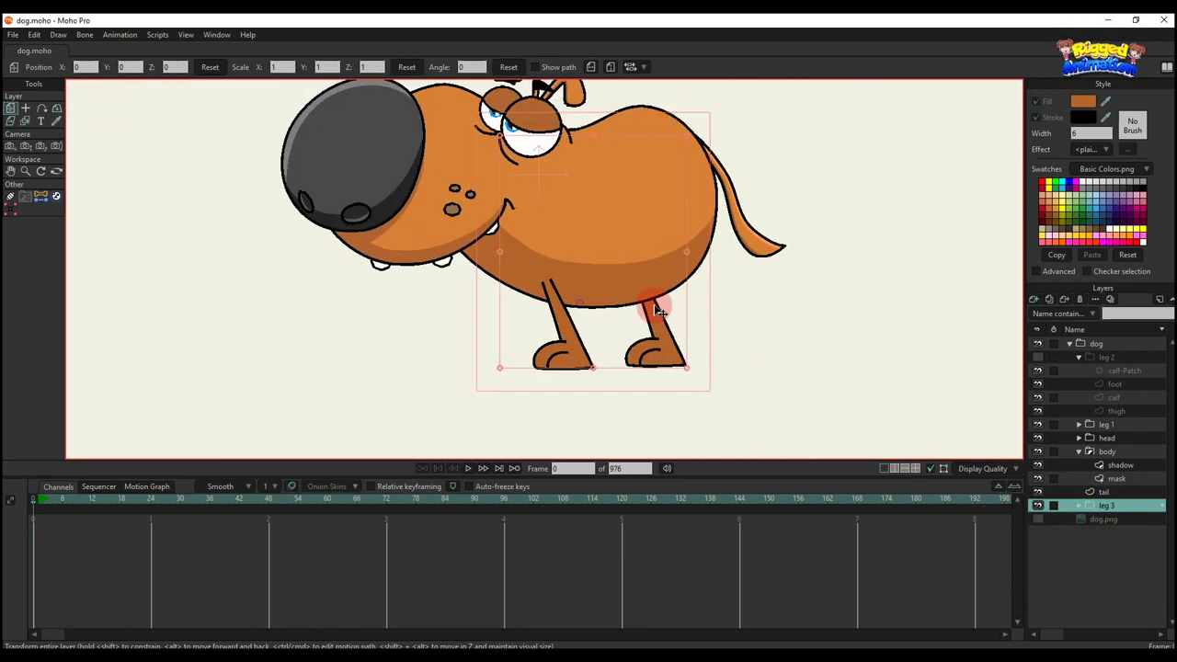
left_click(1054, 357)
scroll(691, 386, "up", 3)
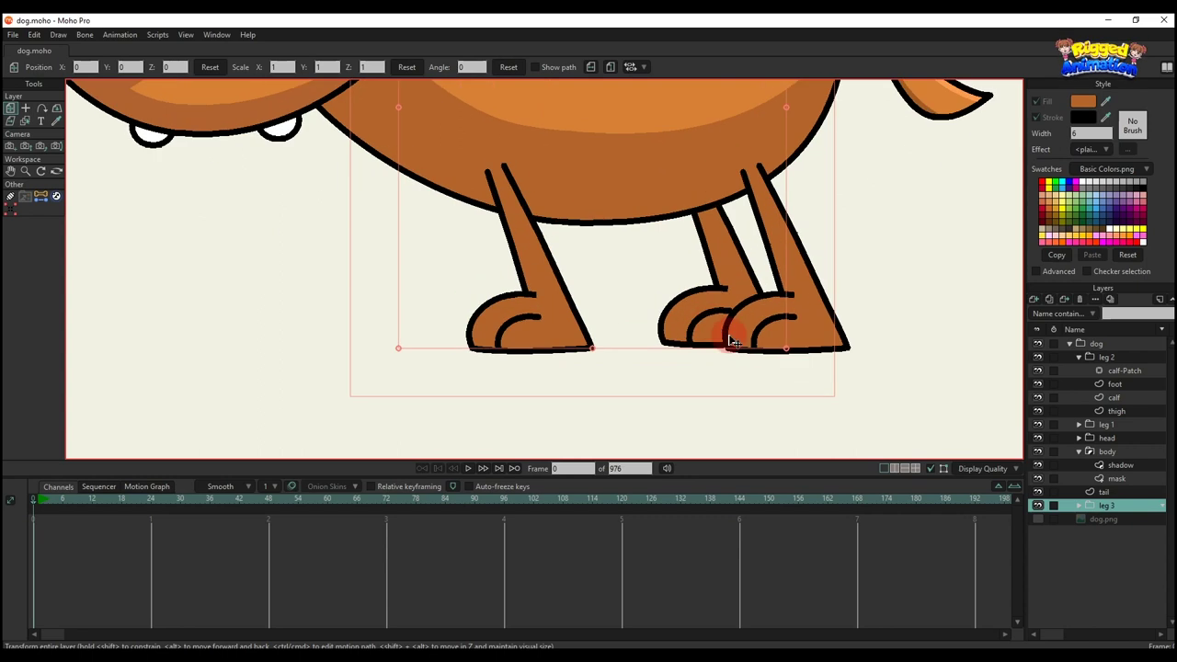
scroll(729, 338, "down", 4)
left_click_drag(723, 307, 762, 327)
scroll(770, 321, "up", 3)
right_click(765, 310)
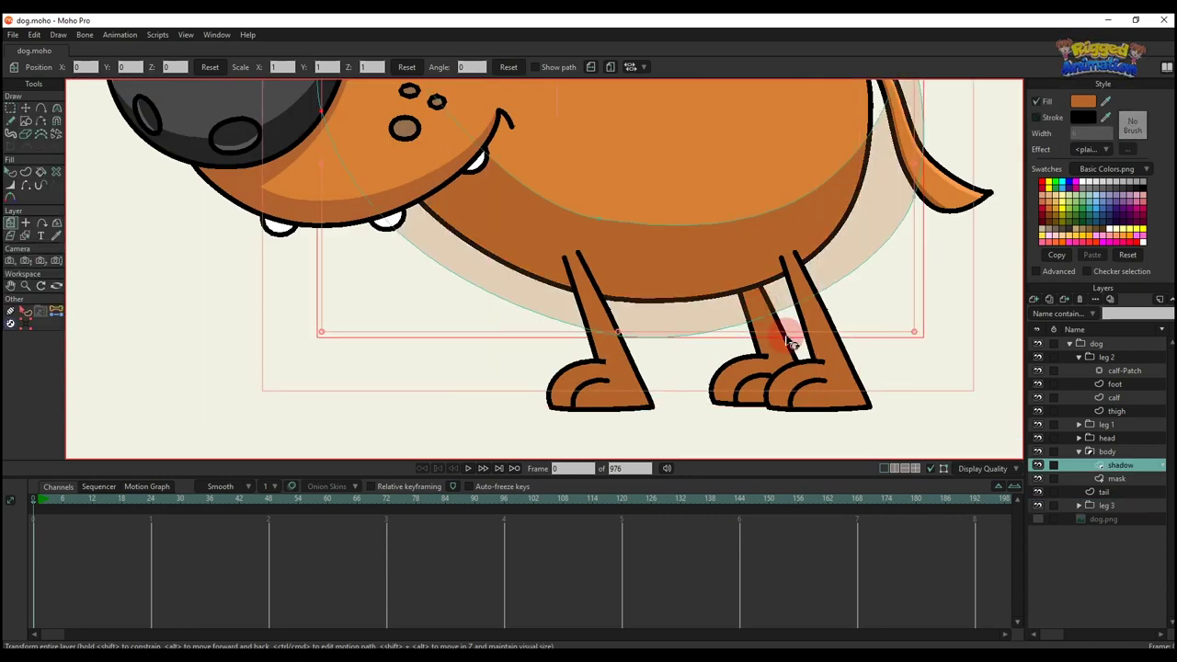
right_click(788, 337)
Copy all points of leg 3's thigh
left_click(1117, 558)
key("g")
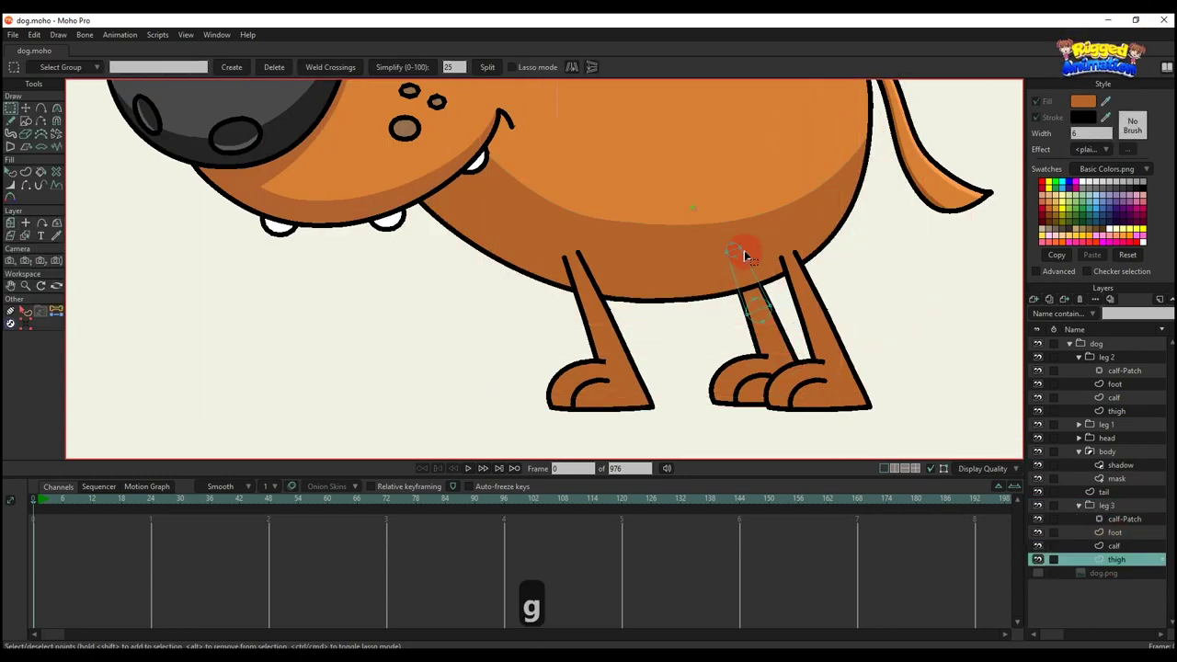
key("t")
key("ctrl+c")
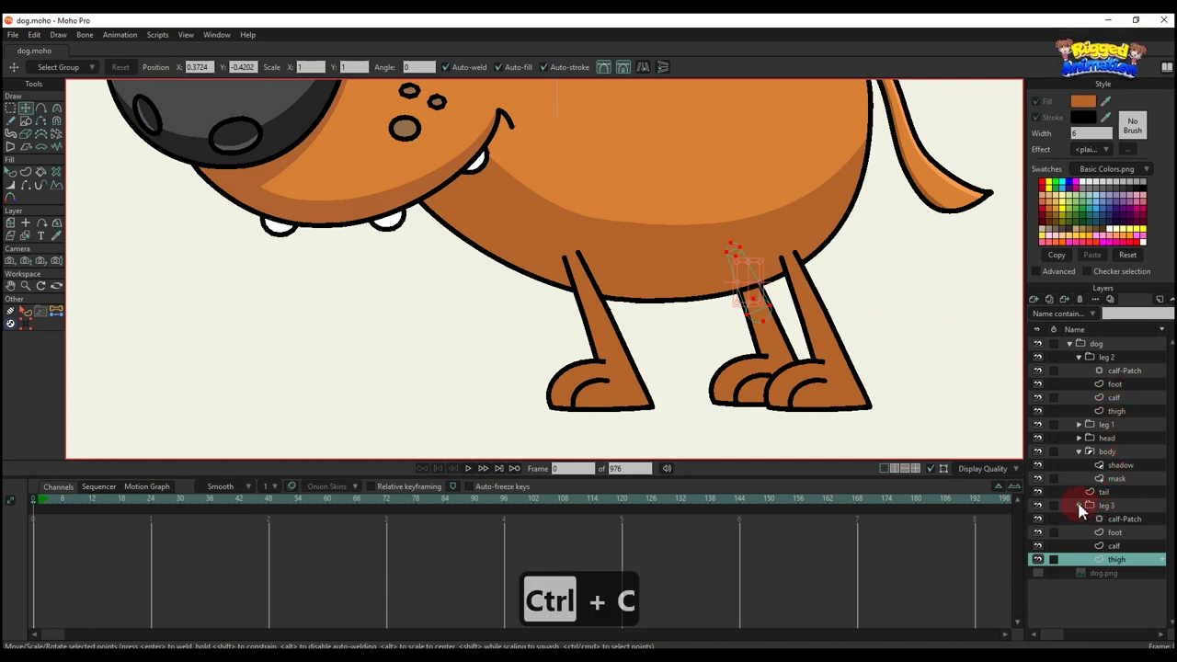
Collapse the leg 3 group and add a new vector layer directly above the dog.png reference image
left_click(1082, 507)
left_click(1103, 519)
left_click(1048, 301)
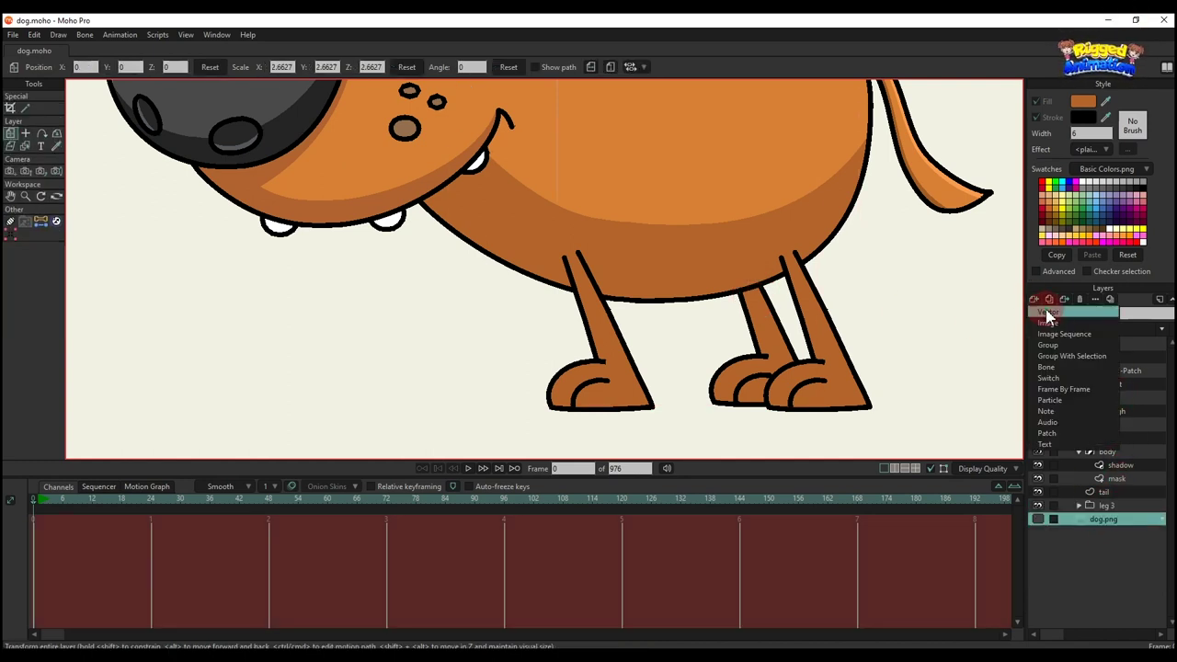
left_click(1049, 312)
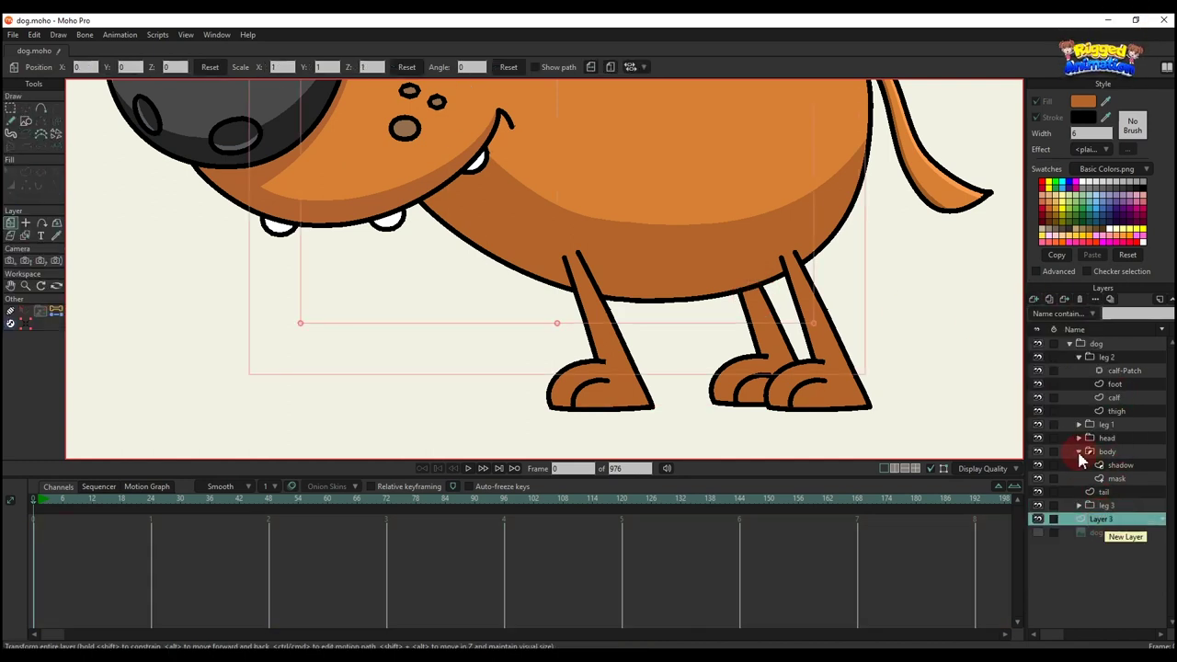
Collapse the body group, wrap the new vector layer in a group named leg 4, and rename the vector layer thigh
left_click(1080, 453)
right_click(1106, 479)
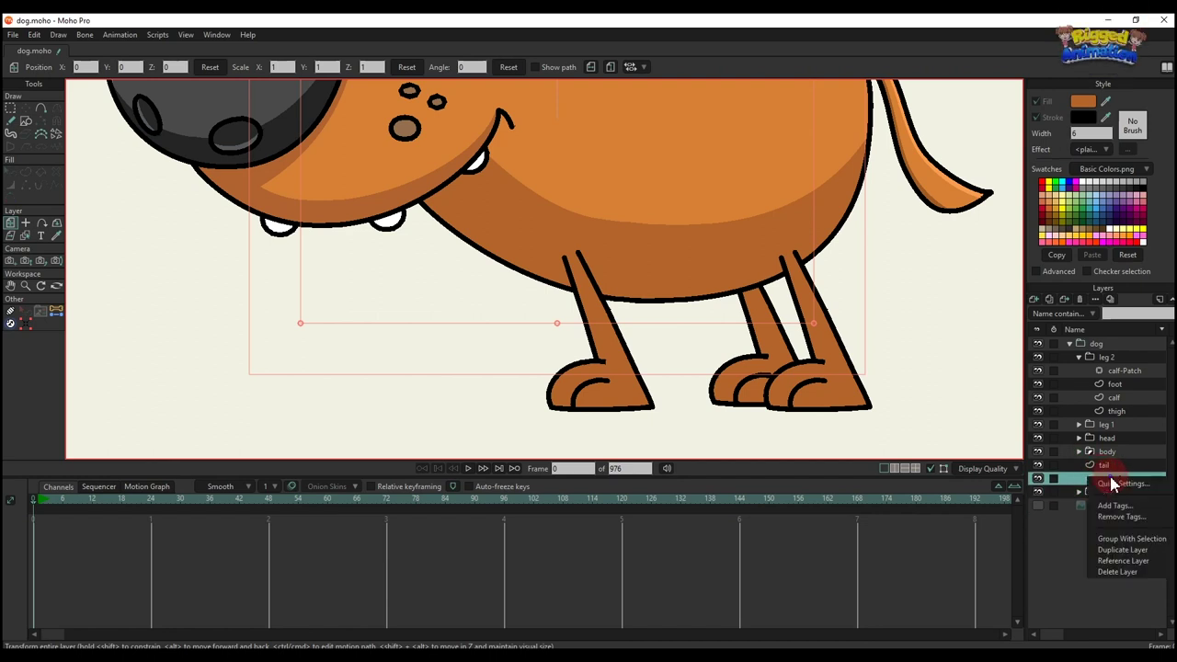
left_click(1130, 539)
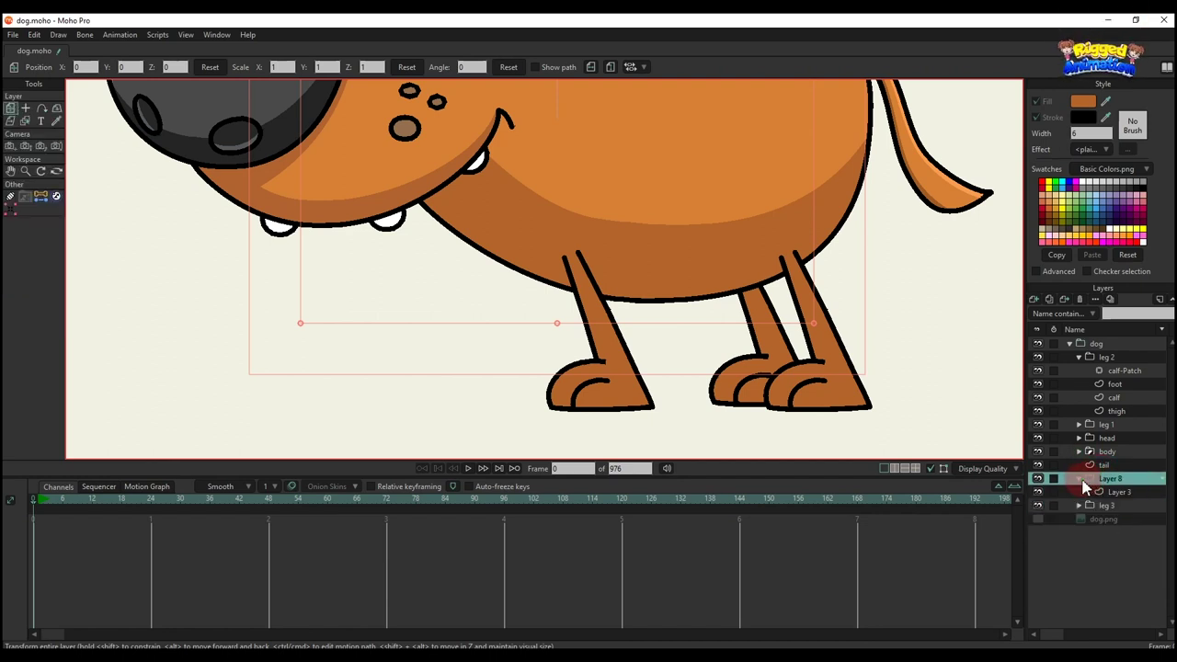
double_click(1113, 479)
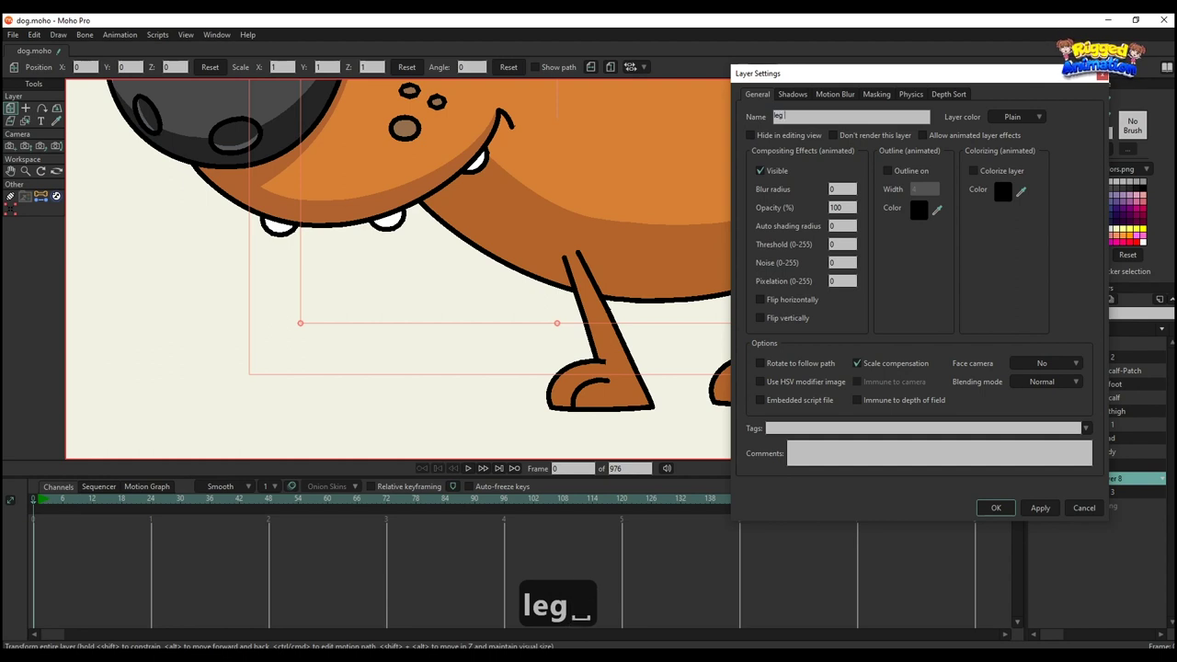
type("leg 4")
key("Return")
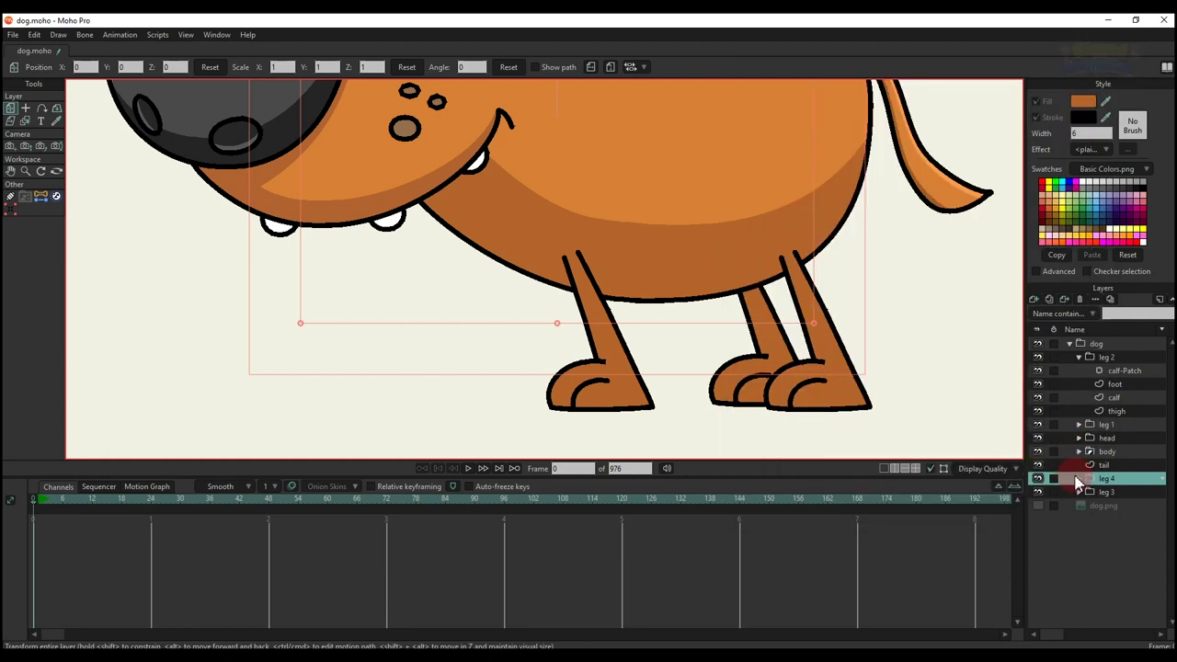
double_click(1120, 493)
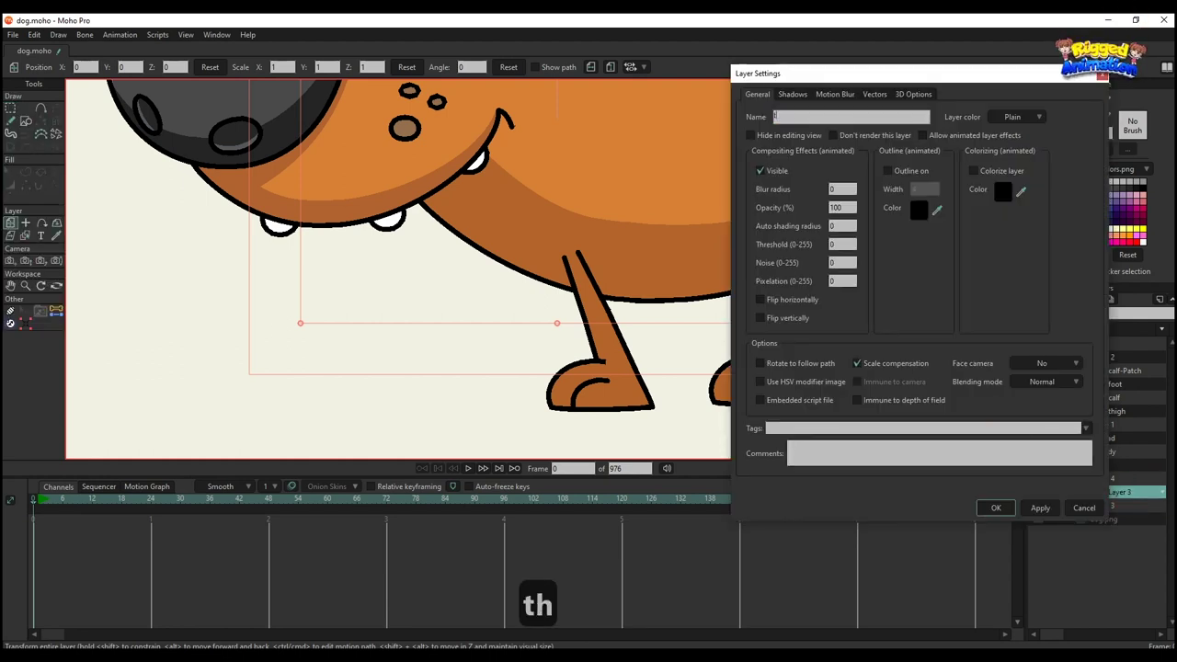
key("Return")
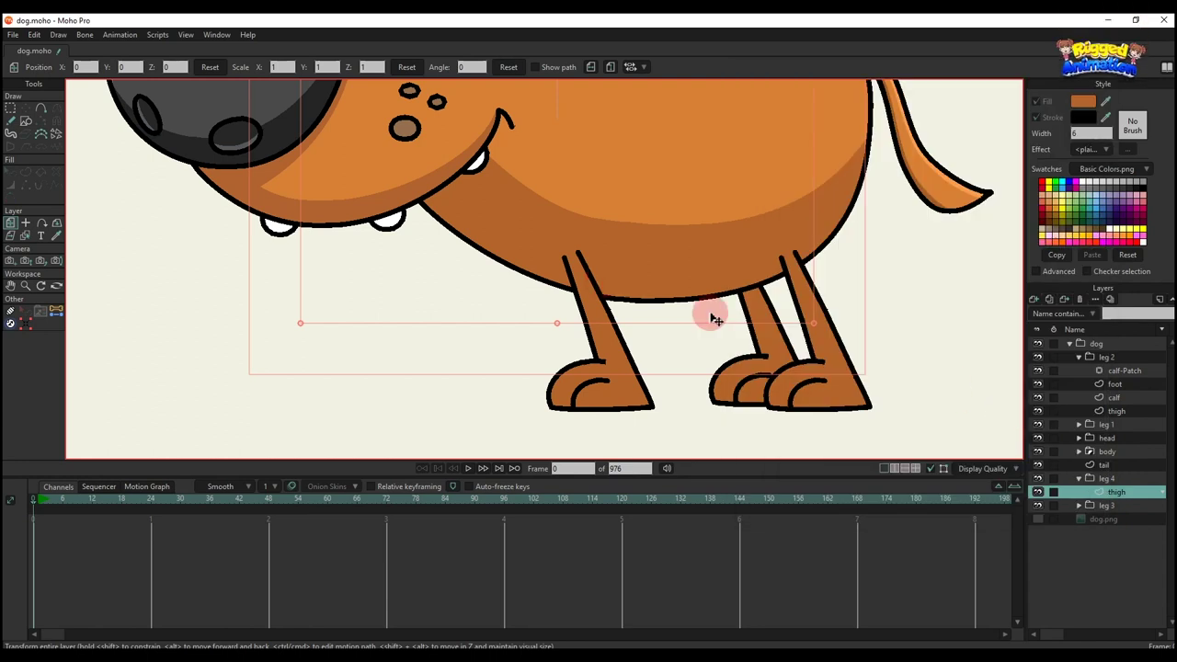
Paste the copied thigh into leg 4's thigh layer and position it behind the front leg at X -0.0163, Y -0.4202
key("ctrl+v")
scroll(759, 303, "up", 2)
left_click_drag(748, 297, 478, 274)
scroll(478, 274, "down", 2)
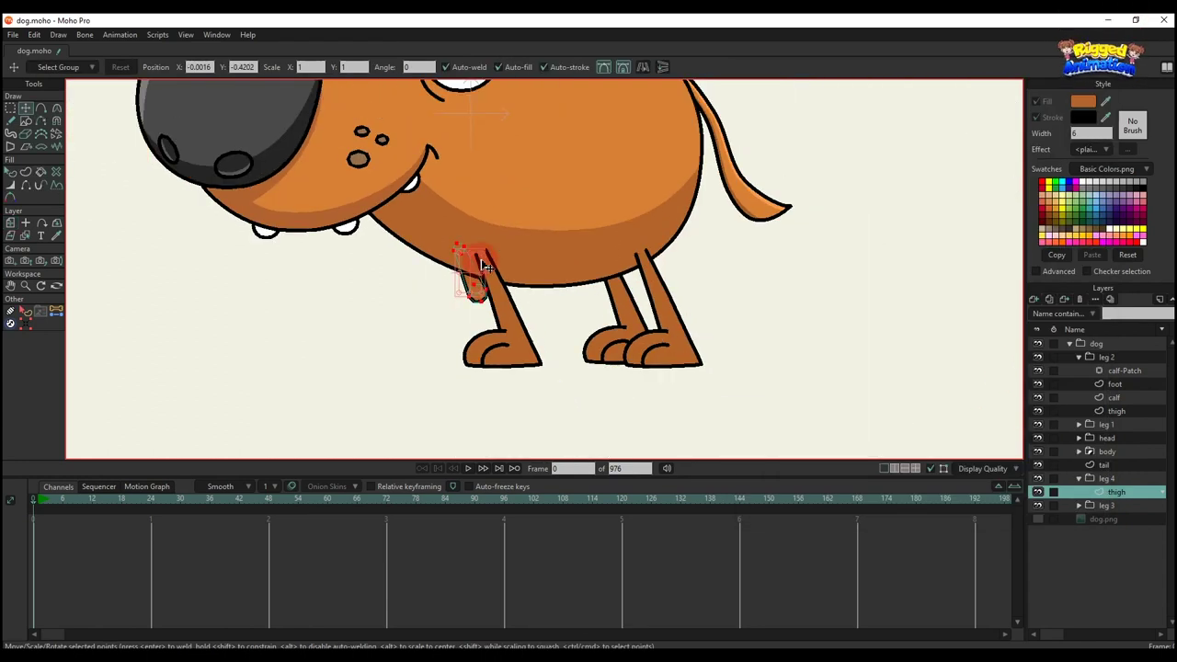
scroll(462, 267, "up", 2)
left_click_drag(473, 280, 465, 279)
scroll(466, 278, "down", 2)
Copy all points of leg 3's calf
left_click_drag(542, 294, 637, 304)
scroll(636, 316, "up", 2)
scroll(759, 308, "up", 1)
left_click(789, 313)
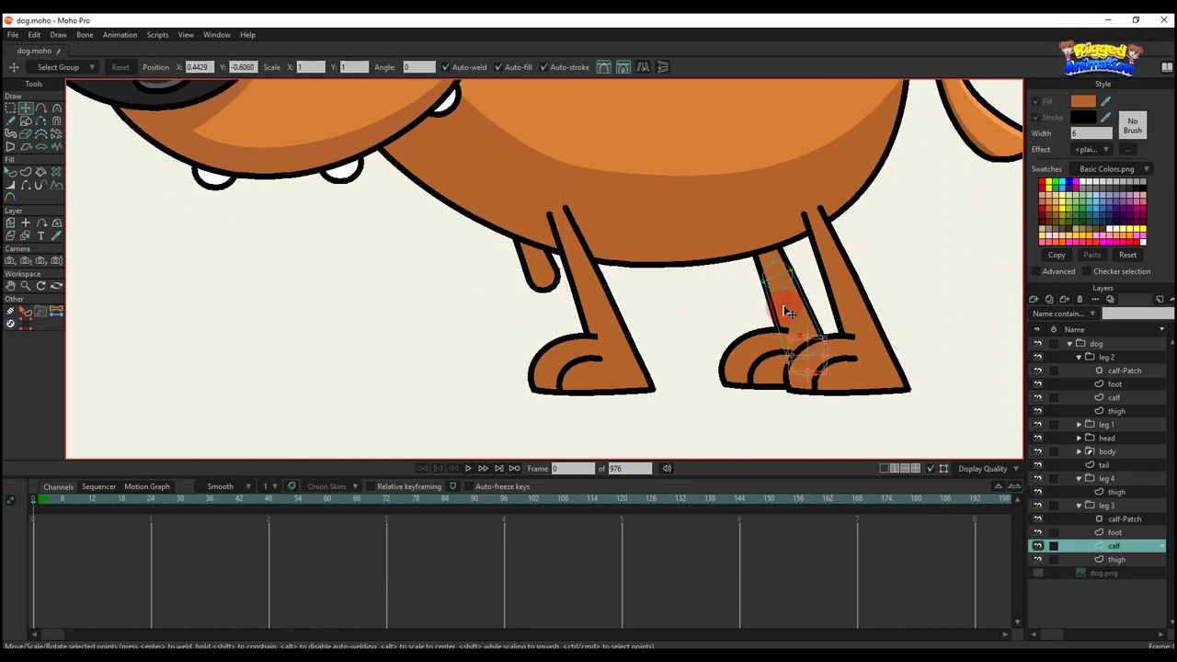
key("g")
key("ctrl+c")
Add a vector layer named calf above leg 4's thigh and place the pasted calf in it at X 0.0341, Y -0.5451
right_click(553, 281, "alt")
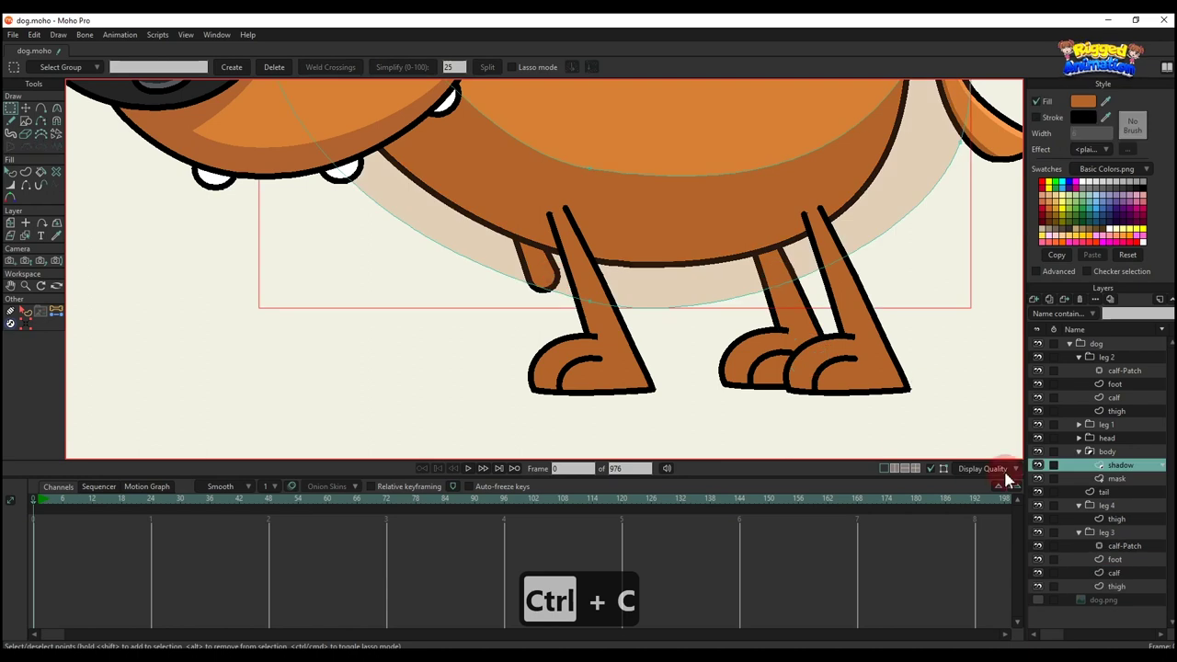
left_click(542, 294, "ctrl+alt")
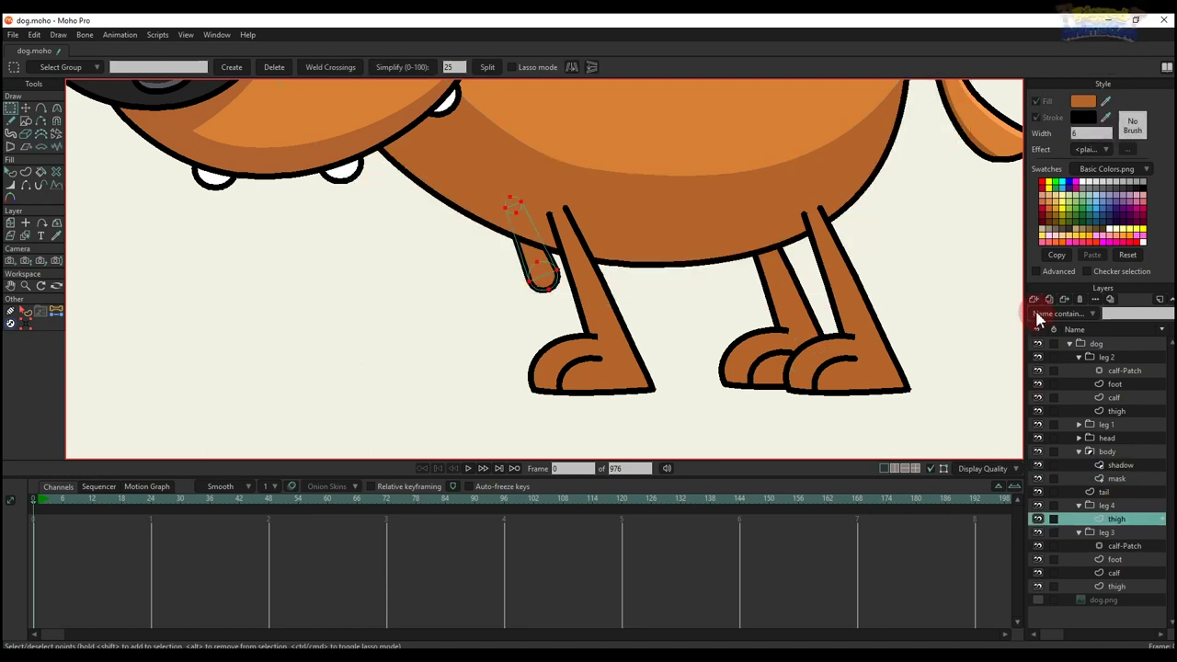
left_click(1037, 301)
double_click(1124, 520)
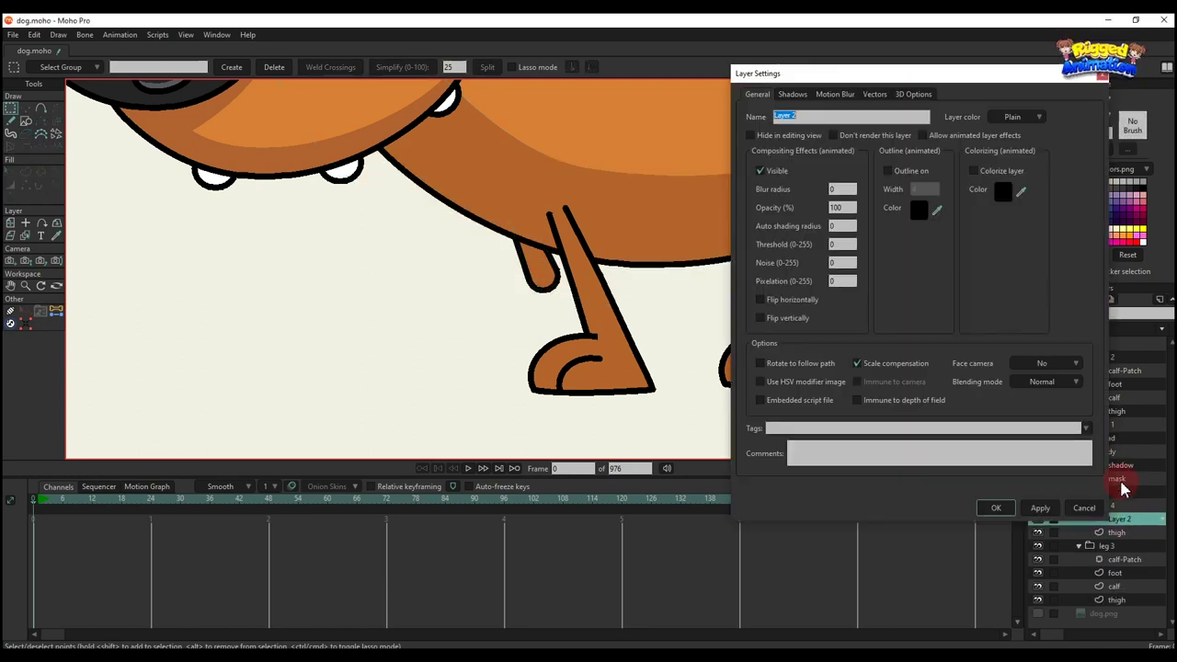
type("calf")
key("Return")
key("ctrl+v")
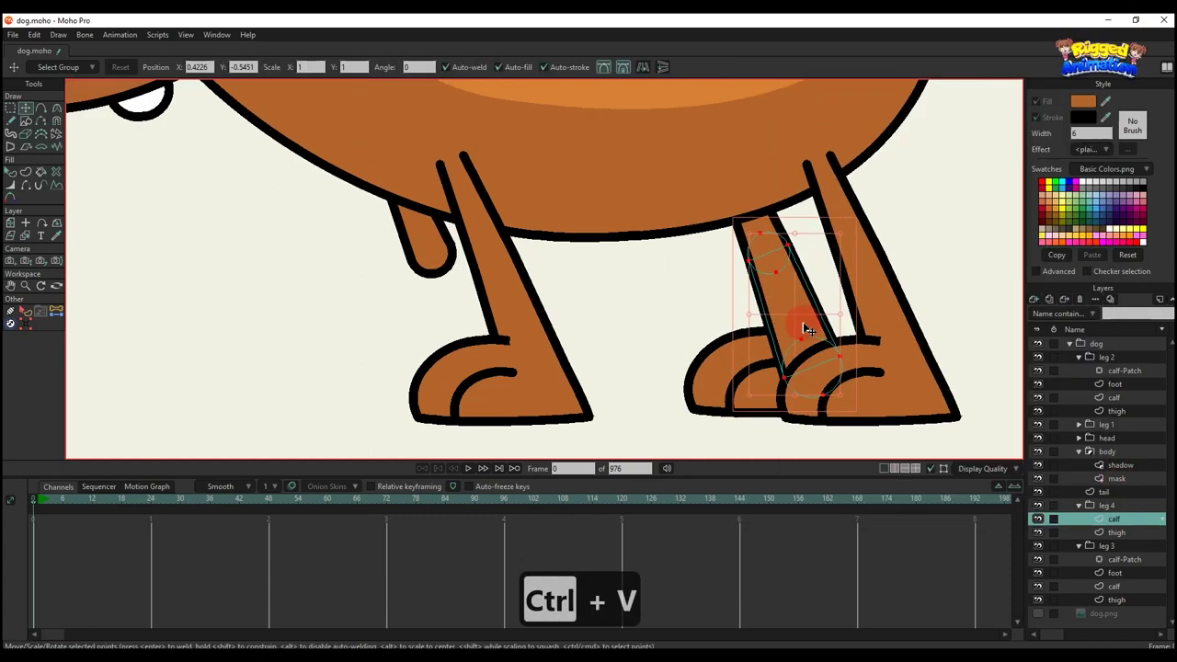
left_click_drag(561, 323, 455, 320)
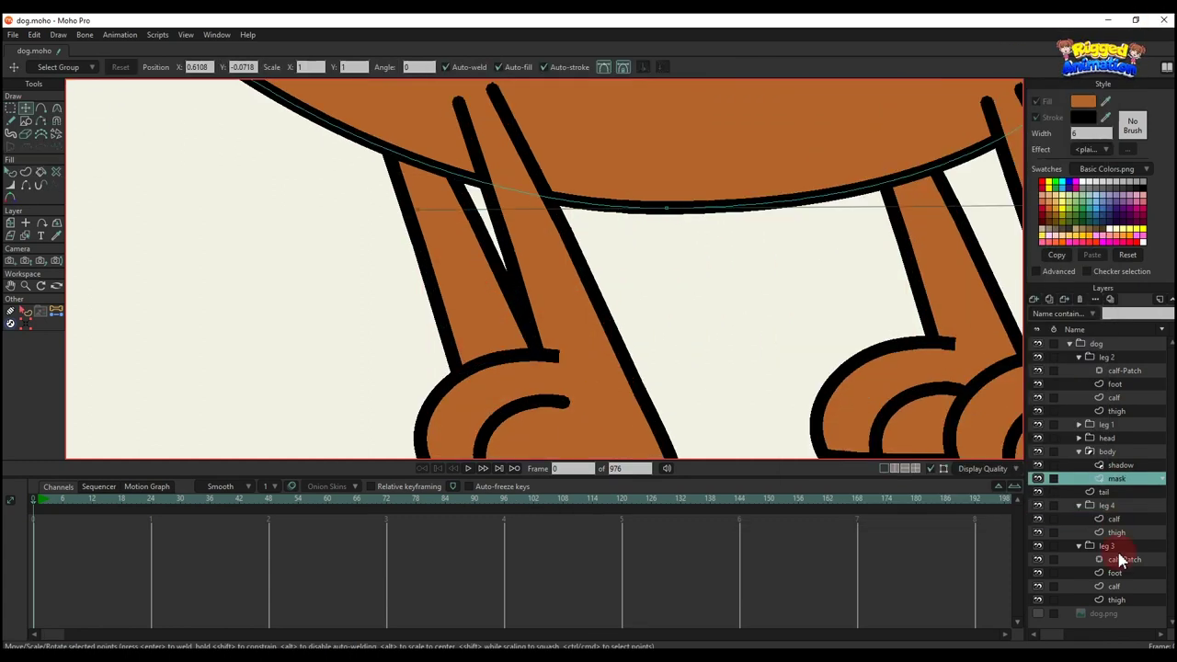
Copy the knee circle points from leg 4's thigh
left_click(1118, 600)
left_click(1116, 532)
scroll(475, 200, "up", 2)
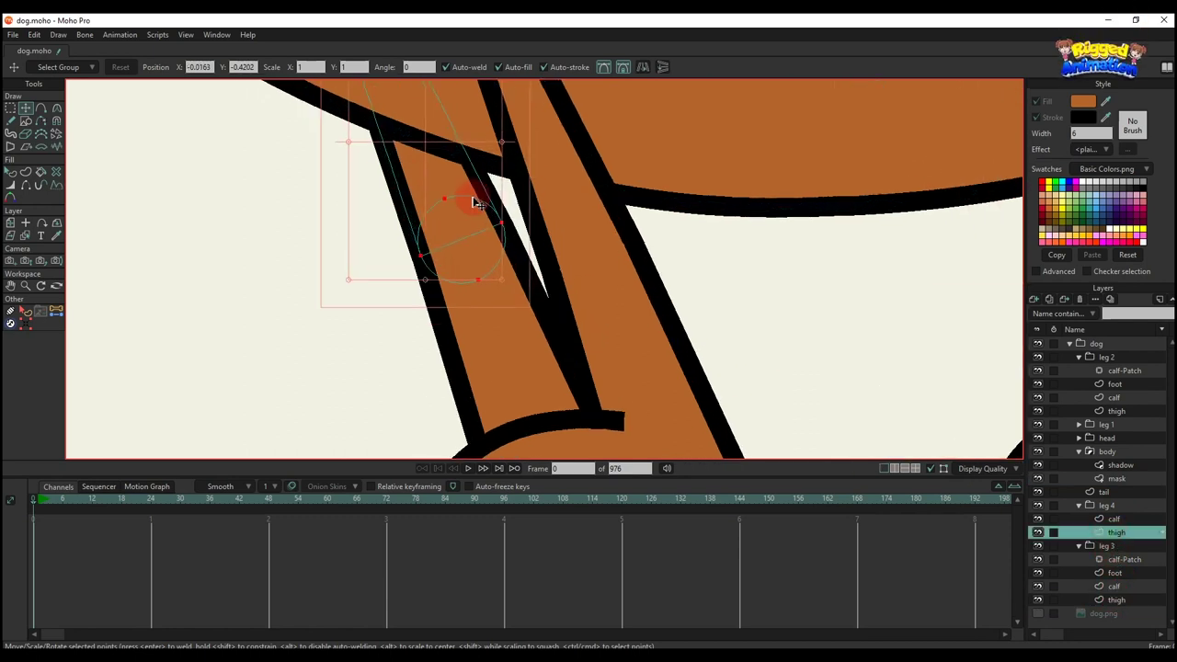
key("ctrl+c")
left_click(1115, 519)
Replace the knee circle in leg 4's calf layer with the circle copied from the thigh
left_click(316, 190)
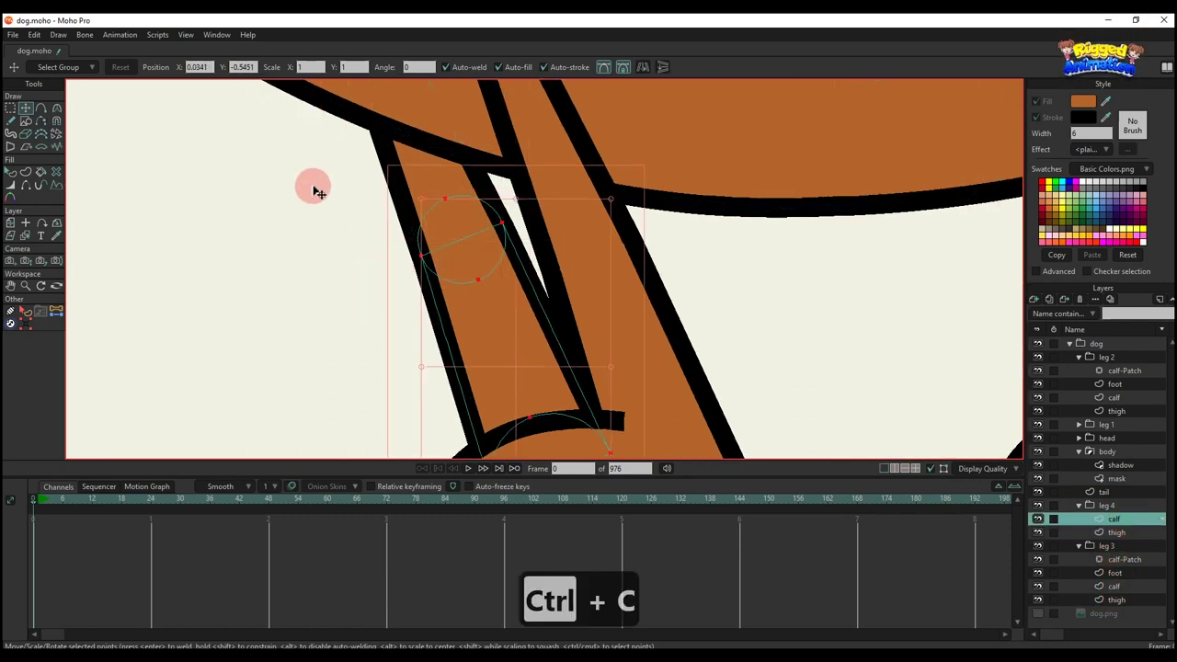
key("ctrl+v")
key("ctrl+z")
key("ctrl+z")
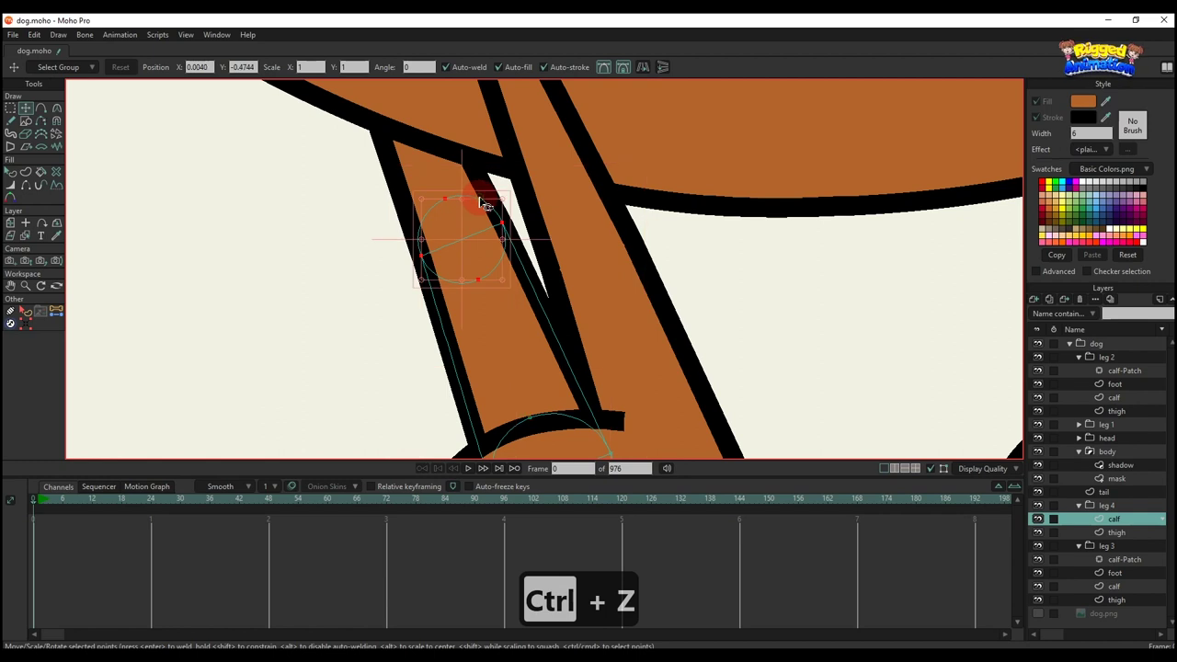
key("BackSpace")
key("ctrl+v")
Align the calf's left knee point exactly with the pasted circle's left point at X -0.0187, Y -0.4837
scroll(429, 249, "up", 6)
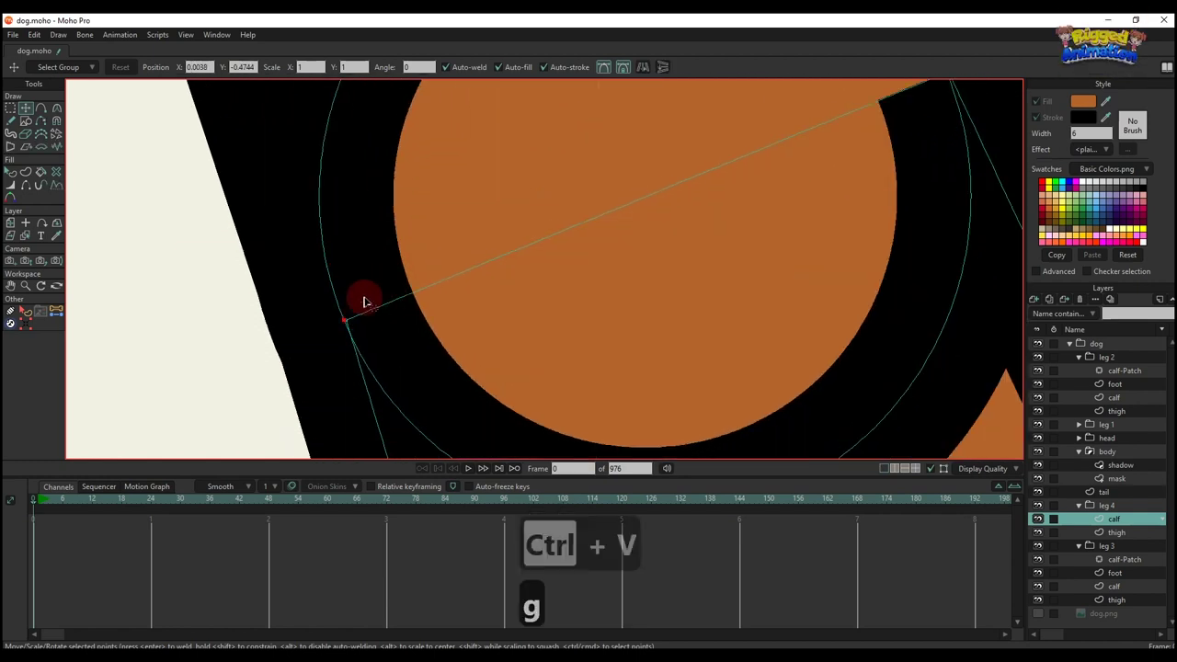
key("g")
left_click(25, 324)
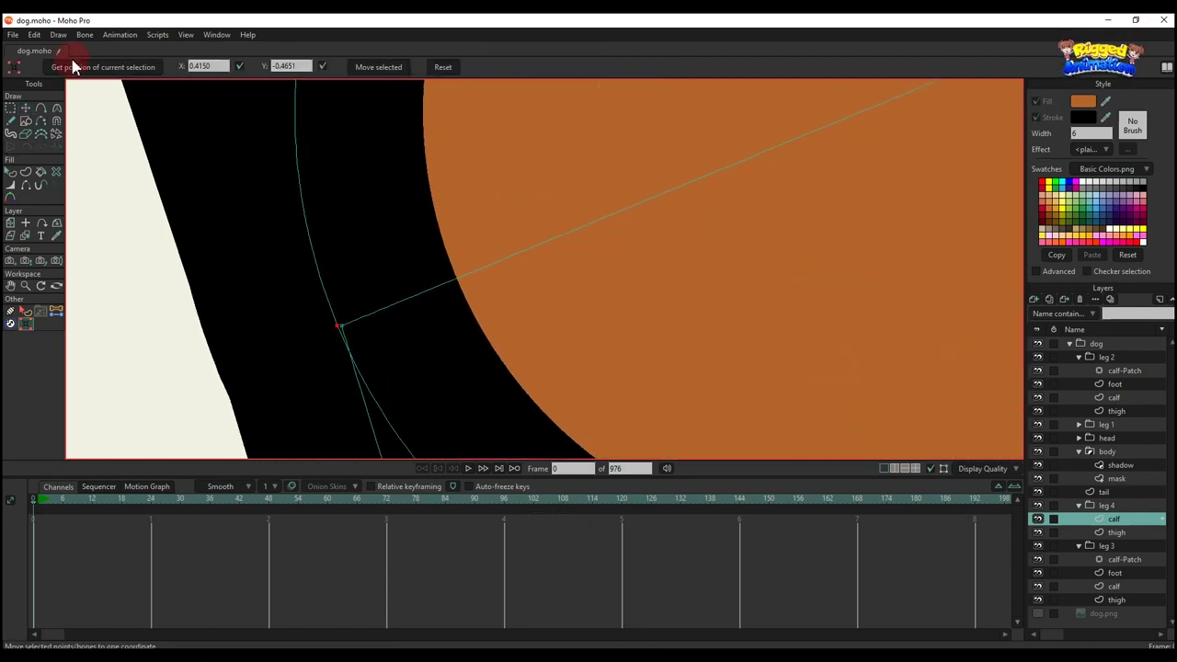
left_click(78, 67)
scroll(349, 385, "up", 2)
left_click(338, 299)
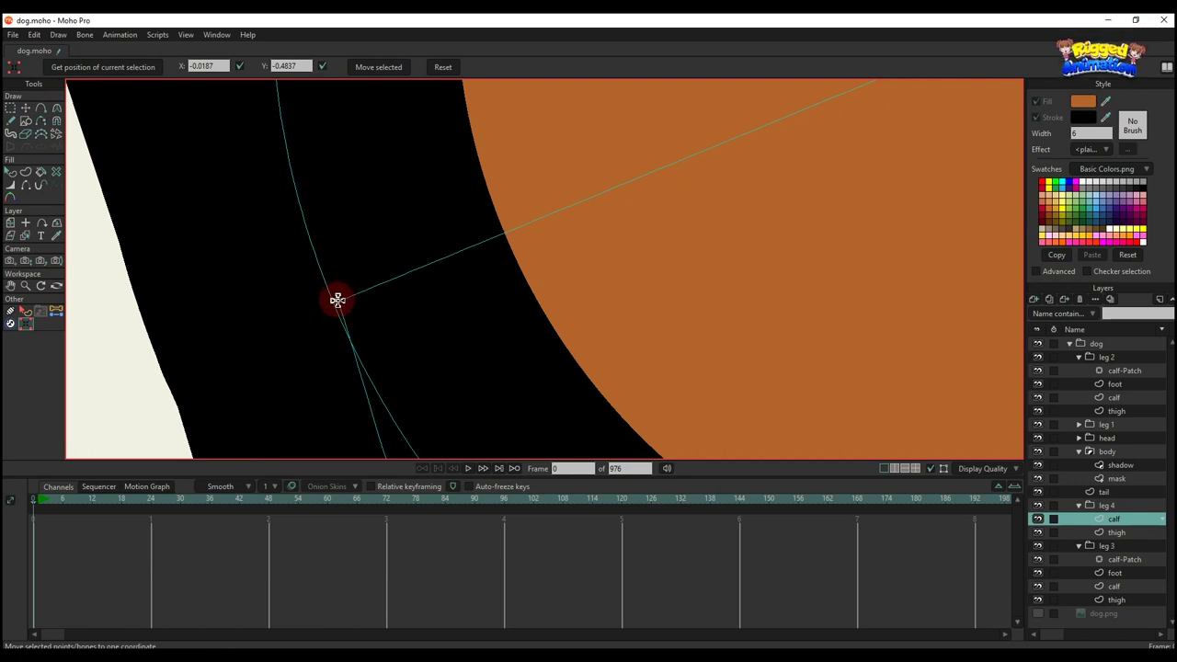
left_click(365, 70)
Align the calf's right knee point exactly with the pasted circle's right point at X 0.0264, Y -0.4651
scroll(581, 171, "down", 3)
scroll(680, 111, "up", 5)
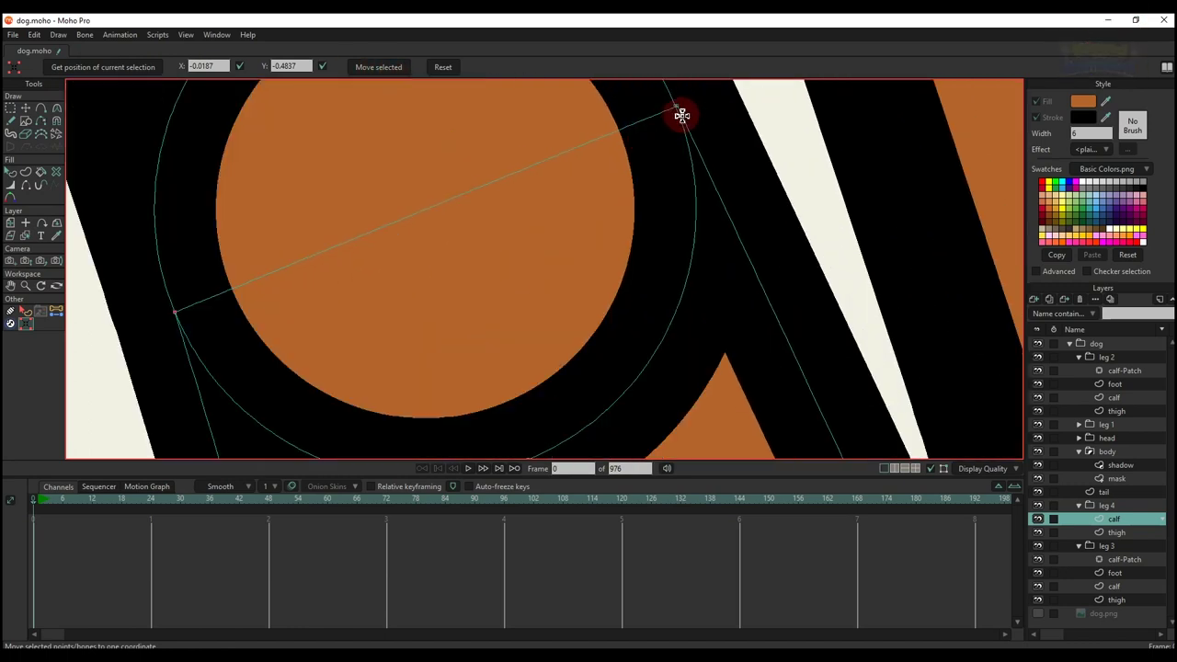
scroll(667, 100, "up", 4)
left_click_drag(671, 100, 651, 181)
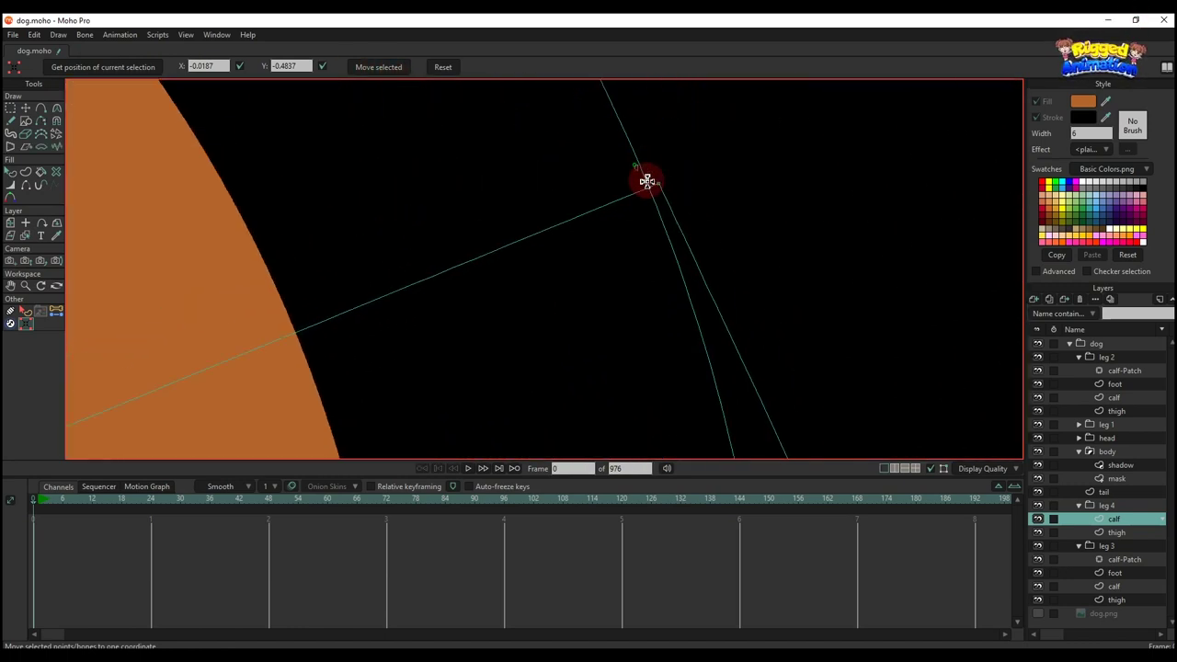
left_click(647, 182)
left_click(136, 67)
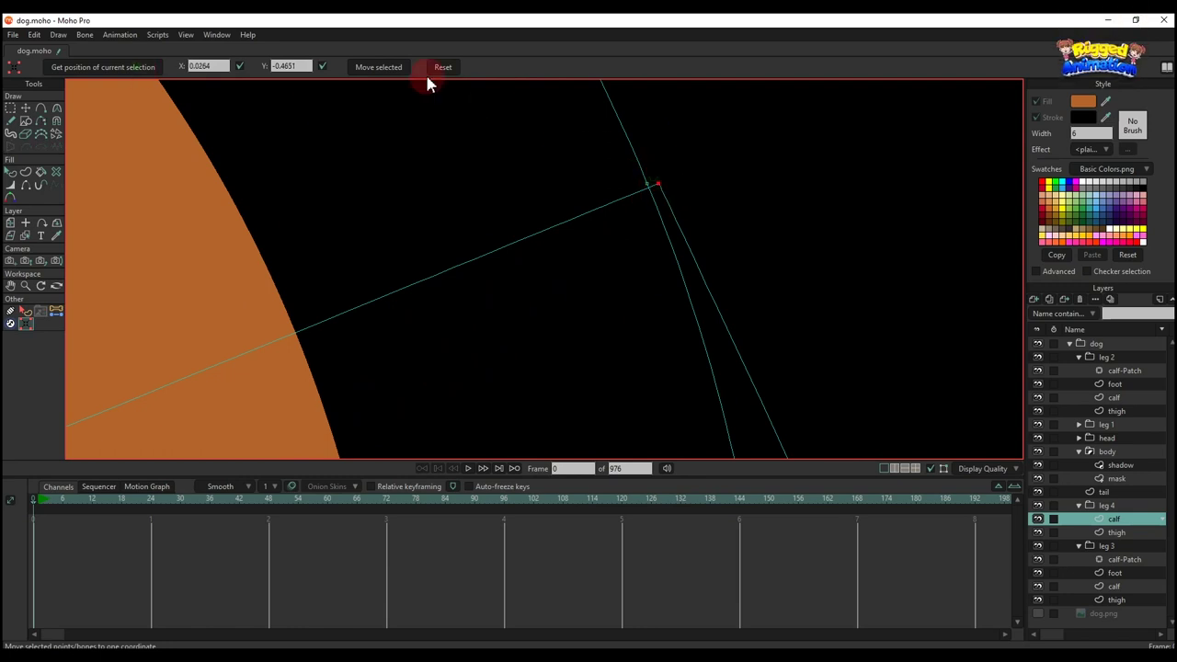
Turn off the fill and stroke of the pasted knee circle in leg 4's calf
scroll(642, 207, "down", 3)
scroll(649, 229, "down", 5)
key("q")
left_click(636, 284)
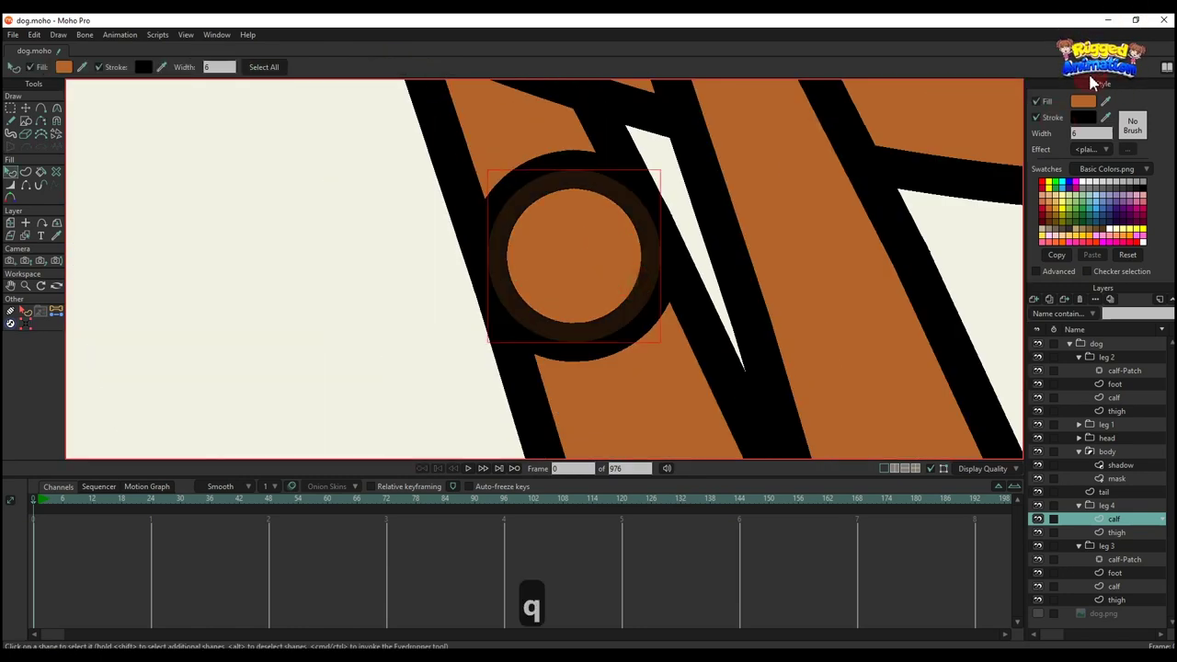
left_click(1037, 102)
left_click(1037, 119)
Copy all points of leg 3's foot
scroll(523, 316, "down", 6)
left_click_drag(545, 343, 544, 300)
key("g")
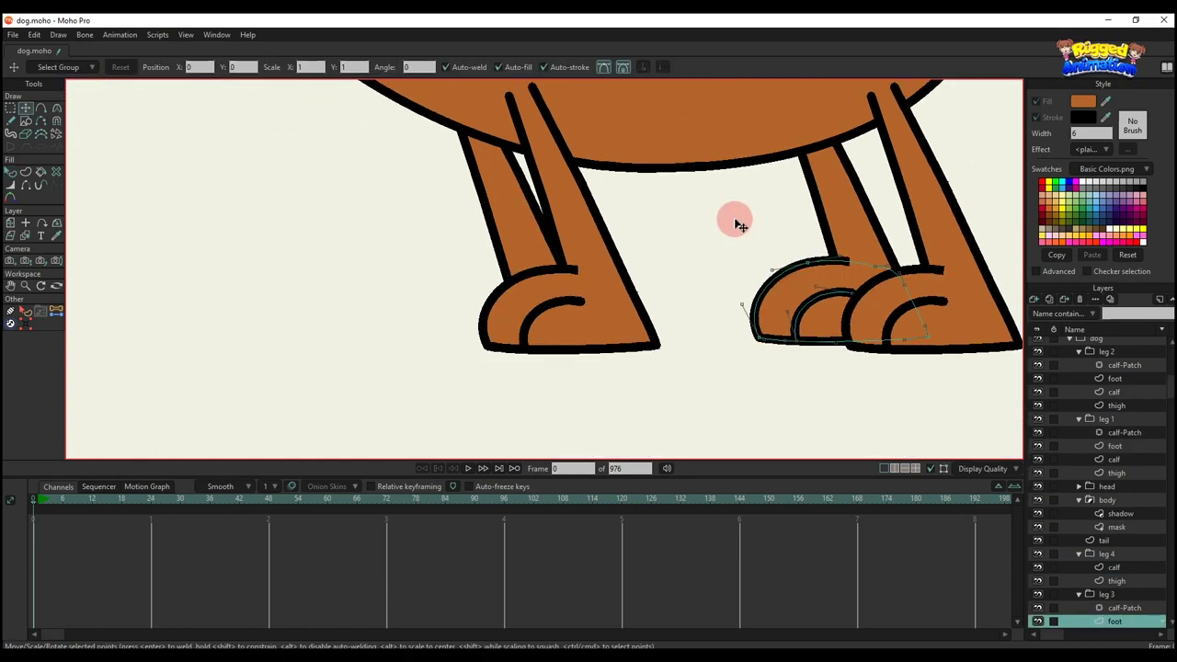
key("g")
left_click_drag(726, 220, 947, 379)
key("ctrl+c")
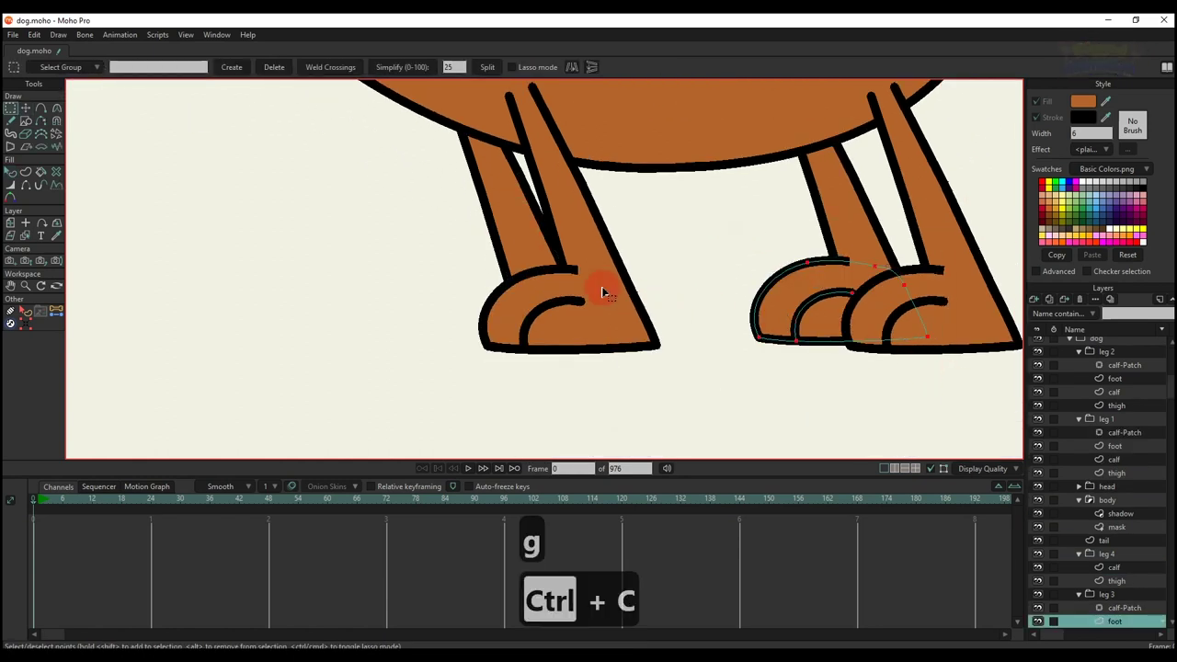
Add a vector layer named foot above leg 4's calf and place the pasted foot in it at X 0.0191, Y -0.6128
left_click(522, 246, "ctrl+alt")
left_click(1035, 300)
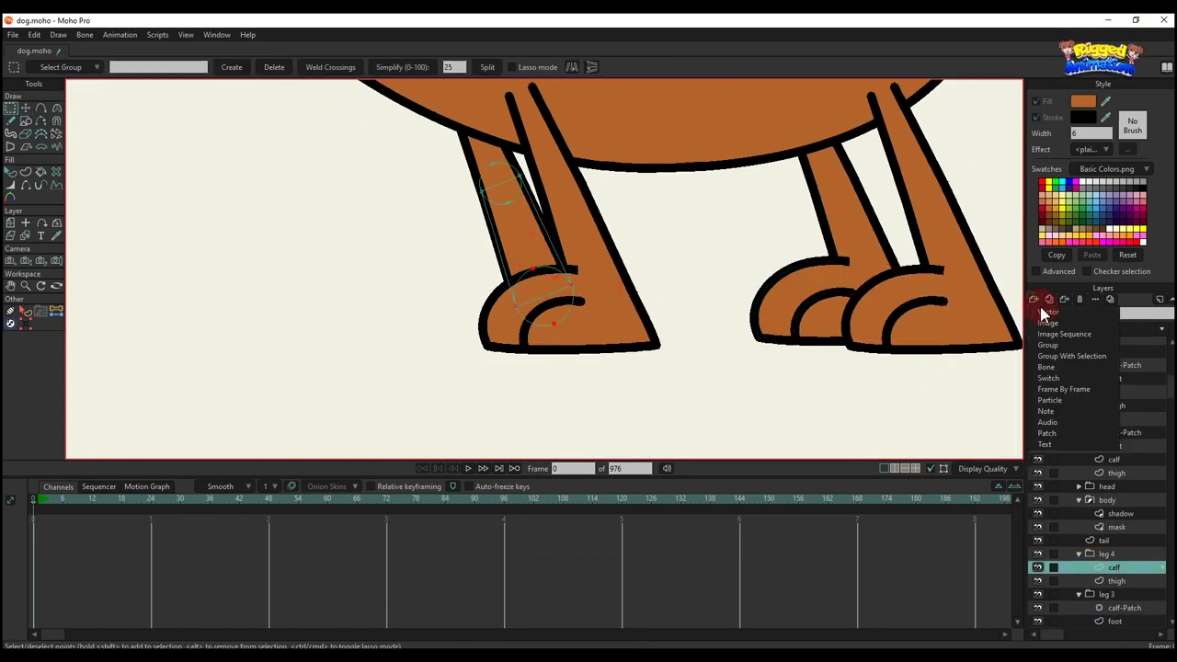
left_click(1045, 313)
double_click(1123, 568)
type("foot")
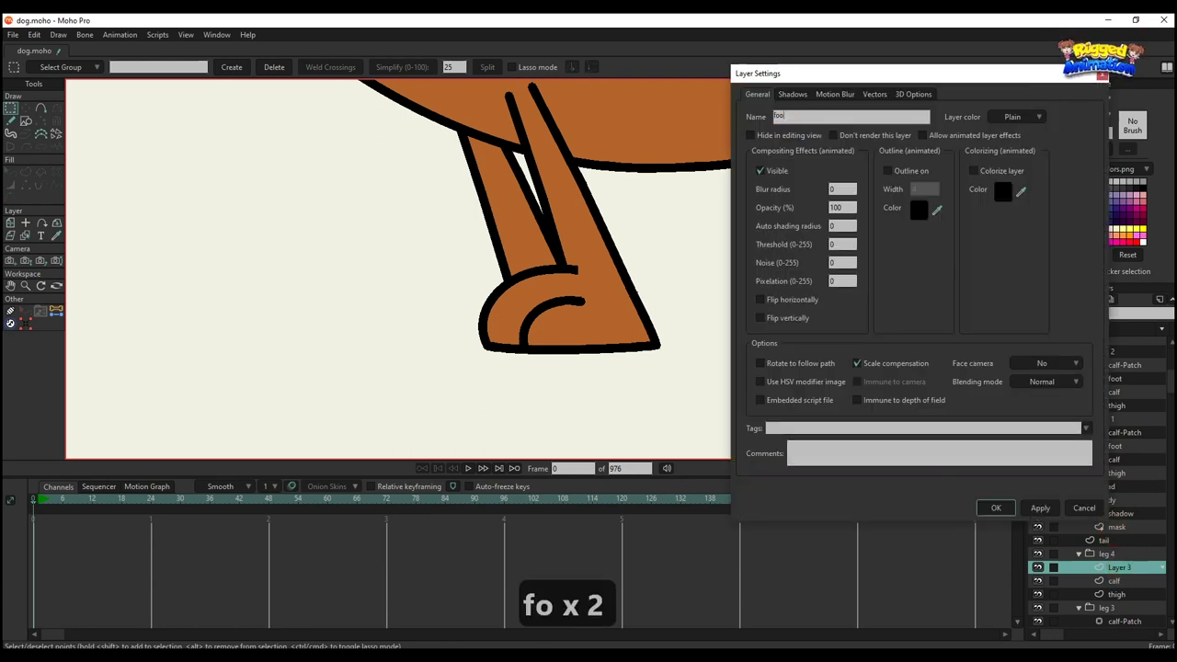
key("Return")
key("ctrl+v")
left_click_drag(830, 294, 515, 271)
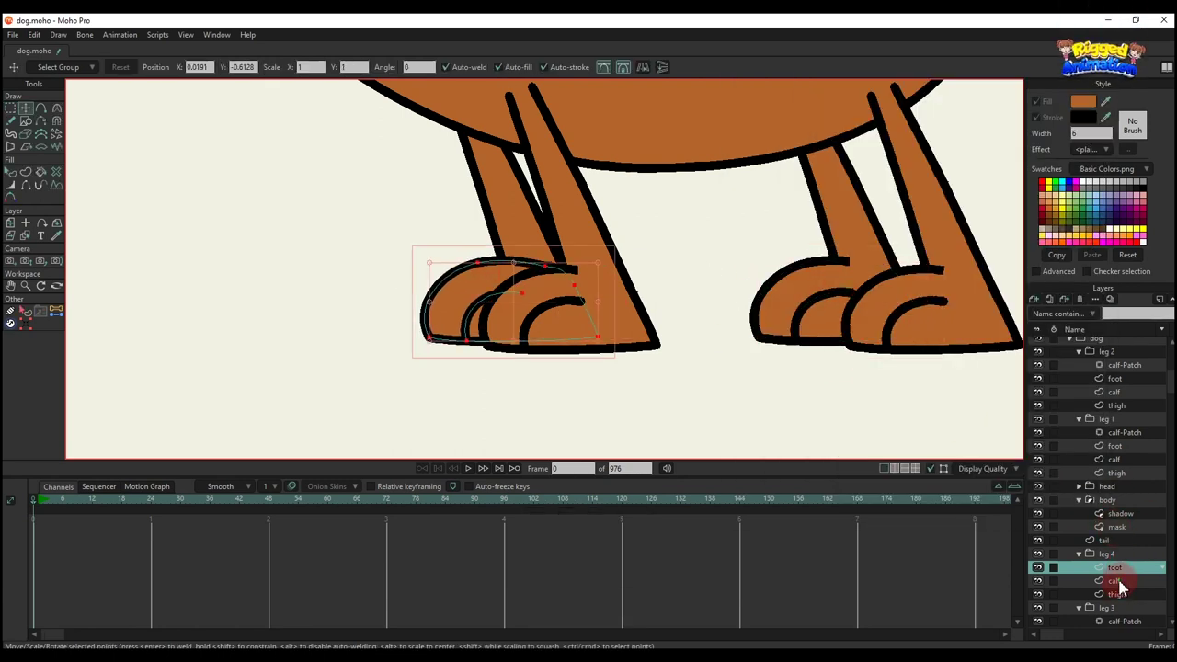
Copy the ankle circle from leg 4's calf and paste it into the foot layer as an alignment guide
left_click(1118, 581)
scroll(575, 240, "up", 2)
key("ctrl+c")
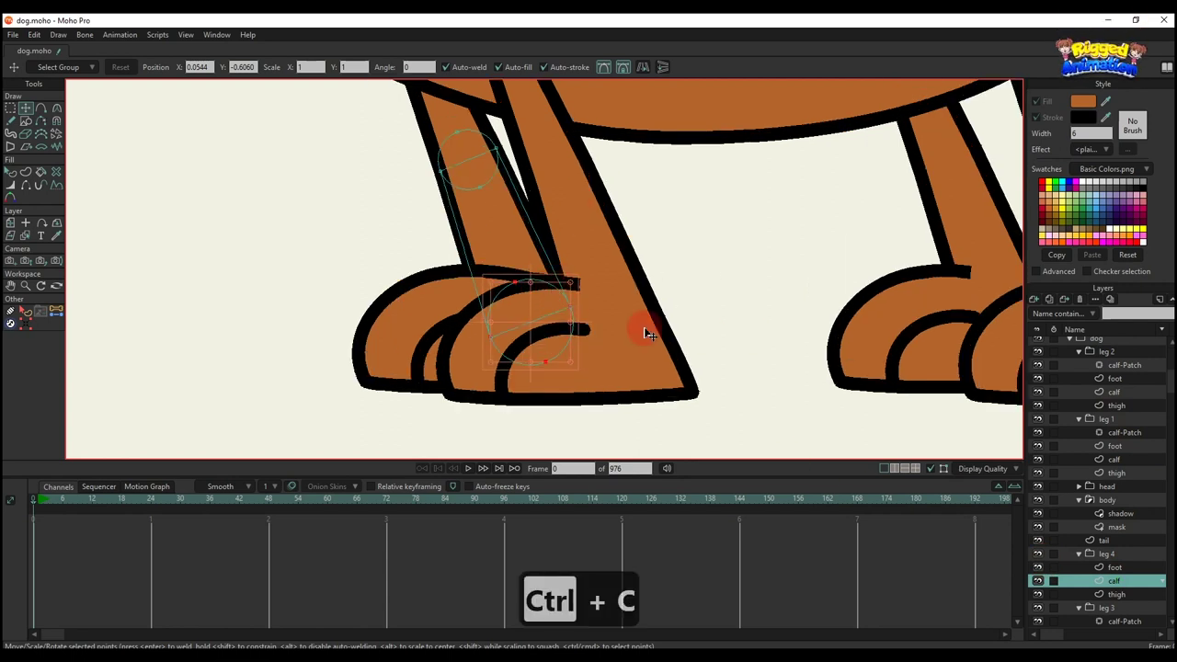
right_click(407, 299, "alt")
key("ctrl+v")
scroll(536, 320, "up", 4)
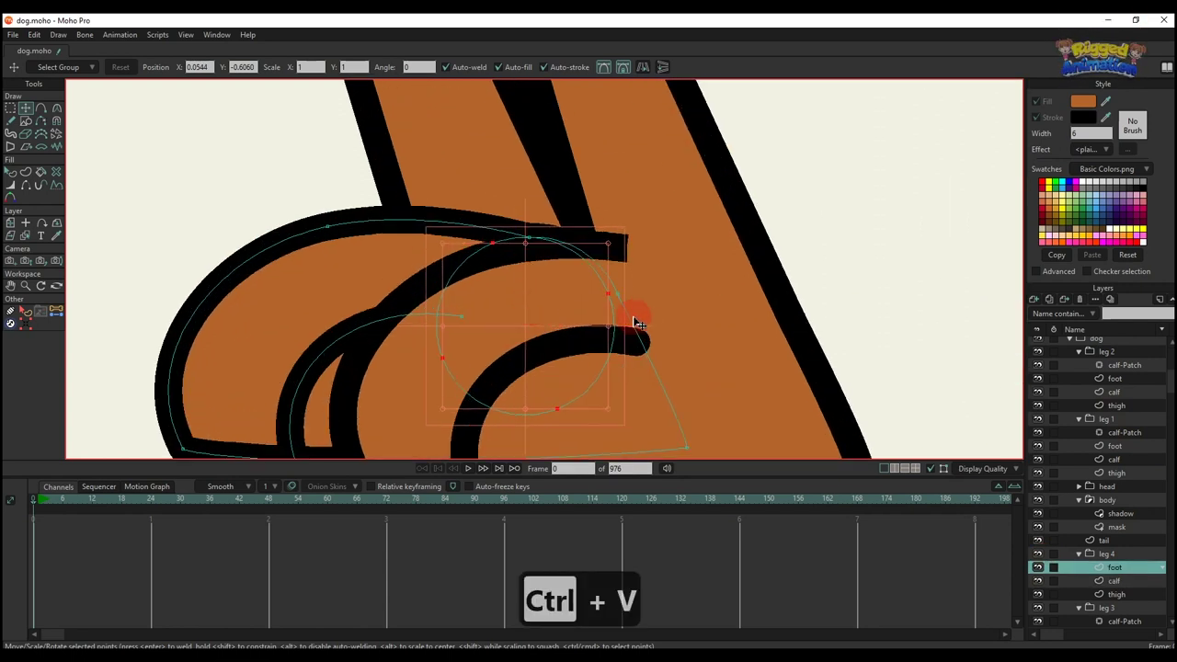
scroll(636, 326, "down", 4)
Move the foot to X 0.0156, Y -0.6128 to line up with the ankle circle, and delete the guide circle
key("g")
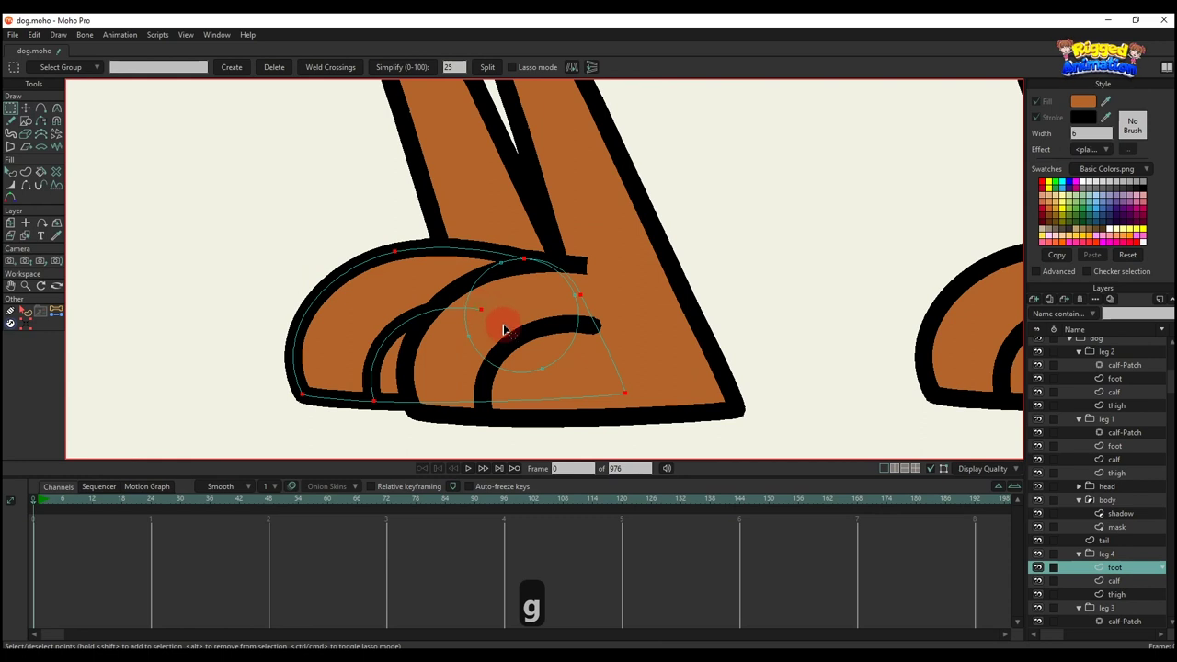
key("t")
scroll(432, 239, "up", 5)
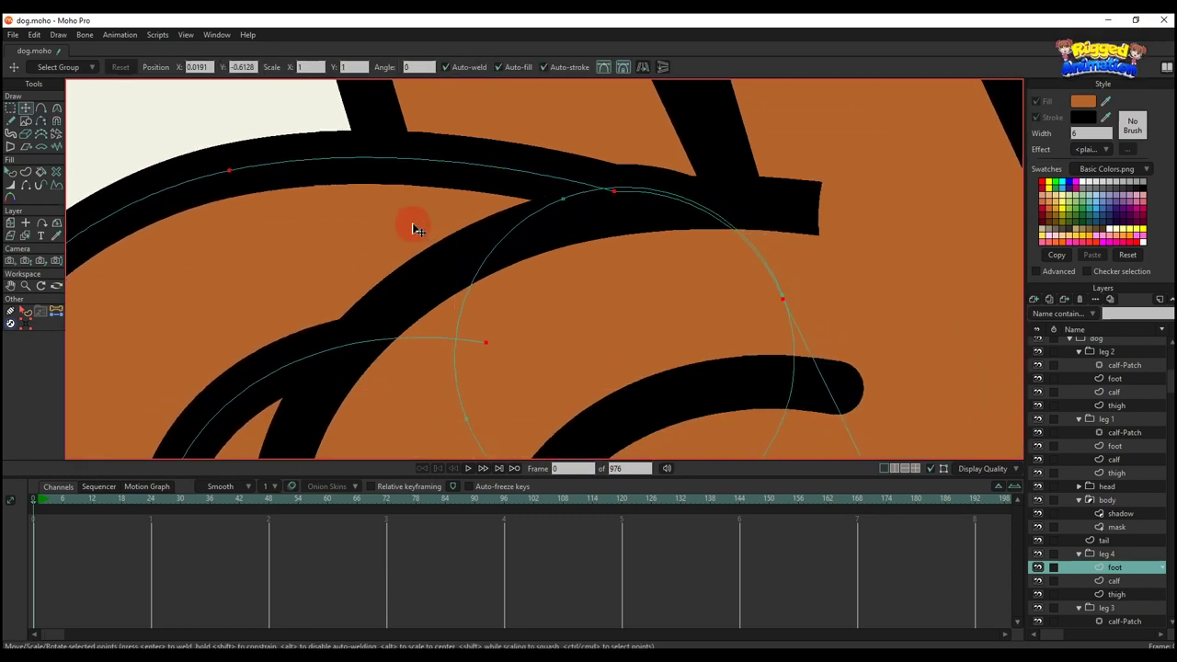
left_click_drag(417, 229, 413, 224)
scroll(484, 262, "down", 4)
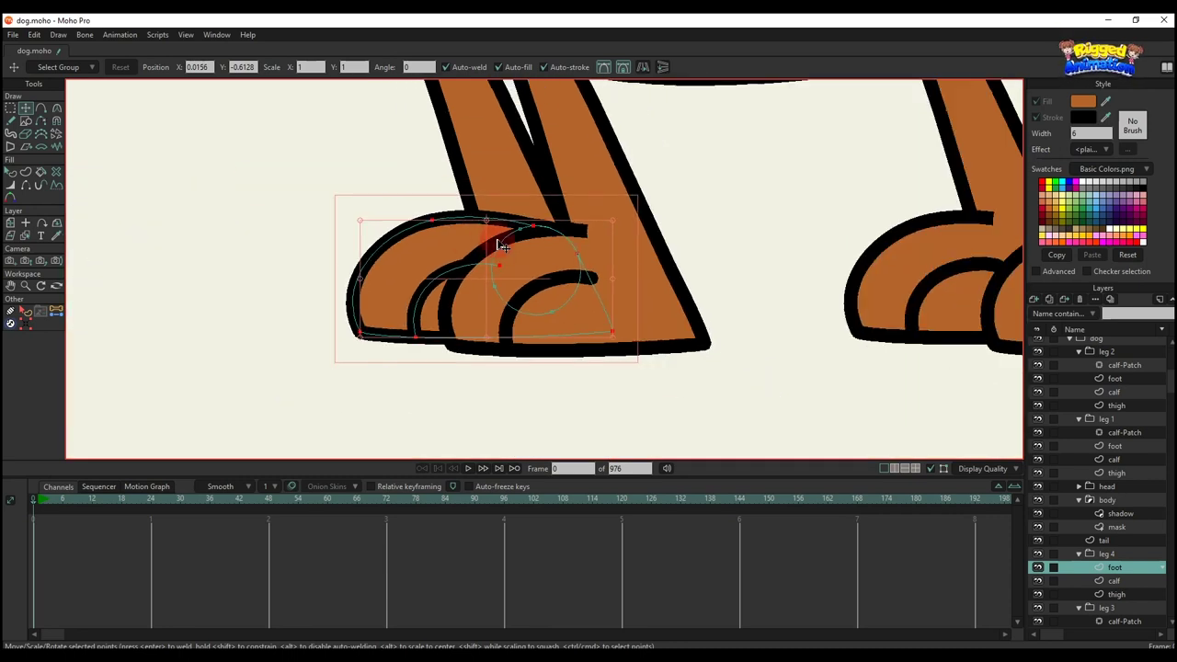
key("BackSpace")
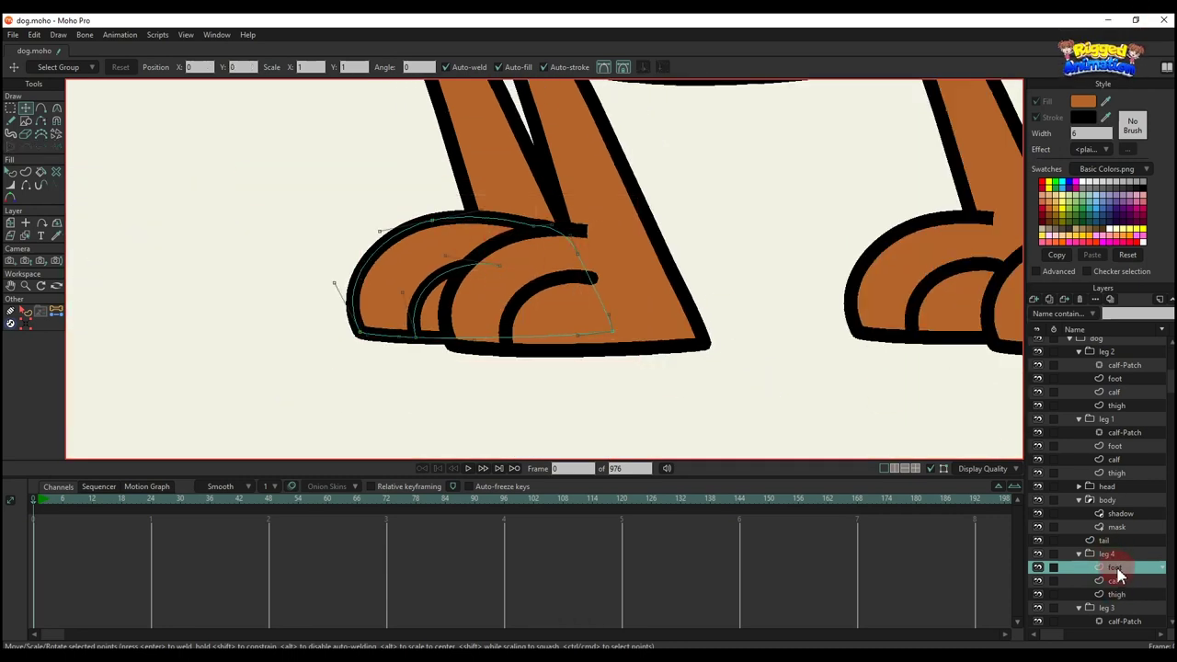
Add a patch layer targeting the calf in leg 4 and place it above the foot layer
left_click(1116, 582)
left_click(1034, 299)
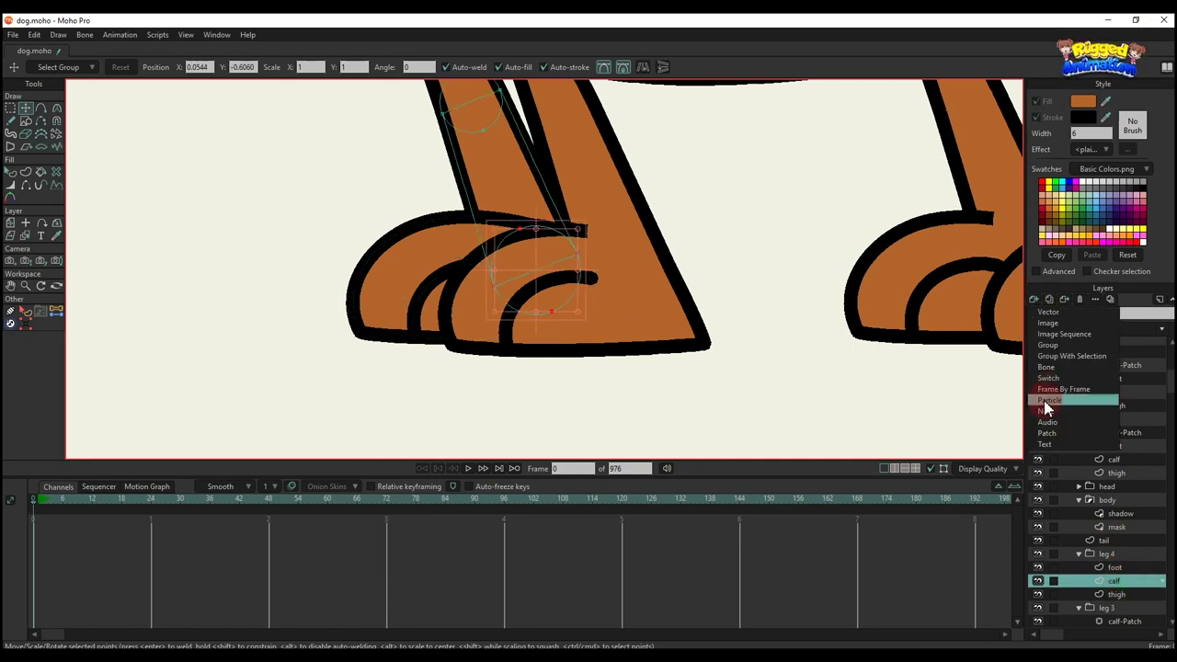
left_click(817, 302)
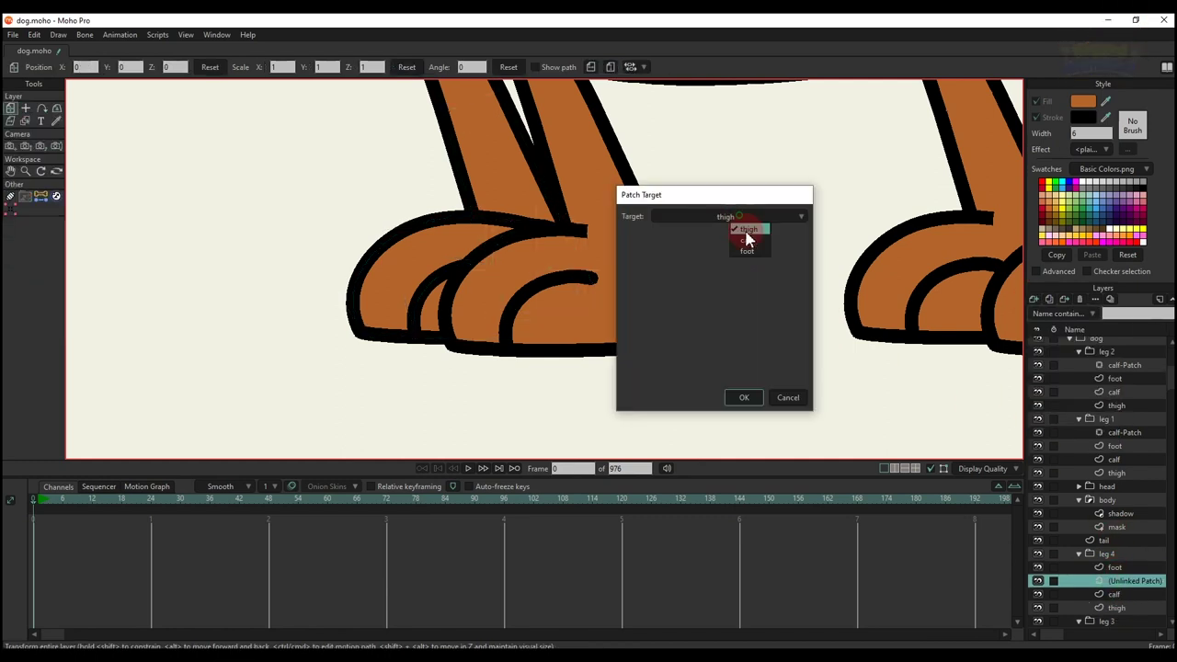
left_click(747, 398)
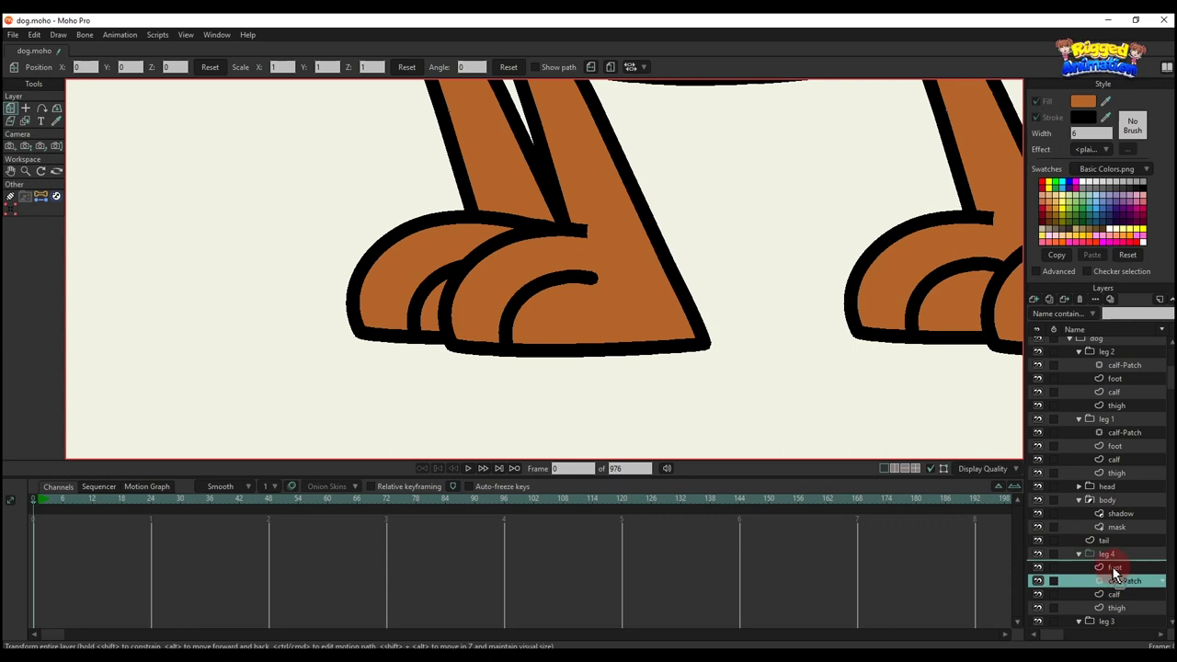
left_click_drag(1116, 572, 1116, 566)
Scale leg 4's calf patch to 0.3102 and position it over the ankle at X 0.0662, Y -0.5655
scroll(478, 224, "down", 5)
key("m")
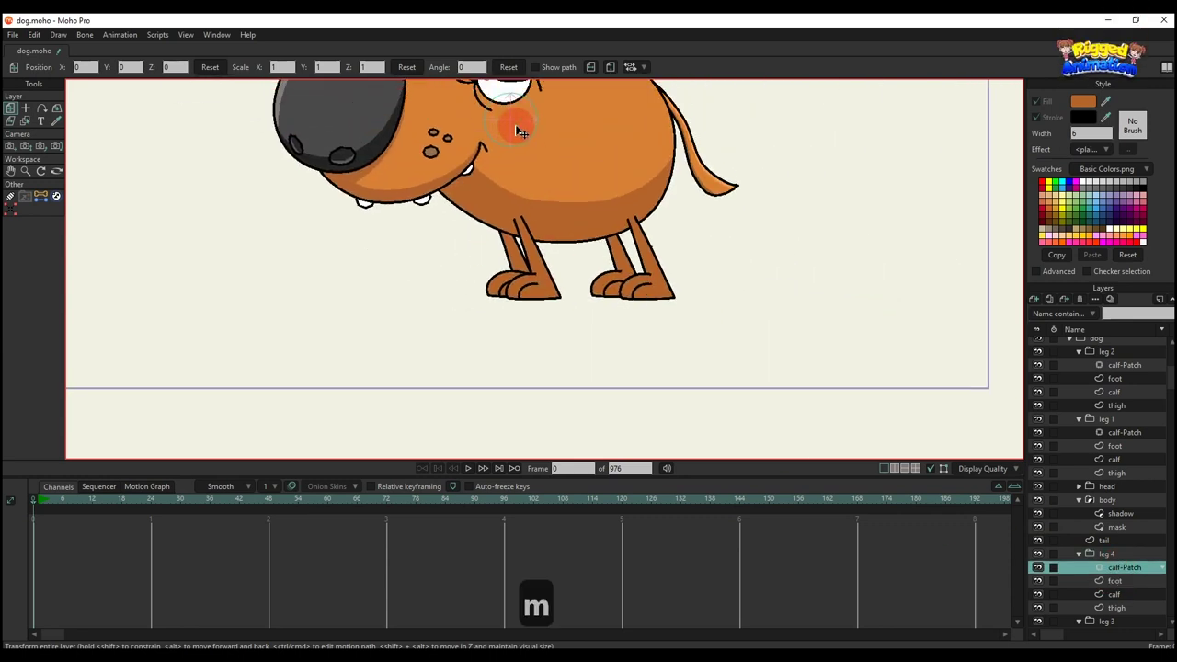
scroll(543, 268, "up", 5)
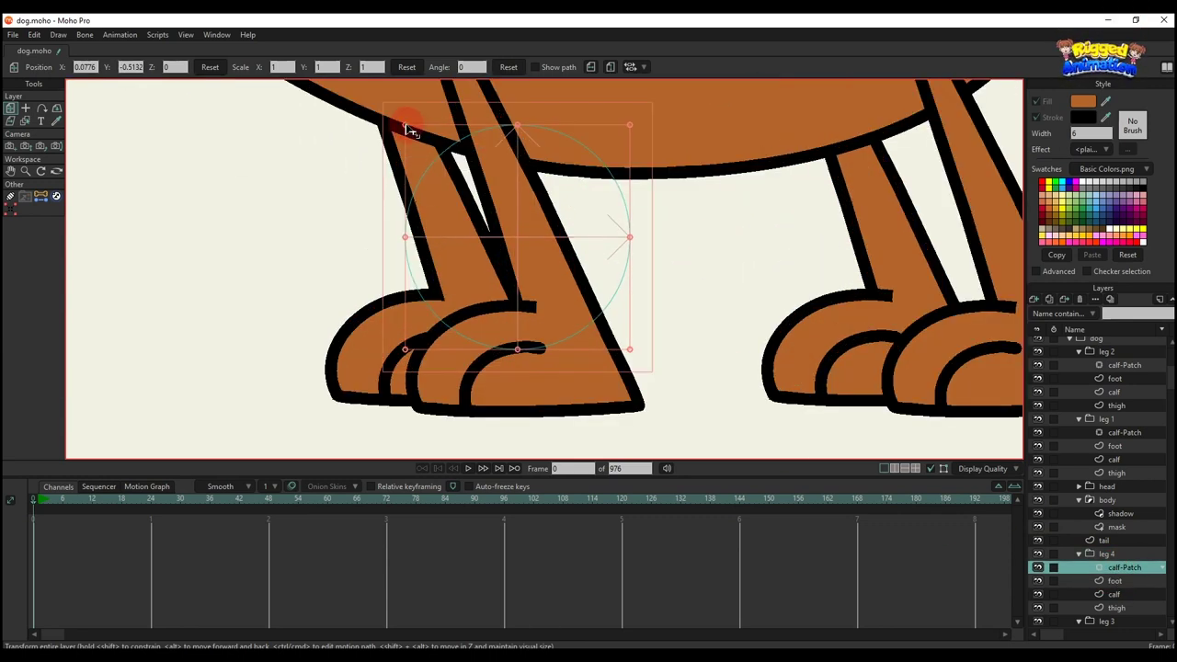
left_click_drag(406, 126, 521, 314)
scroll(526, 235, "up", 1)
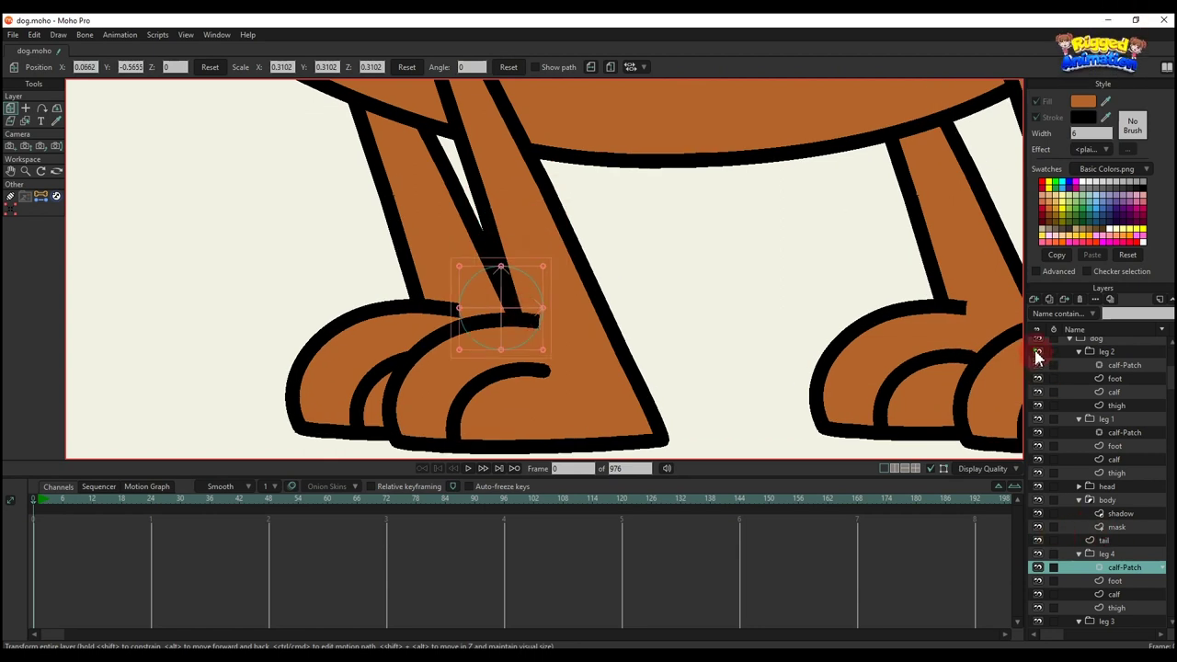
Hide leg 1 and move leg 4's calf patch to X 0.0621, Y -0.5677 to cover the ankle joint
left_click(1037, 419)
scroll(538, 299, "up", 2)
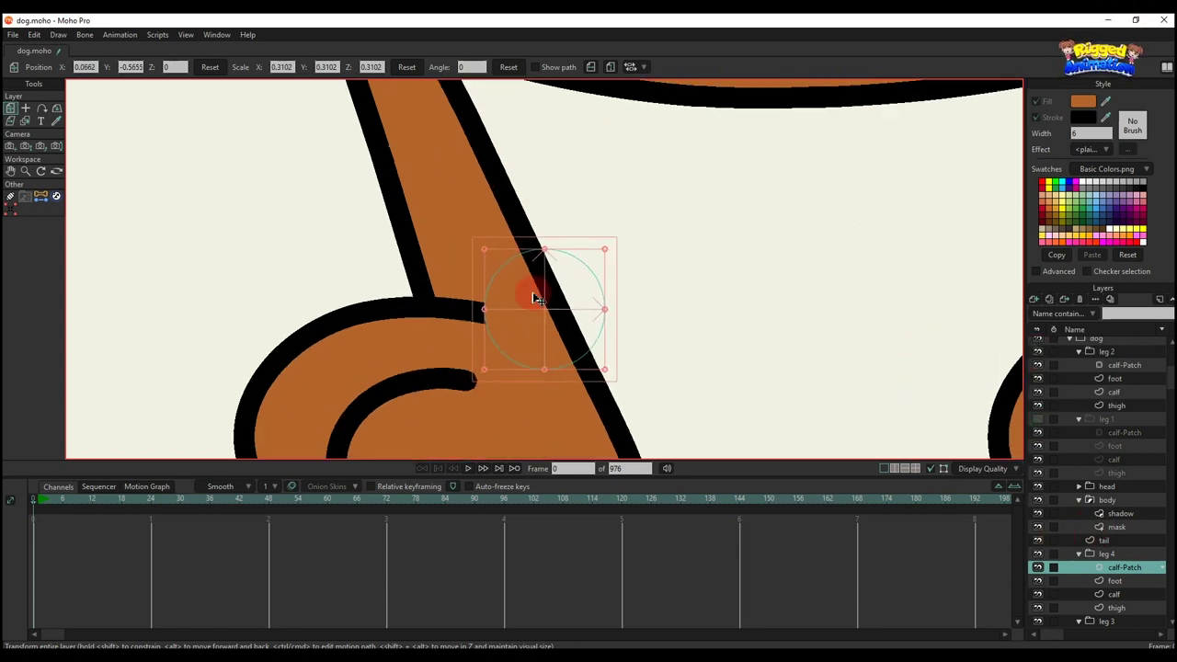
left_click_drag(534, 296, 534, 334)
scroll(533, 335, "down", 3)
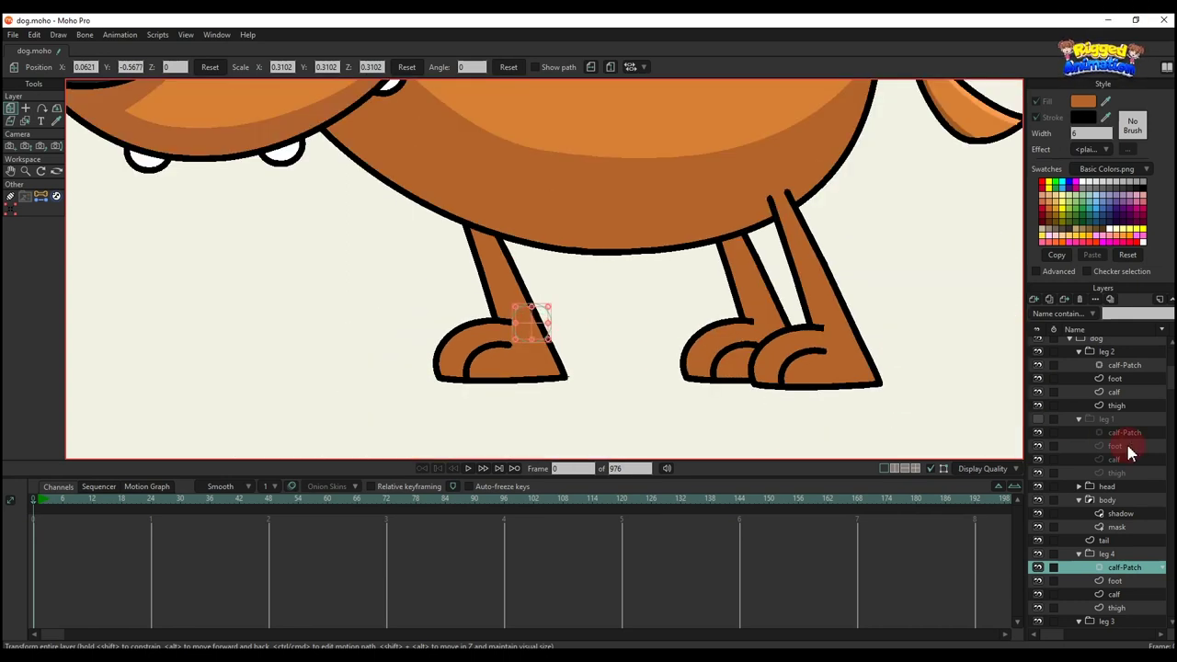
Show leg 1 again and save the project
left_click(1038, 419)
scroll(525, 328, "down", 4)
key("ctrl+s")
left_click(909, 349)
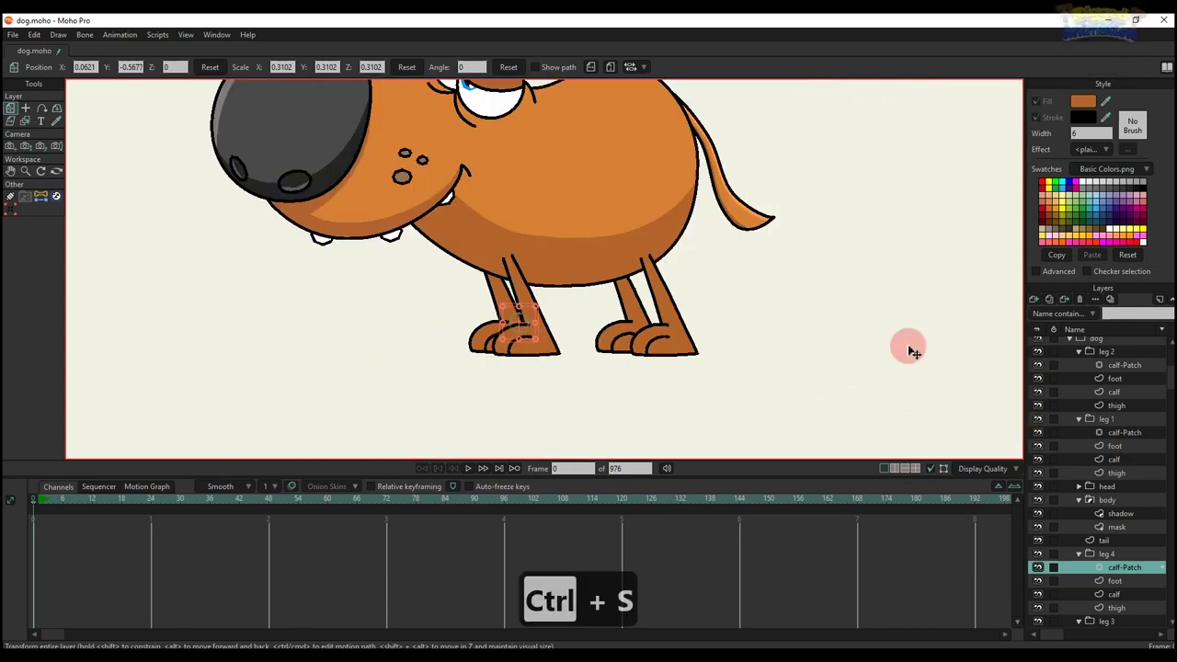
Collapse the dog group so that only the top-level layers are listed
scroll(1082, 384, "up", 1)
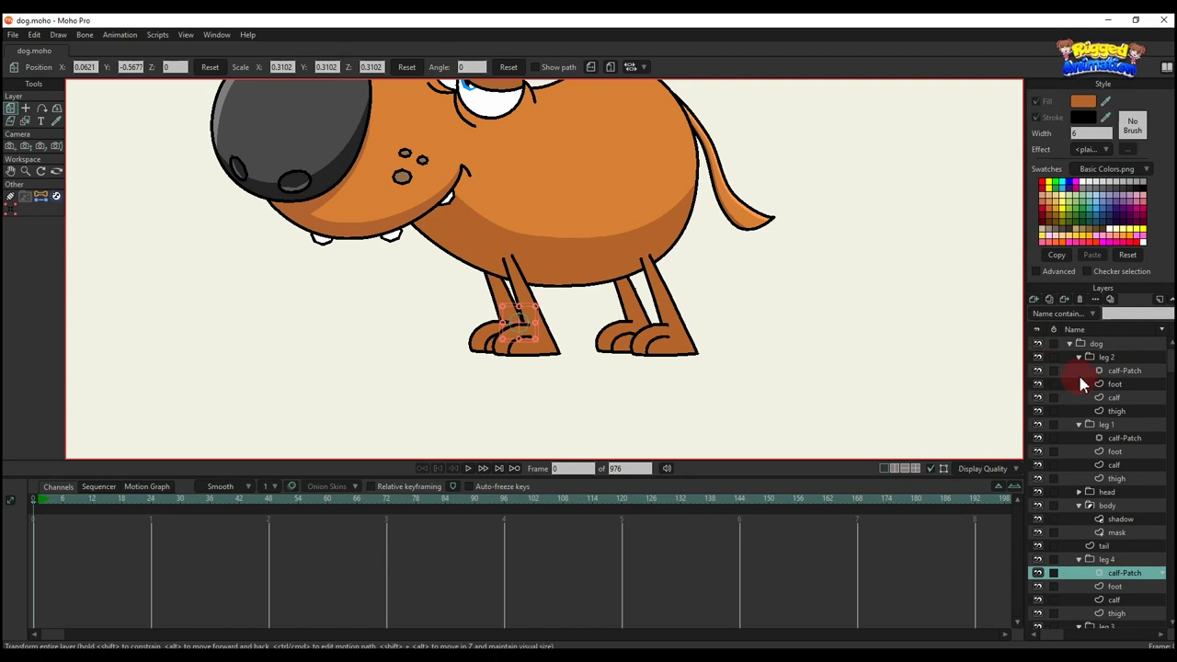
left_click(1070, 344)
scroll(517, 296, "down", 6)
left_click_drag(526, 296, 576, 333)
scroll(580, 332, "up", 3)
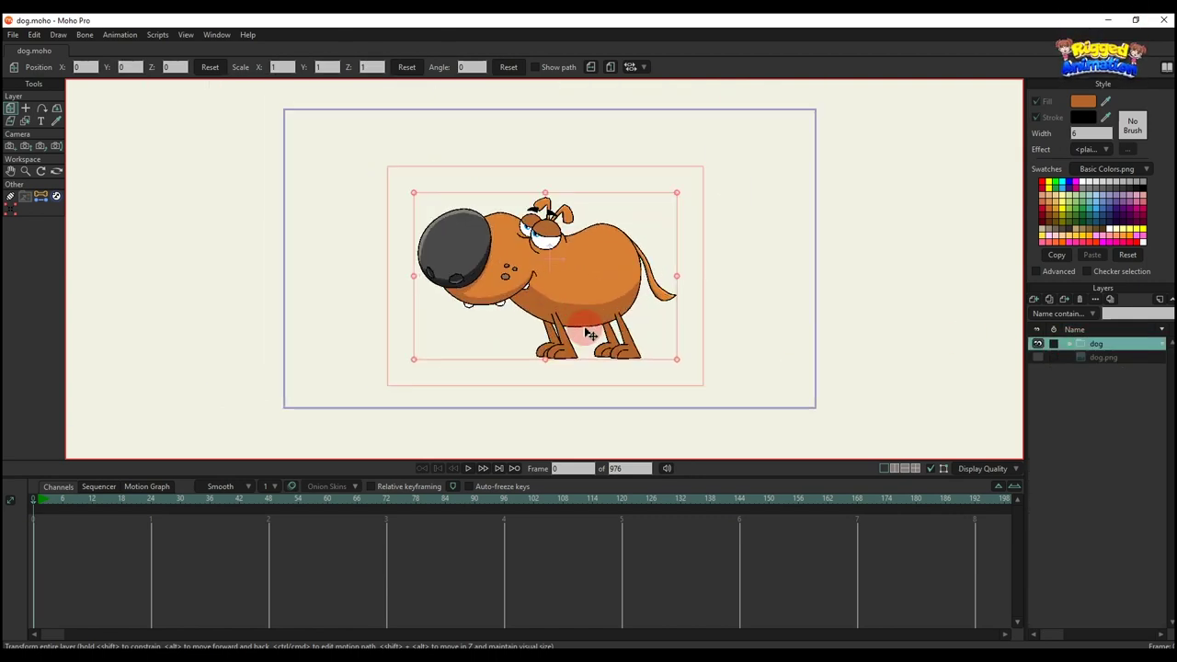
Compare the finished vector dog with the dog.png reference by toggling their visibility, leaving only the dog group shown
left_click(1039, 356)
left_click(1039, 344)
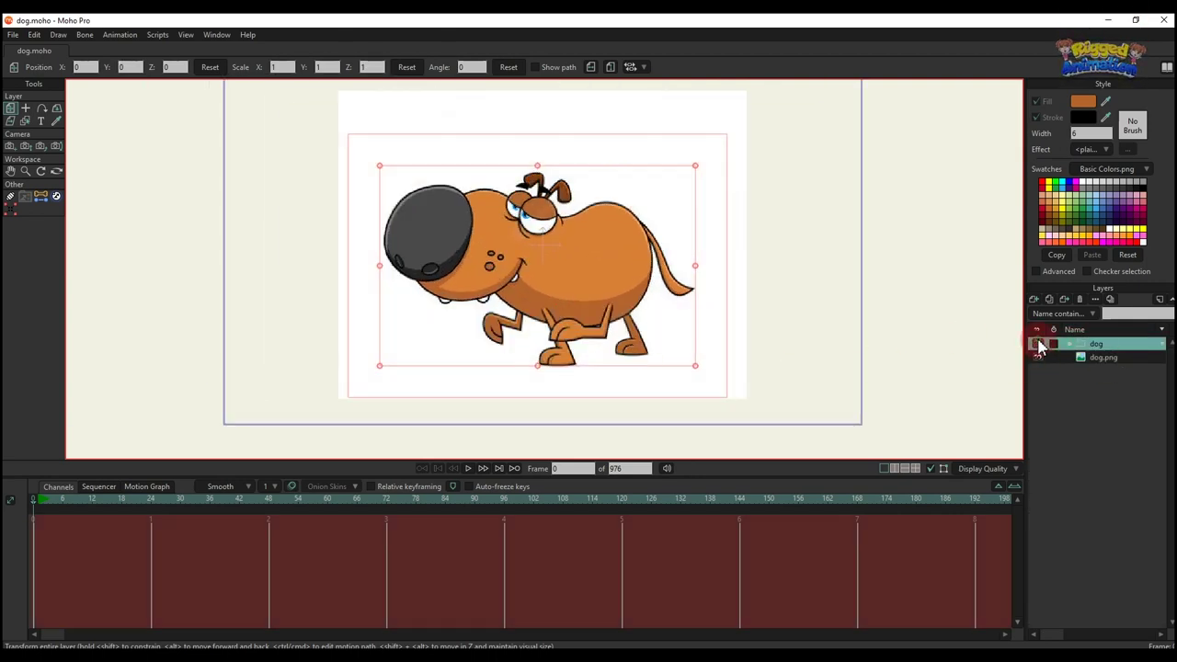
left_click(1039, 344)
left_click(1038, 344)
left_click(1038, 344)
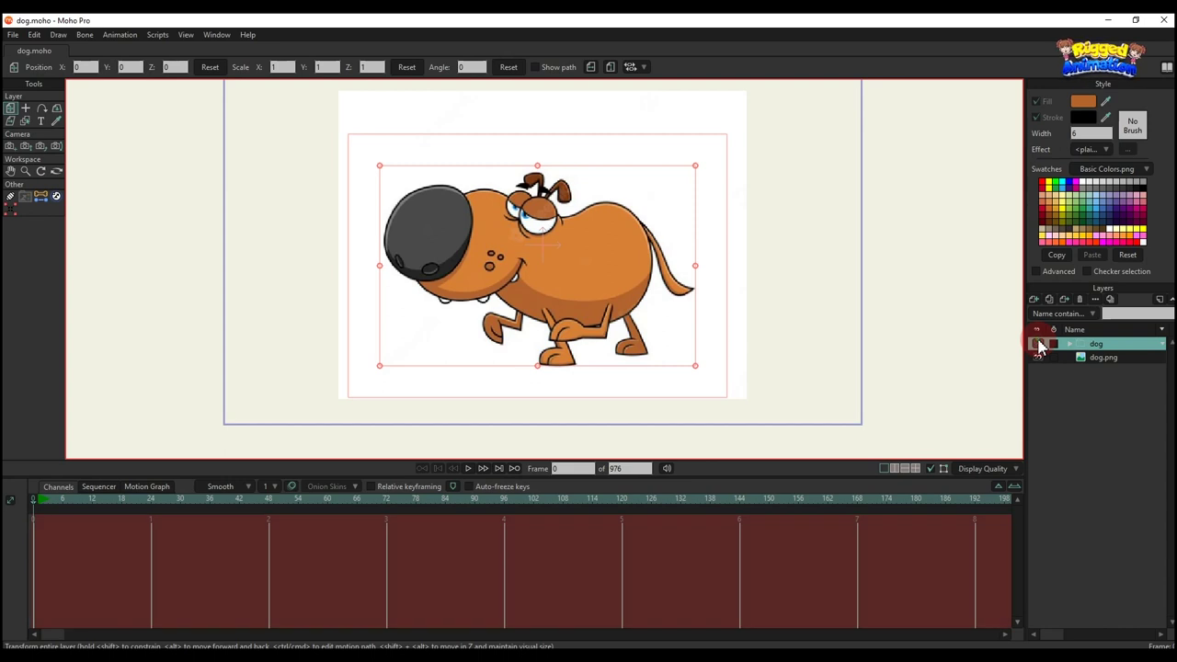
left_click(1039, 357)
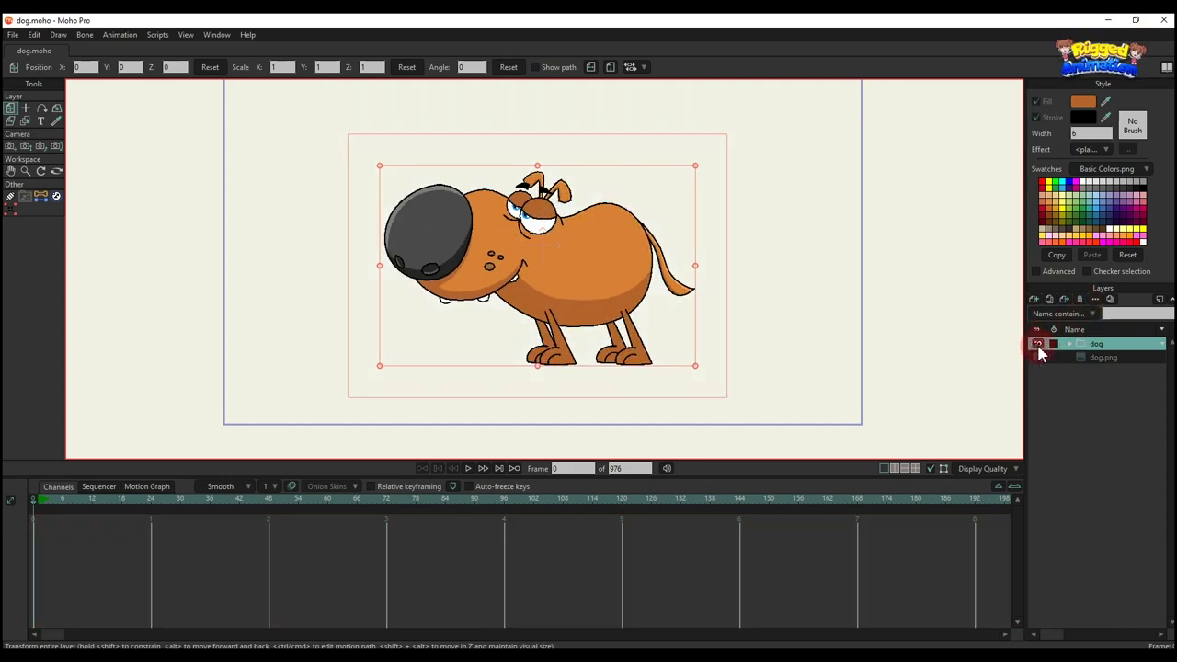
Delete the dog.png reference layer and save the project
left_click(1084, 359)
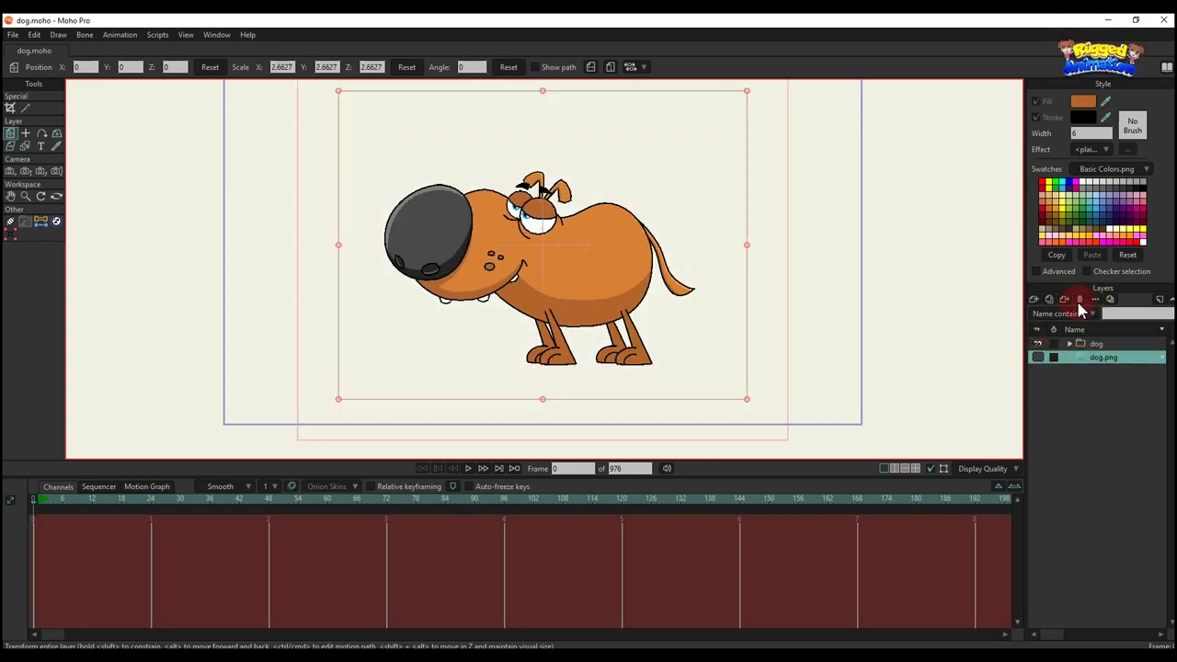
left_click(1079, 301)
scroll(522, 237, "down", 3)
left_click_drag(548, 248, 578, 293)
key("ctrl+s")
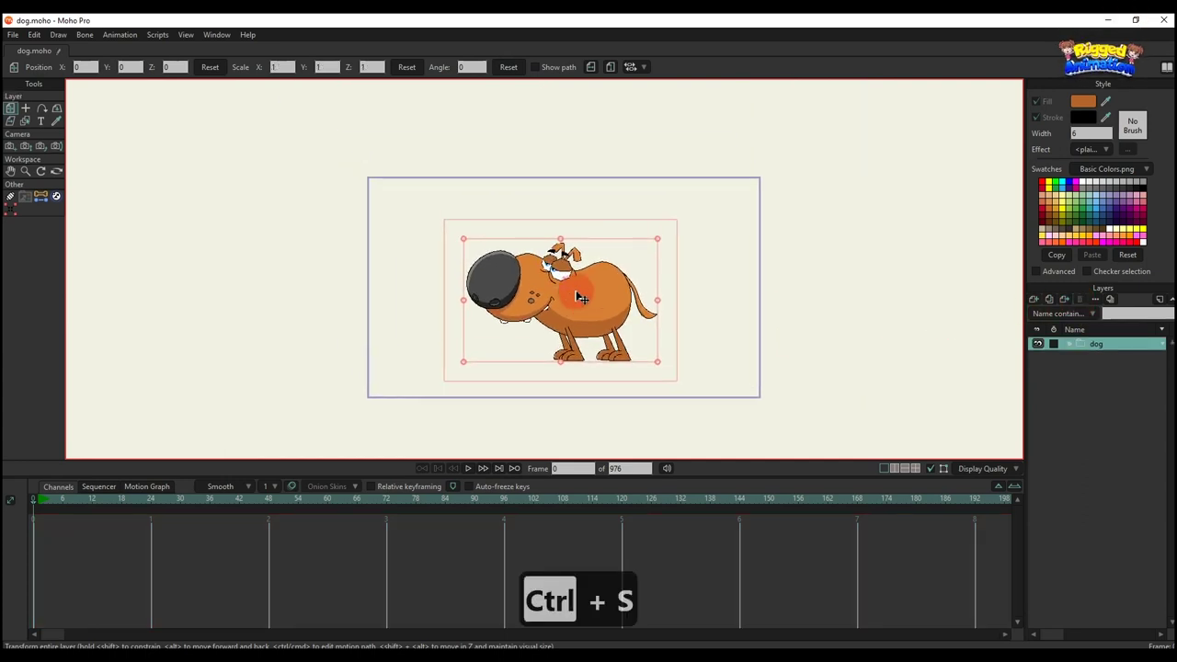